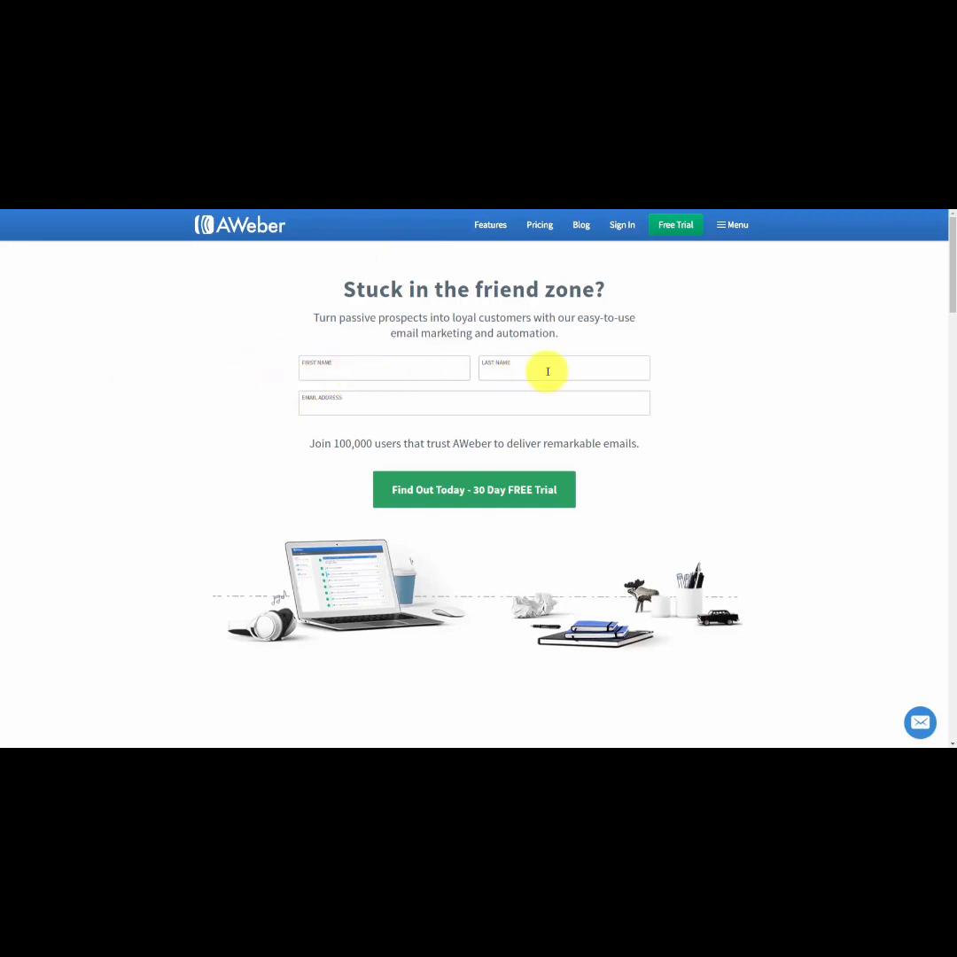
Review the AWeber free trial offer, its monthly pricing, the sign-up and billing form, the prepay plans and the service agreement.
{"action": "left_click", "coordinate": [441, 490]}
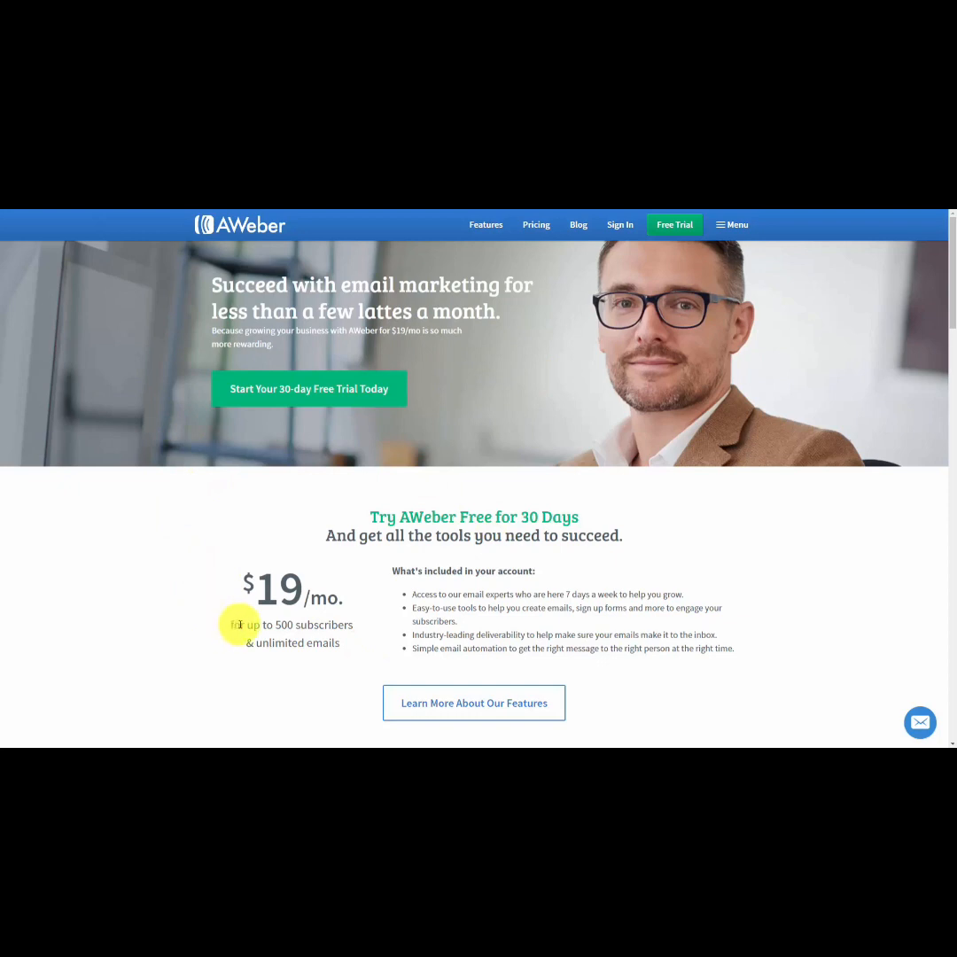
{"action": "scroll", "coordinate": [240, 626], "scroll_direction": "down", "scroll_amount": 8}
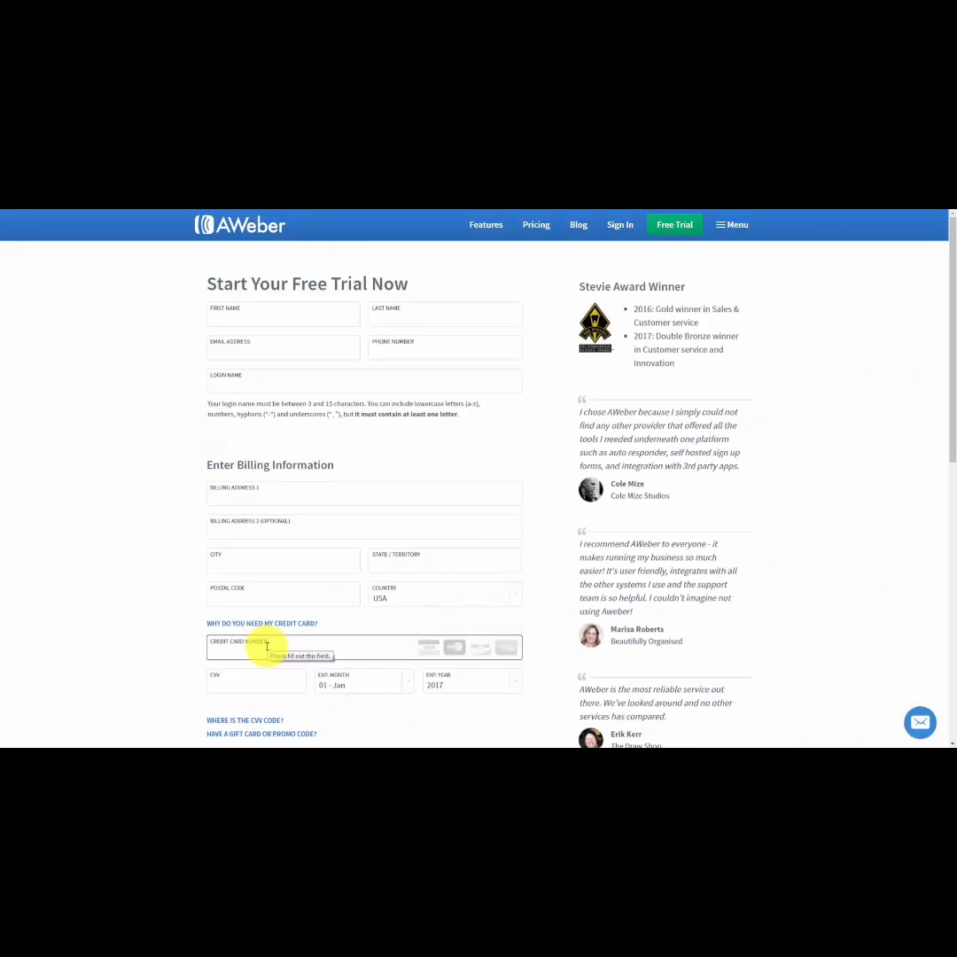
{"action": "scroll", "coordinate": [266, 646], "scroll_direction": "down", "scroll_amount": 5}
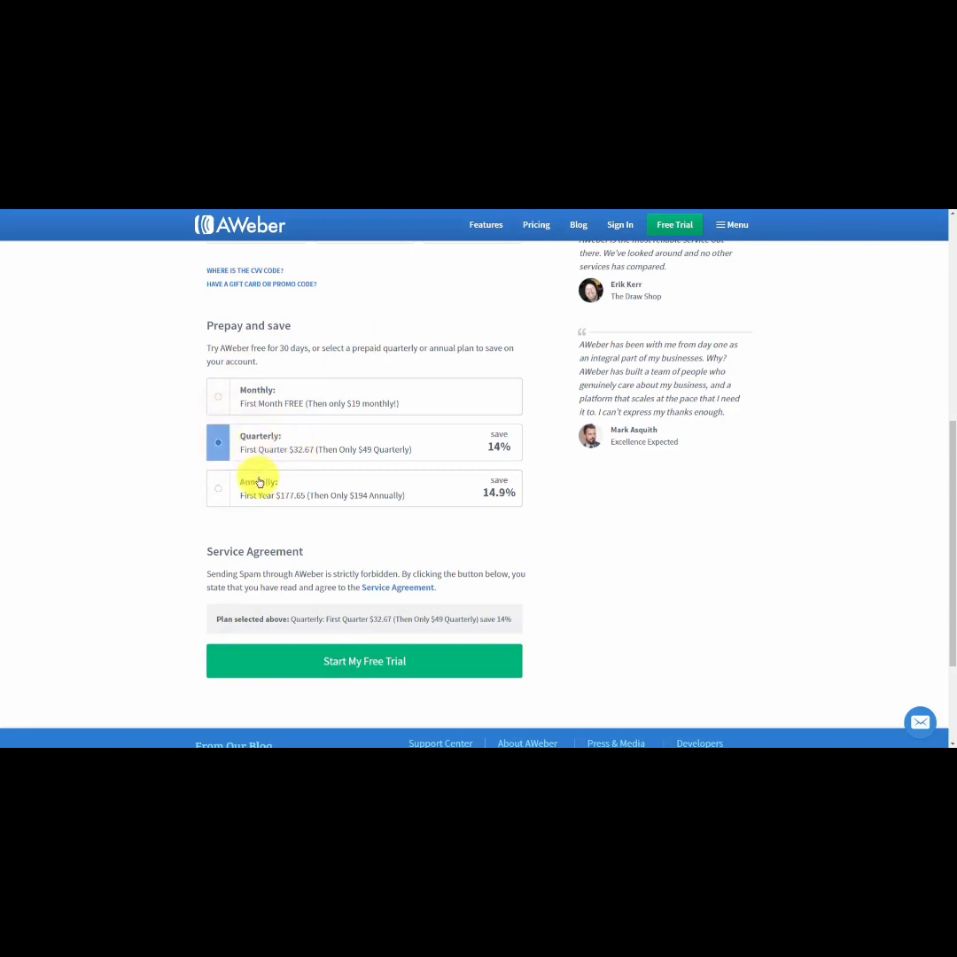
{"action": "left_click", "coordinate": [371, 591]}
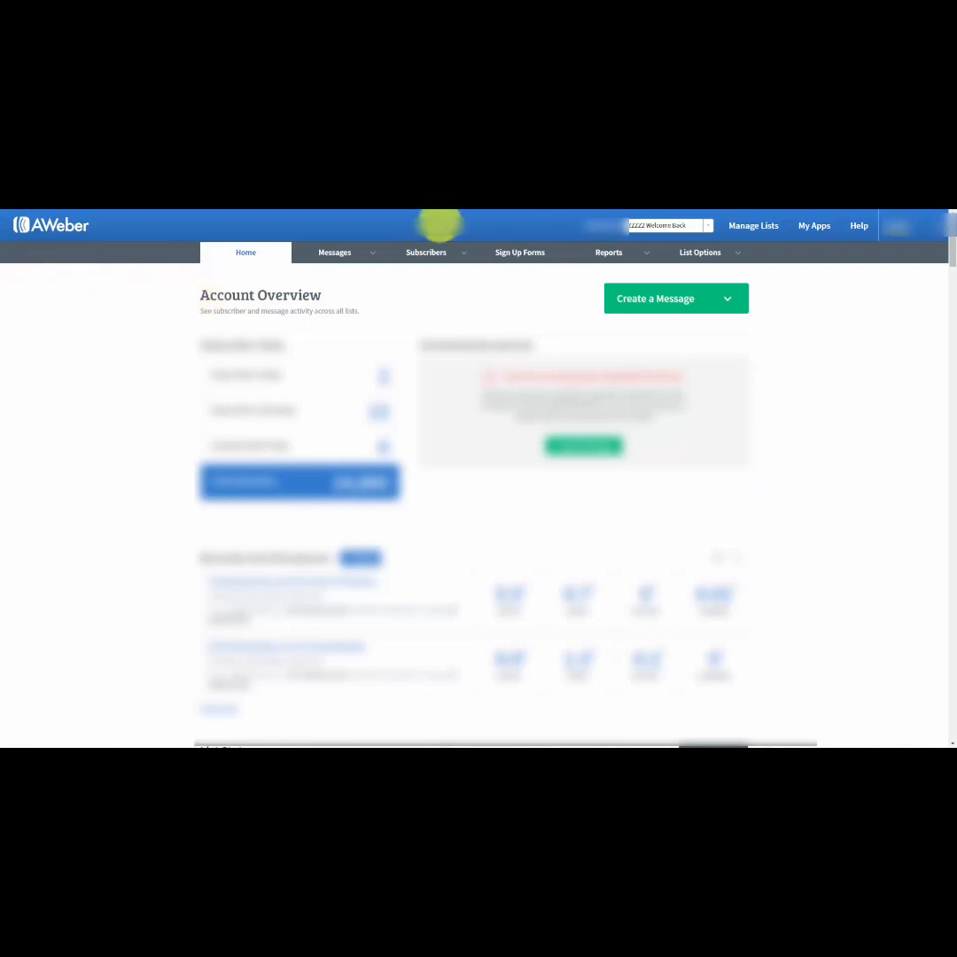
{"action": "left_click", "coordinate": [751, 228]}
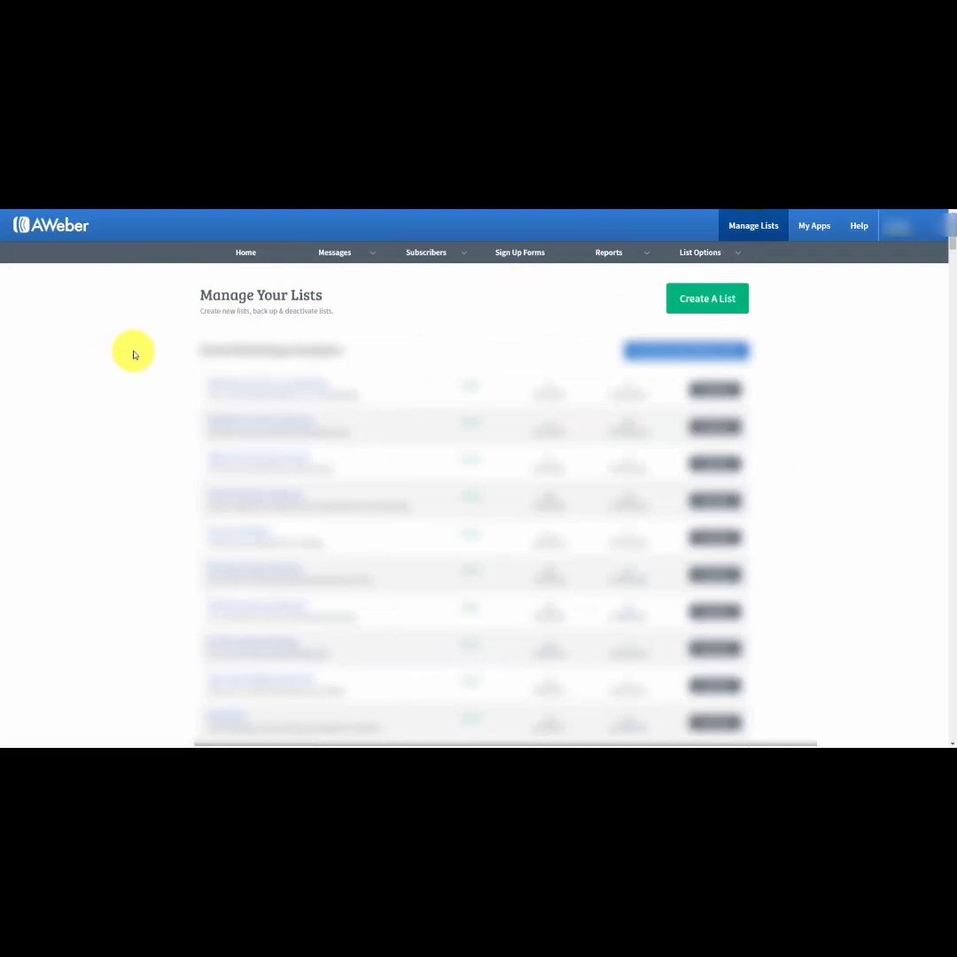
{"action": "left_click", "coordinate": [688, 301]}
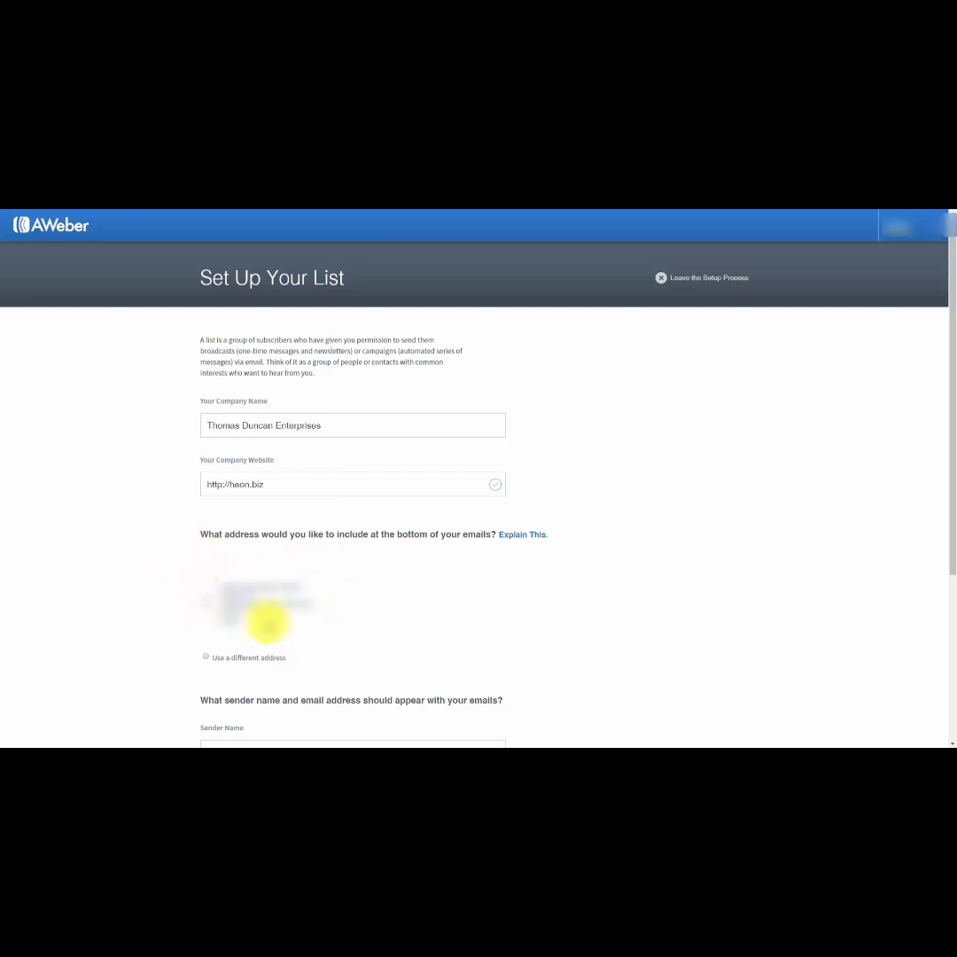
{"action": "left_click", "coordinate": [206, 658]}
{"action": "scroll", "coordinate": [374, 625], "scroll_direction": "down", "scroll_amount": 3}
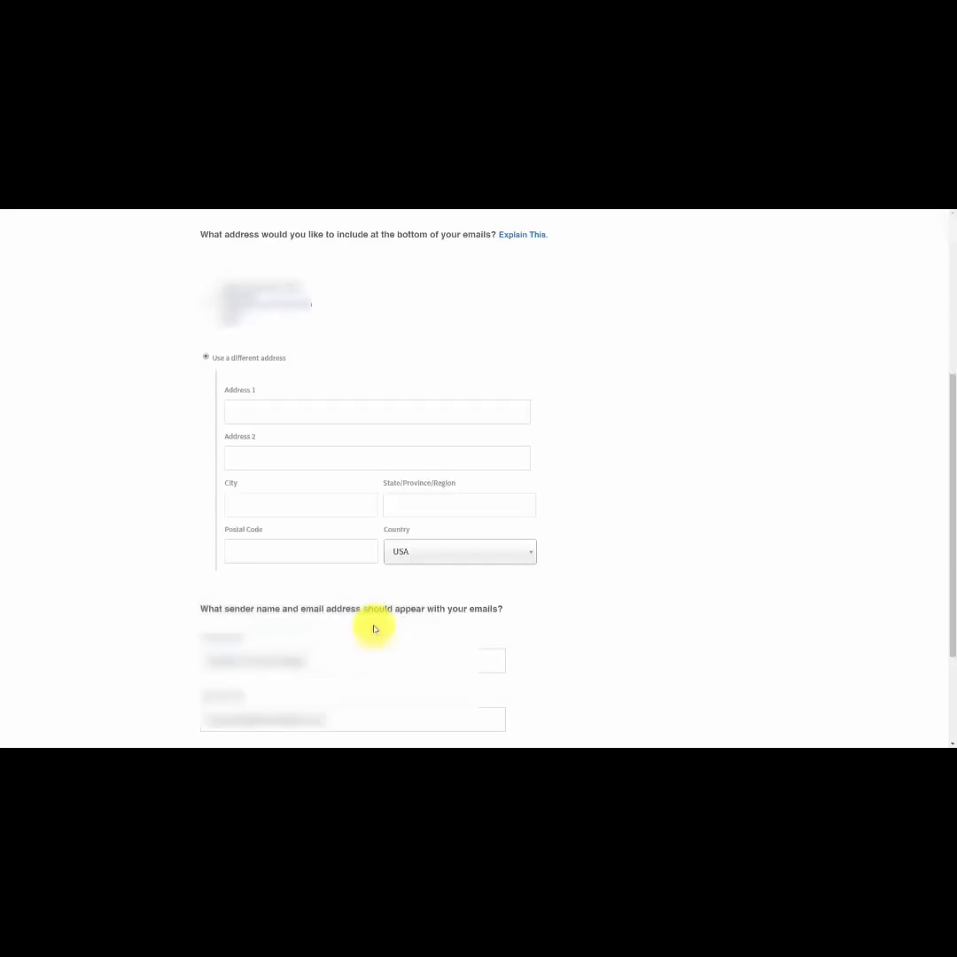
{"action": "left_click", "coordinate": [271, 420]}
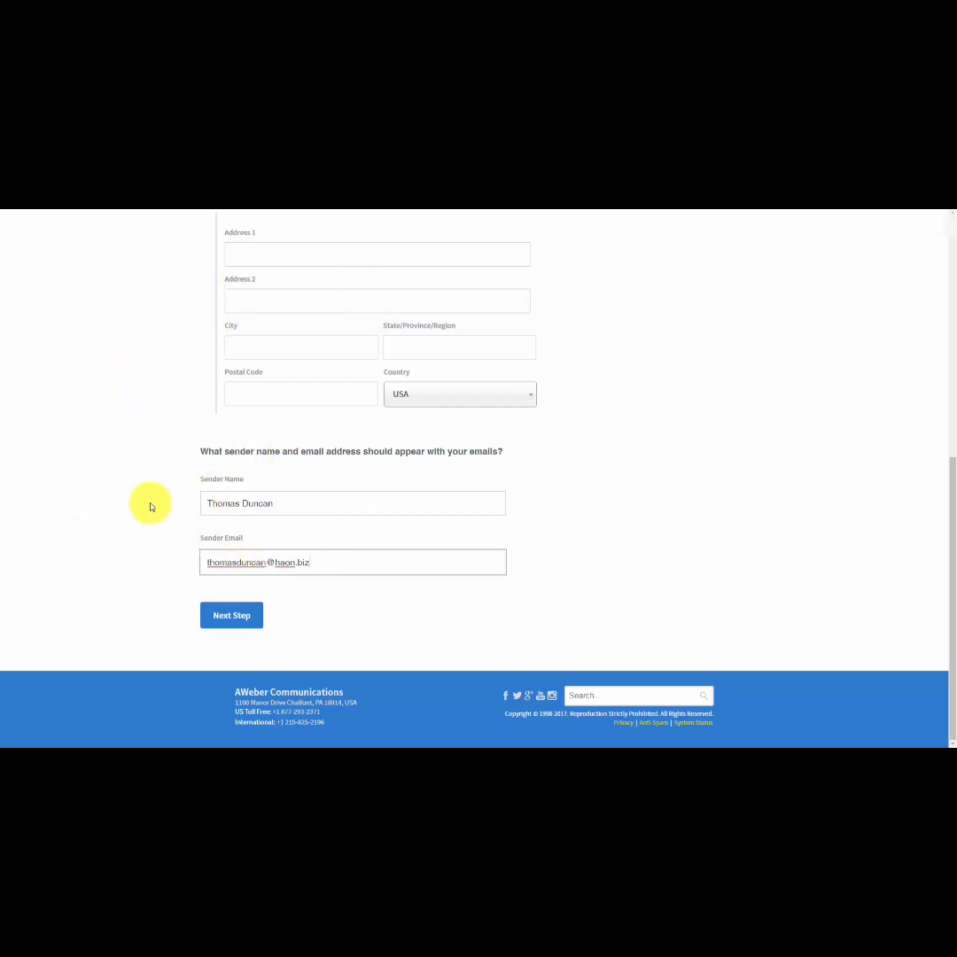
Name the list "Manage Your List with Aweber" and describe it as "How to Manage Your Email Marketing List".
{"action": "left_click", "coordinate": [242, 626]}
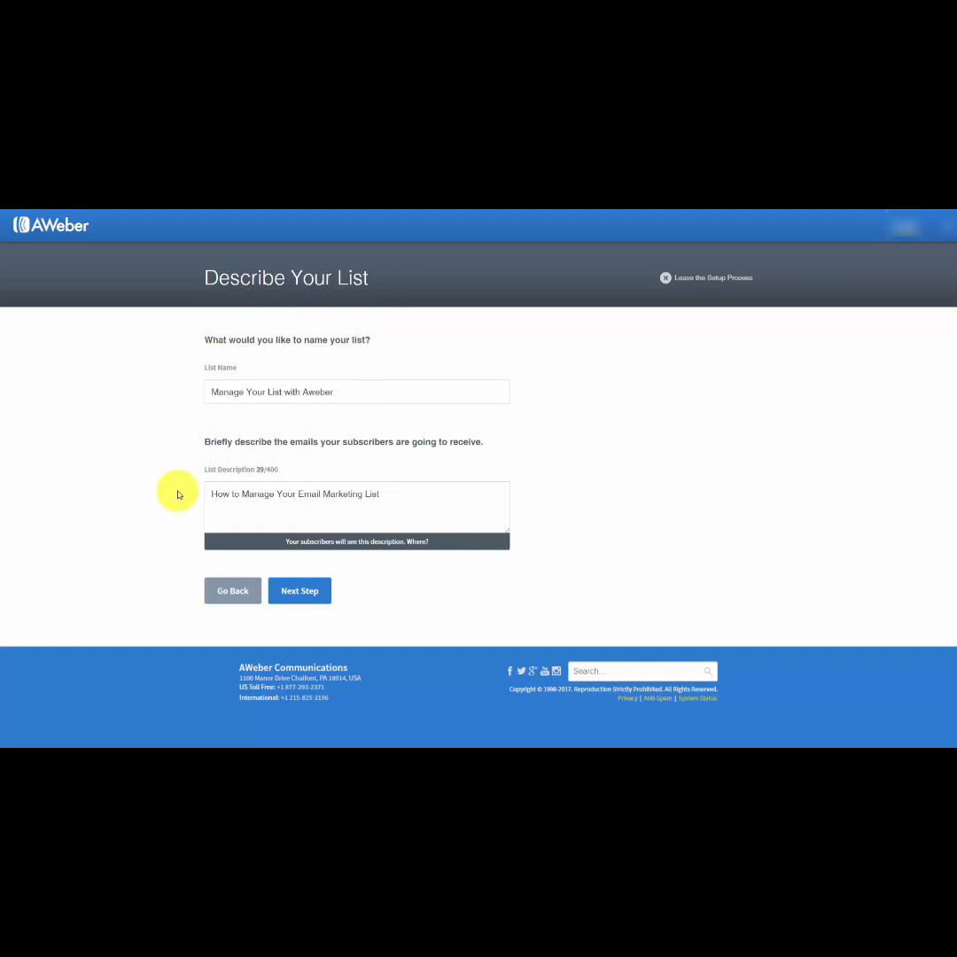
{"action": "left_click", "coordinate": [298, 591]}
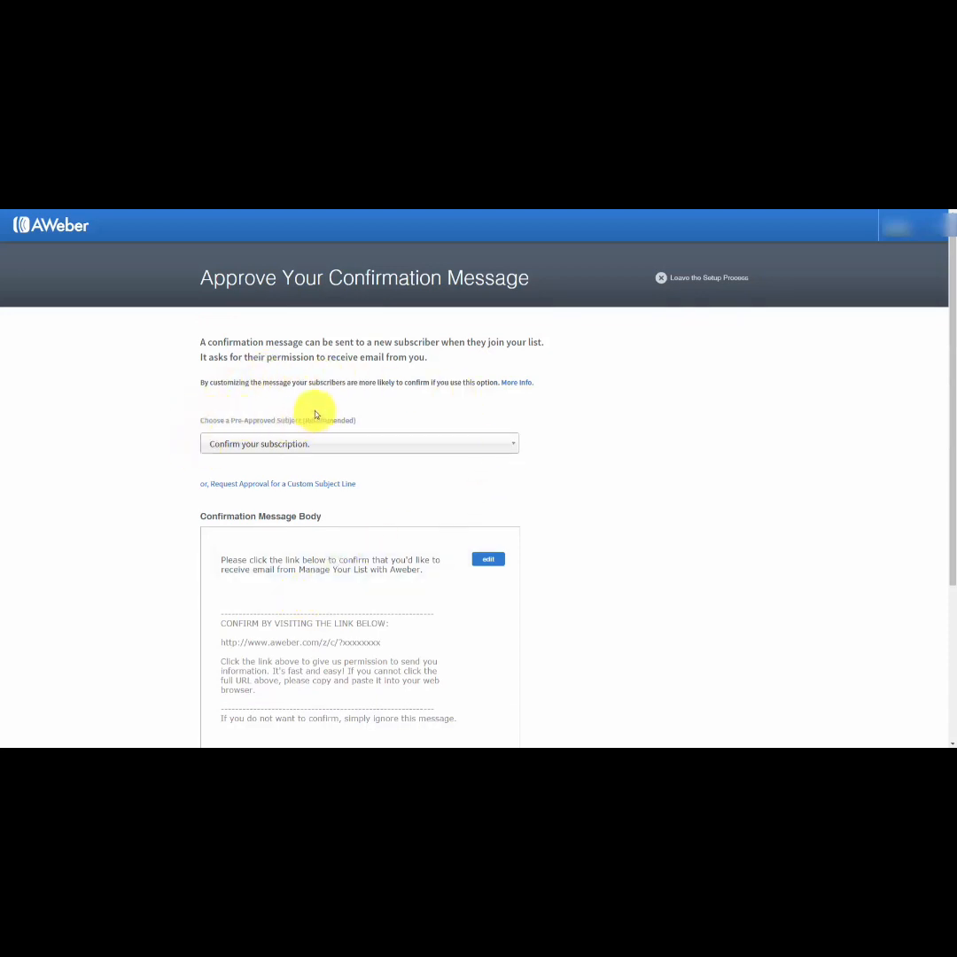
{"action": "left_click", "coordinate": [499, 453]}
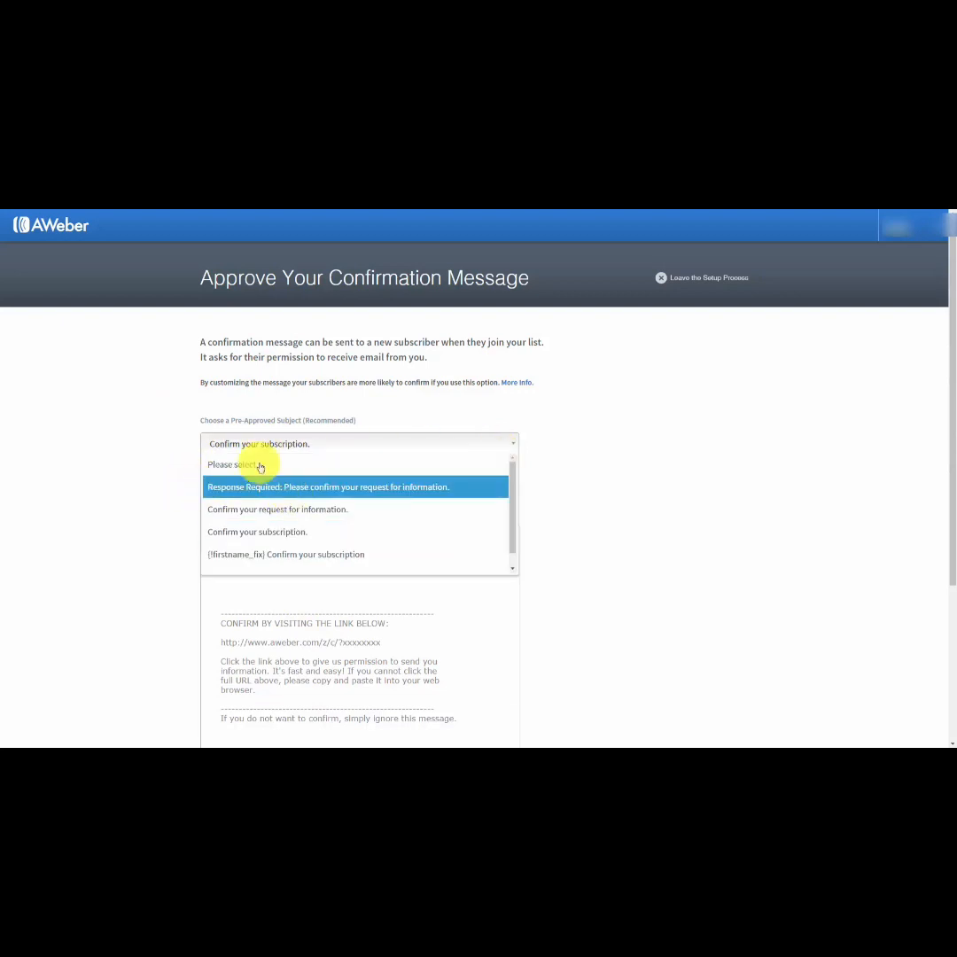
{"action": "left_click", "coordinate": [167, 419]}
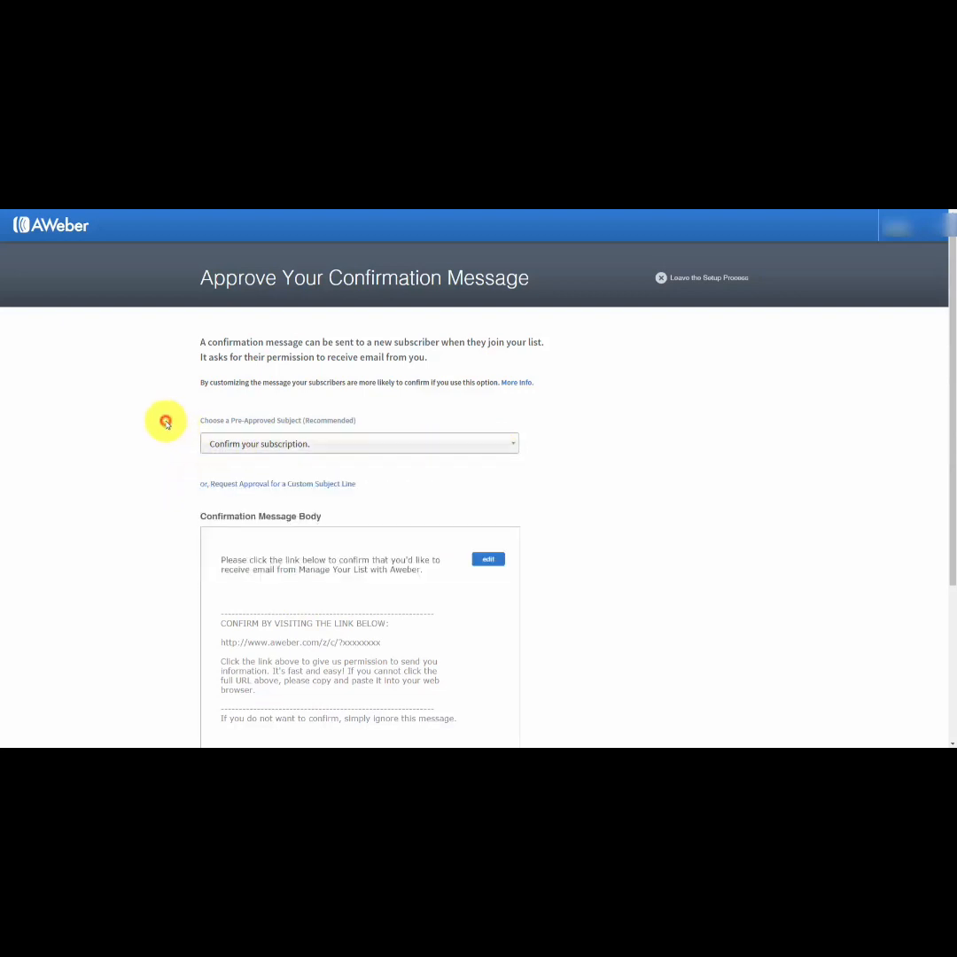
{"action": "left_click", "coordinate": [283, 486]}
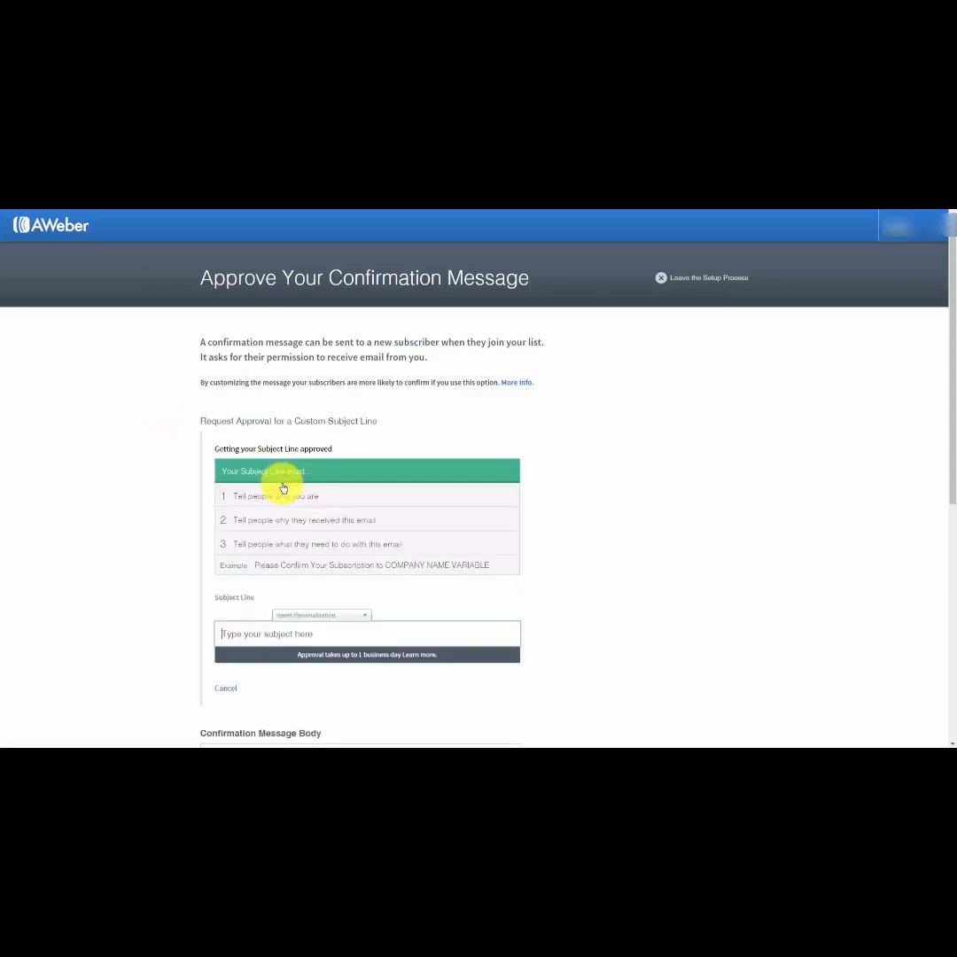
{"action": "left_click", "coordinate": [225, 687]}
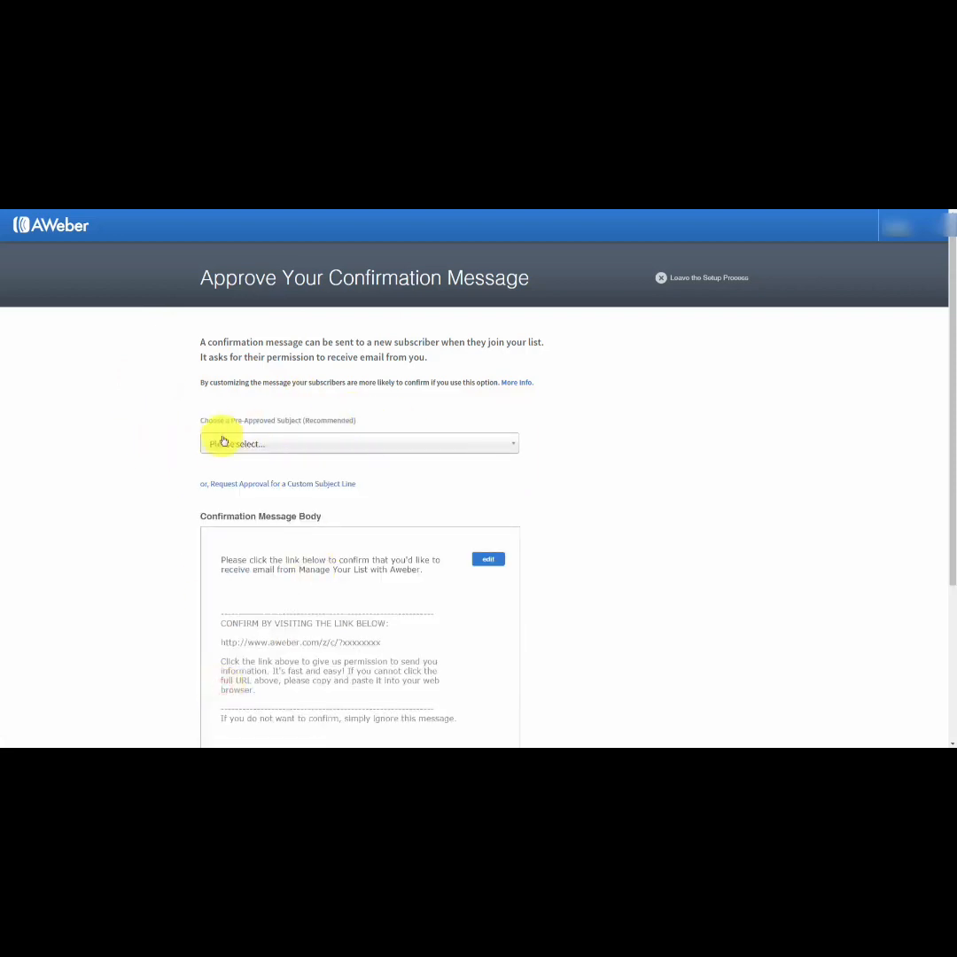
Choose the pre-approved subject "Confirm your subscription." and reword the message opening to end with "from the Manage Your List with Aweber Tutorial Course.".
{"action": "left_click", "coordinate": [385, 446]}
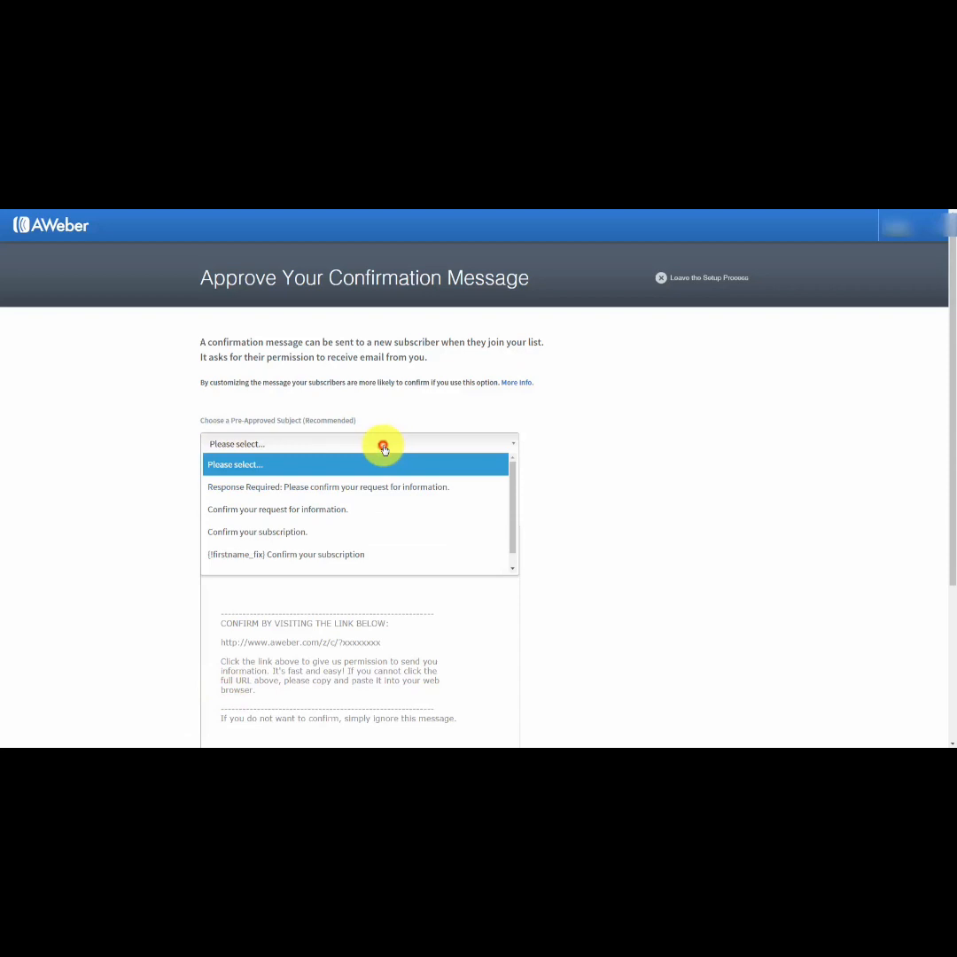
{"action": "left_click", "coordinate": [345, 531]}
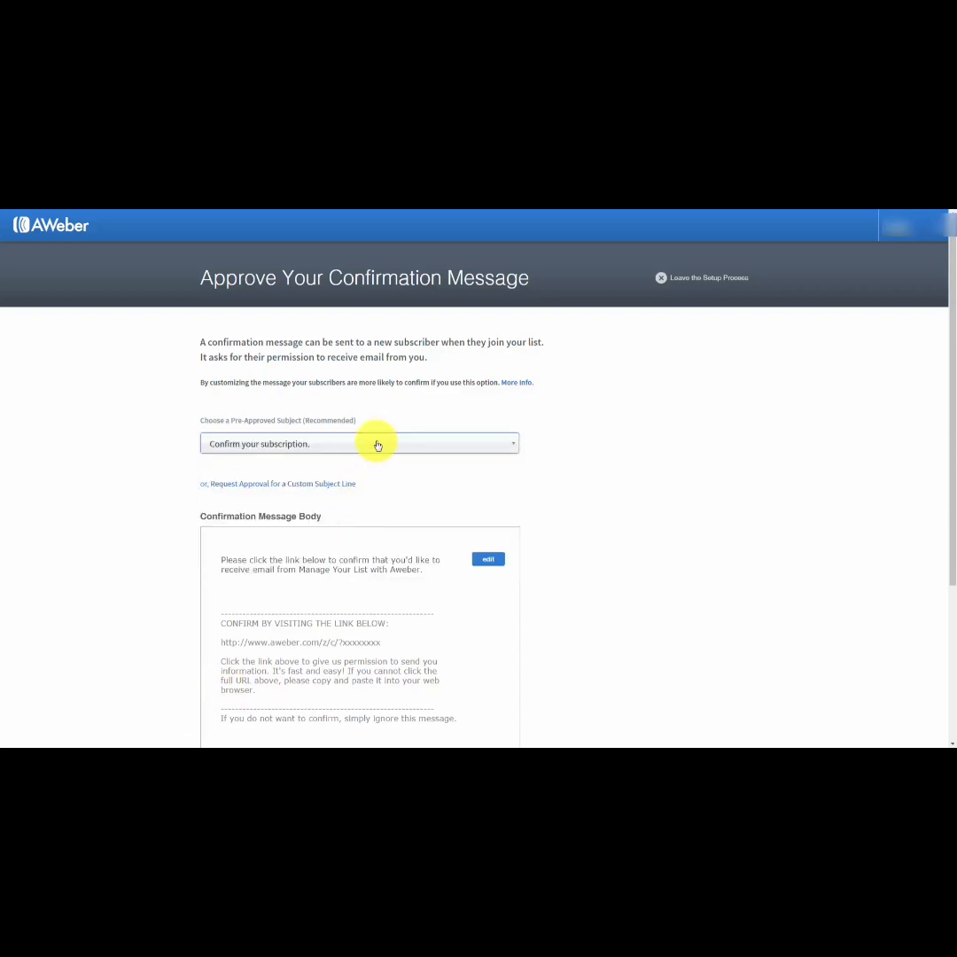
{"action": "scroll", "coordinate": [375, 443], "scroll_direction": "down", "scroll_amount": 1}
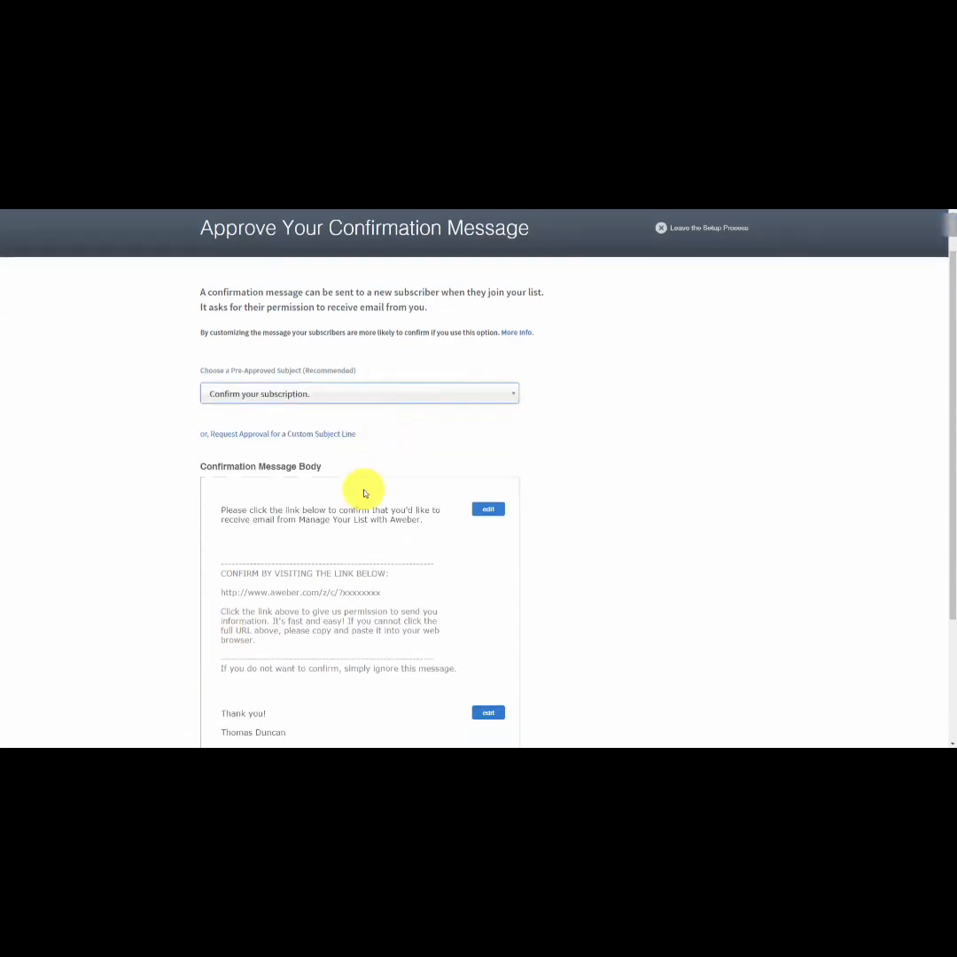
{"action": "left_click", "coordinate": [486, 511]}
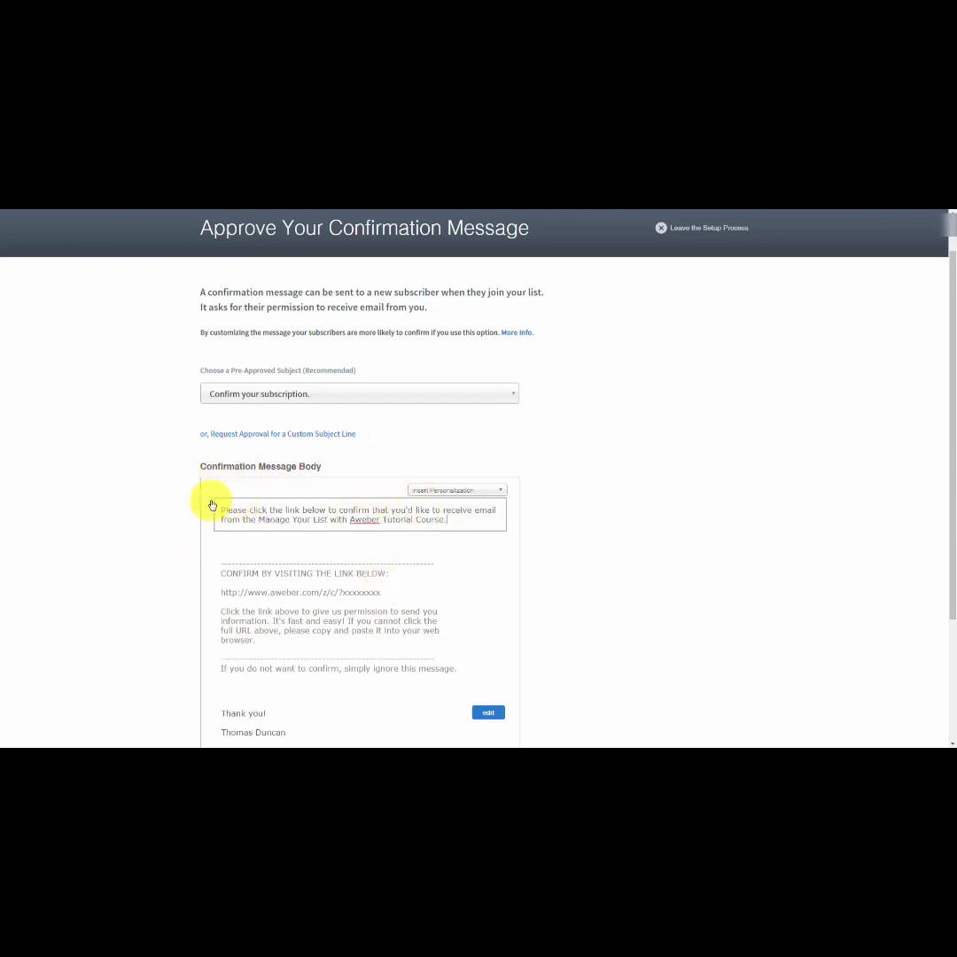
Try inserting the {!firstname} personalization at the end of the confirmation message's opening text.
{"action": "left_click", "coordinate": [500, 491]}
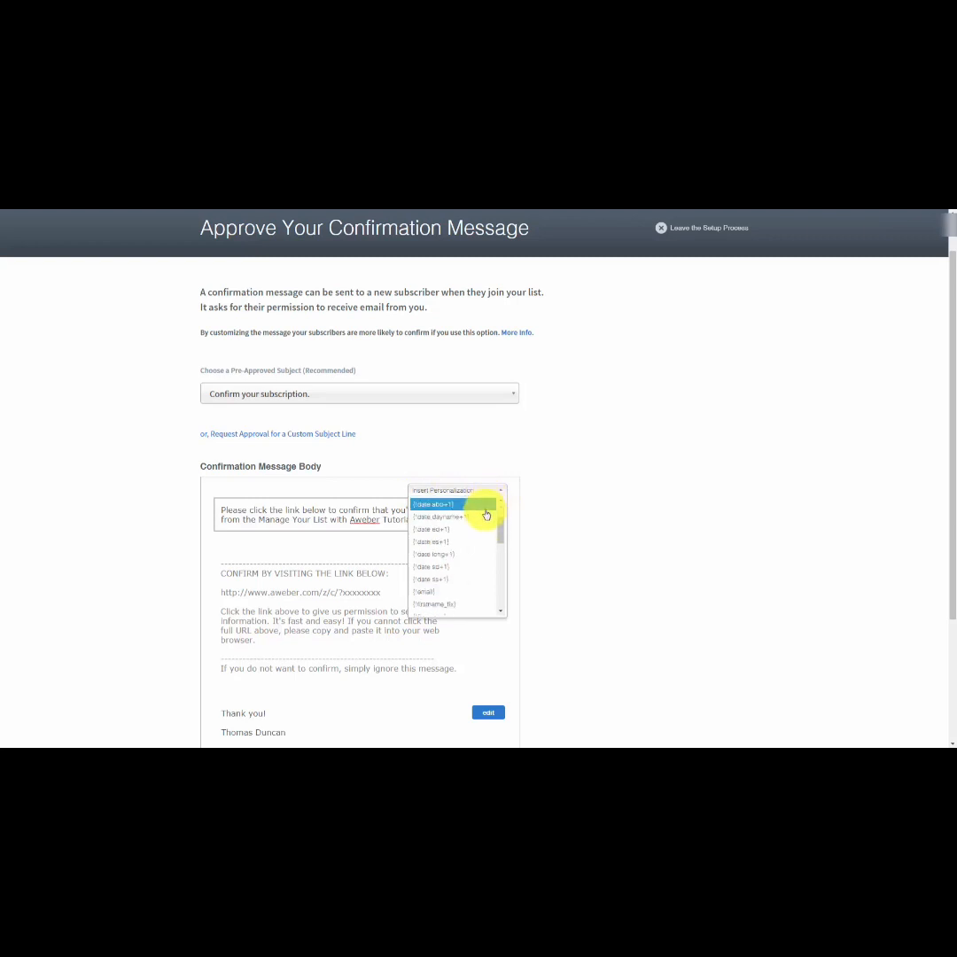
{"action": "scroll", "coordinate": [486, 514], "scroll_direction": "down", "scroll_amount": 5}
{"action": "scroll", "coordinate": [484, 520], "scroll_direction": "up", "scroll_amount": 2}
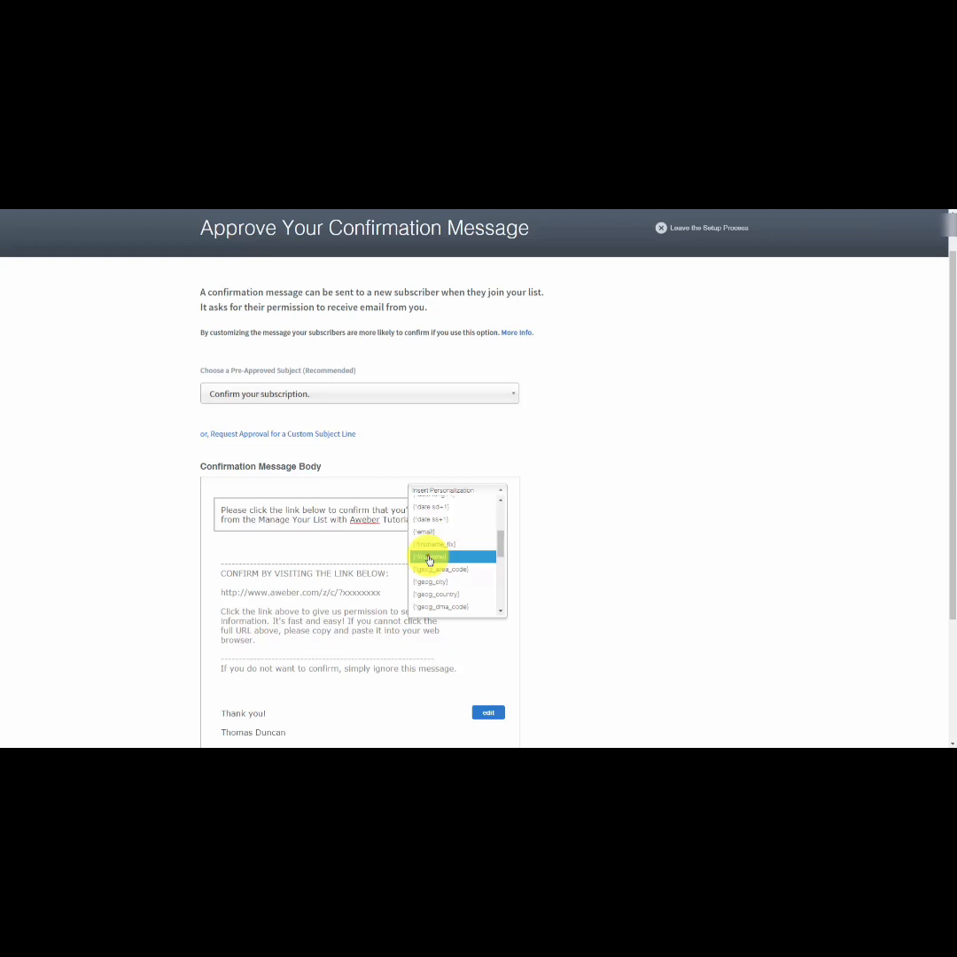
{"action": "left_click", "coordinate": [428, 559]}
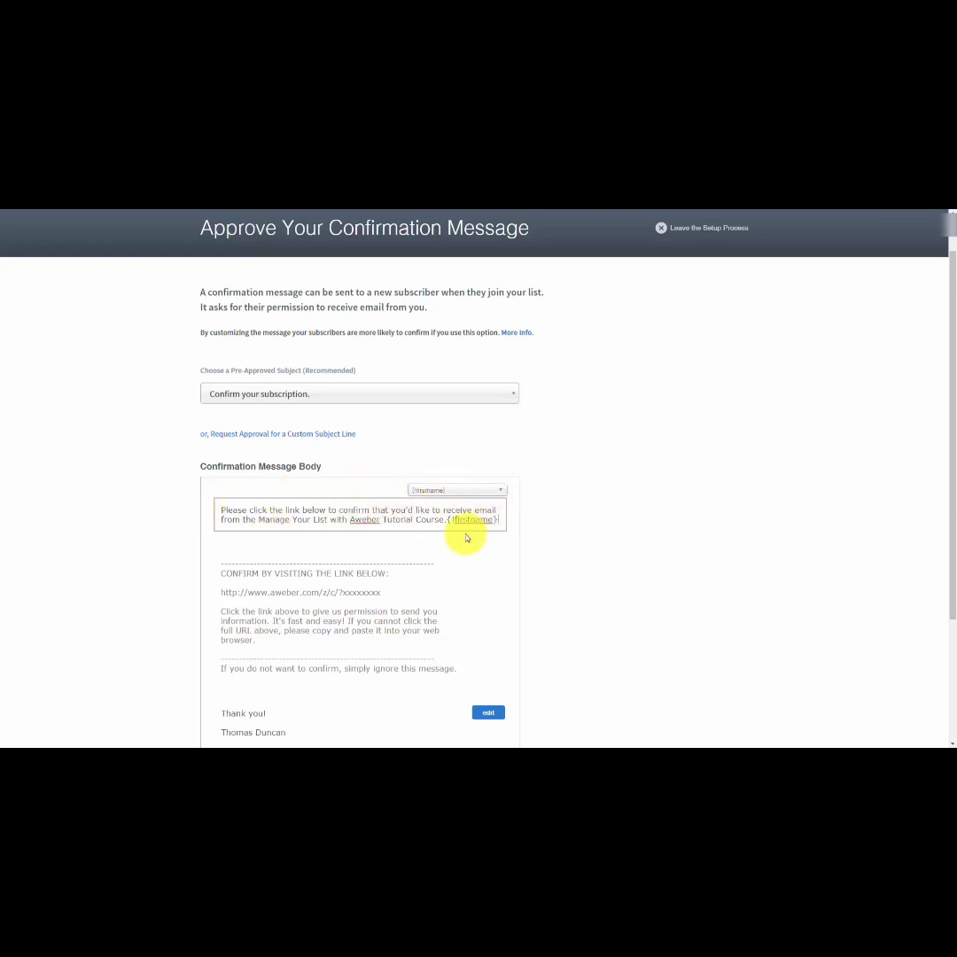
Try placing the {!firstname_fix} personalization and a comma before the opening text, and remove the personalization again.
{"action": "left_click", "coordinate": [479, 490]}
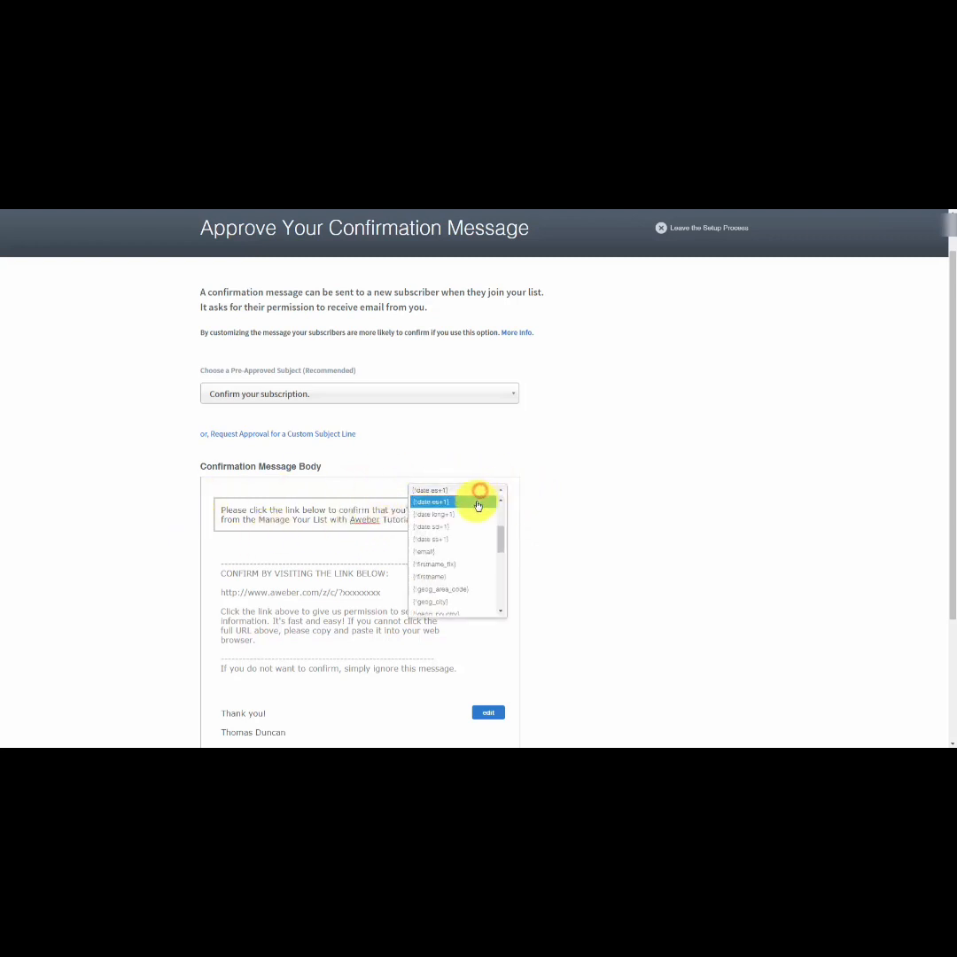
{"action": "left_click", "coordinate": [466, 565]}
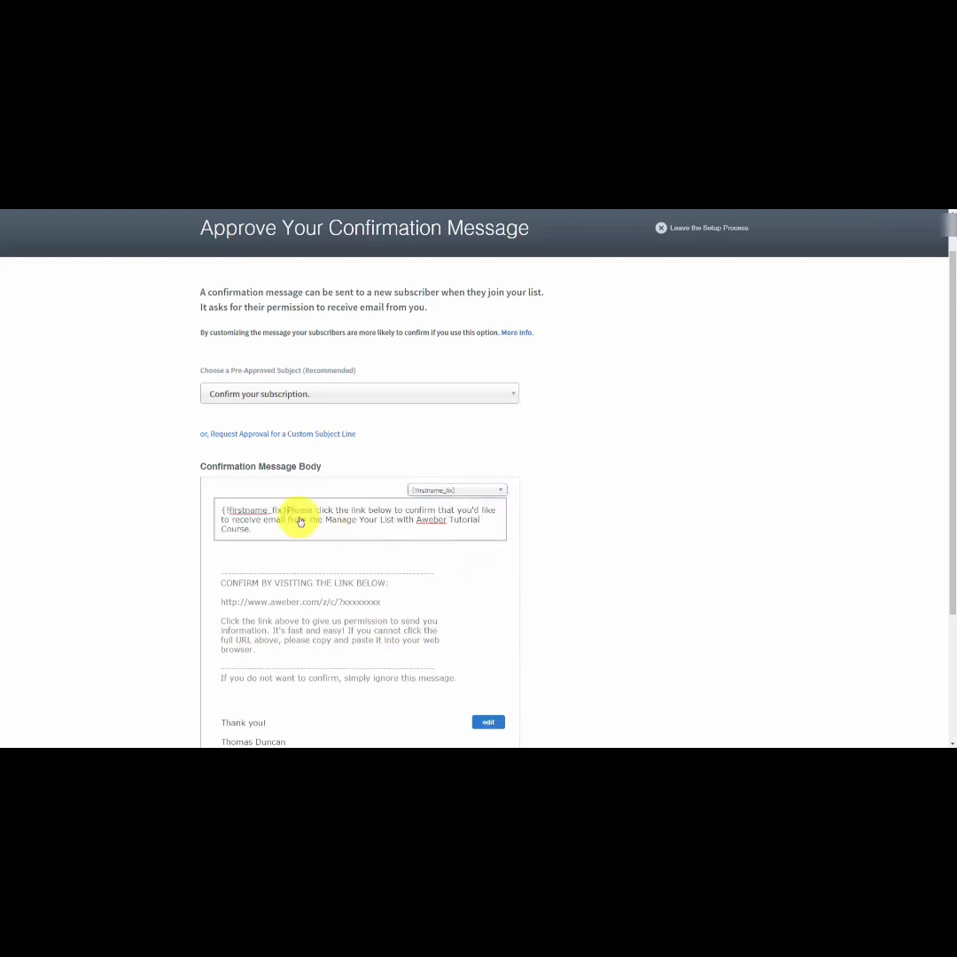
{"action": "type", "text": ","}
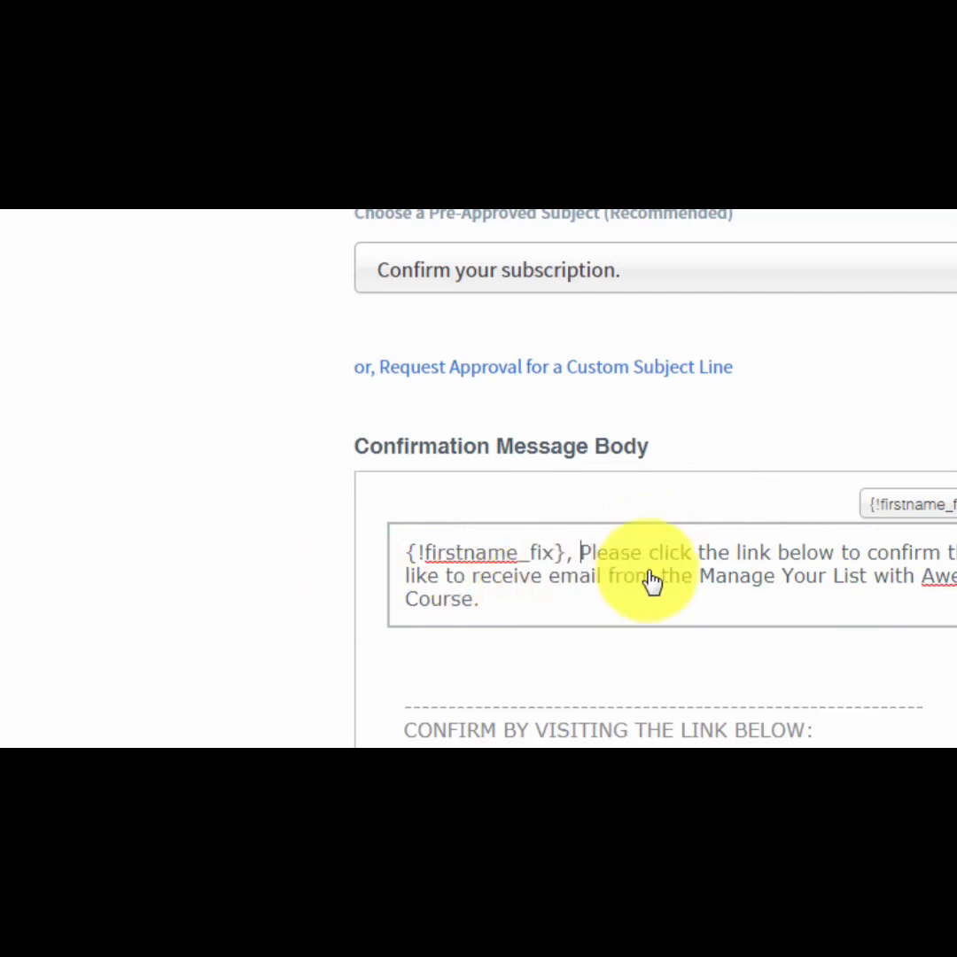
{"action": "key", "text": "BackSpace"}
{"action": "key", "text": "BackSpace"}
{"action": "key", "text": "BackSpace"}
{"action": "key", "text": "BackSpace"}
{"action": "key", "text": "BackSpace"}
{"action": "key", "text": "BackSpace"}
{"action": "key", "text": "BackSpace"}
{"action": "key", "text": "BackSpace"}
{"action": "key", "text": "BackSpace"}
{"action": "key", "text": "BackSpace"}
{"action": "key", "text": "BackSpace"}
{"action": "key", "text": "BackSpace"}
{"action": "key", "text": "BackSpace"}
{"action": "key", "text": "BackSpace"}
{"action": "key", "text": "BackSpace"}
{"action": "key", "text": "BackSpace"}
{"action": "key", "text": "BackSpace"}
{"action": "key", "text": "BackSpace"}
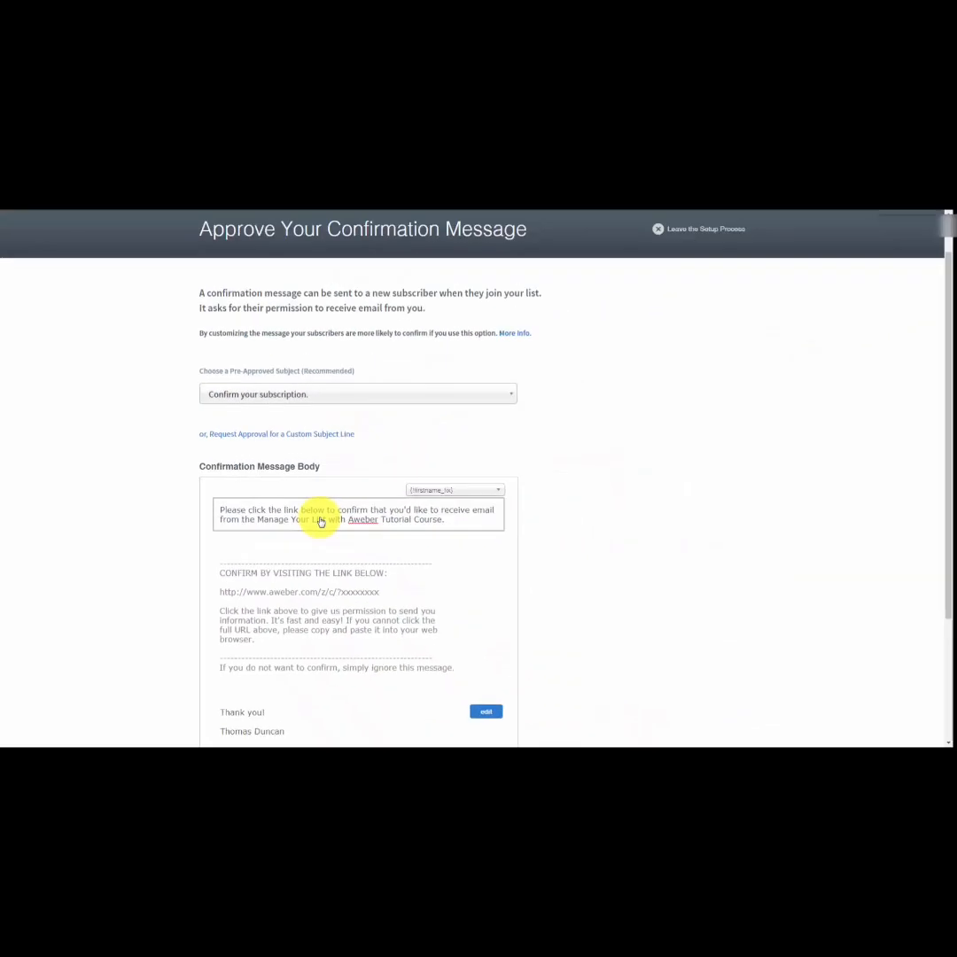
Edit the confirmation message's sign-off, removing the blank line after "Thank you!" and adding "CEO TD Enterprises" below the sender's name.
{"action": "left_click", "coordinate": [485, 711]}
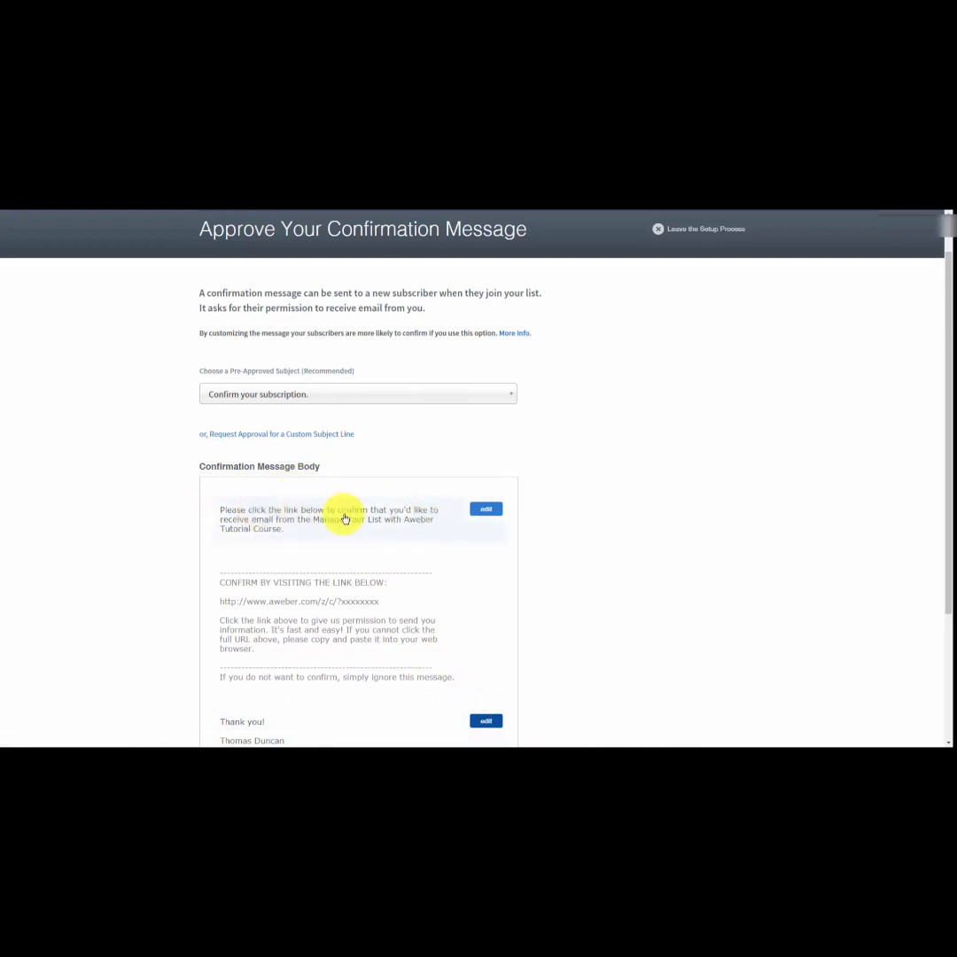
{"action": "scroll", "coordinate": [345, 519], "scroll_direction": "down", "scroll_amount": 2}
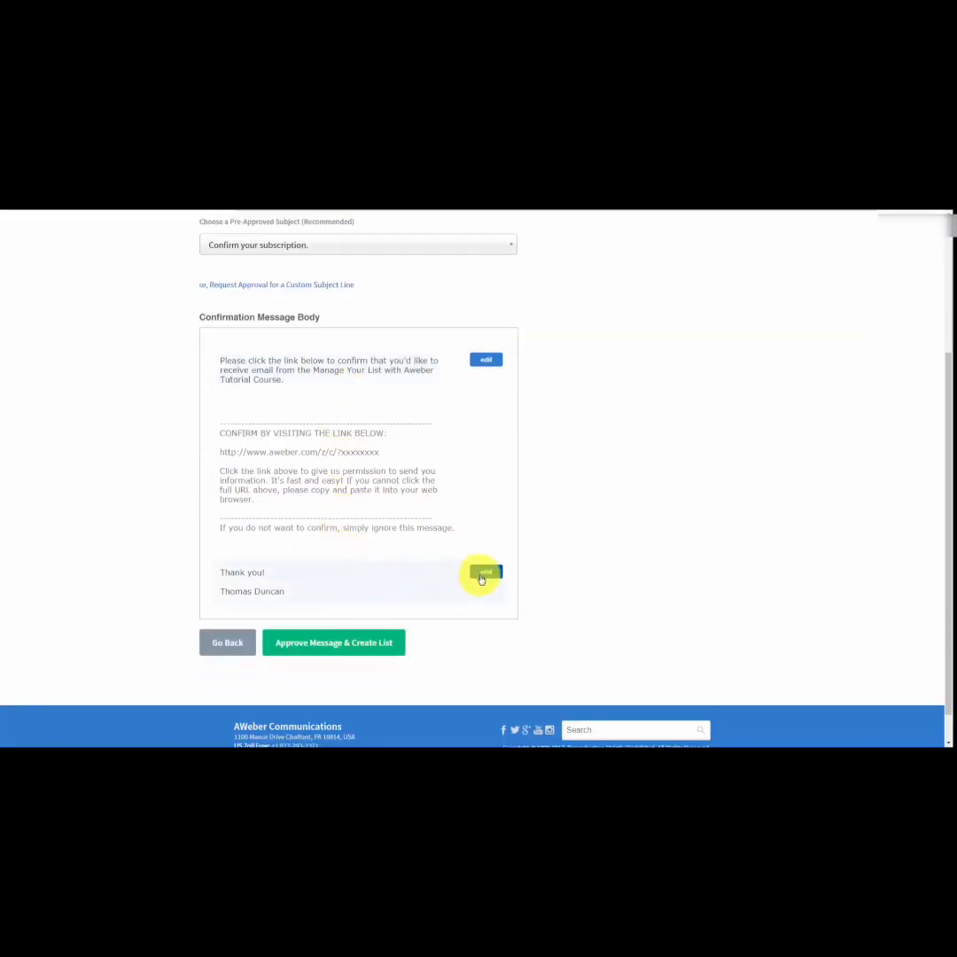
{"action": "left_click", "coordinate": [482, 576]}
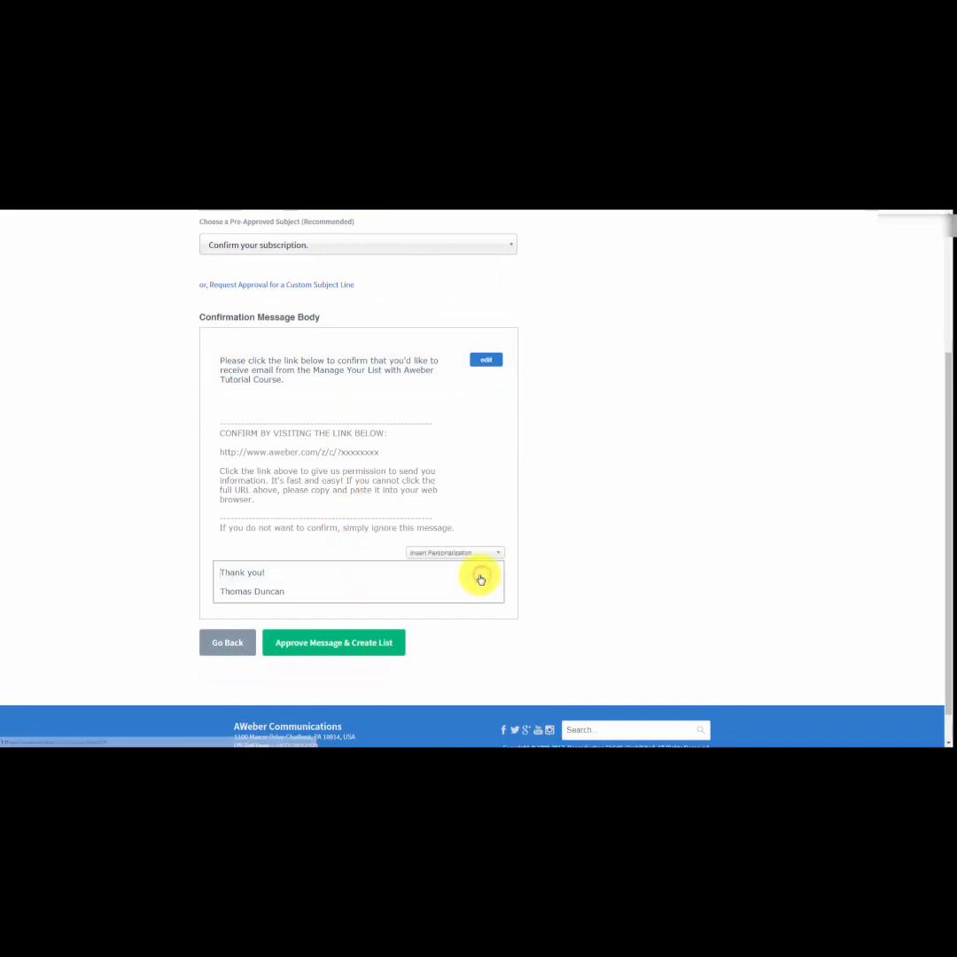
{"action": "left_click", "coordinate": [237, 580]}
{"action": "key", "text": "BackSpace"}
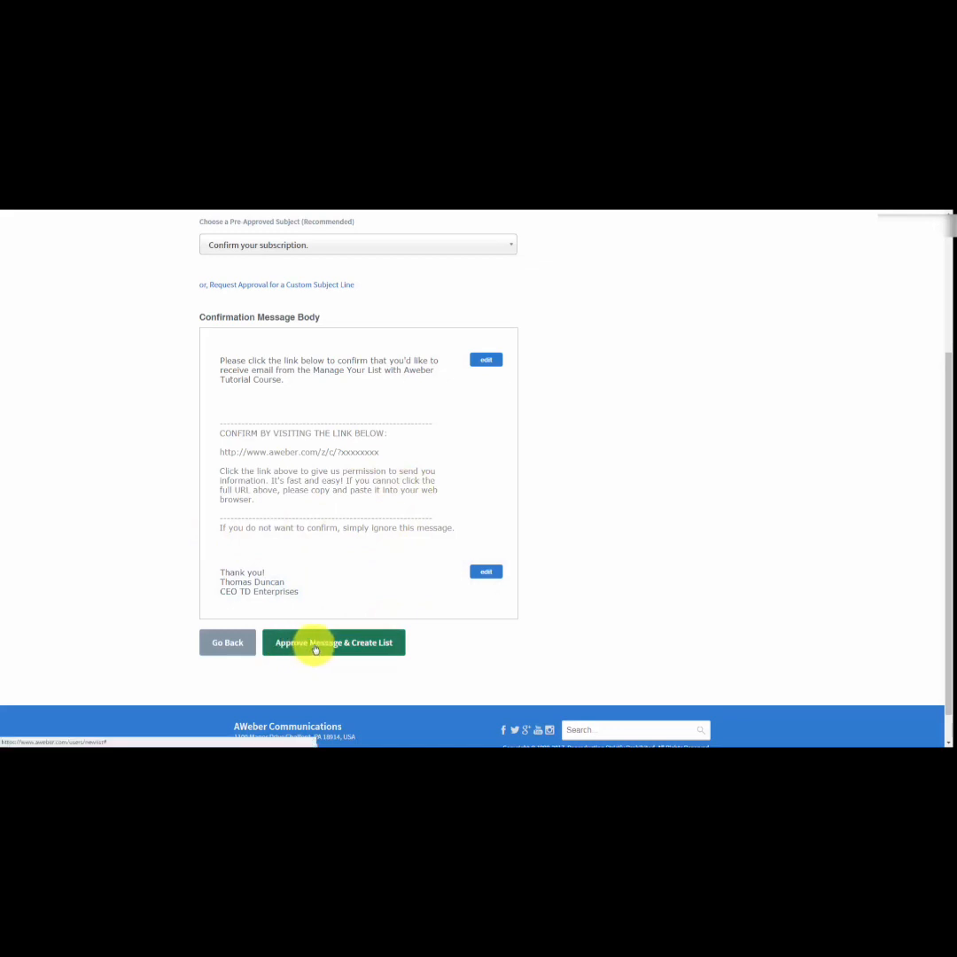
Check the finished confirmation message, approve it and create the list.
{"action": "scroll", "coordinate": [398, 611], "scroll_direction": "up", "scroll_amount": 1}
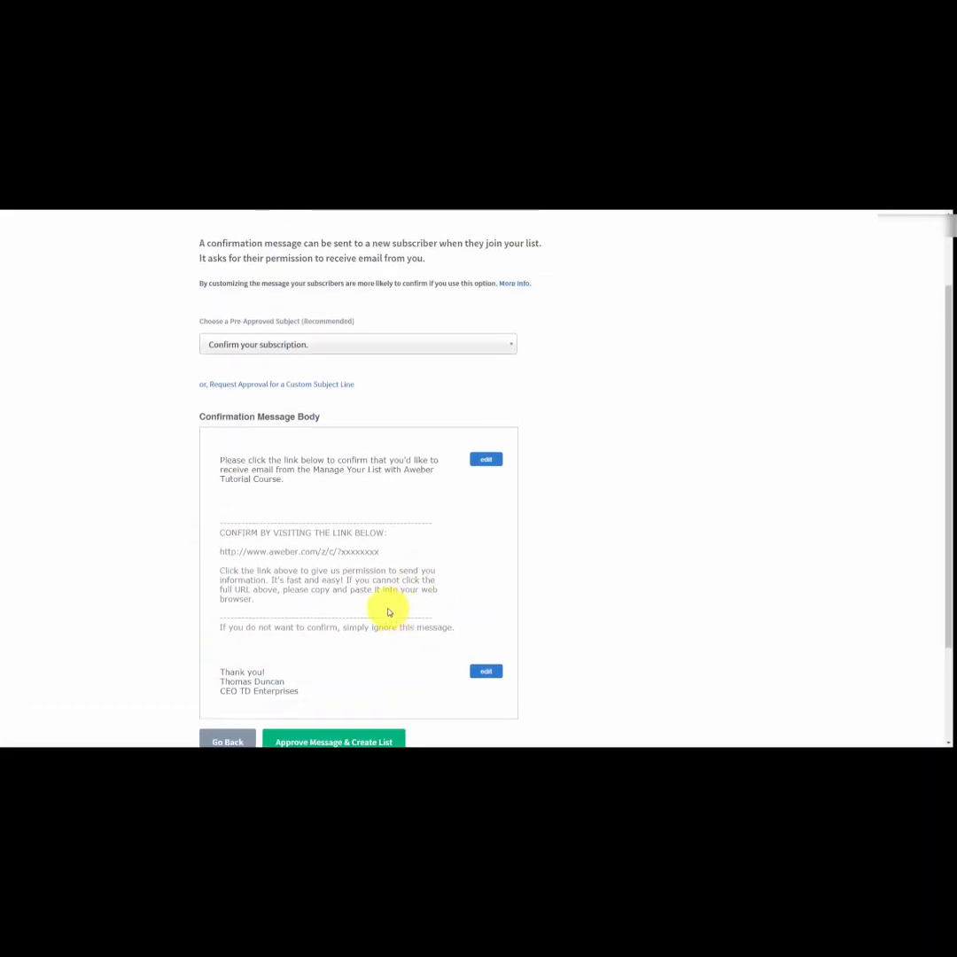
{"action": "scroll", "coordinate": [272, 564], "scroll_direction": "down", "scroll_amount": 1}
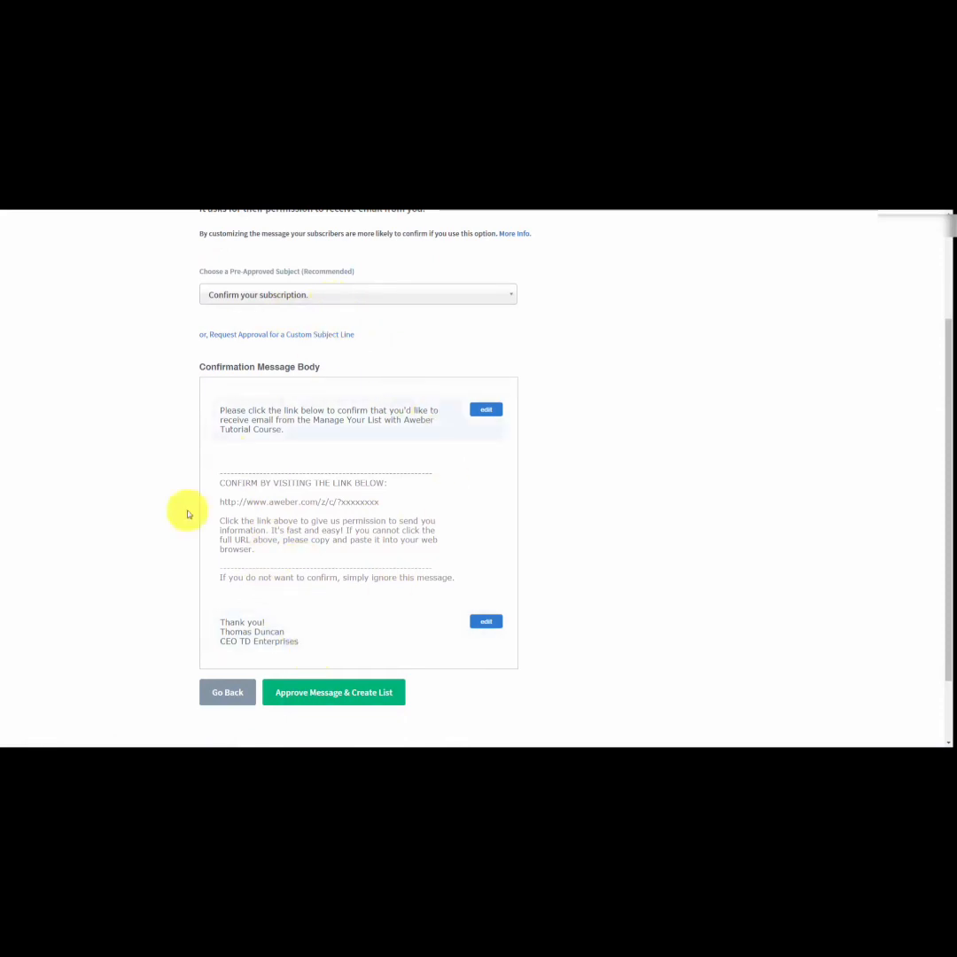
{"action": "left_click", "coordinate": [305, 696]}
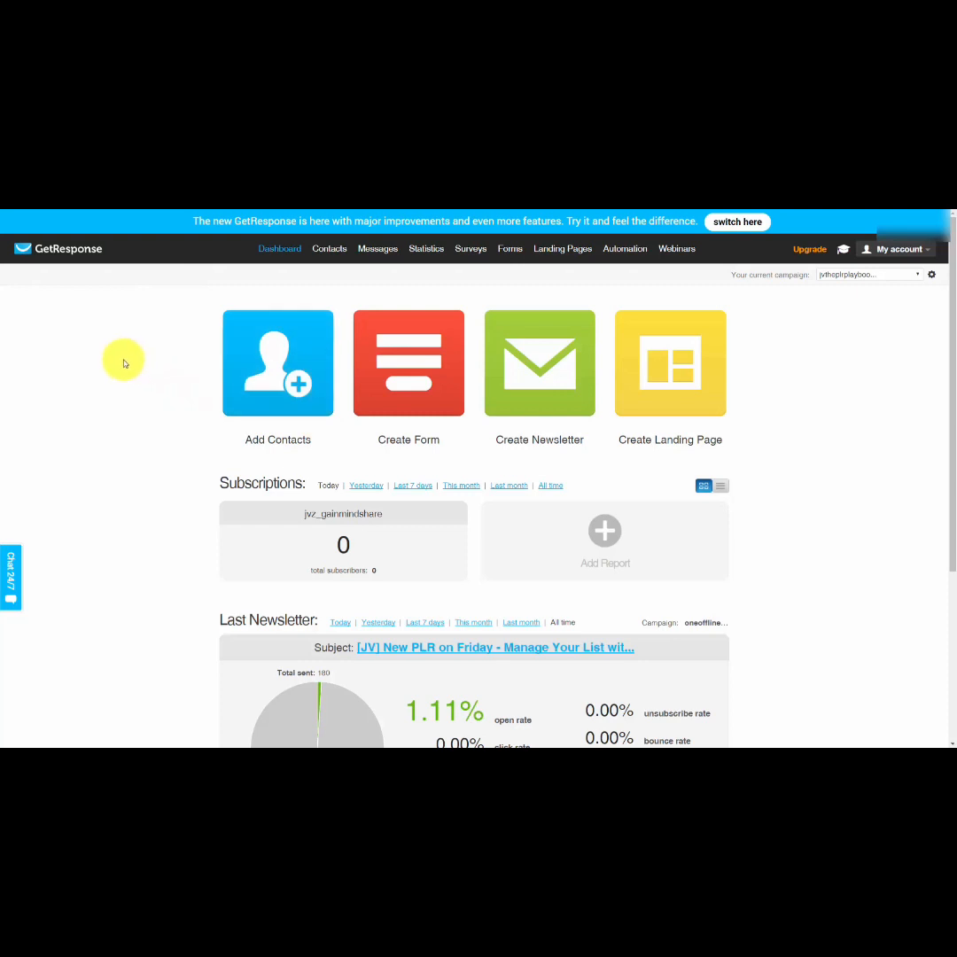
Switch to GetResponse and display all contacts from the contact search.
{"action": "mouse_move", "coordinate": [324, 252]}
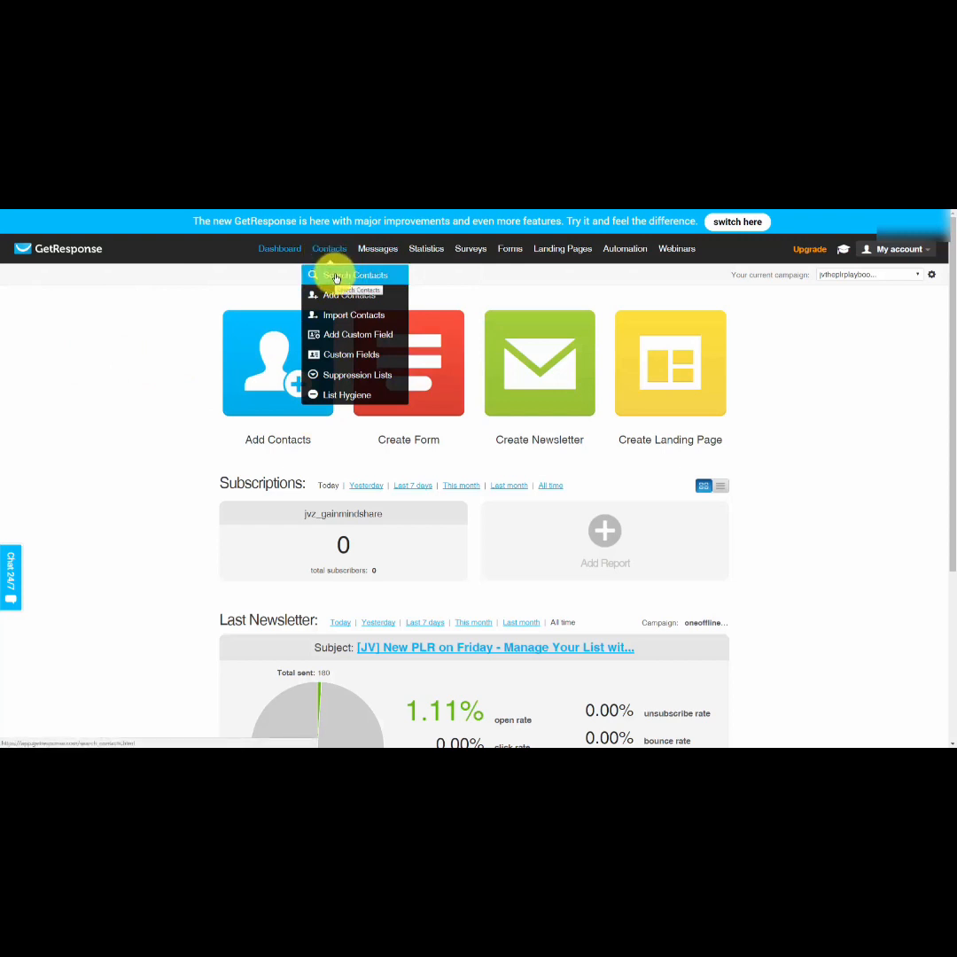
{"action": "left_click", "coordinate": [336, 278]}
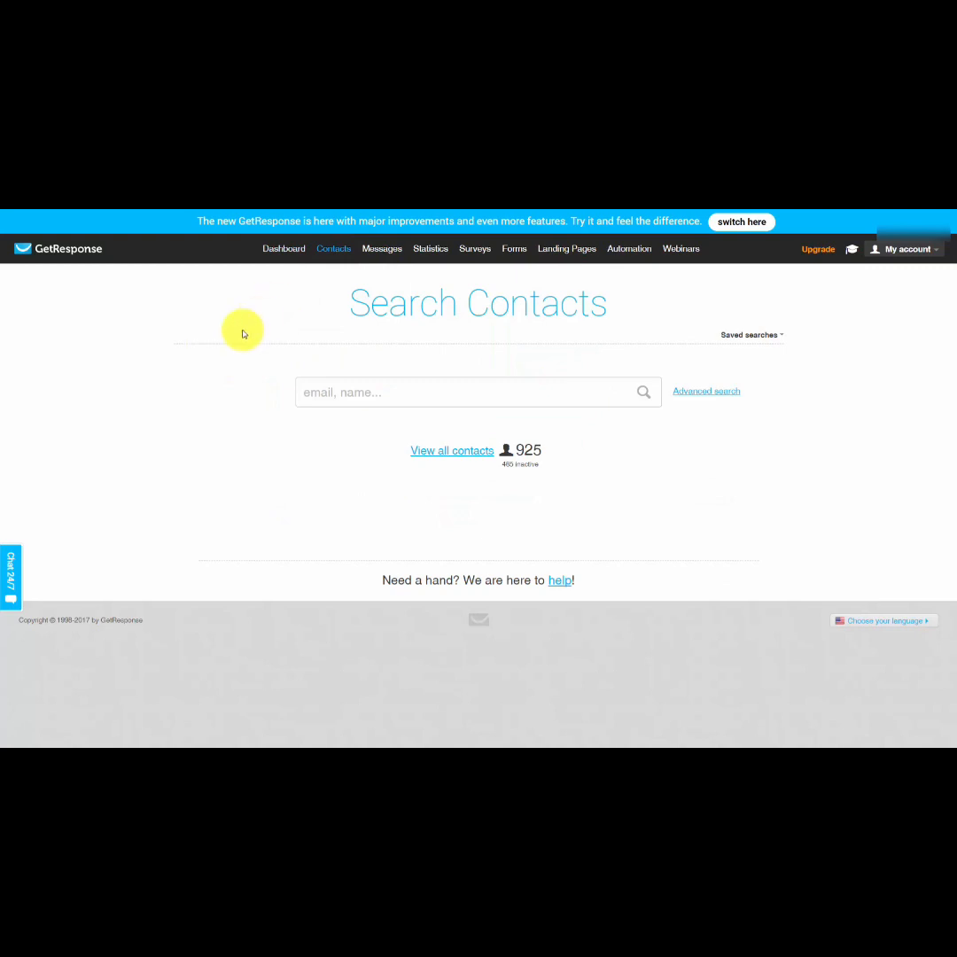
{"action": "left_click", "coordinate": [434, 451]}
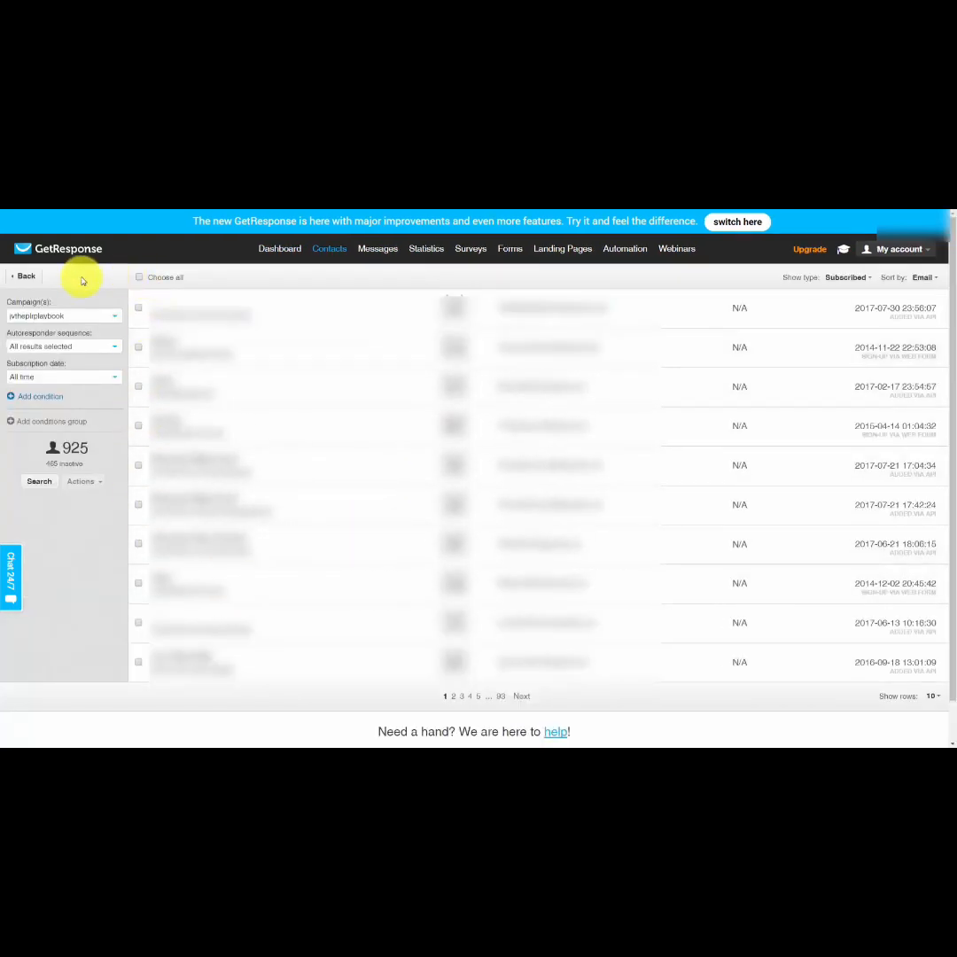
Search the jvtheplrplaybook campaign's contacts, export them as a CSV file named listfromgetresponse and download it.
{"action": "left_click", "coordinate": [37, 487]}
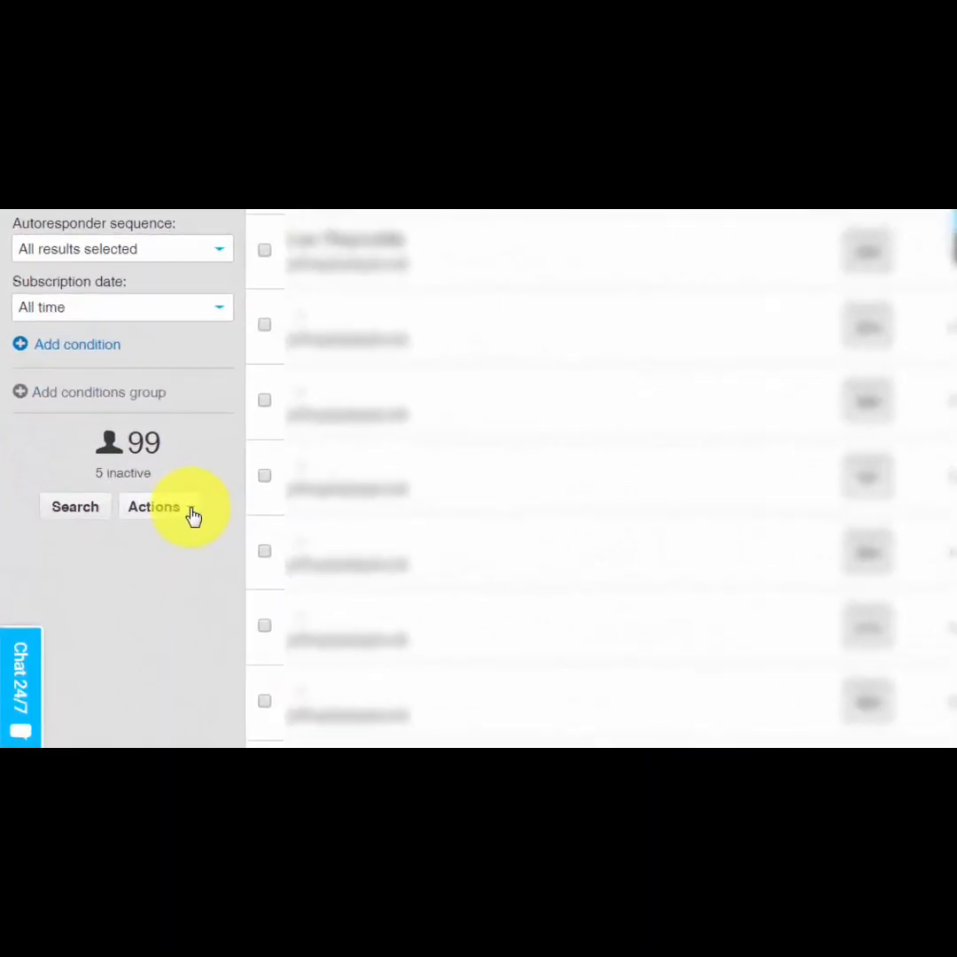
{"action": "left_click", "coordinate": [193, 517]}
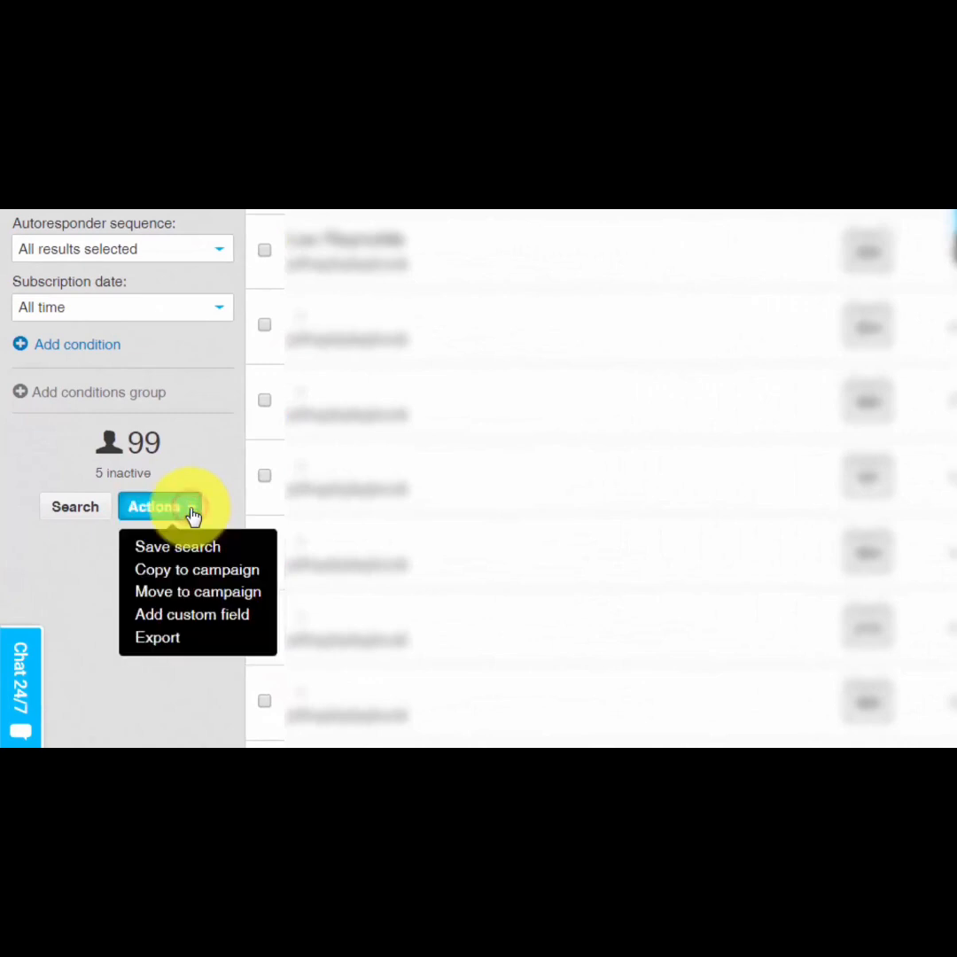
{"action": "left_click", "coordinate": [153, 639]}
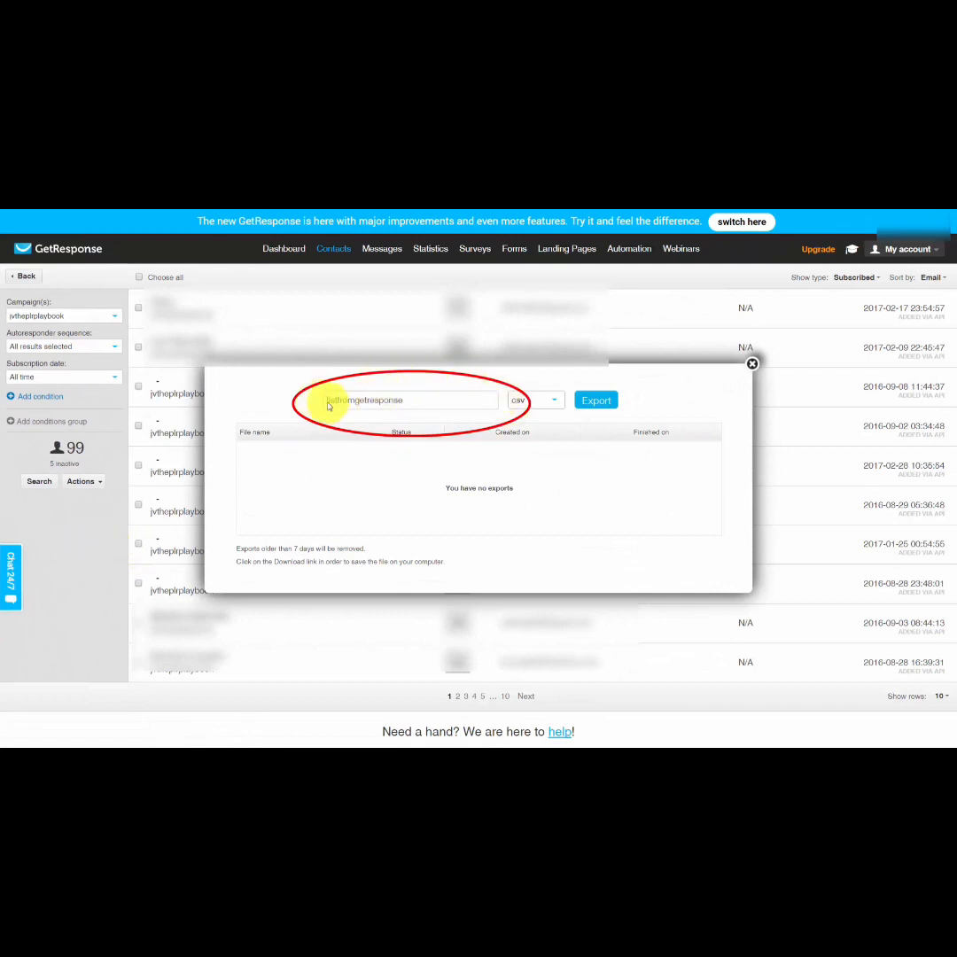
{"action": "left_click", "coordinate": [395, 403]}
{"action": "left_click", "coordinate": [588, 403]}
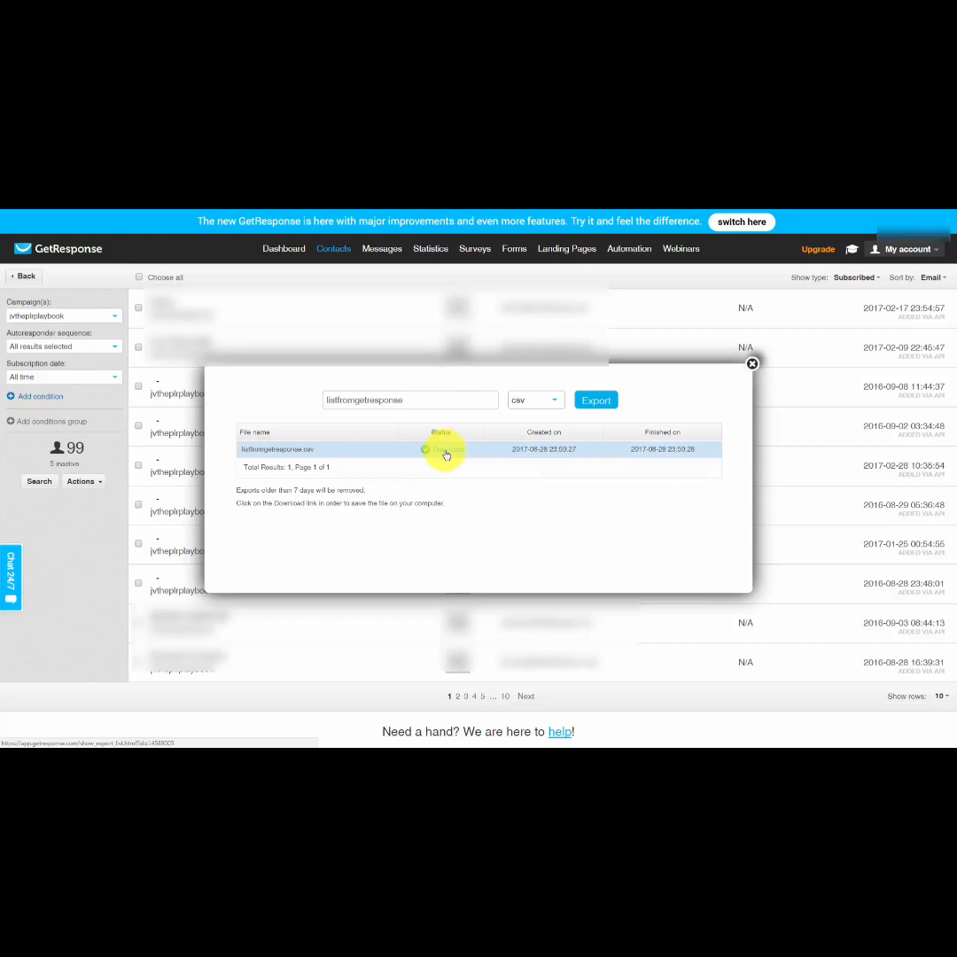
{"action": "left_click", "coordinate": [445, 455]}
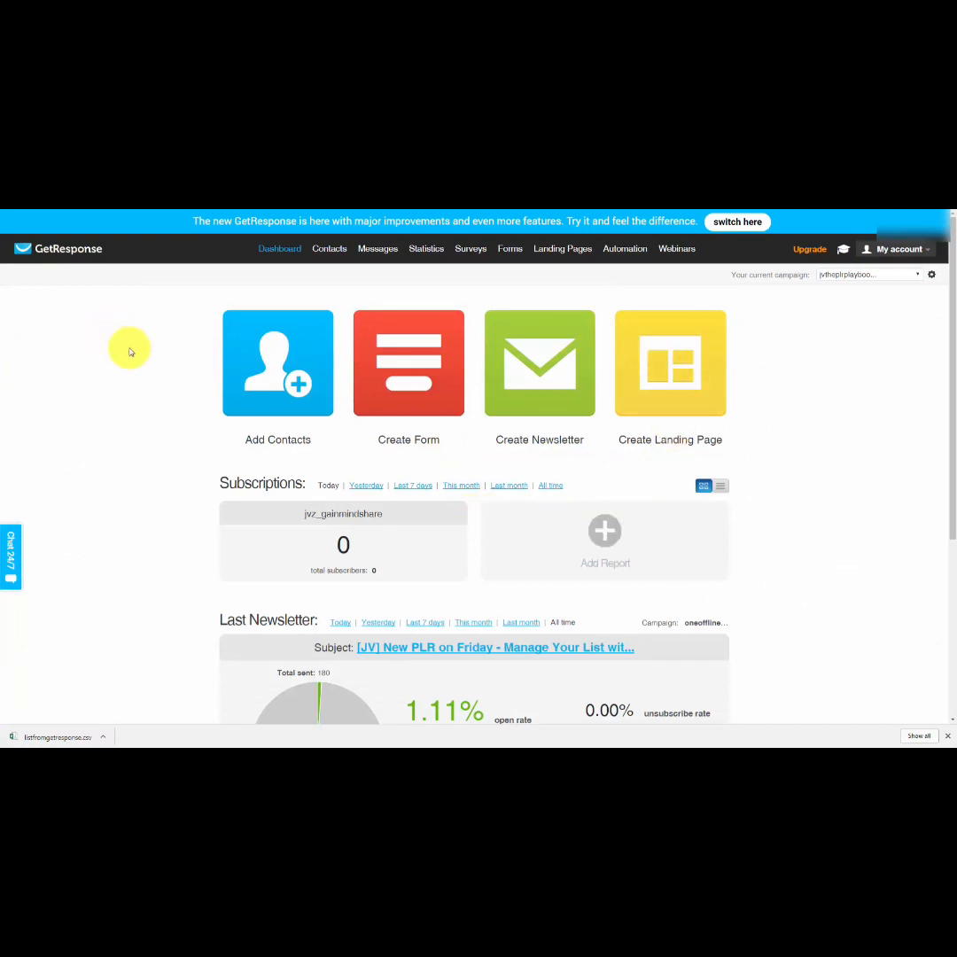
Switch to AWeber, start an import of more than 10 subscribers and accept the name and email field mapping.
{"action": "key", "text": "ctrl+Tab"}
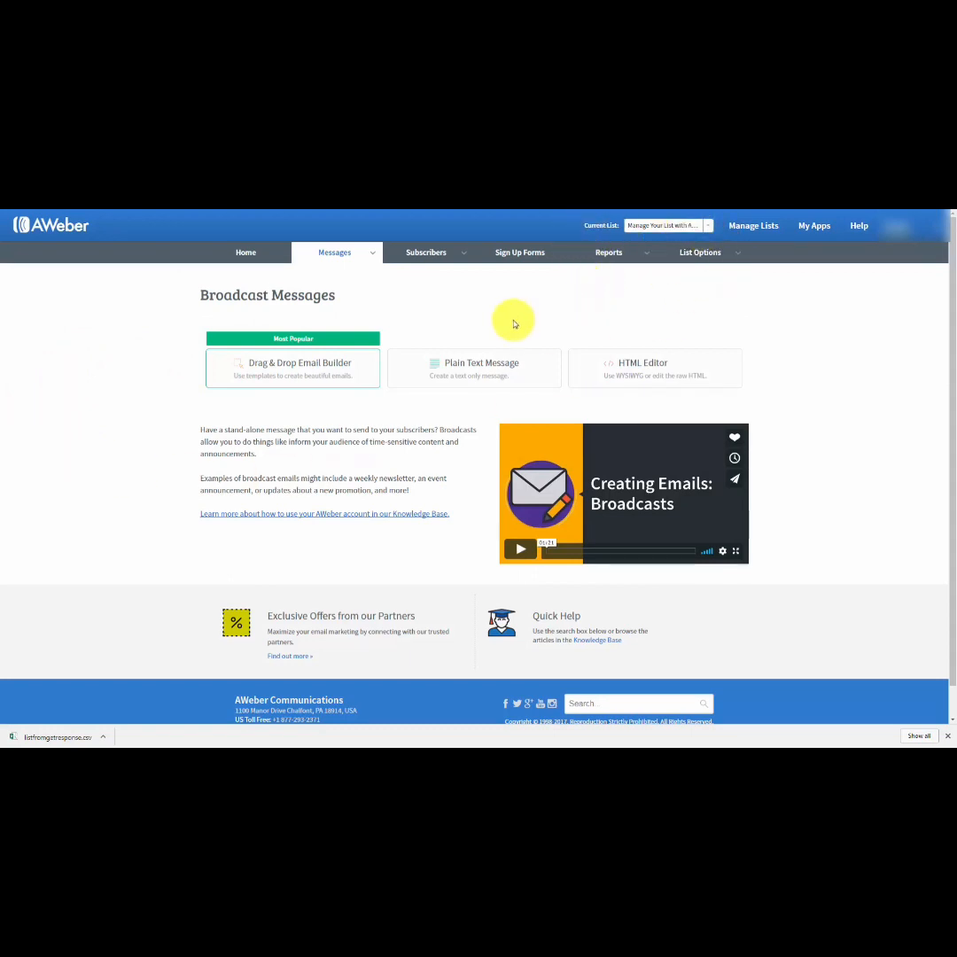
{"action": "mouse_move", "coordinate": [467, 261]}
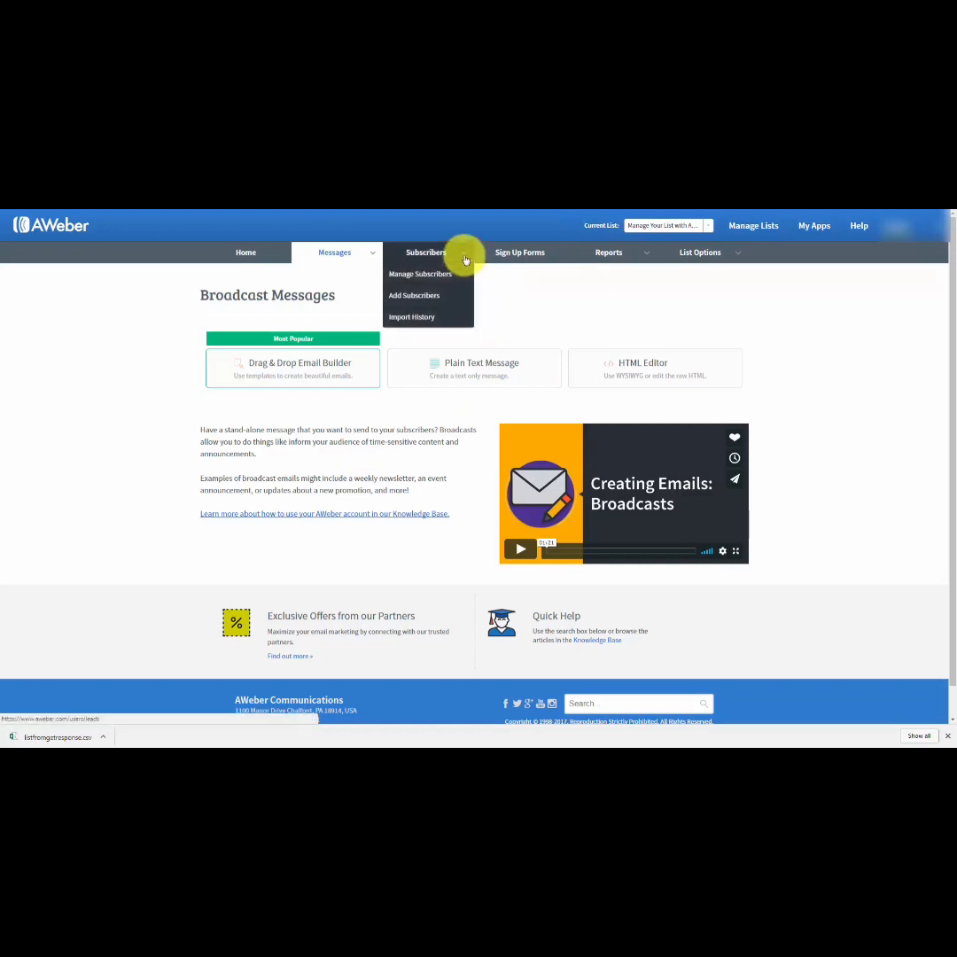
{"action": "left_click", "coordinate": [413, 296]}
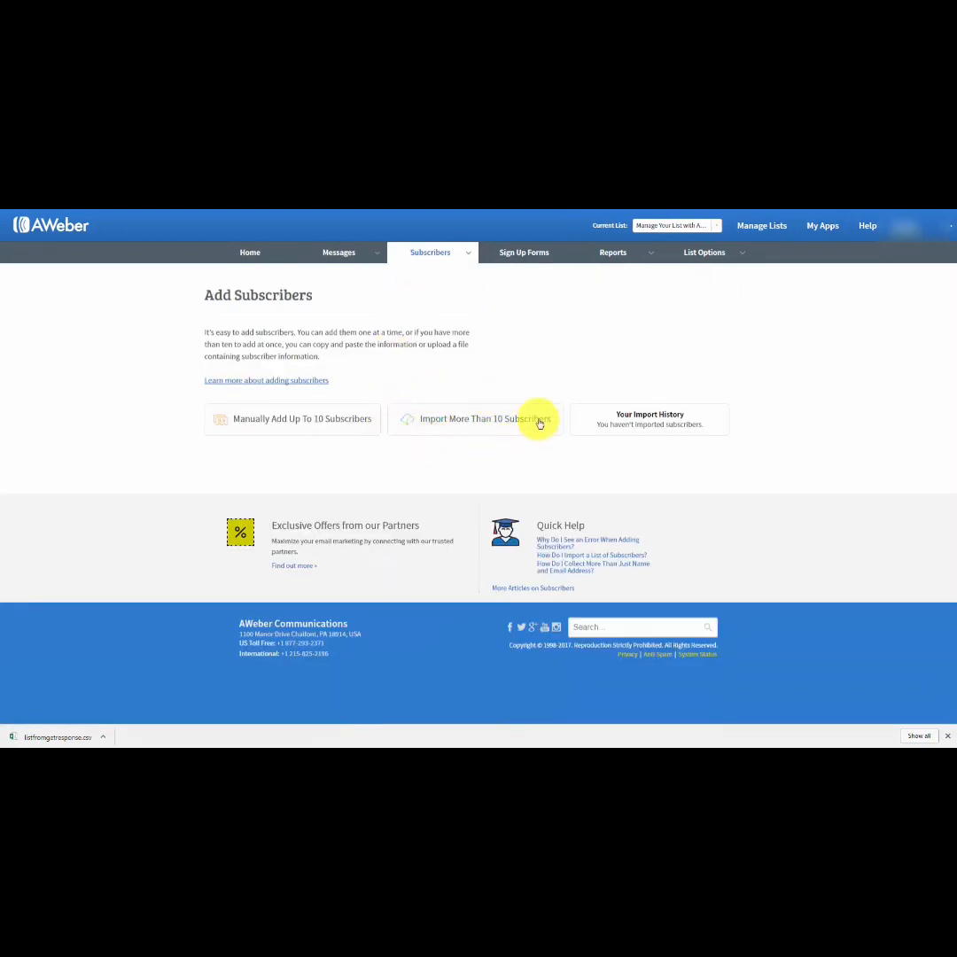
{"action": "left_click", "coordinate": [445, 423]}
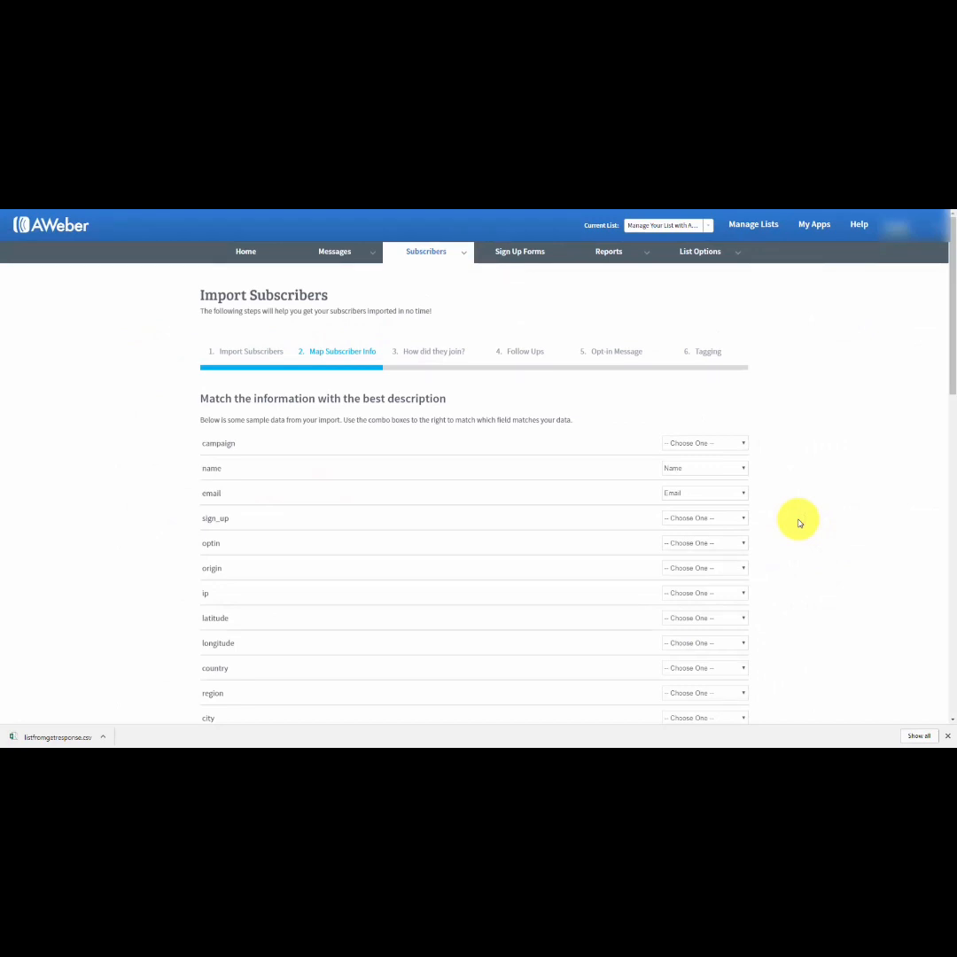
{"action": "scroll", "coordinate": [798, 523], "scroll_direction": "down", "scroll_amount": 15}
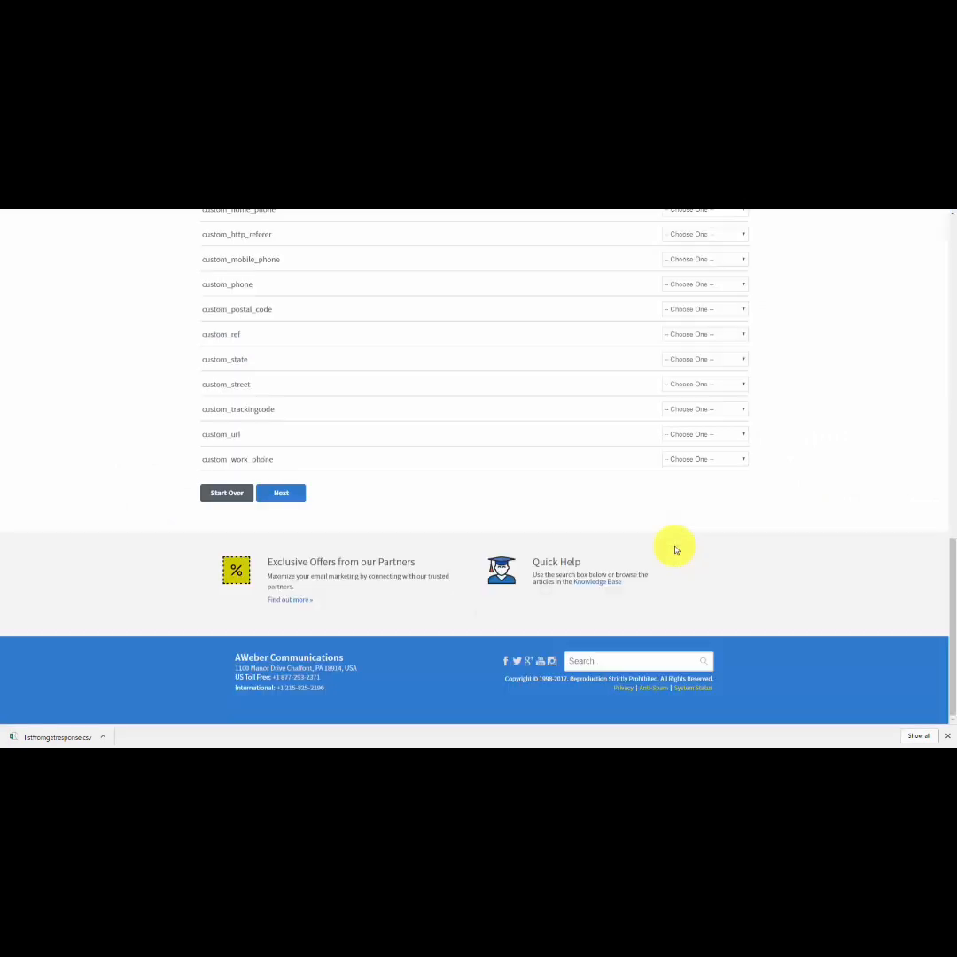
{"action": "left_click", "coordinate": [273, 498]}
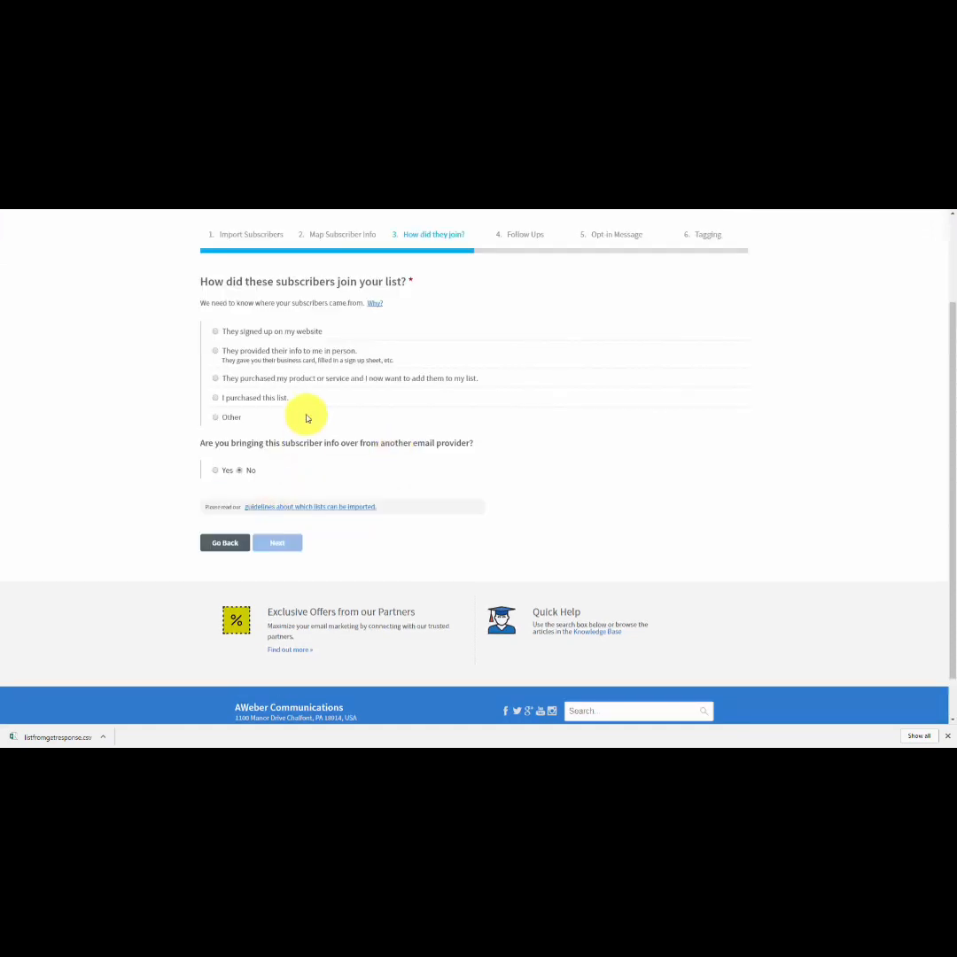
Declare that the subscribers come from another email provider, GetResponse, and choose Other as how they joined the list.
{"action": "left_click", "coordinate": [216, 471]}
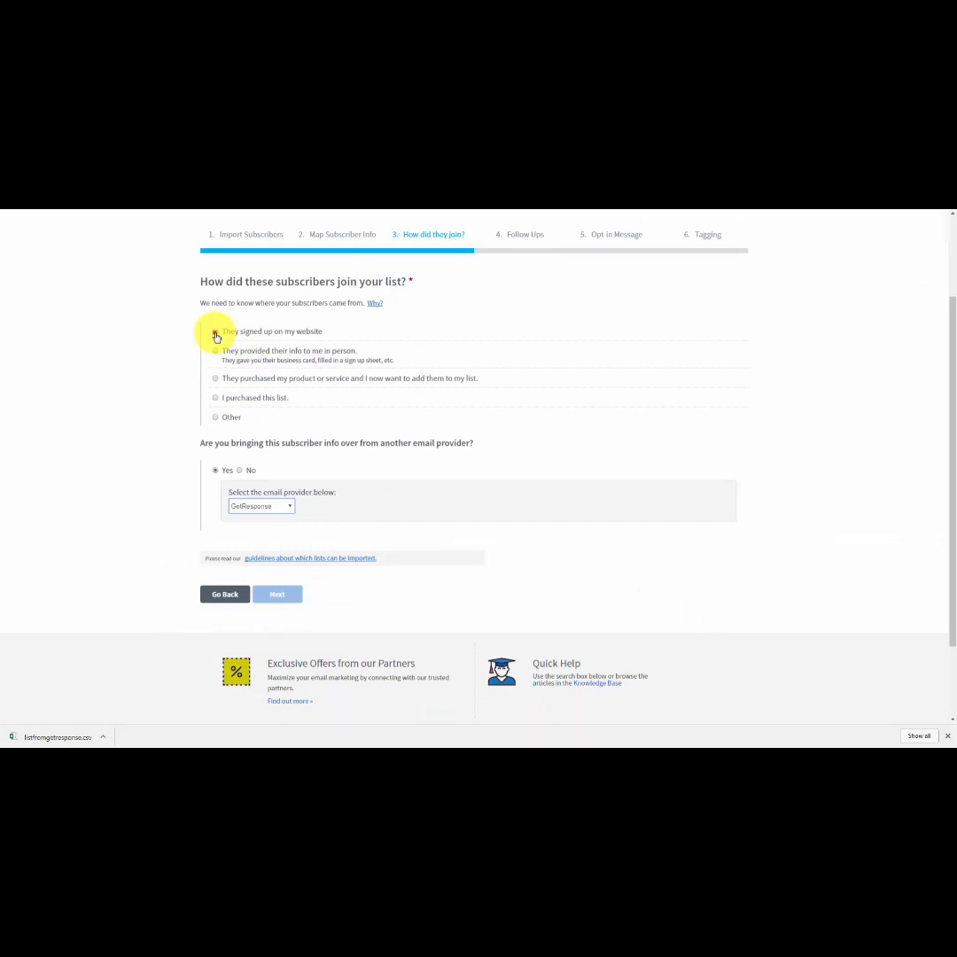
{"action": "left_click", "coordinate": [215, 333]}
{"action": "left_click", "coordinate": [215, 469]}
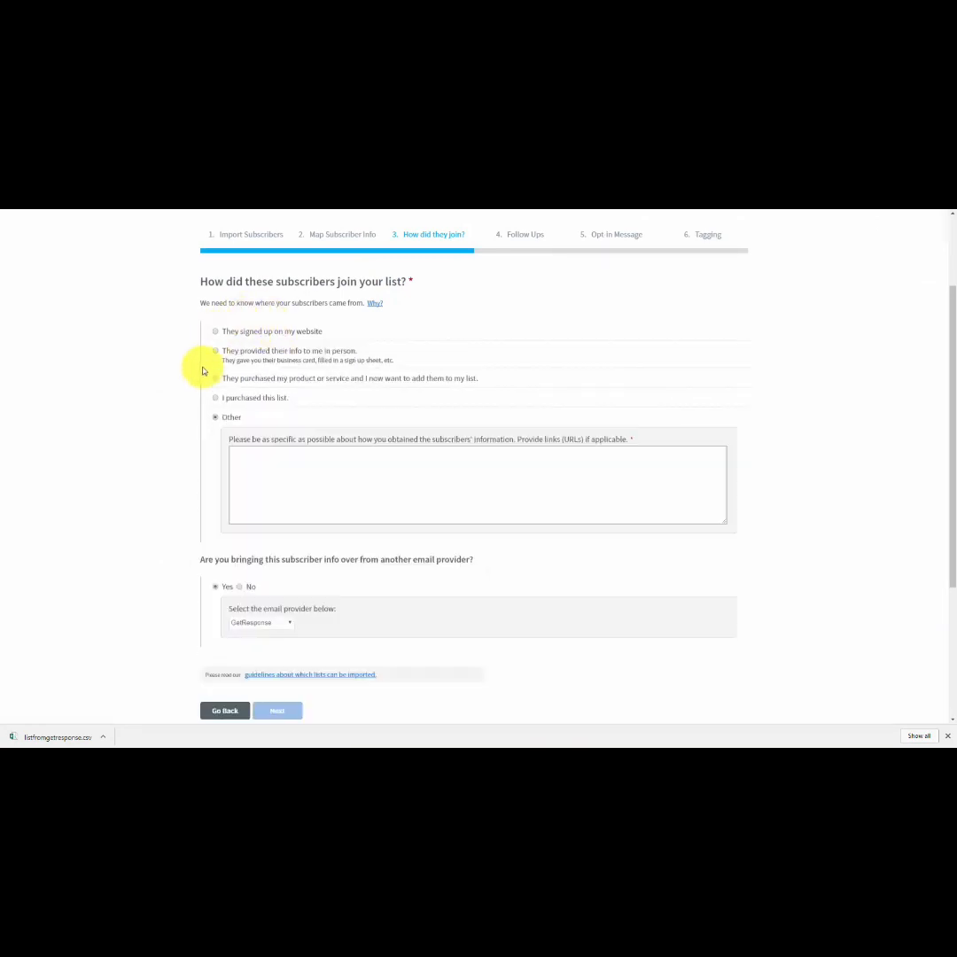
{"action": "left_click", "coordinate": [264, 462]}
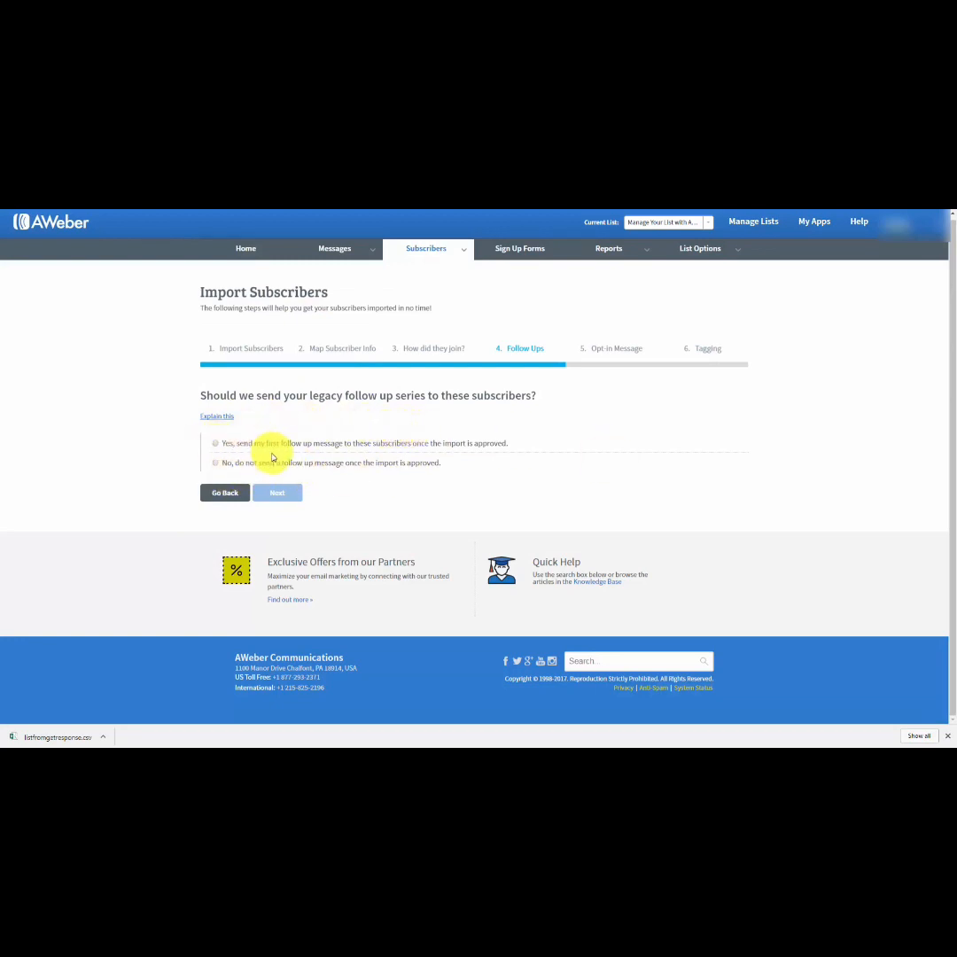
Choose not to send a follow up message and not to ask the imported subscribers to opt in again.
{"action": "left_click", "coordinate": [215, 463]}
{"action": "left_click", "coordinate": [293, 494]}
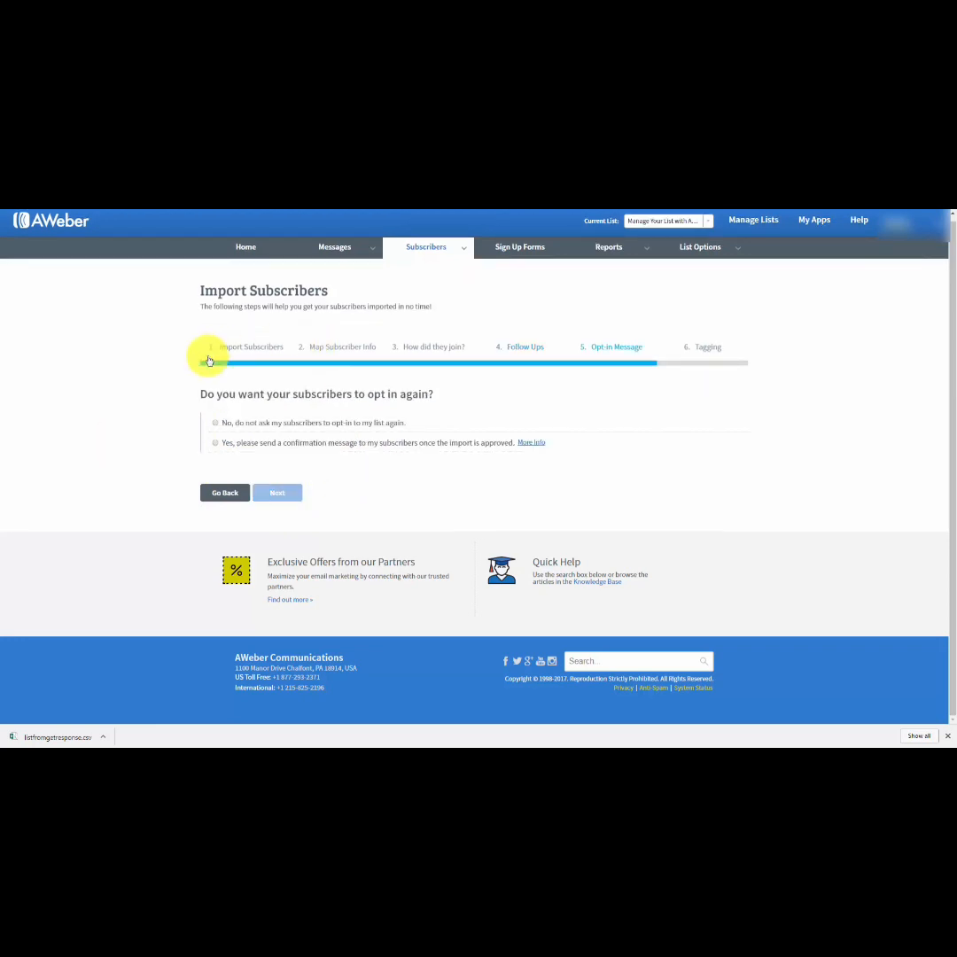
{"action": "left_click", "coordinate": [215, 423]}
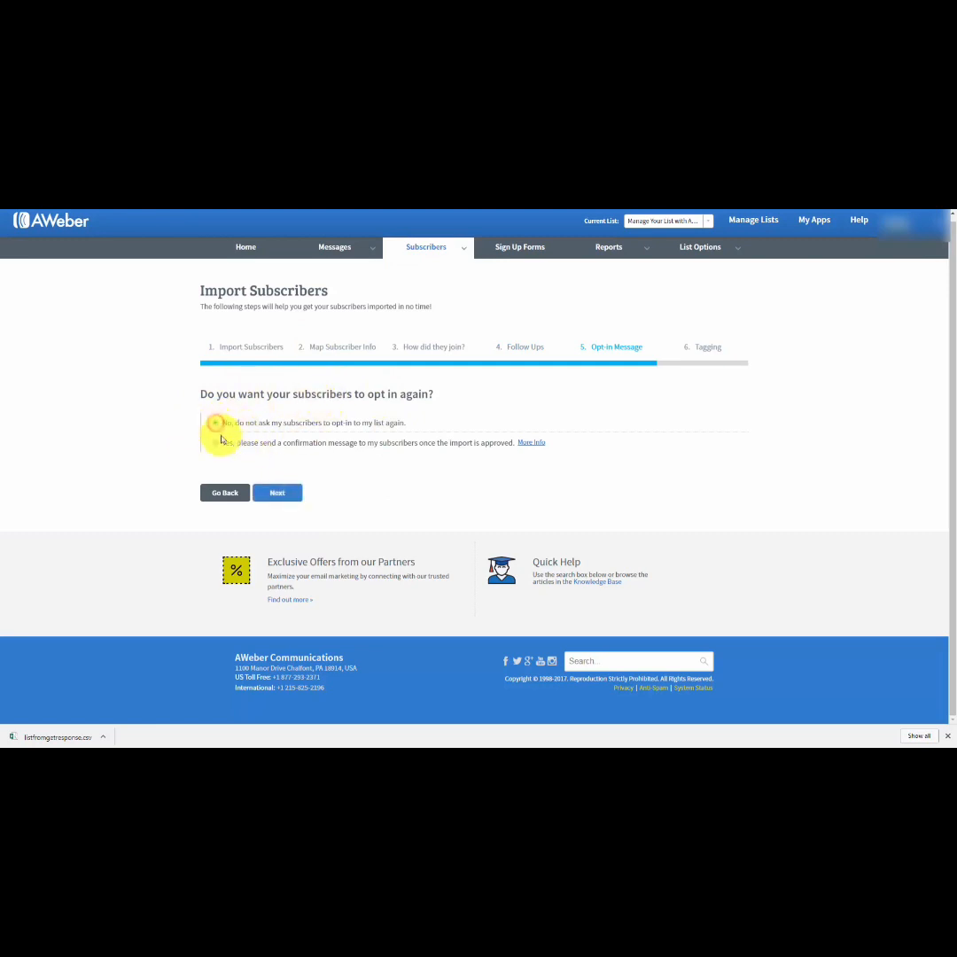
{"action": "left_click", "coordinate": [277, 494]}
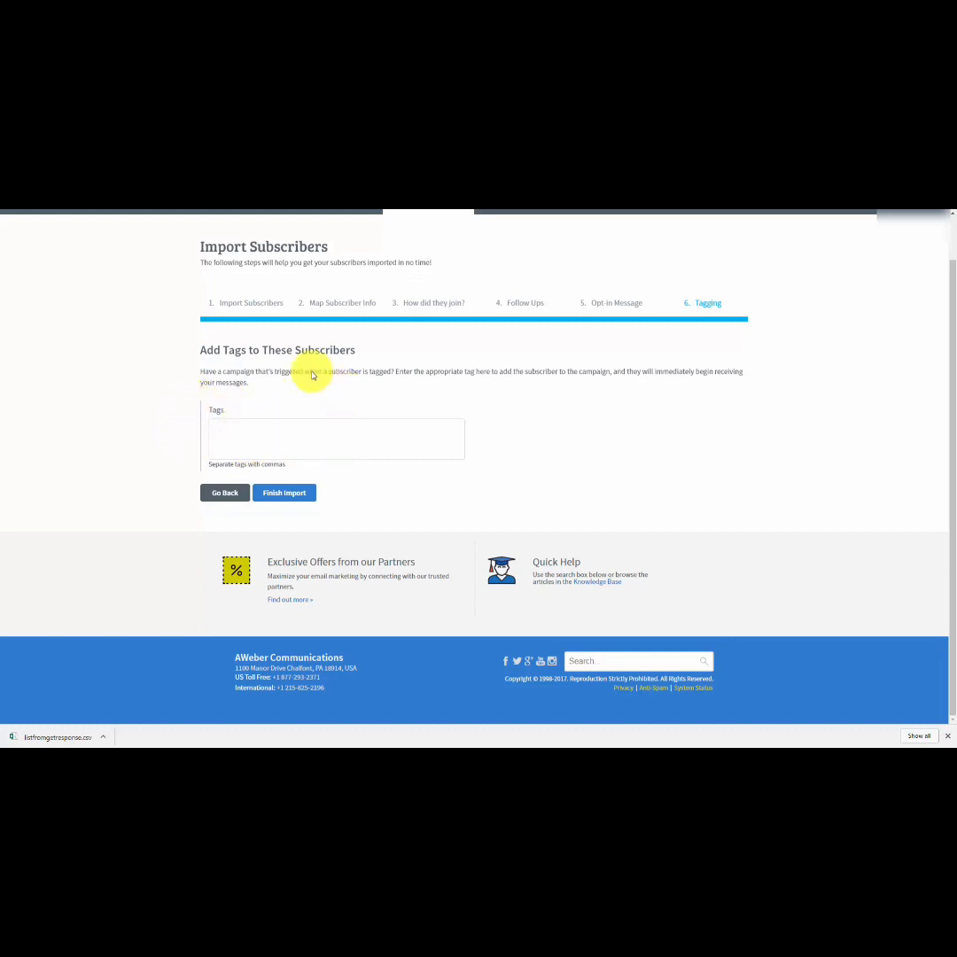
Tag the imported subscribers "affiliate" and finish the import.
{"action": "left_click", "coordinate": [235, 427]}
{"action": "type", "text": "affiliate"}
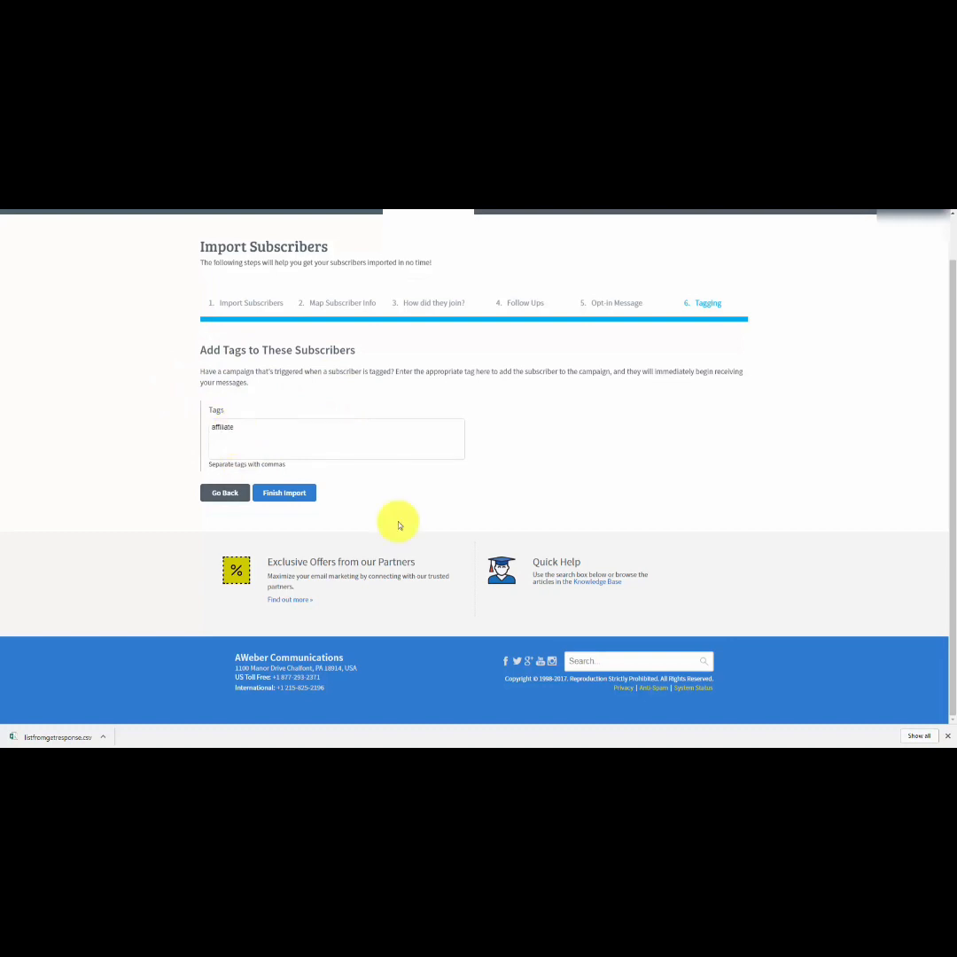
{"action": "left_click", "coordinate": [283, 494]}
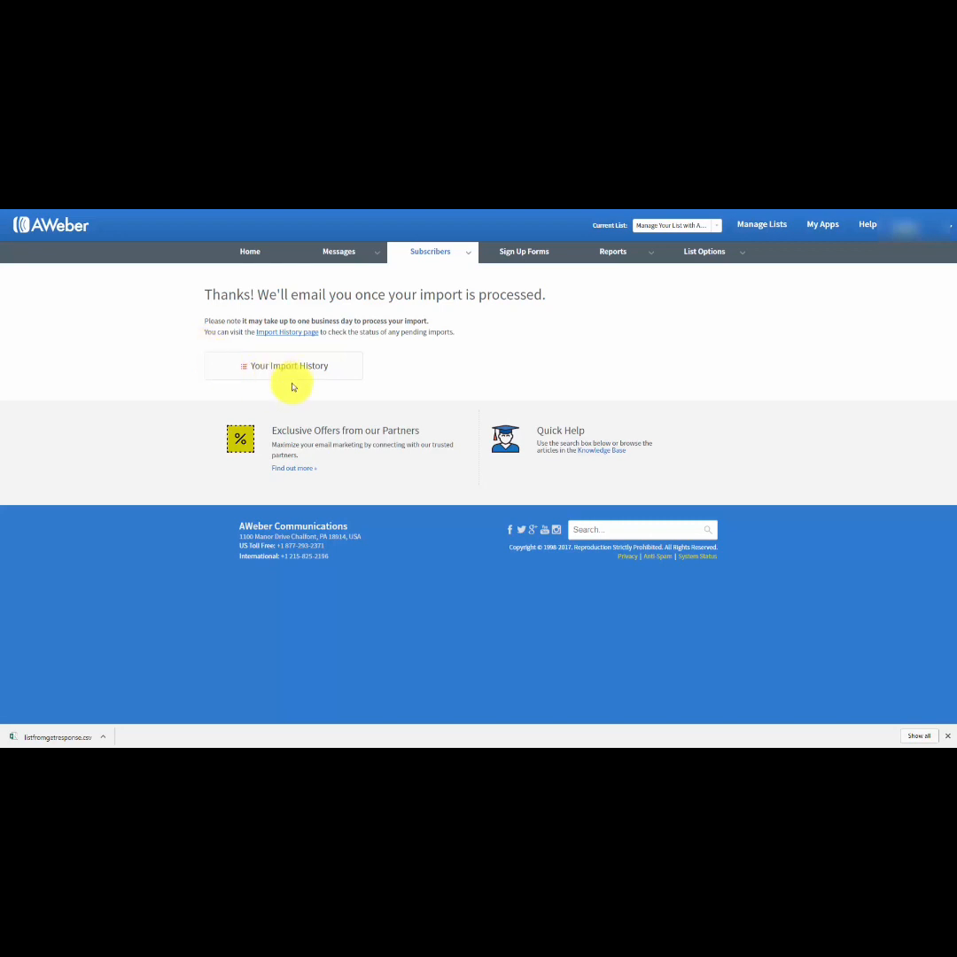
Check the import history and the breakdown of subscribers that were not added.
{"action": "left_click", "coordinate": [287, 333]}
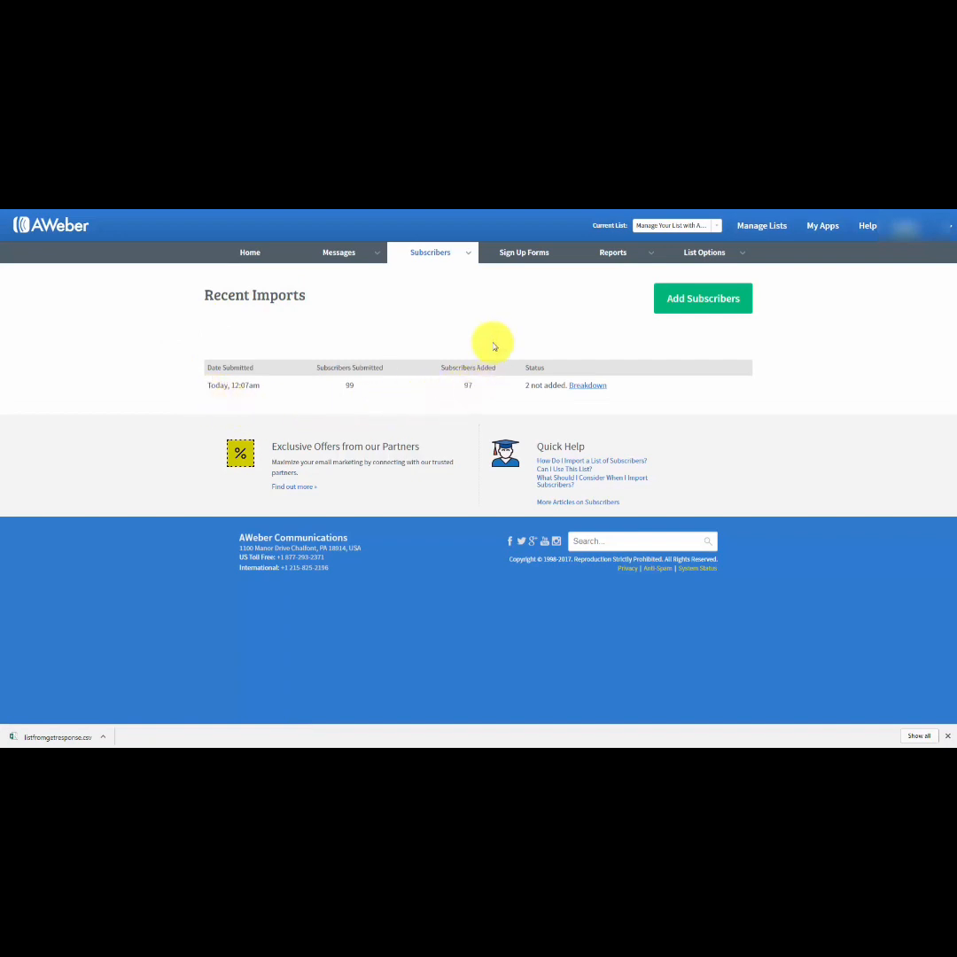
{"action": "left_click", "coordinate": [584, 391]}
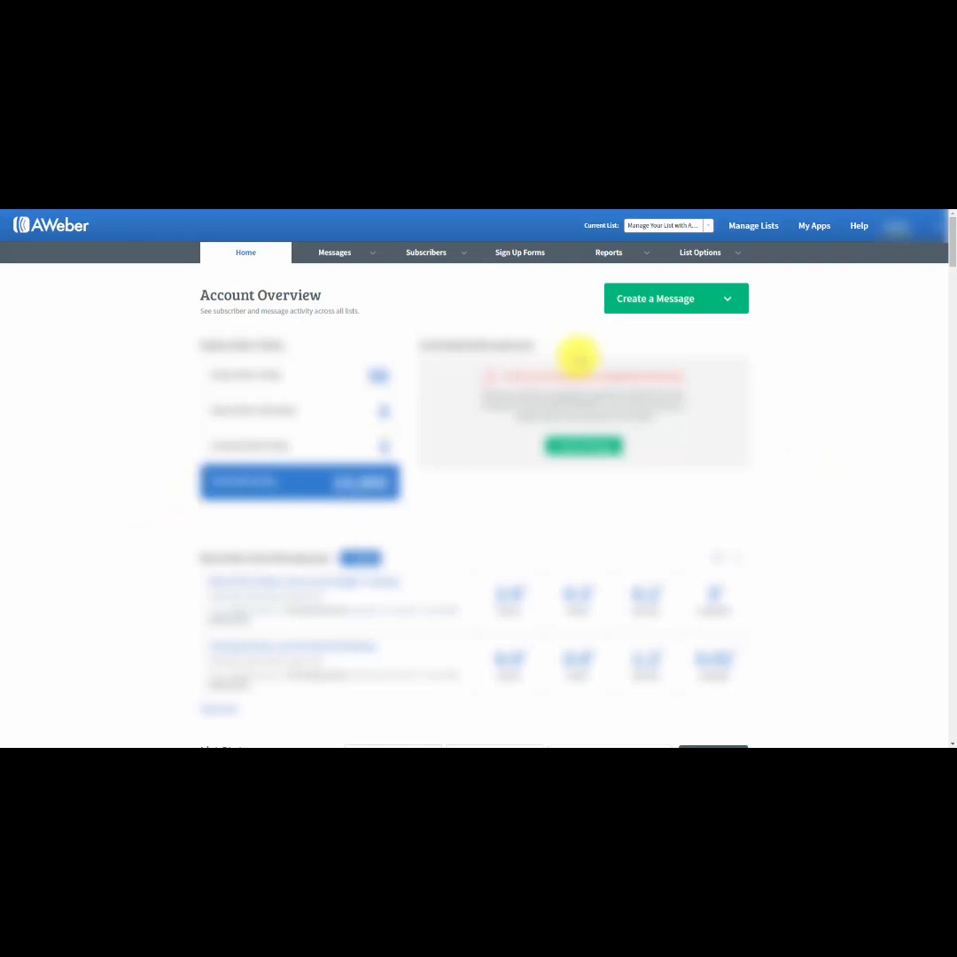
Open the list settings and examine the list name, unique list ID and new-subscriber notification fields.
{"action": "mouse_move", "coordinate": [711, 256]}
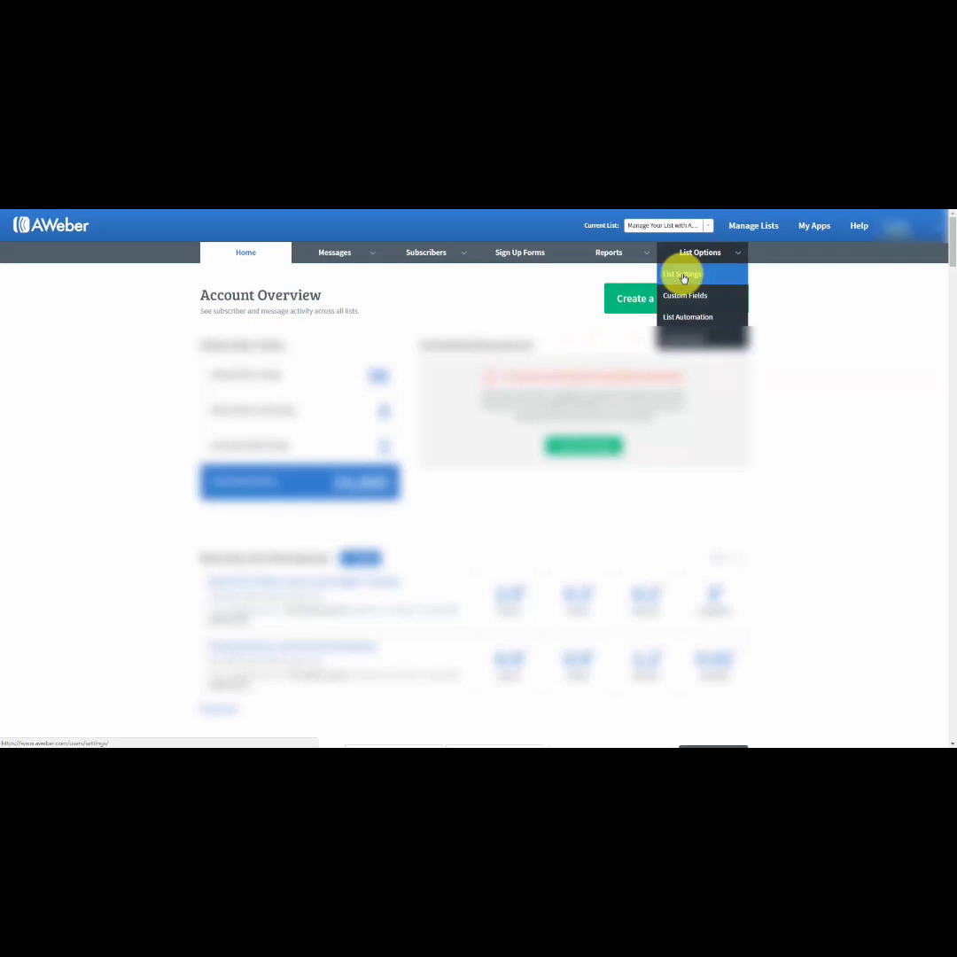
{"action": "left_click", "coordinate": [683, 276]}
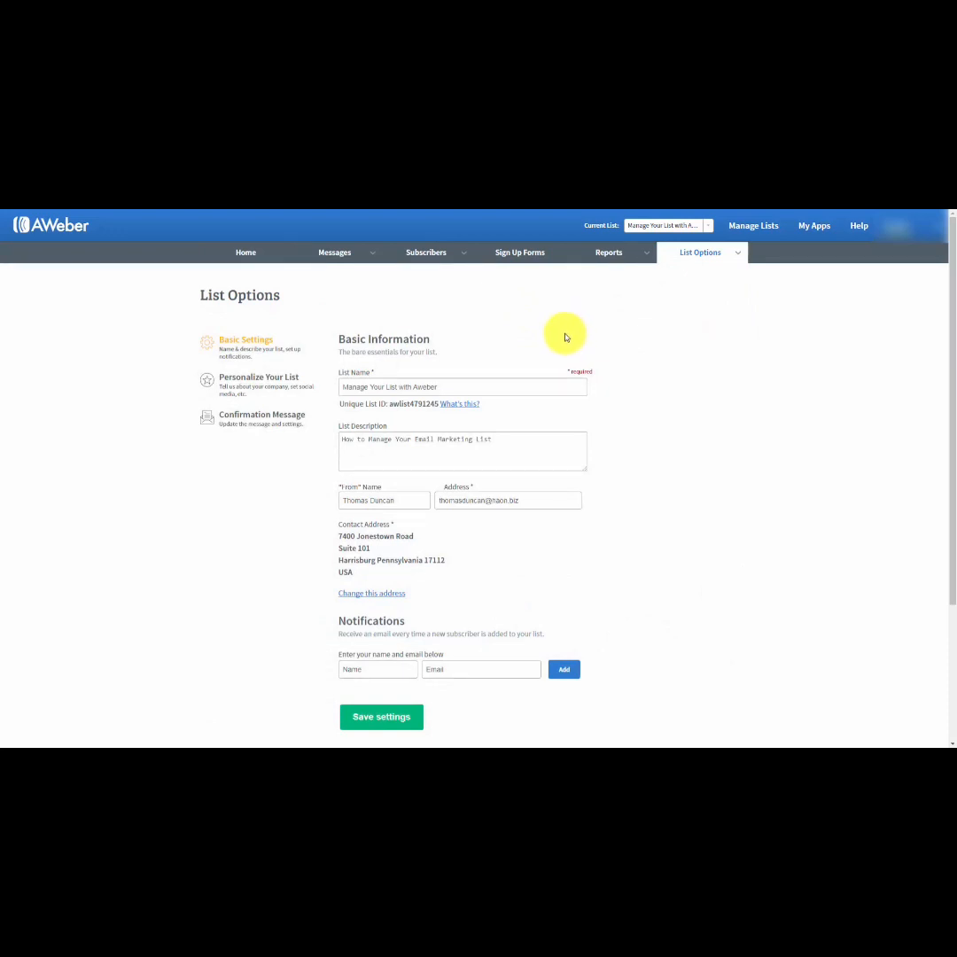
{"action": "left_click", "coordinate": [443, 386]}
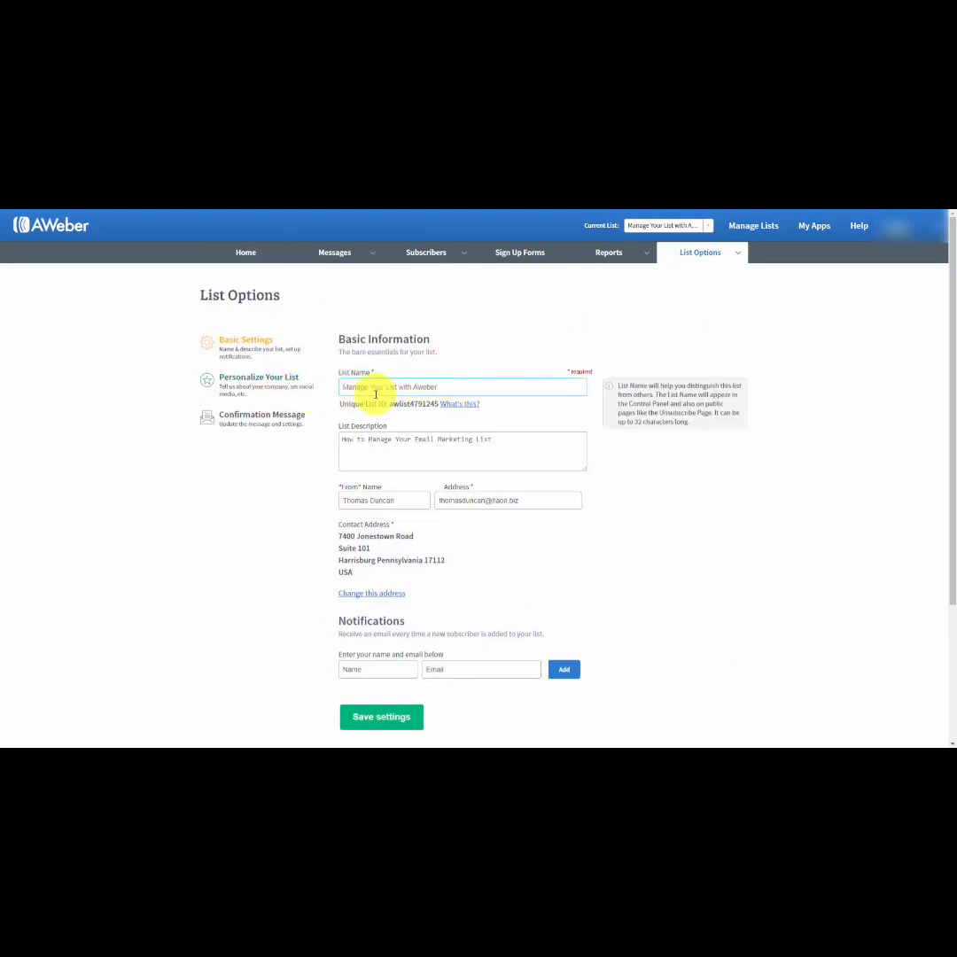
{"action": "left_click", "coordinate": [349, 417]}
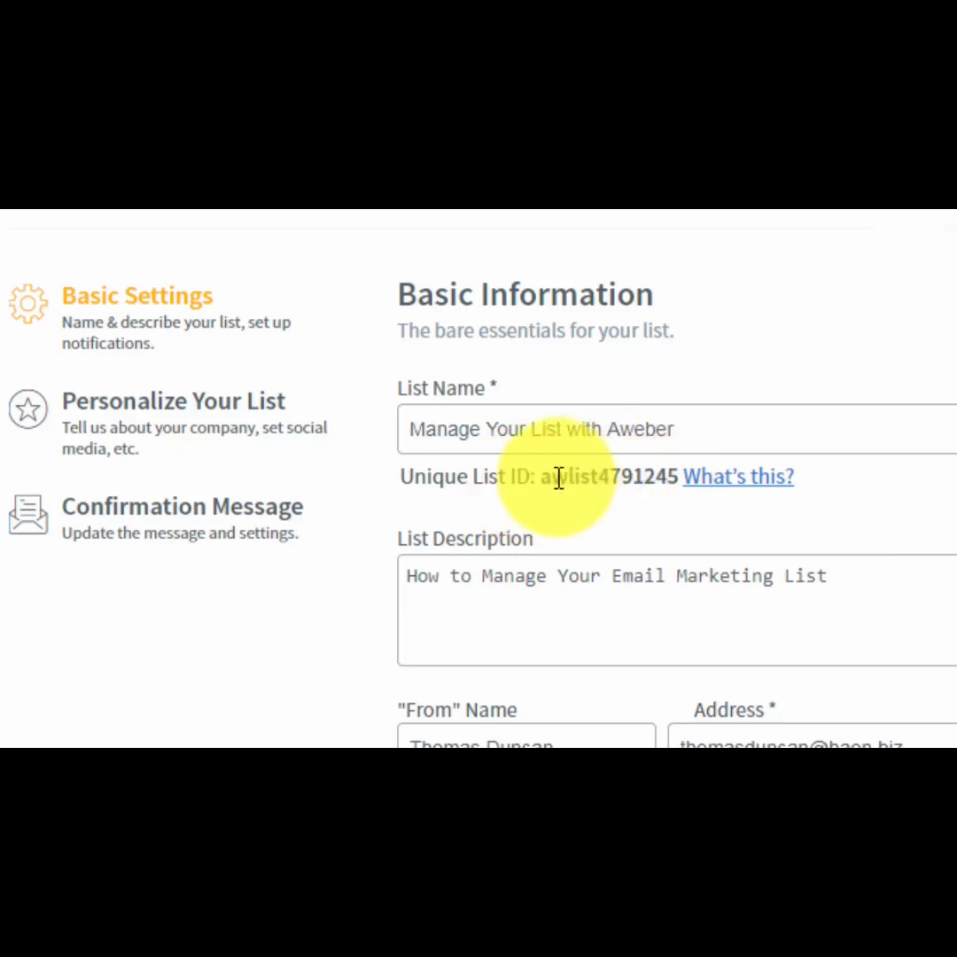
{"action": "left_click_drag", "start_coordinate": [542, 479], "coordinate": [679, 478]}
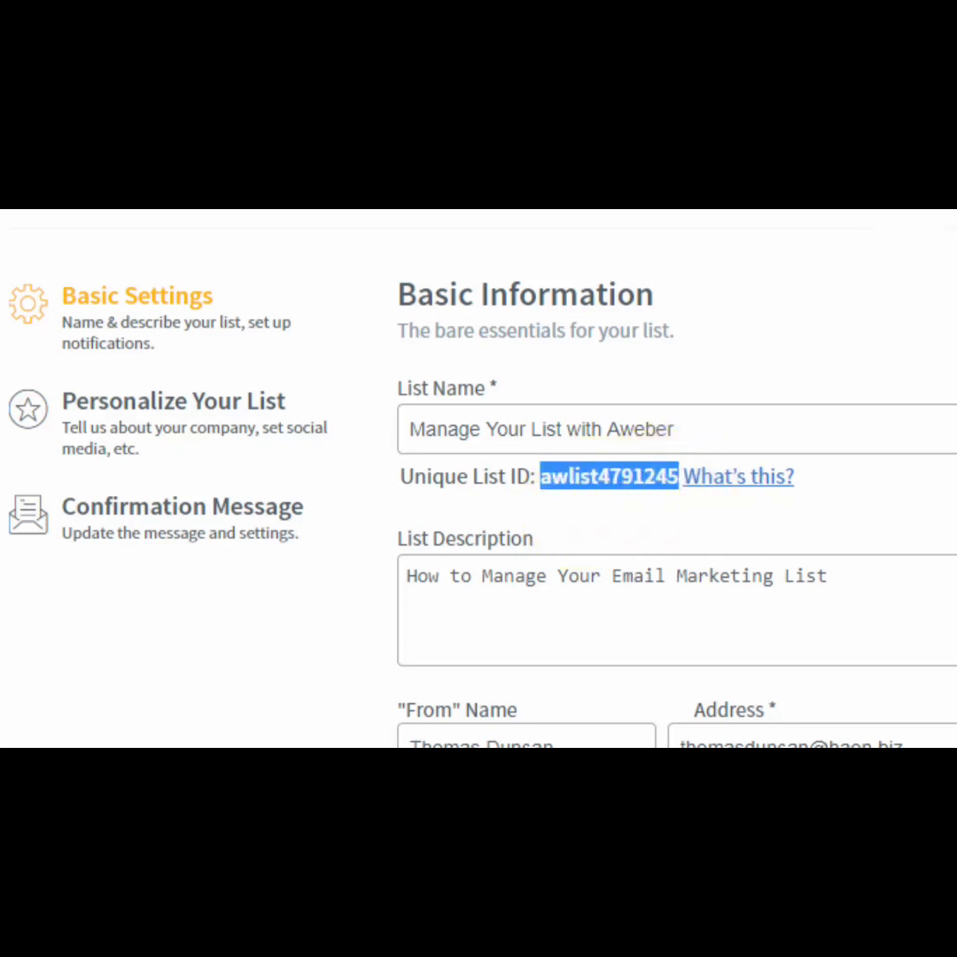
{"action": "left_click", "coordinate": [545, 474]}
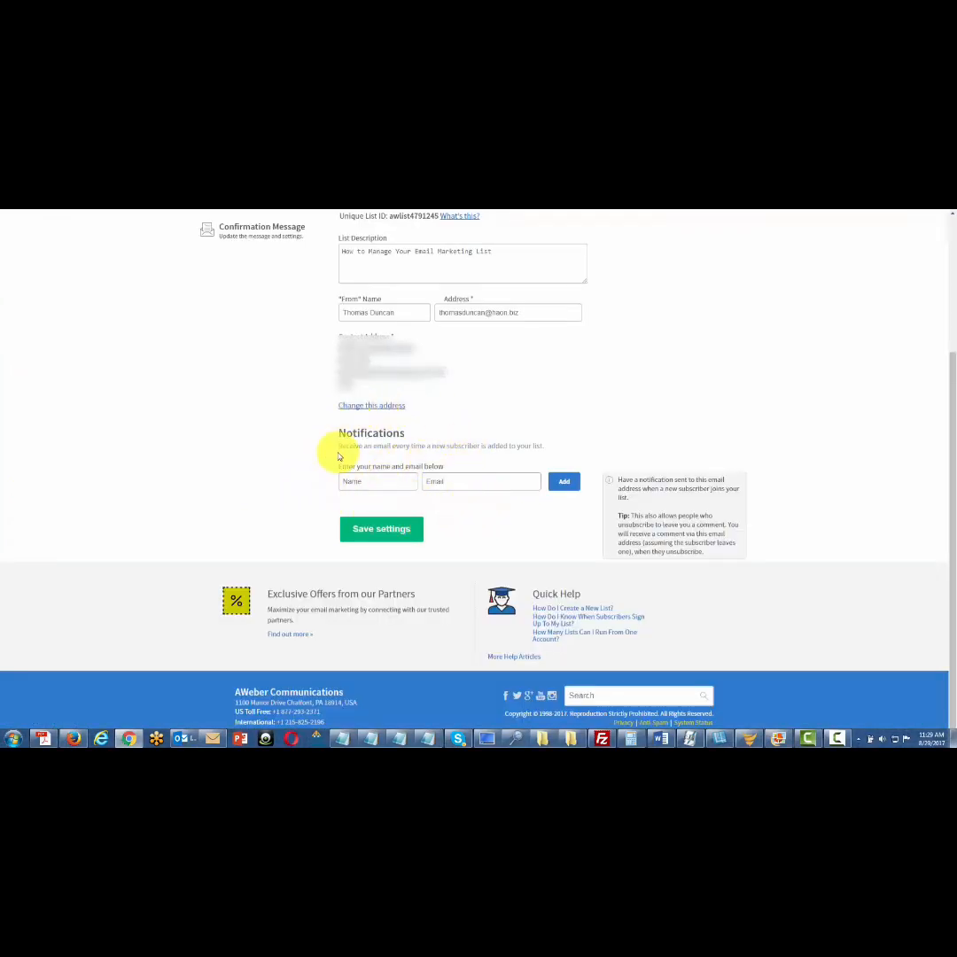
{"action": "left_click", "coordinate": [354, 479]}
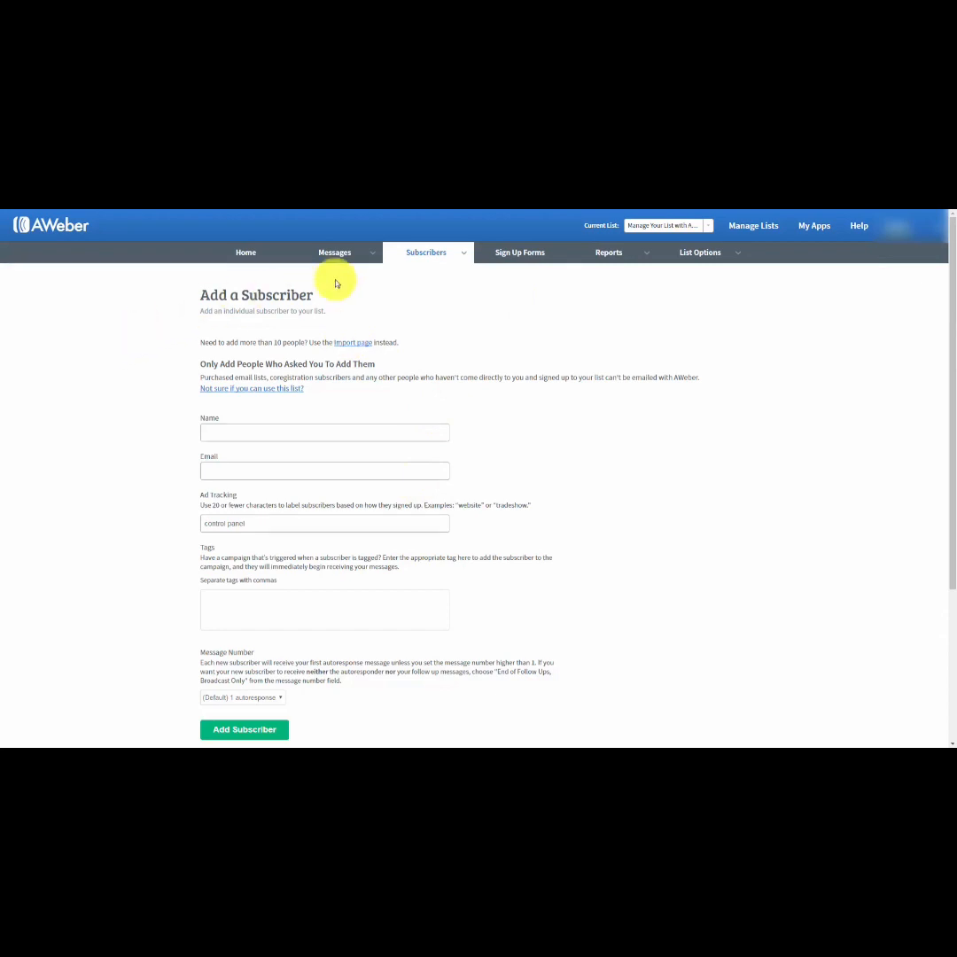
Add an individual subscriber to the list with their full name and email address, keeping the default message number.
{"action": "mouse_move", "coordinate": [454, 257]}
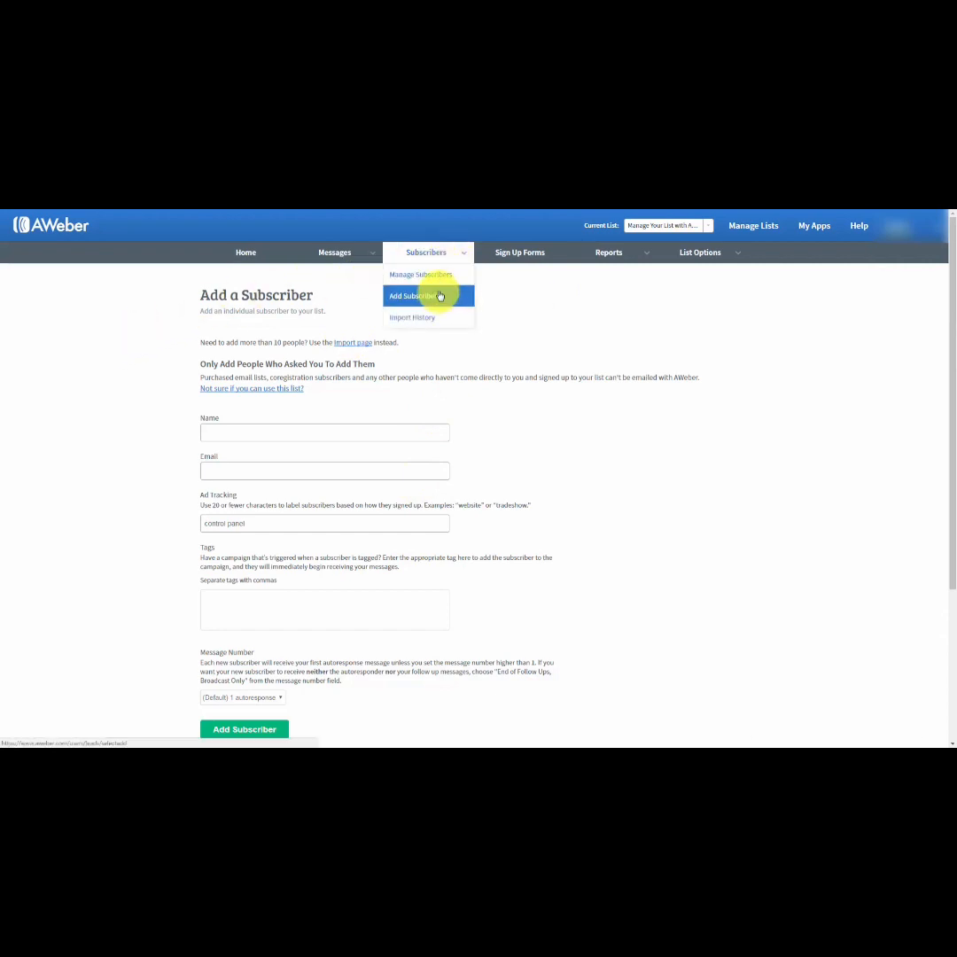
{"action": "left_click", "coordinate": [270, 432]}
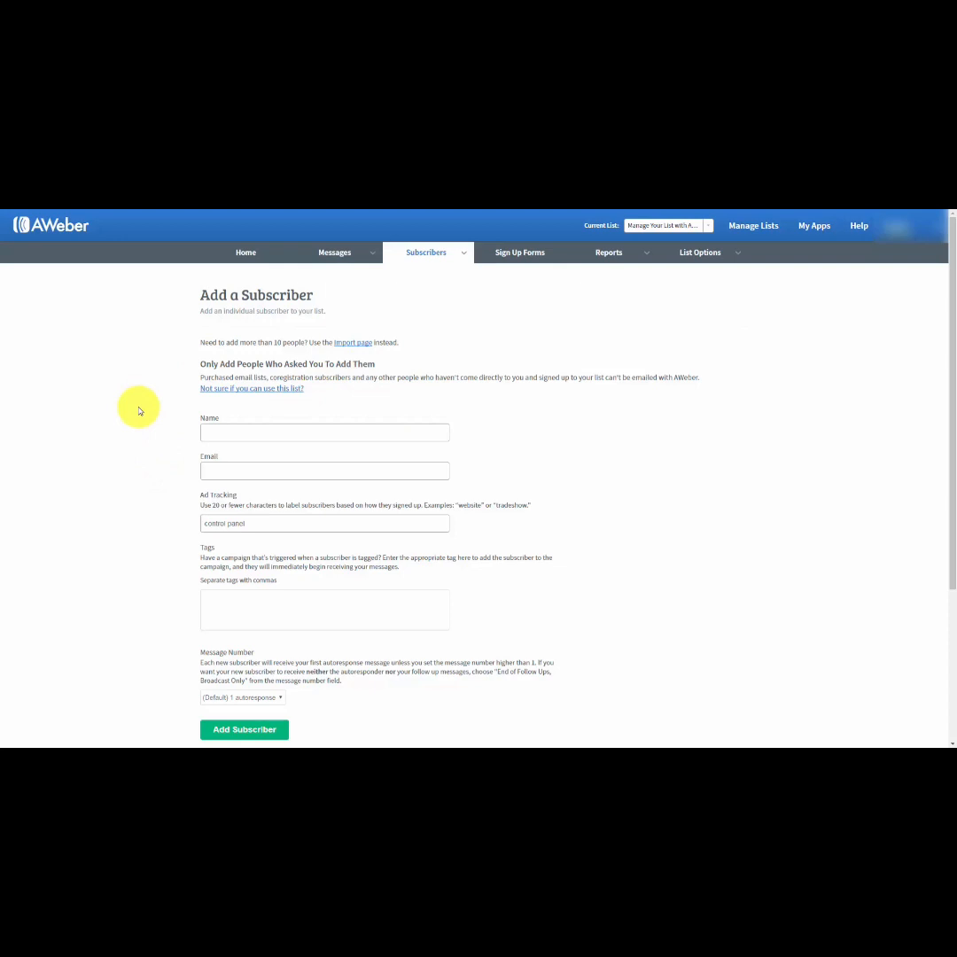
{"action": "left_click", "coordinate": [231, 431]}
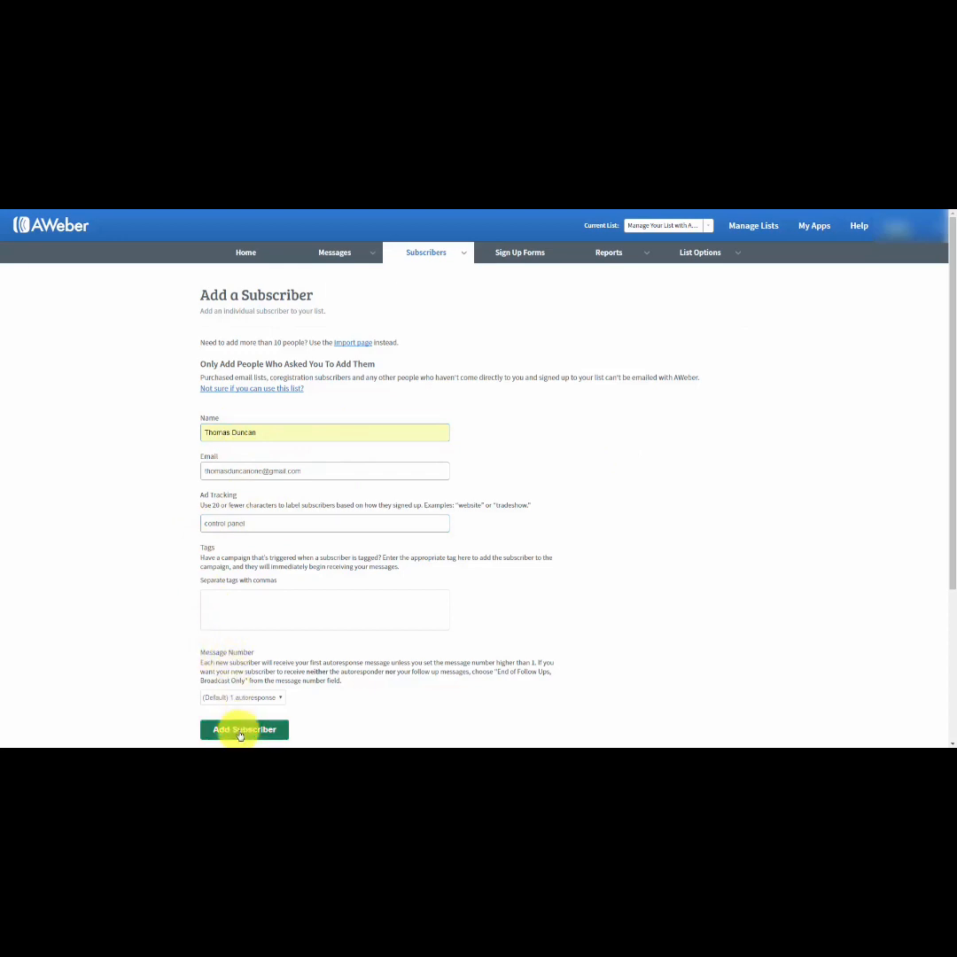
{"action": "left_click", "coordinate": [240, 732]}
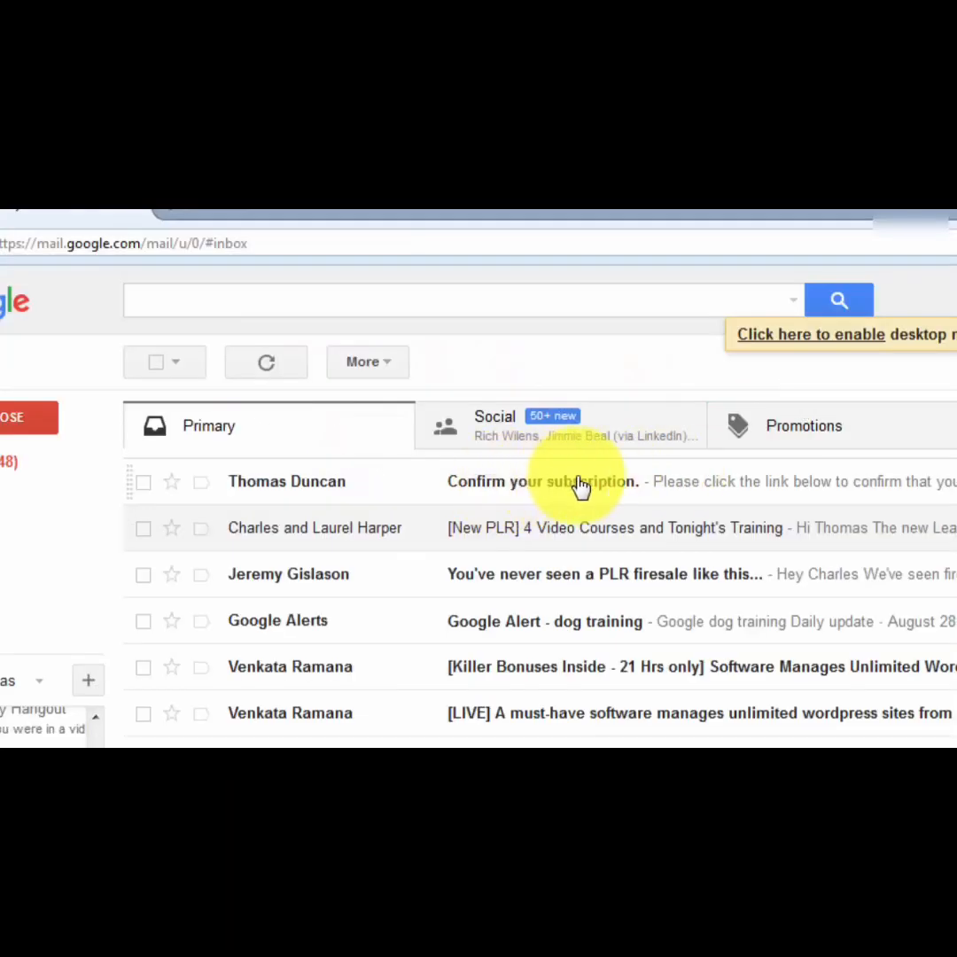
Switch to Gmail, open the "Confirm your subscription." email and confirm the subscription through its link.
{"action": "left_click", "coordinate": [653, 486]}
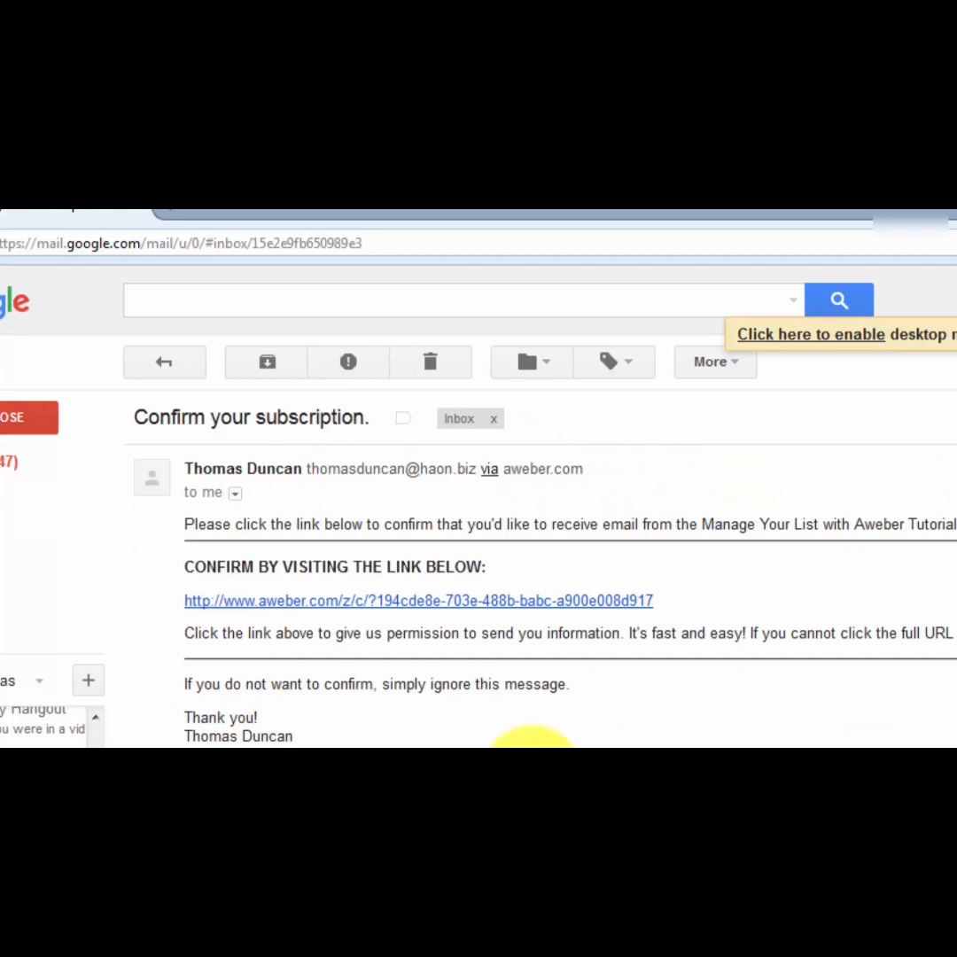
{"action": "left_click", "coordinate": [407, 608]}
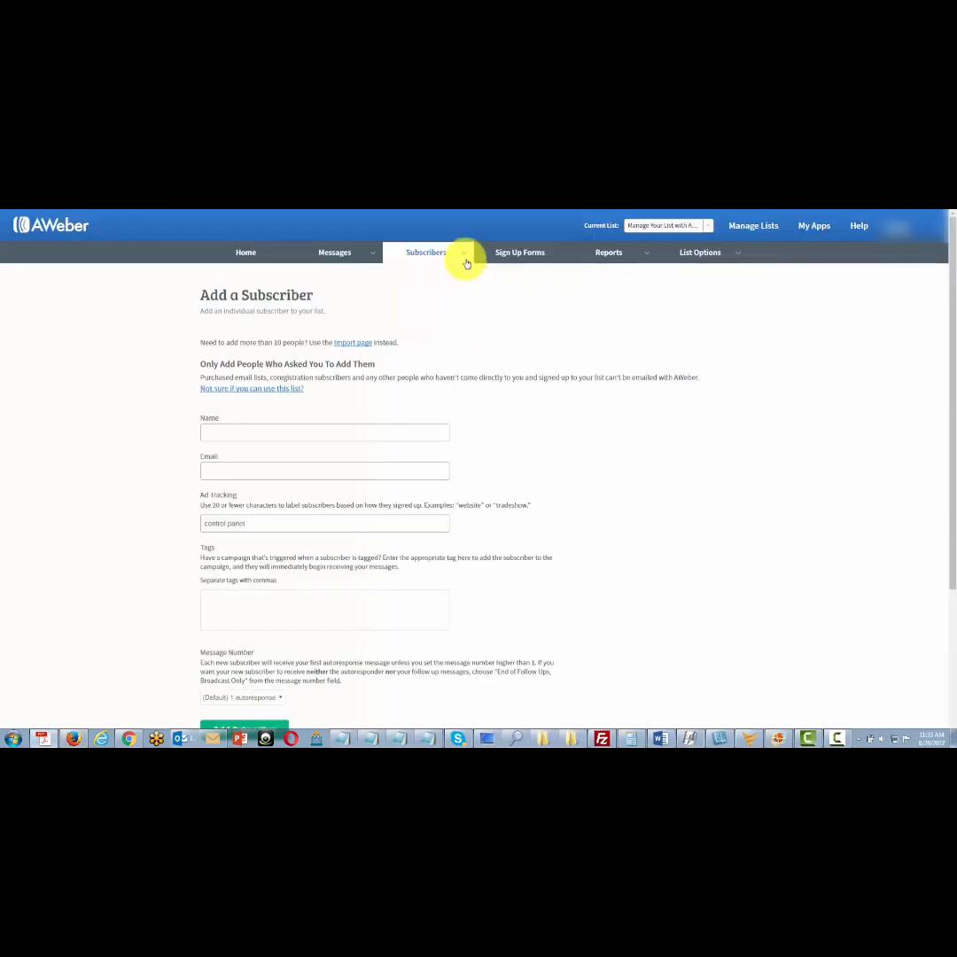
Go to the Manage Subscribers page, and open the AWeber new-subscriber notification email in Gmail.
{"action": "mouse_move", "coordinate": [464, 256]}
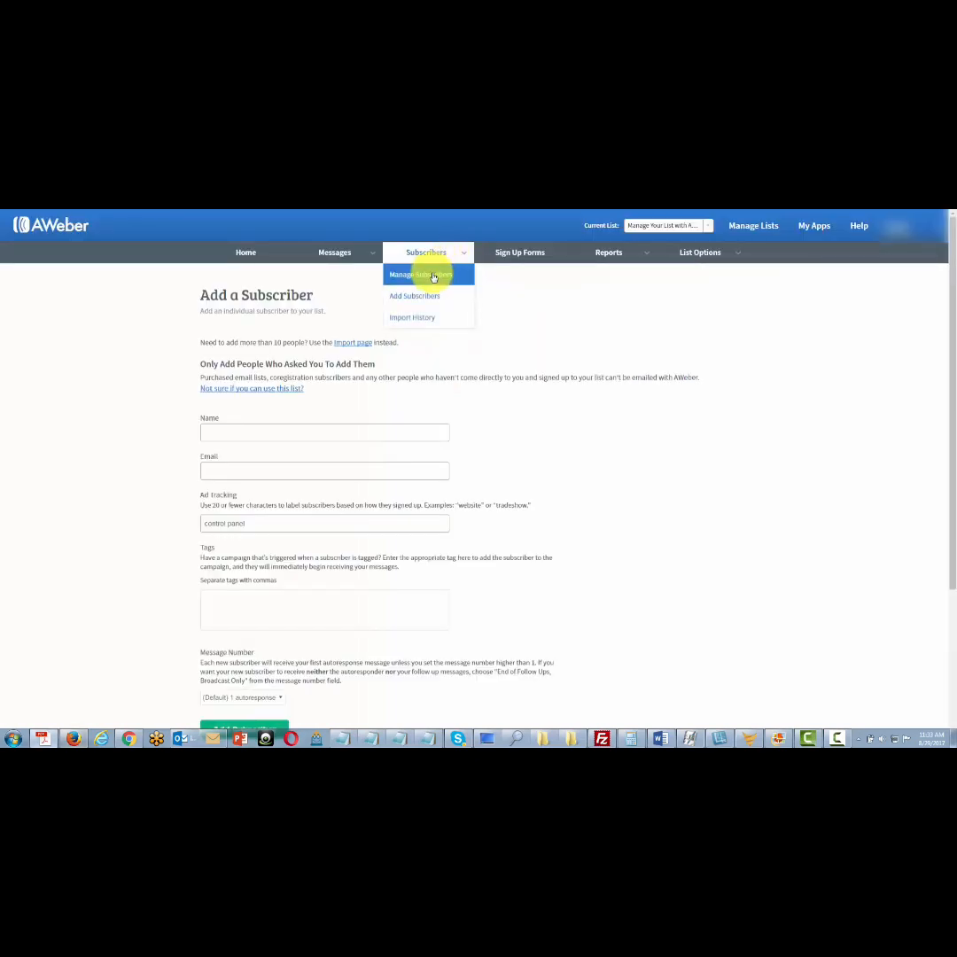
{"action": "left_click", "coordinate": [429, 277]}
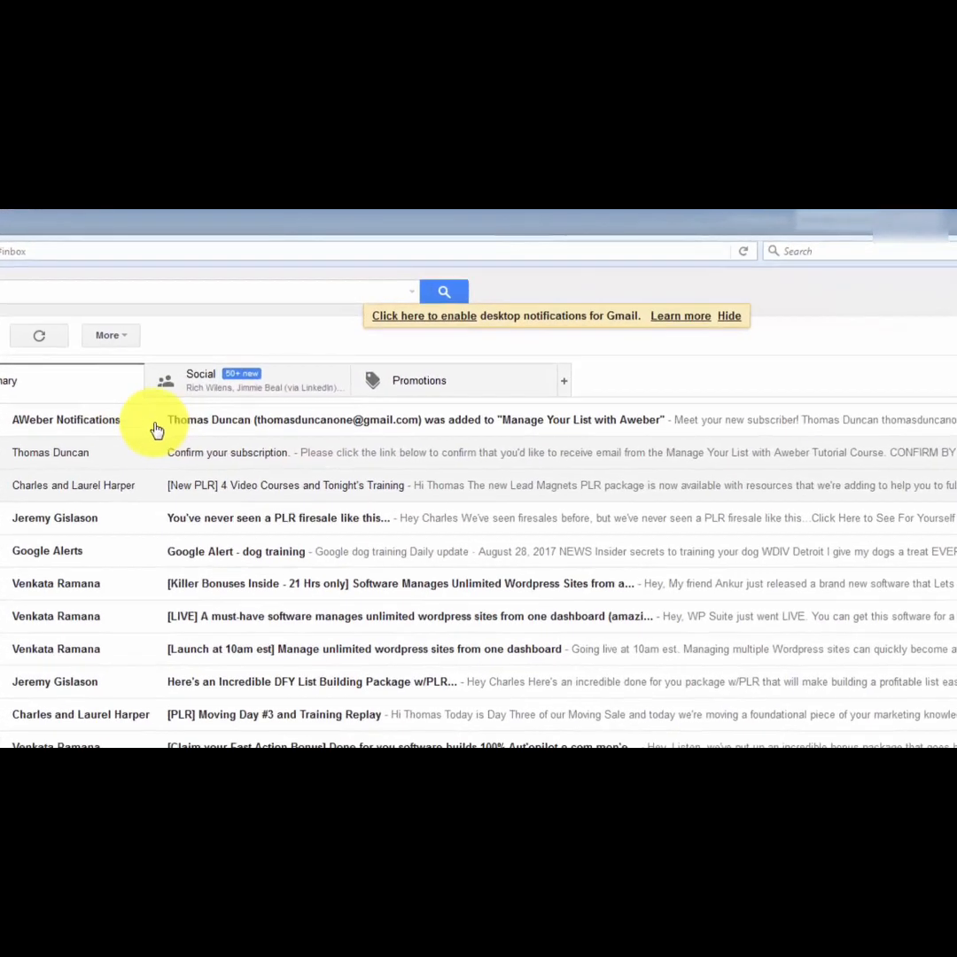
{"action": "left_click", "coordinate": [329, 444]}
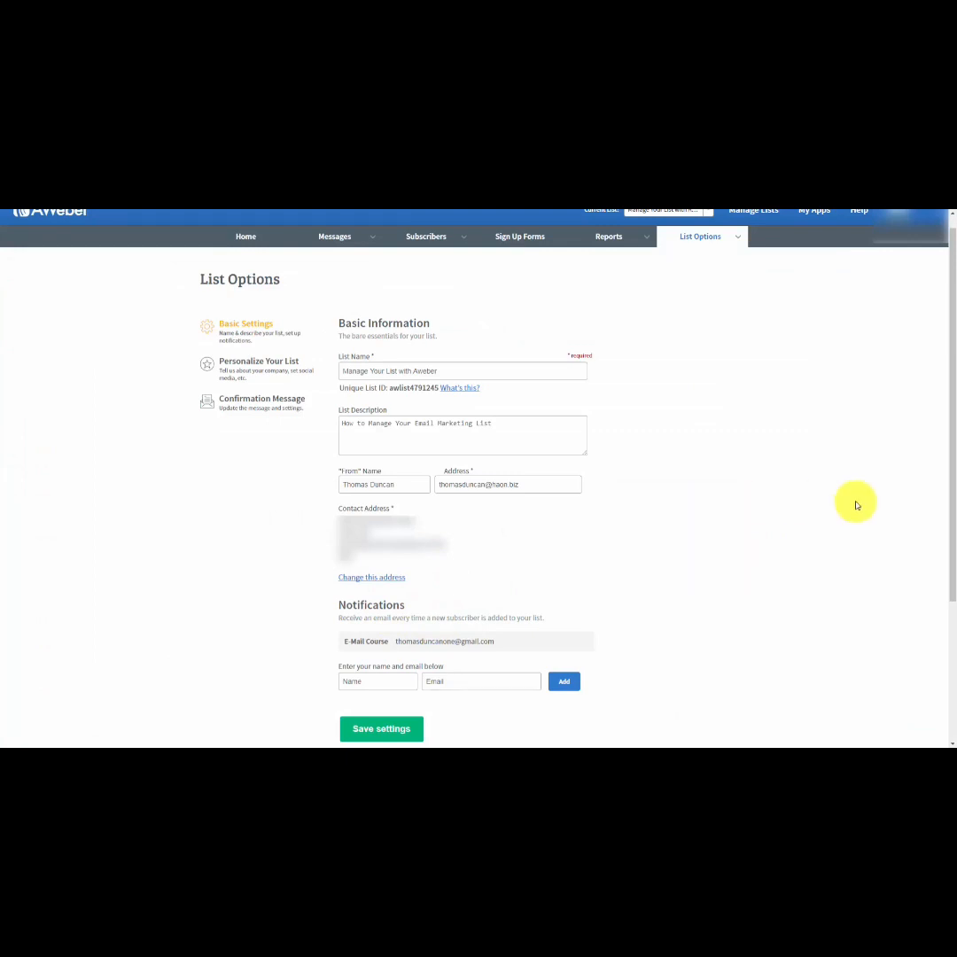
In the list's personalization settings, connect a Twitter account by authorizing AWeber Email Marketing, and make the Harrisburg Real Estate Facebook page the default.
{"action": "scroll", "coordinate": [784, 536], "scroll_direction": "up", "scroll_amount": 1}
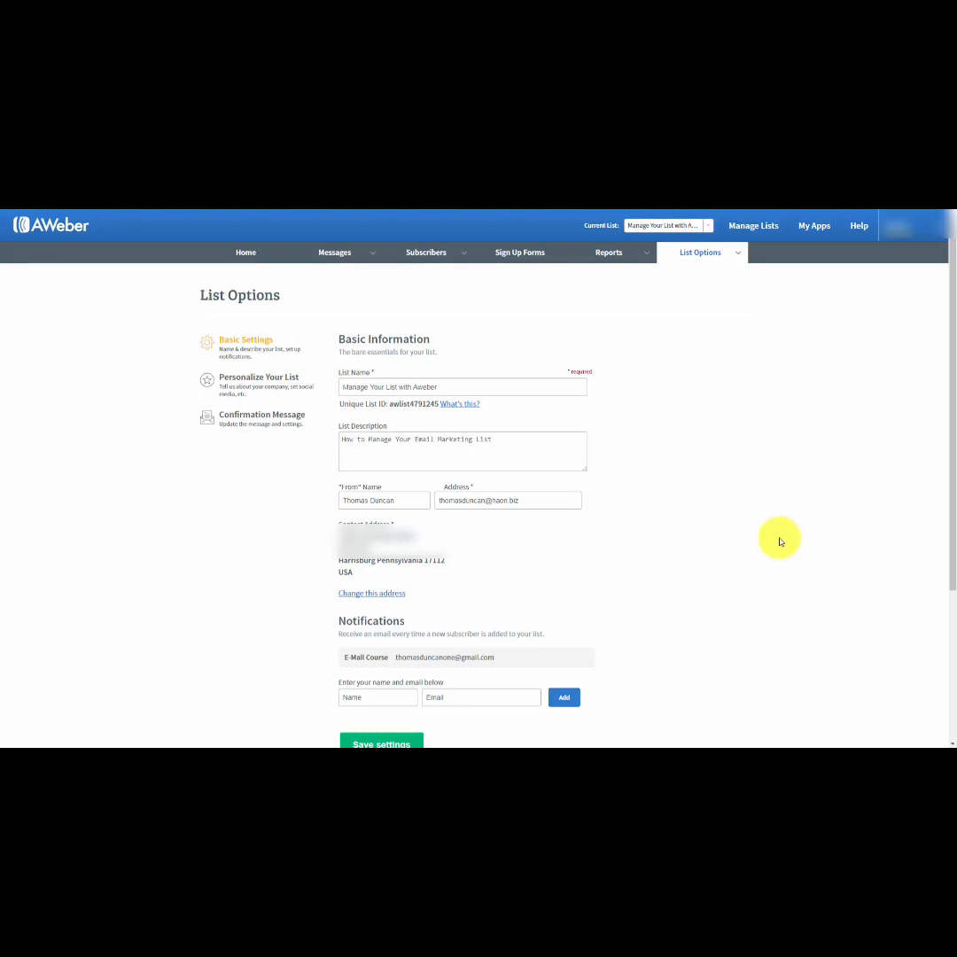
{"action": "left_click", "coordinate": [249, 381]}
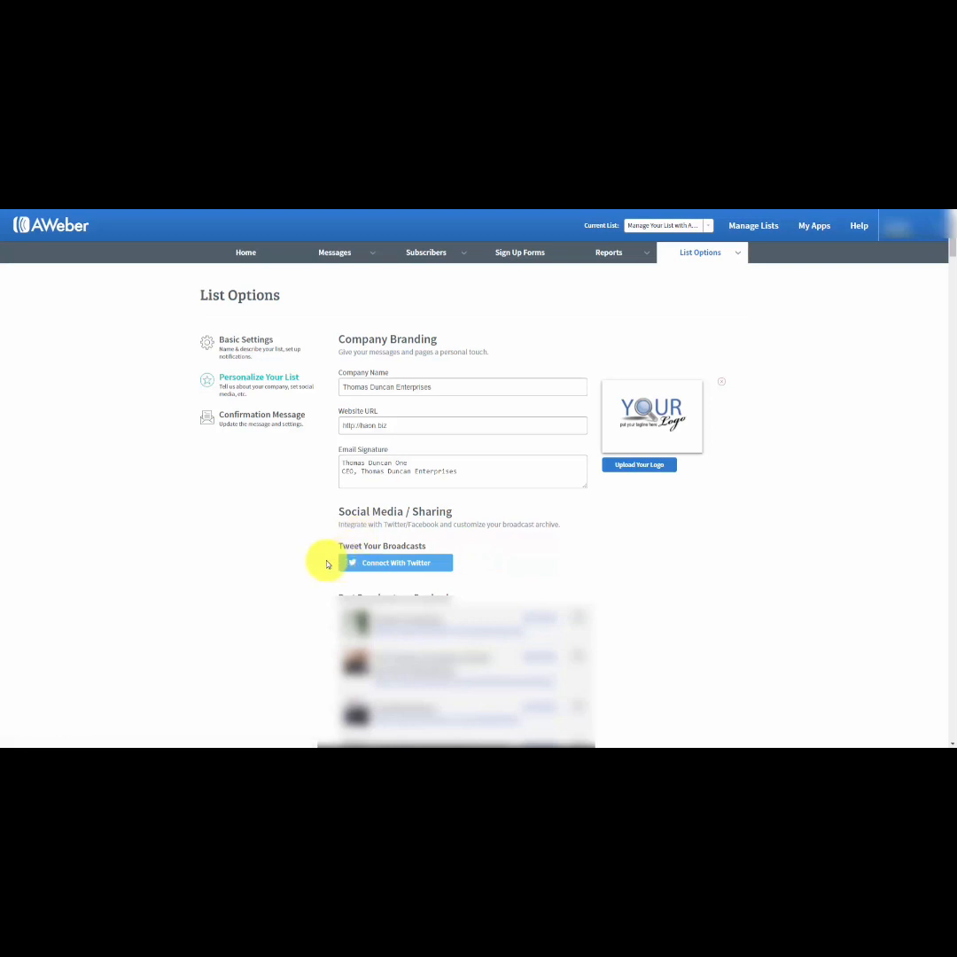
{"action": "left_click", "coordinate": [372, 564]}
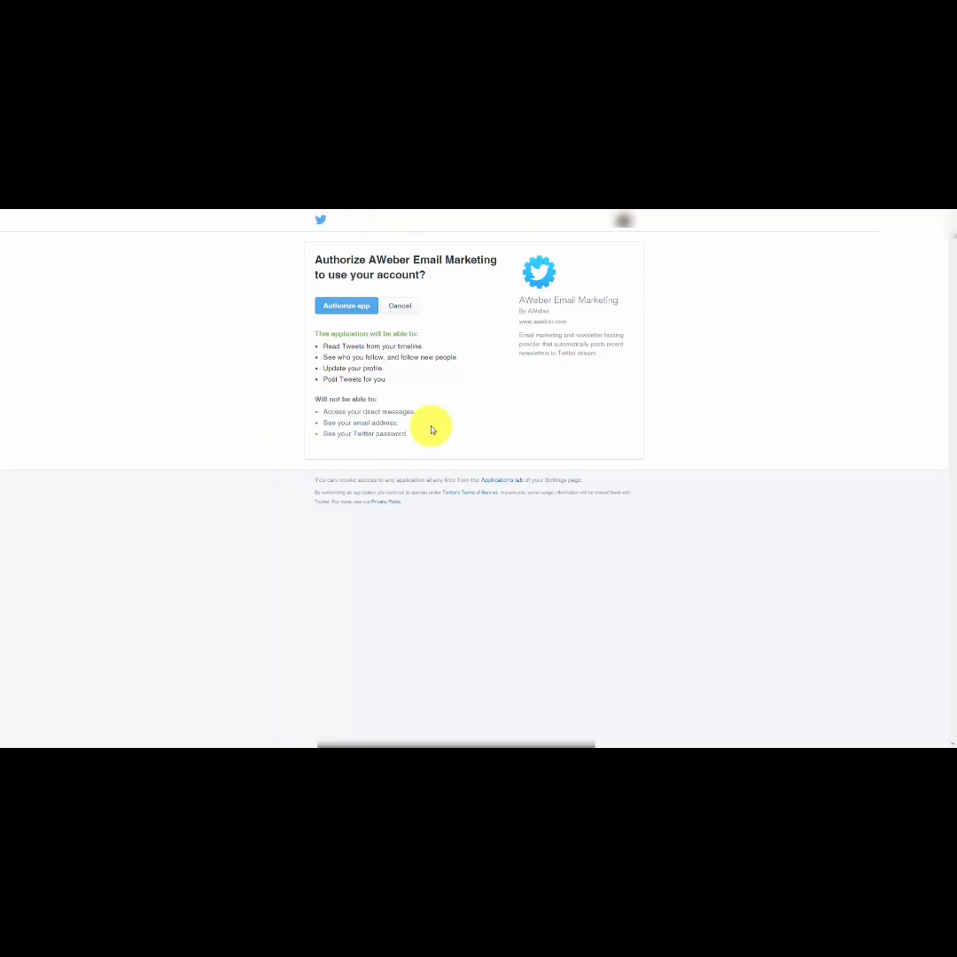
{"action": "left_click", "coordinate": [346, 306]}
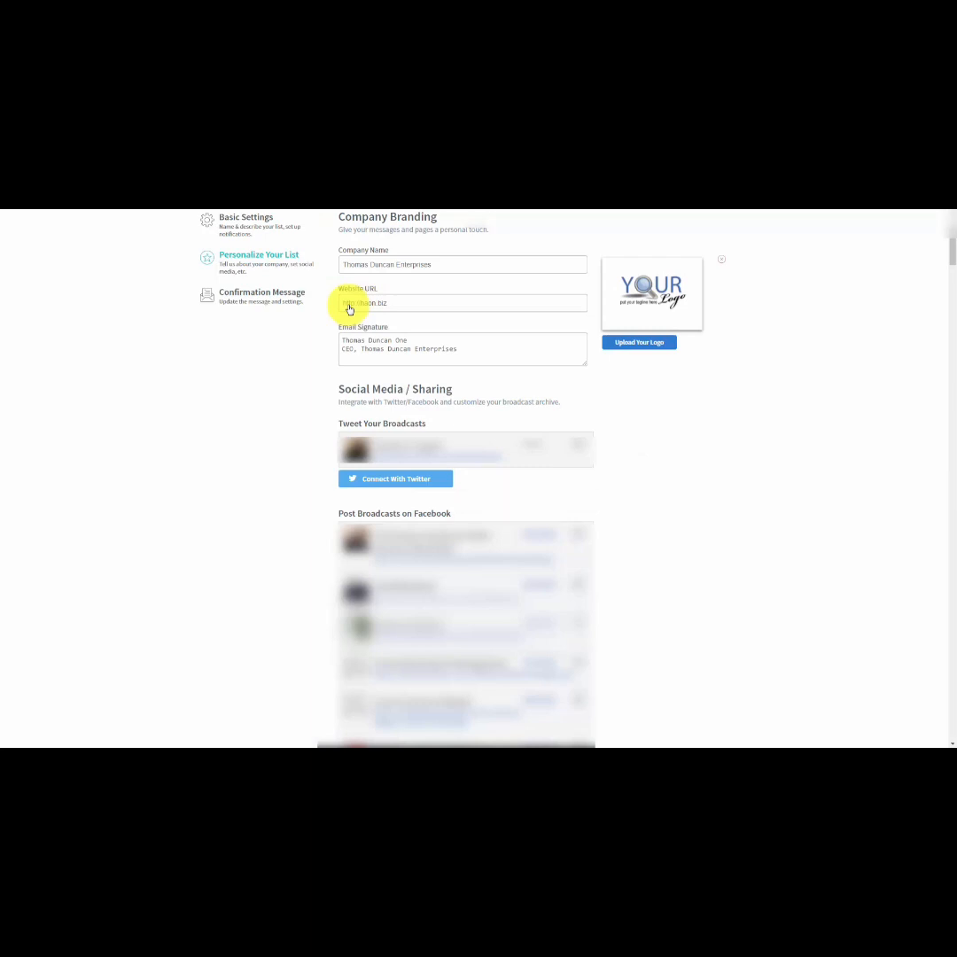
{"action": "scroll", "coordinate": [758, 469], "scroll_direction": "down", "scroll_amount": 10}
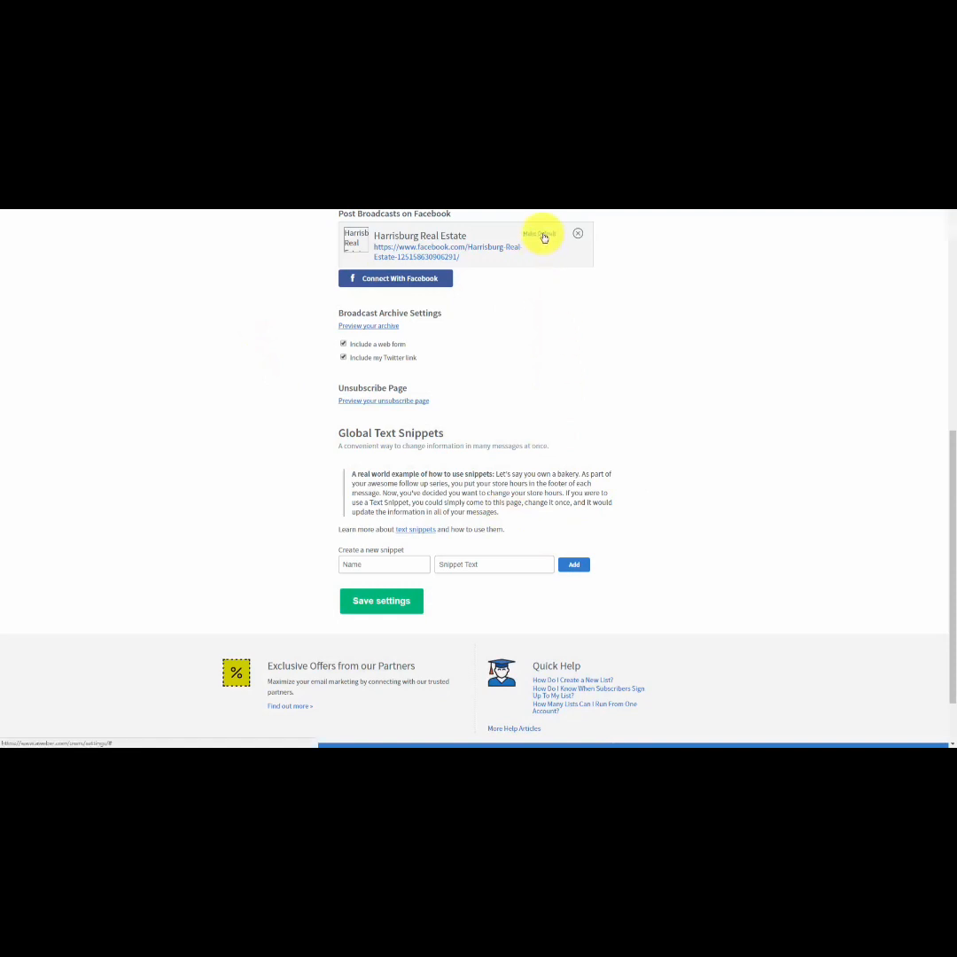
{"action": "left_click", "coordinate": [542, 234]}
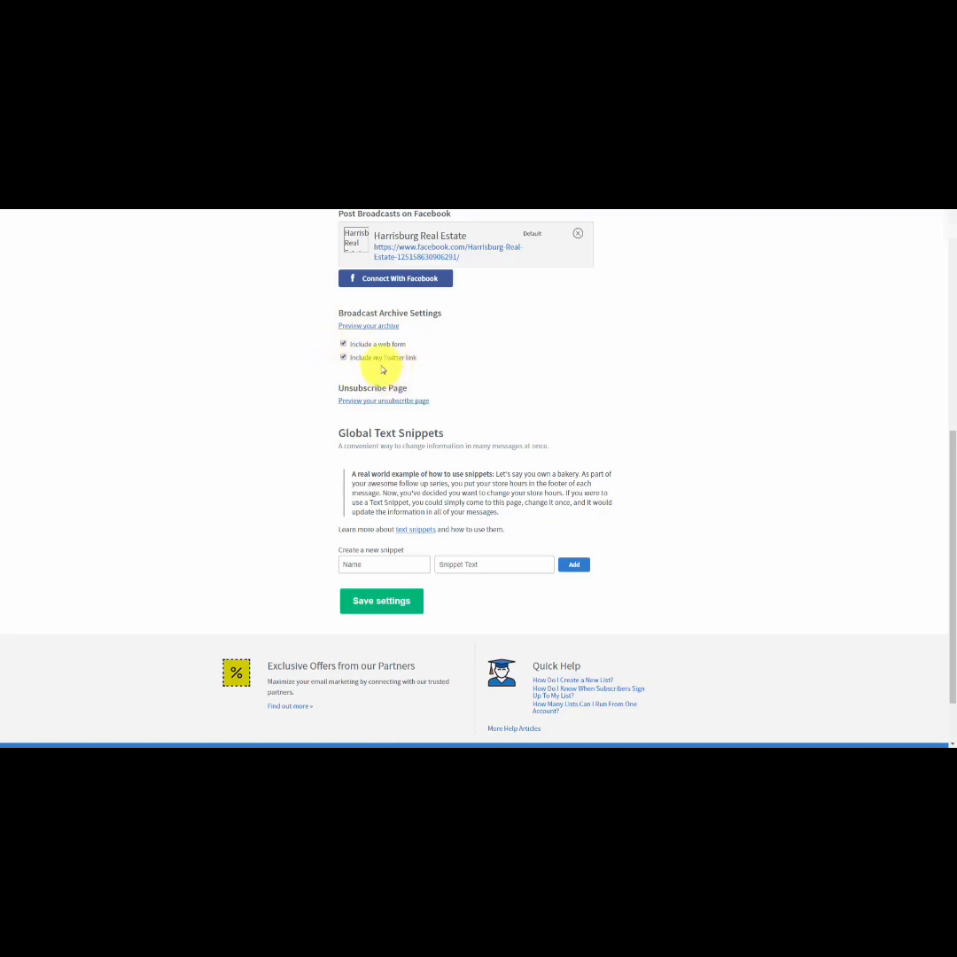
Preview the list's broadcast archive and its unsubscribe page.
{"action": "left_click", "coordinate": [357, 332]}
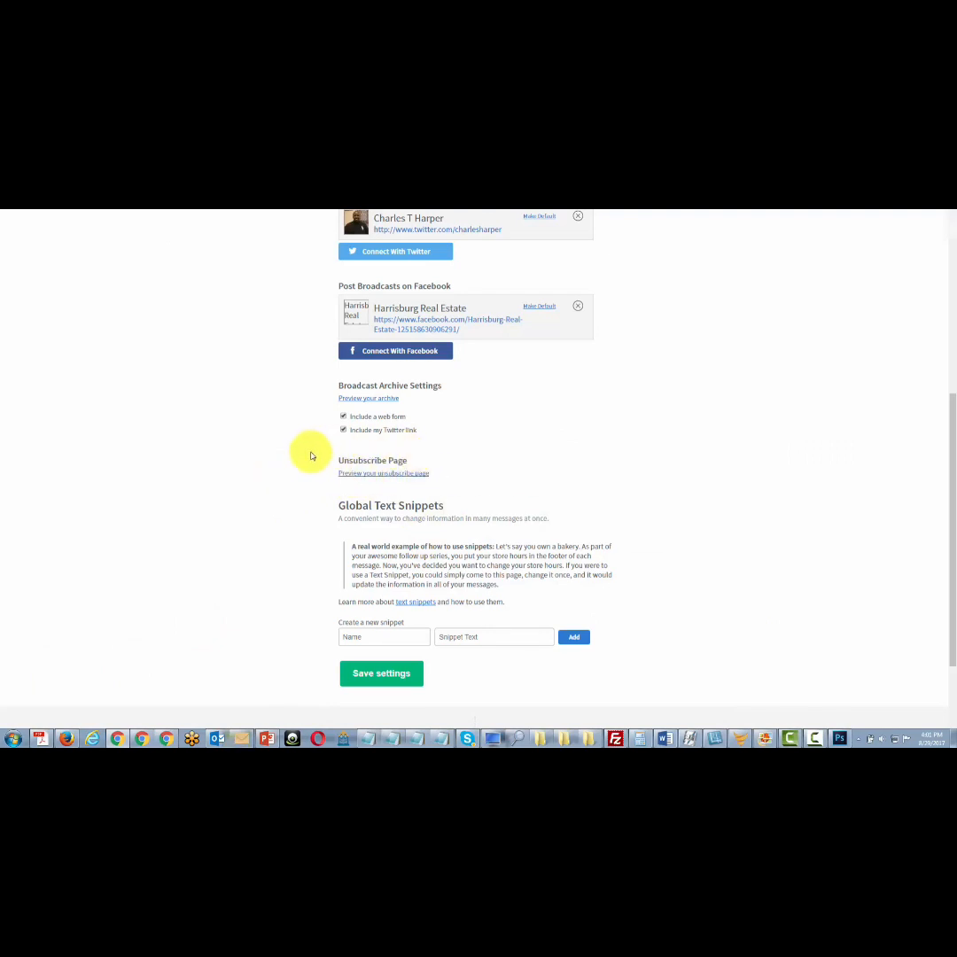
{"action": "left_click", "coordinate": [373, 476]}
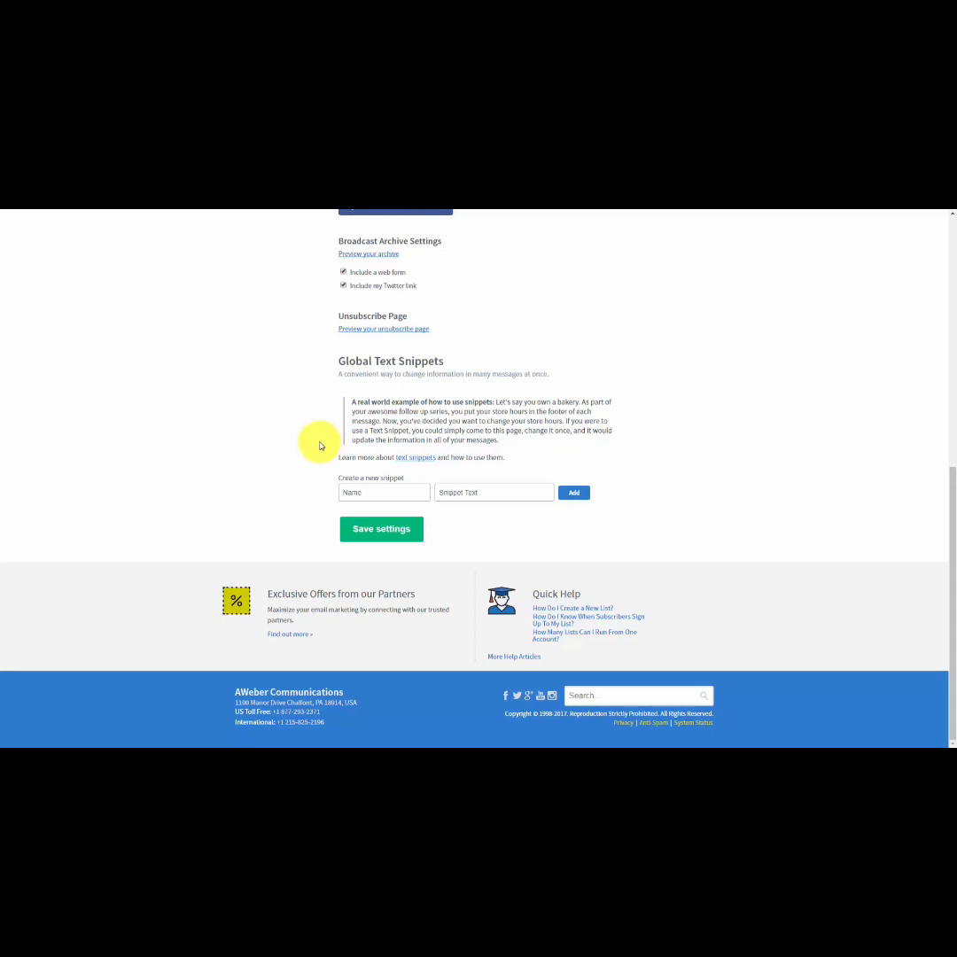
{"action": "left_click", "coordinate": [357, 492]}
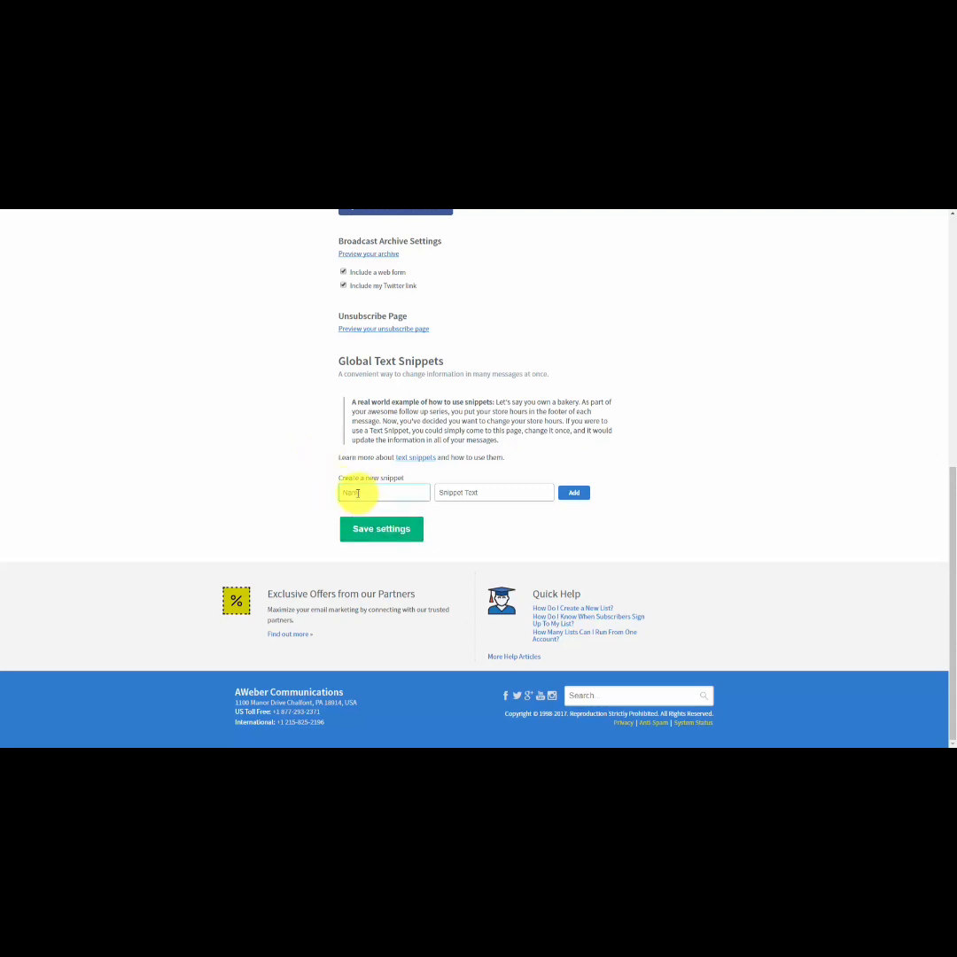
{"action": "left_click", "coordinate": [357, 493]}
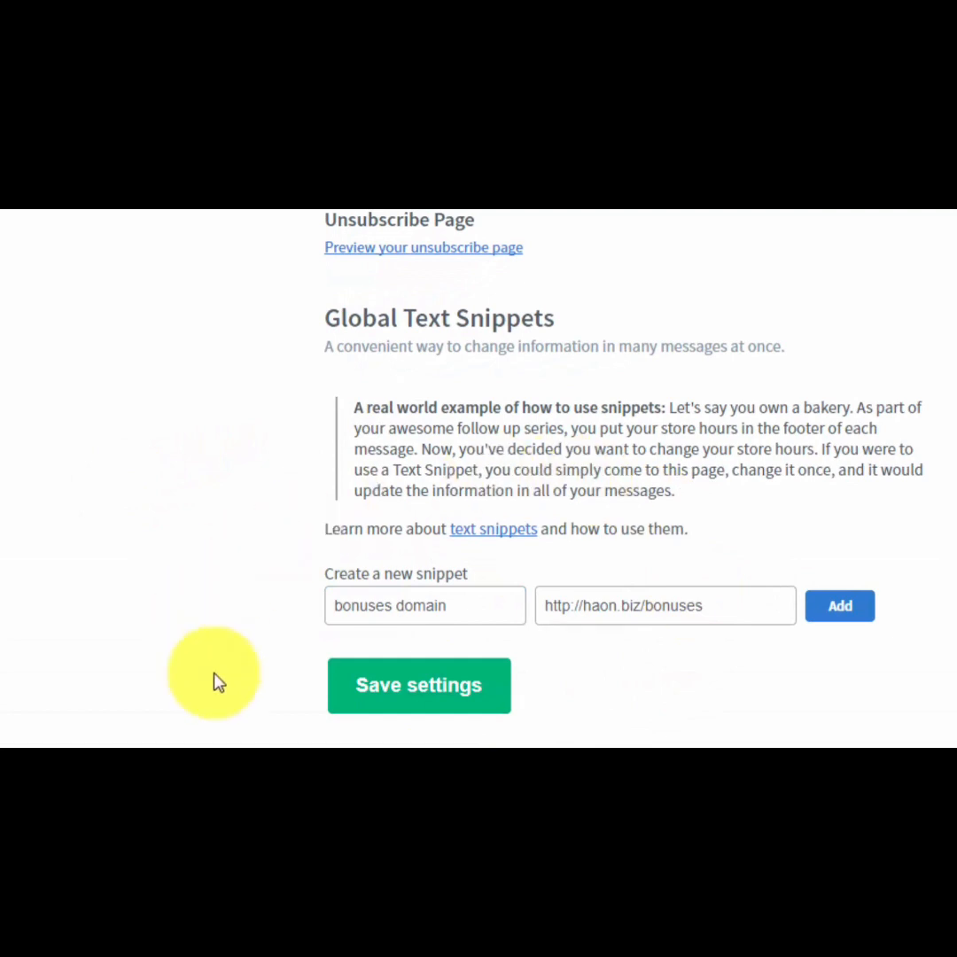
{"action": "left_click", "coordinate": [842, 615]}
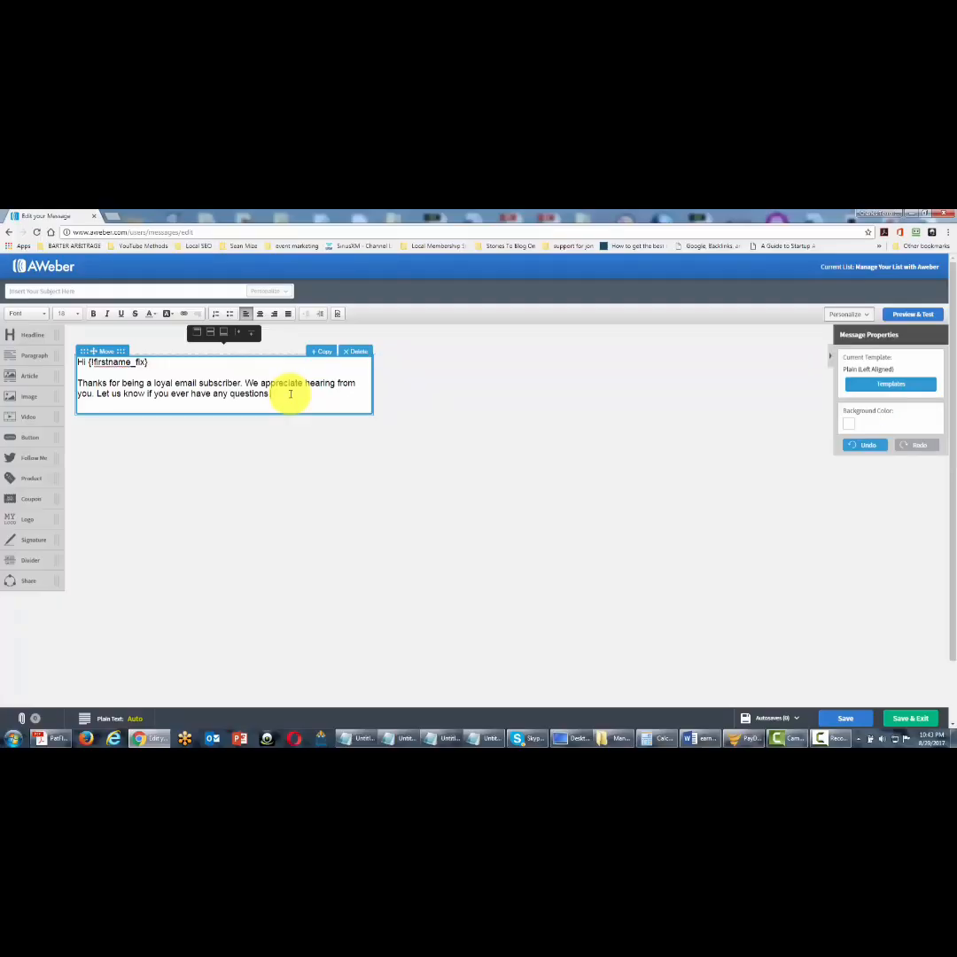
Insert the "bonuses domain" personalization snippet on a new line below the paragraph in the email message.
{"action": "left_click", "coordinate": [291, 394]}
{"action": "key", "text": "Return"}
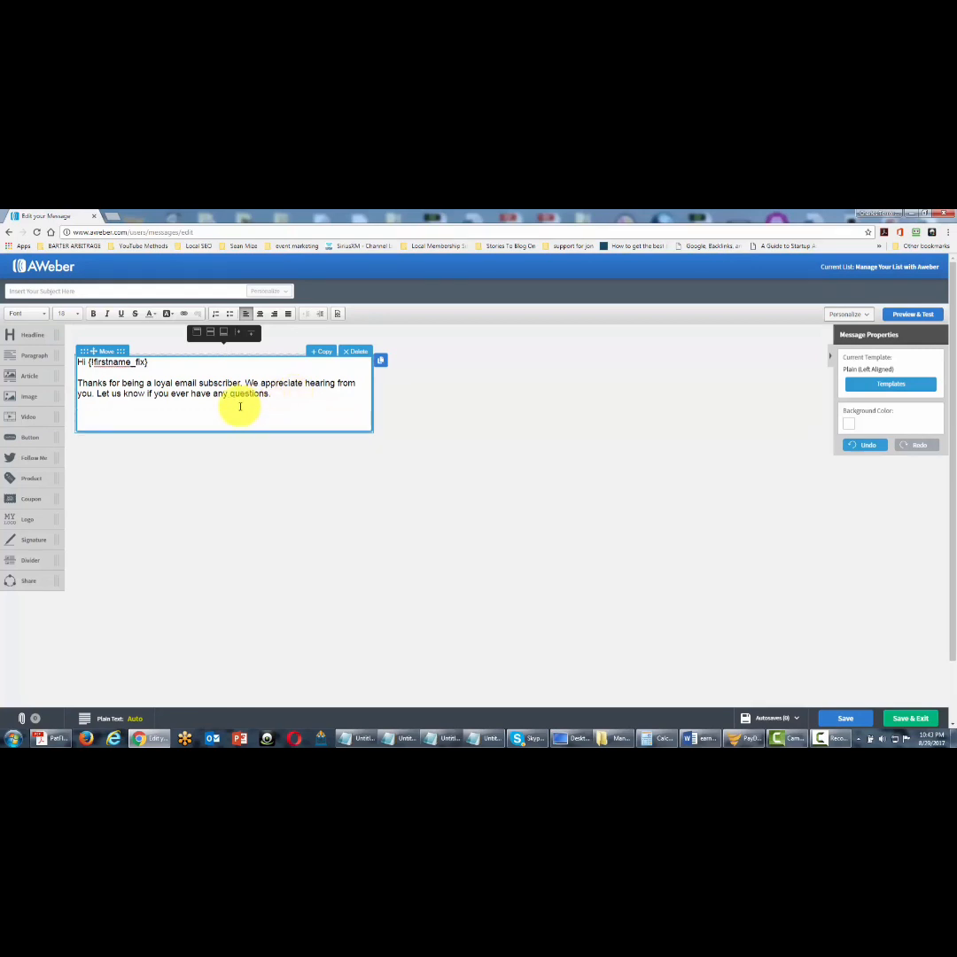
{"action": "key", "text": "F11"}
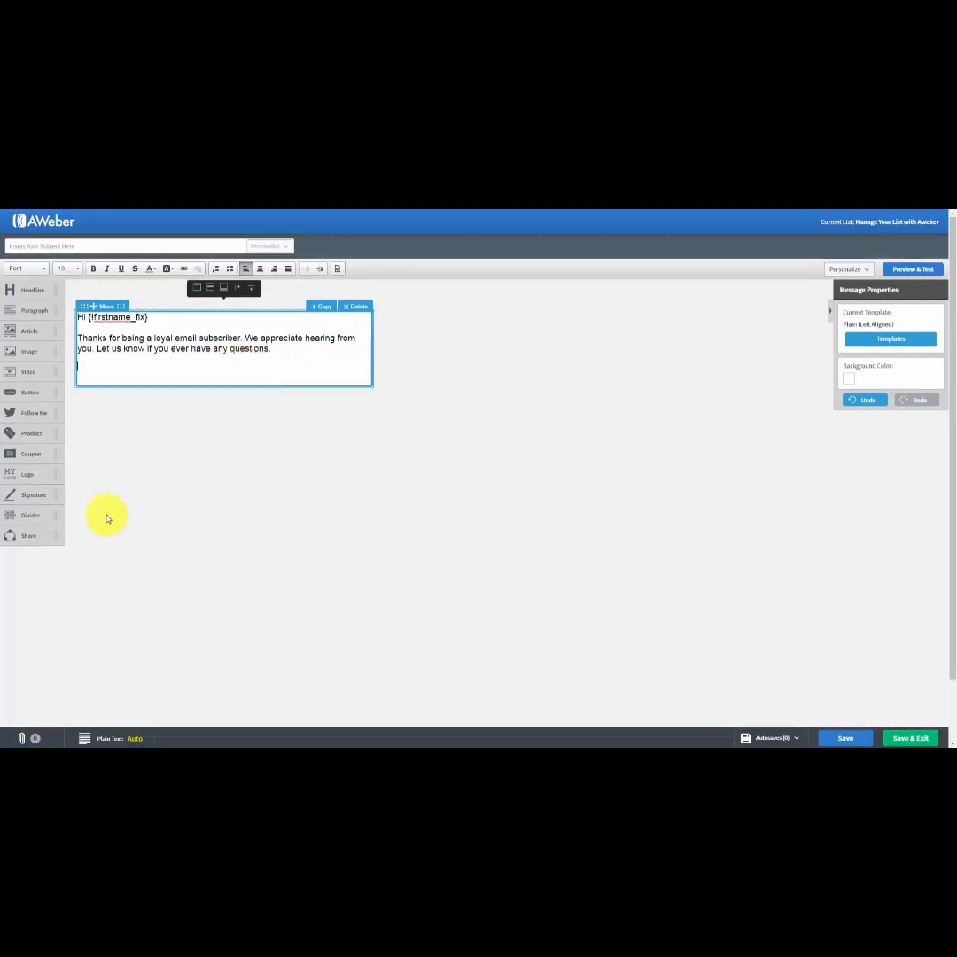
{"action": "left_click", "coordinate": [867, 271]}
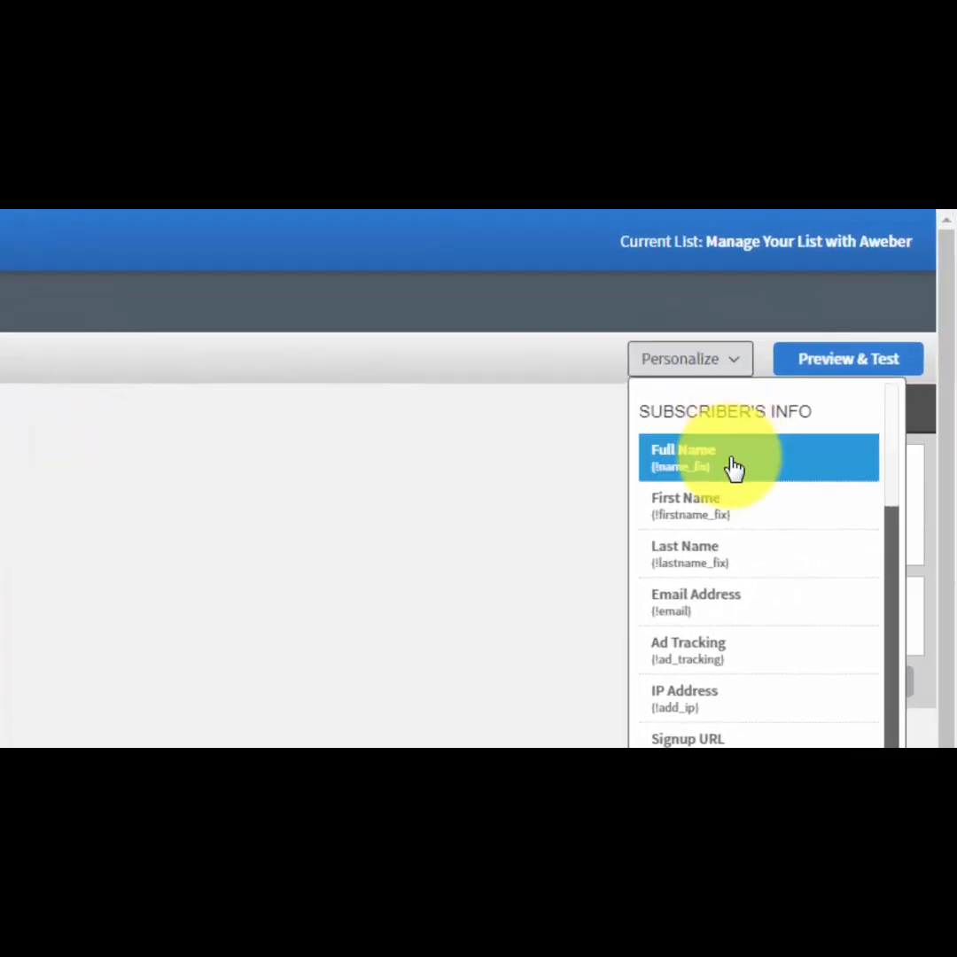
{"action": "scroll", "coordinate": [733, 468], "scroll_direction": "down", "scroll_amount": 4}
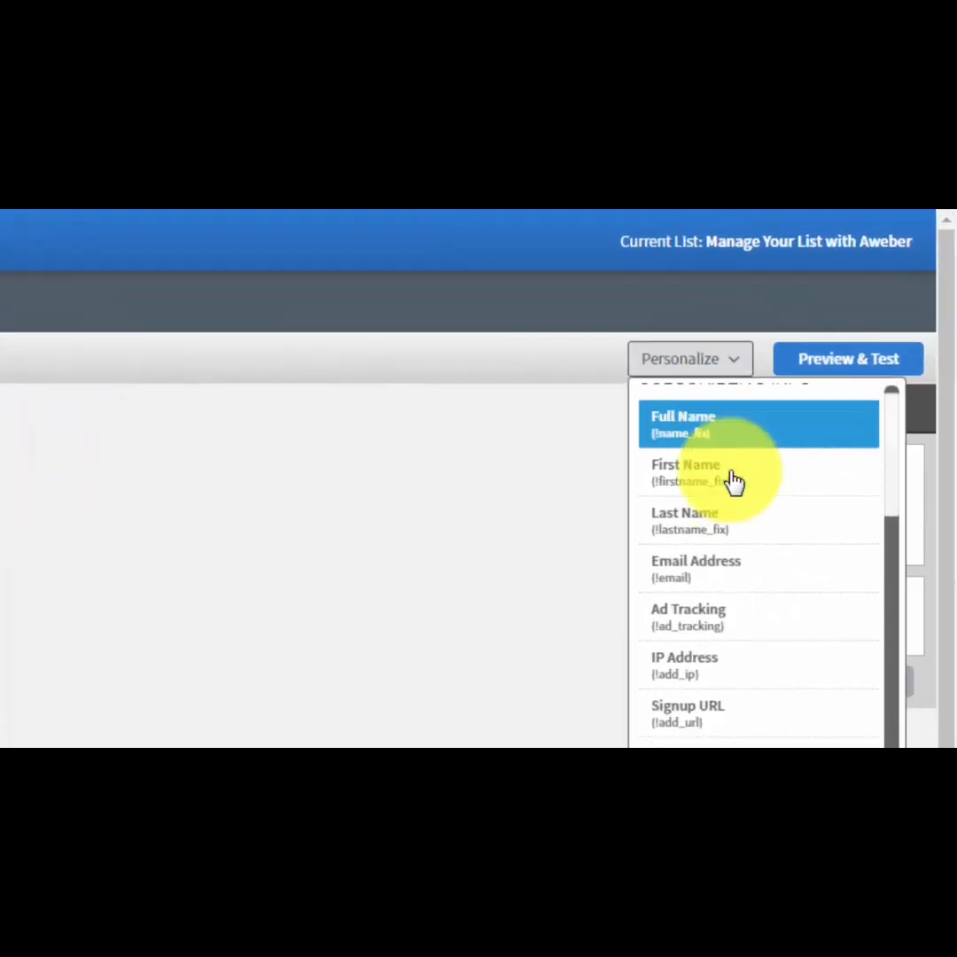
{"action": "scroll", "coordinate": [733, 493], "scroll_direction": "down", "scroll_amount": 5}
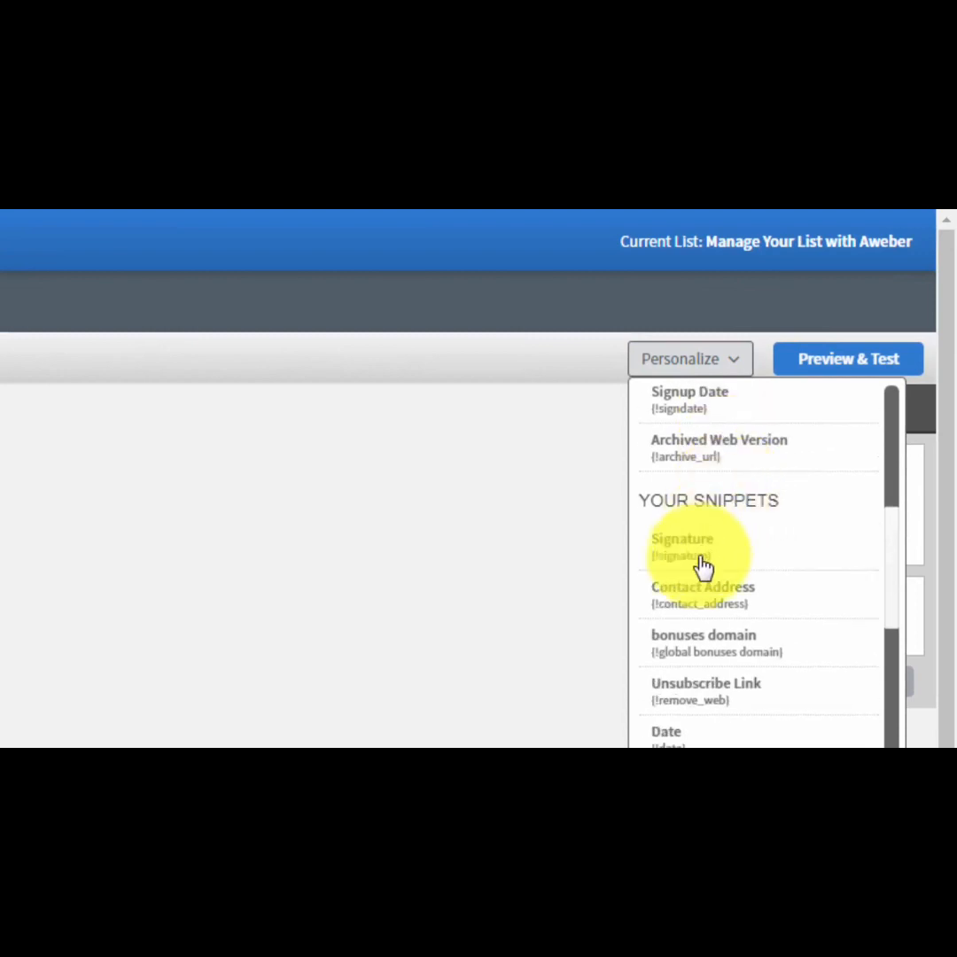
{"action": "left_click", "coordinate": [687, 660]}
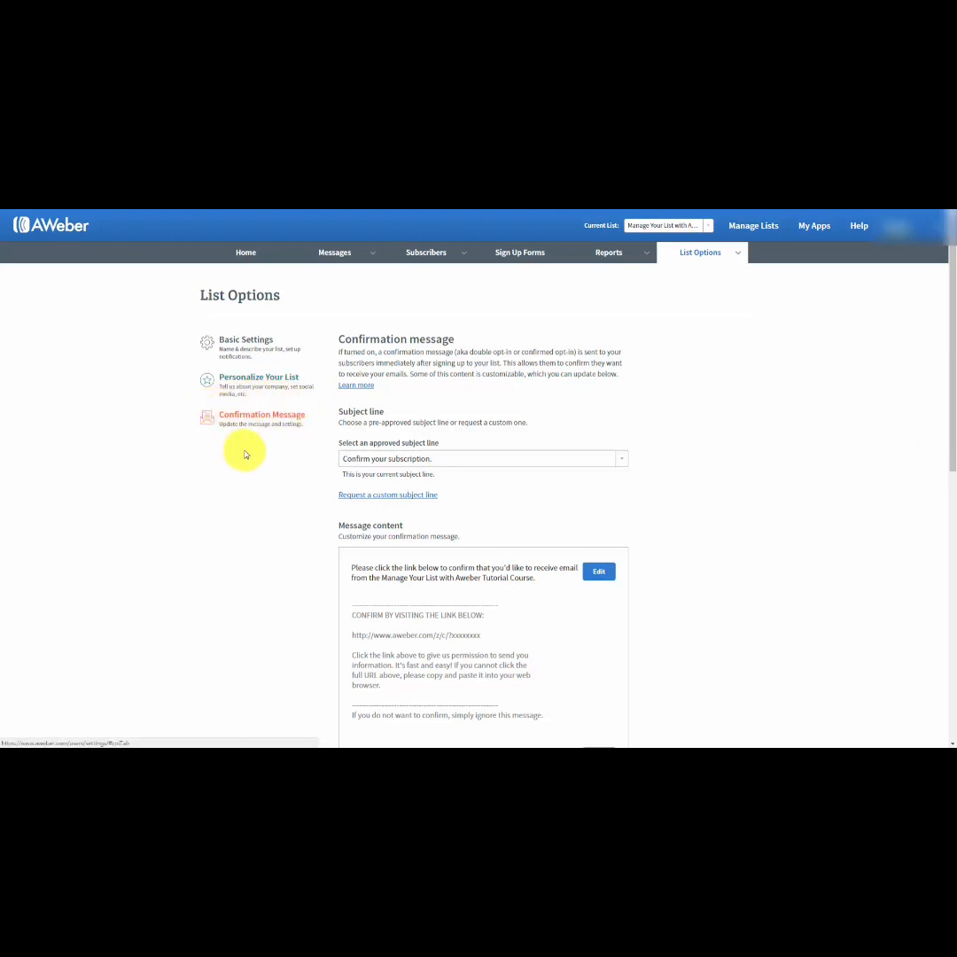
Examine the list's confirmation message options, including the subject line, message content and opt-in settings.
{"action": "left_click", "coordinate": [655, 416]}
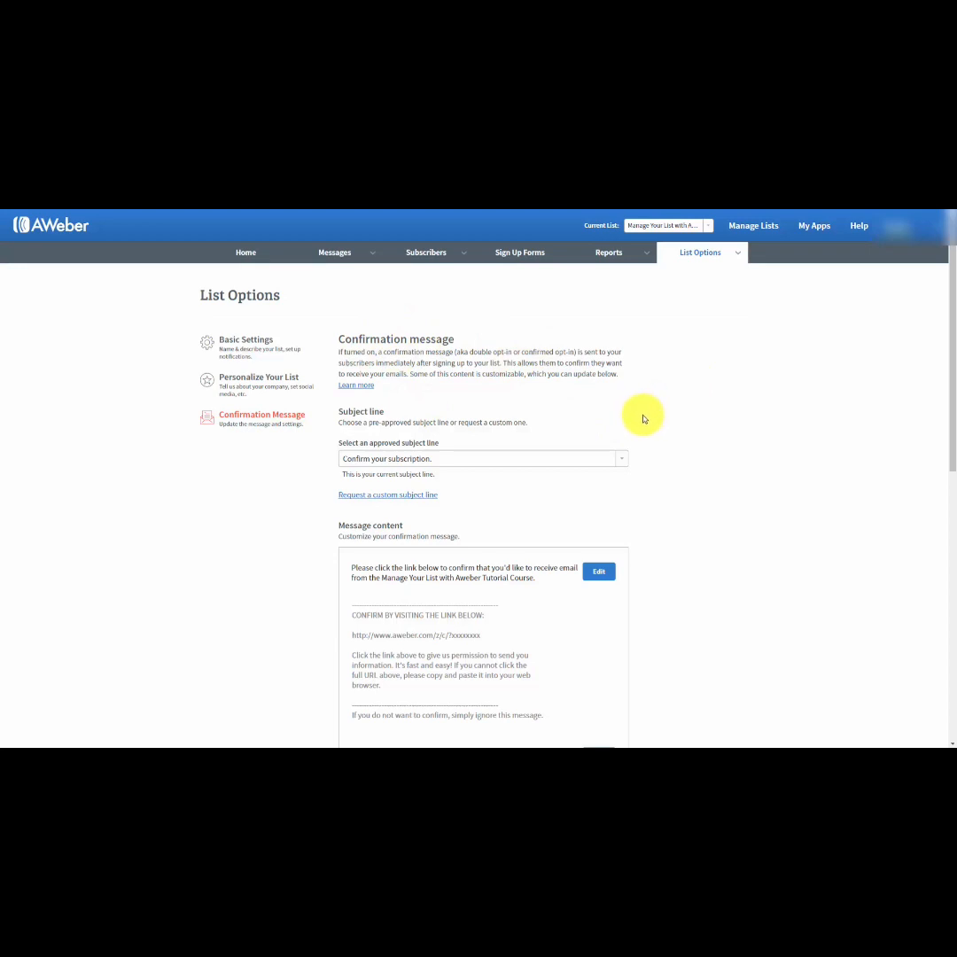
{"action": "scroll", "coordinate": [643, 419], "scroll_direction": "down", "scroll_amount": 4}
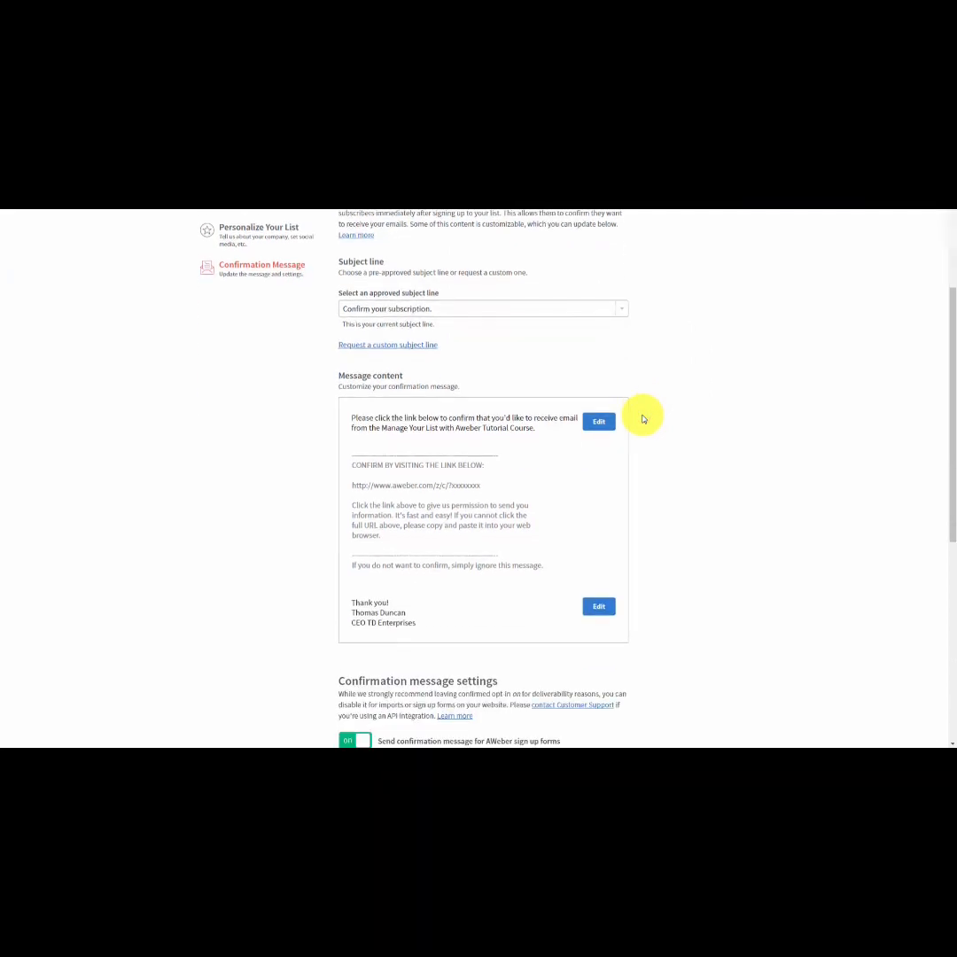
{"action": "scroll", "coordinate": [643, 419], "scroll_direction": "down", "scroll_amount": 2}
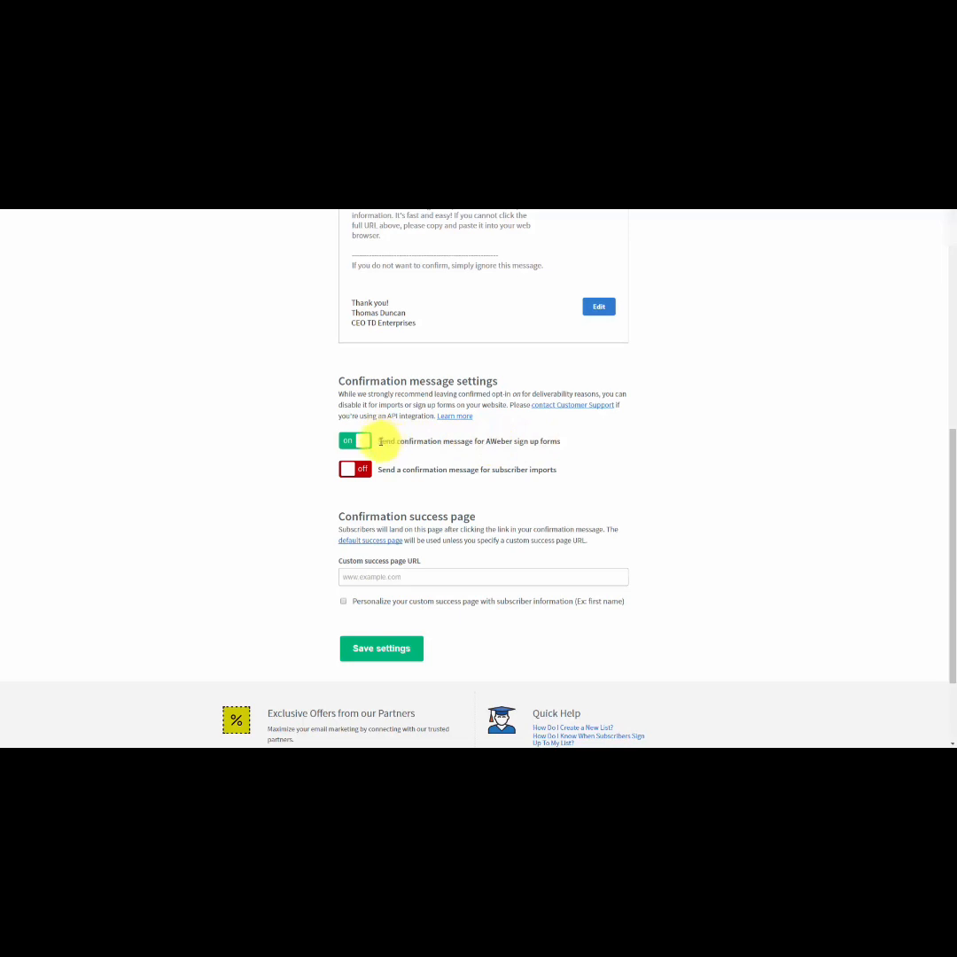
Switch the confirmation message for AWeber sign up forms off and back on, confirming both changes.
{"action": "left_click", "coordinate": [353, 445]}
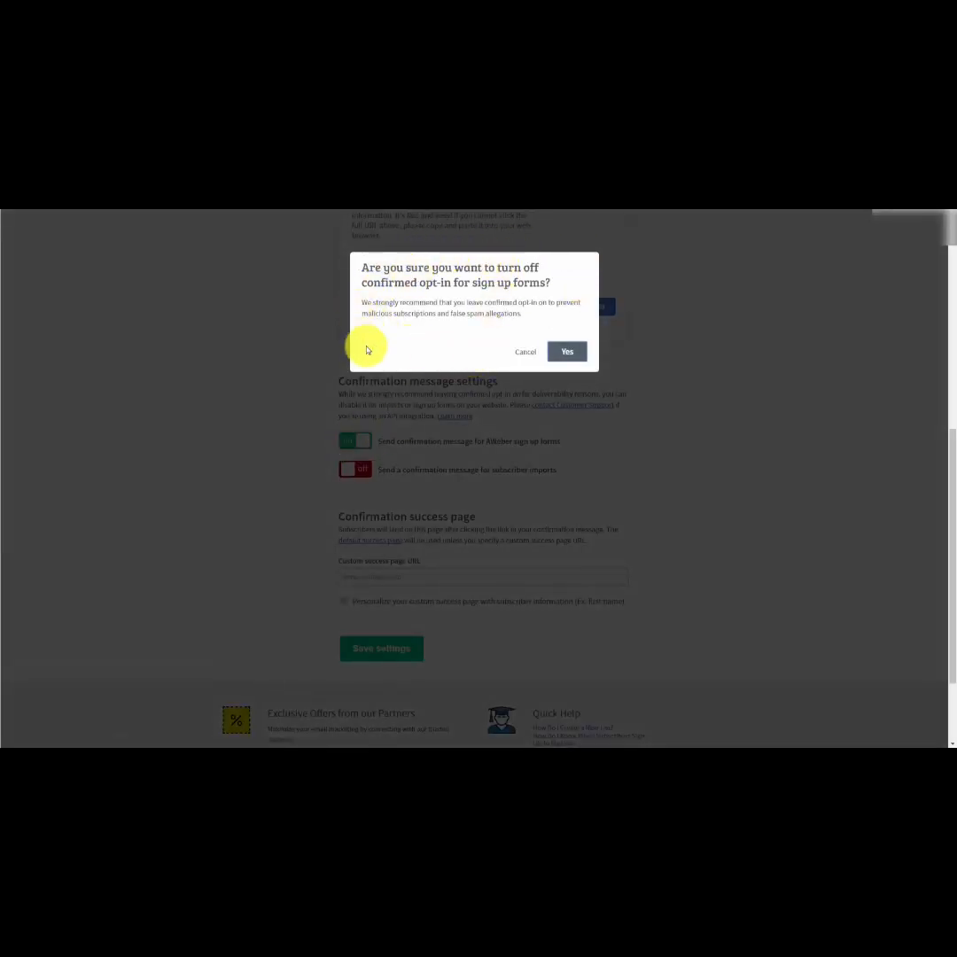
{"action": "left_click", "coordinate": [565, 352]}
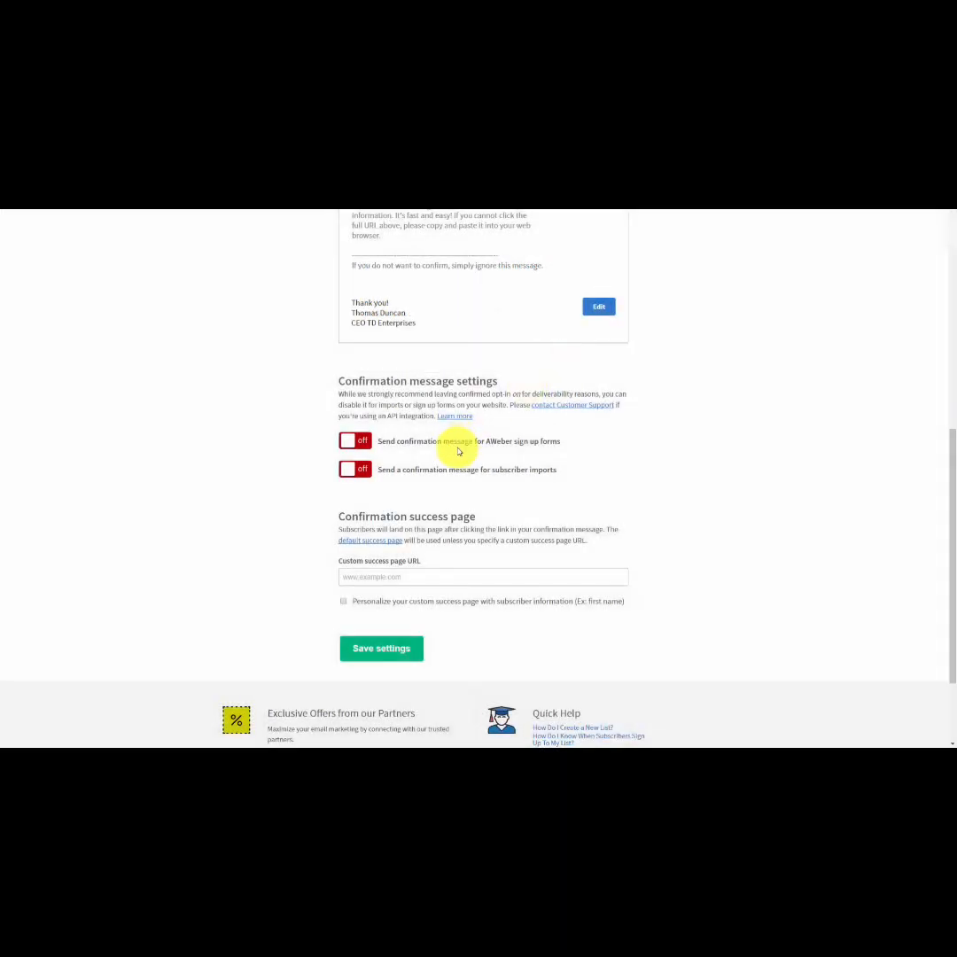
{"action": "left_click", "coordinate": [347, 443]}
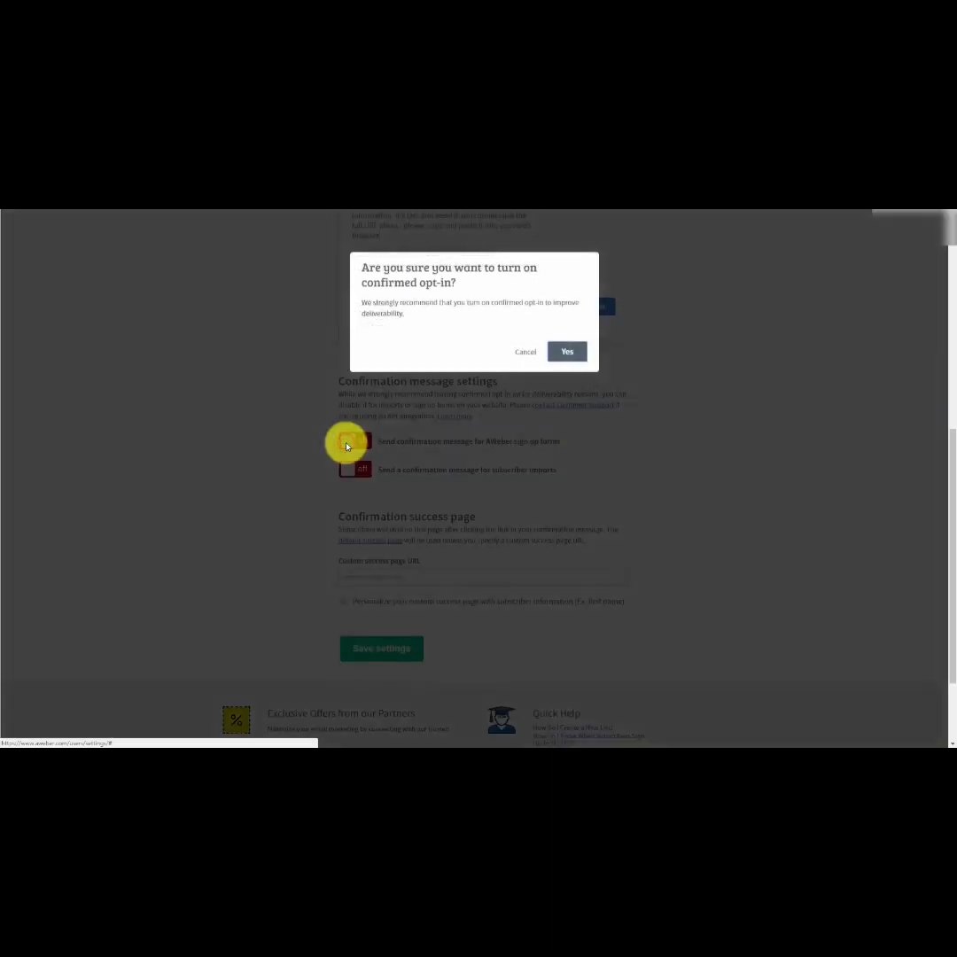
{"action": "left_click", "coordinate": [567, 350]}
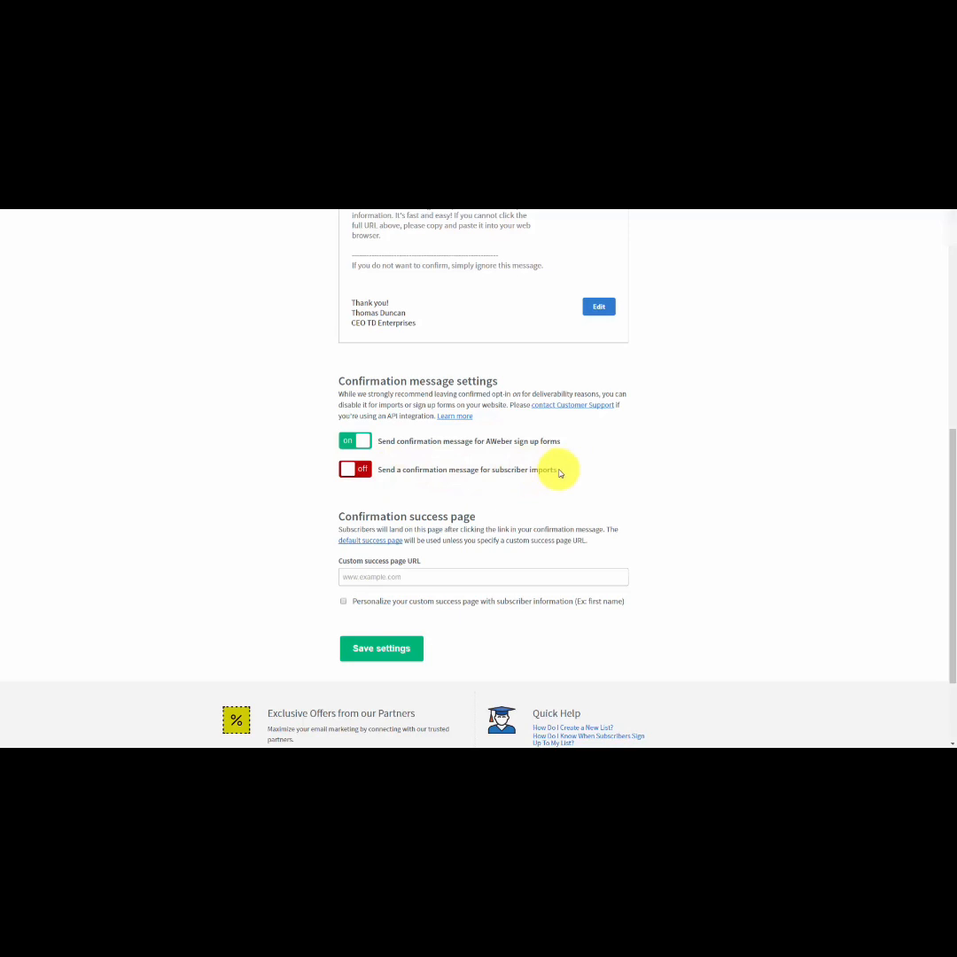
Switch the confirmation message for subscriber imports on and back off, confirming both changes.
{"action": "left_click", "coordinate": [344, 471]}
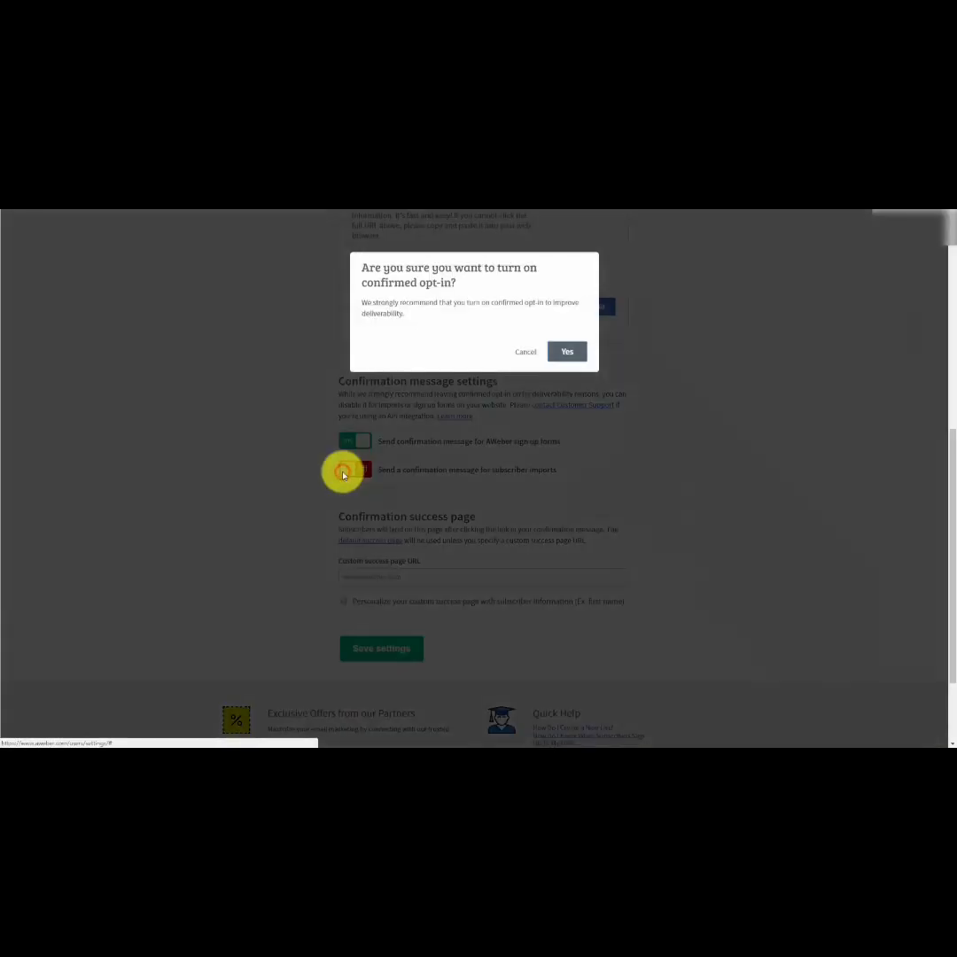
{"action": "left_click", "coordinate": [571, 351]}
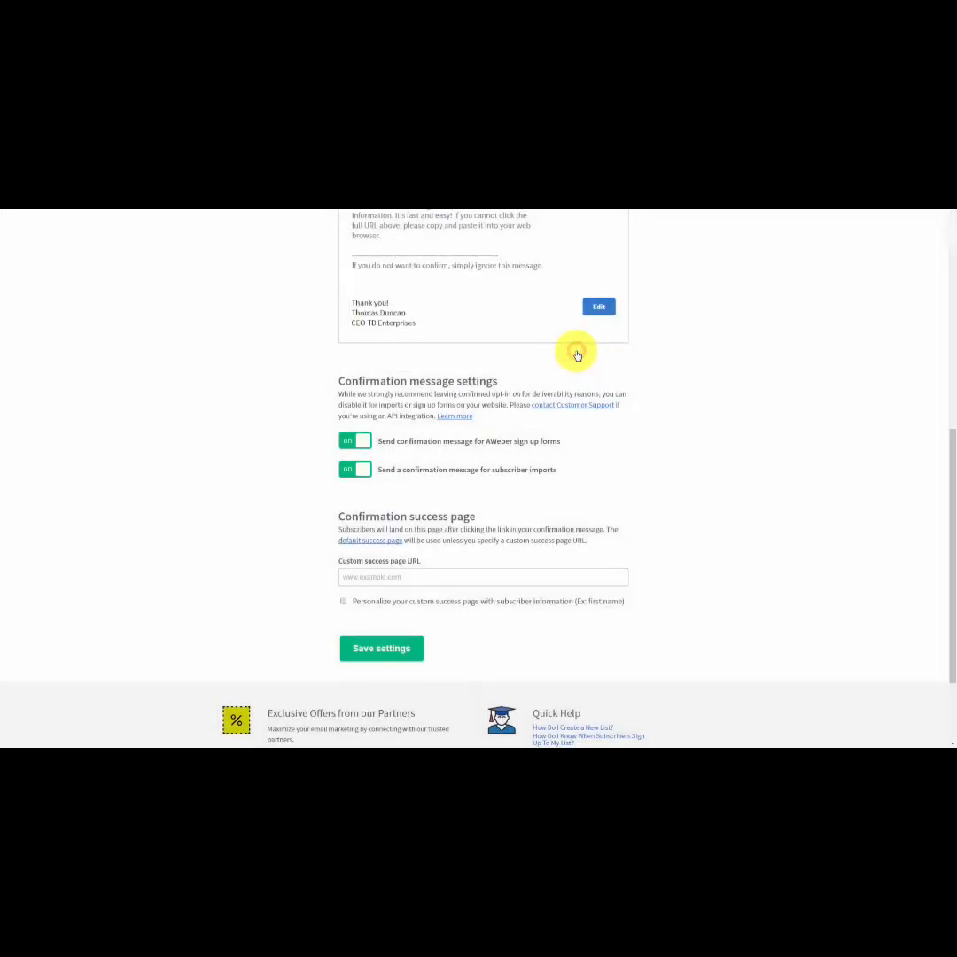
{"action": "left_click", "coordinate": [363, 470]}
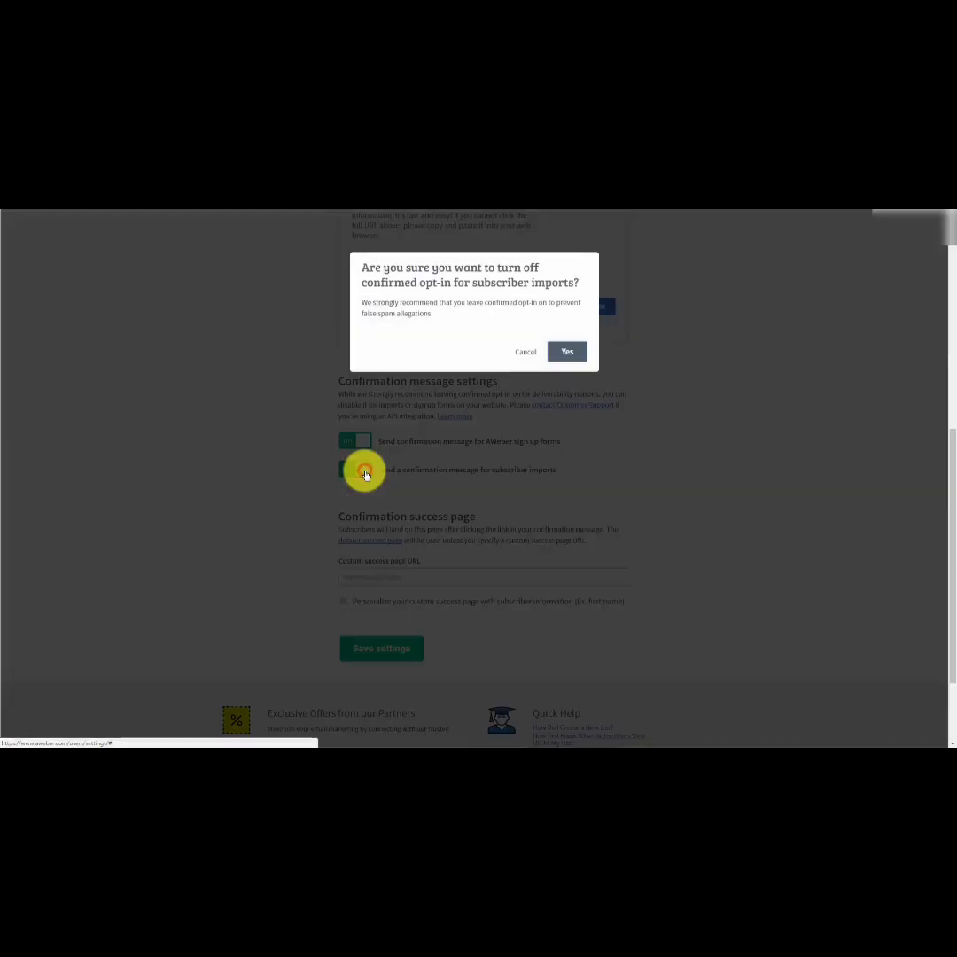
{"action": "left_click", "coordinate": [571, 355]}
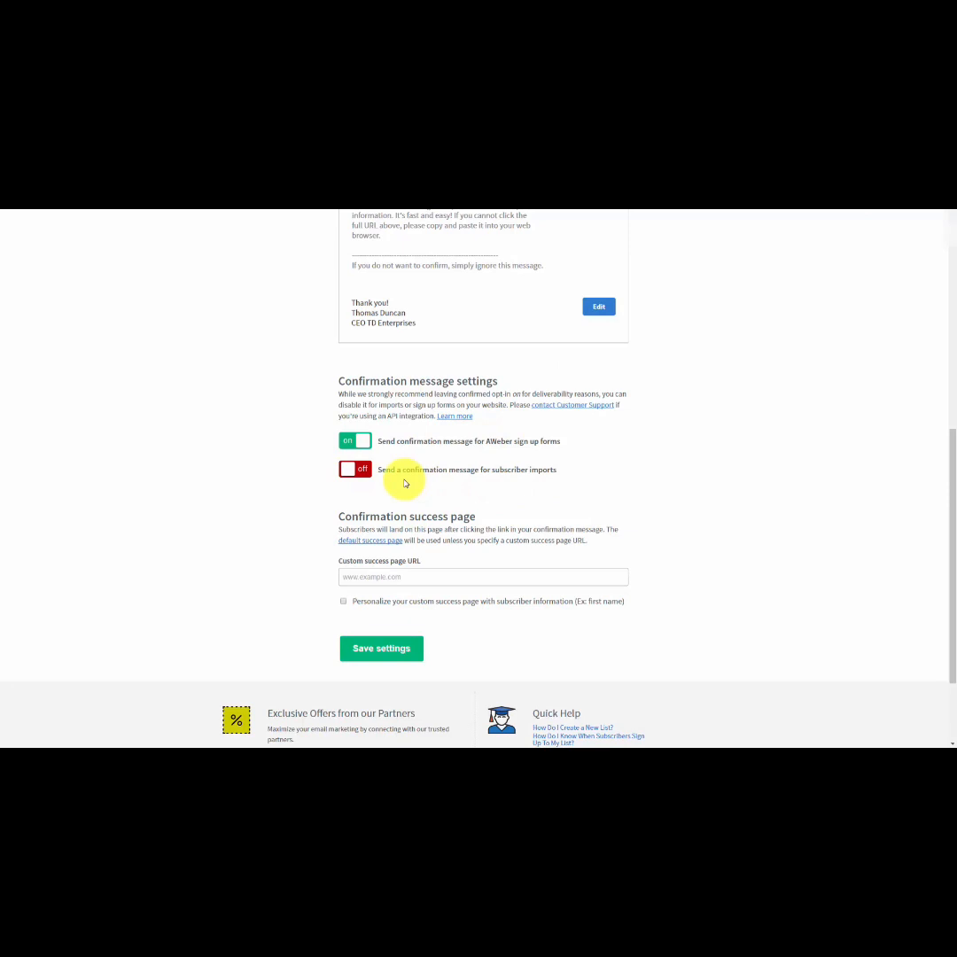
View the default confirmation success page and return to the confirmation message settings, leaving the custom success page URL empty.
{"action": "scroll", "coordinate": [403, 480], "scroll_direction": "down", "scroll_amount": 1}
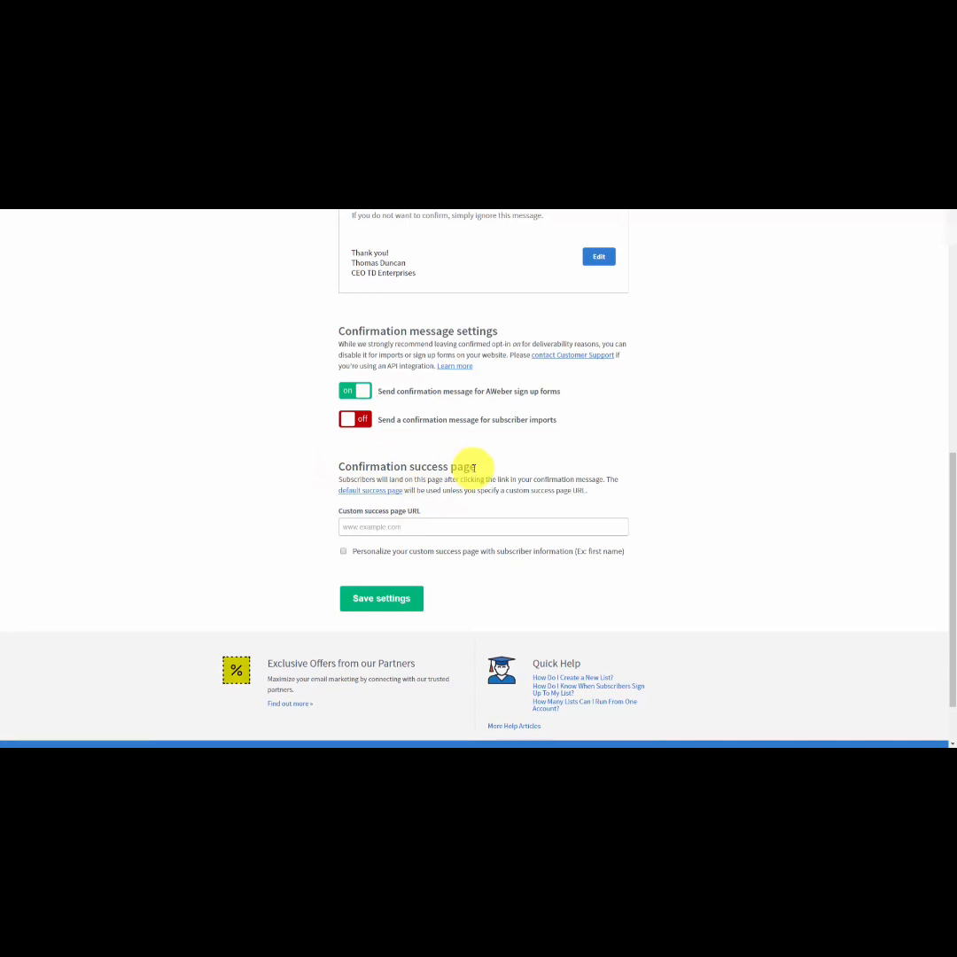
{"action": "left_click", "coordinate": [354, 526]}
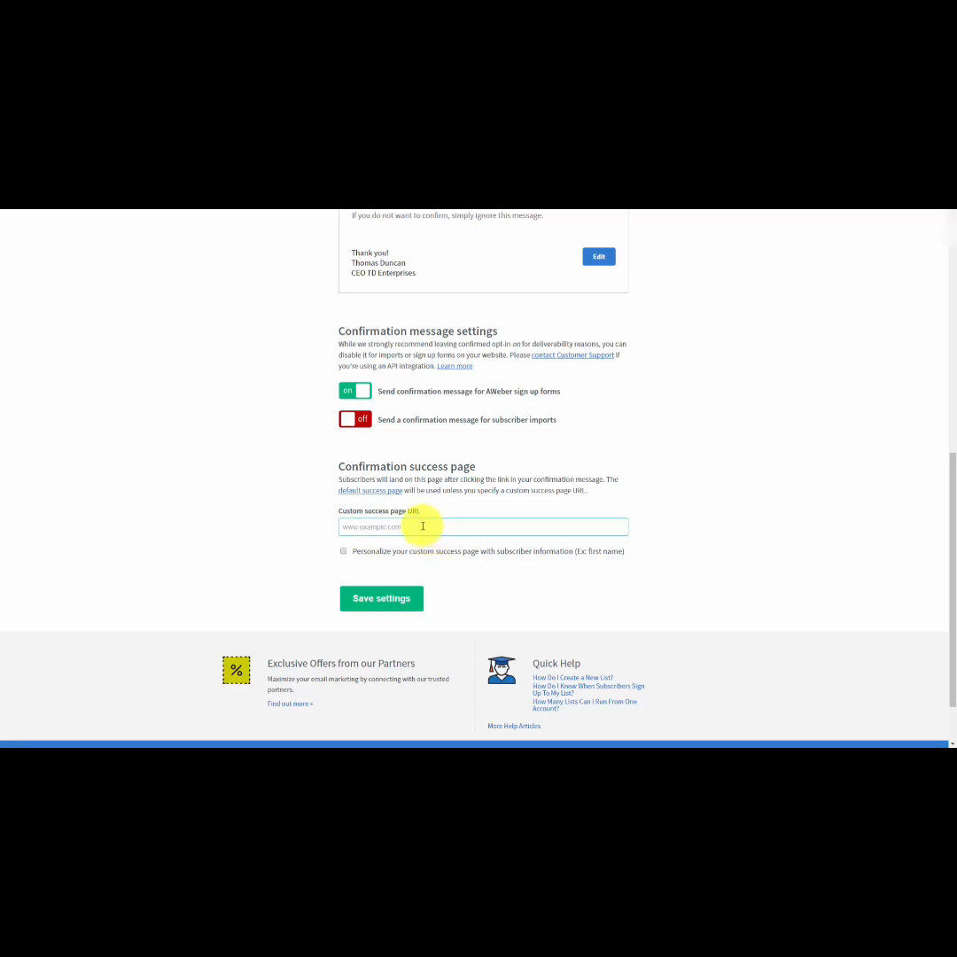
{"action": "left_click", "coordinate": [360, 494]}
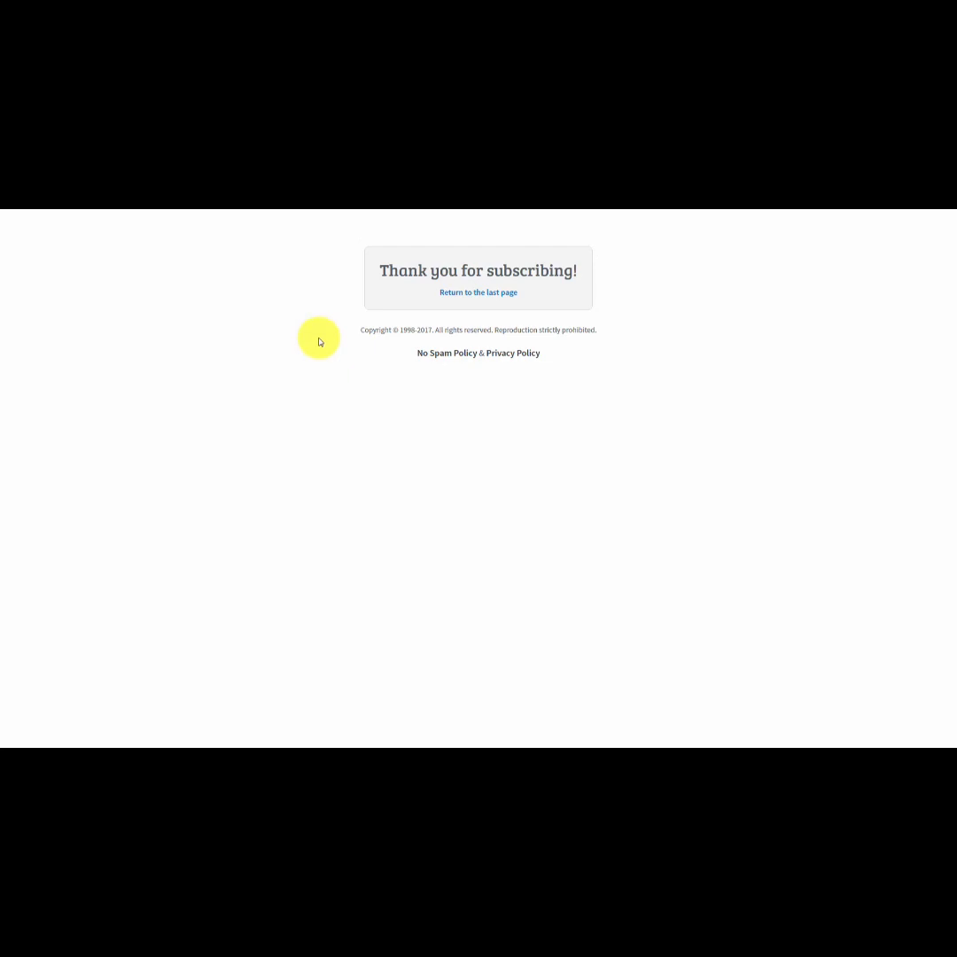
{"action": "key", "text": "ctrl+w"}
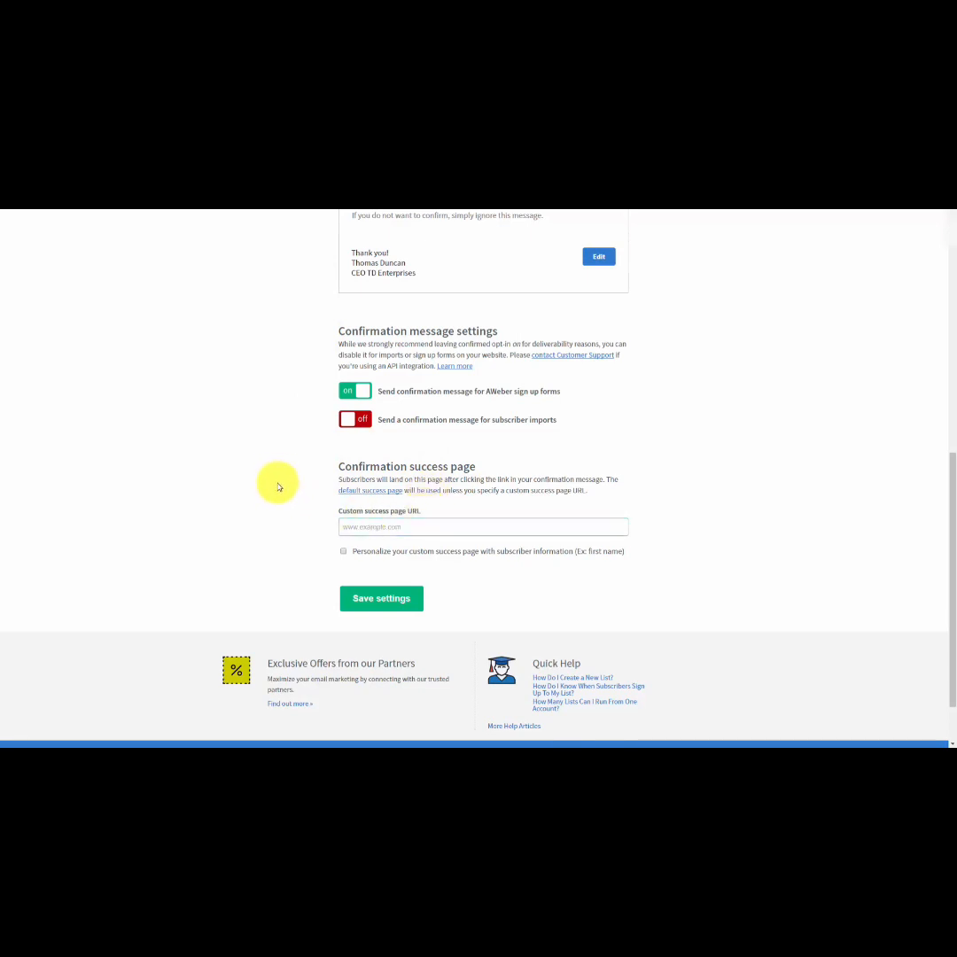
Enable personalizing the custom success page with subscriber information and select the full JavaScript code in the linked help article.
{"action": "left_click", "coordinate": [344, 553]}
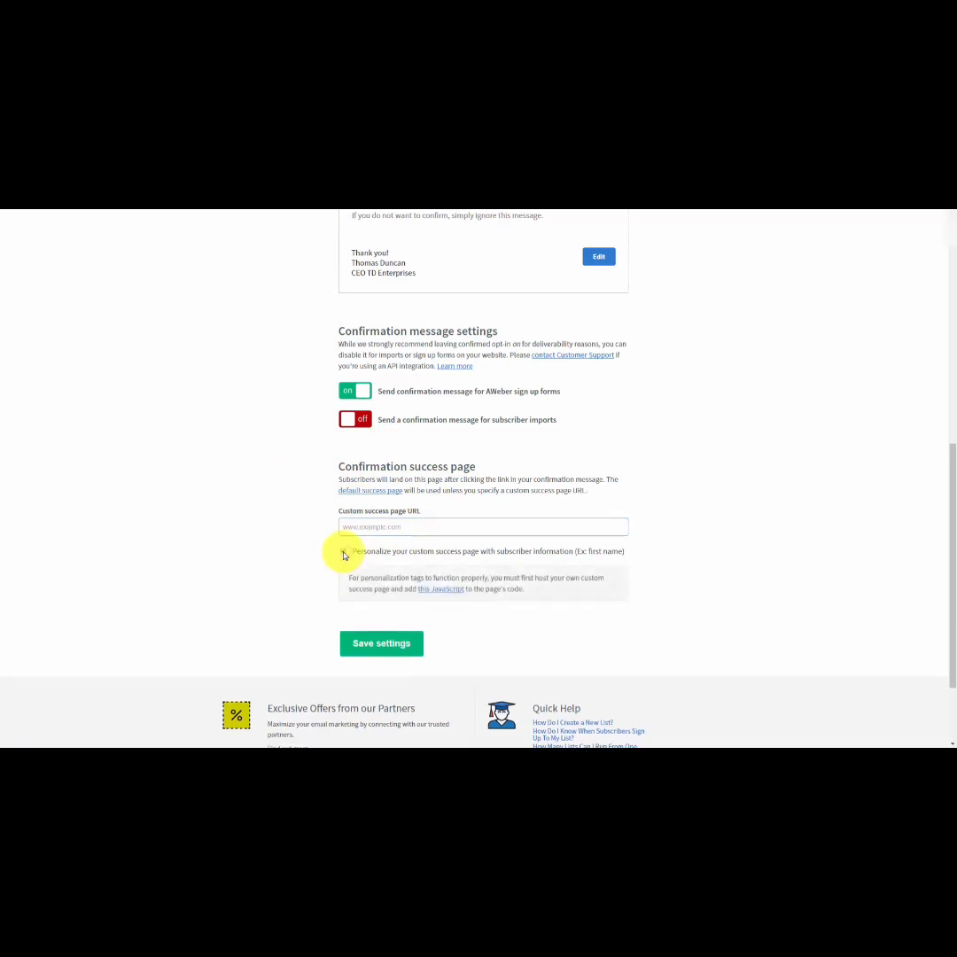
{"action": "left_click", "coordinate": [424, 596]}
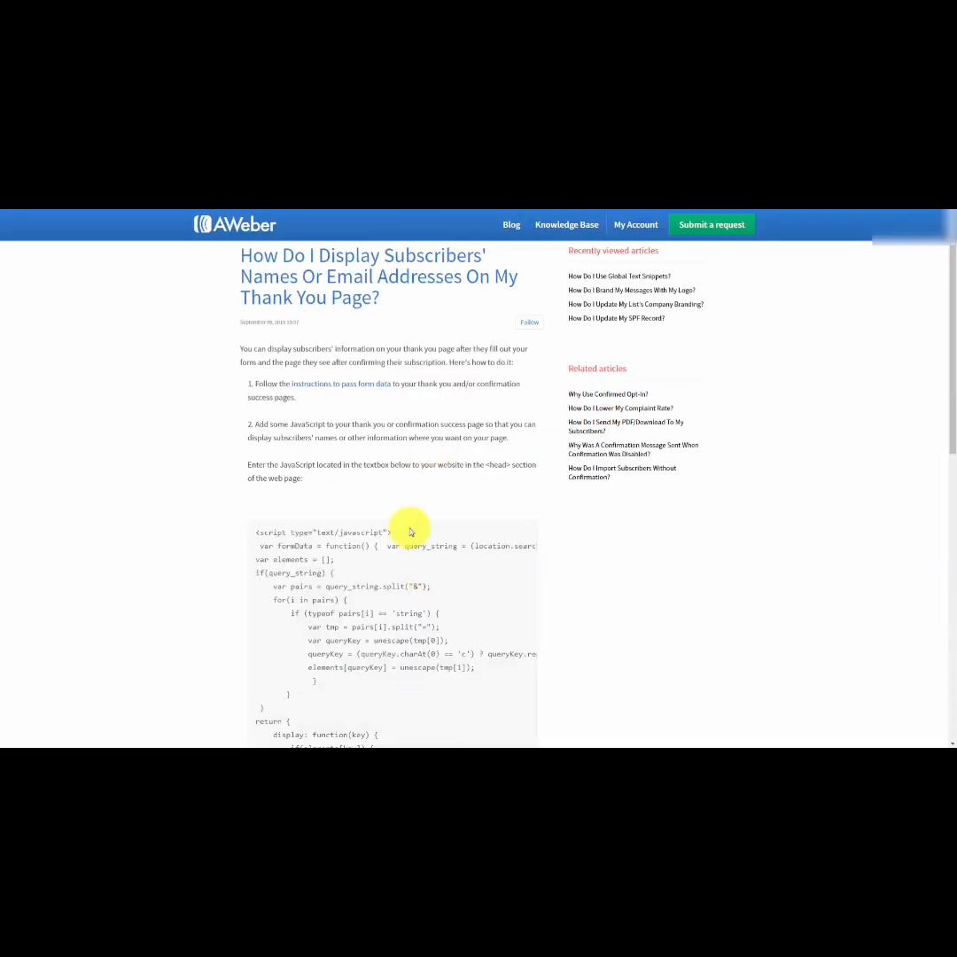
{"action": "scroll", "coordinate": [405, 495], "scroll_direction": "down", "scroll_amount": 3}
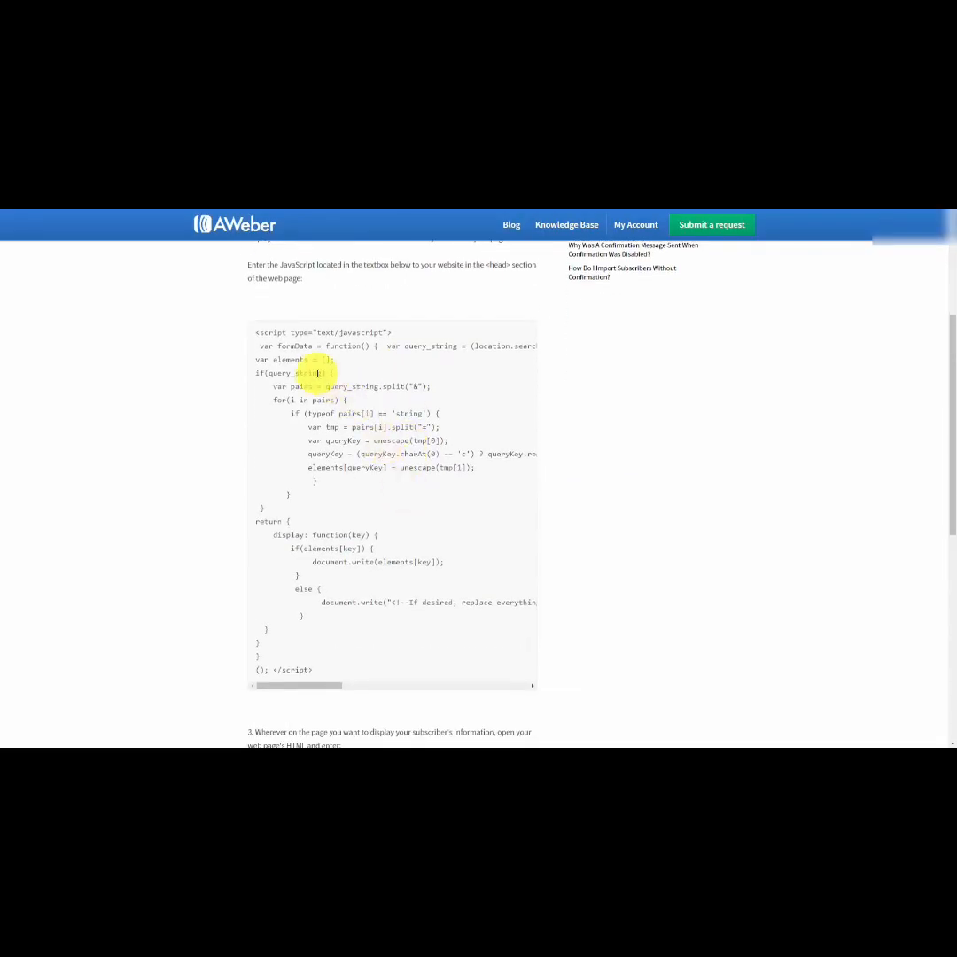
{"action": "mouse_move", "coordinate": [258, 333]}
{"action": "left_mouse_down"}
{"action": "mouse_move", "coordinate": [277, 540]}
{"action": "mouse_move", "coordinate": [316, 671]}
{"action": "mouse_move", "coordinate": [271, 553]}
{"action": "mouse_move", "coordinate": [238, 354]}
{"action": "mouse_move", "coordinate": [255, 334]}
{"action": "left_mouse_up"}
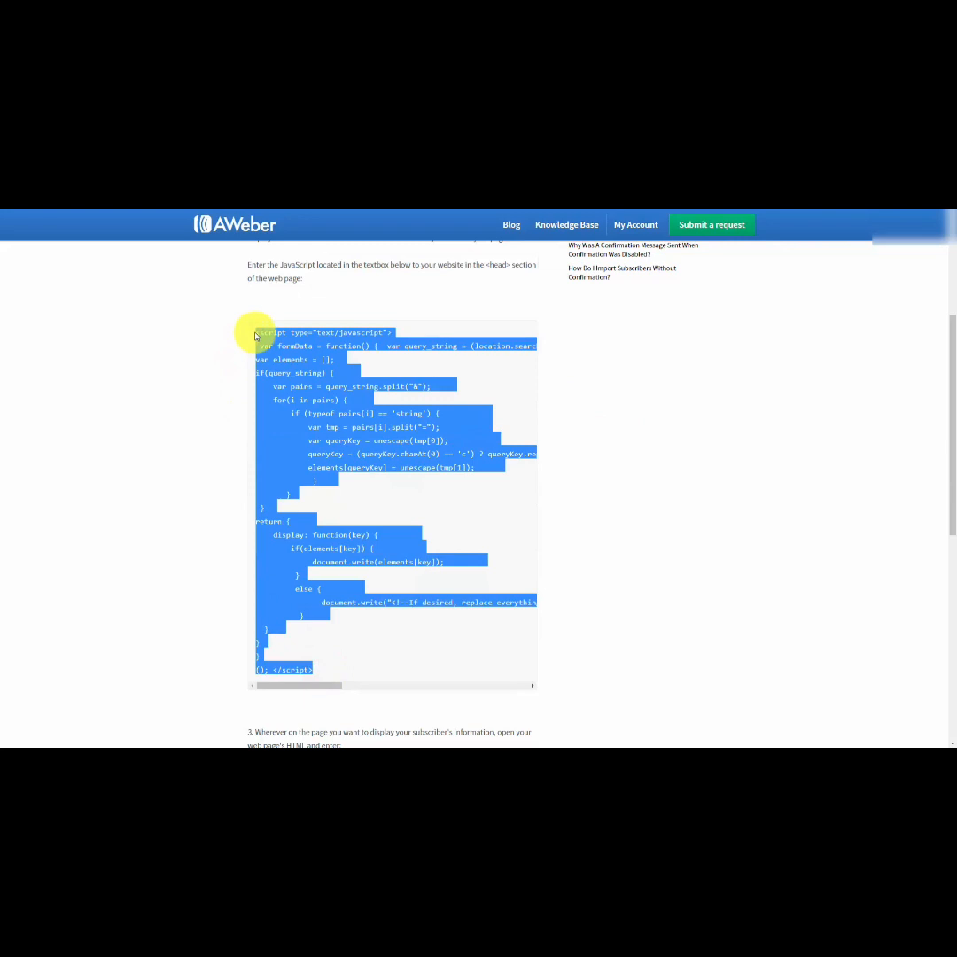
Review the help article's scripts for displaying a subscriber's name and email, highlighting each script in turn.
{"action": "scroll", "coordinate": [209, 403], "scroll_direction": "down", "scroll_amount": 5}
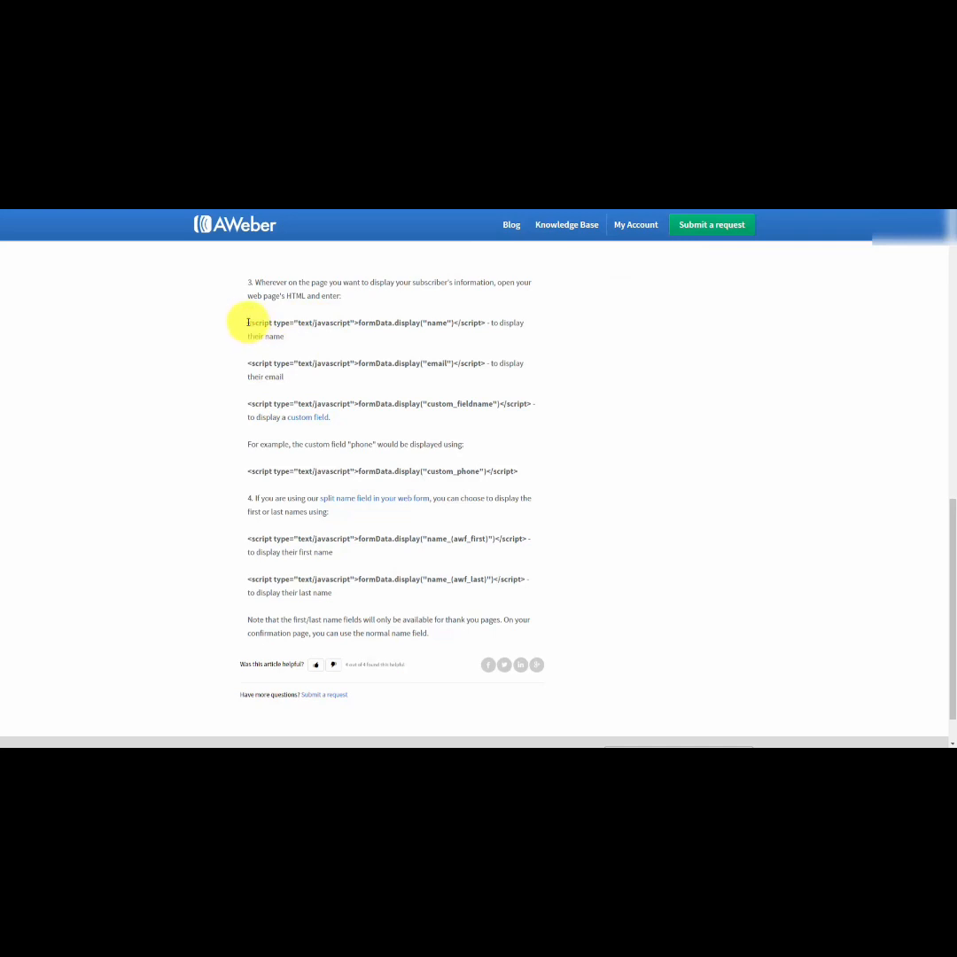
{"action": "left_click_drag", "start_coordinate": [247, 322], "coordinate": [488, 322]}
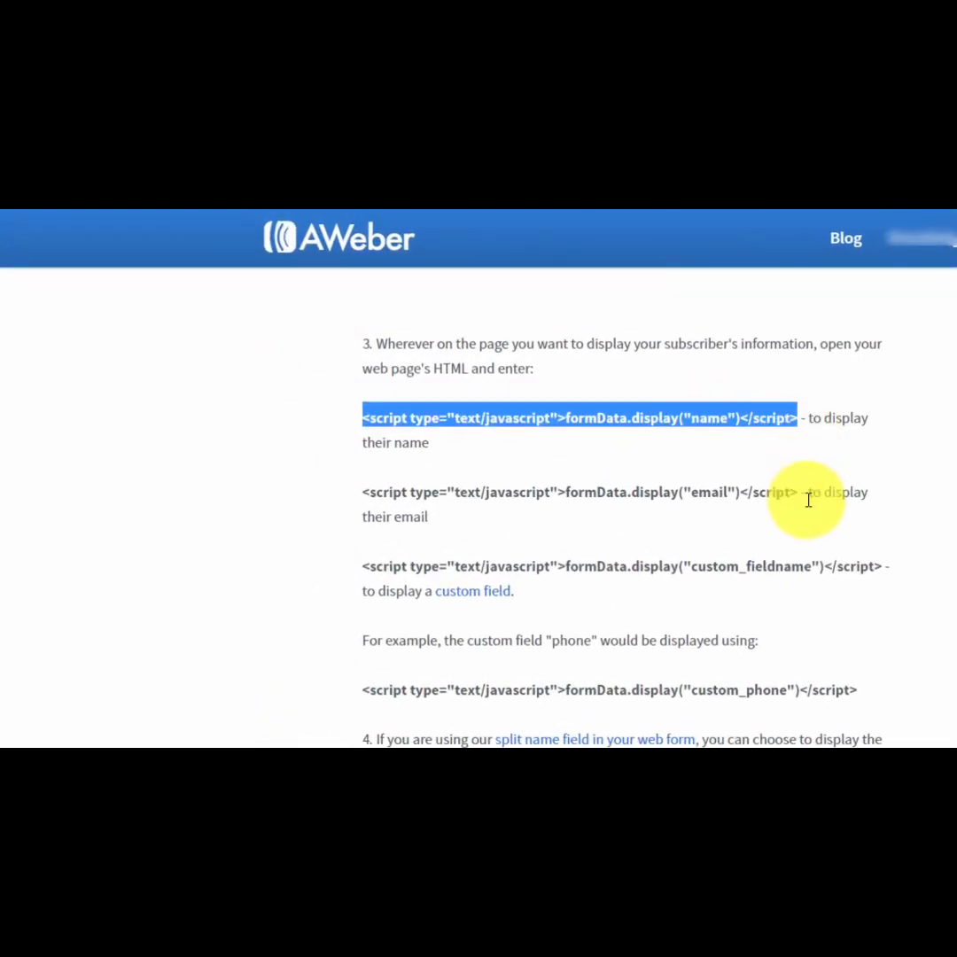
{"action": "left_click", "coordinate": [317, 486]}
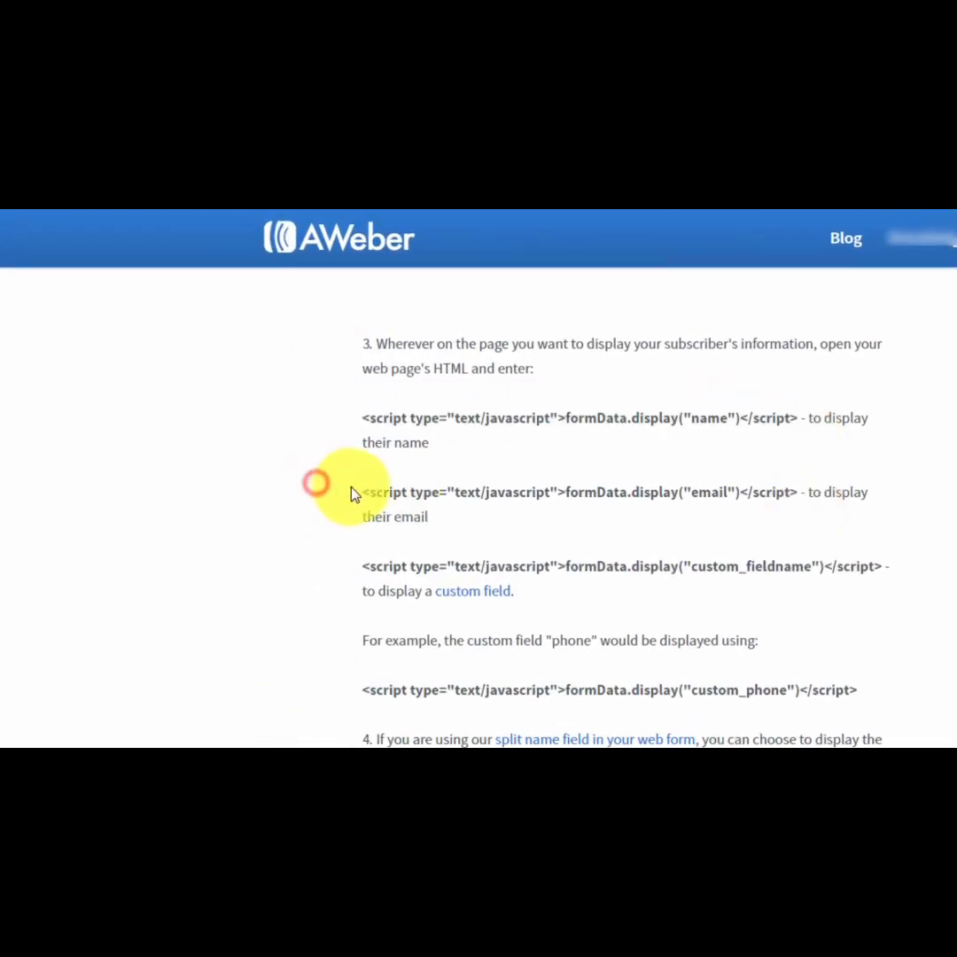
{"action": "left_click_drag", "start_coordinate": [364, 492], "coordinate": [801, 495]}
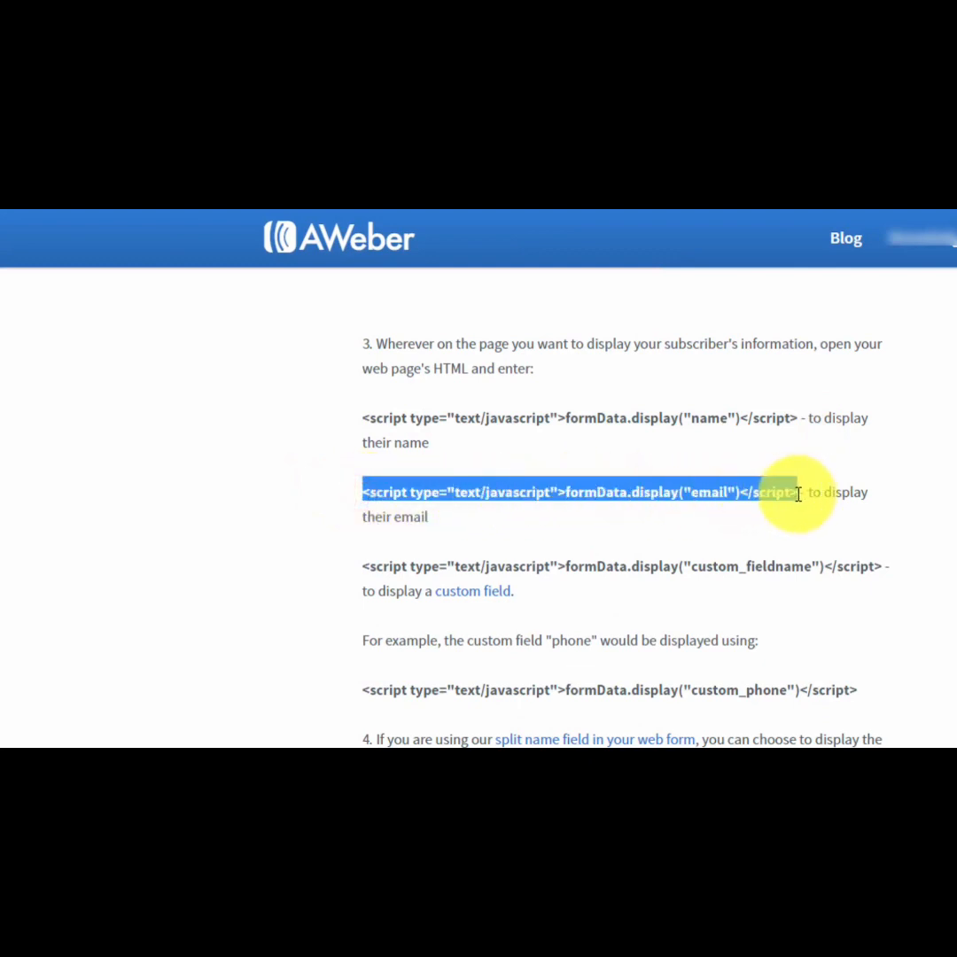
{"action": "left_click", "coordinate": [604, 529]}
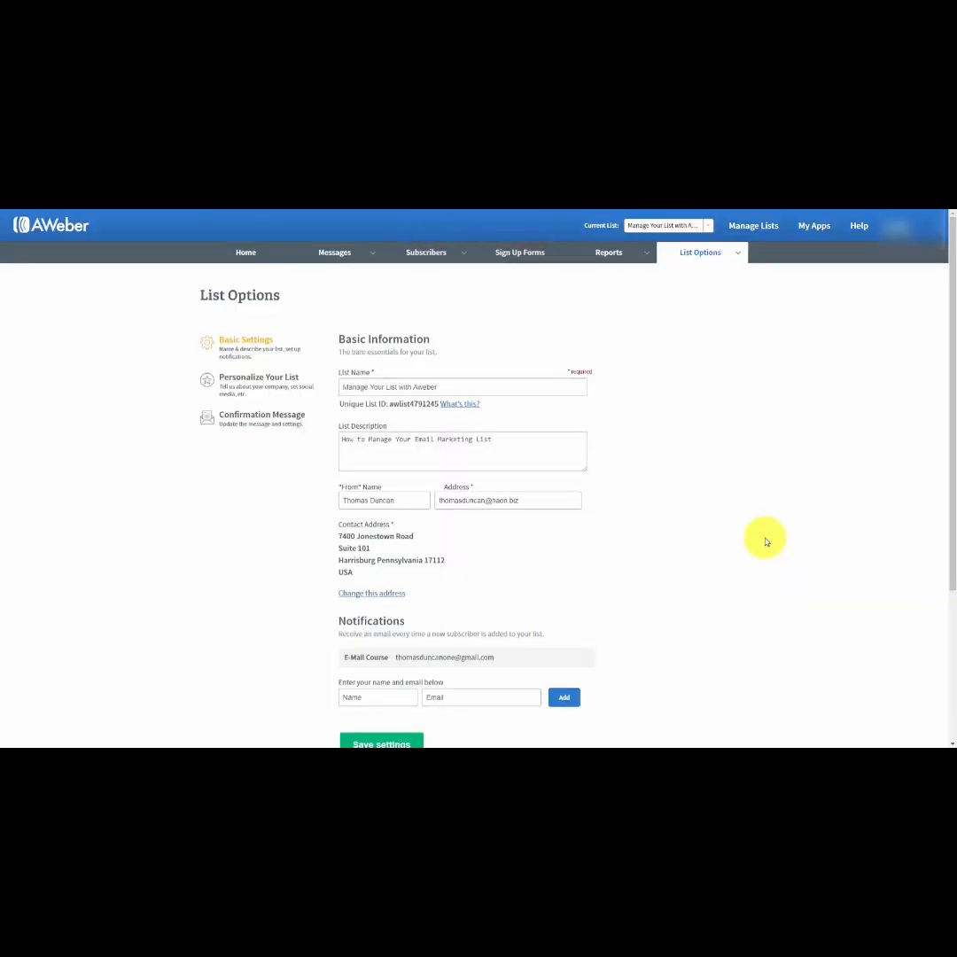
Add a custom field named Birthdate to the list with Subscriber Update enabled.
{"action": "mouse_move", "coordinate": [742, 256]}
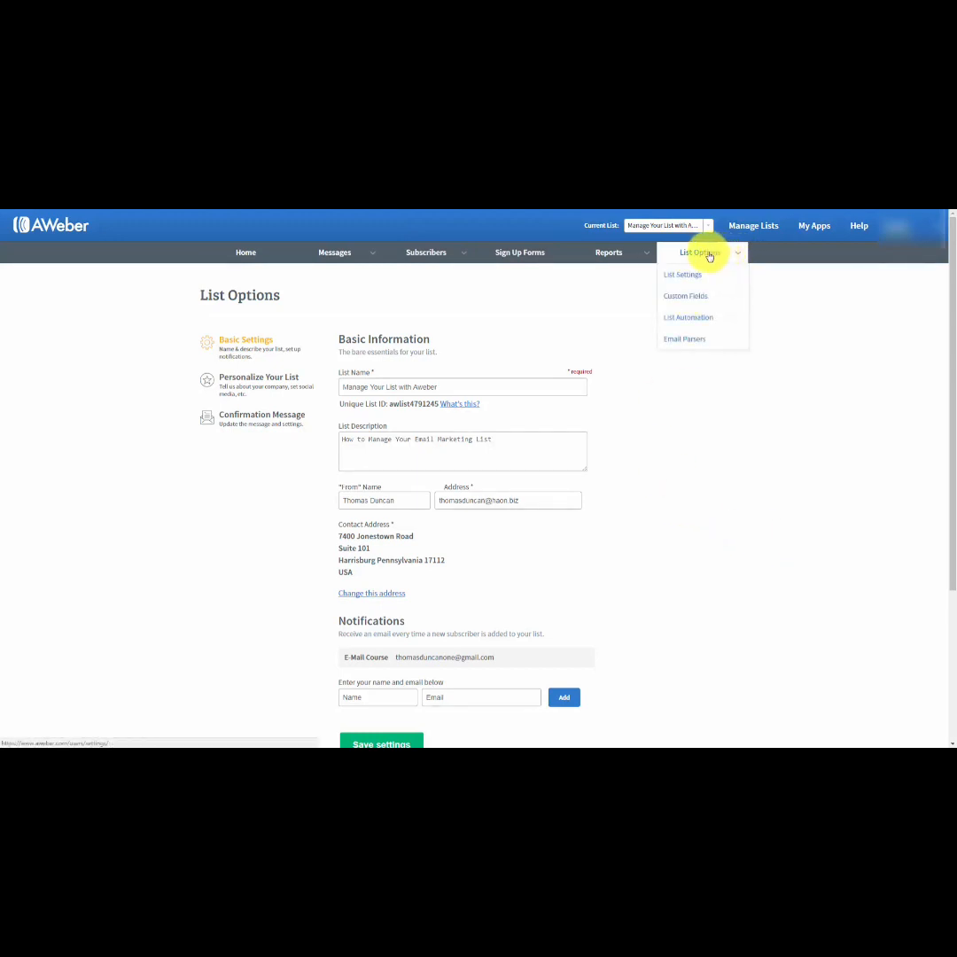
{"action": "left_click", "coordinate": [689, 303]}
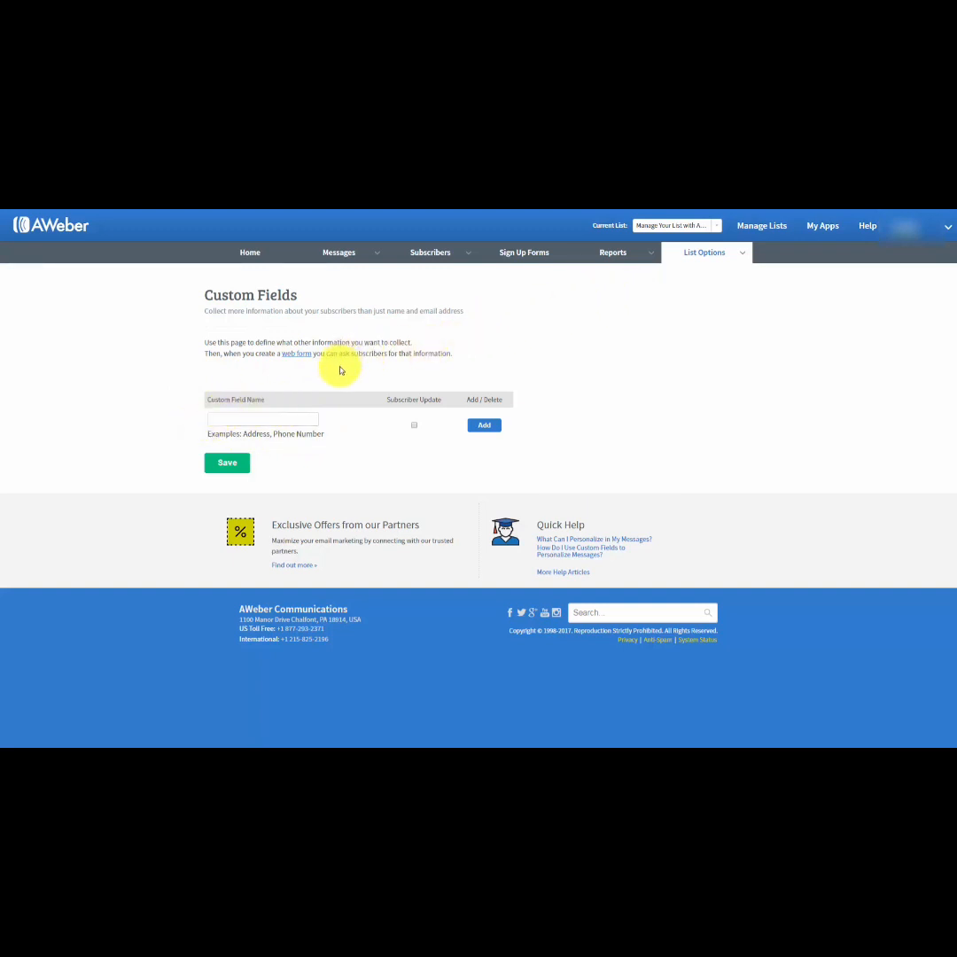
{"action": "mouse_move", "coordinate": [233, 396]}
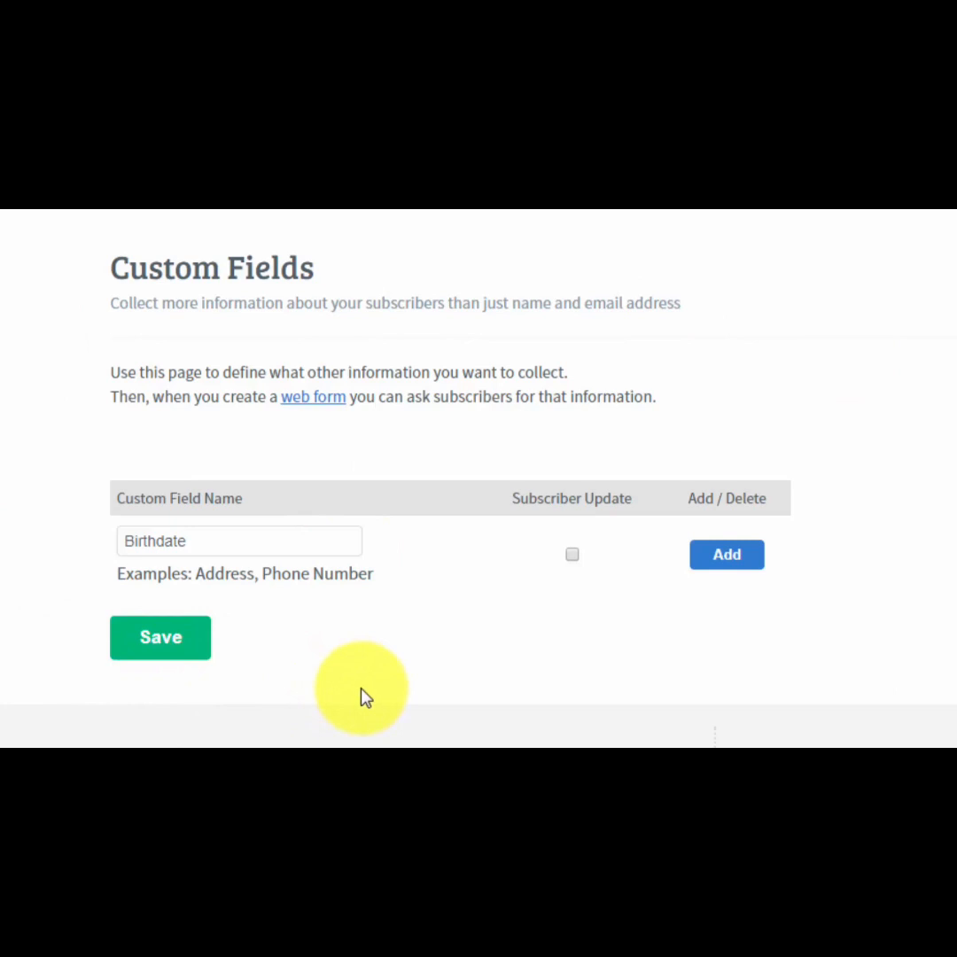
{"action": "mouse_move", "coordinate": [569, 588]}
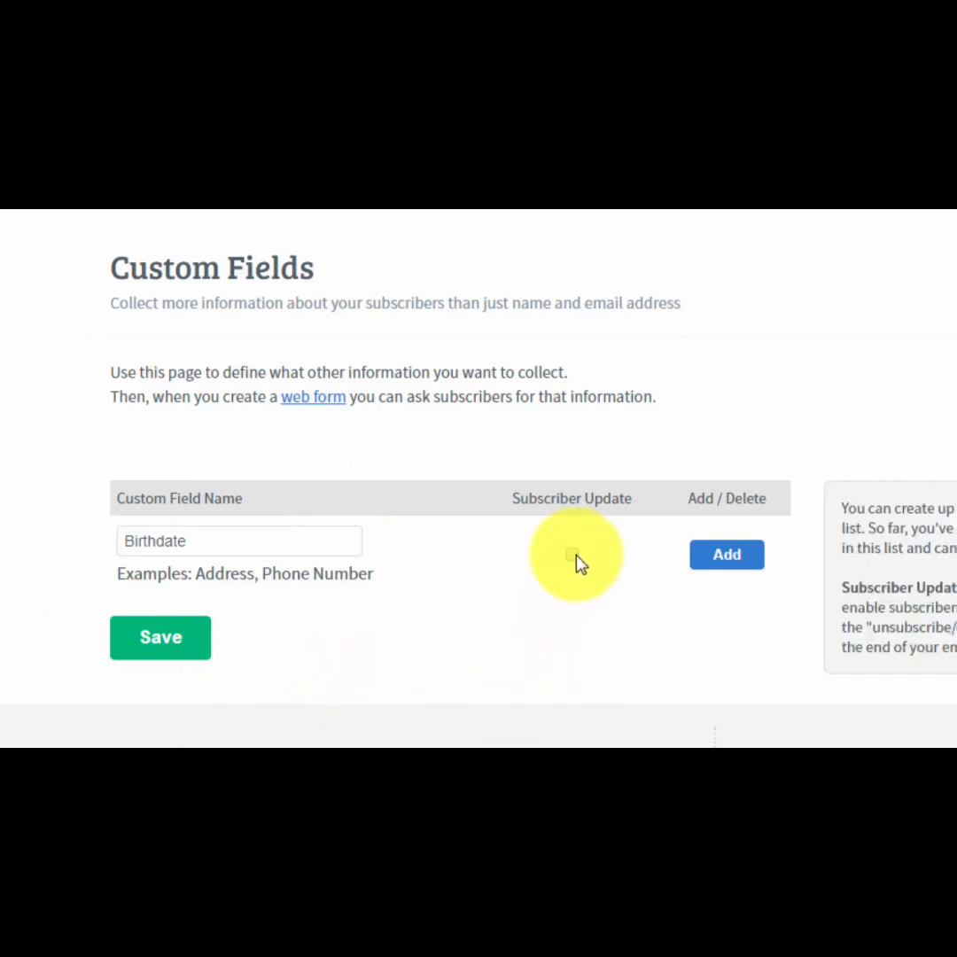
{"action": "left_click", "coordinate": [573, 554]}
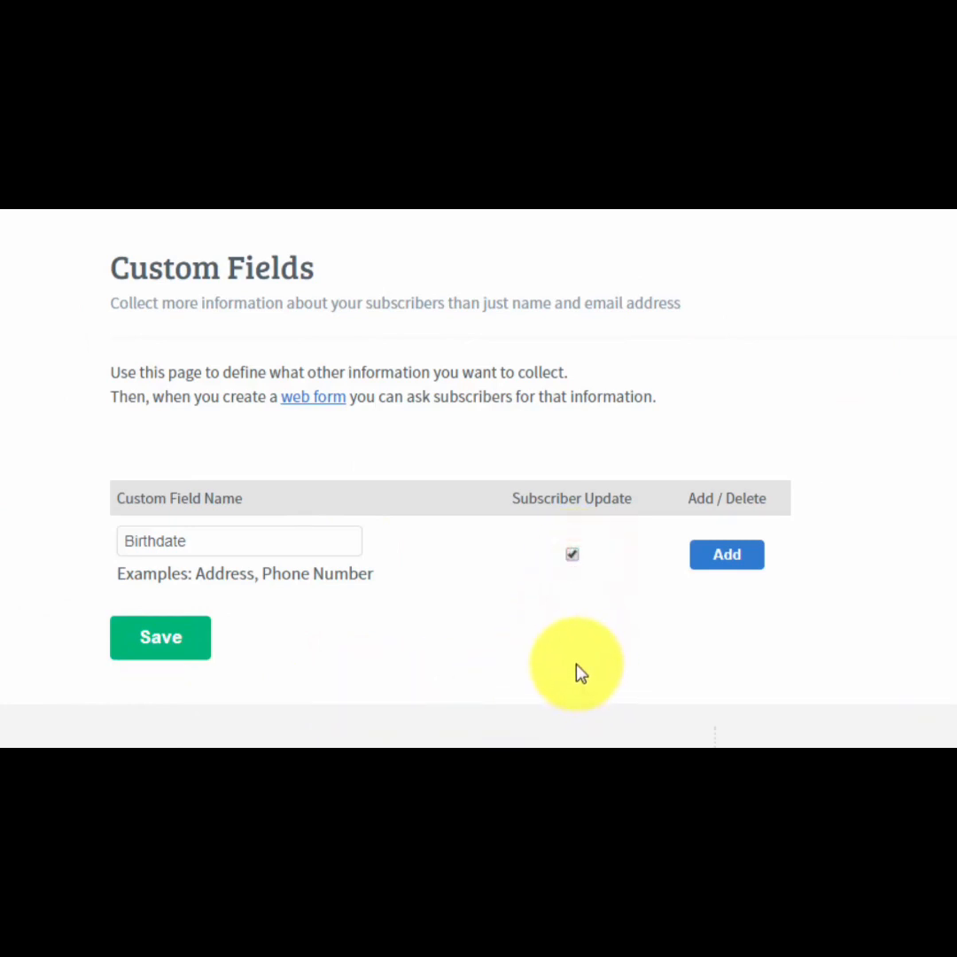
{"action": "left_click", "coordinate": [727, 556]}
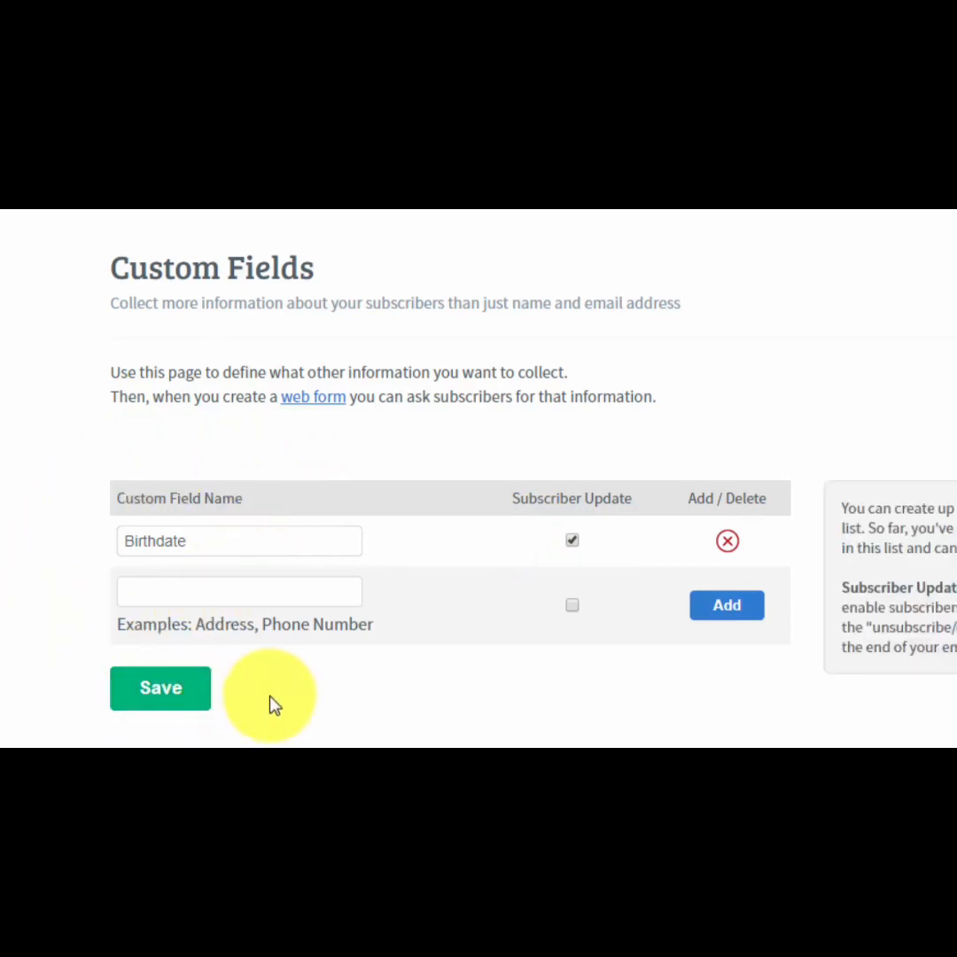
{"action": "left_click", "coordinate": [220, 594]}
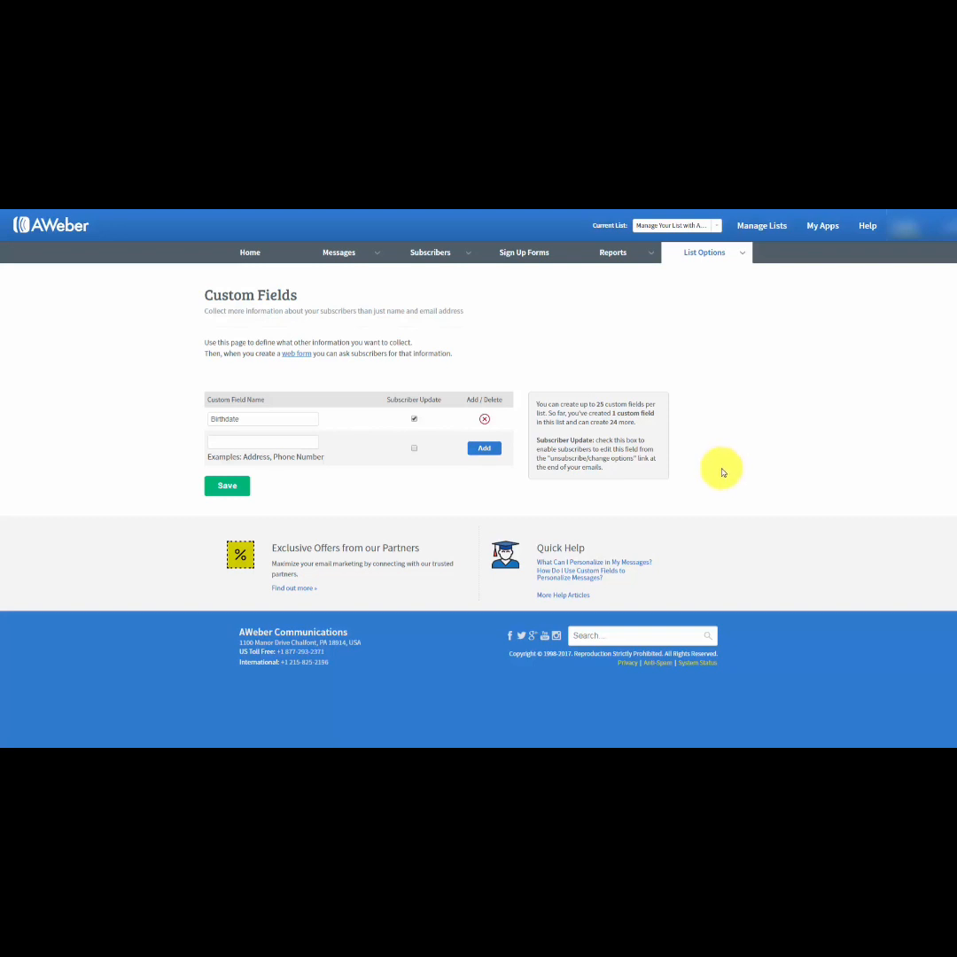
Open the list's automation rules and show the actions available for a new rule.
{"action": "mouse_move", "coordinate": [741, 254]}
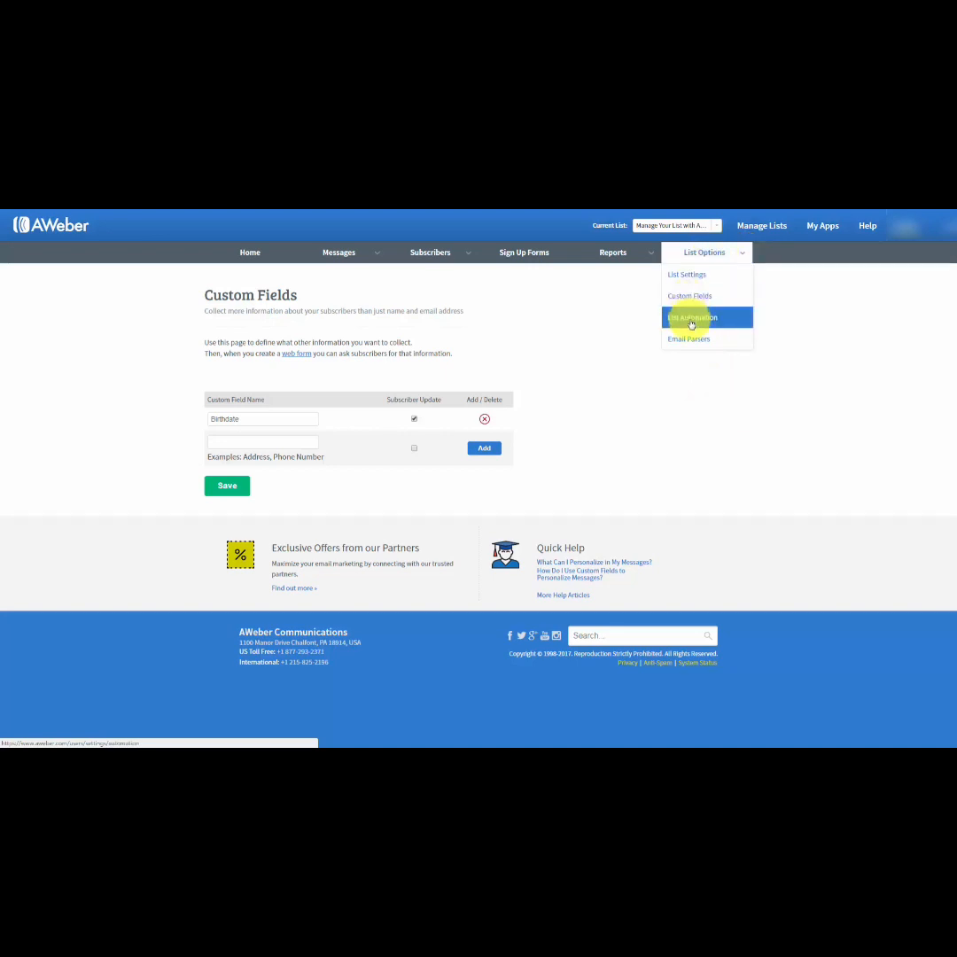
{"action": "left_click", "coordinate": [691, 319]}
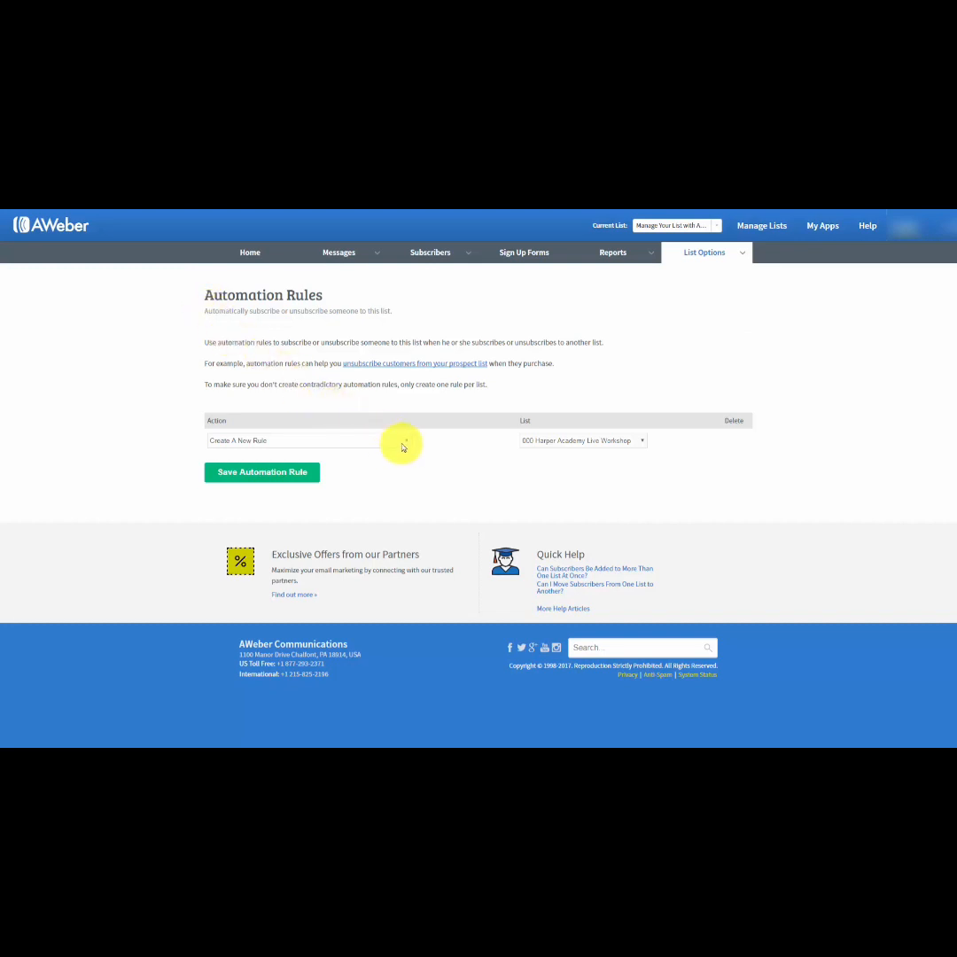
{"action": "left_click", "coordinate": [403, 447]}
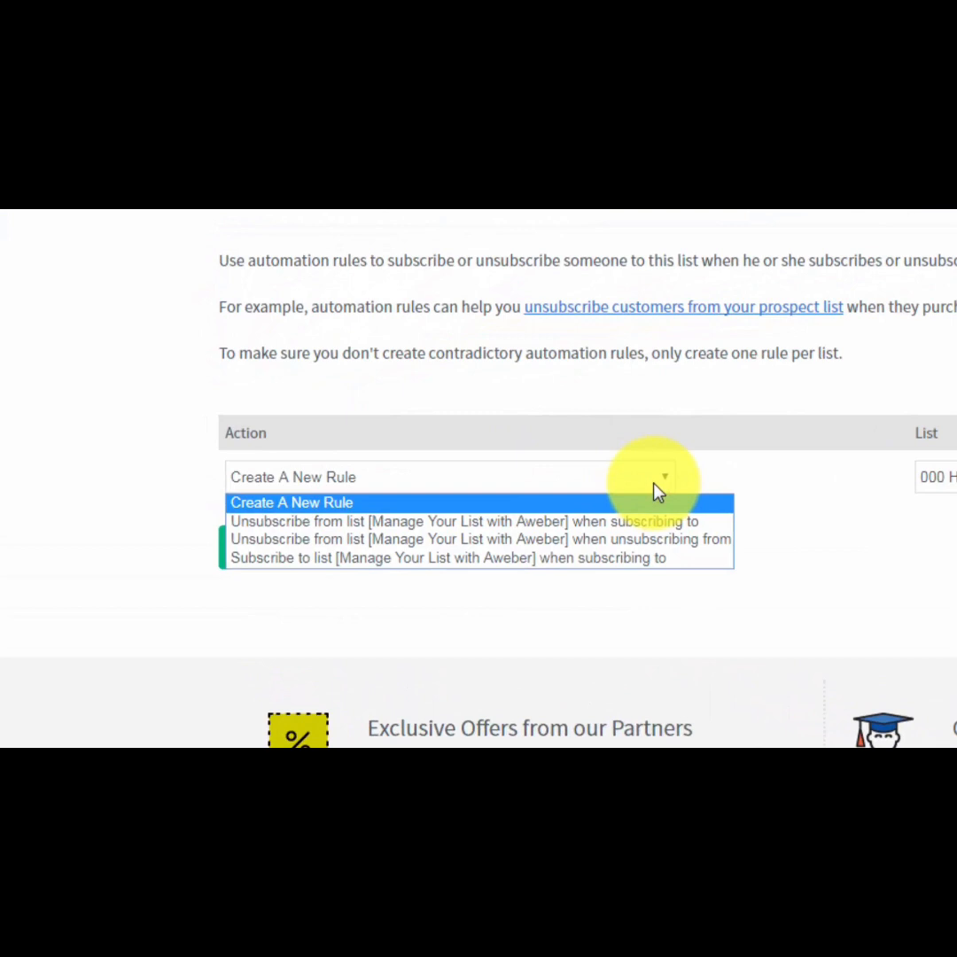
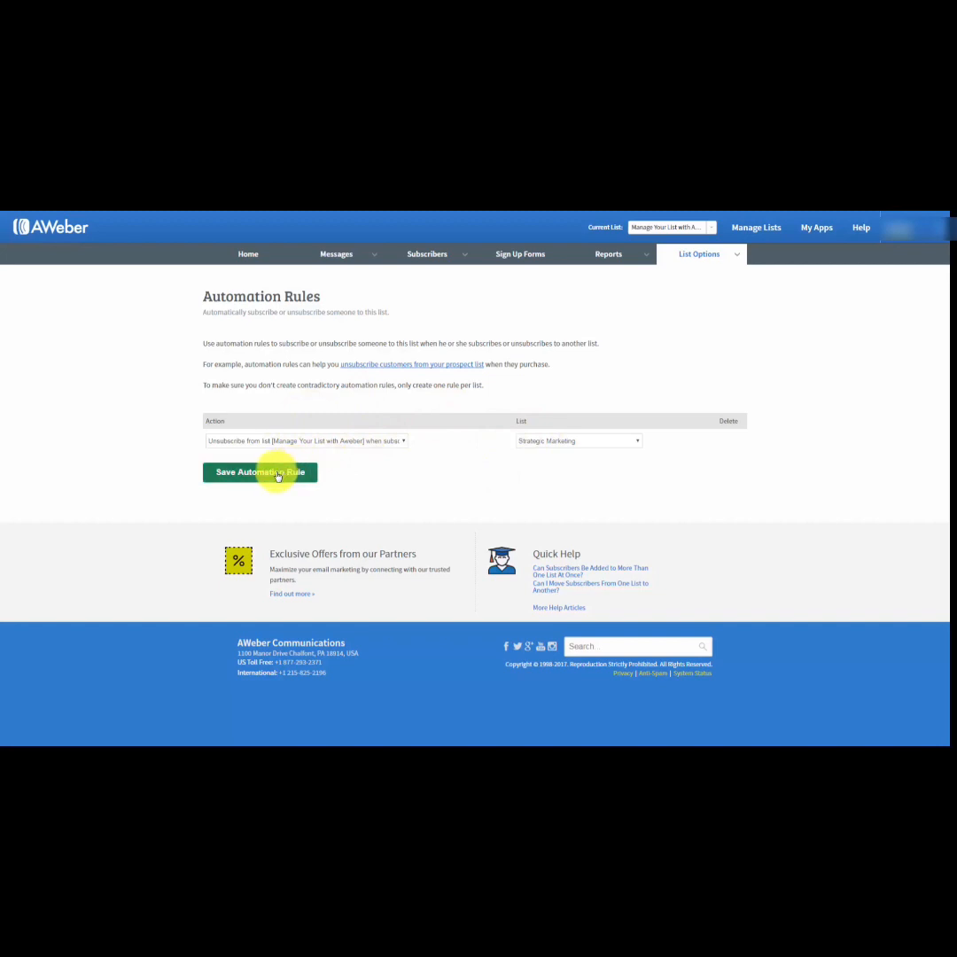
Save the automation rule that unsubscribes people from this list when they subscribe to Strategic Marketing, and delete that rule again.
{"action": "left_click", "coordinate": [277, 473]}
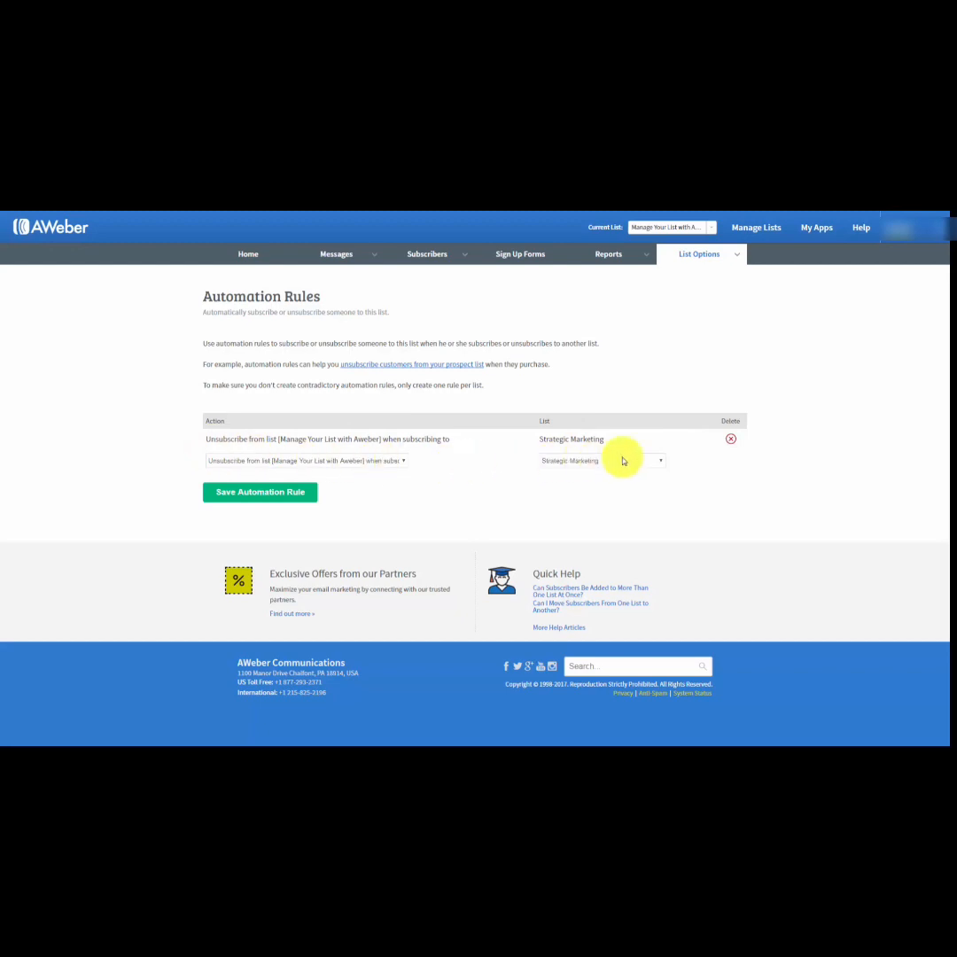
{"action": "left_click", "coordinate": [730, 441]}
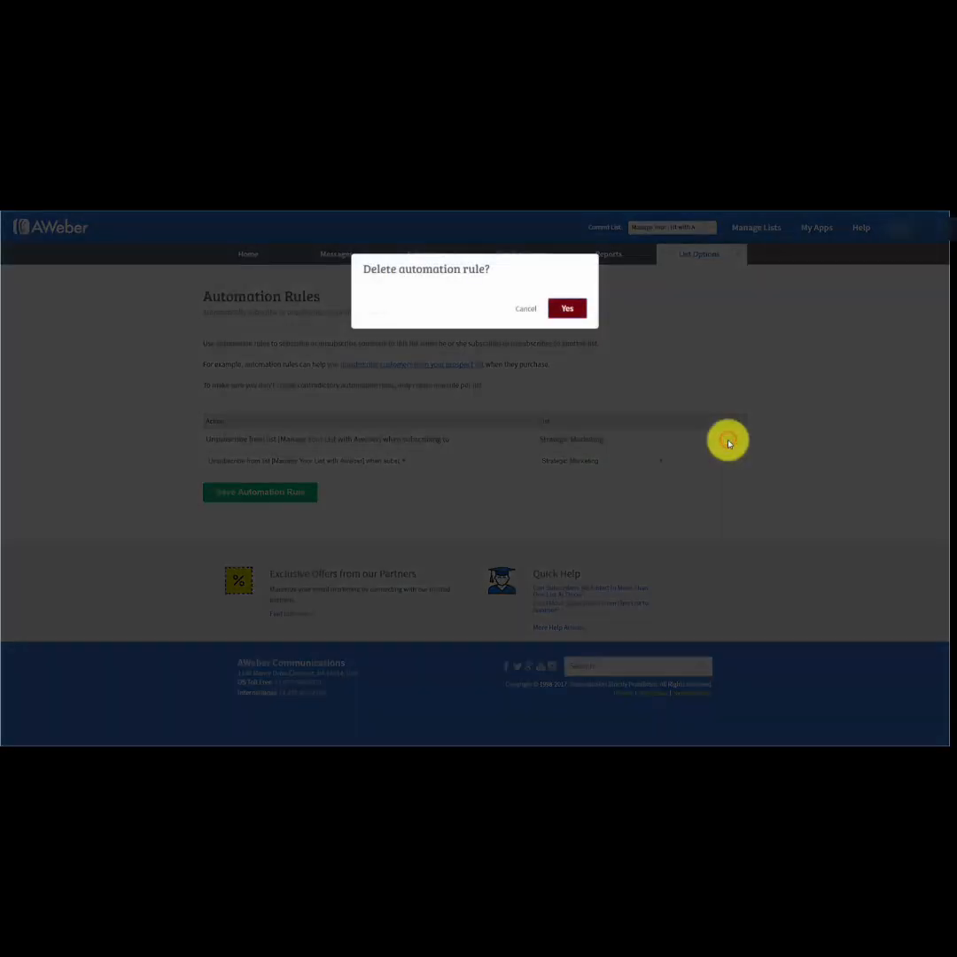
{"action": "left_click", "coordinate": [568, 309]}
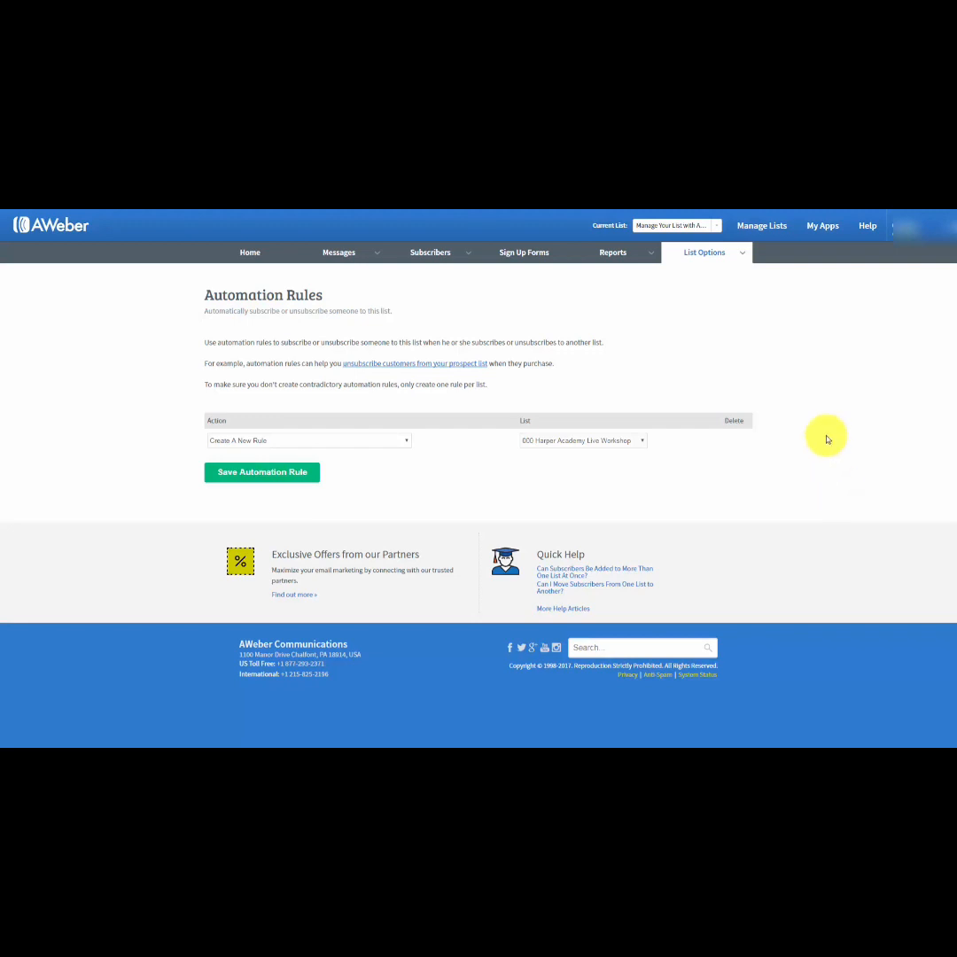
Open the report settings and copy the complete analytics tracking script shown in step 1 of the setup.
{"action": "mouse_move", "coordinate": [647, 257]}
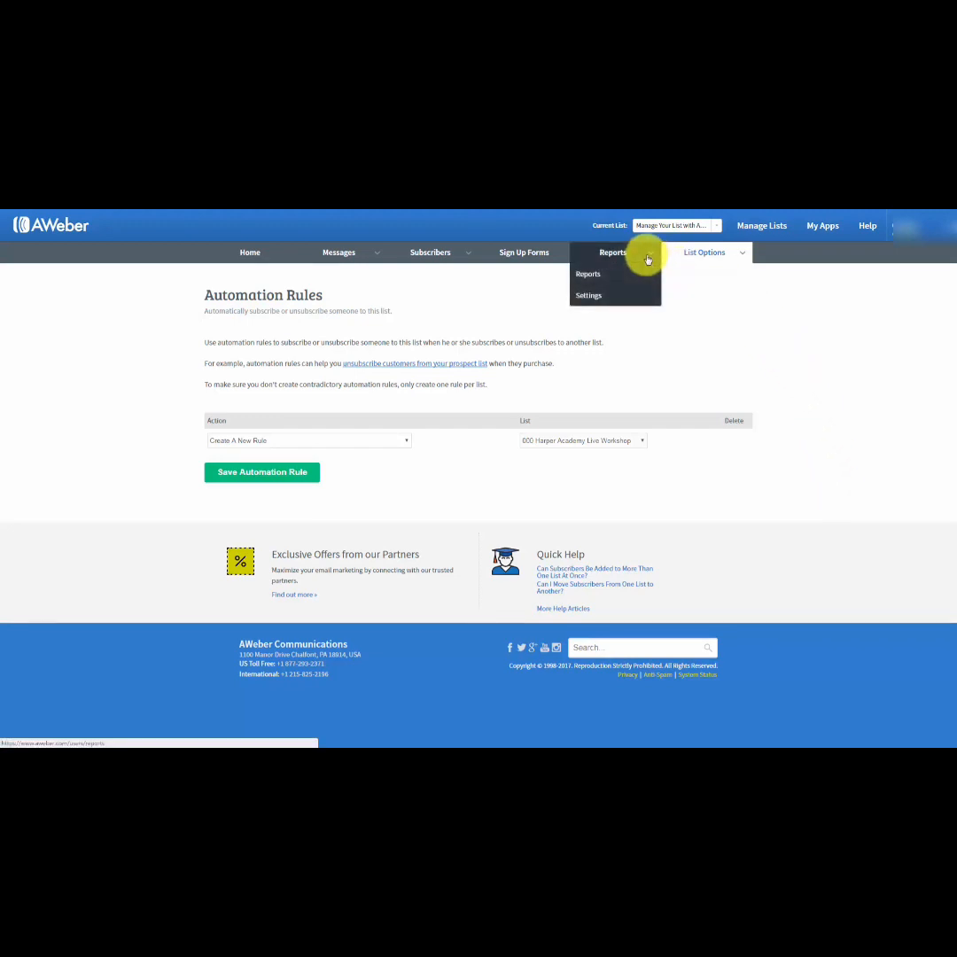
{"action": "left_click", "coordinate": [589, 296]}
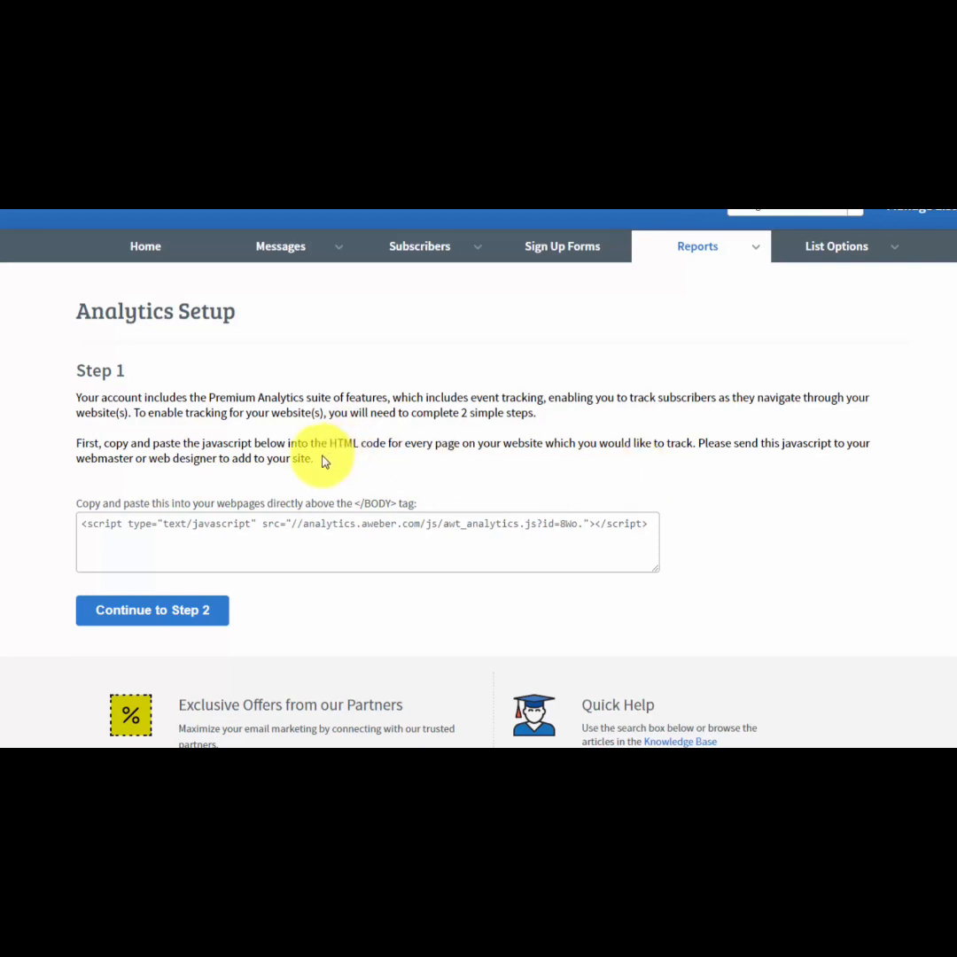
{"action": "left_click", "coordinate": [82, 524]}
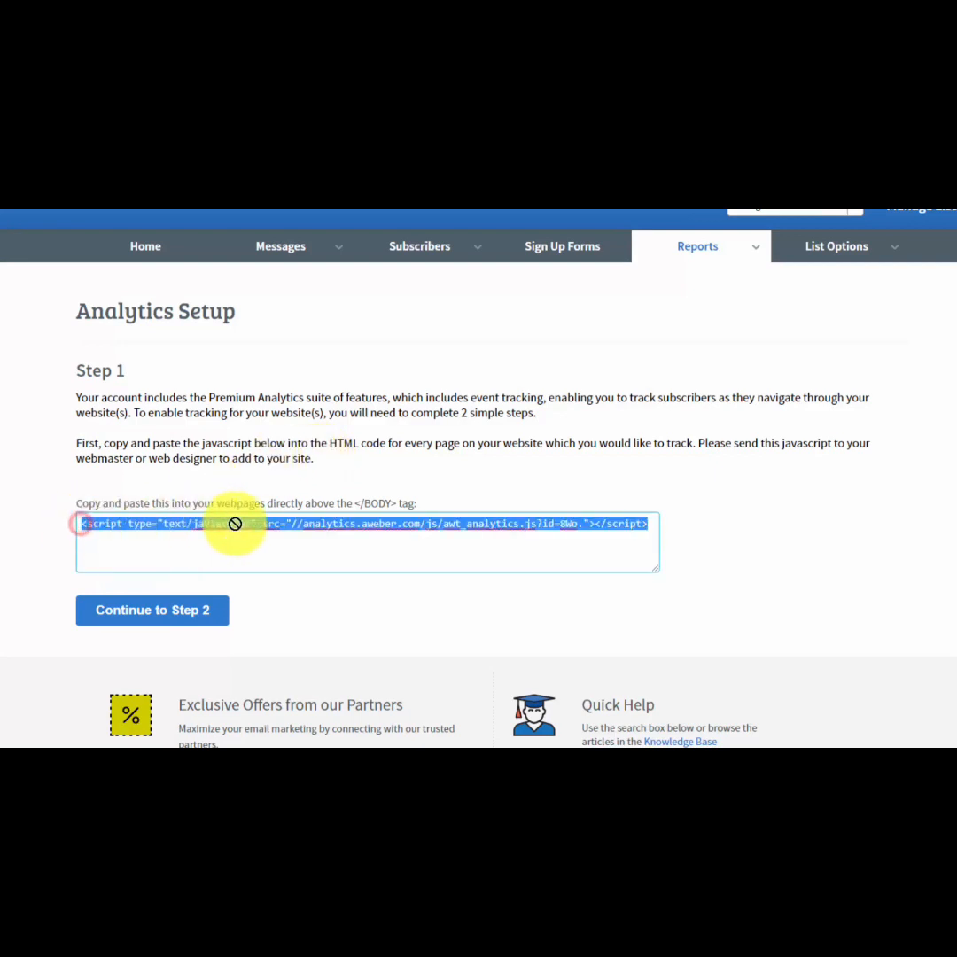
{"action": "right_click", "coordinate": [281, 522]}
{"action": "left_click", "coordinate": [319, 551]}
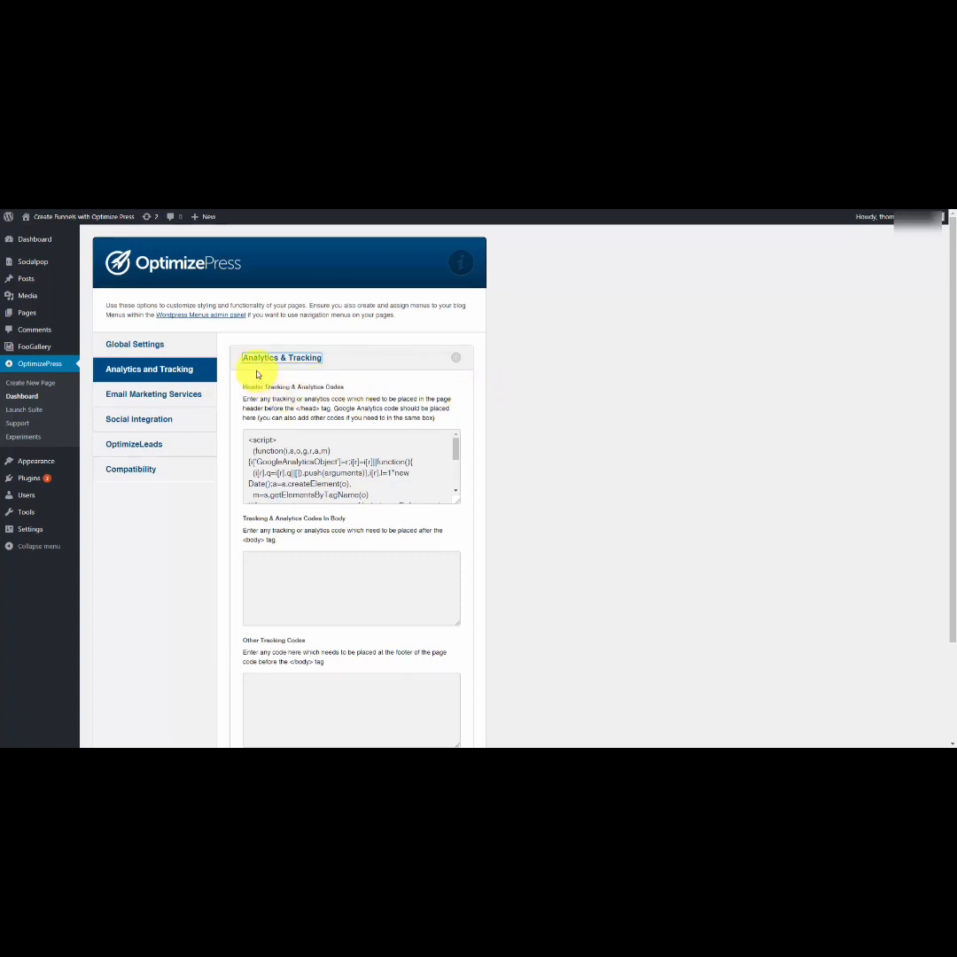
In OptimizePress's analytics and tracking settings, paste the script into Tracking & Analytics Codes In Body and save the settings.
{"action": "right_click", "coordinate": [252, 556]}
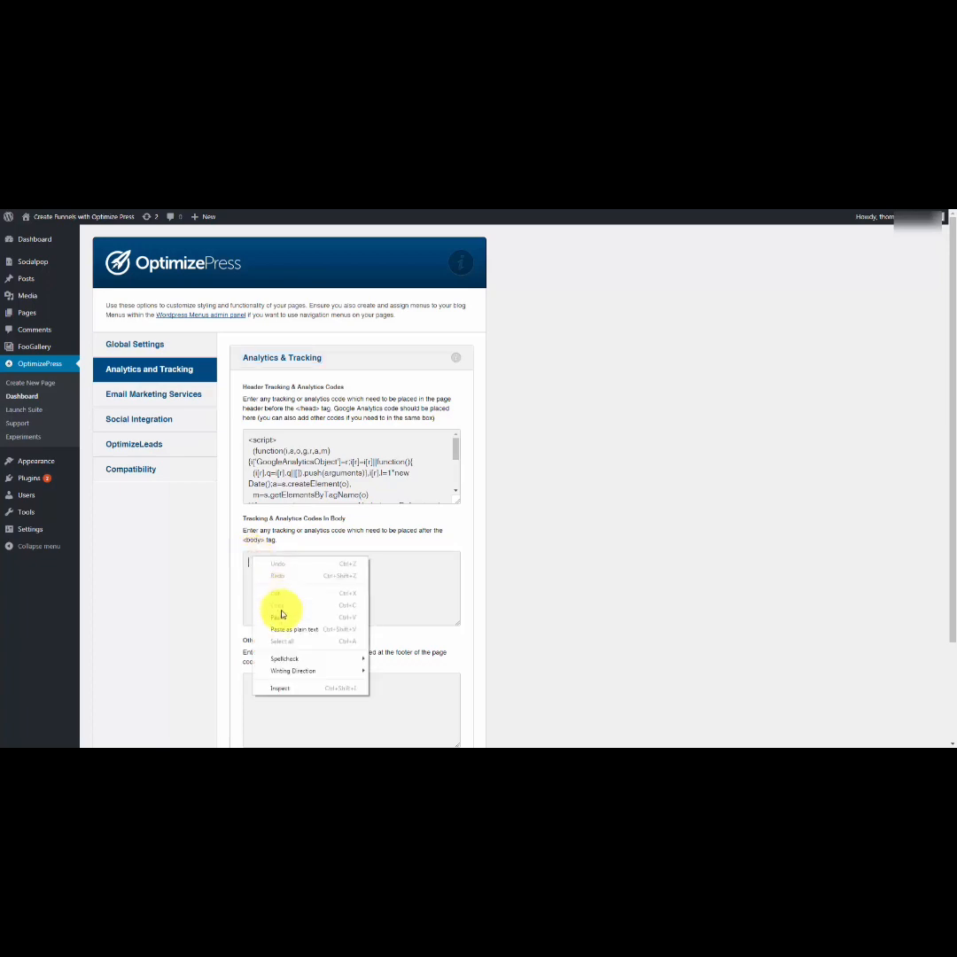
{"action": "left_click", "coordinate": [279, 613]}
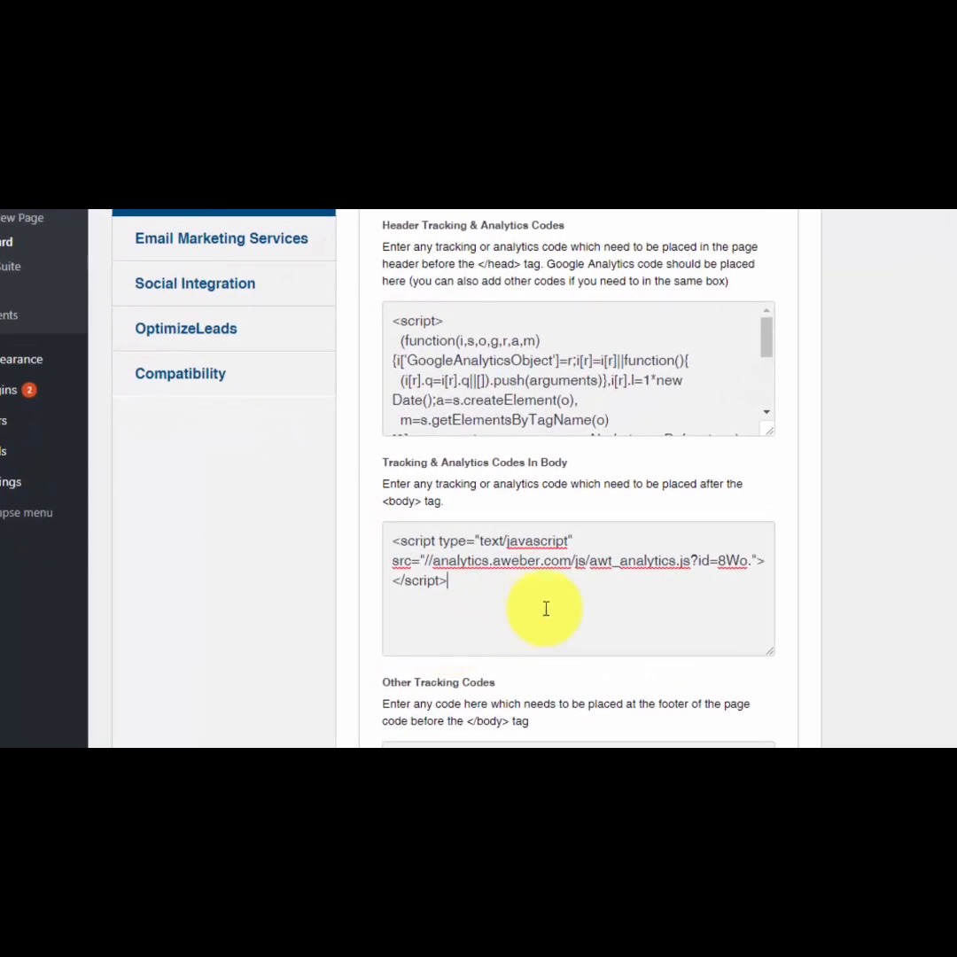
{"action": "scroll", "coordinate": [573, 602], "scroll_direction": "down", "scroll_amount": 3}
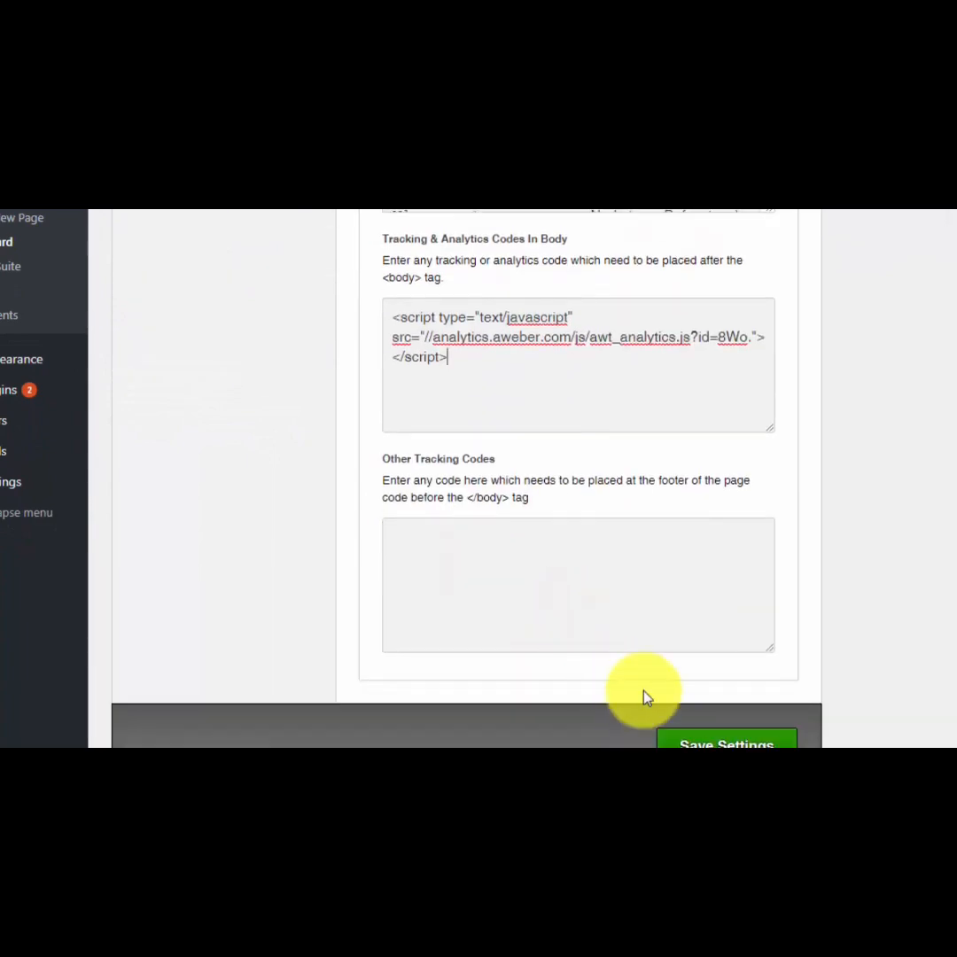
{"action": "left_click", "coordinate": [701, 740]}
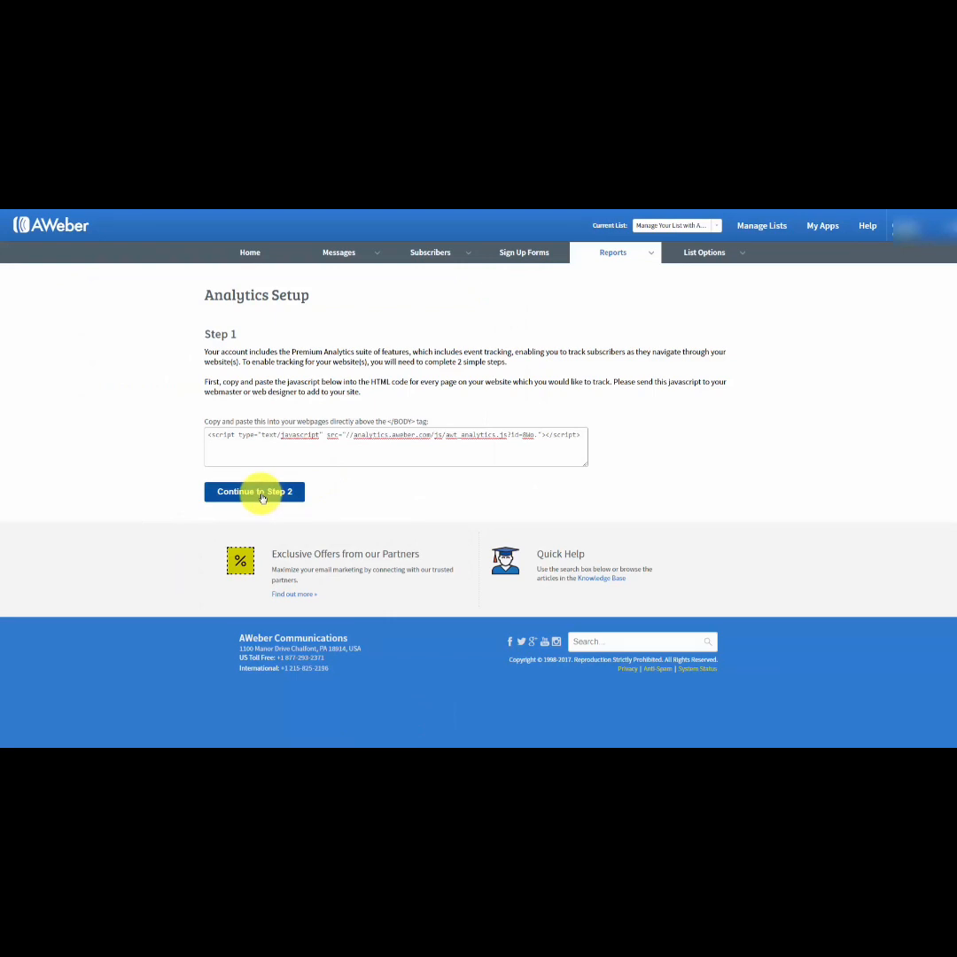
Continue to step 2 of the AWeber analytics setup and review the event tracking, sale tracking and ignored parameter settings.
{"action": "left_click", "coordinate": [263, 494]}
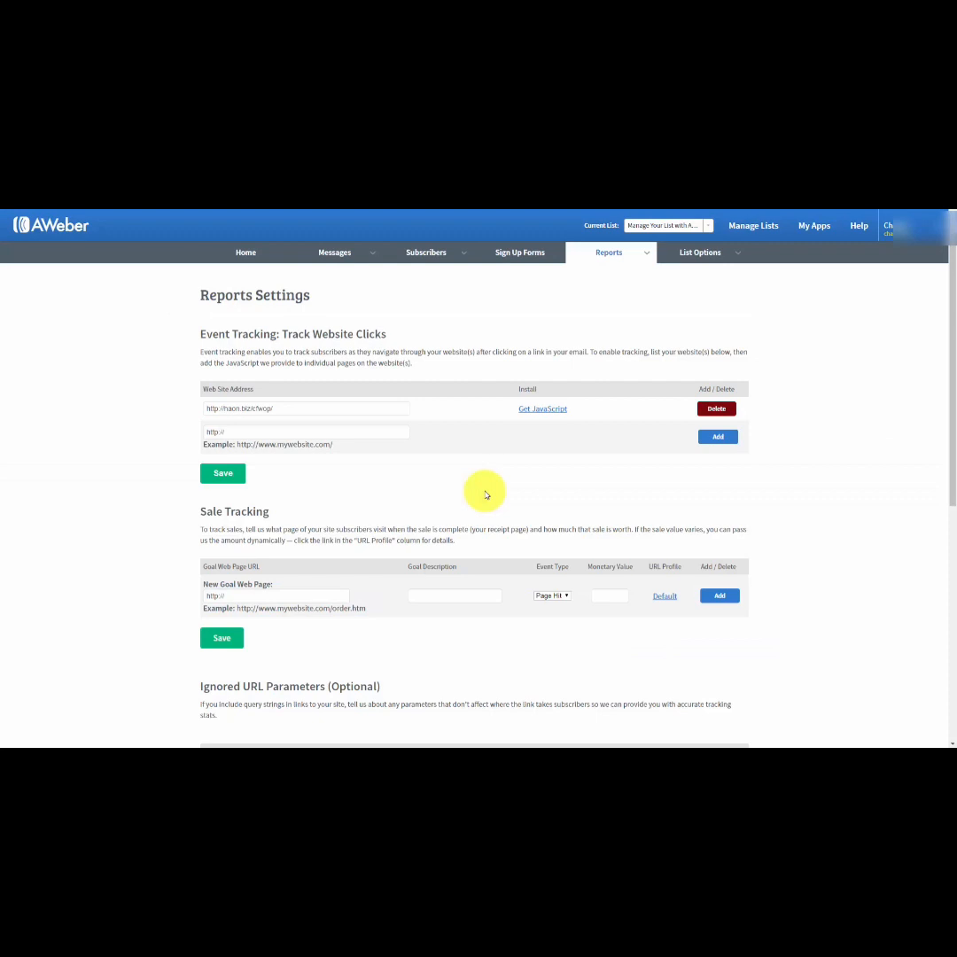
{"action": "scroll", "coordinate": [719, 423], "scroll_direction": "down", "scroll_amount": 1}
{"action": "scroll", "coordinate": [719, 424], "scroll_direction": "up", "scroll_amount": 1}
{"action": "scroll", "coordinate": [699, 398], "scroll_direction": "down", "scroll_amount": 1}
{"action": "scroll", "coordinate": [664, 368], "scroll_direction": "up", "scroll_amount": 1}
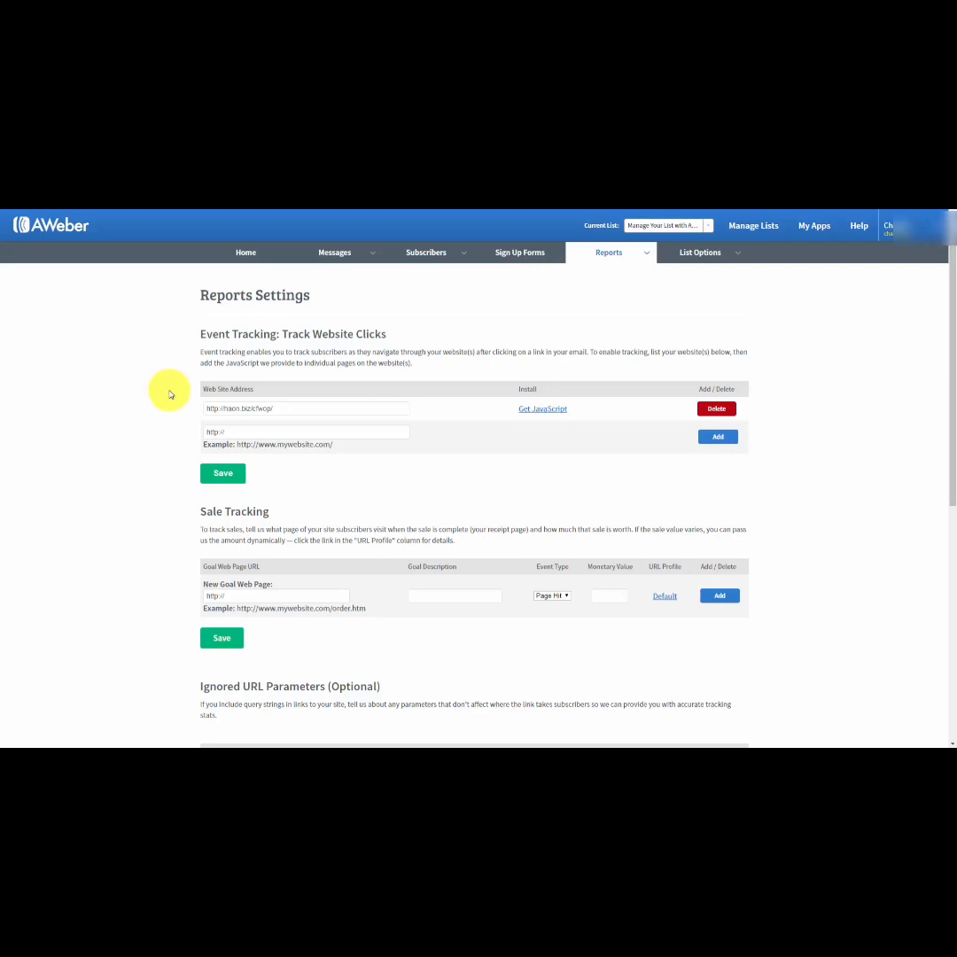
{"action": "scroll", "coordinate": [171, 396], "scroll_direction": "down", "scroll_amount": 1}
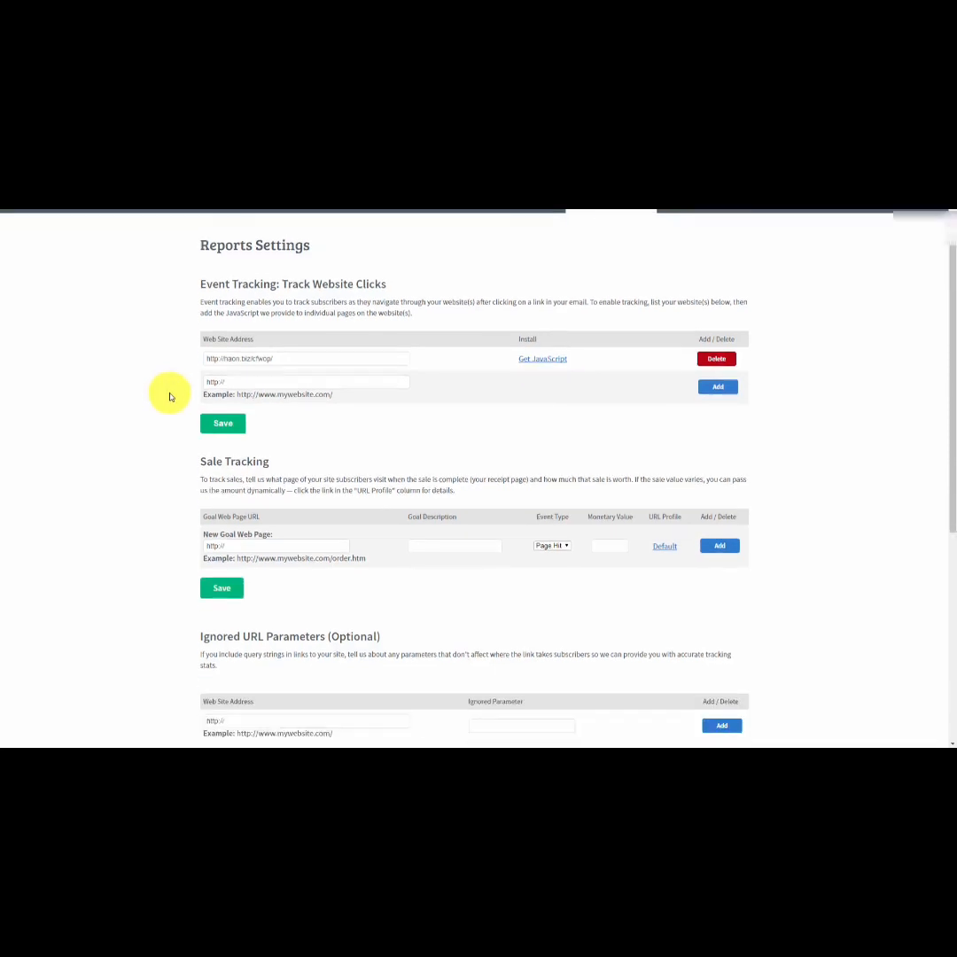
{"action": "scroll", "coordinate": [171, 395], "scroll_direction": "down", "scroll_amount": 1}
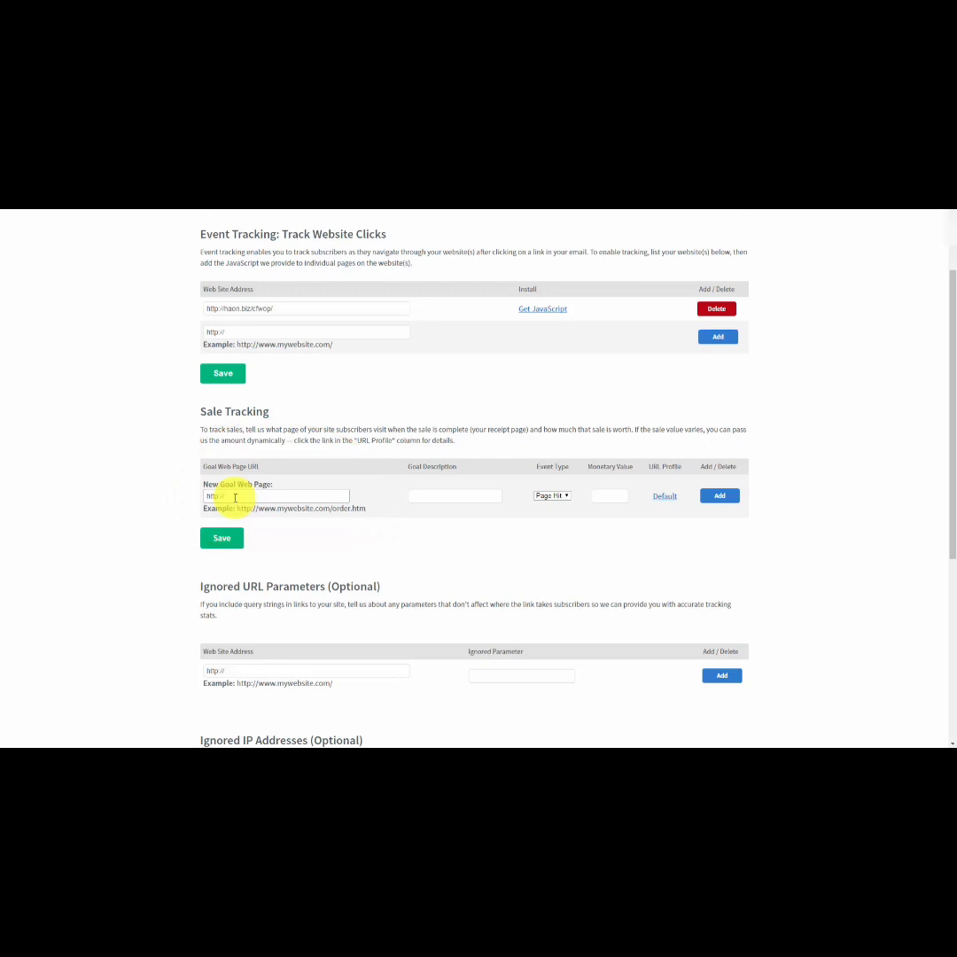
{"action": "left_click", "coordinate": [430, 496]}
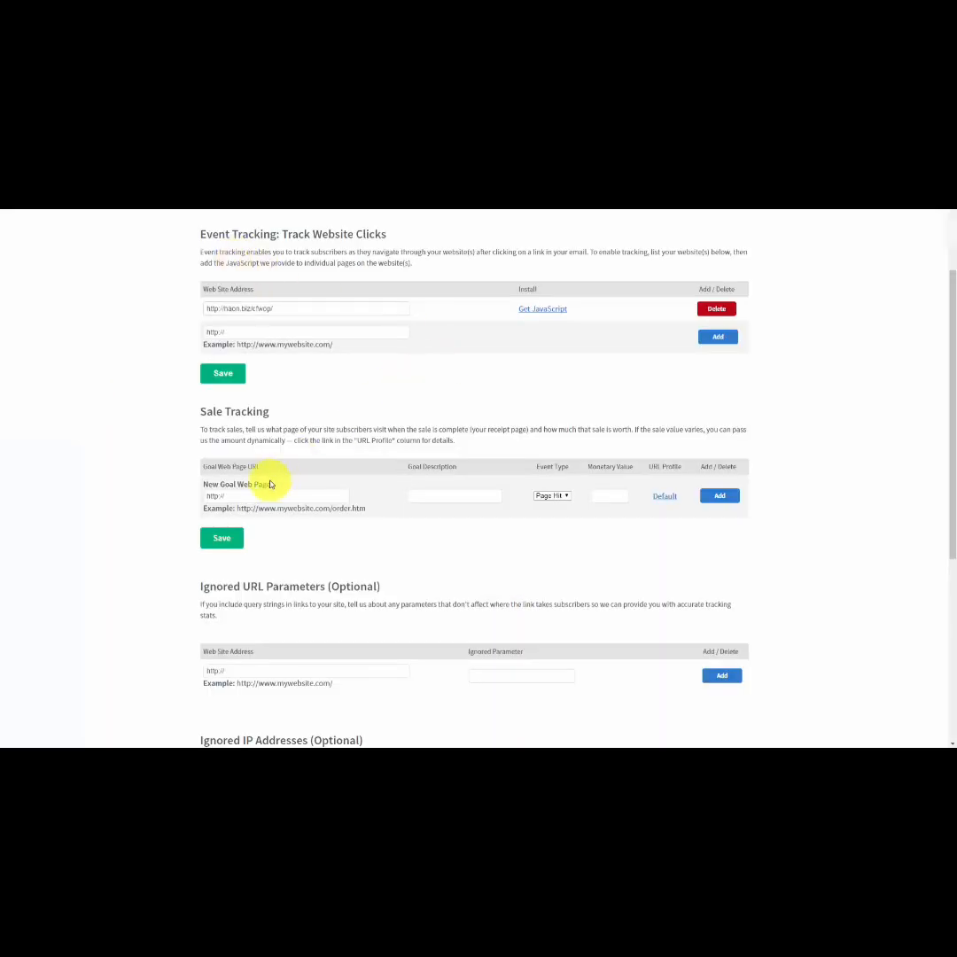
{"action": "left_click_drag", "start_coordinate": [248, 493], "coordinate": [196, 499]}
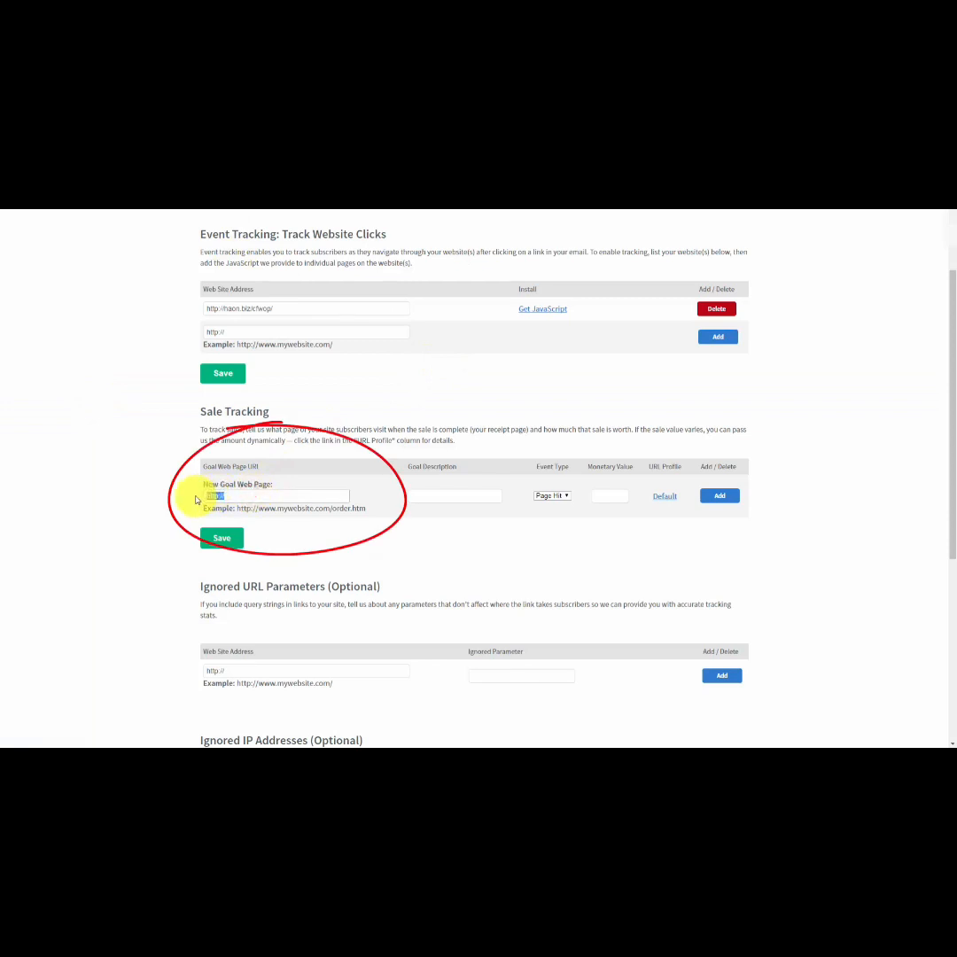
{"action": "type", "text": "https://haon.biz/cfwop/one-time-thank-you-page/"}
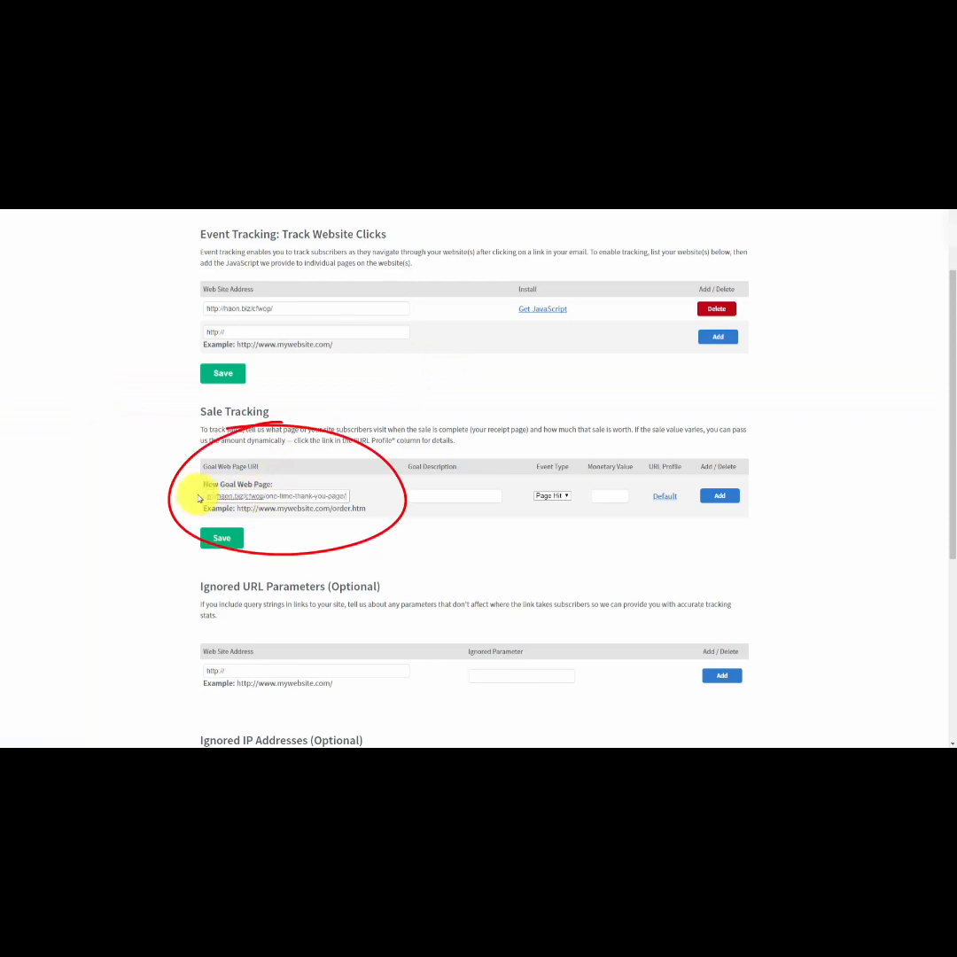
{"action": "left_click", "coordinate": [432, 494]}
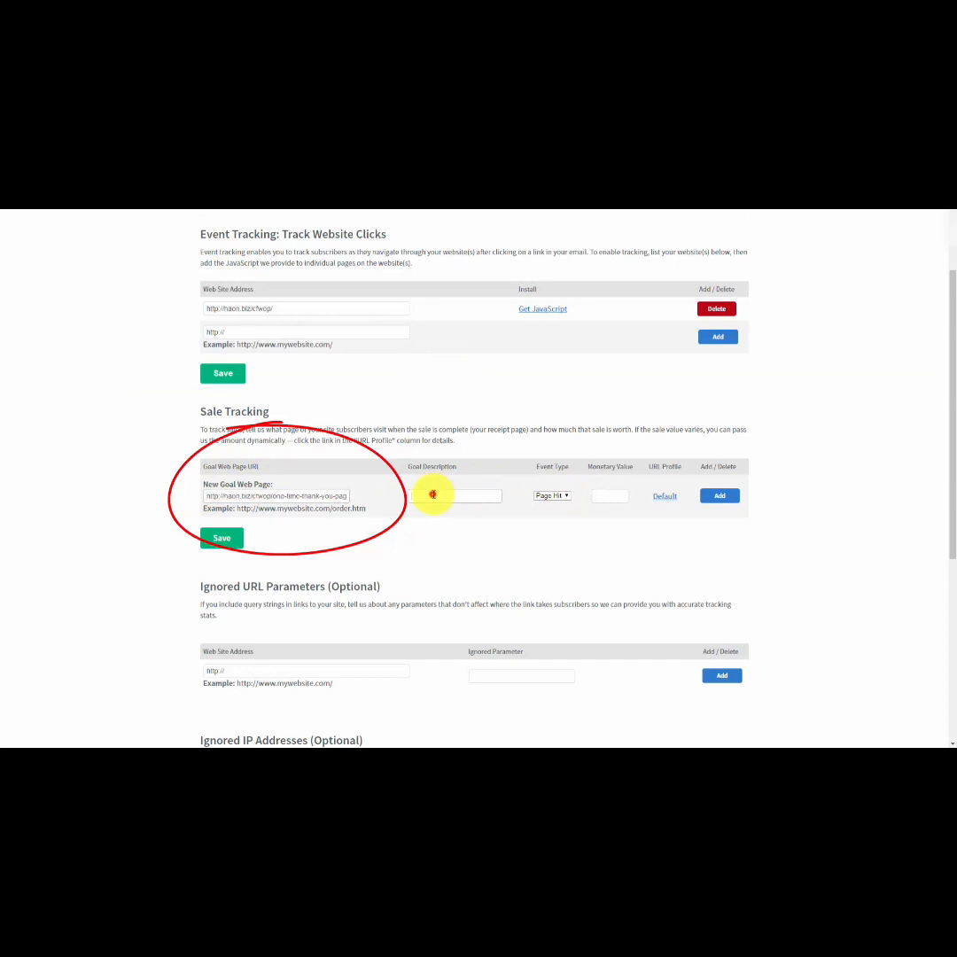
{"action": "type", "text": "Sale"}
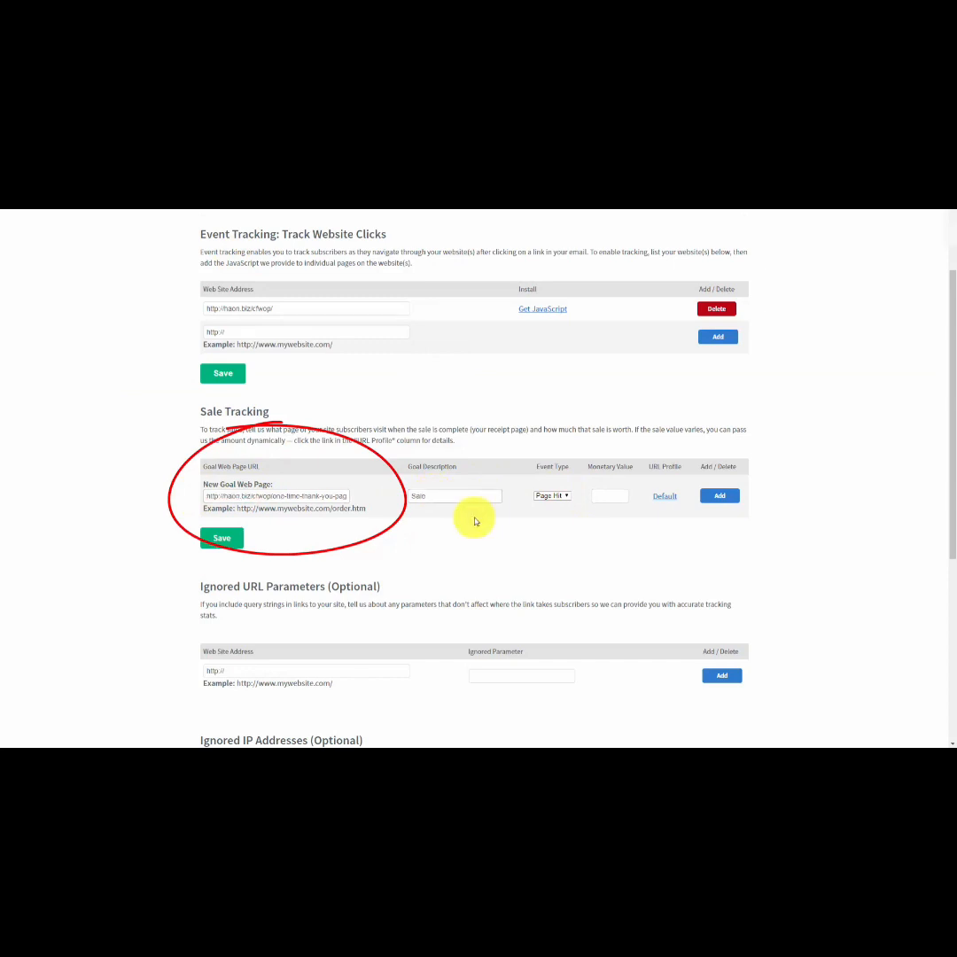
{"action": "left_click", "coordinate": [566, 497]}
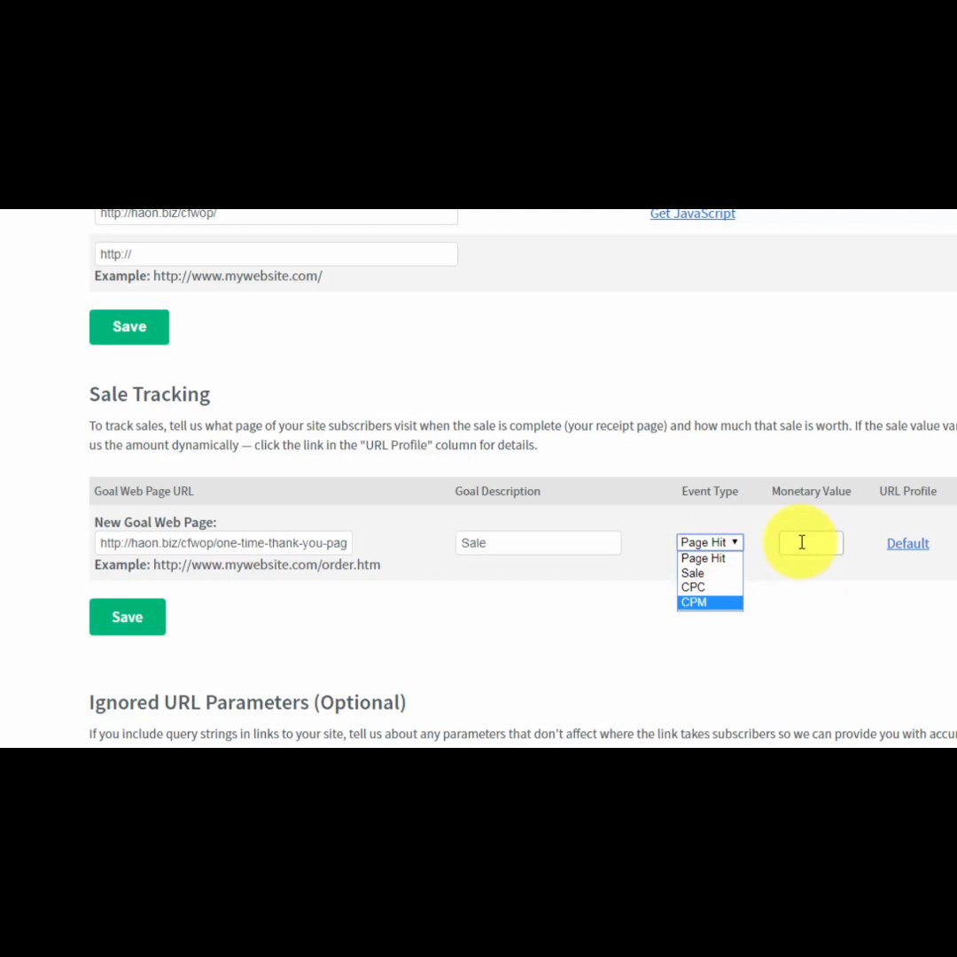
{"action": "left_click", "coordinate": [702, 573]}
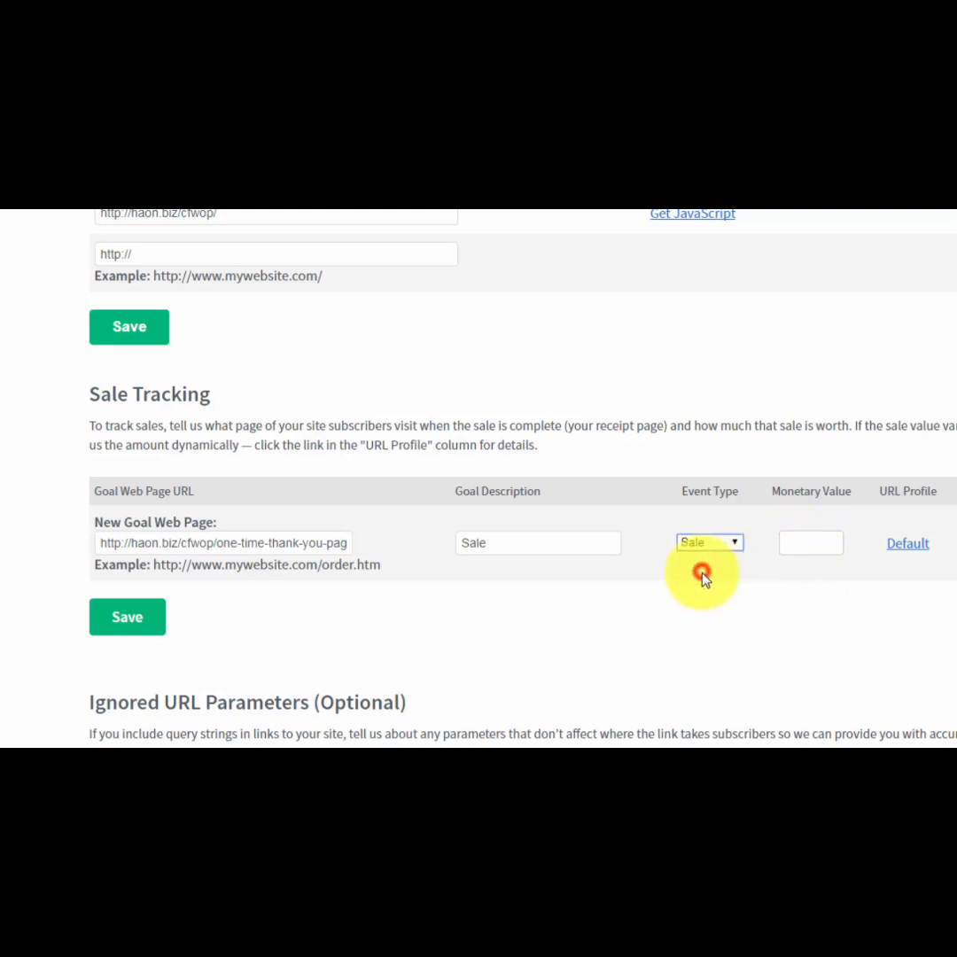
{"action": "left_click", "coordinate": [802, 539]}
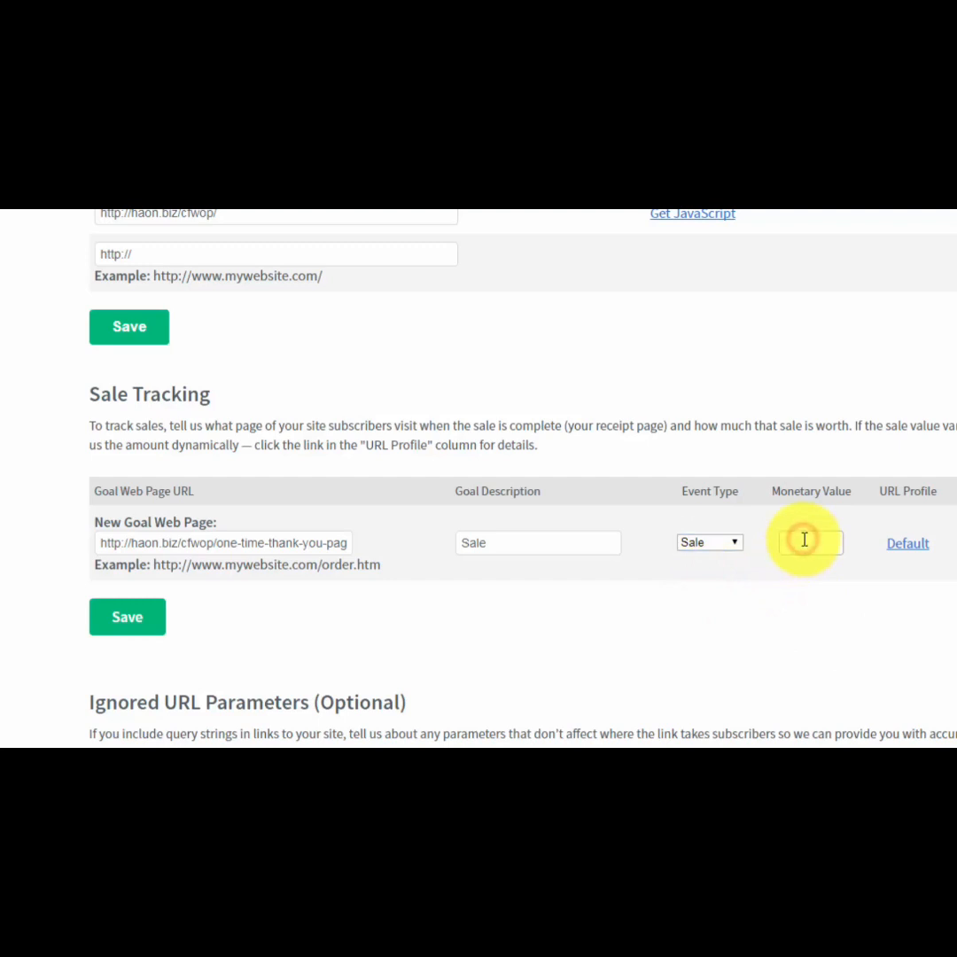
{"action": "type", "text": "7"}
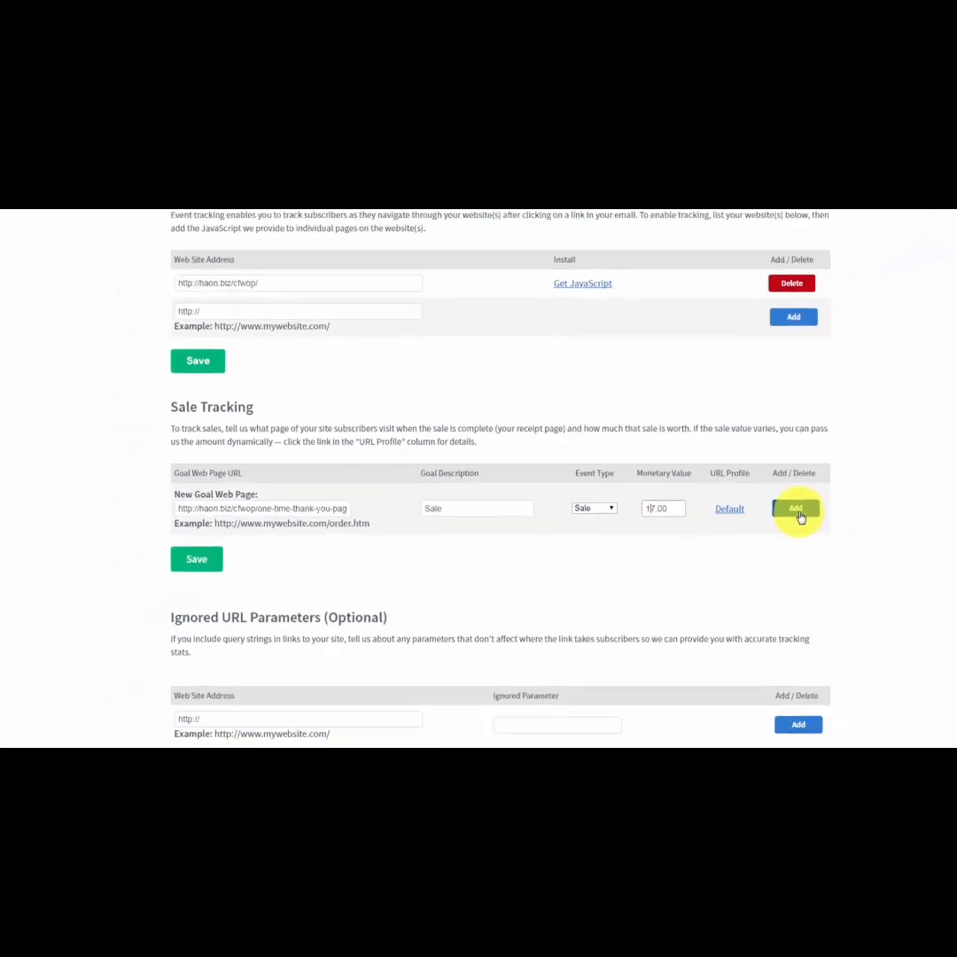
{"action": "left_click", "coordinate": [721, 498]}
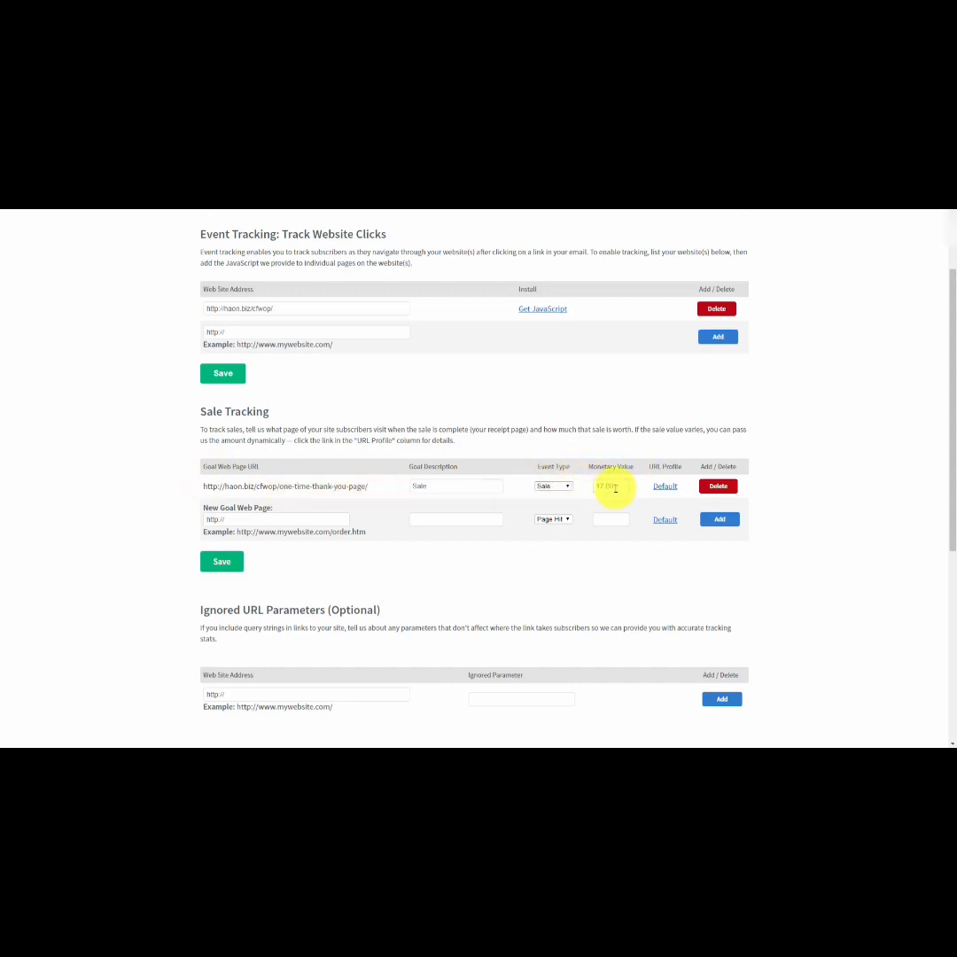
Add the account owner's own IP address to the ignored IP addresses for the analytics reports.
{"action": "scroll", "coordinate": [337, 484], "scroll_direction": "down", "scroll_amount": 3}
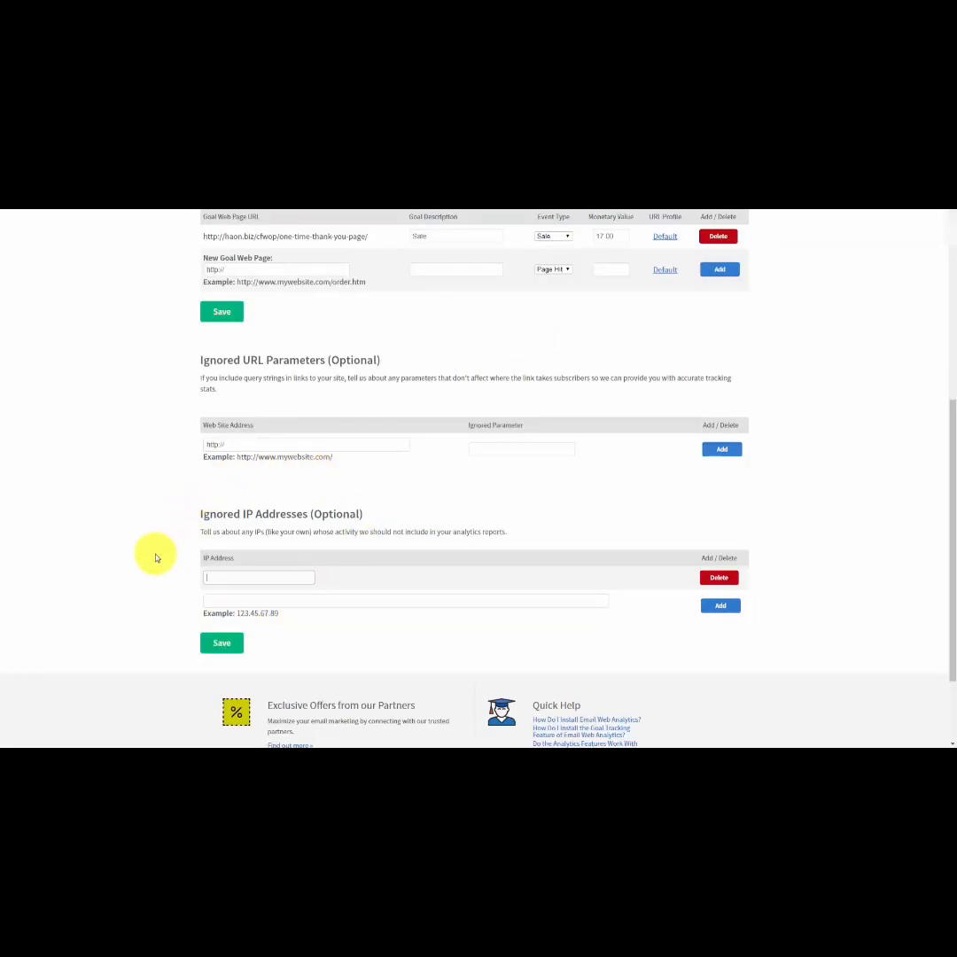
{"action": "left_click", "coordinate": [219, 576]}
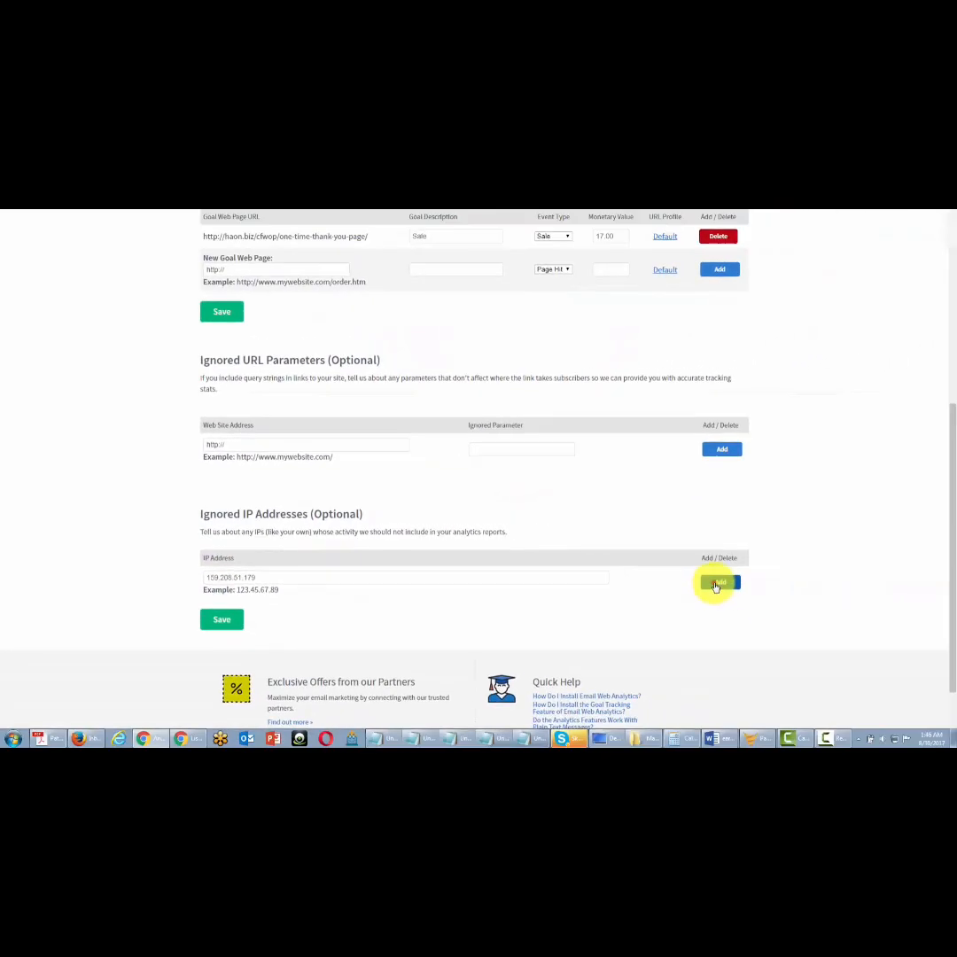
{"action": "left_click", "coordinate": [719, 582]}
{"action": "scroll", "coordinate": [700, 585], "scroll_direction": "down", "scroll_amount": 2}
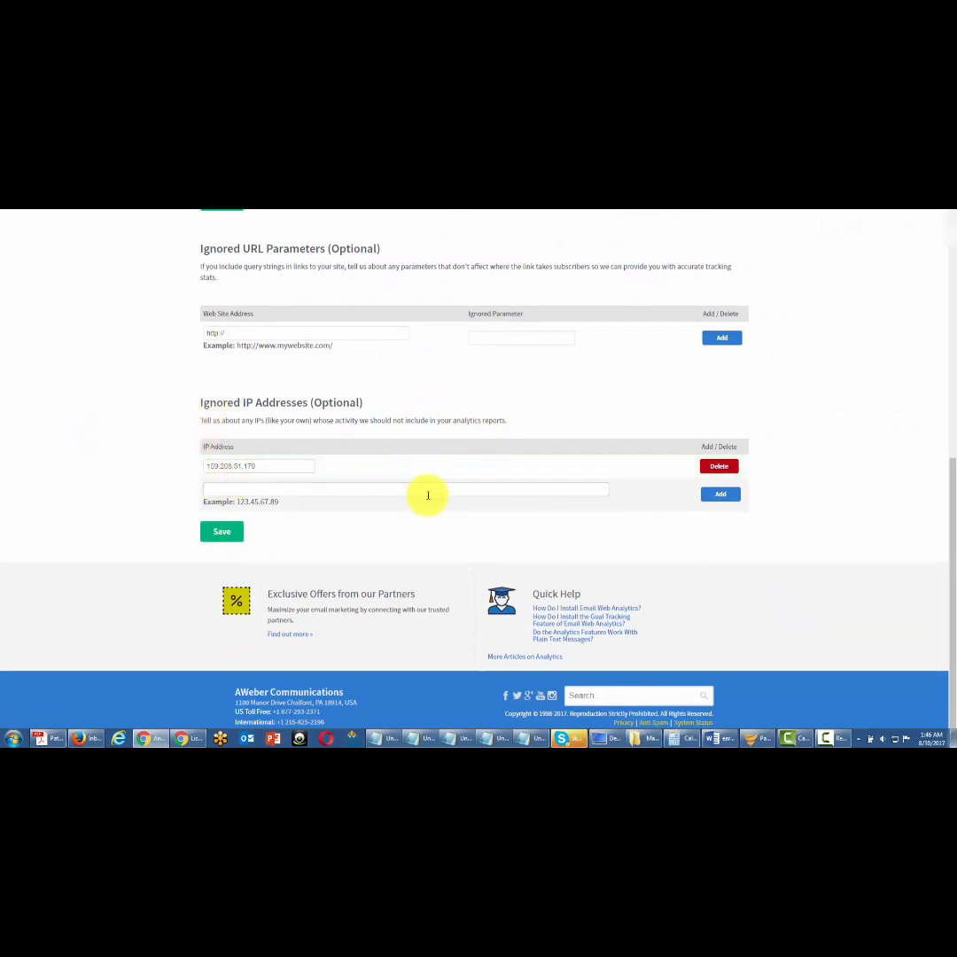
{"action": "scroll", "coordinate": [376, 478], "scroll_direction": "up", "scroll_amount": 1}
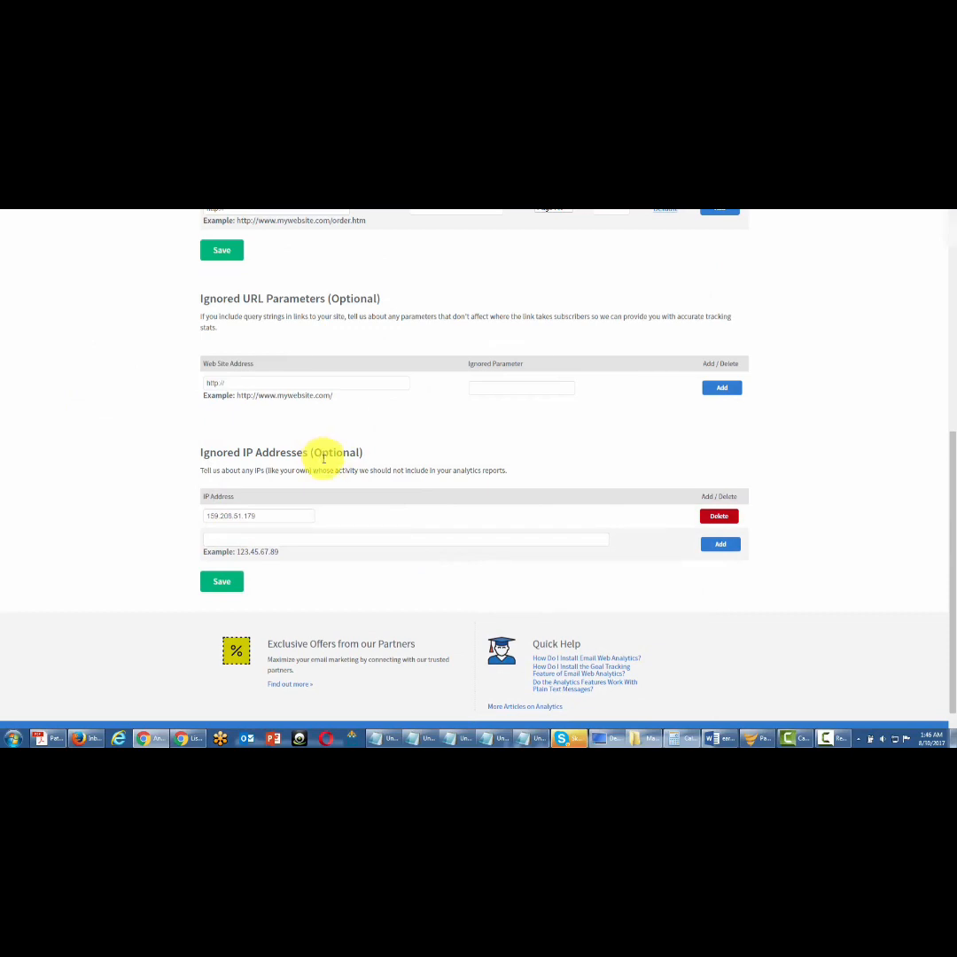
{"action": "scroll", "coordinate": [324, 457], "scroll_direction": "up", "scroll_amount": 2}
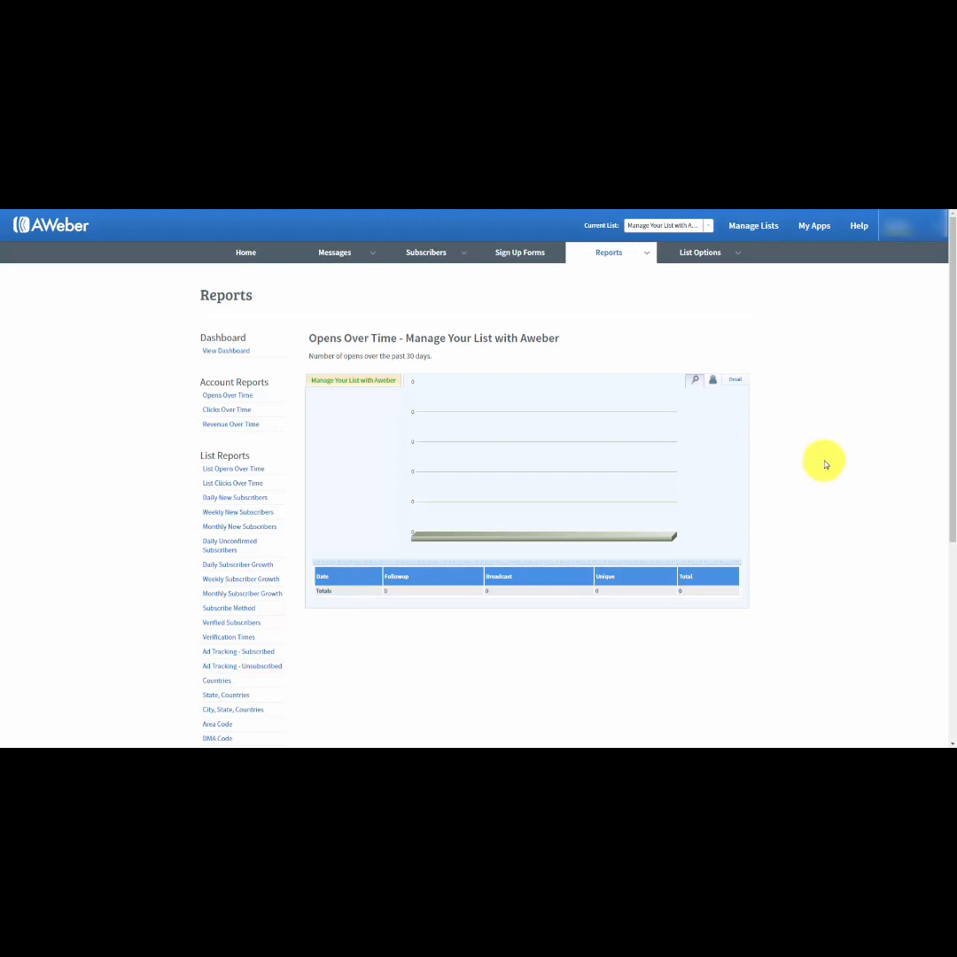
View the list's opens over time report with its leads and detail displays, and the account's revenue over time report.
{"action": "mouse_move", "coordinate": [645, 255]}
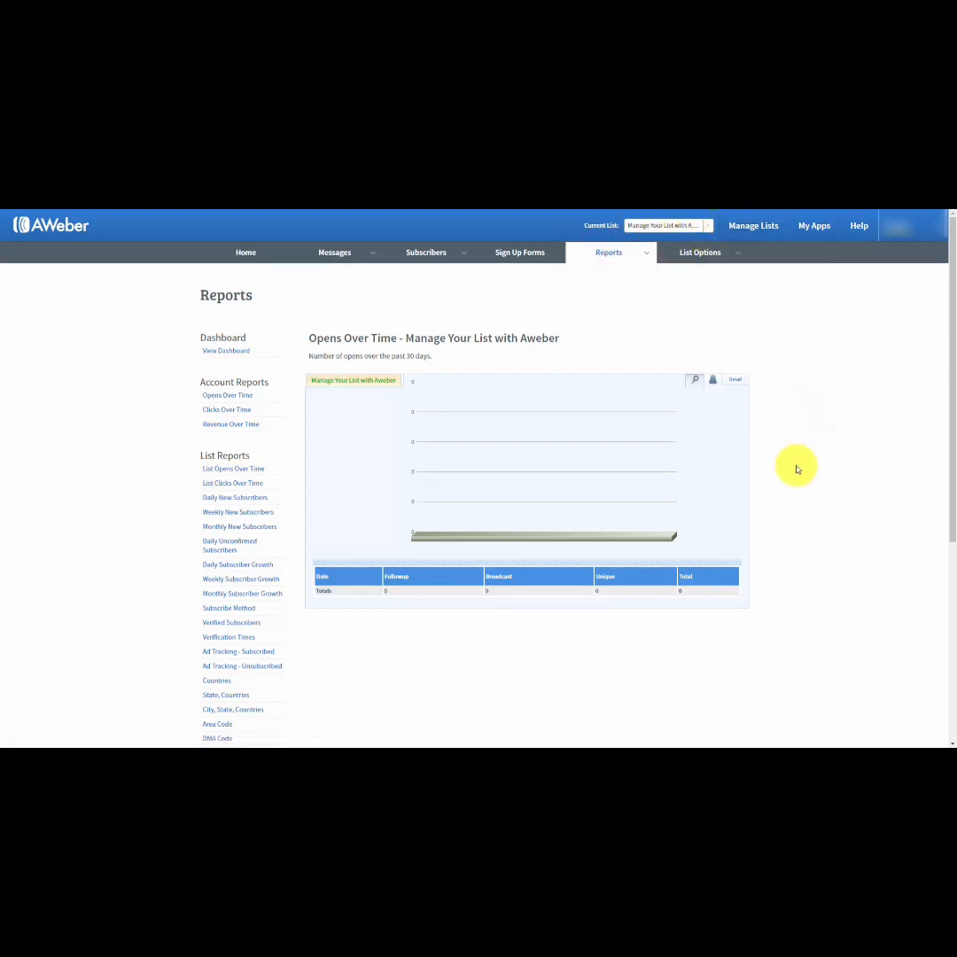
{"action": "left_click", "coordinate": [223, 472]}
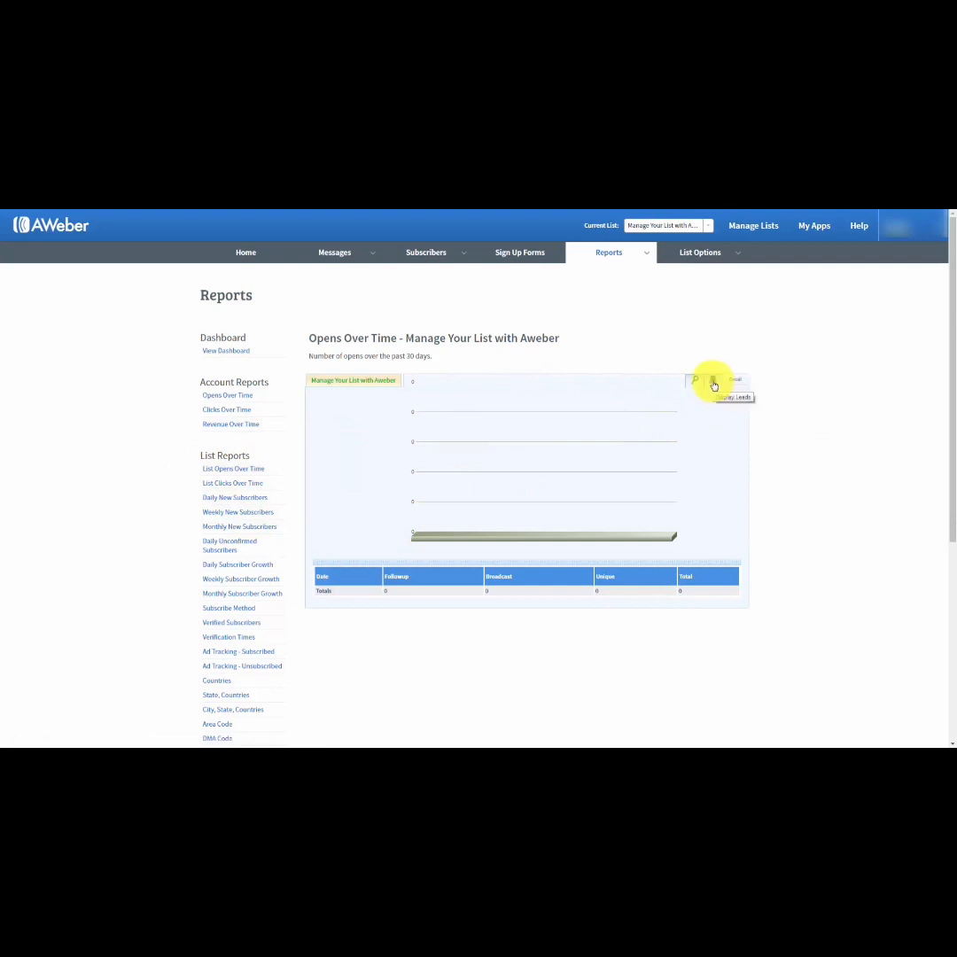
{"action": "left_click", "coordinate": [713, 385]}
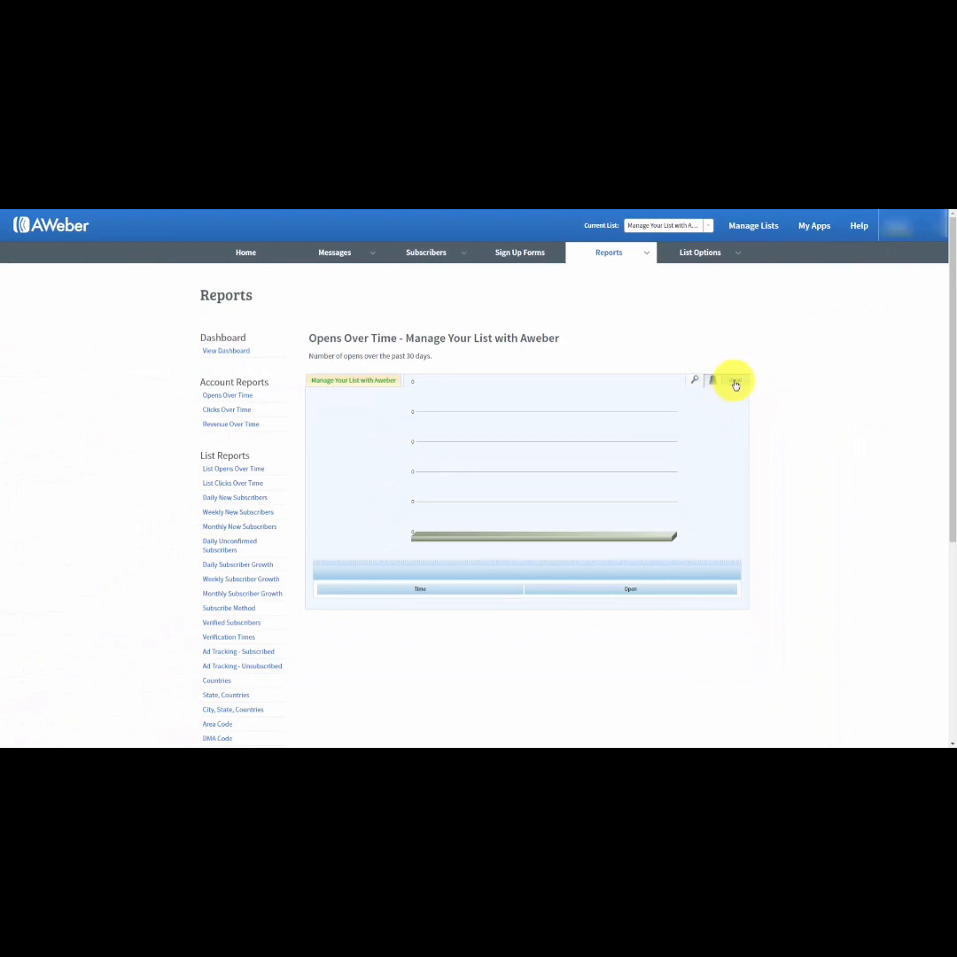
{"action": "left_click", "coordinate": [734, 382]}
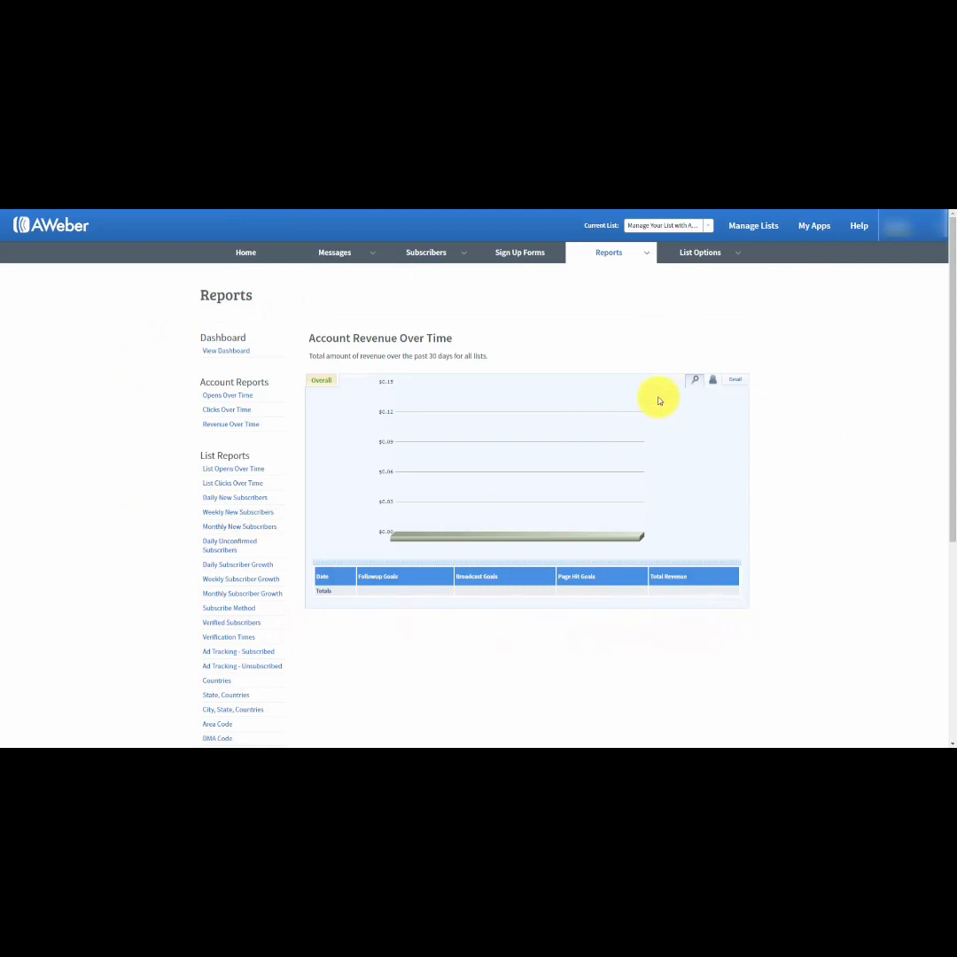
{"action": "left_click", "coordinate": [649, 255]}
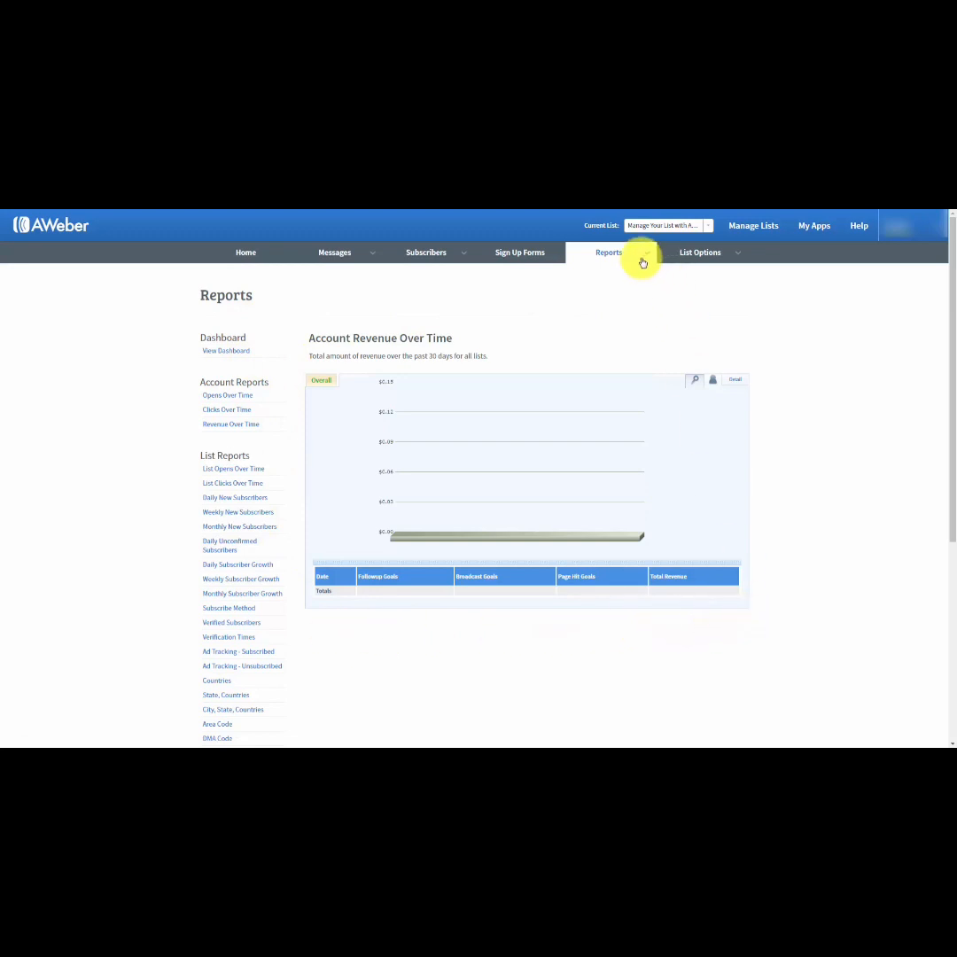
{"action": "mouse_move", "coordinate": [646, 259]}
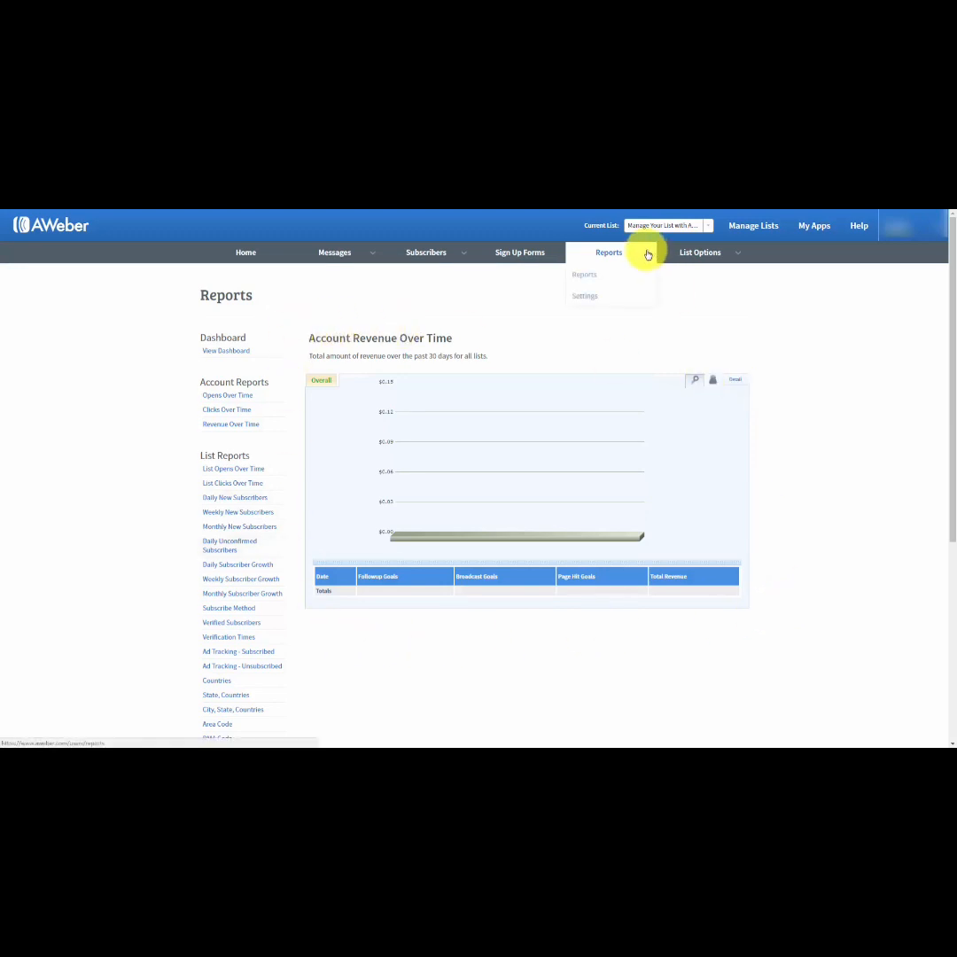
{"action": "left_click", "coordinate": [586, 298]}
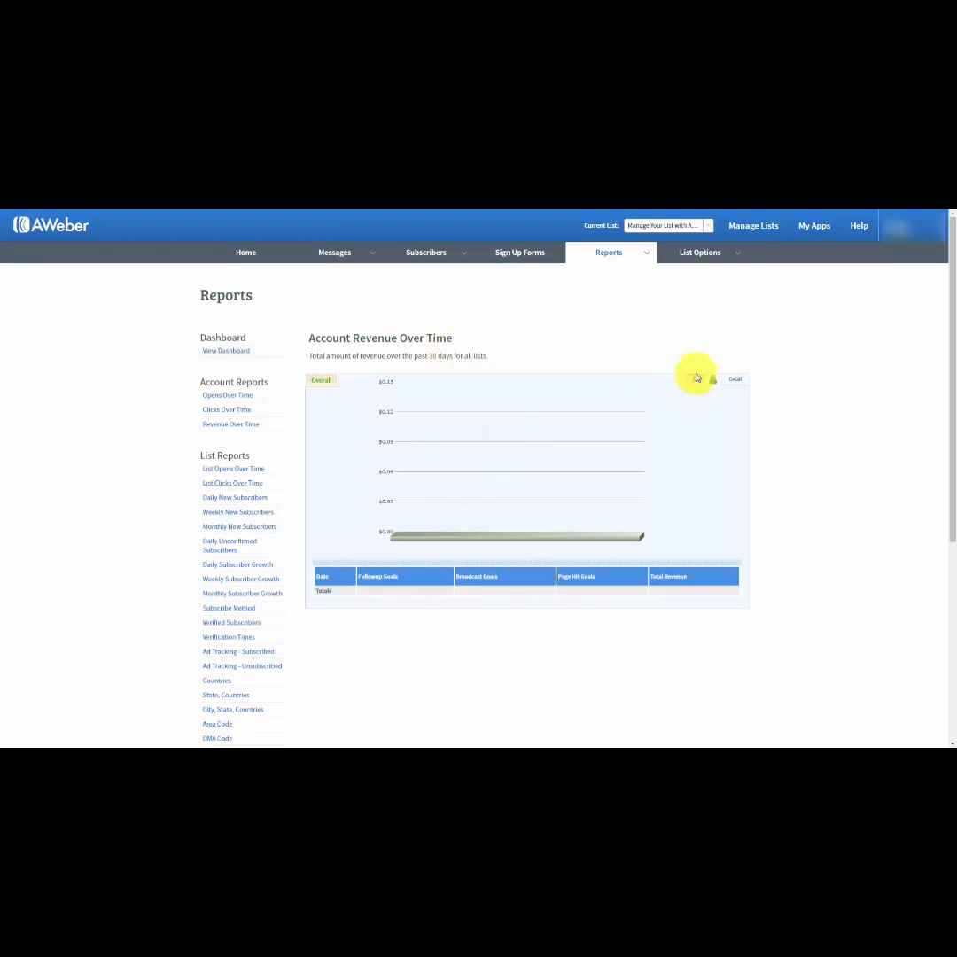
{"action": "mouse_move", "coordinate": [570, 256]}
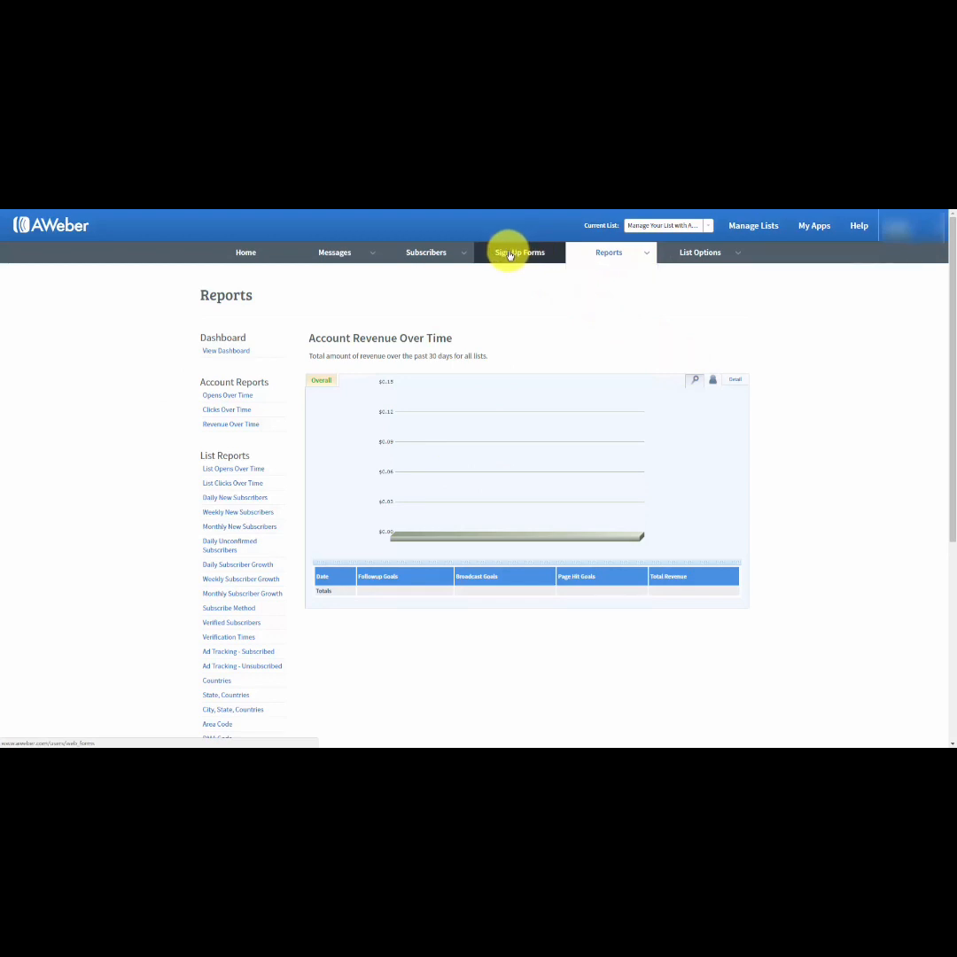
Create the list's first sign up form and choose the Basic template from the Popular templates.
{"action": "left_click", "coordinate": [510, 254]}
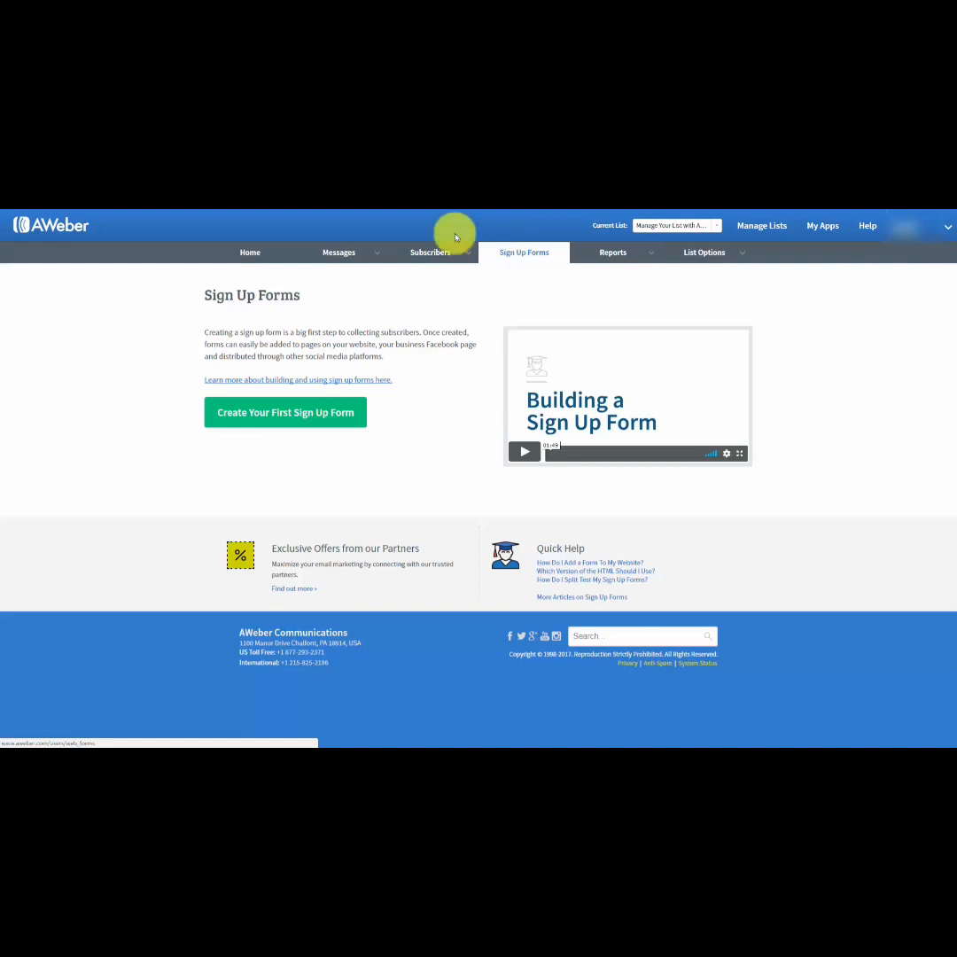
{"action": "left_click", "coordinate": [276, 418]}
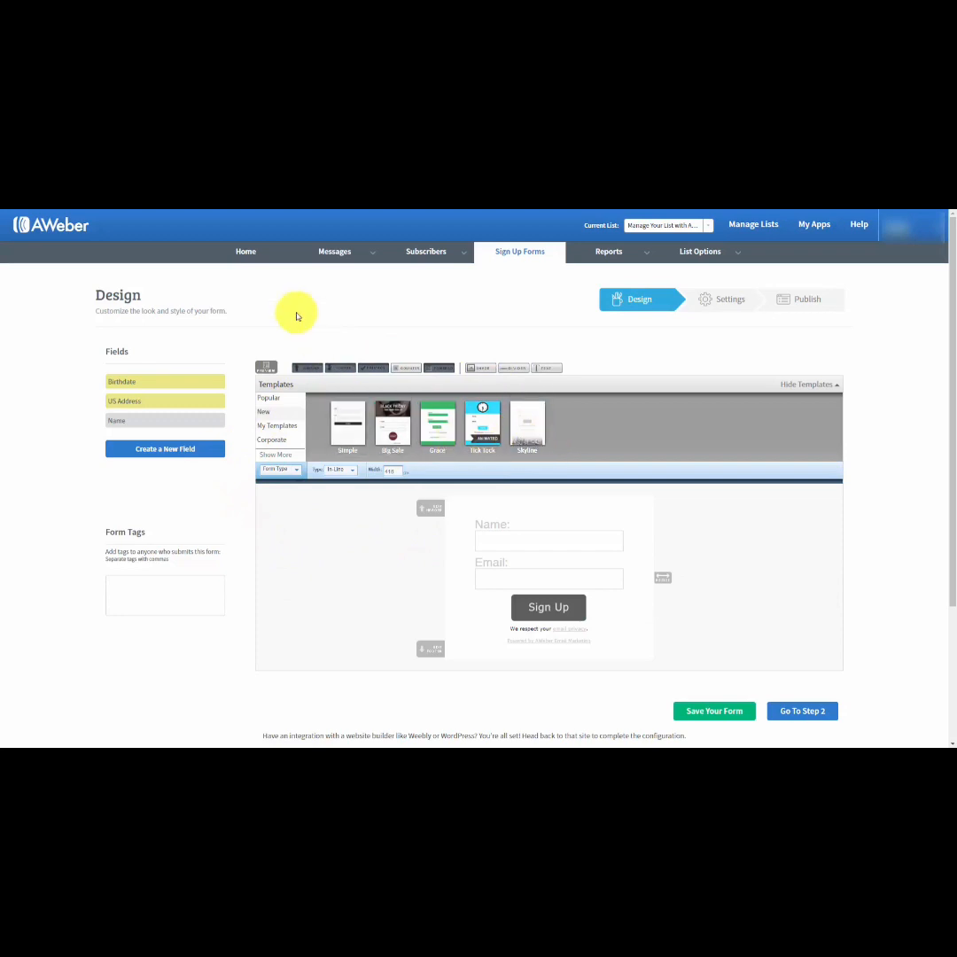
{"action": "left_click", "coordinate": [270, 399]}
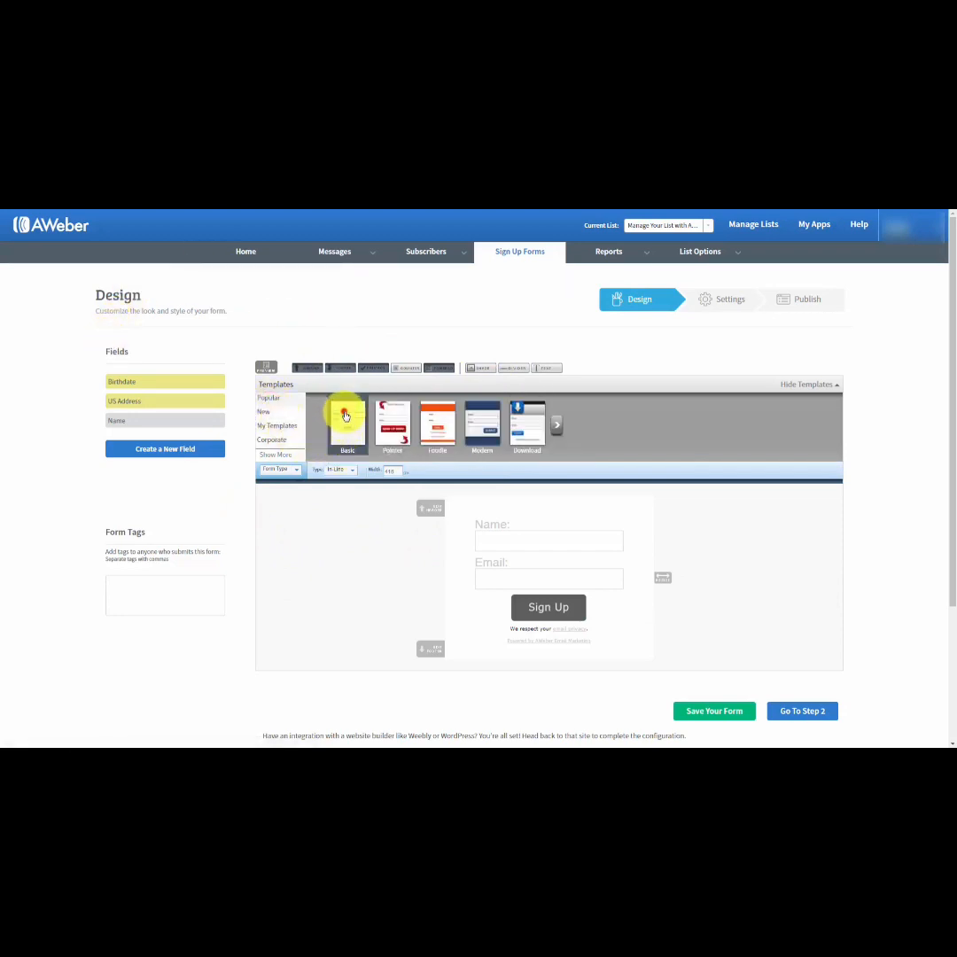
{"action": "left_click", "coordinate": [346, 415]}
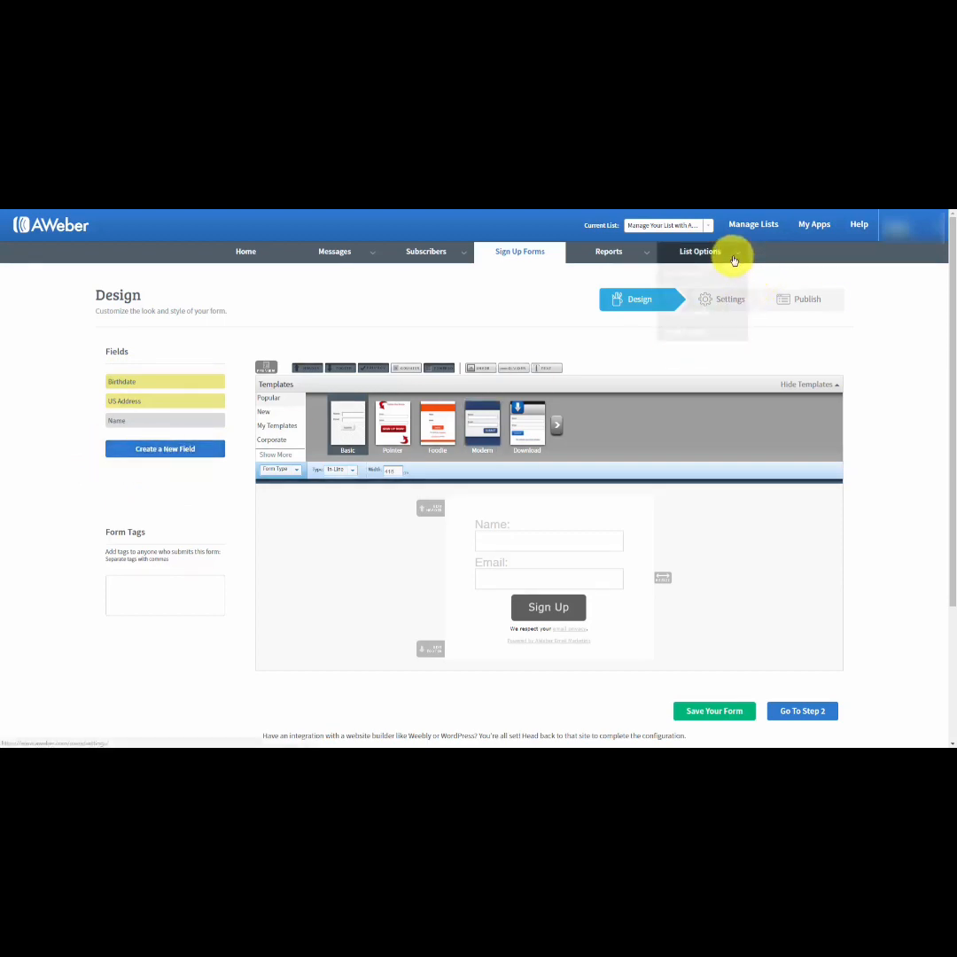
{"action": "mouse_move", "coordinate": [733, 260]}
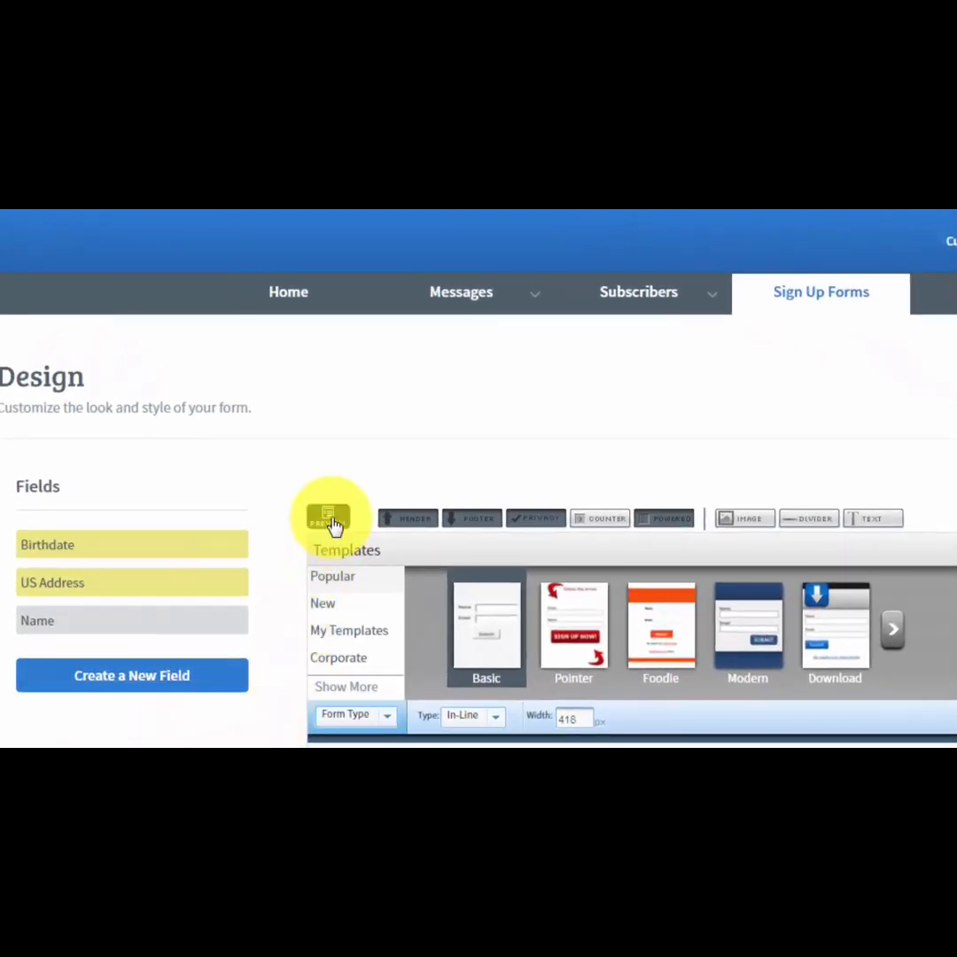
{"action": "left_click", "coordinate": [331, 524]}
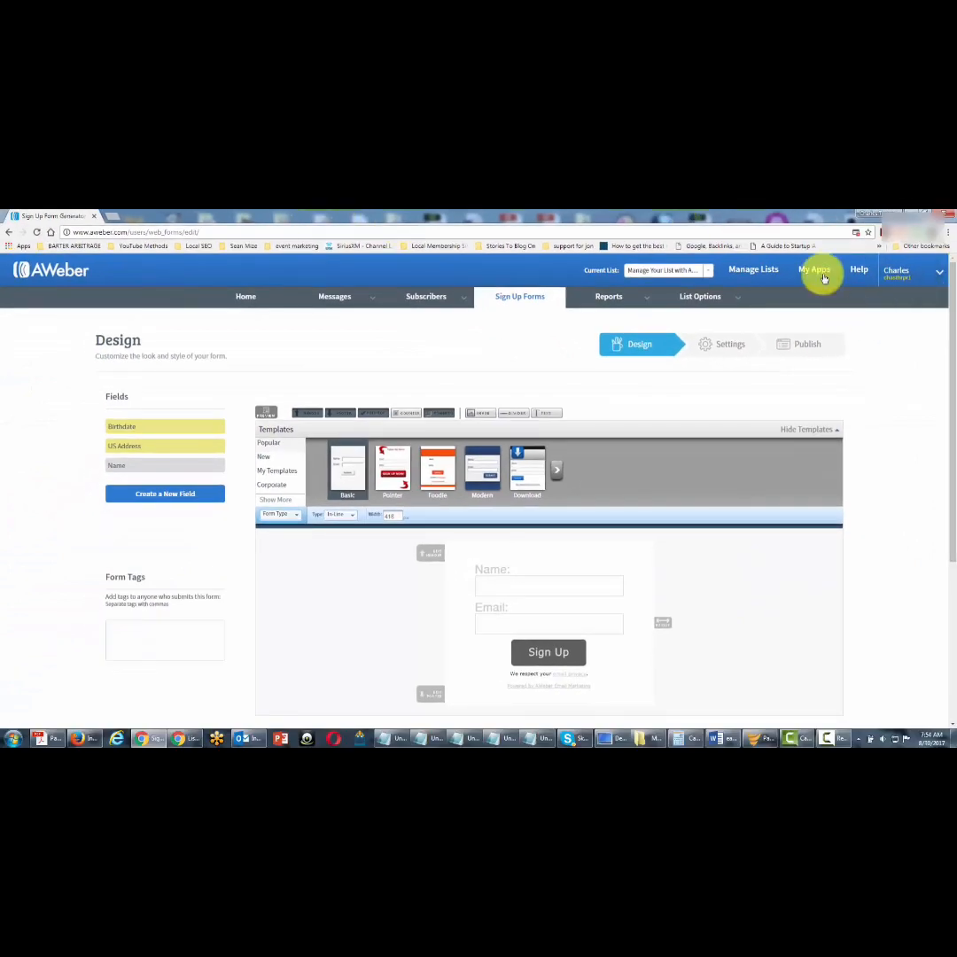
{"action": "left_click", "coordinate": [856, 233]}
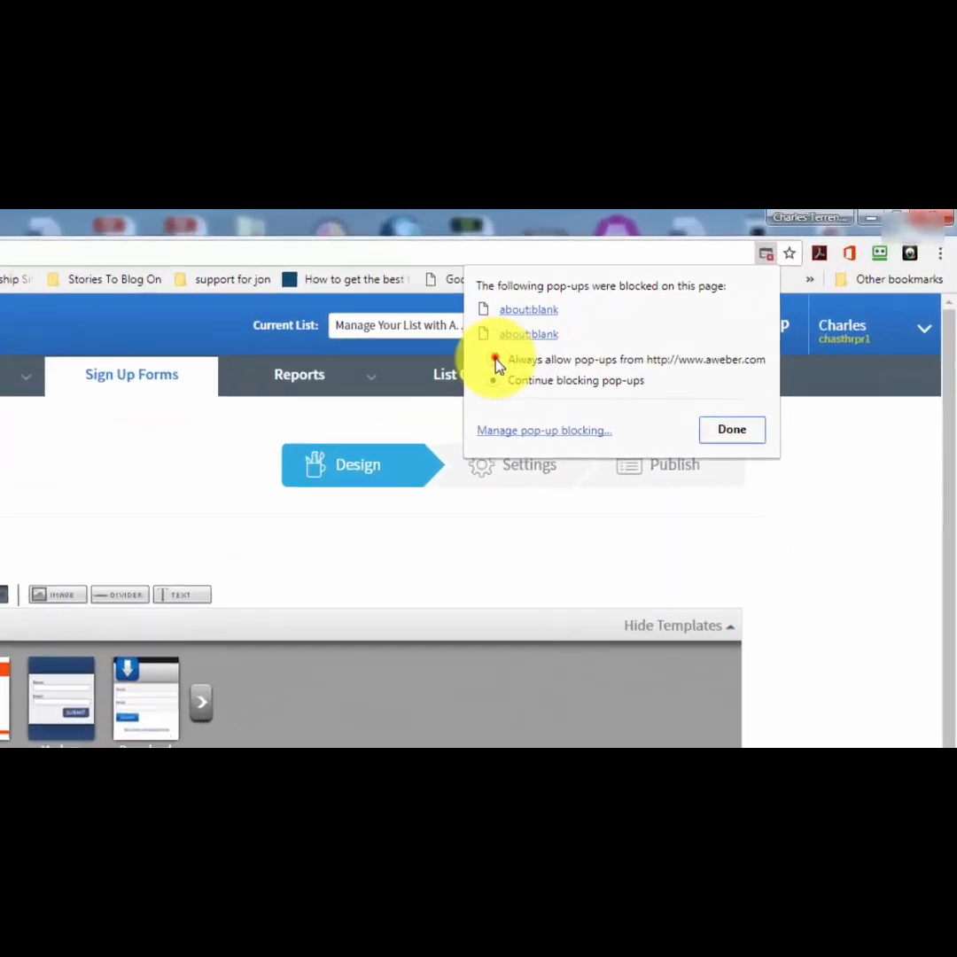
{"action": "left_click", "coordinate": [713, 289]}
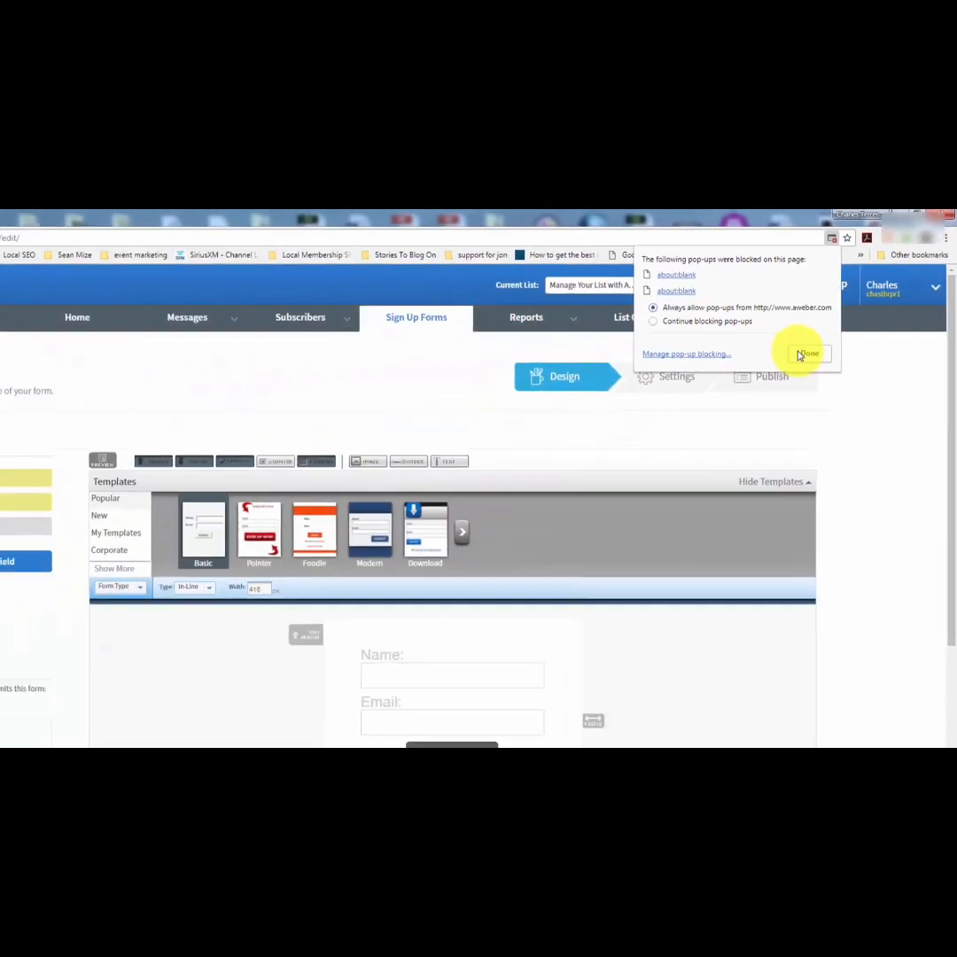
{"action": "left_click", "coordinate": [625, 534]}
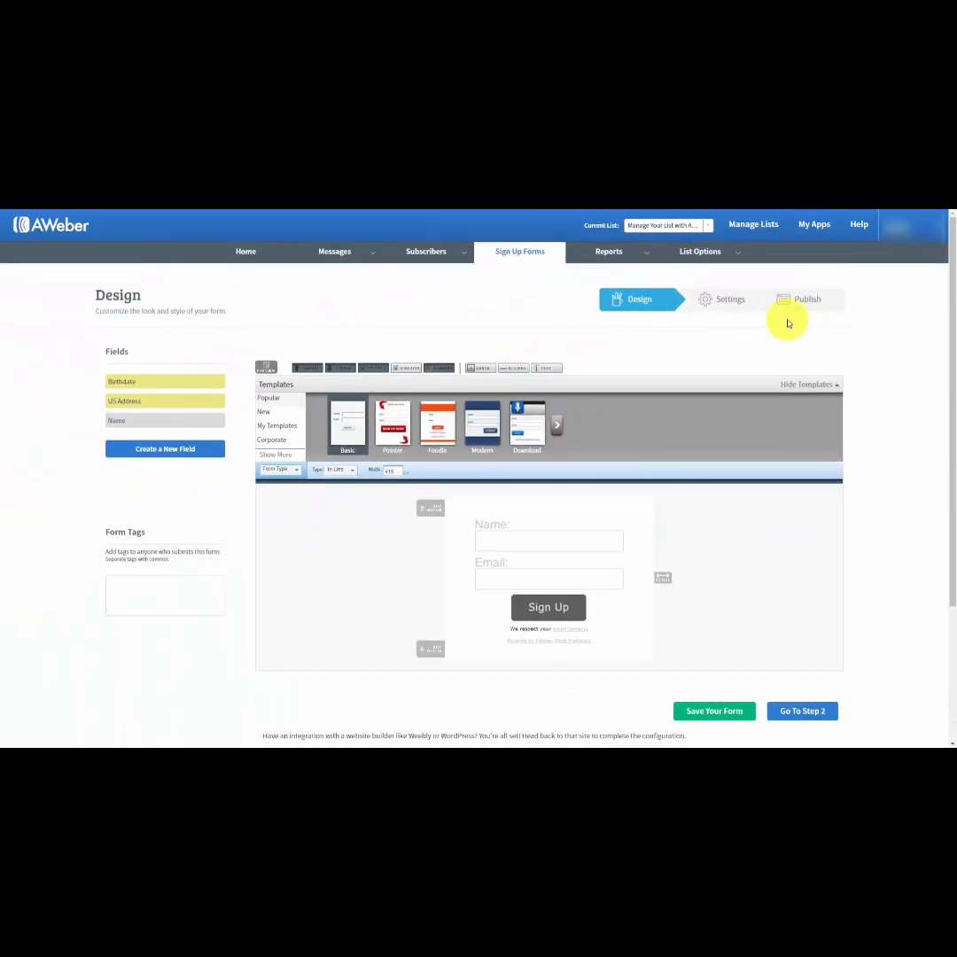
{"action": "left_click", "coordinate": [262, 372]}
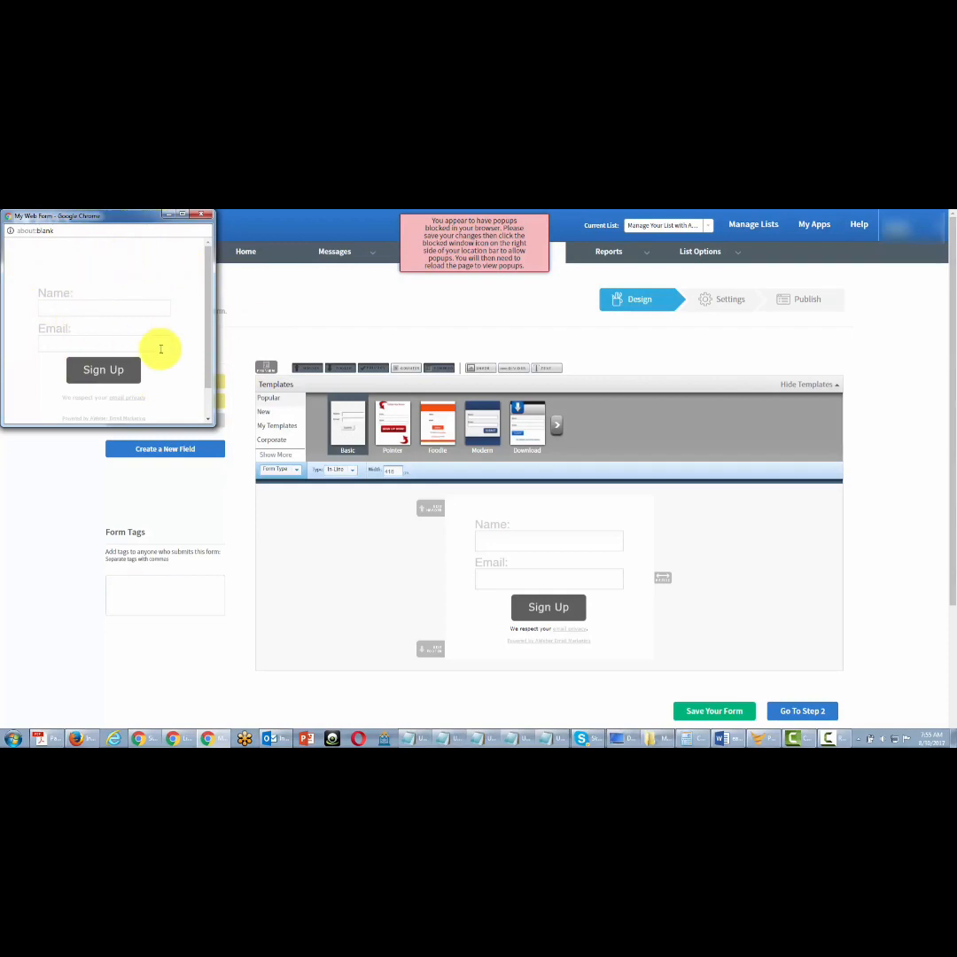
{"action": "left_click", "coordinate": [202, 214]}
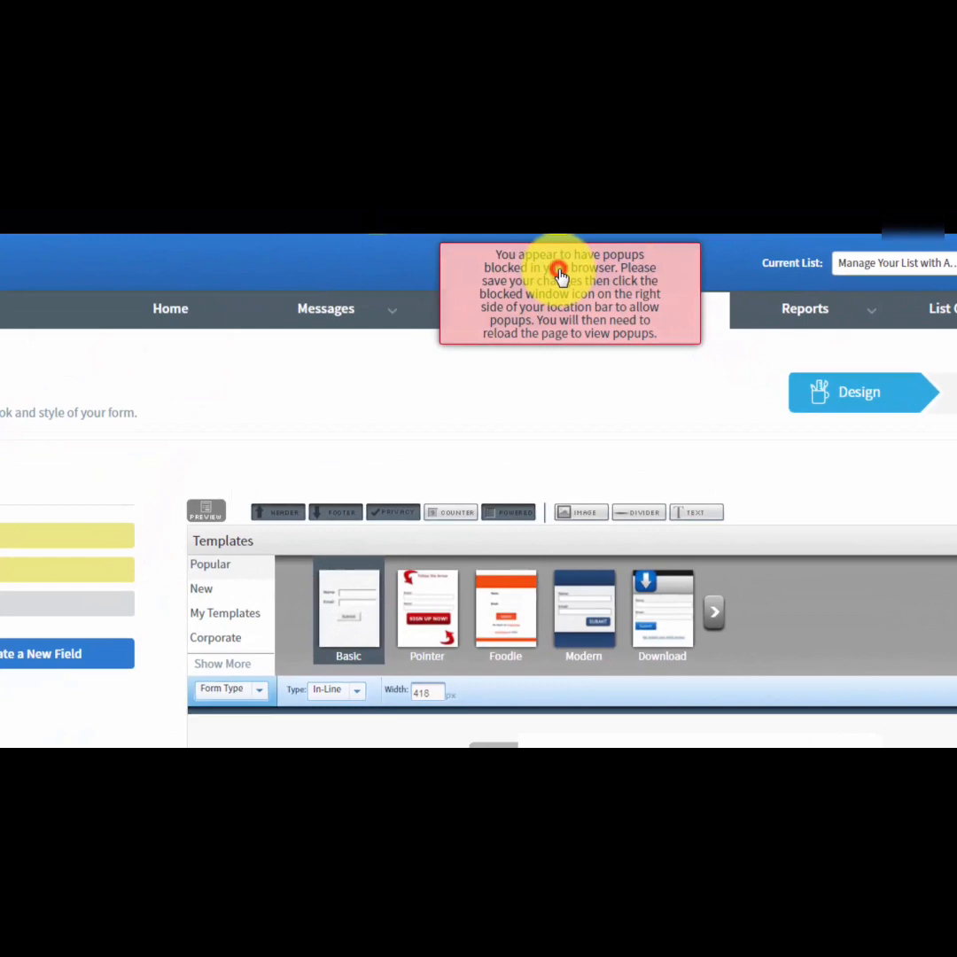
{"action": "left_click", "coordinate": [559, 275]}
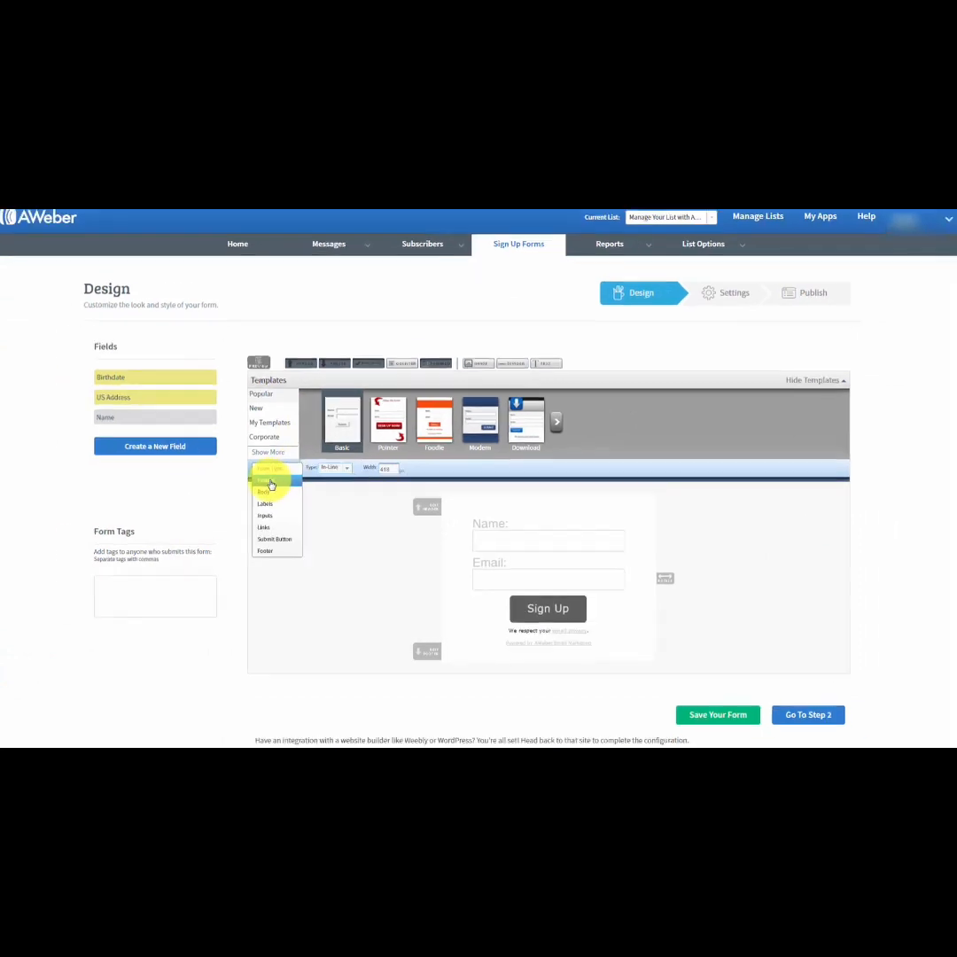
Examine the form's header styling with its advanced background image and padding options, and the body styling.
{"action": "left_click", "coordinate": [268, 481]}
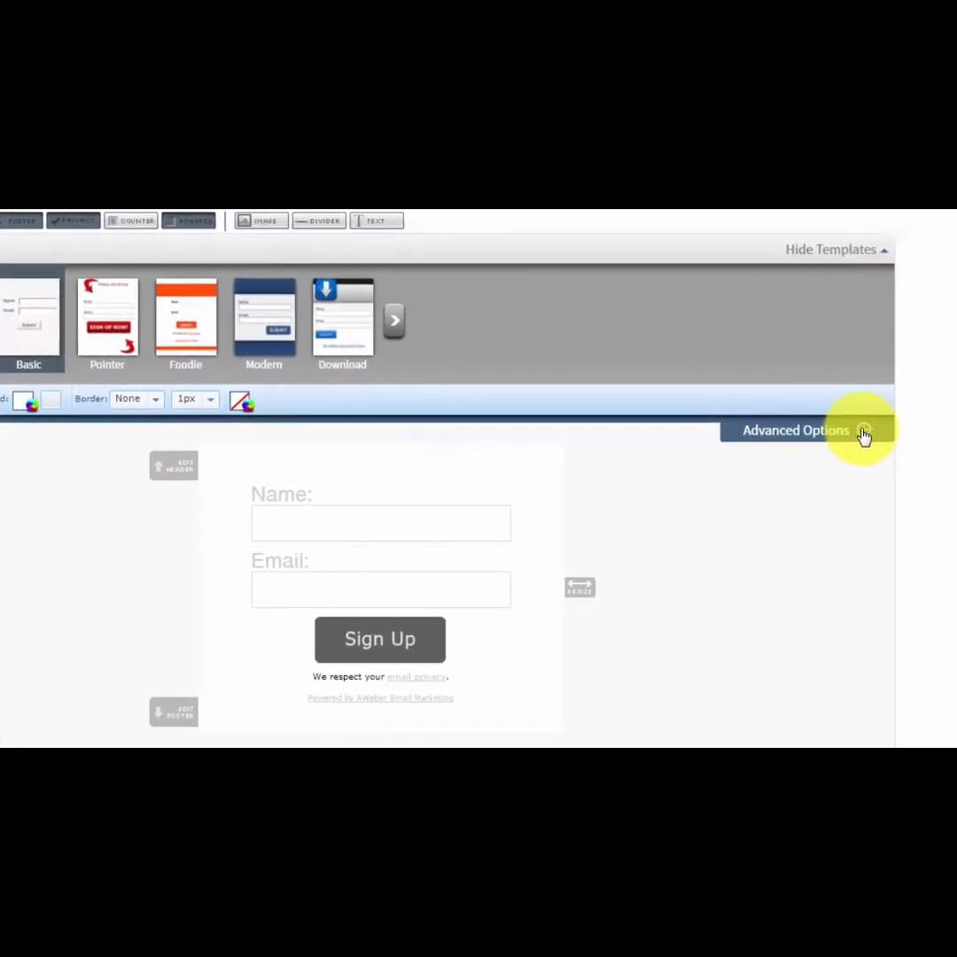
{"action": "left_click", "coordinate": [864, 433]}
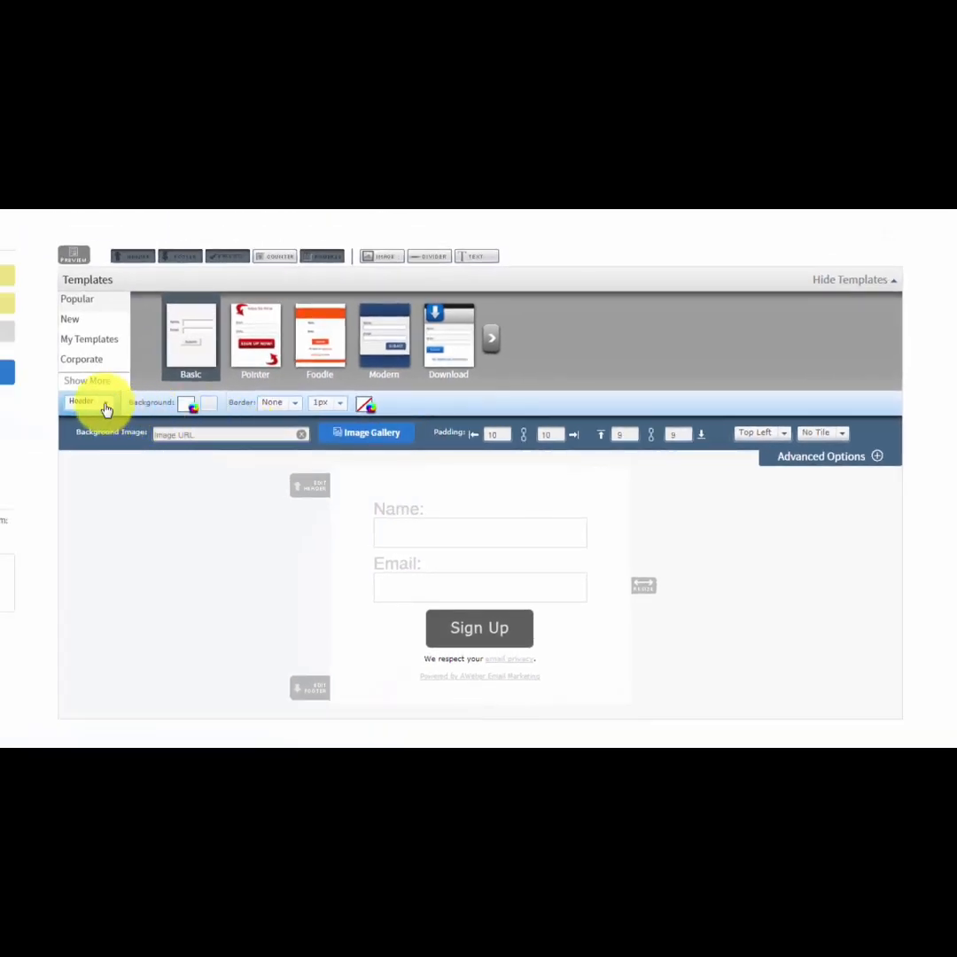
{"action": "left_click", "coordinate": [105, 405]}
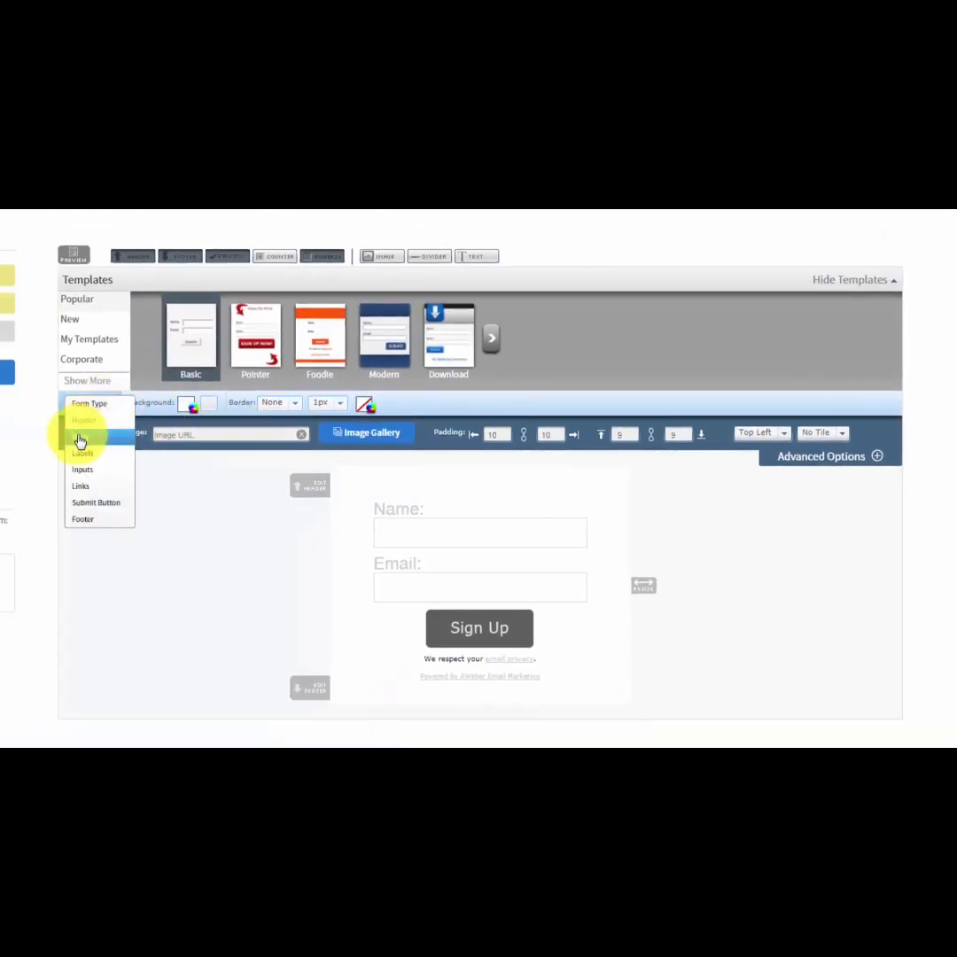
{"action": "left_click", "coordinate": [79, 439]}
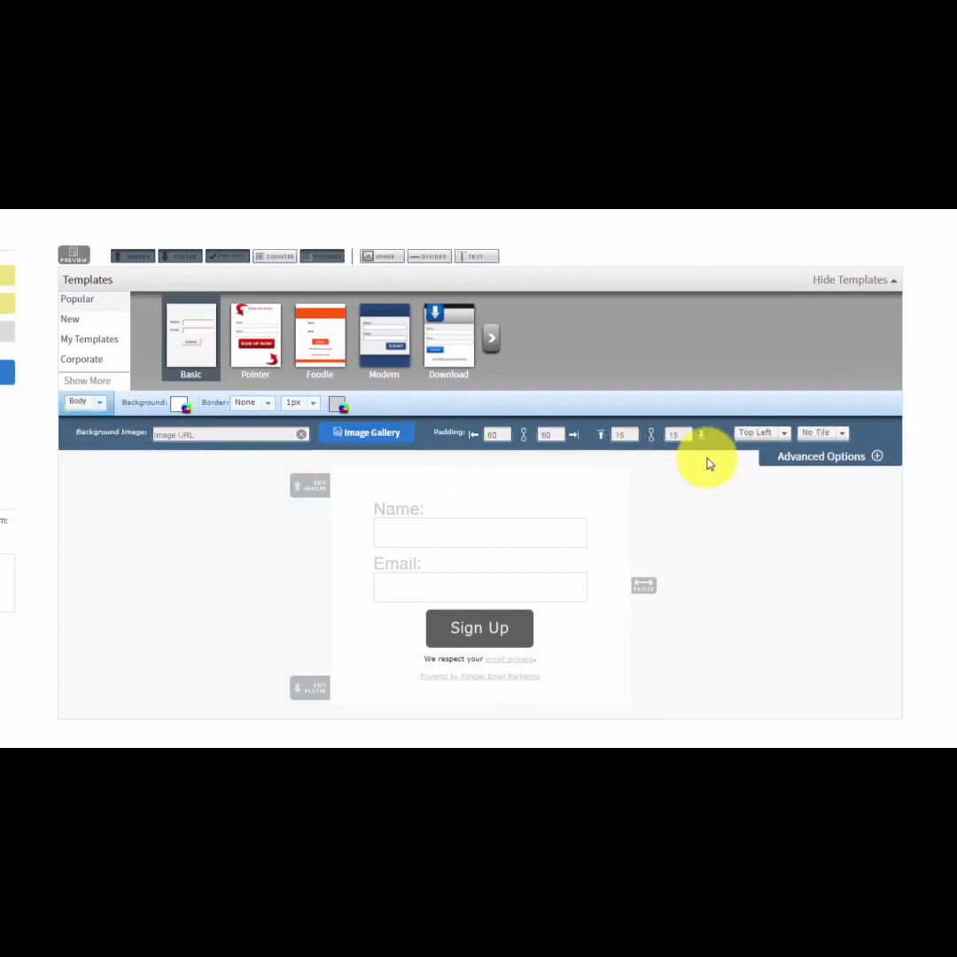
Examine the form's label text and position options and the input field styling, including its advanced options.
{"action": "left_click", "coordinate": [101, 405]}
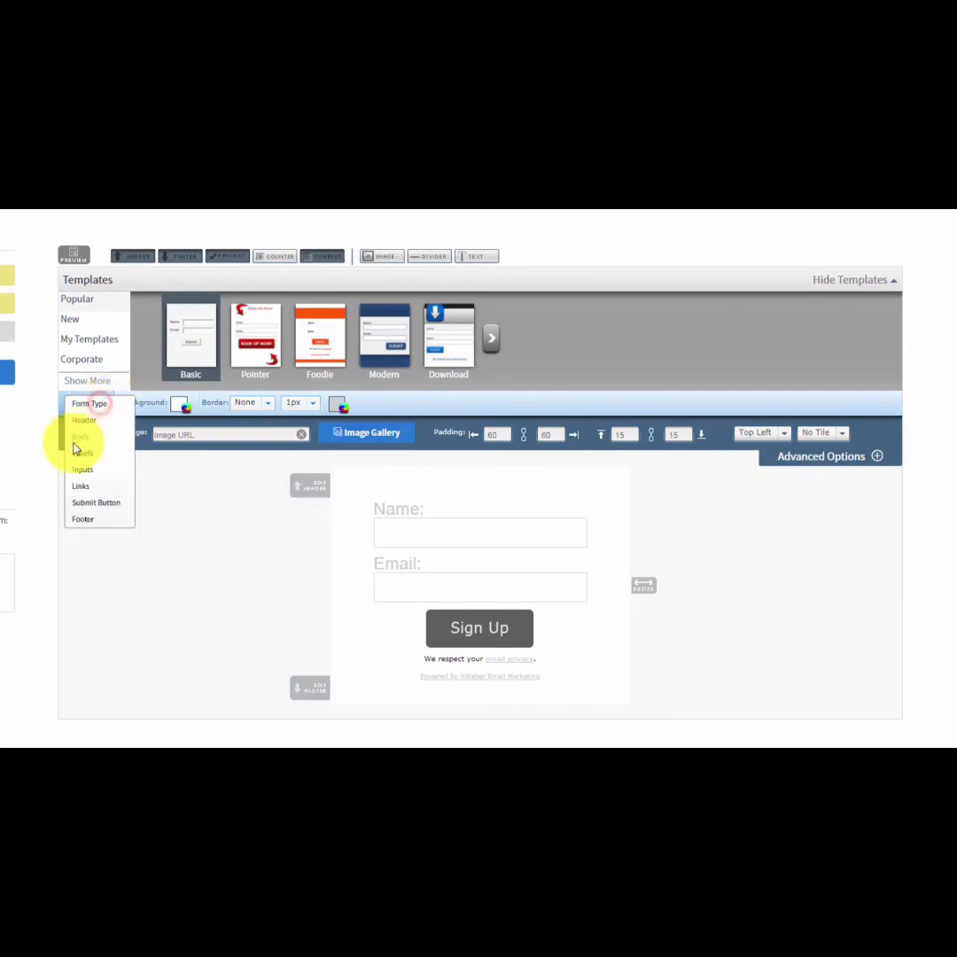
{"action": "left_click", "coordinate": [78, 455]}
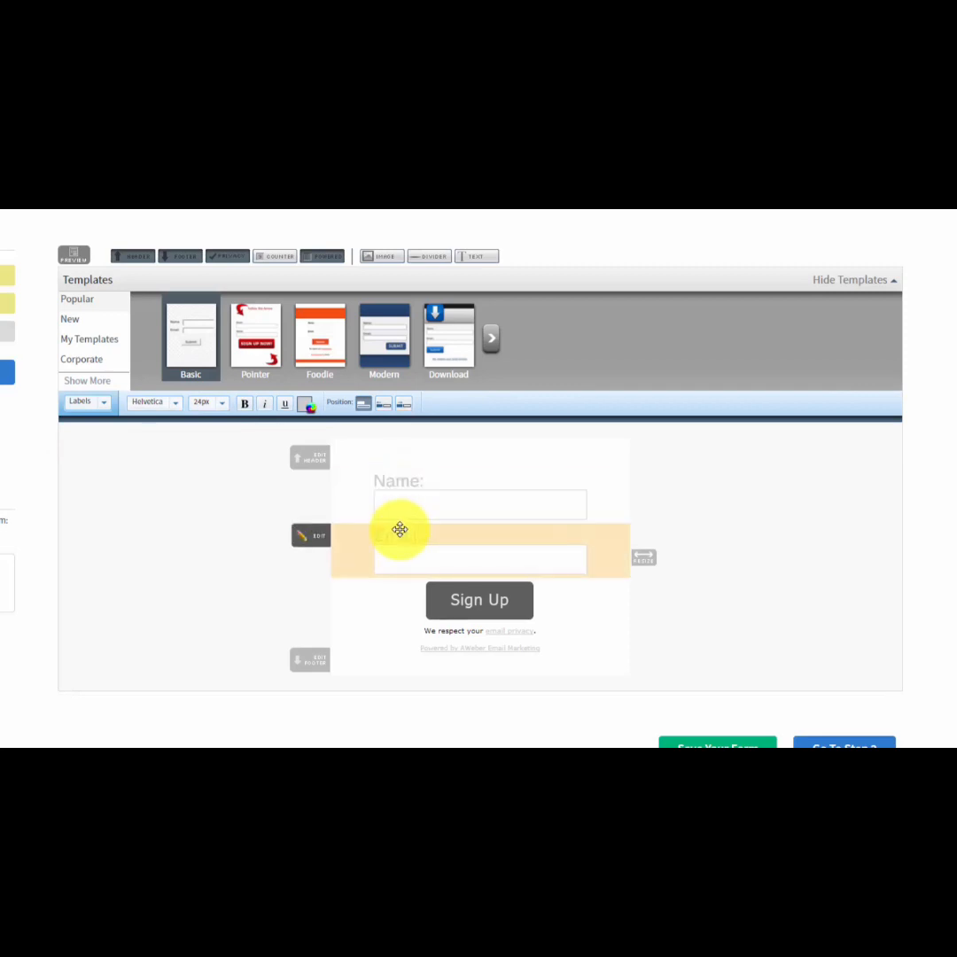
{"action": "left_click", "coordinate": [100, 404]}
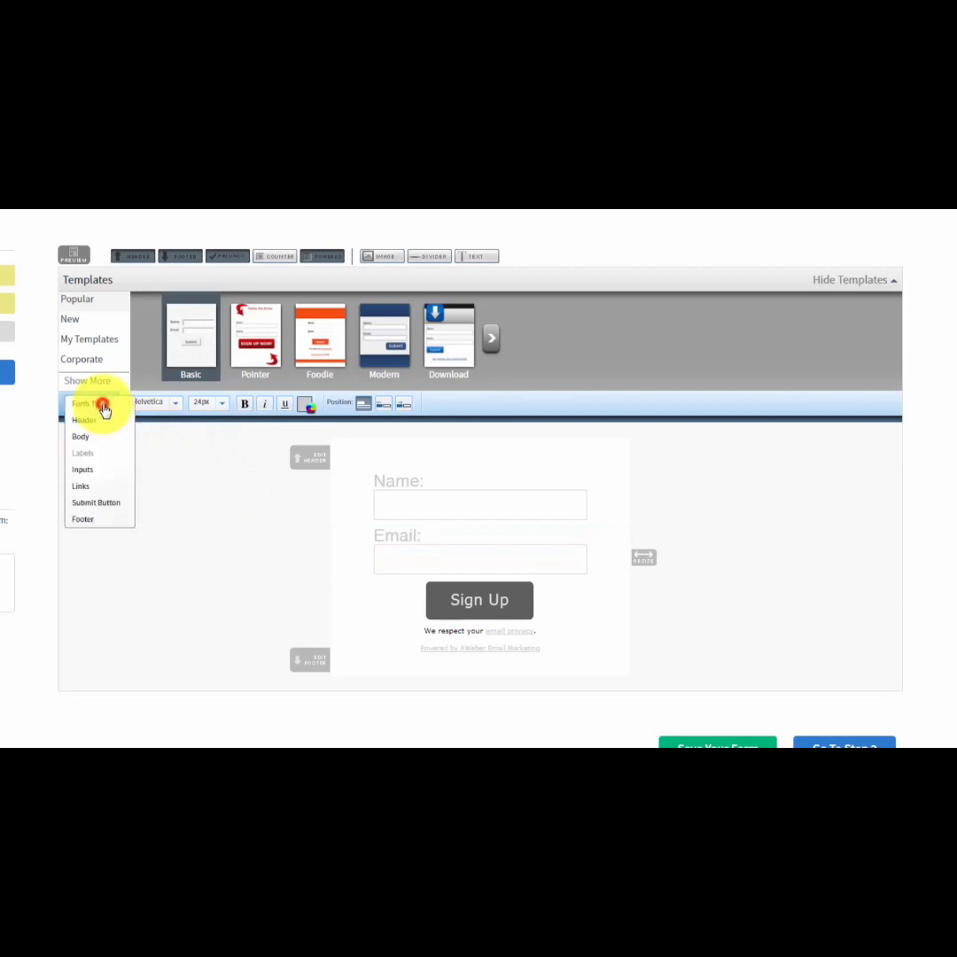
{"action": "left_click", "coordinate": [87, 470]}
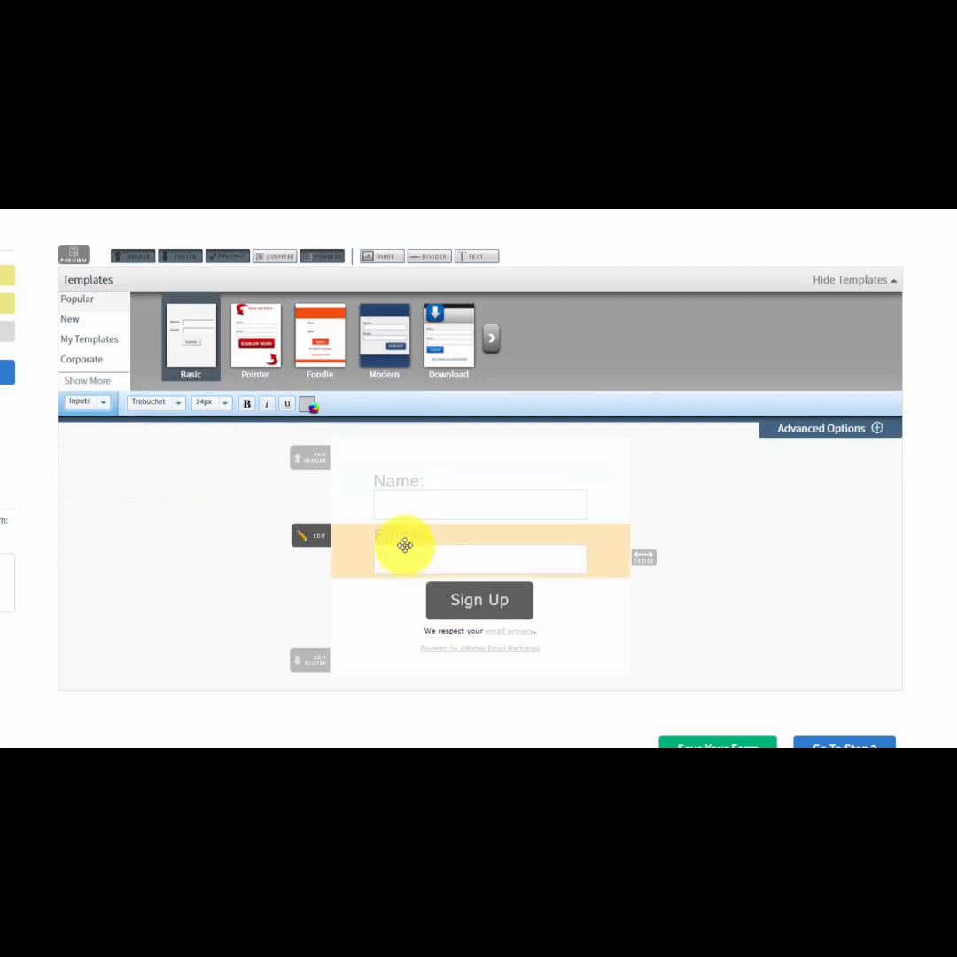
{"action": "left_click", "coordinate": [873, 430]}
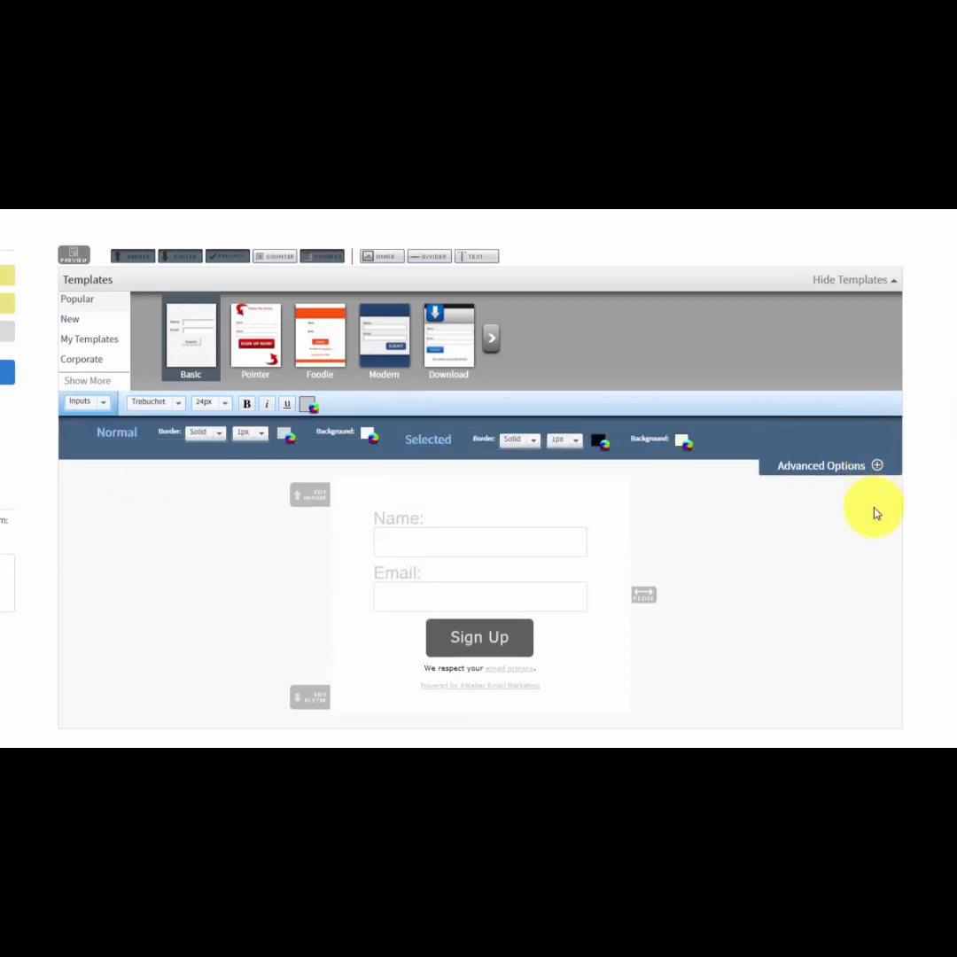
Examine the styling options for the form's links, submit button with its advanced button image URL, and footer.
{"action": "left_click", "coordinate": [103, 406]}
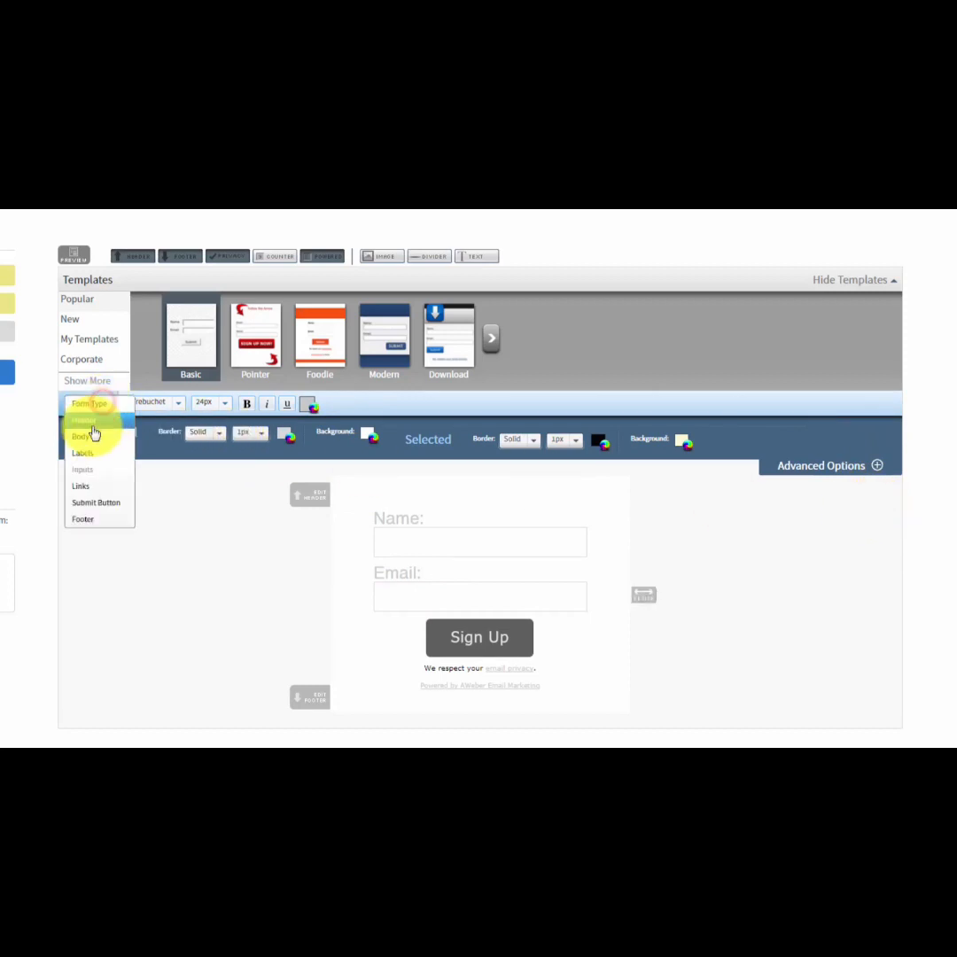
{"action": "left_click", "coordinate": [81, 488]}
{"action": "left_click", "coordinate": [96, 403]}
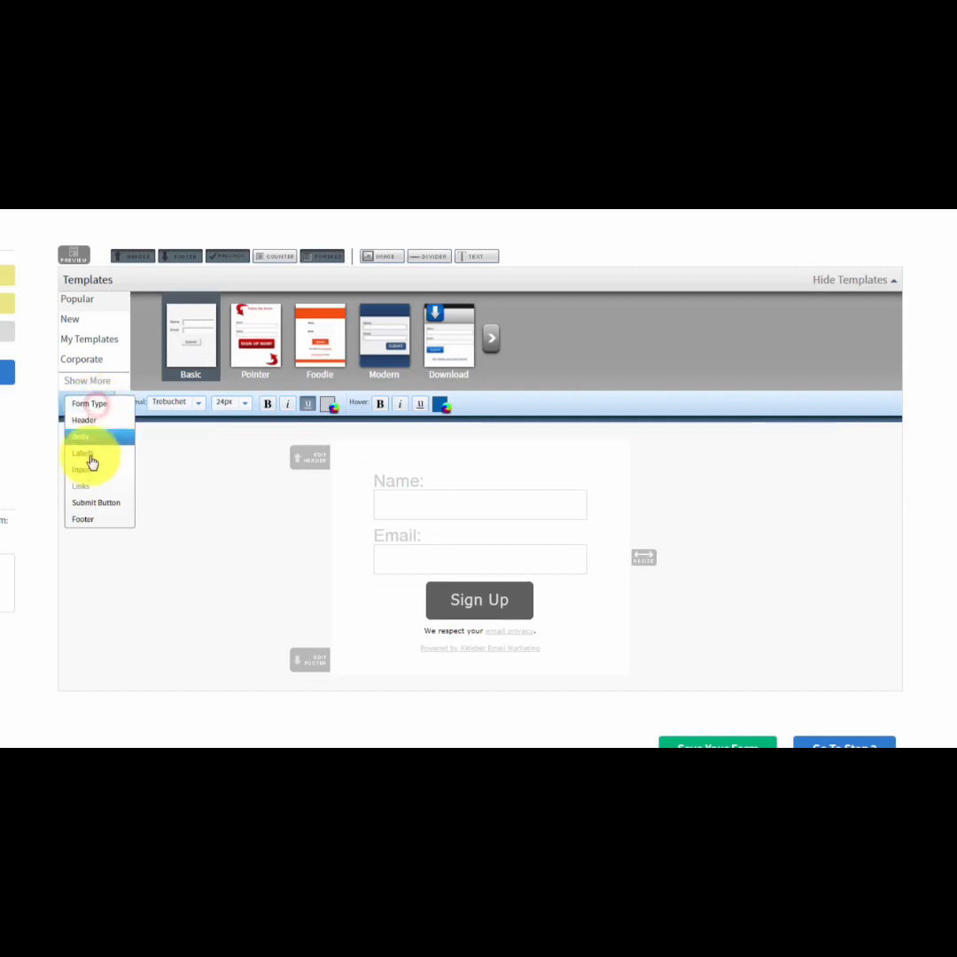
{"action": "left_click", "coordinate": [91, 503]}
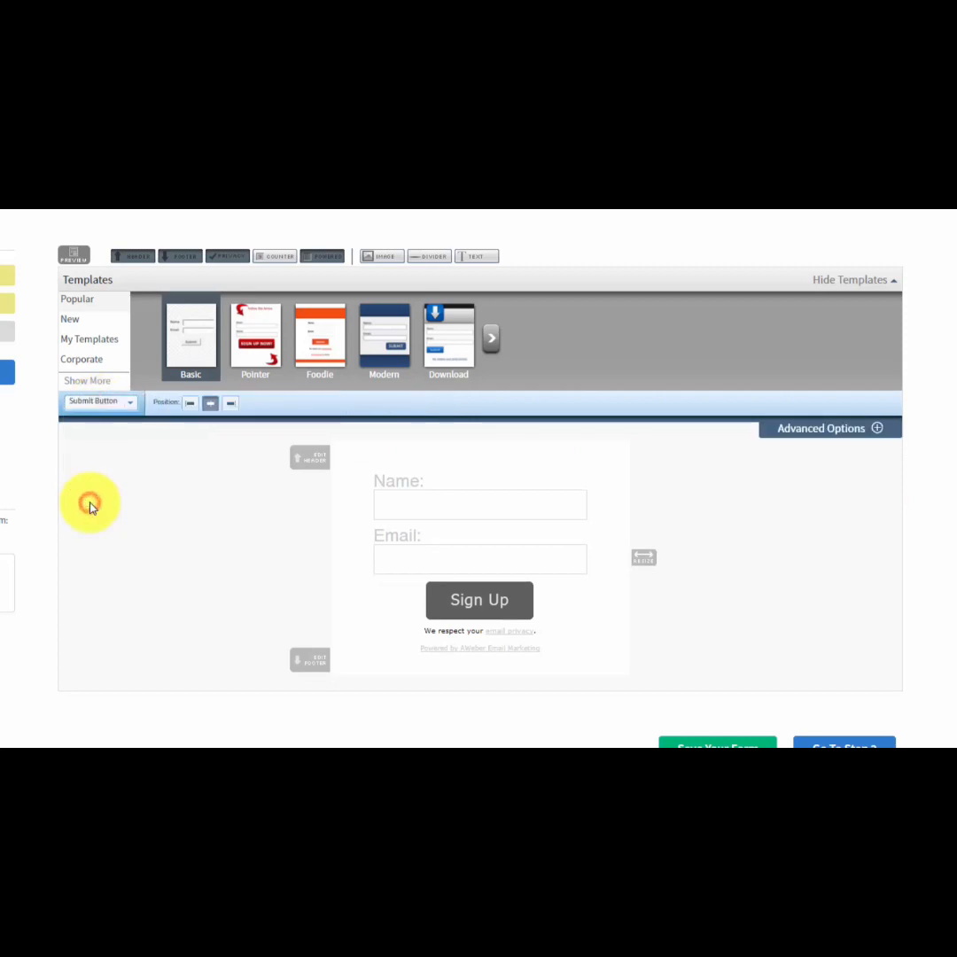
{"action": "left_click", "coordinate": [873, 429]}
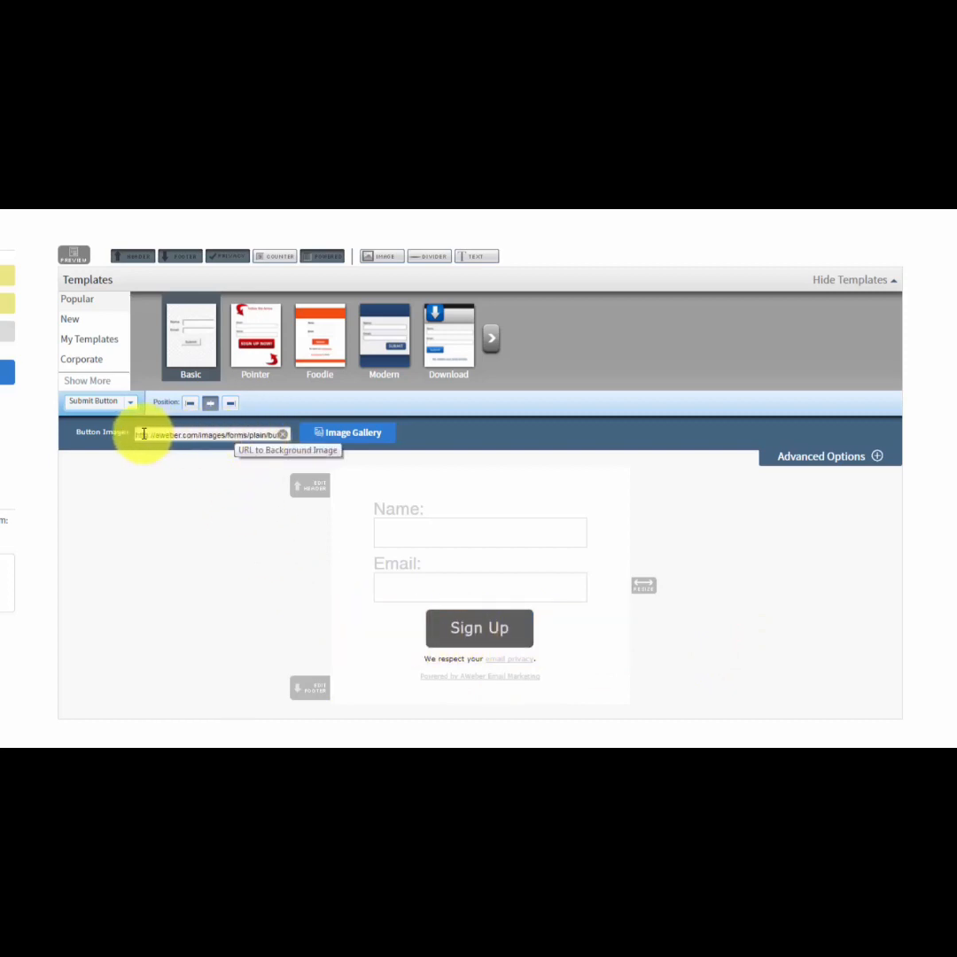
{"action": "left_click_drag", "start_coordinate": [139, 434], "coordinate": [284, 445]}
{"action": "left_click", "coordinate": [109, 402]}
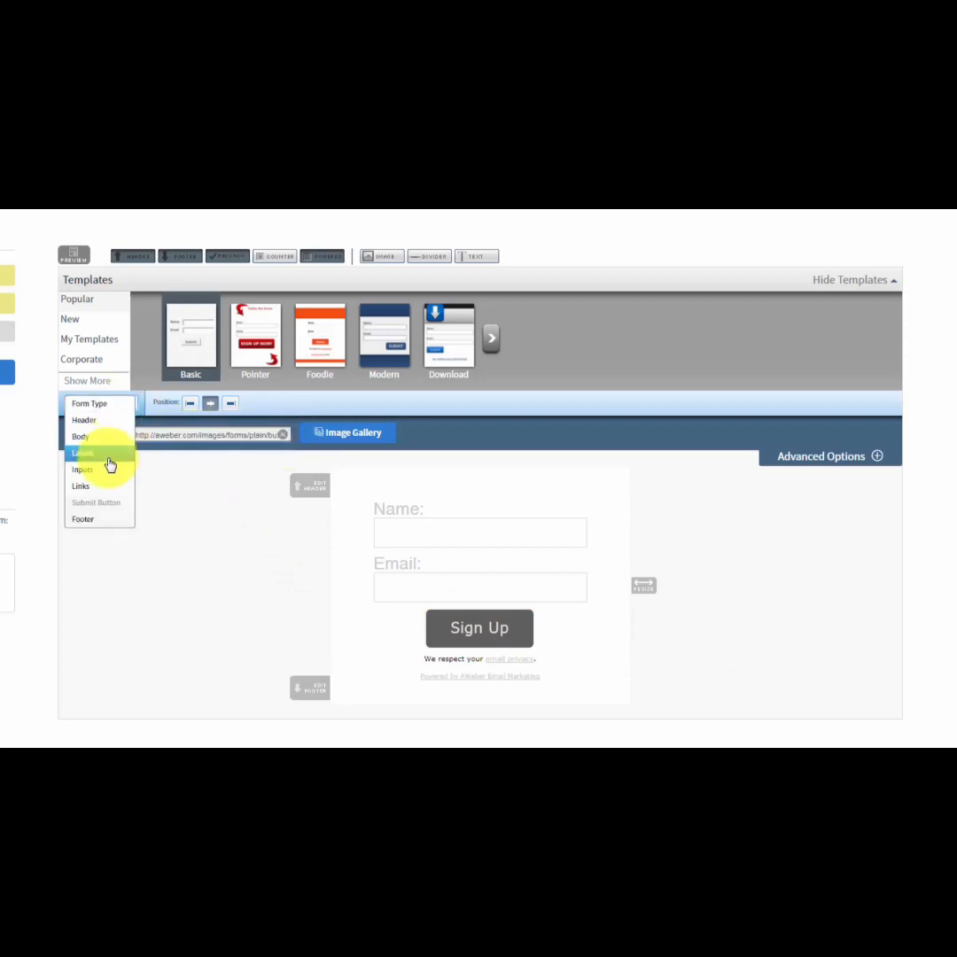
{"action": "left_click", "coordinate": [85, 519]}
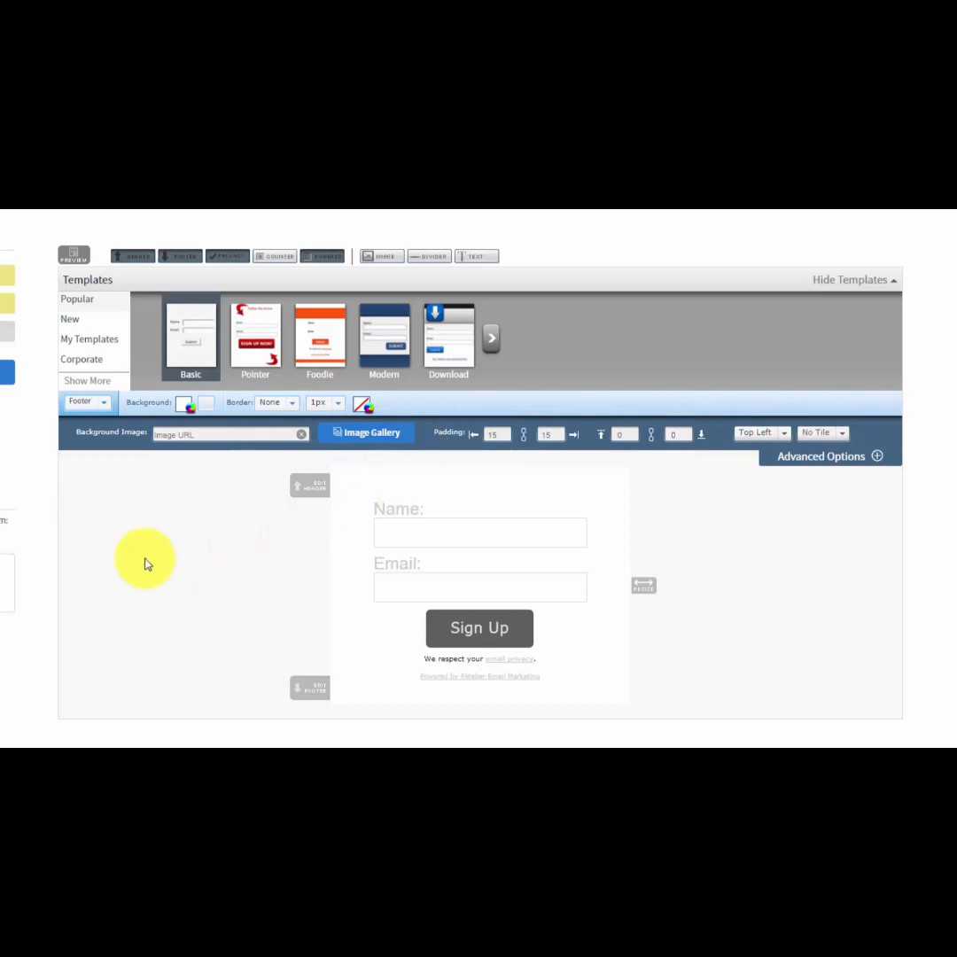
Remove the header, footer, privacy notice and Powered by line from the sign up form and preview it.
{"action": "left_click", "coordinate": [132, 257]}
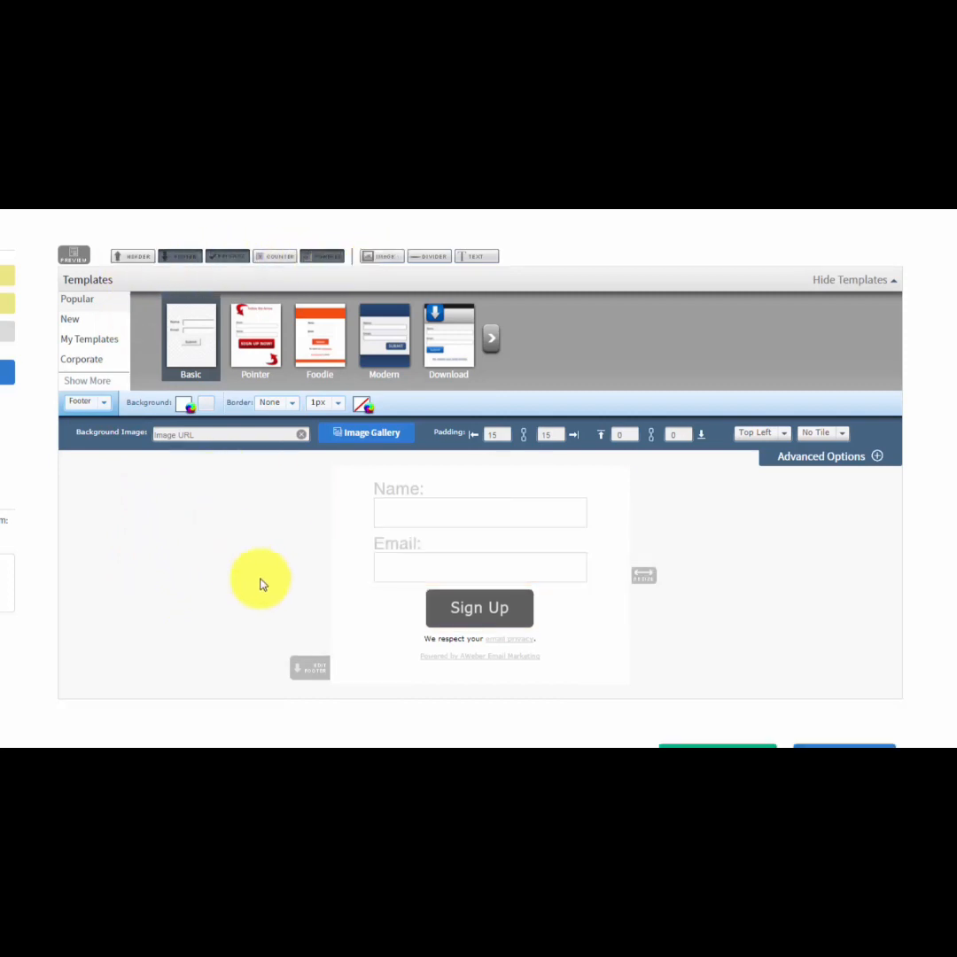
{"action": "left_click", "coordinate": [181, 258]}
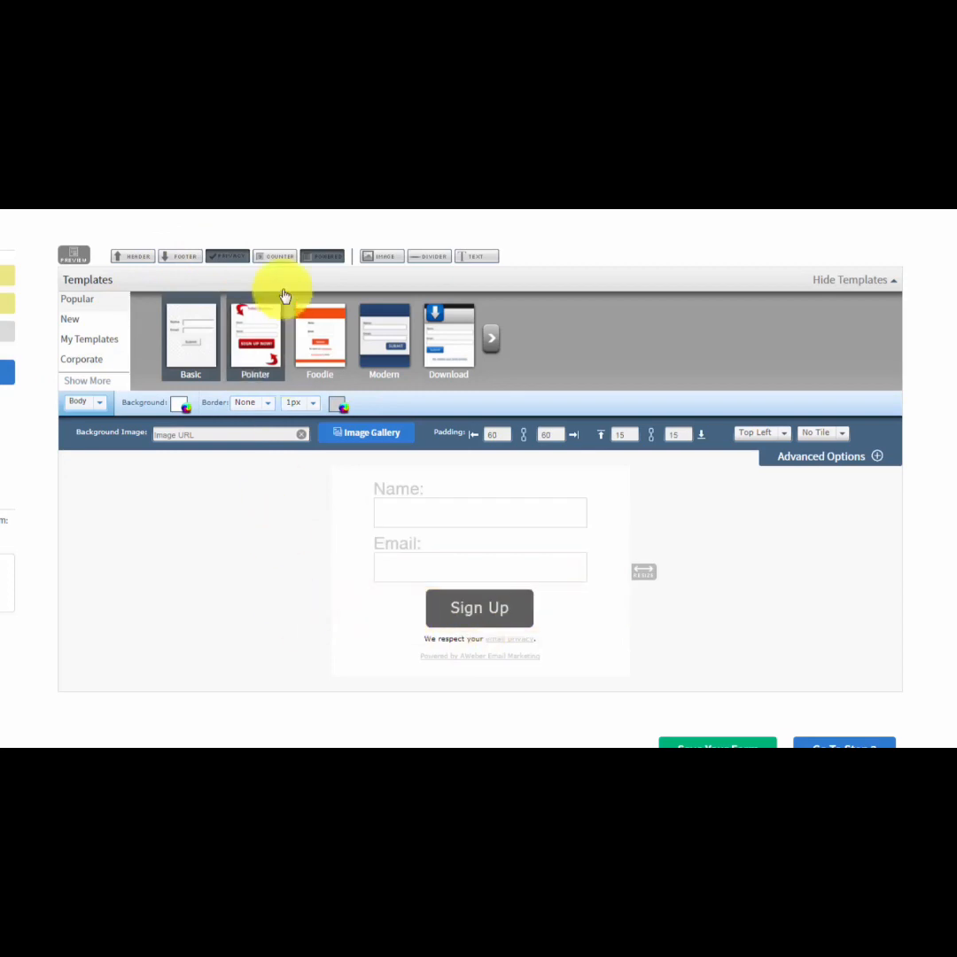
{"action": "left_click", "coordinate": [224, 260]}
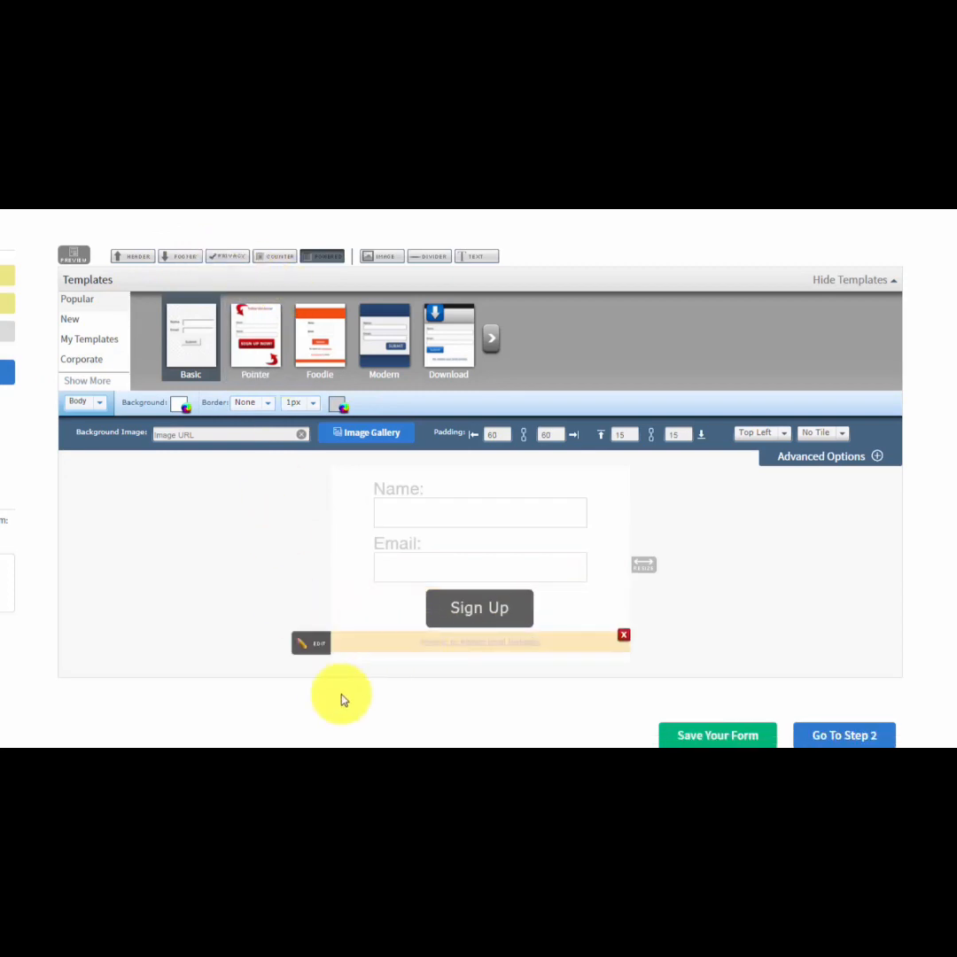
{"action": "left_click", "coordinate": [321, 257]}
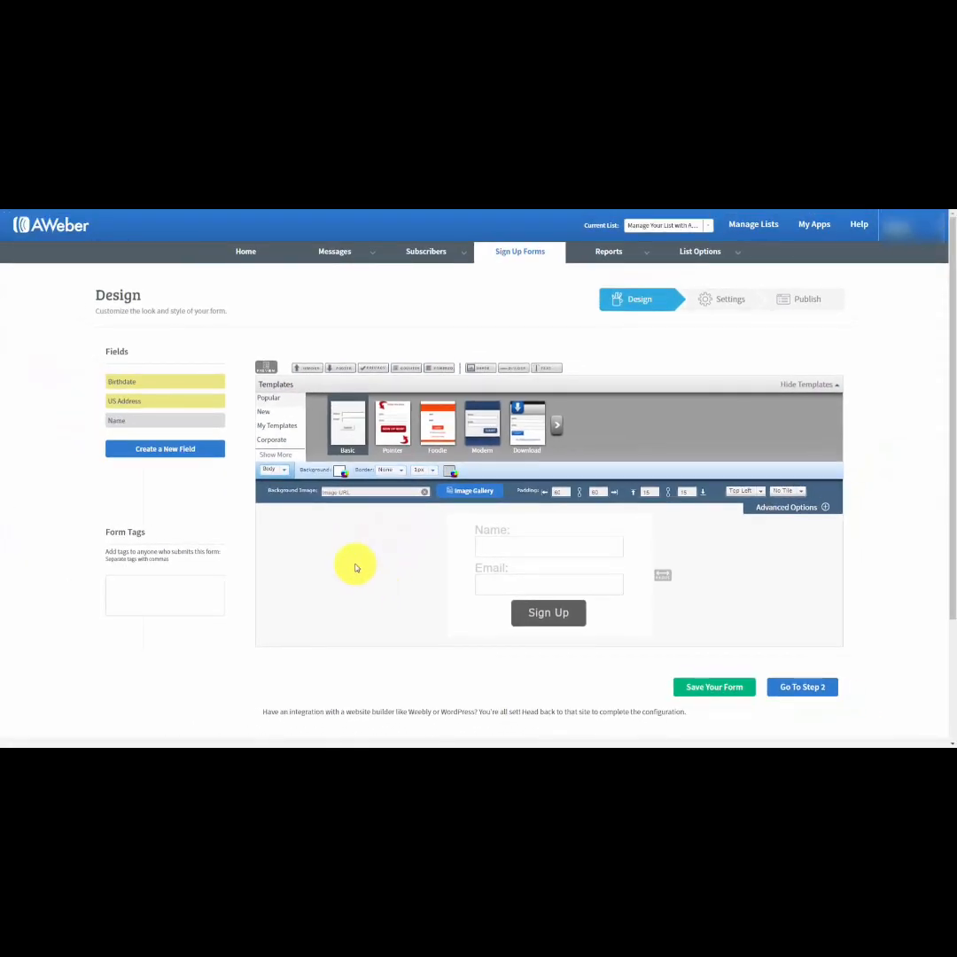
{"action": "left_click", "coordinate": [265, 366]}
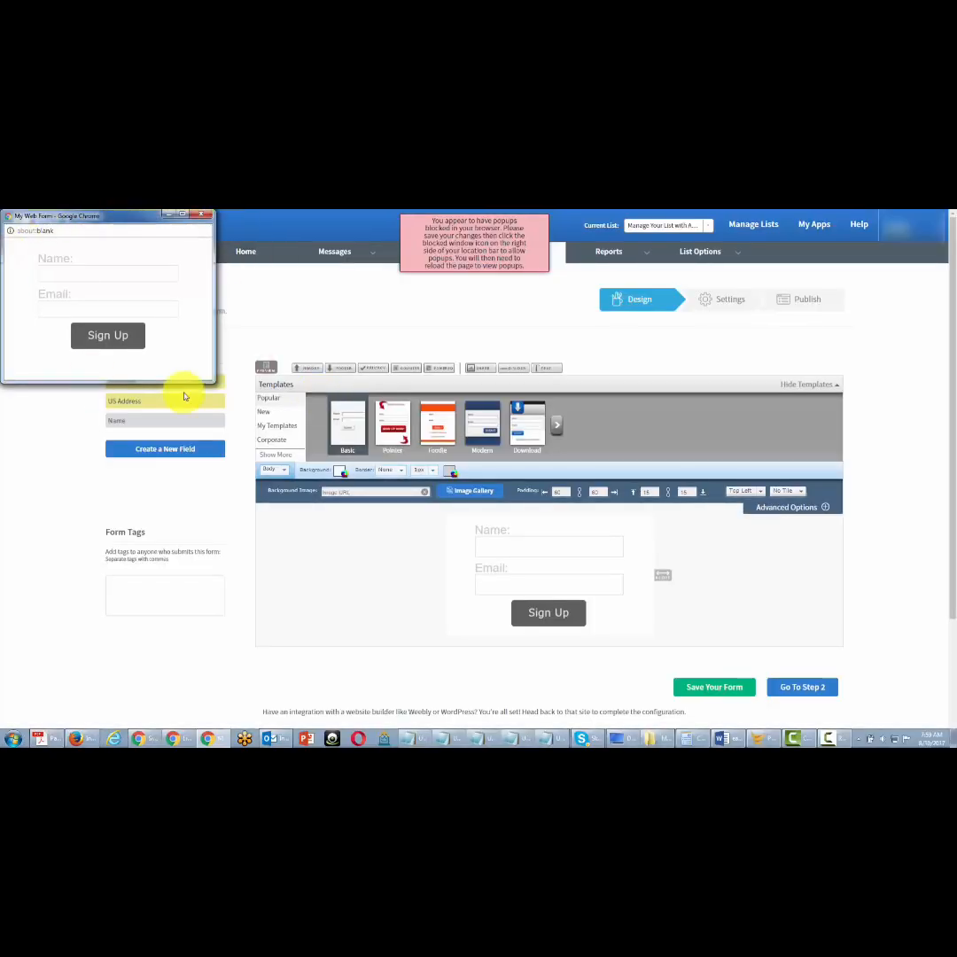
Close the open preview, open the Form Type options, set the form type to Pop-Over and preview it.
{"action": "left_click", "coordinate": [203, 217]}
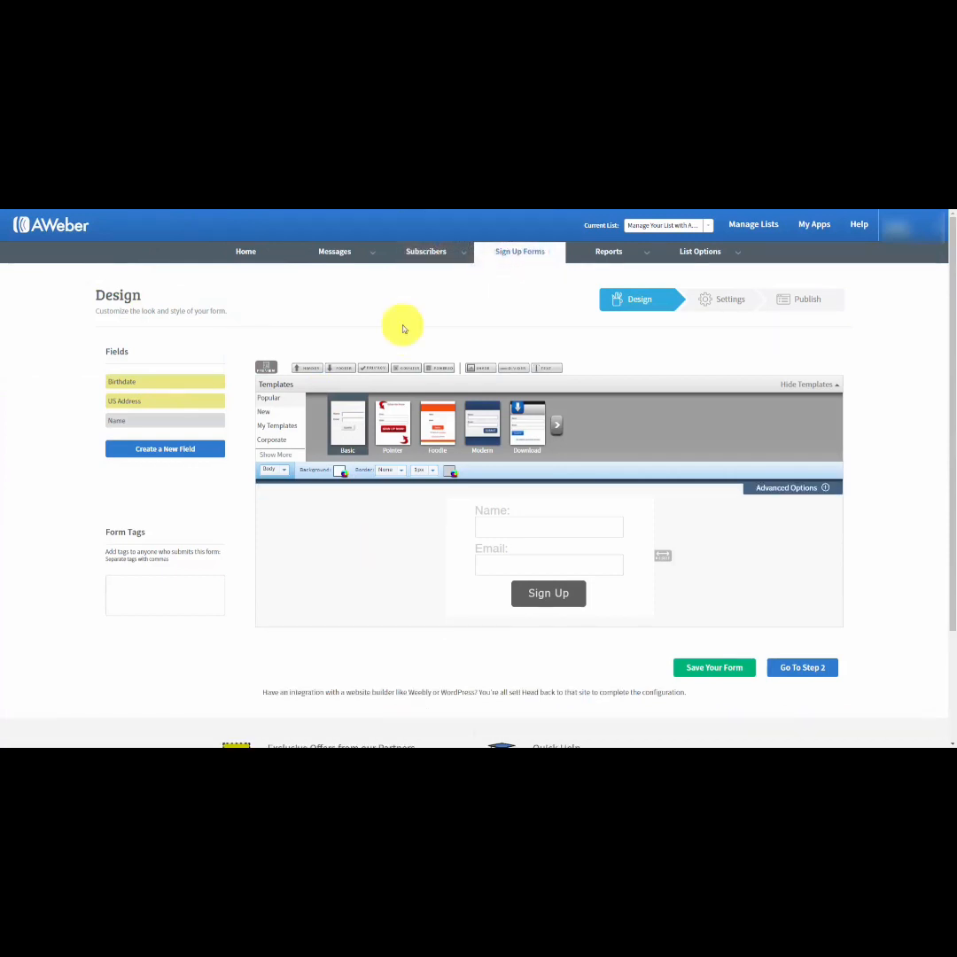
{"action": "left_click", "coordinate": [279, 471]}
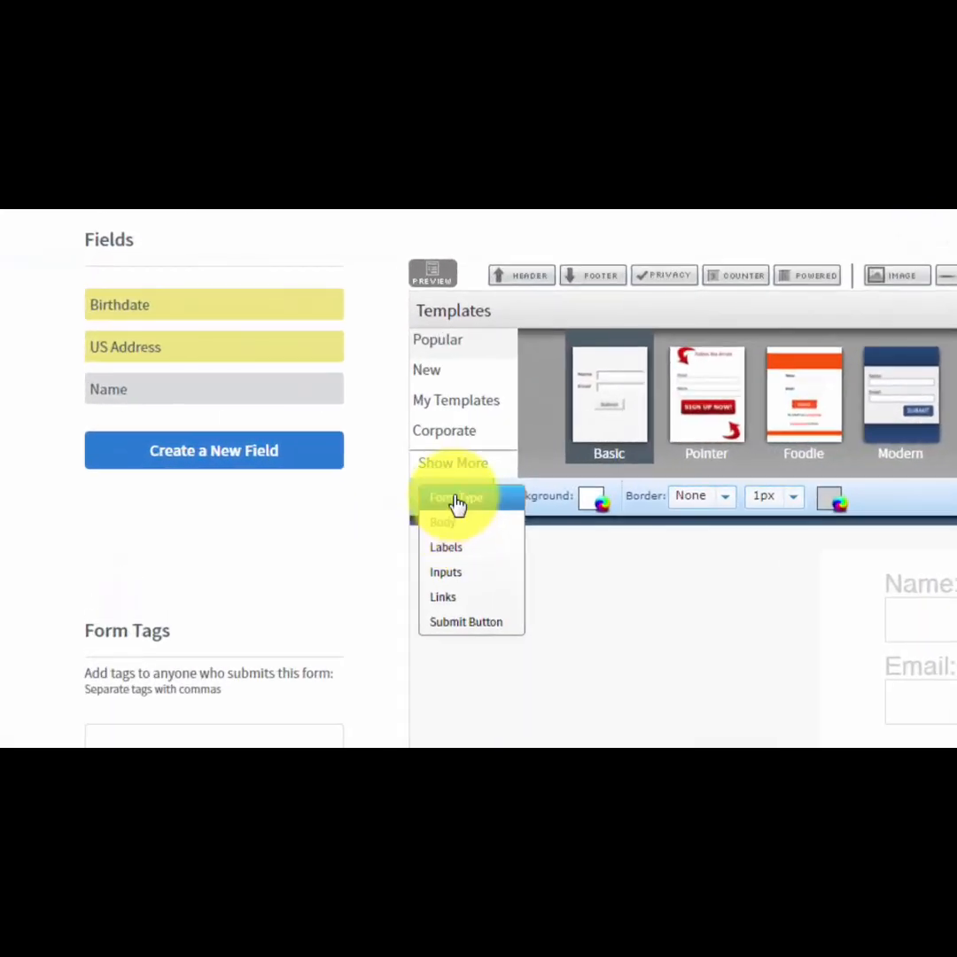
{"action": "left_click", "coordinate": [457, 500]}
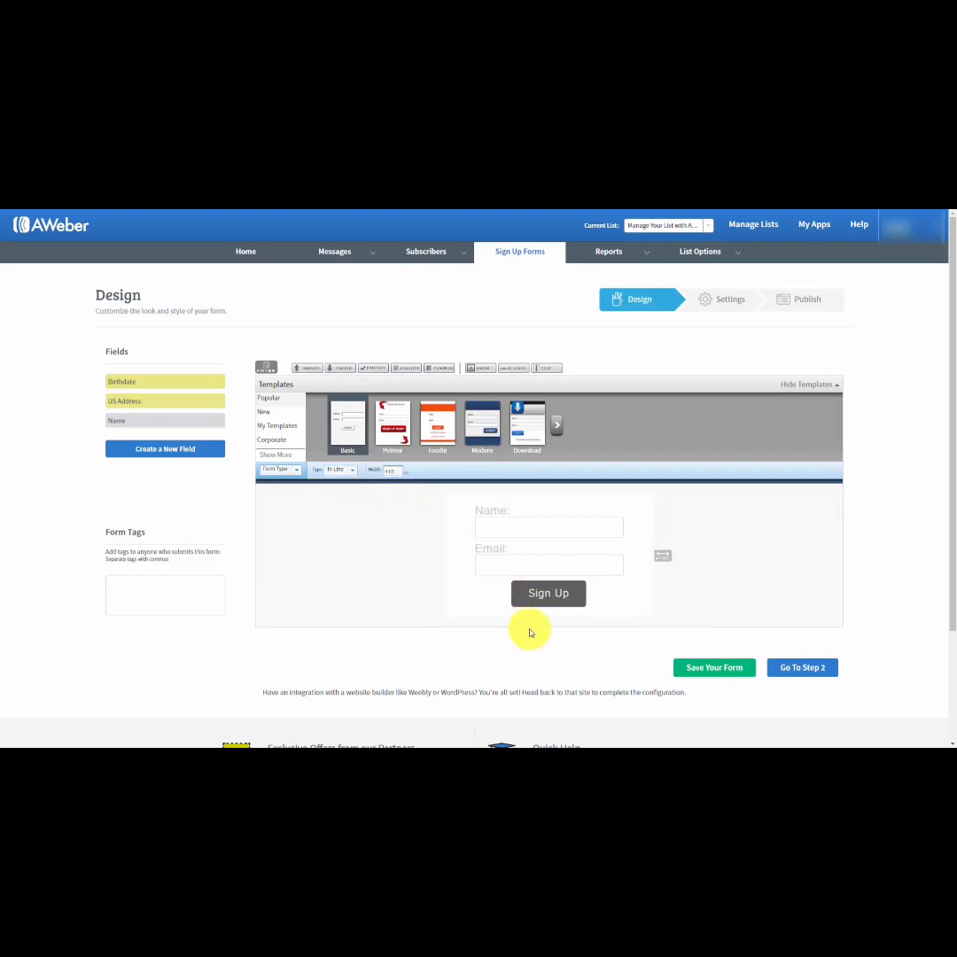
{"action": "left_click", "coordinate": [350, 471]}
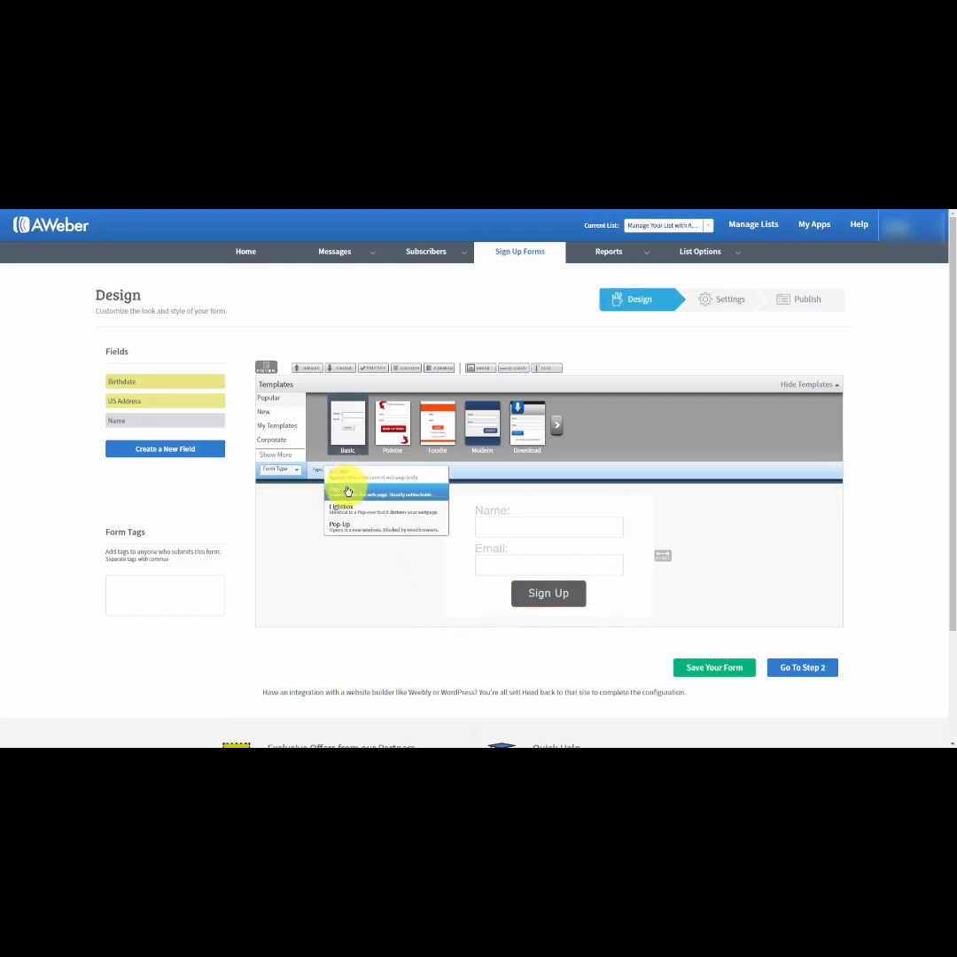
{"action": "left_click", "coordinate": [345, 494]}
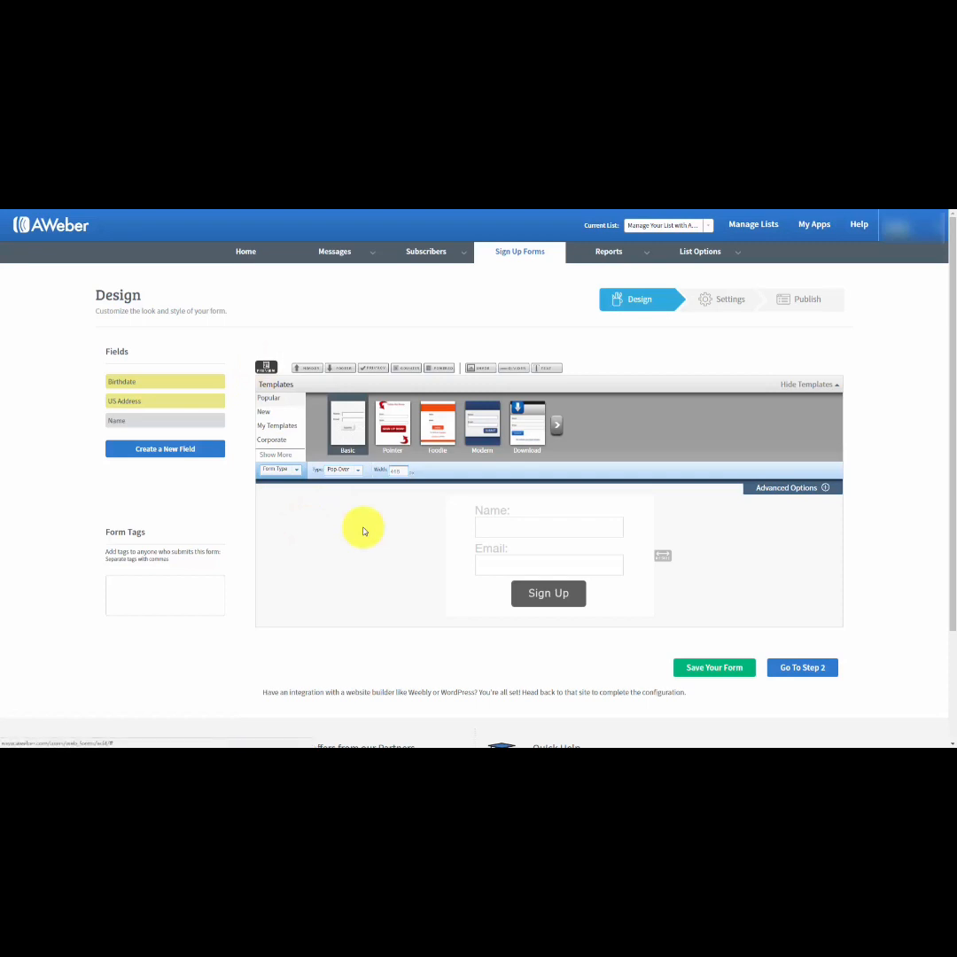
{"action": "left_click", "coordinate": [266, 366]}
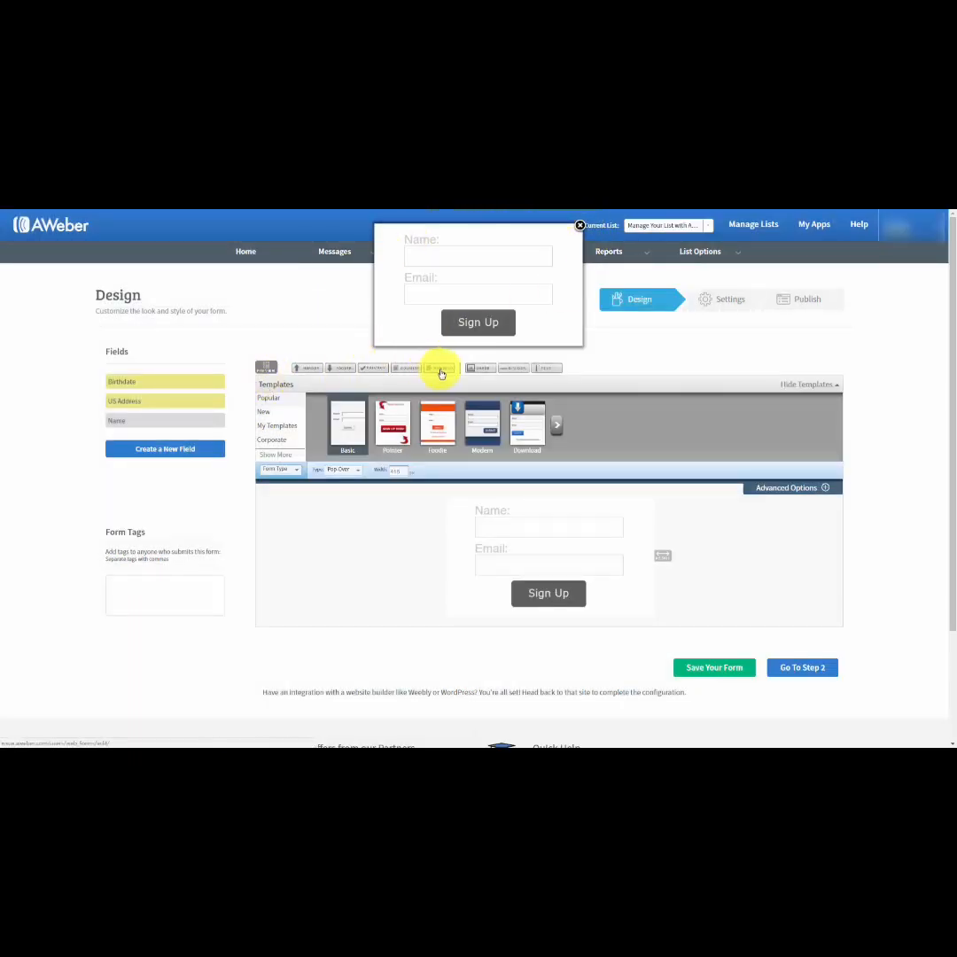
{"action": "left_click", "coordinate": [579, 225]}
Change the form type to Lightbox and preview the sign up form, closing the preview when done.
{"action": "left_click", "coordinate": [354, 471]}
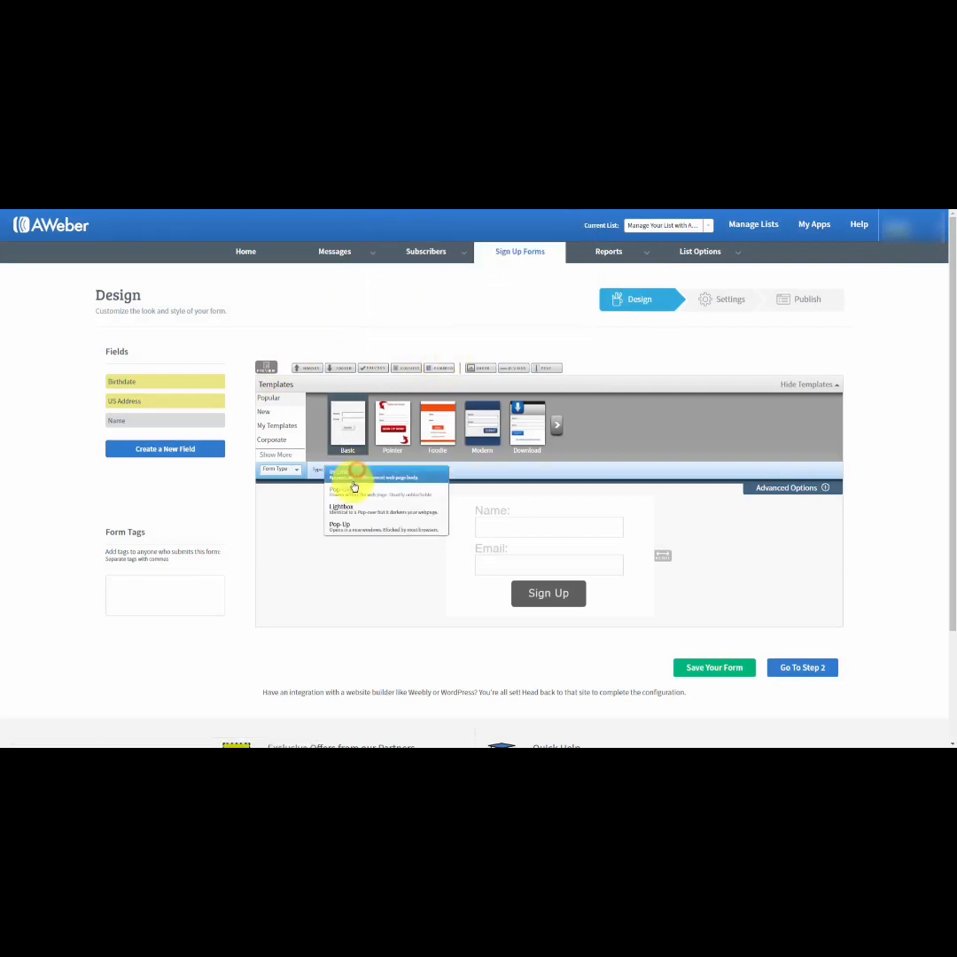
{"action": "left_click", "coordinate": [347, 510]}
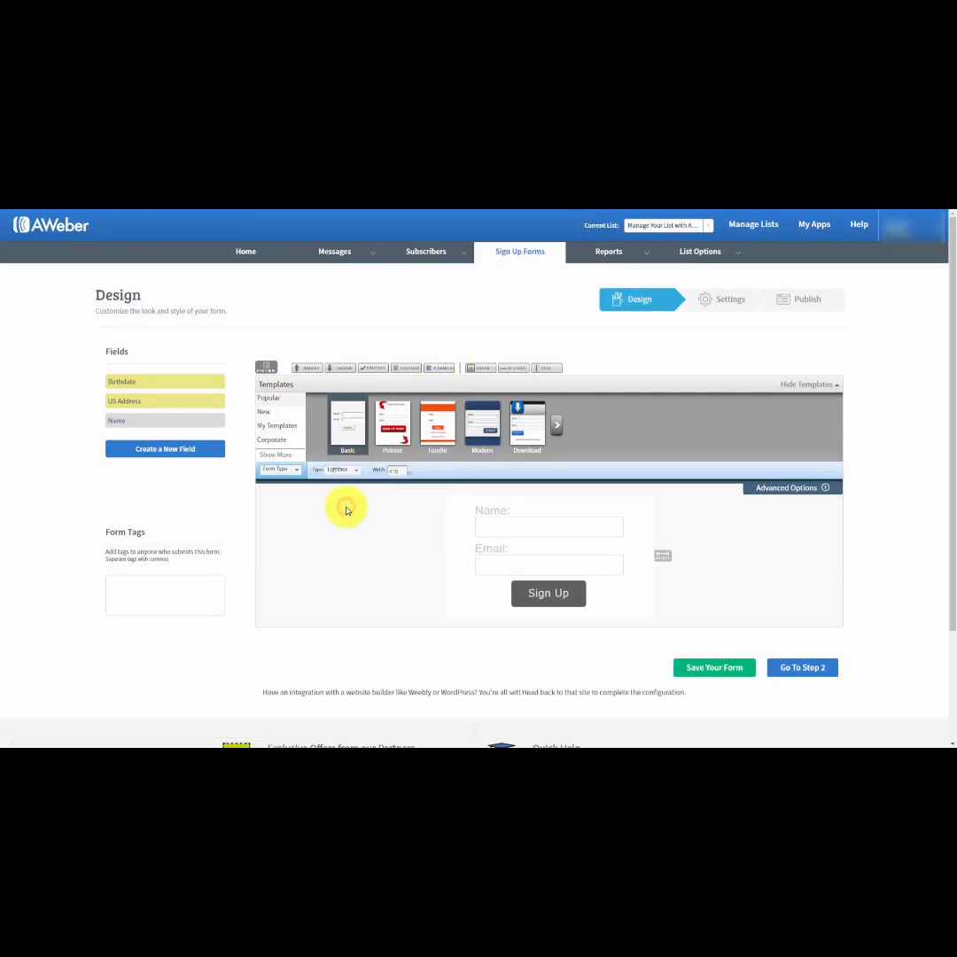
{"action": "left_click", "coordinate": [268, 368]}
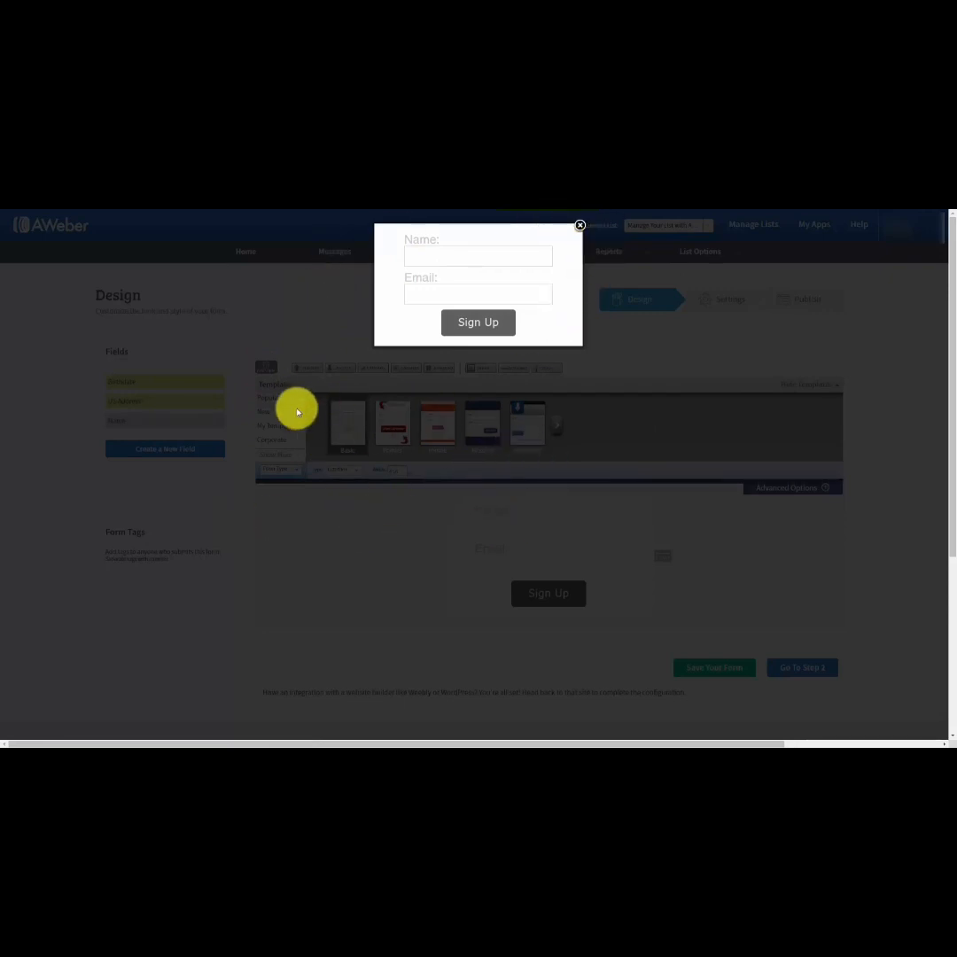
{"action": "left_click", "coordinate": [579, 225]}
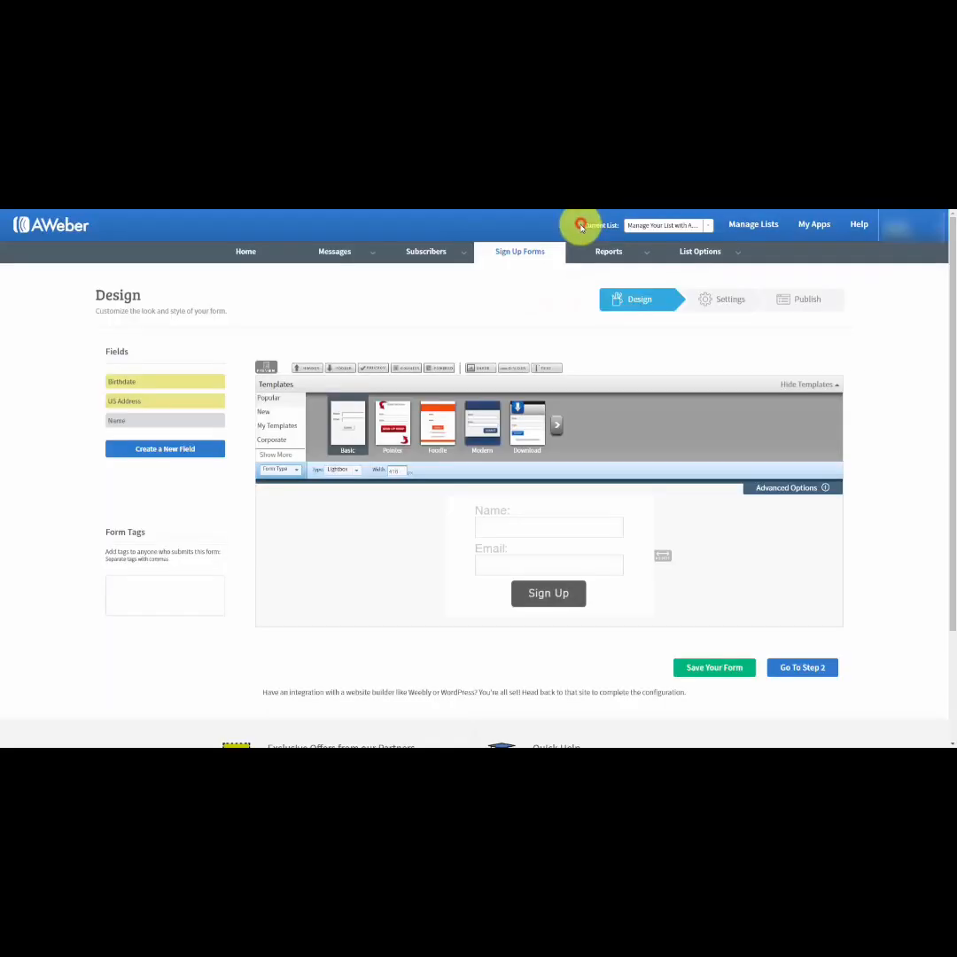
Change the form type to Pop-Up and preview the sign up form in its own window.
{"action": "left_click", "coordinate": [353, 472]}
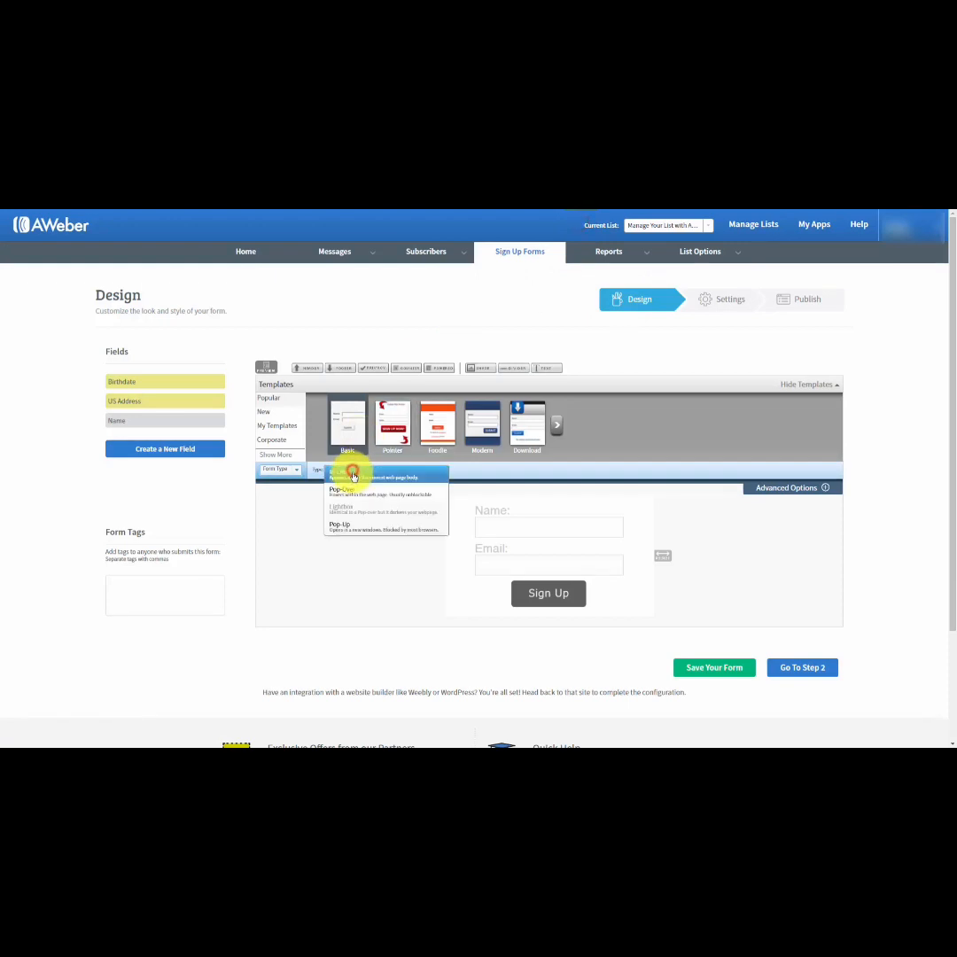
{"action": "left_click", "coordinate": [342, 529]}
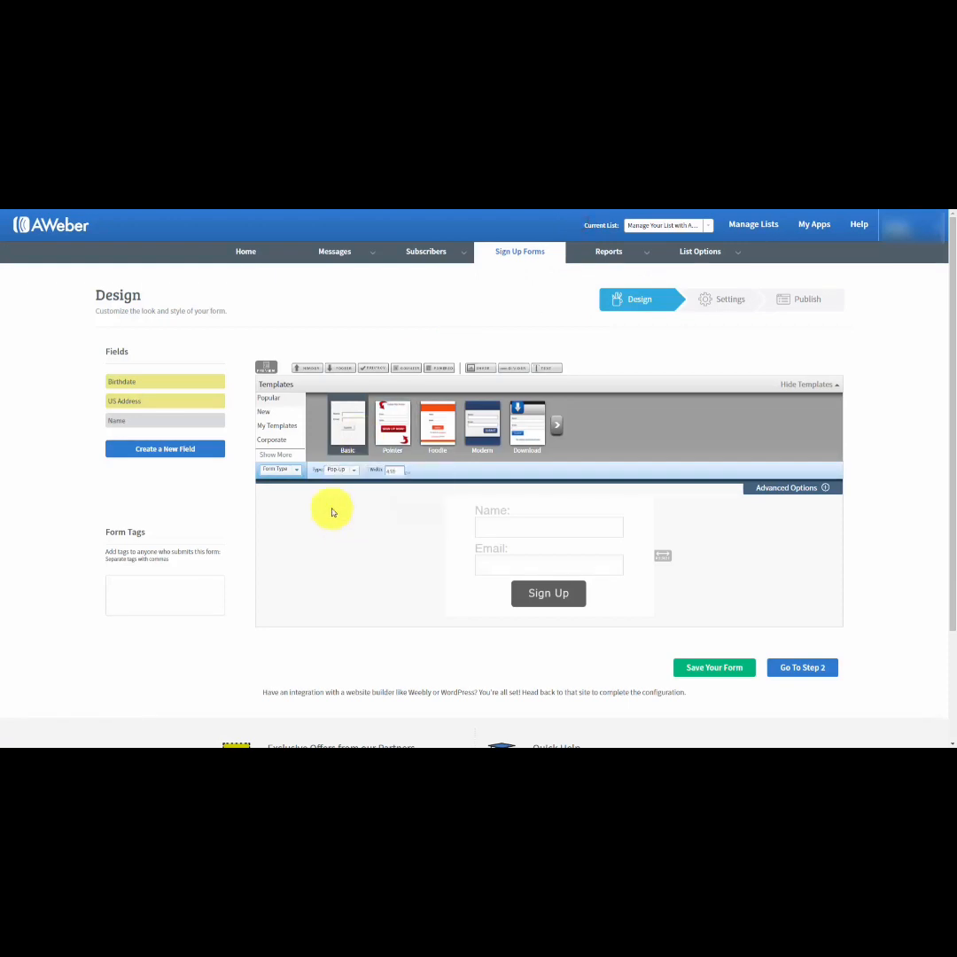
{"action": "left_click", "coordinate": [266, 370]}
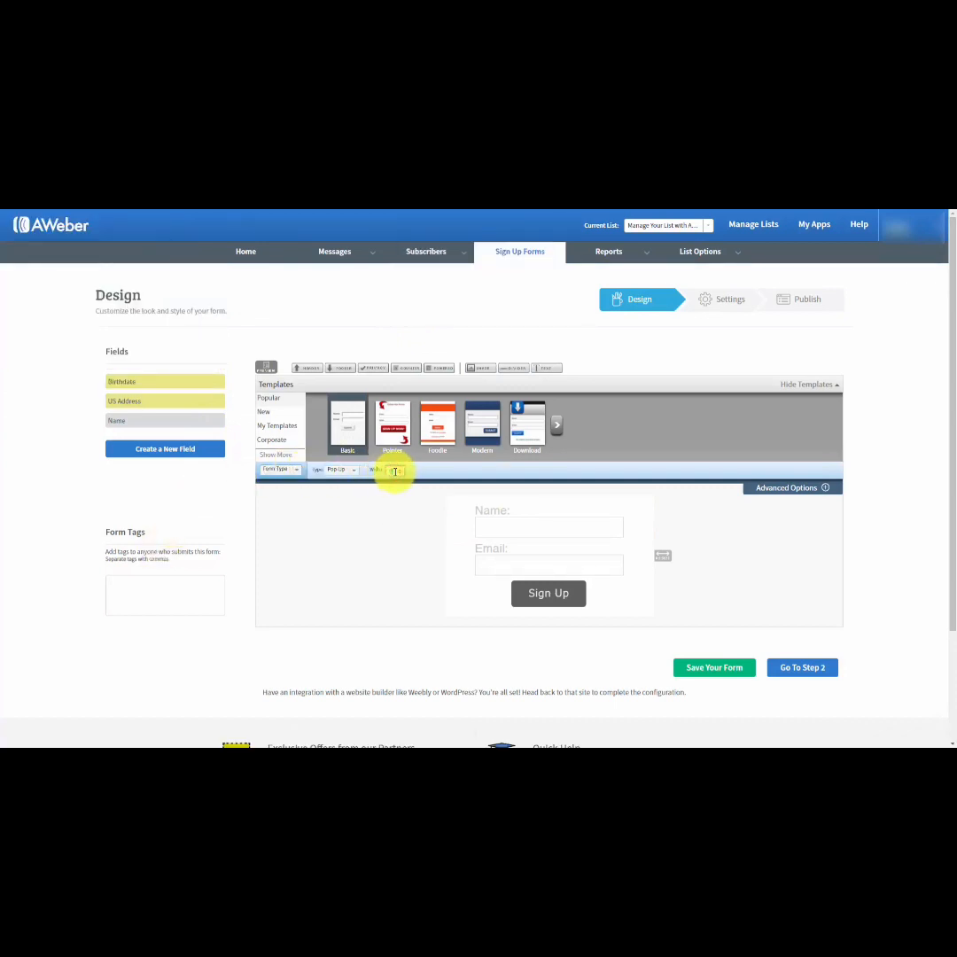
Set the form's width to 250 px and widen it by hand to about 374 px.
{"action": "key", "text": "BackSpace"}
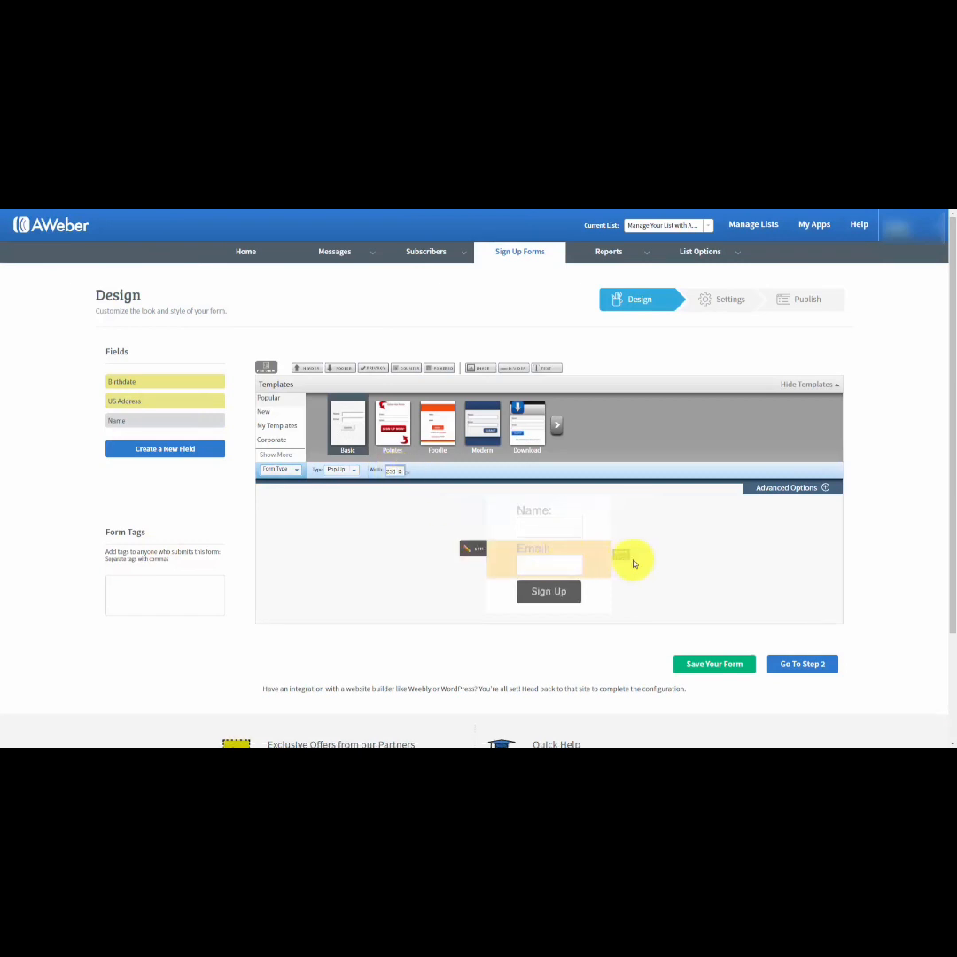
{"action": "left_click_drag", "start_coordinate": [623, 554], "coordinate": [674, 560]}
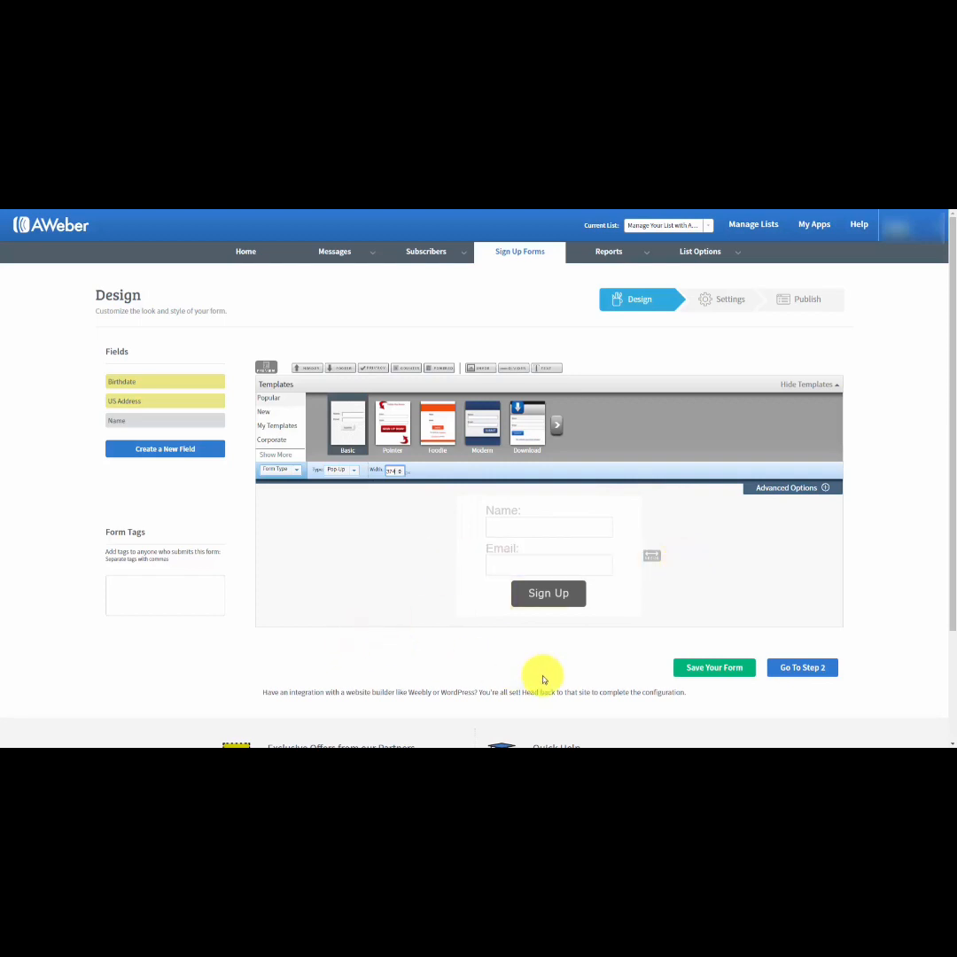
Proceed to the form's settings, rename the form as "Test for Aweber" and save it.
{"action": "left_click", "coordinate": [787, 669]}
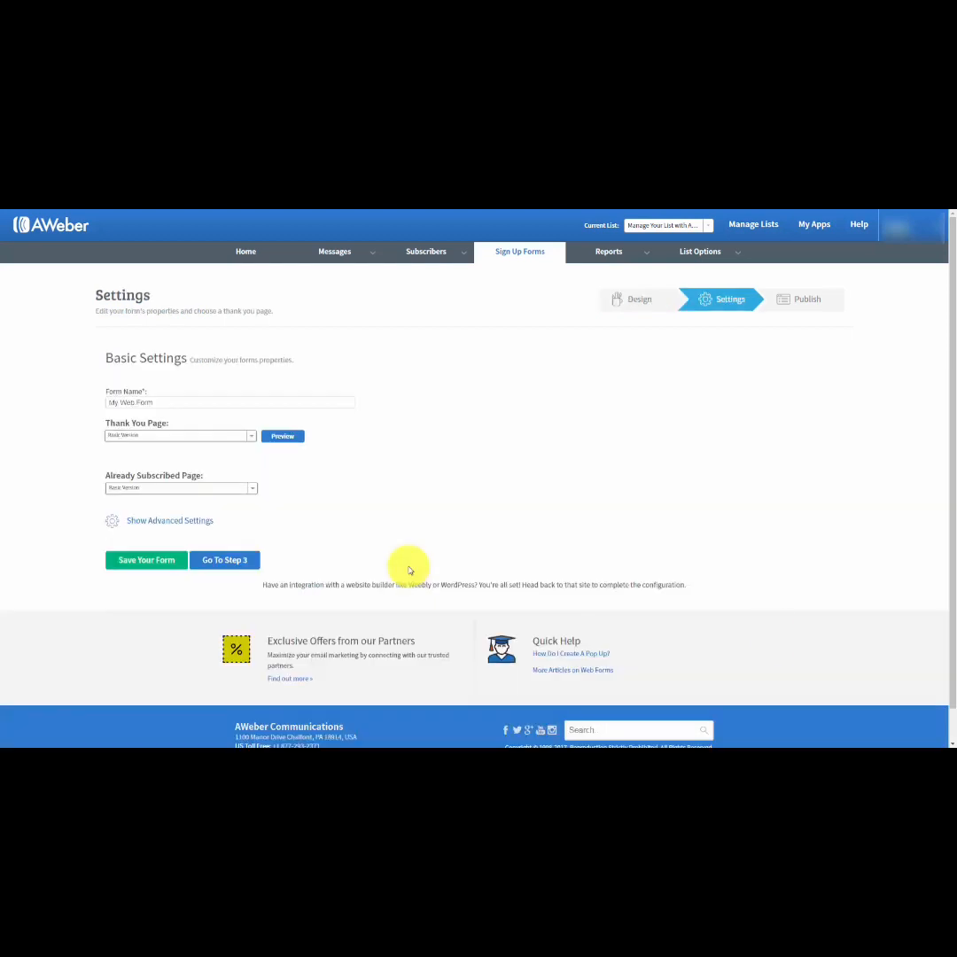
{"action": "left_click", "coordinate": [159, 401]}
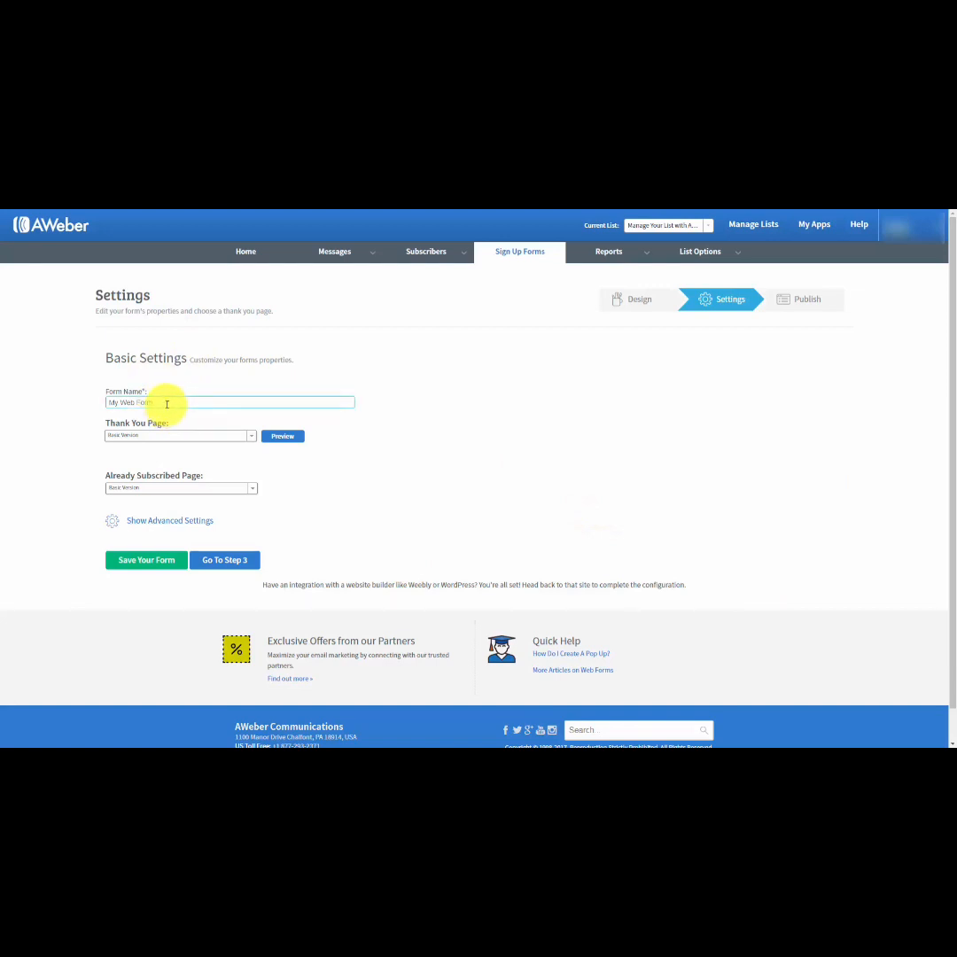
{"action": "left_click_drag", "start_coordinate": [166, 404], "coordinate": [79, 402]}
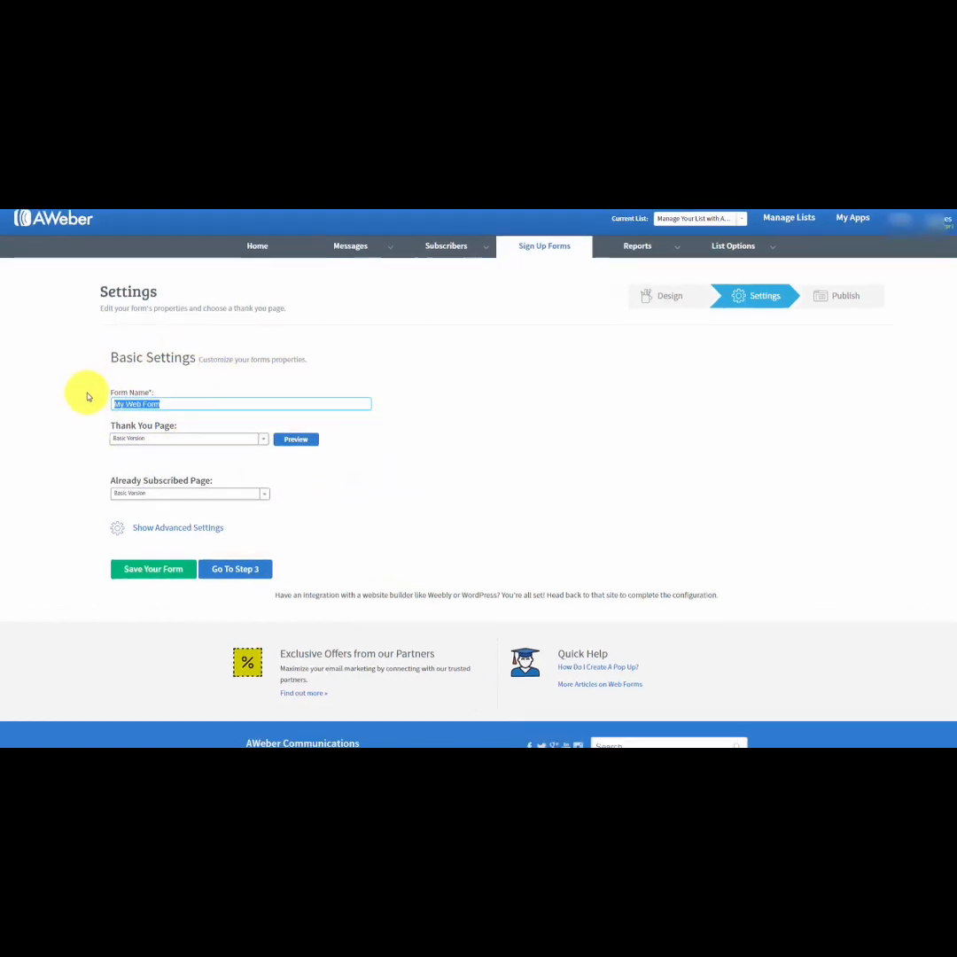
{"action": "type", "text": "Test for Aweber"}
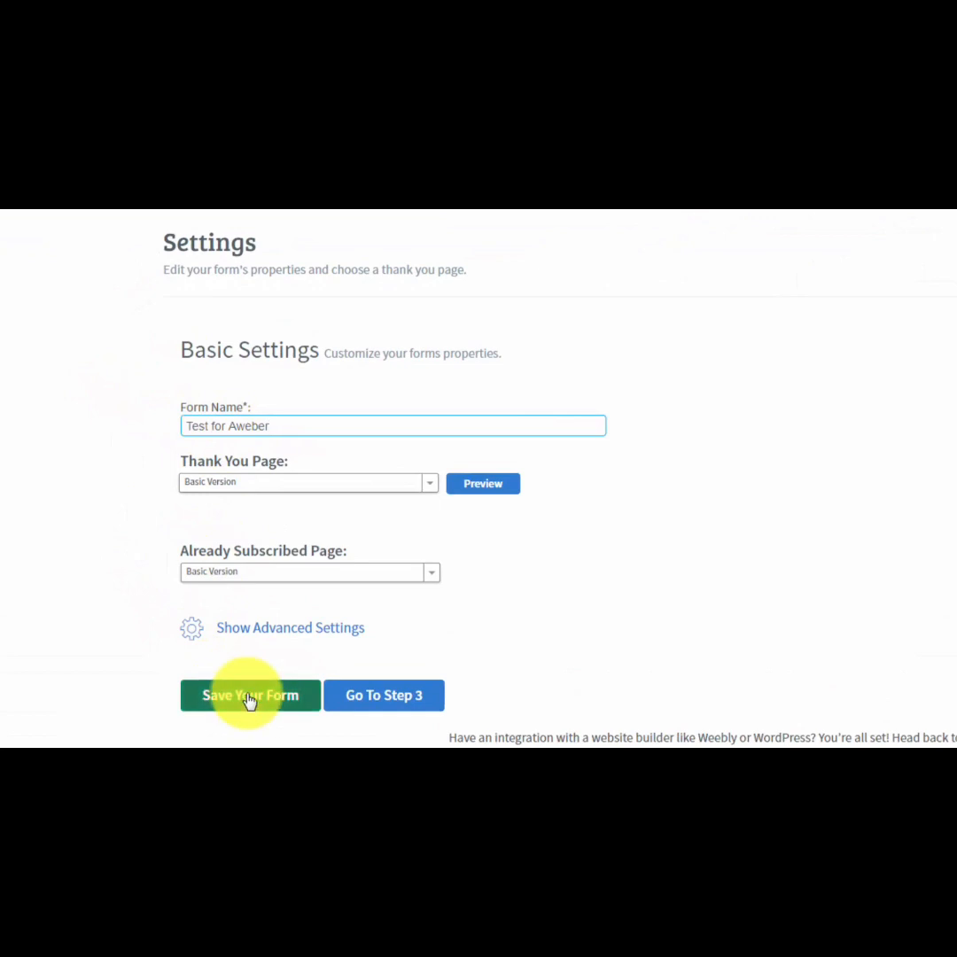
{"action": "left_click", "coordinate": [250, 699]}
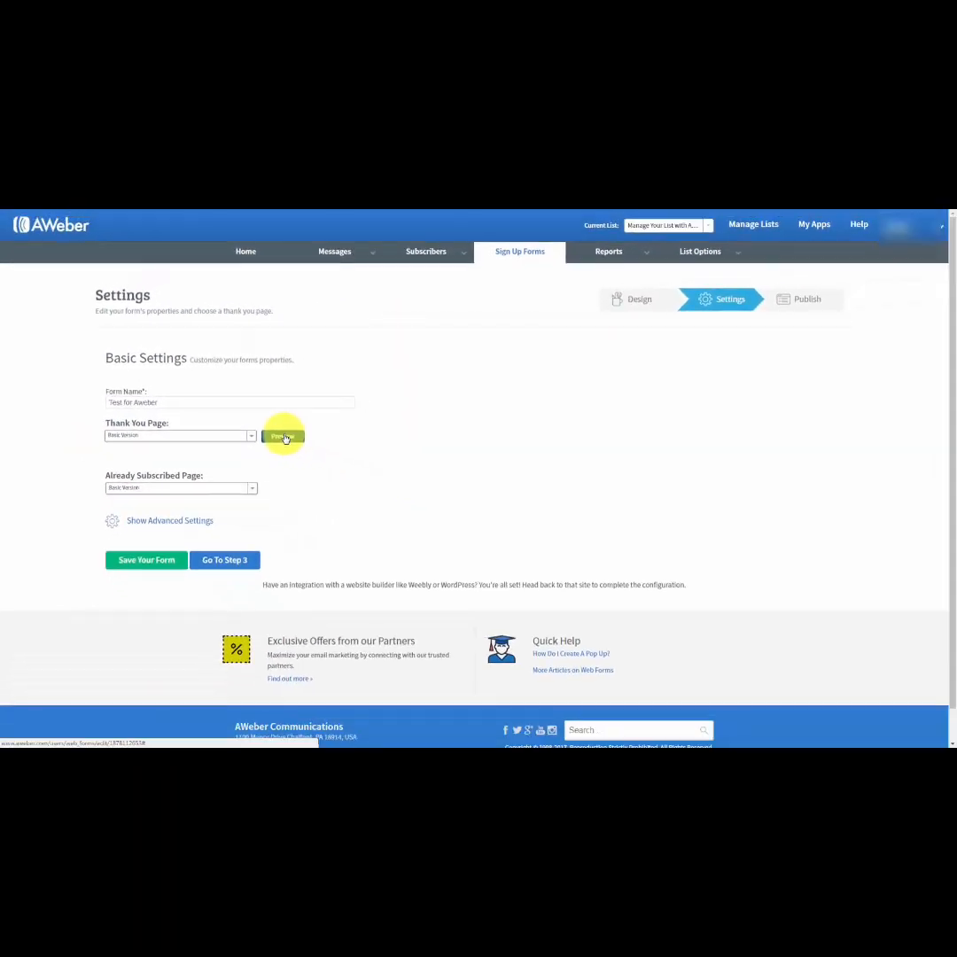
Preview the Basic Version thank you page and look over the other thank you page versions offered.
{"action": "left_click", "coordinate": [283, 437]}
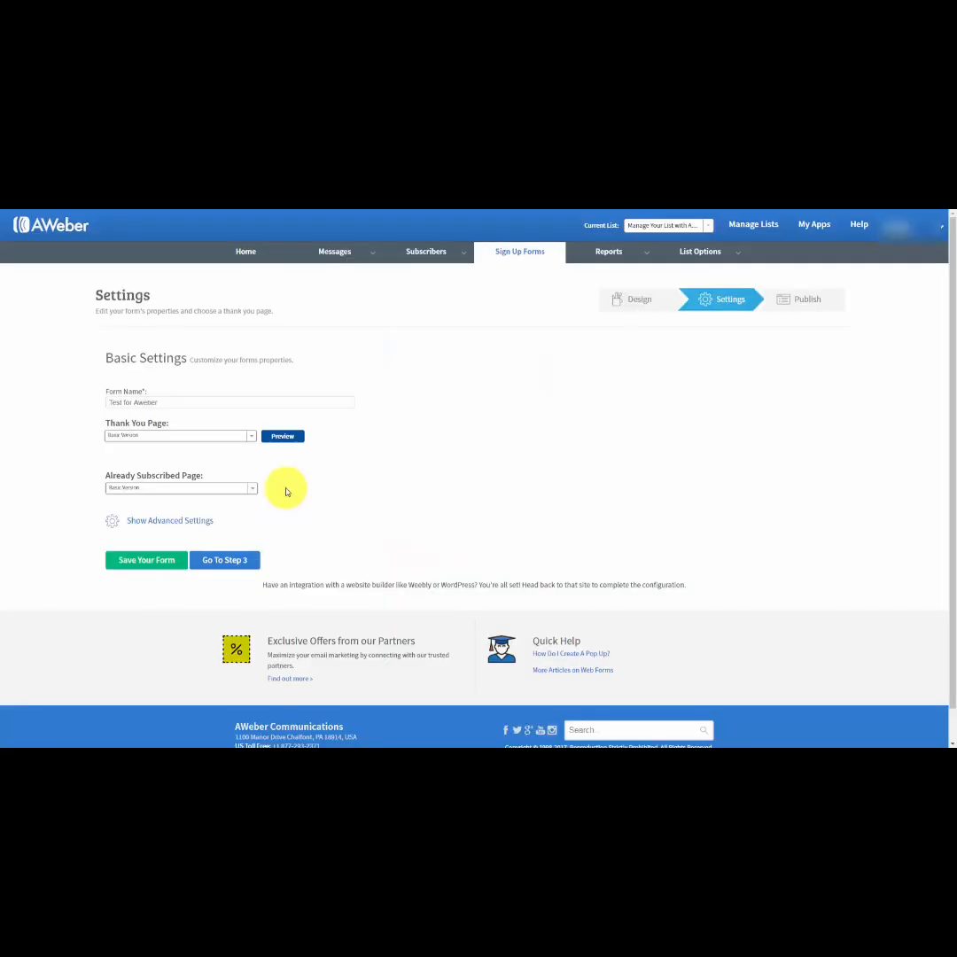
{"action": "left_click", "coordinate": [250, 436]}
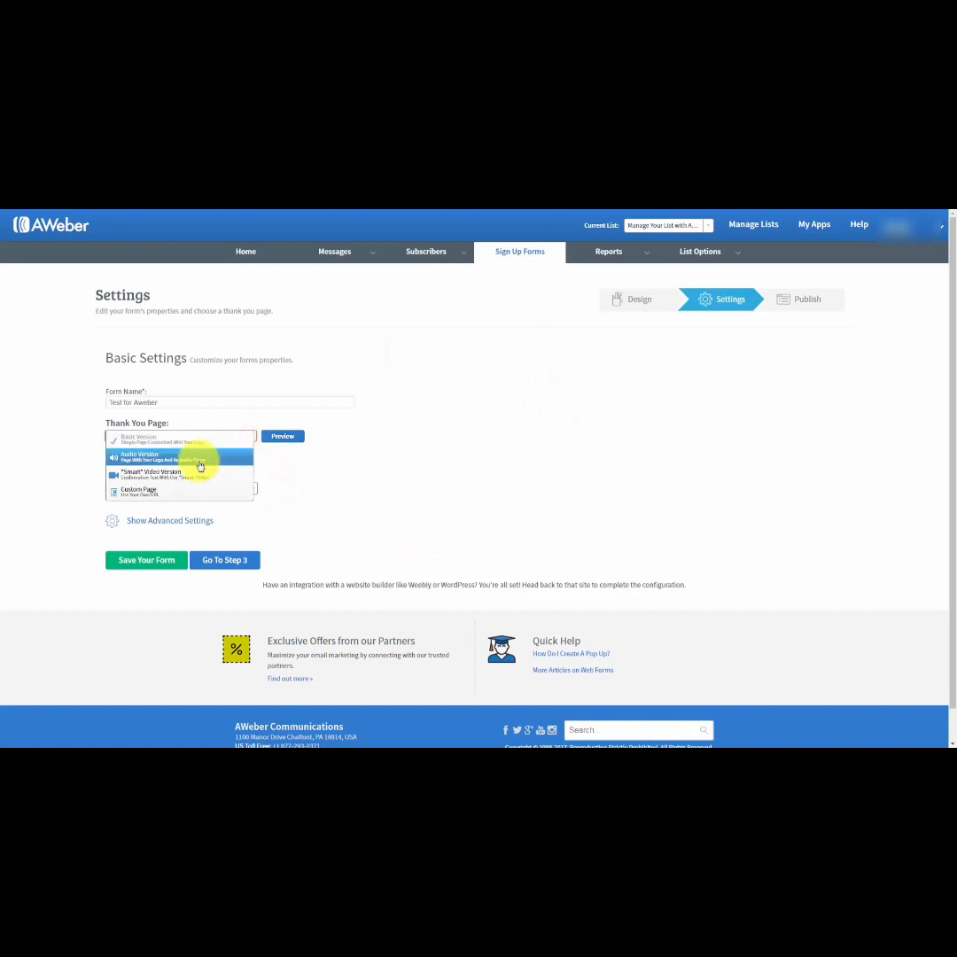
{"action": "left_click", "coordinate": [501, 363]}
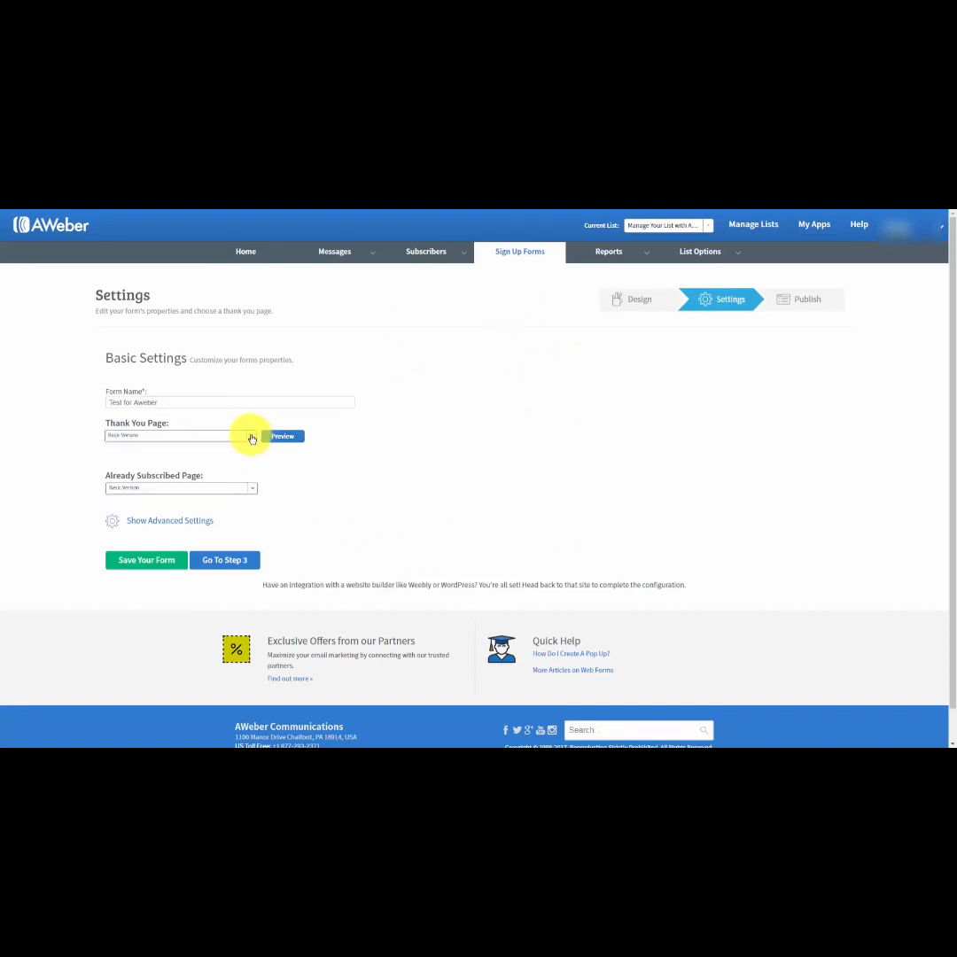
{"action": "left_click", "coordinate": [250, 436]}
{"action": "left_click", "coordinate": [537, 359]}
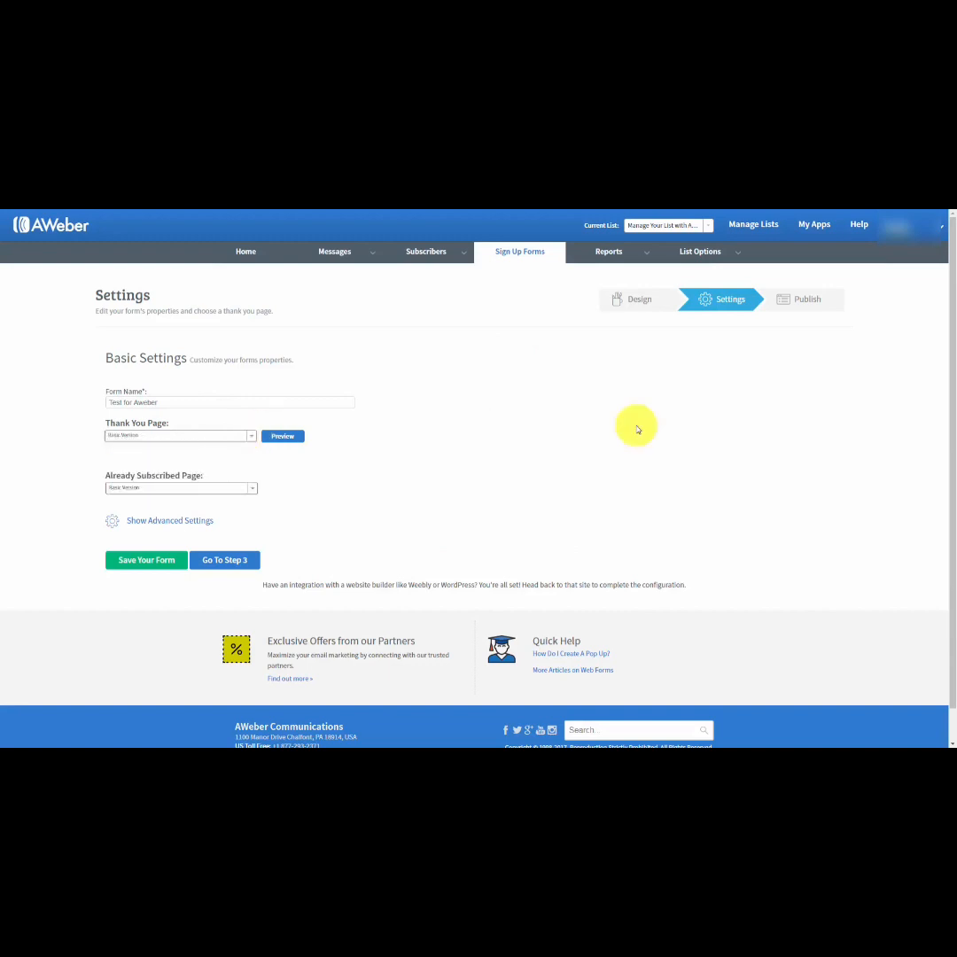
Set the thank you page to Audio Version and preview it.
{"action": "left_click", "coordinate": [253, 436]}
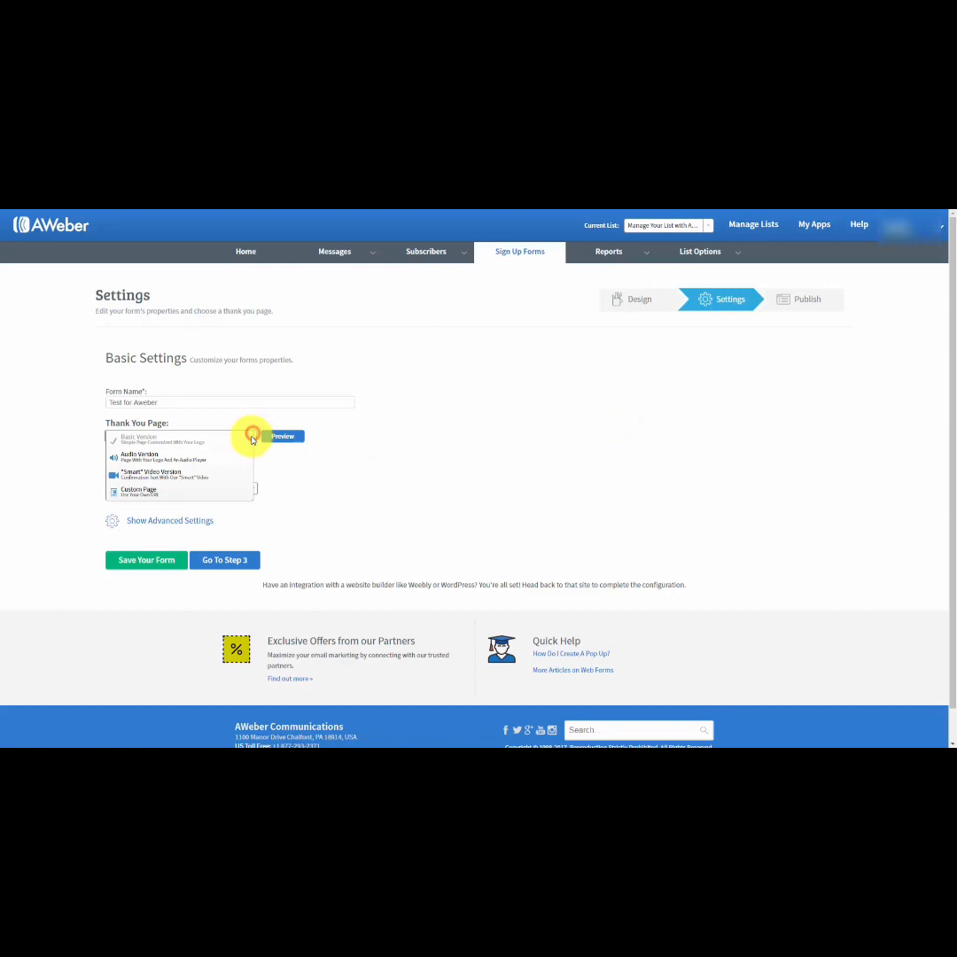
{"action": "left_click", "coordinate": [178, 458]}
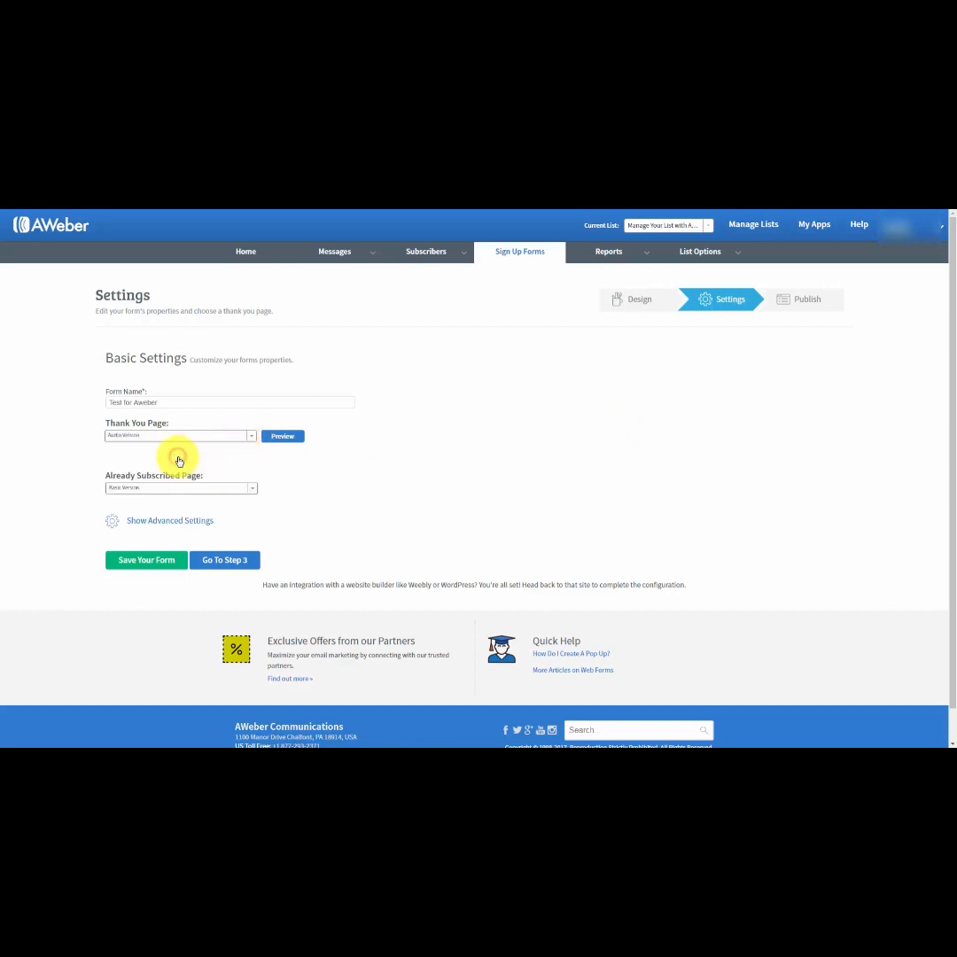
{"action": "left_click", "coordinate": [282, 438]}
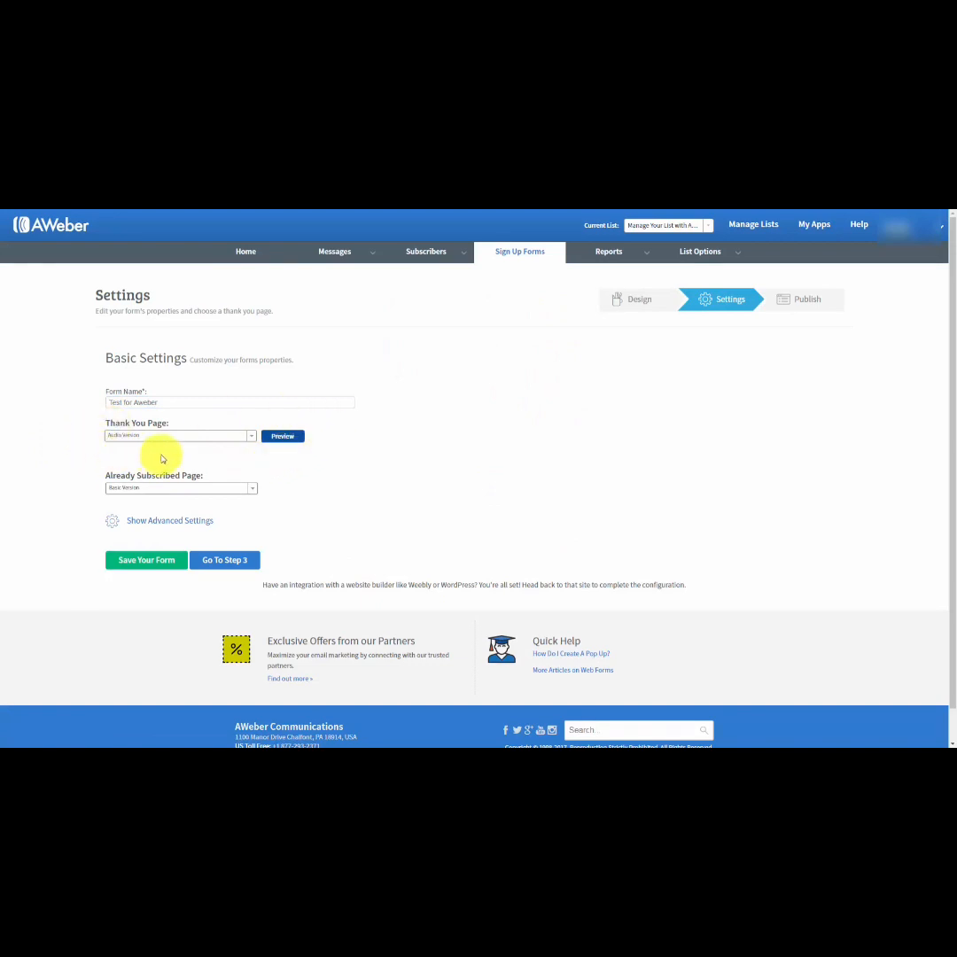
Set the thank you page to "Smart" Video Version, preview it and close the preview page.
{"action": "left_click", "coordinate": [250, 435]}
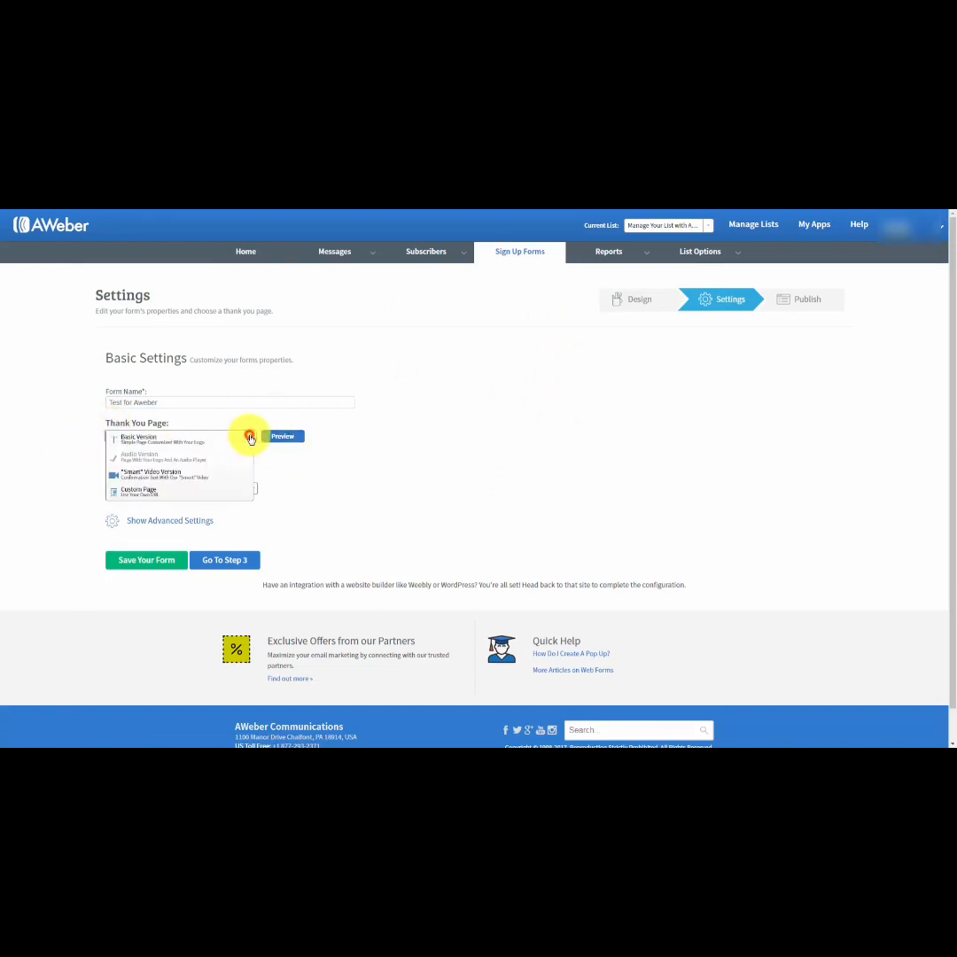
{"action": "left_click", "coordinate": [187, 475]}
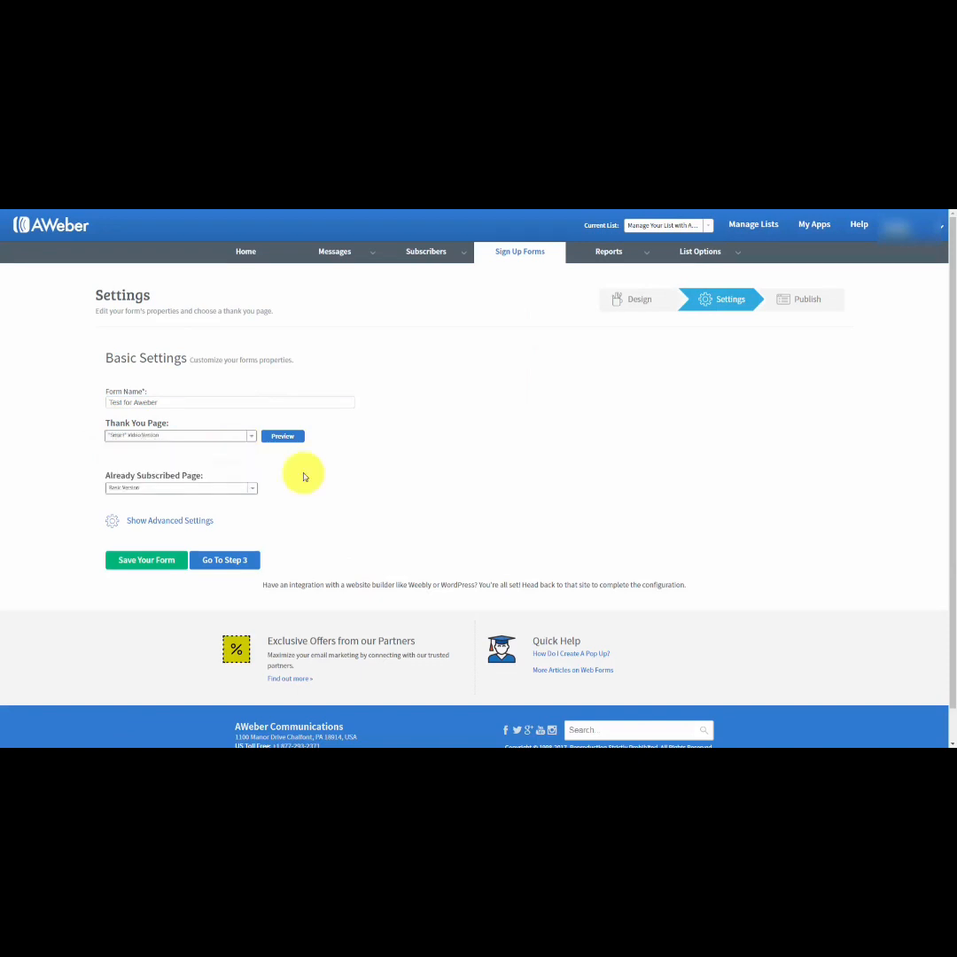
{"action": "left_click", "coordinate": [276, 435]}
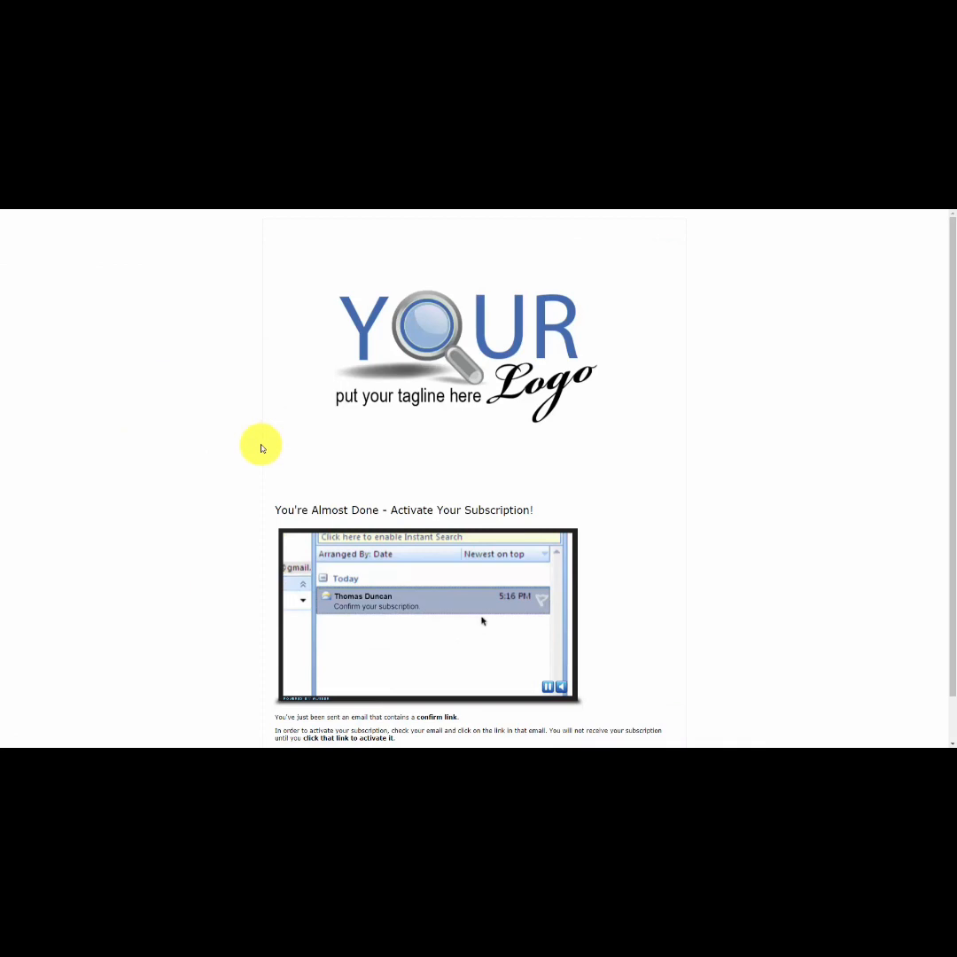
{"action": "key", "text": "ctrl+w"}
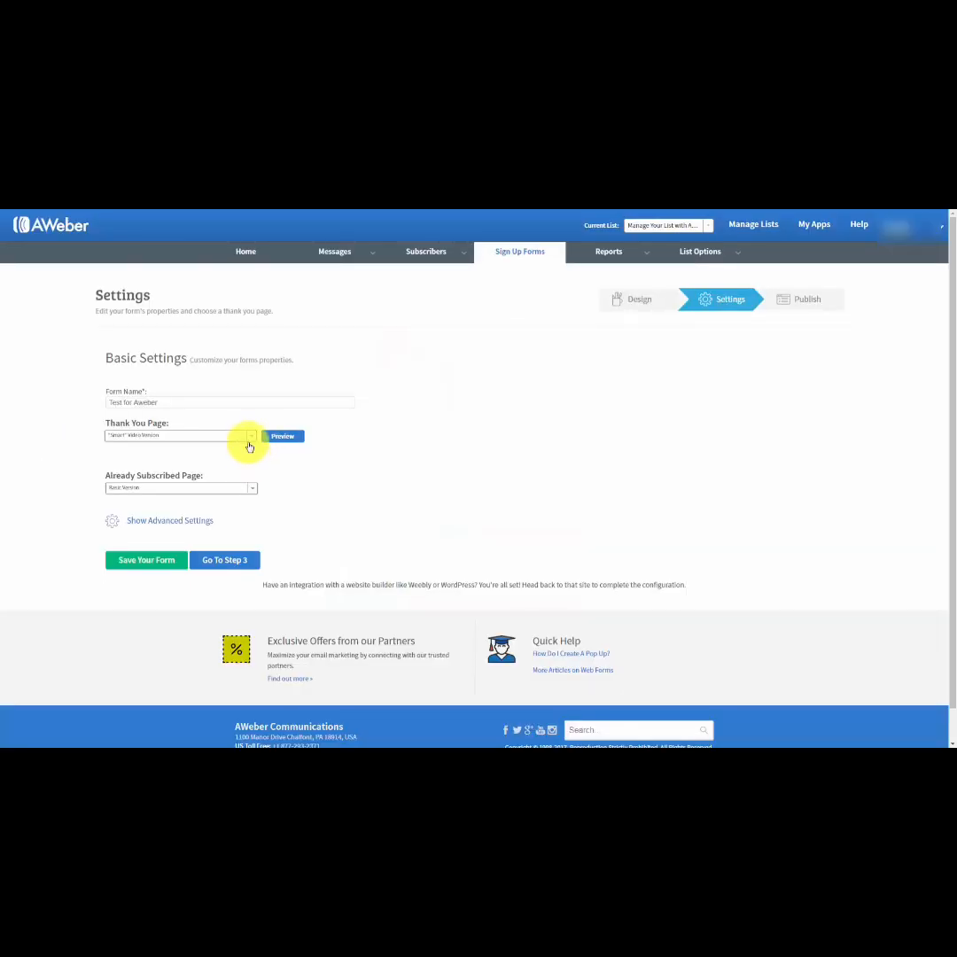
Set the thank you page to Custom Page and check the options for the Already Subscribed Page.
{"action": "left_click", "coordinate": [251, 440]}
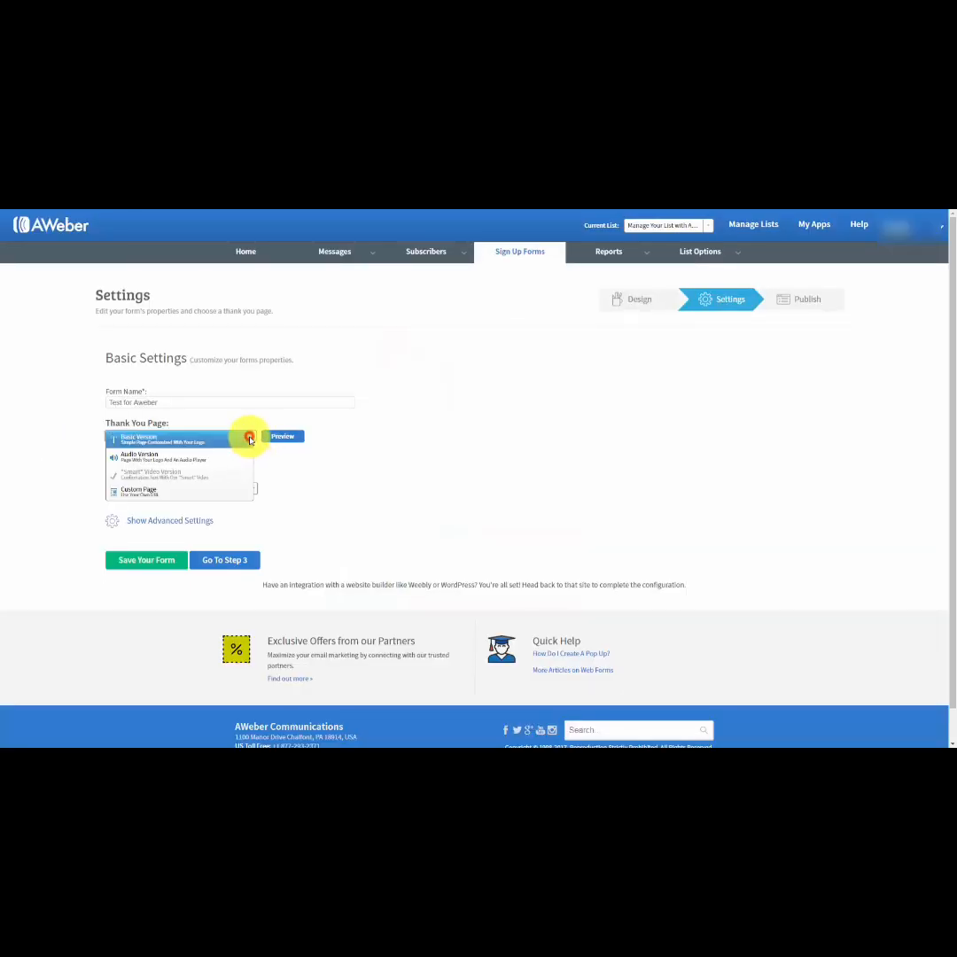
{"action": "left_click", "coordinate": [144, 493]}
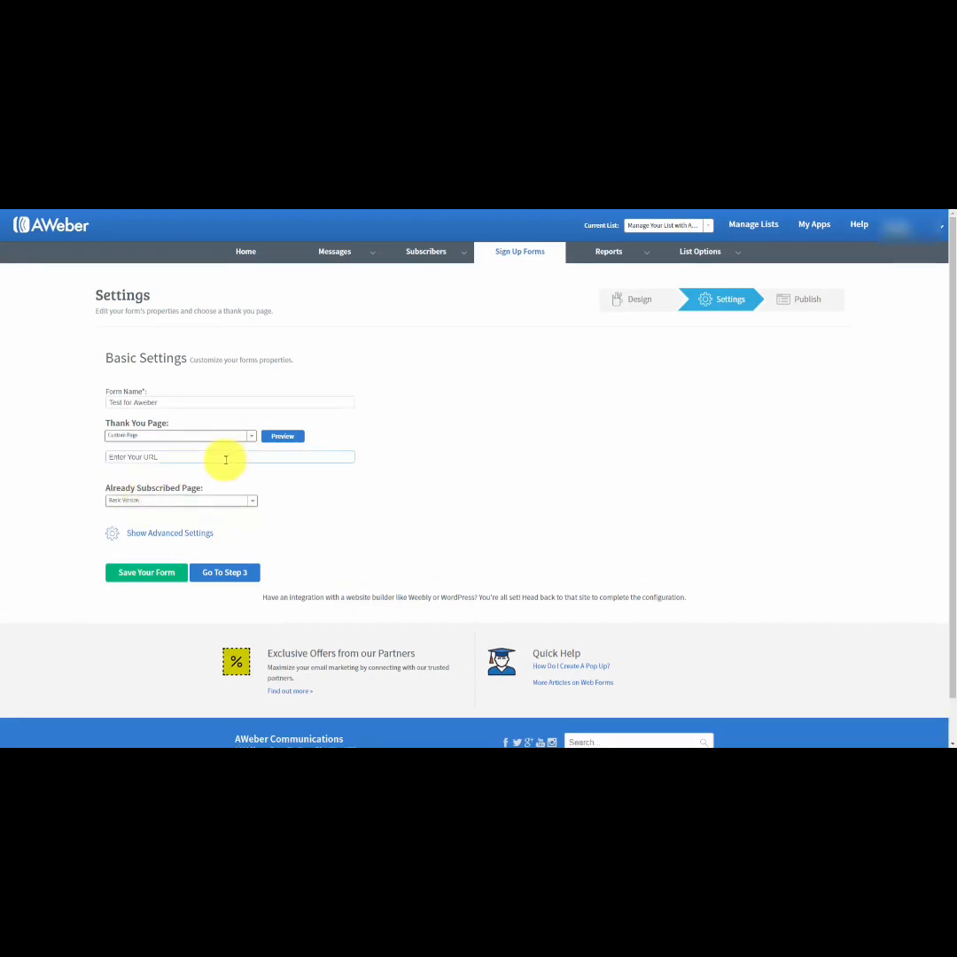
{"action": "left_click", "coordinate": [182, 456]}
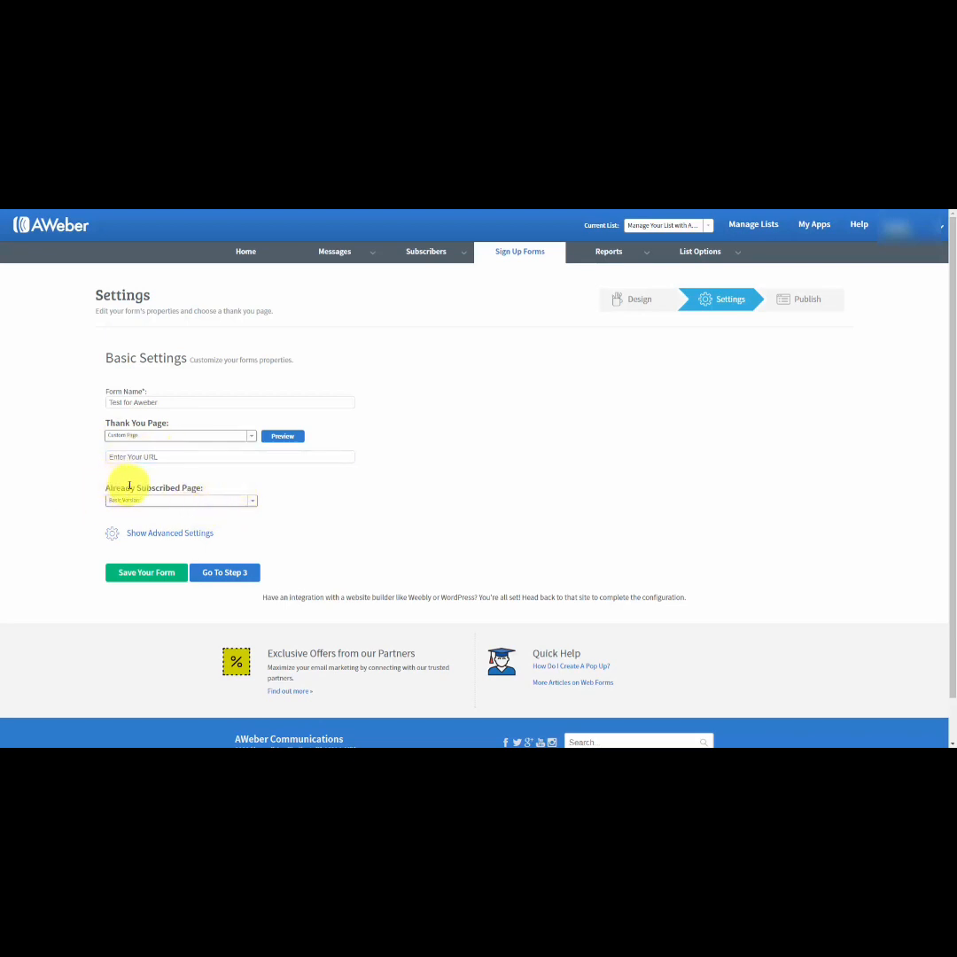
{"action": "left_click", "coordinate": [254, 504]}
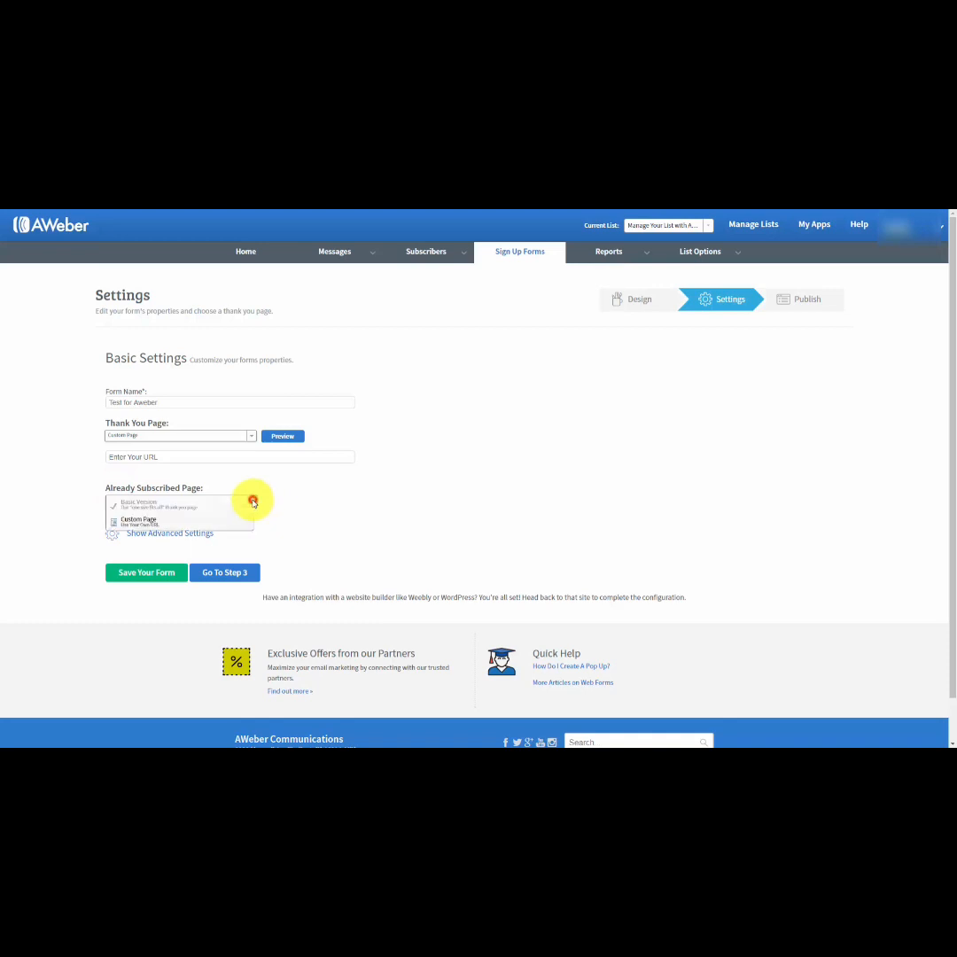
{"action": "left_click", "coordinate": [162, 527]}
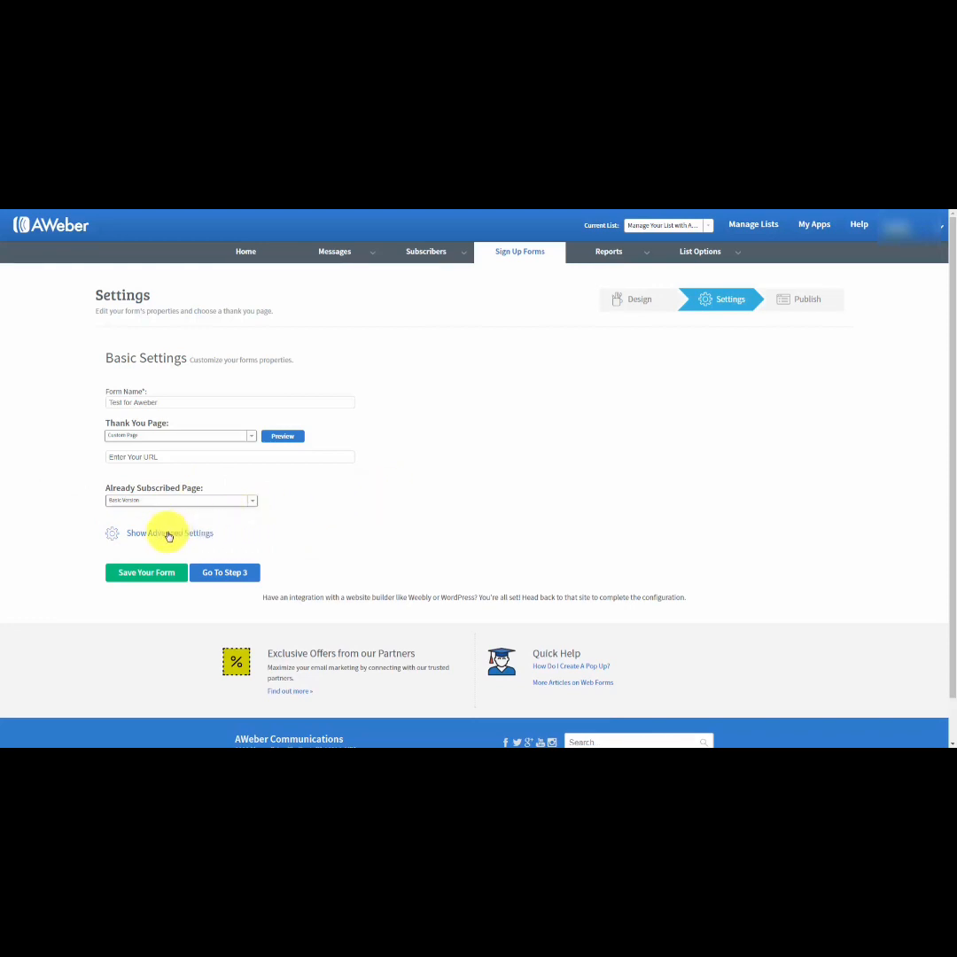
Show the form's advanced settings and enable forwarding subscriber information to the thank you page.
{"action": "left_click", "coordinate": [168, 534]}
{"action": "scroll", "coordinate": [375, 513], "scroll_direction": "down", "scroll_amount": 1}
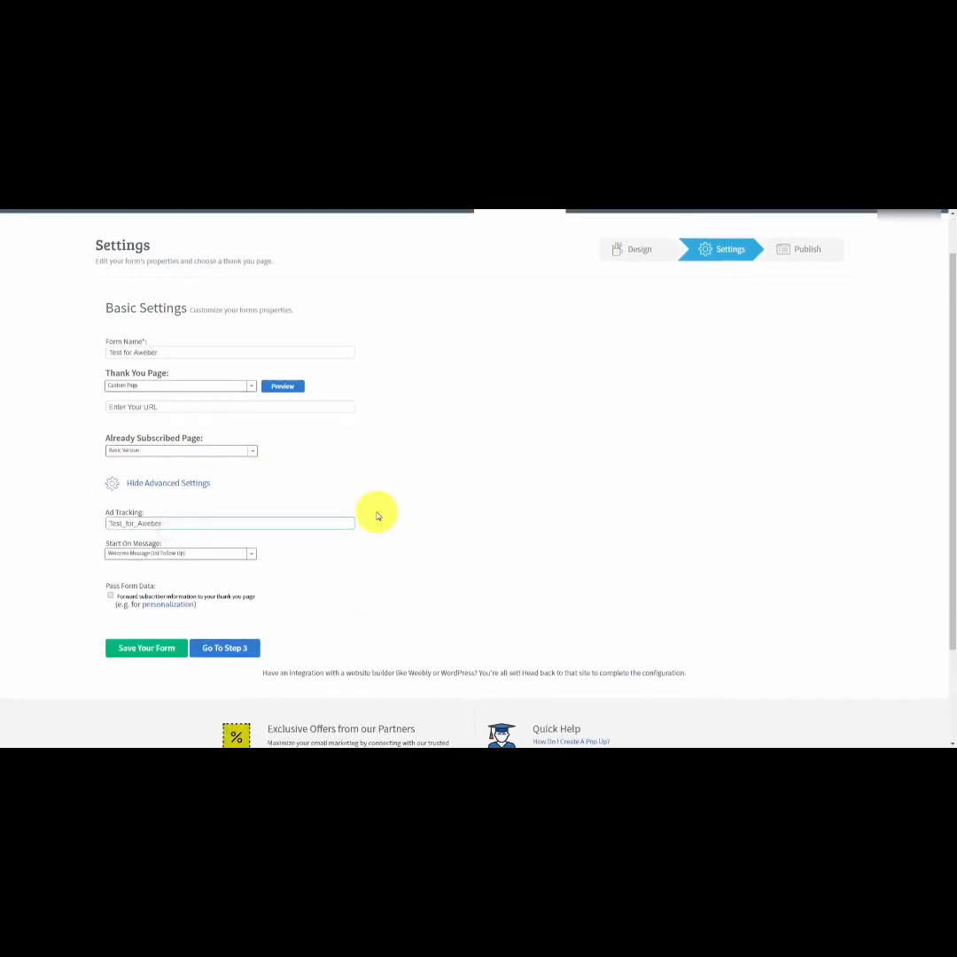
{"action": "scroll", "coordinate": [370, 521], "scroll_direction": "up", "scroll_amount": 1}
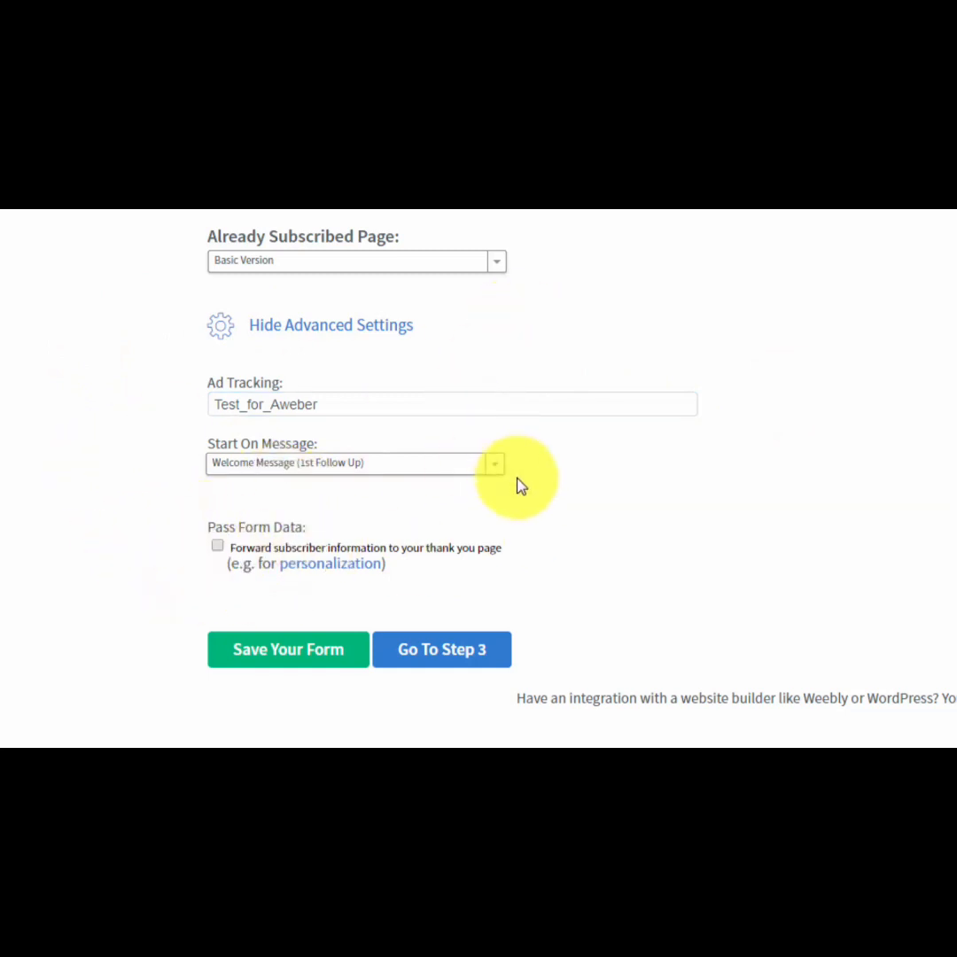
{"action": "left_click", "coordinate": [217, 545]}
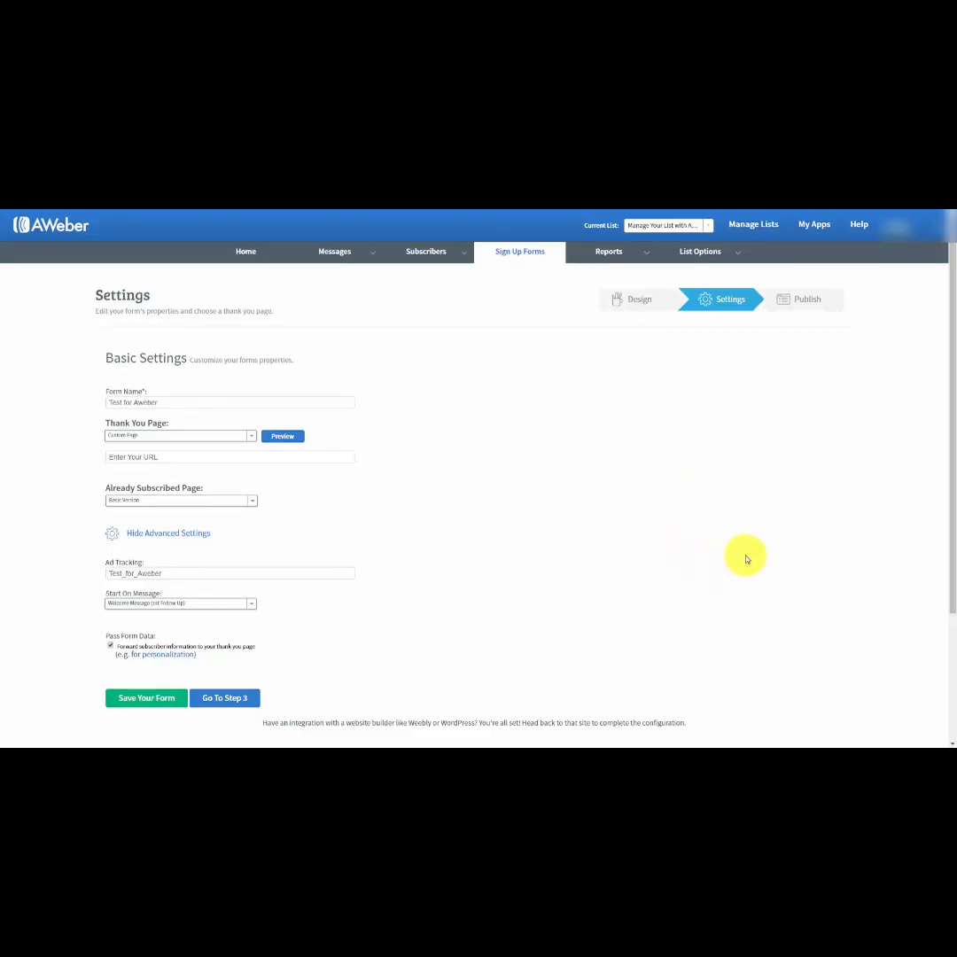
Save the form and proceed to the Publish step.
{"action": "left_click", "coordinate": [142, 702]}
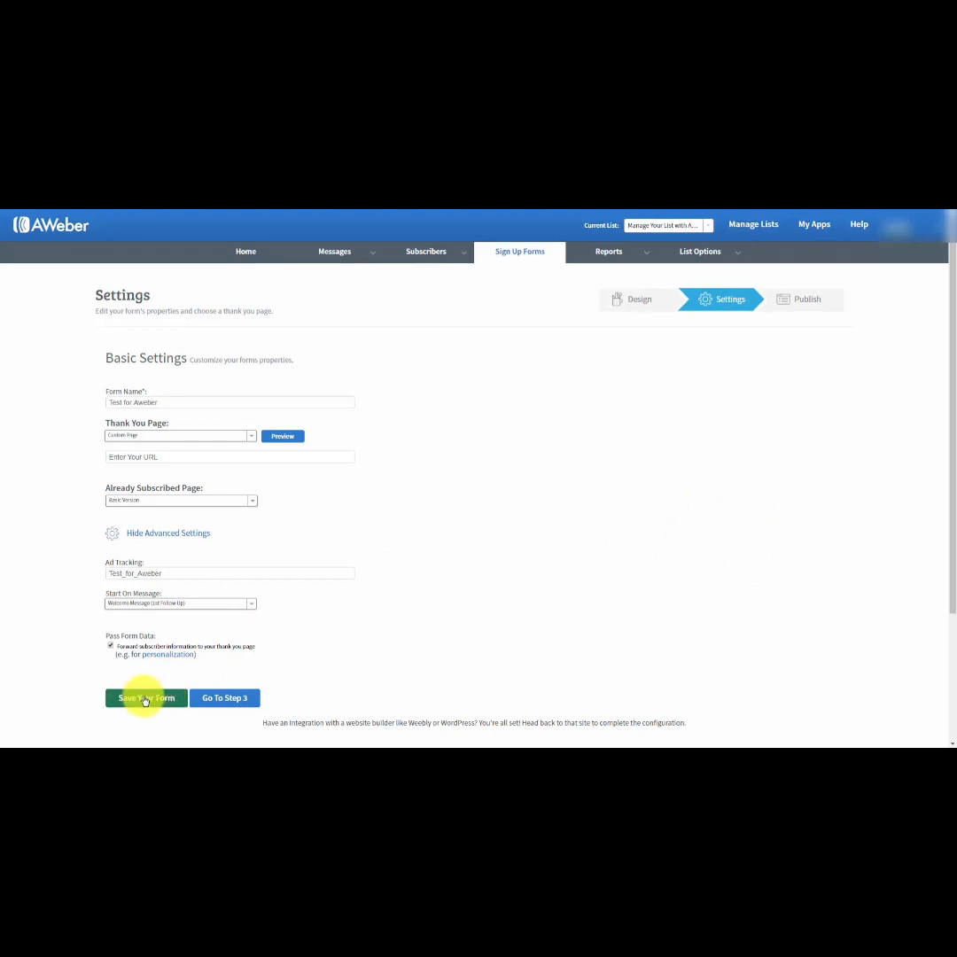
{"action": "left_click", "coordinate": [142, 702]}
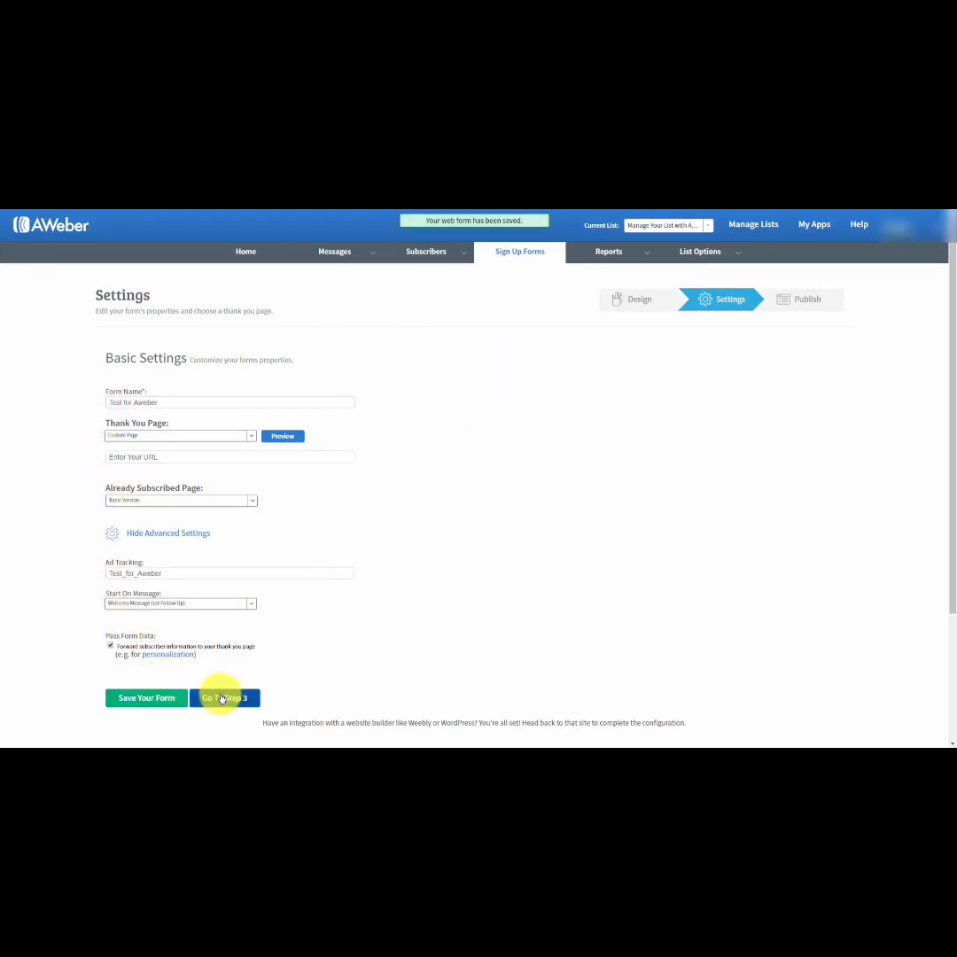
{"action": "left_click", "coordinate": [223, 698]}
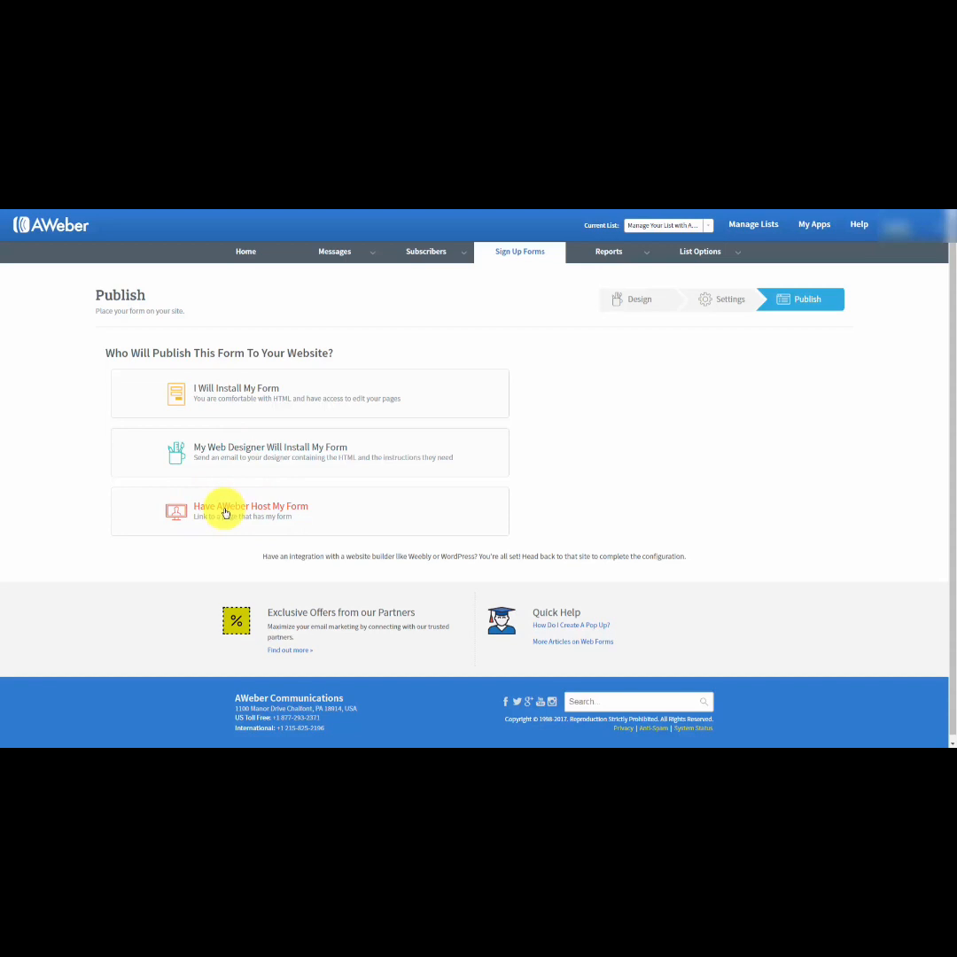
Under I Will Install My Form, compare the Javascript Snippet with the Raw HTML Version and select the snippet's code.
{"action": "left_click", "coordinate": [244, 392]}
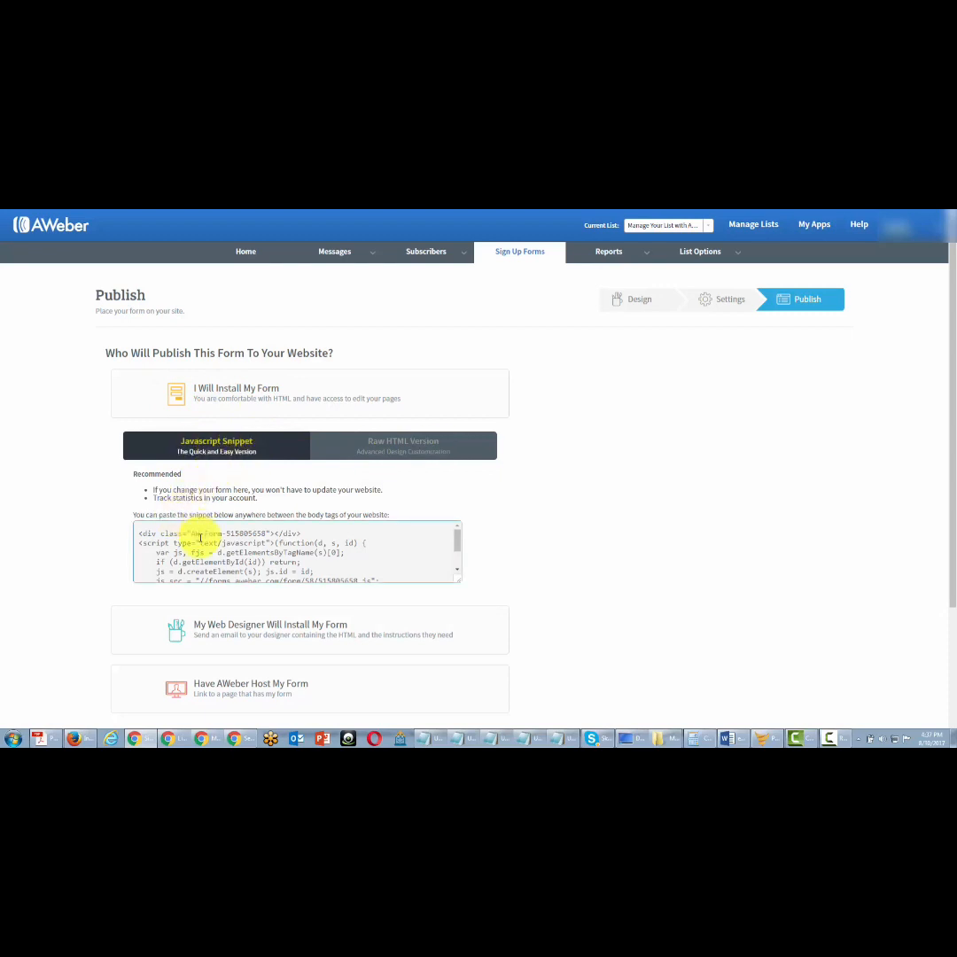
{"action": "left_click", "coordinate": [382, 450]}
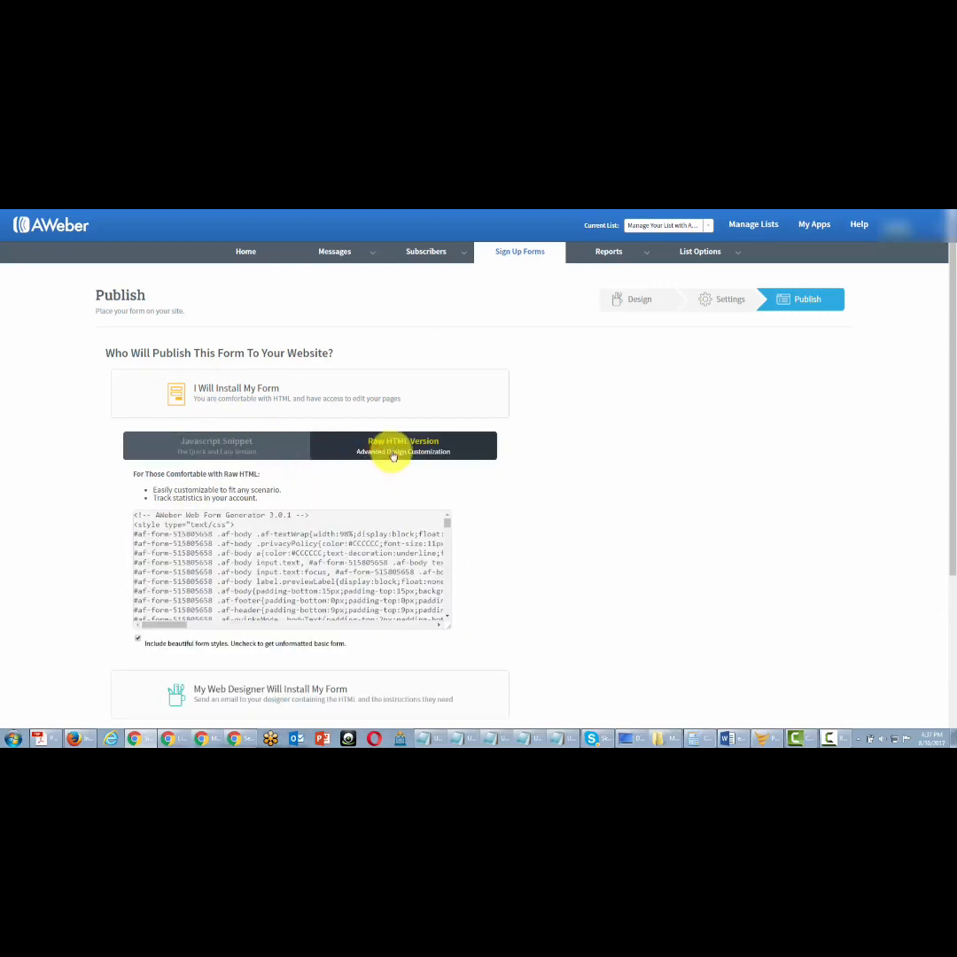
{"action": "left_click", "coordinate": [219, 451]}
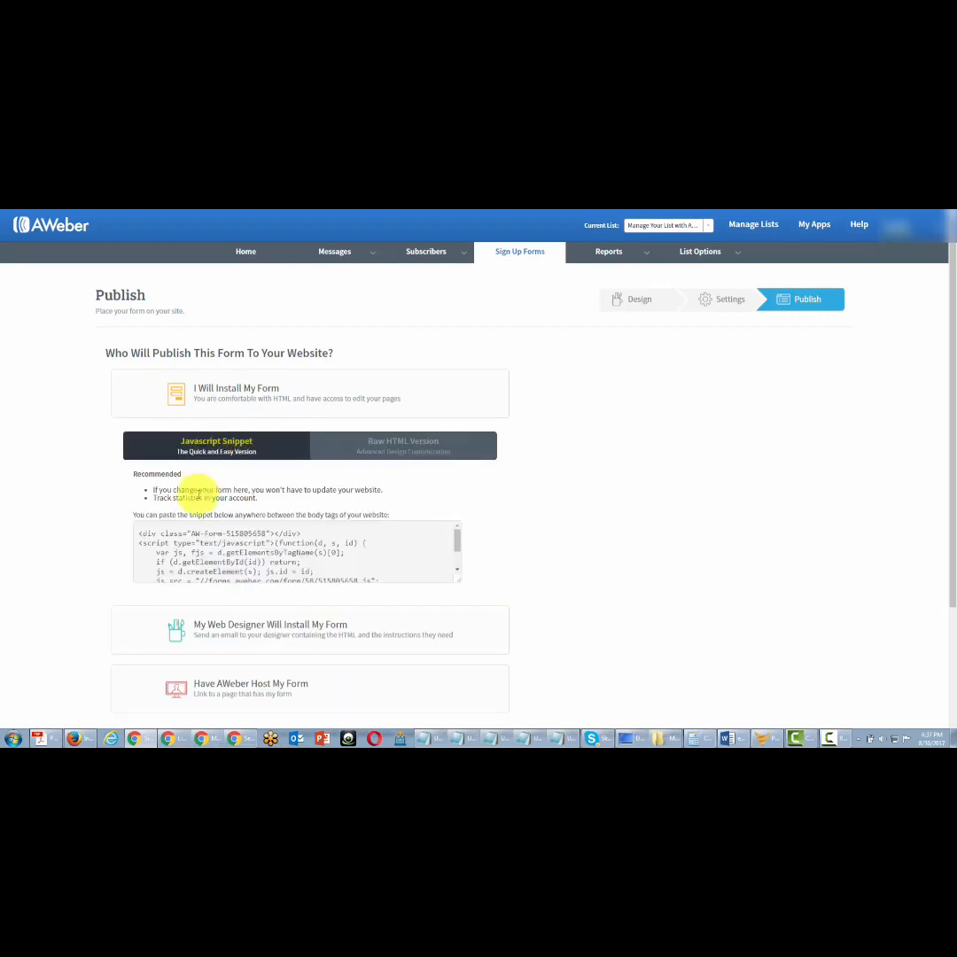
{"action": "left_click", "coordinate": [166, 538]}
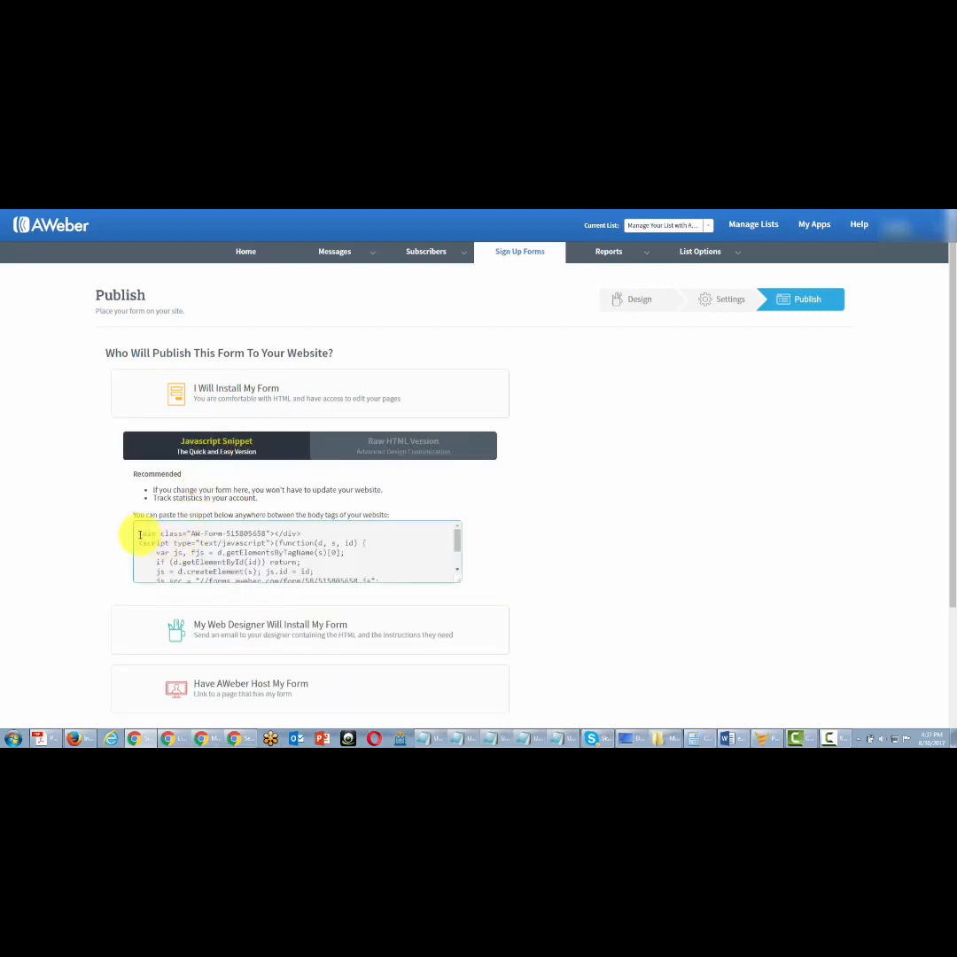
{"action": "left_click", "coordinate": [139, 534]}
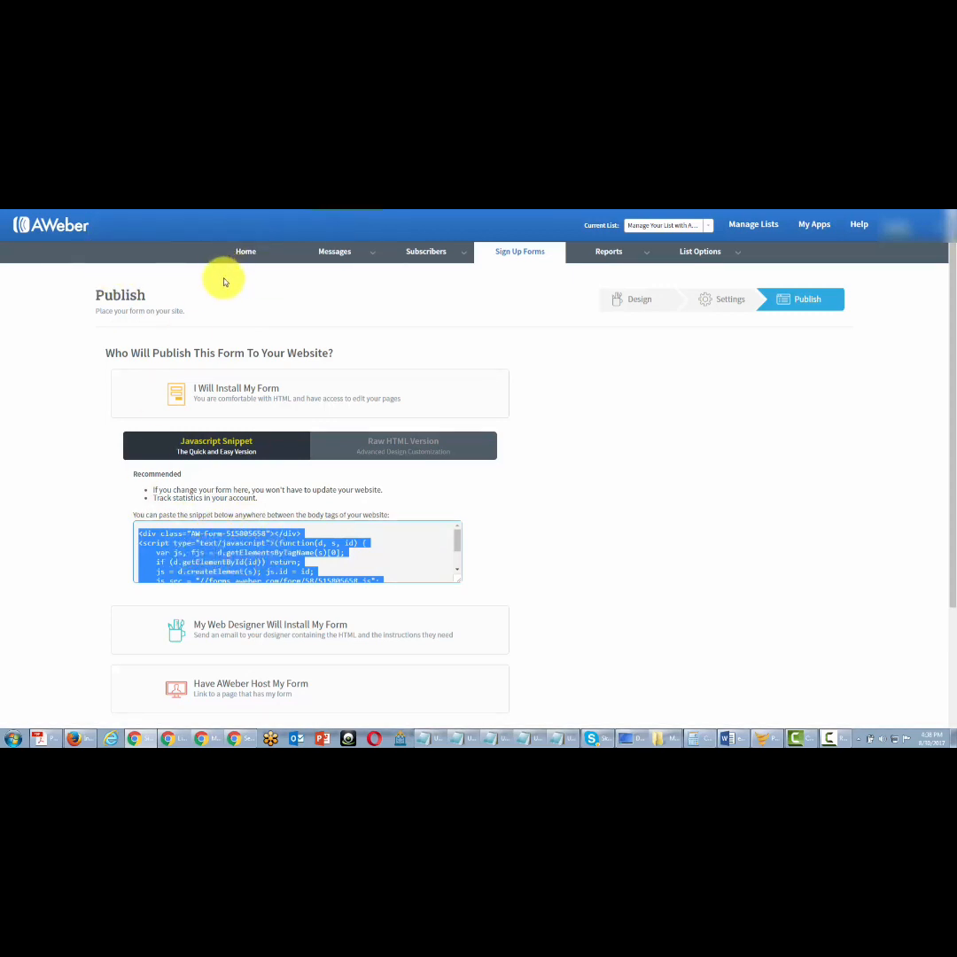
Show the Raw HTML Version, select its code and compare it with and without the beautiful form styles.
{"action": "left_click", "coordinate": [381, 445]}
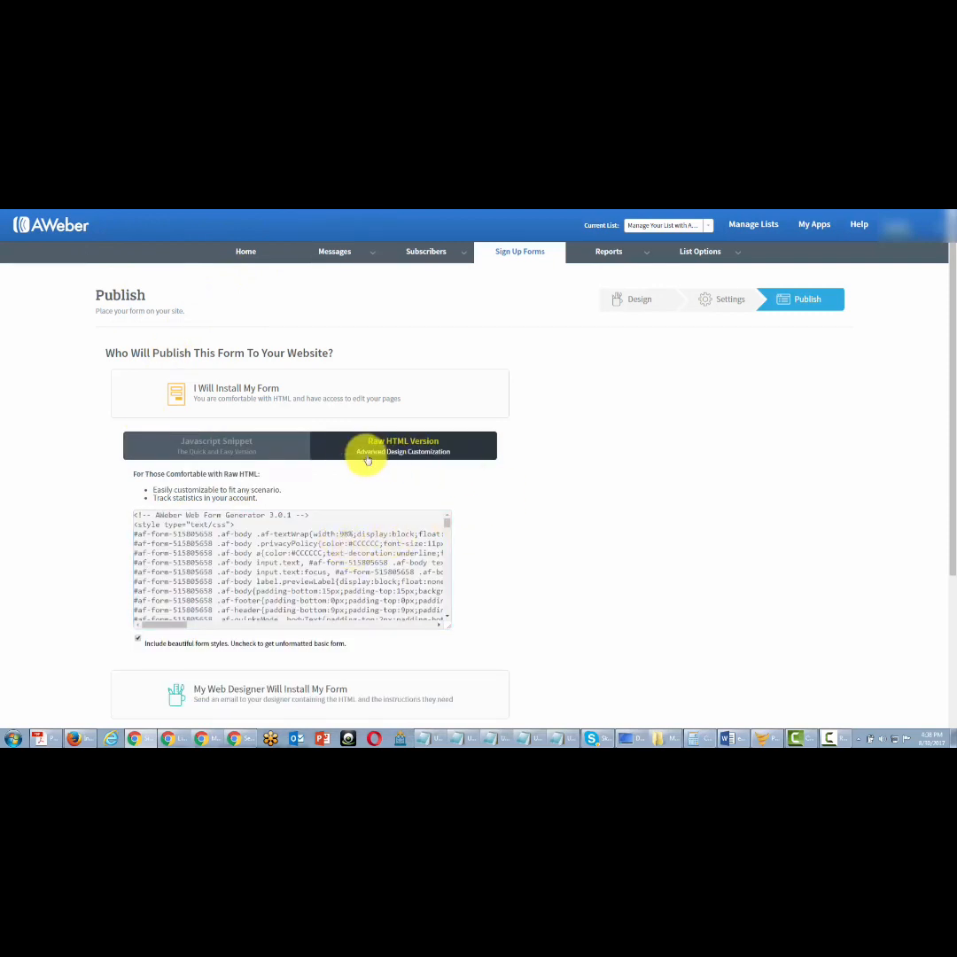
{"action": "left_click", "coordinate": [222, 543]}
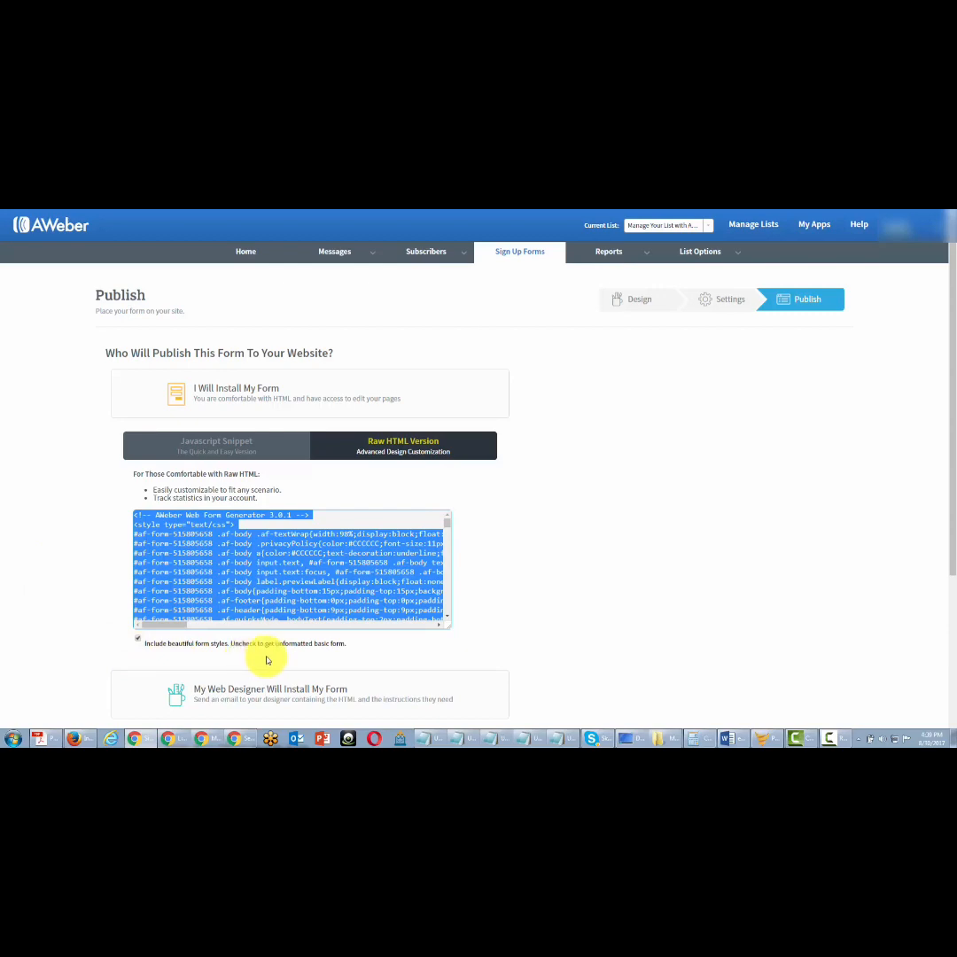
{"action": "left_click", "coordinate": [137, 638]}
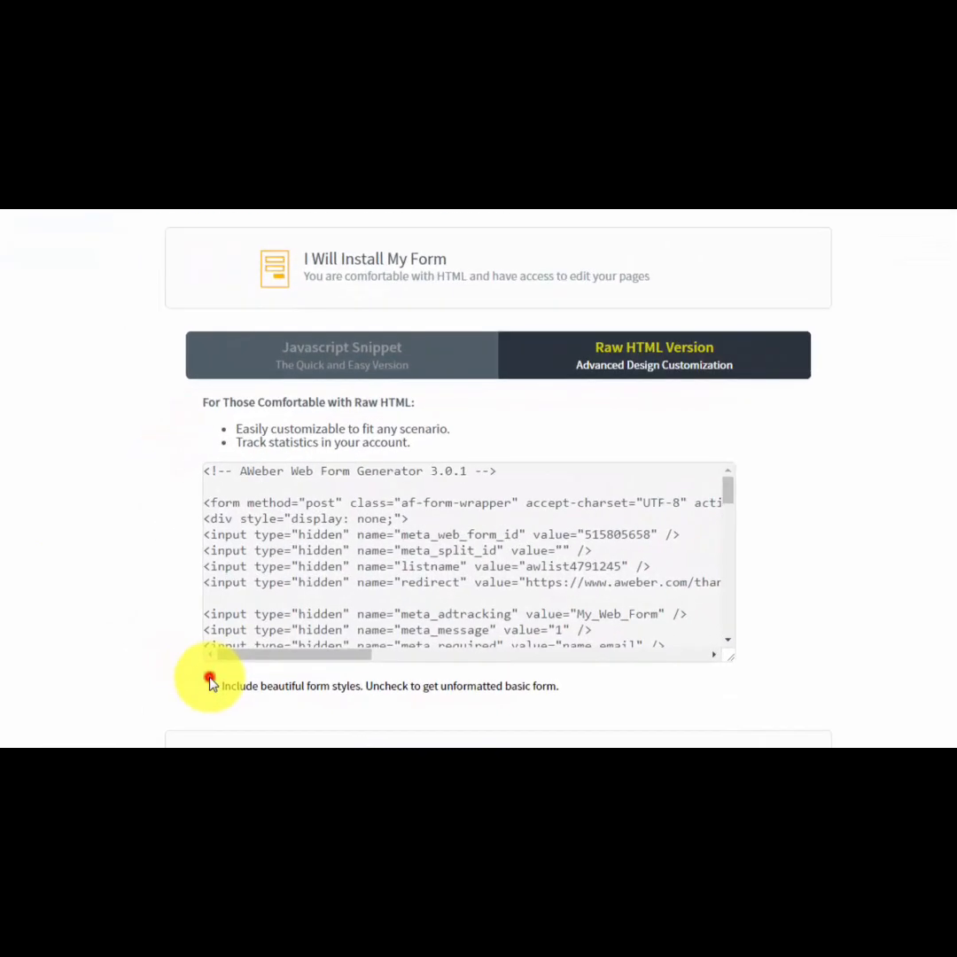
{"action": "left_click", "coordinate": [210, 680]}
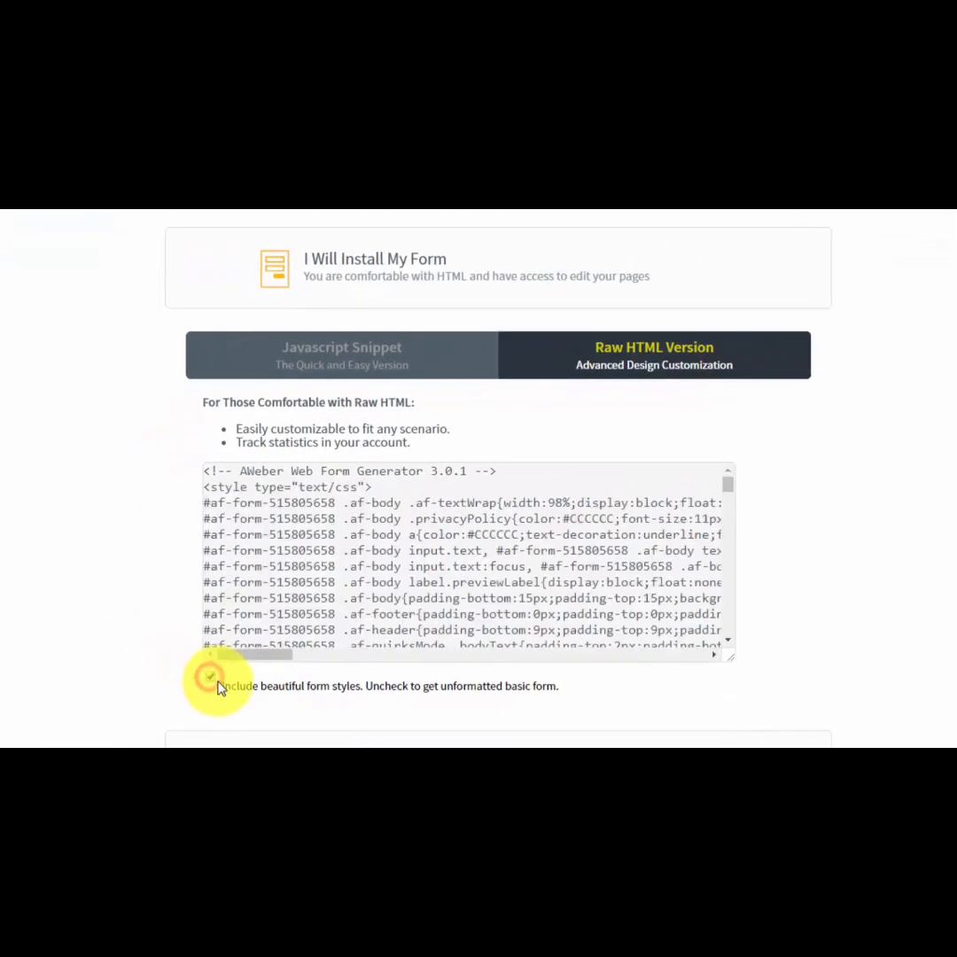
{"action": "left_click", "coordinate": [212, 681]}
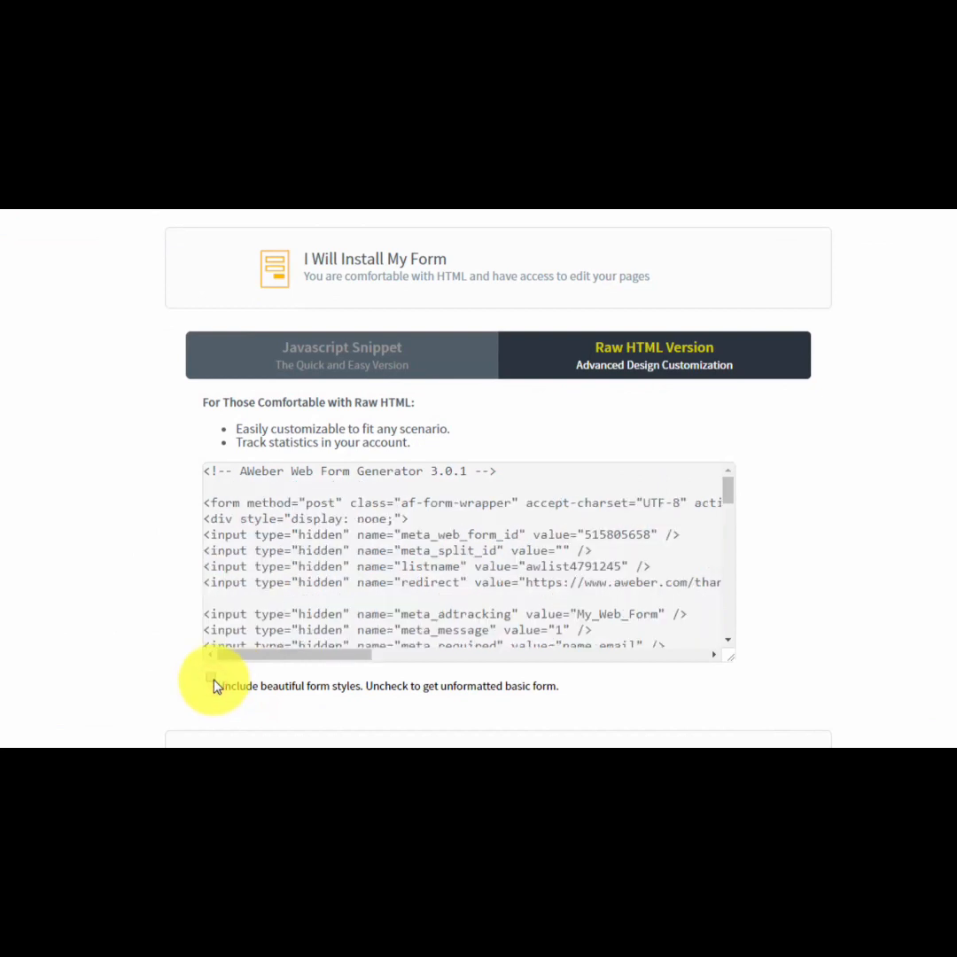
{"action": "left_click", "coordinate": [212, 680]}
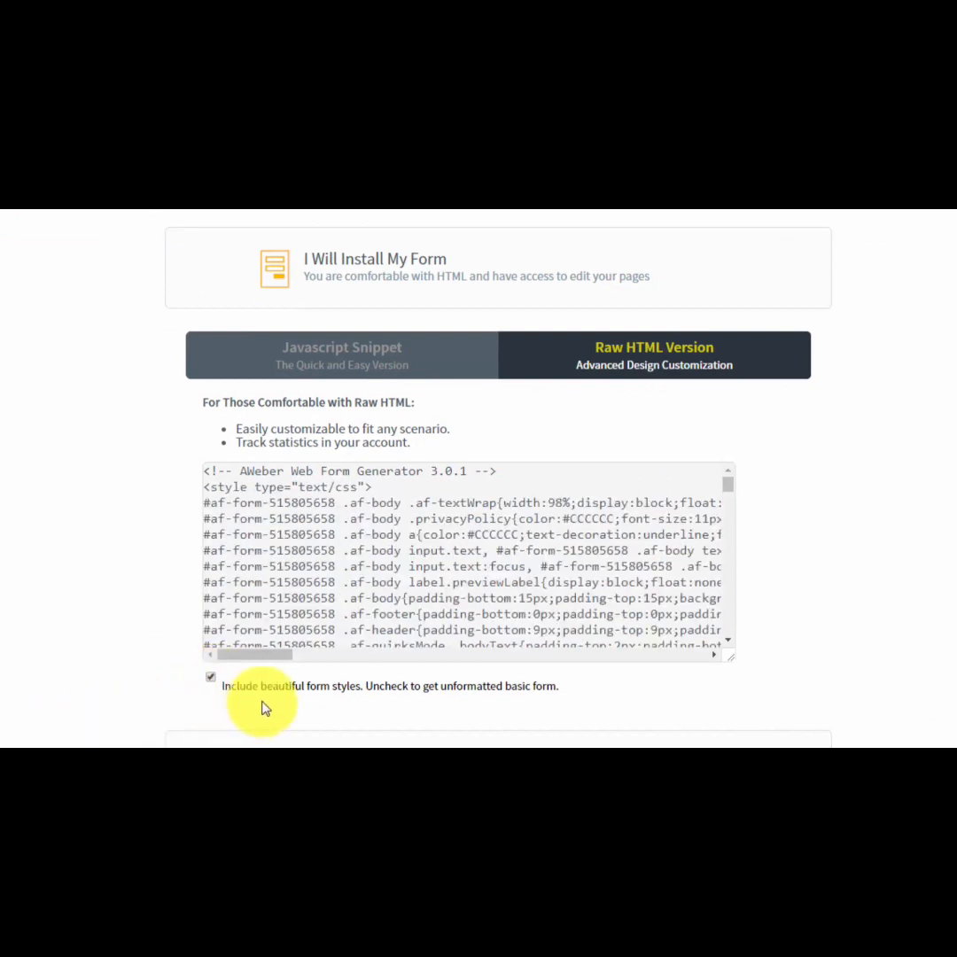
Exclude the form styles, select the entire unformatted HTML code, and include the styles again.
{"action": "left_click", "coordinate": [211, 680]}
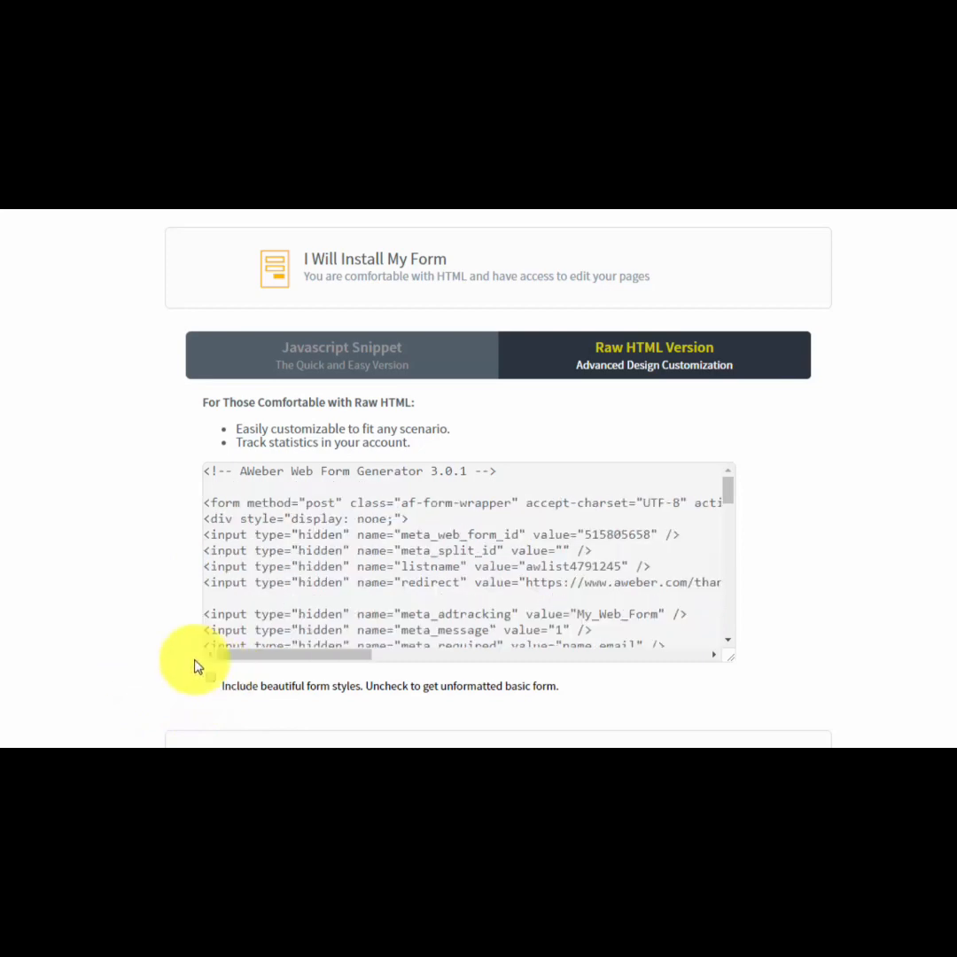
{"action": "left_click", "coordinate": [384, 574]}
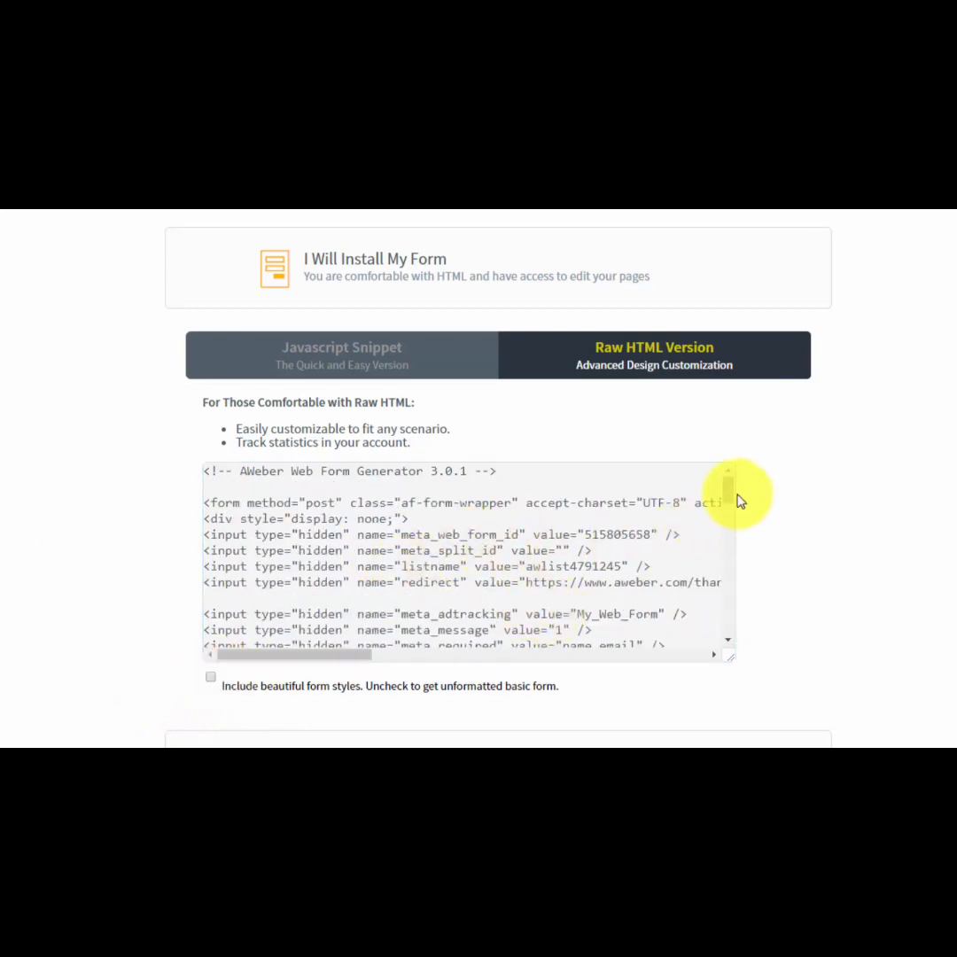
{"action": "key", "text": "ctrl+a"}
{"action": "left_click_drag", "start_coordinate": [726, 486], "coordinate": [694, 480]}
{"action": "scroll", "coordinate": [431, 523], "scroll_direction": "up", "scroll_amount": 1}
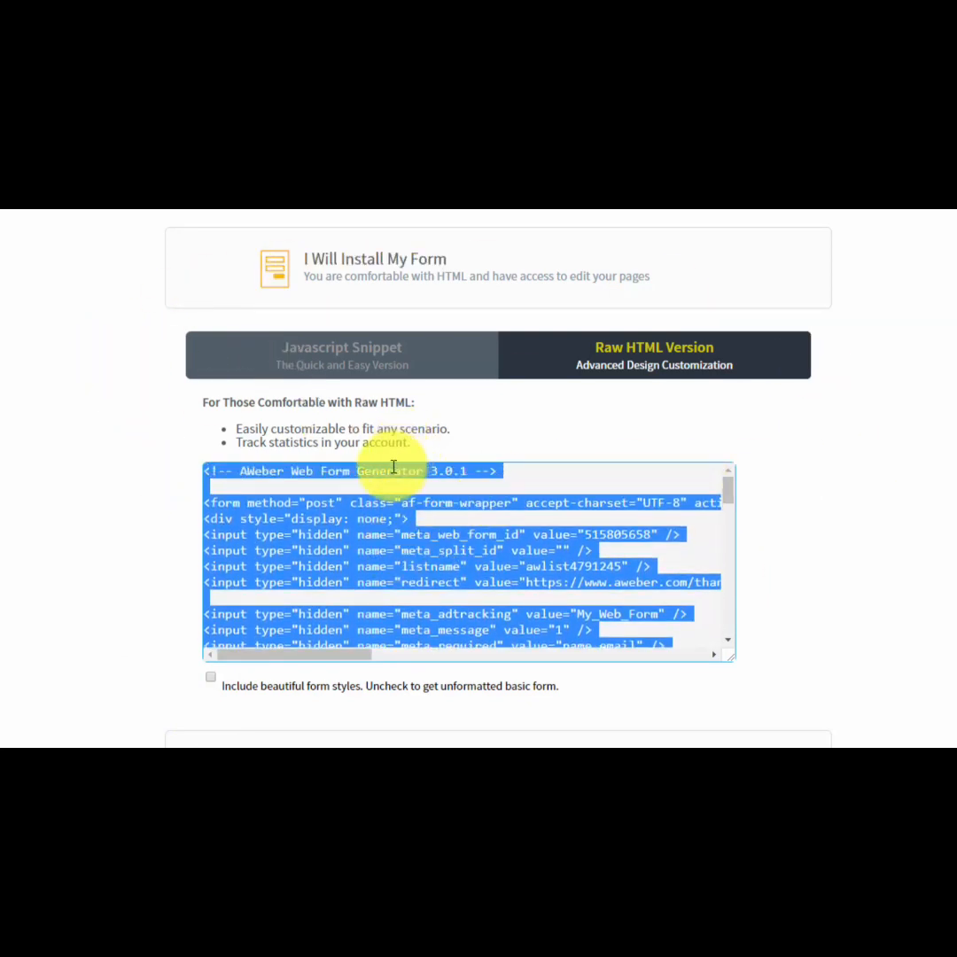
{"action": "left_click", "coordinate": [211, 678]}
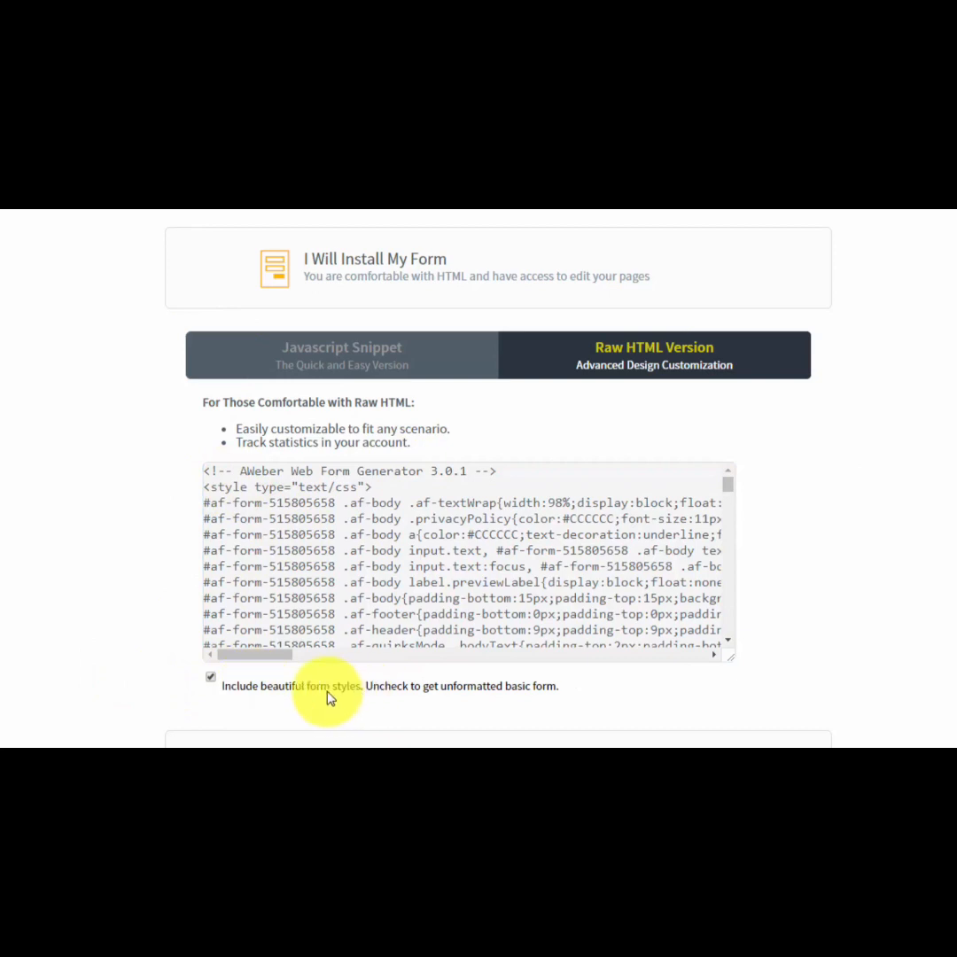
Collapse the self-install option and look over the email and message fields for My Web Designer Will Install My Form.
{"action": "left_click", "coordinate": [392, 263]}
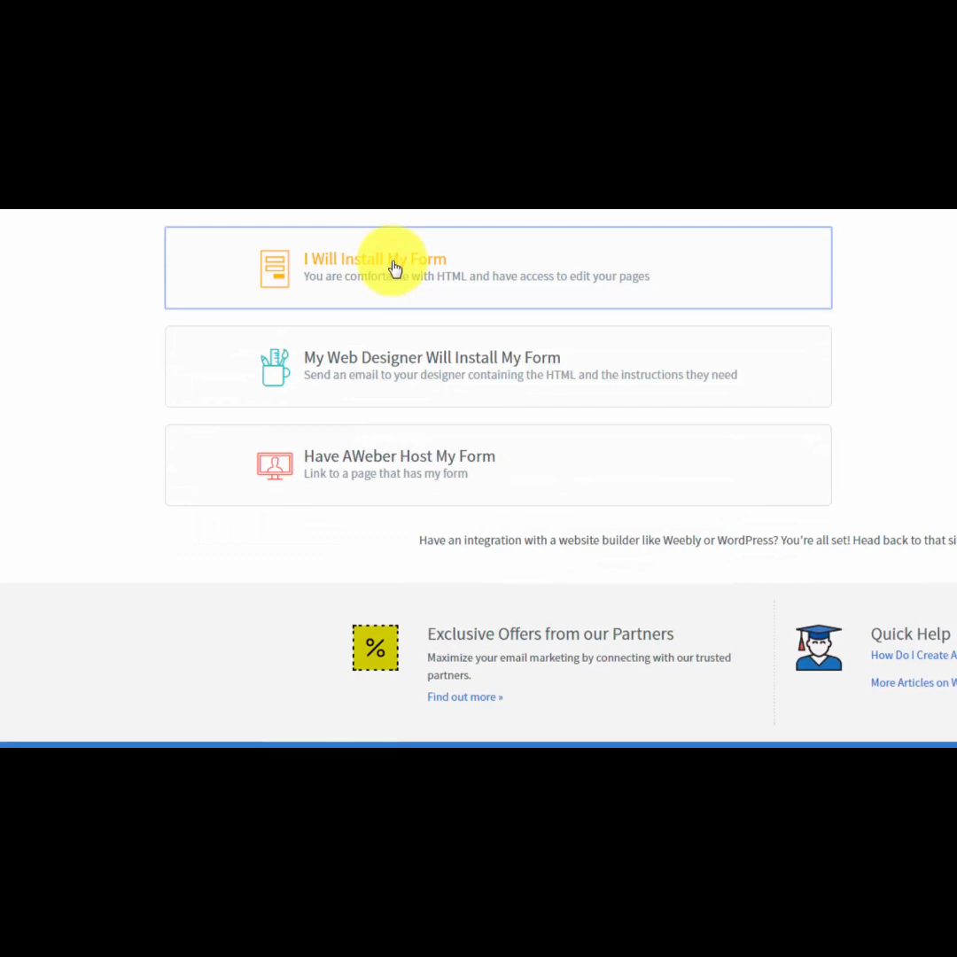
{"action": "left_click", "coordinate": [410, 365]}
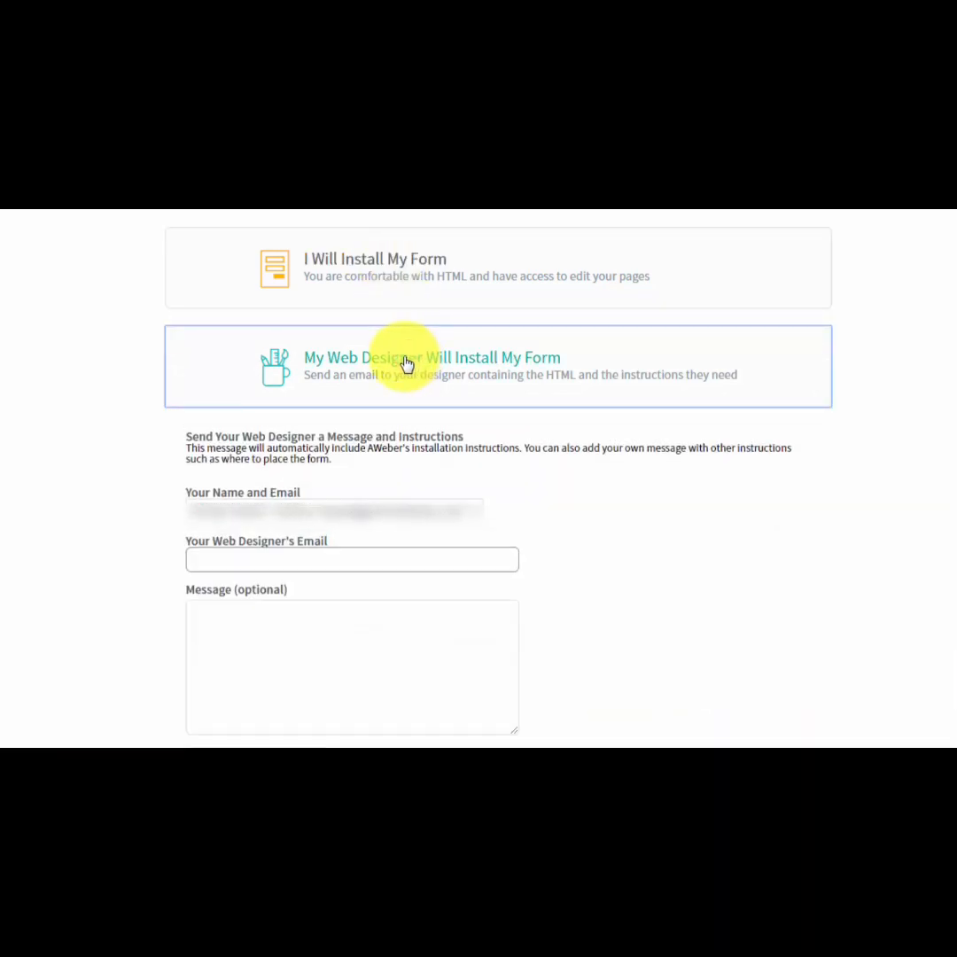
{"action": "left_click", "coordinate": [235, 560]}
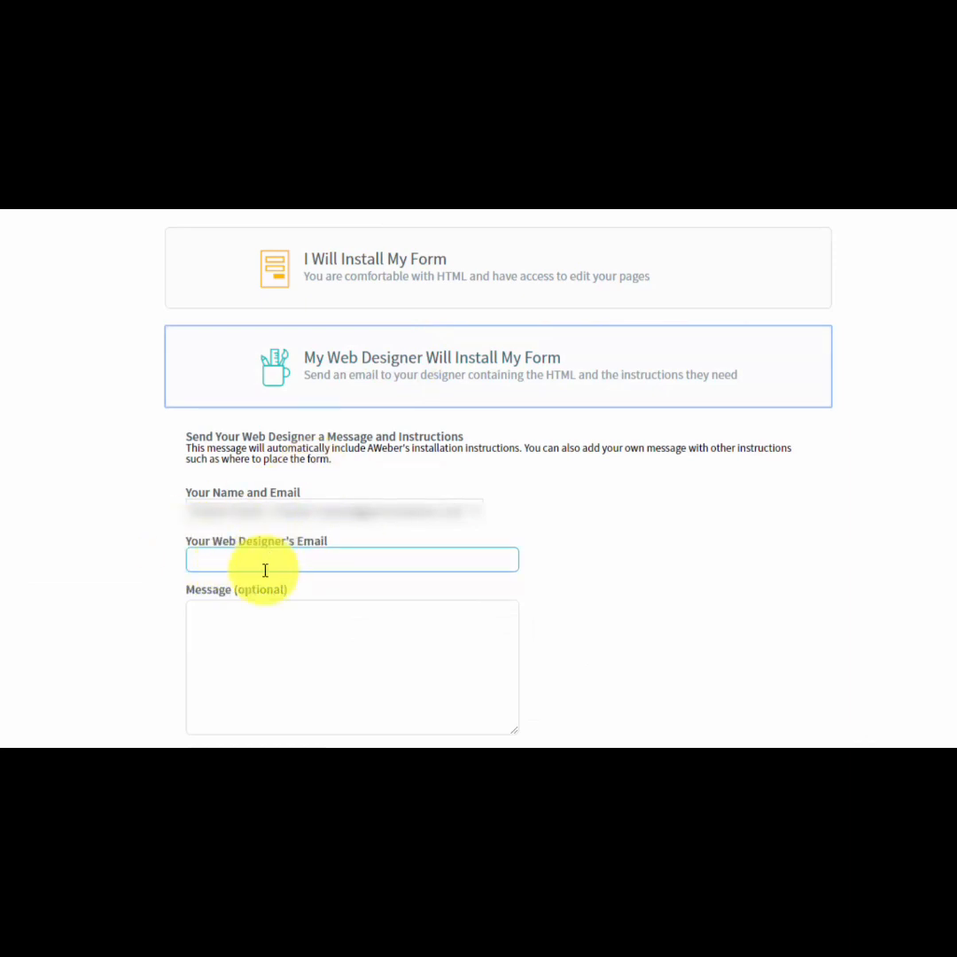
{"action": "left_click", "coordinate": [316, 628]}
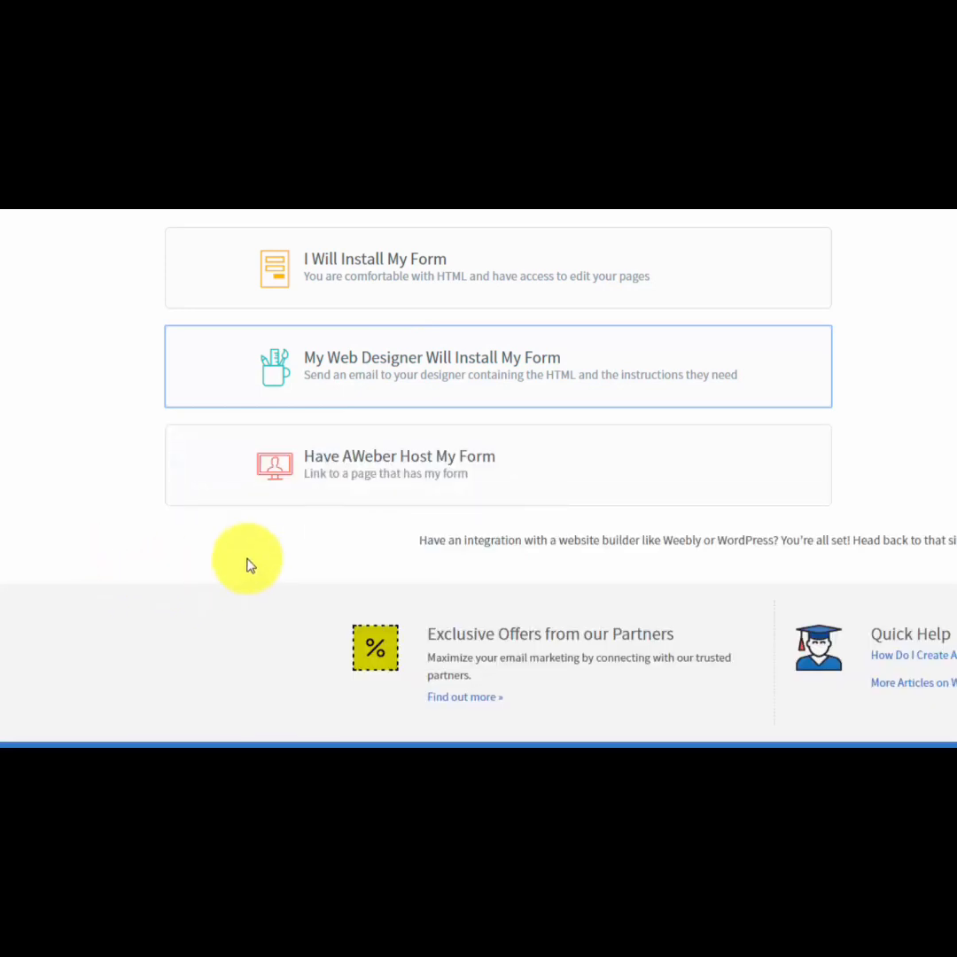
Show the link under Have AWeber Host My Form, open the hosted form page to check it, and collapse the option.
{"action": "left_click", "coordinate": [400, 467]}
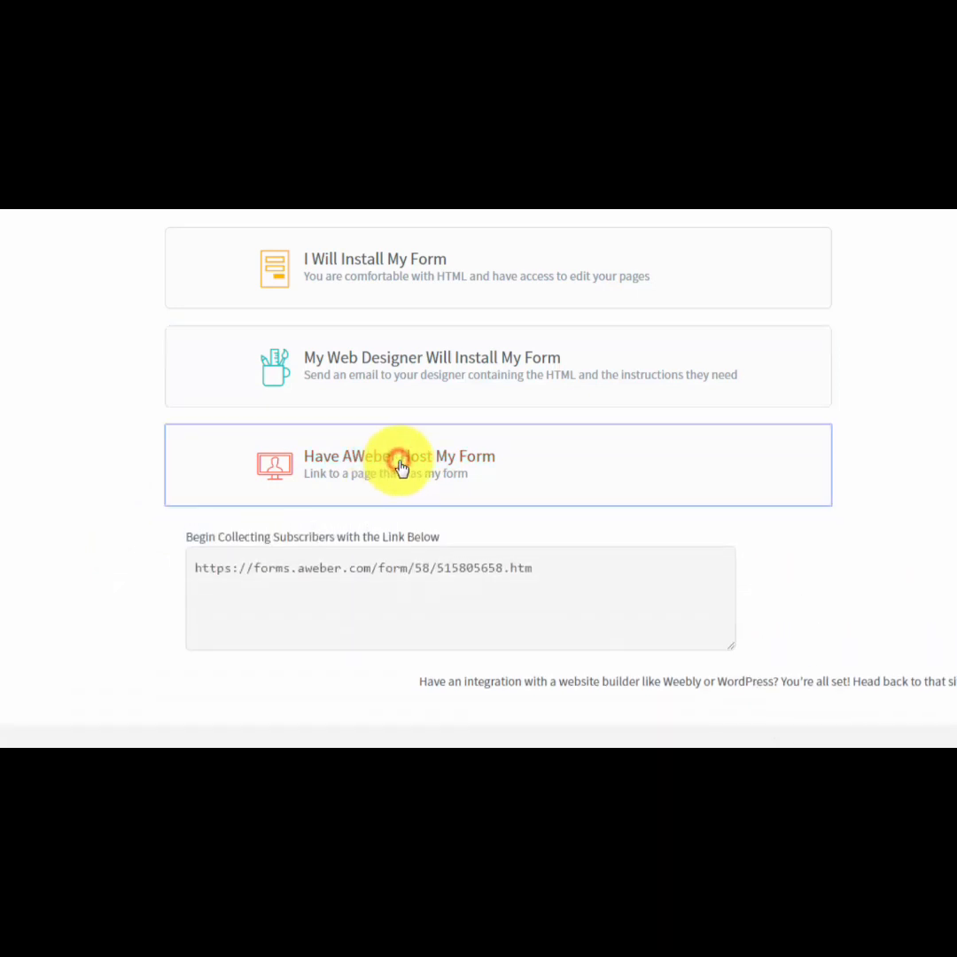
{"action": "left_click", "coordinate": [343, 571]}
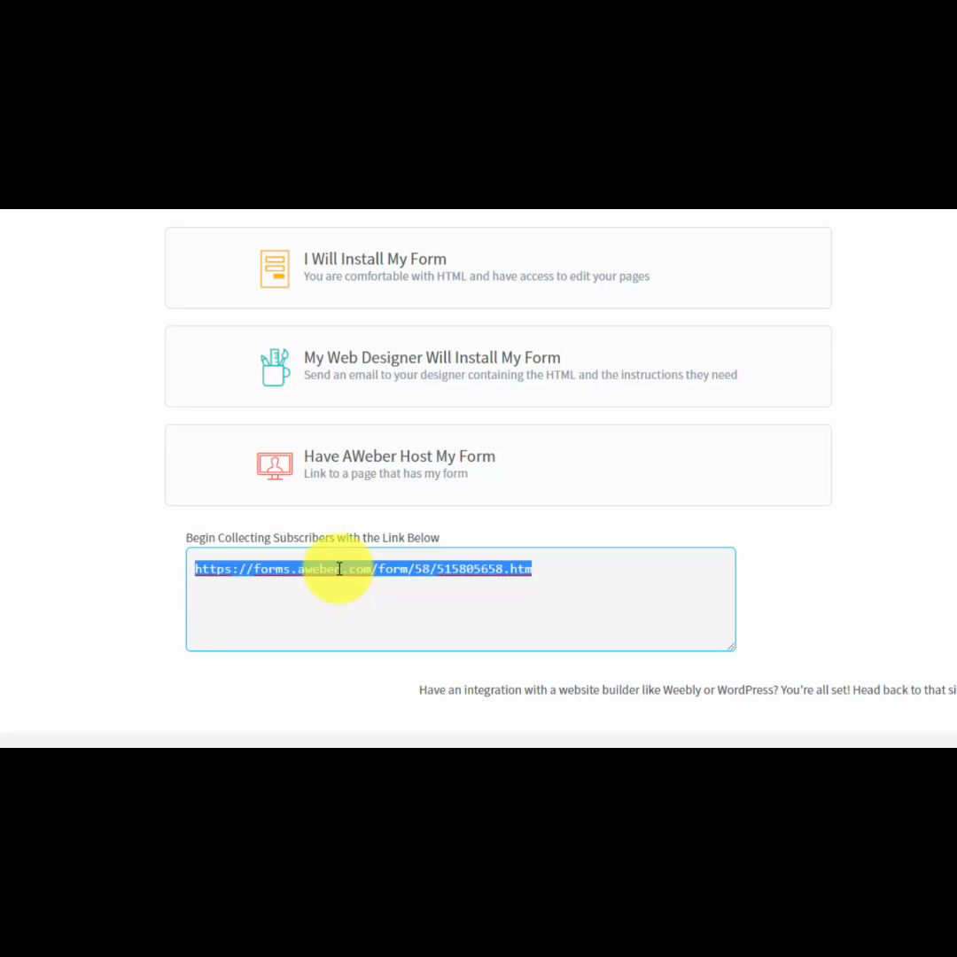
{"action": "right_click", "coordinate": [338, 569]}
{"action": "left_click", "coordinate": [368, 602]}
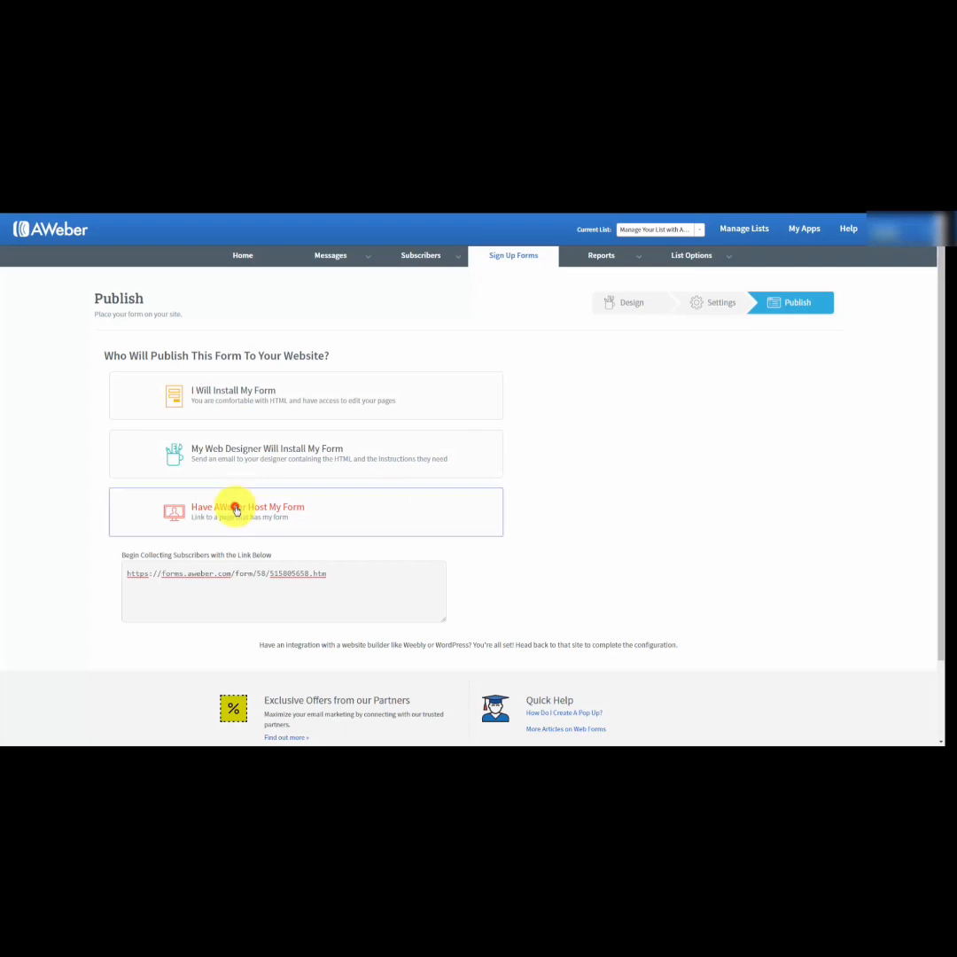
{"action": "left_click", "coordinate": [236, 511]}
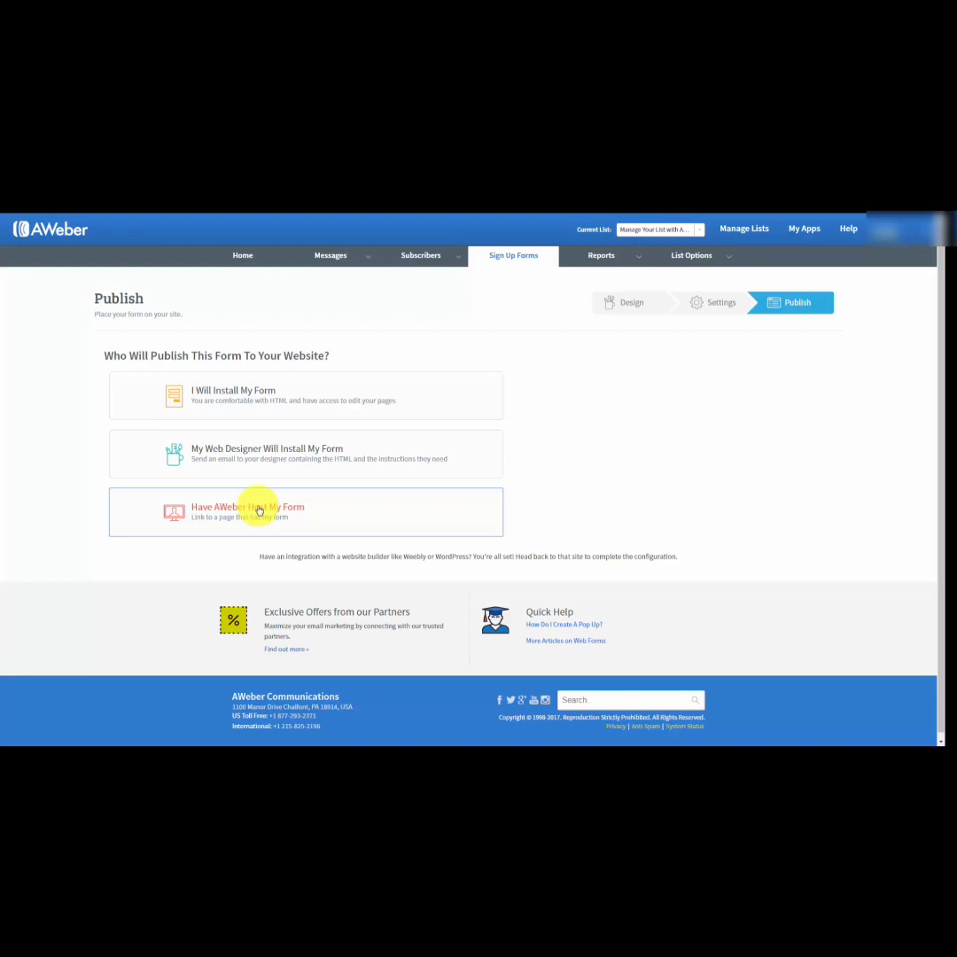
Return to I Will Install My Form and copy the Javascript Snippet code.
{"action": "left_click", "coordinate": [251, 395]}
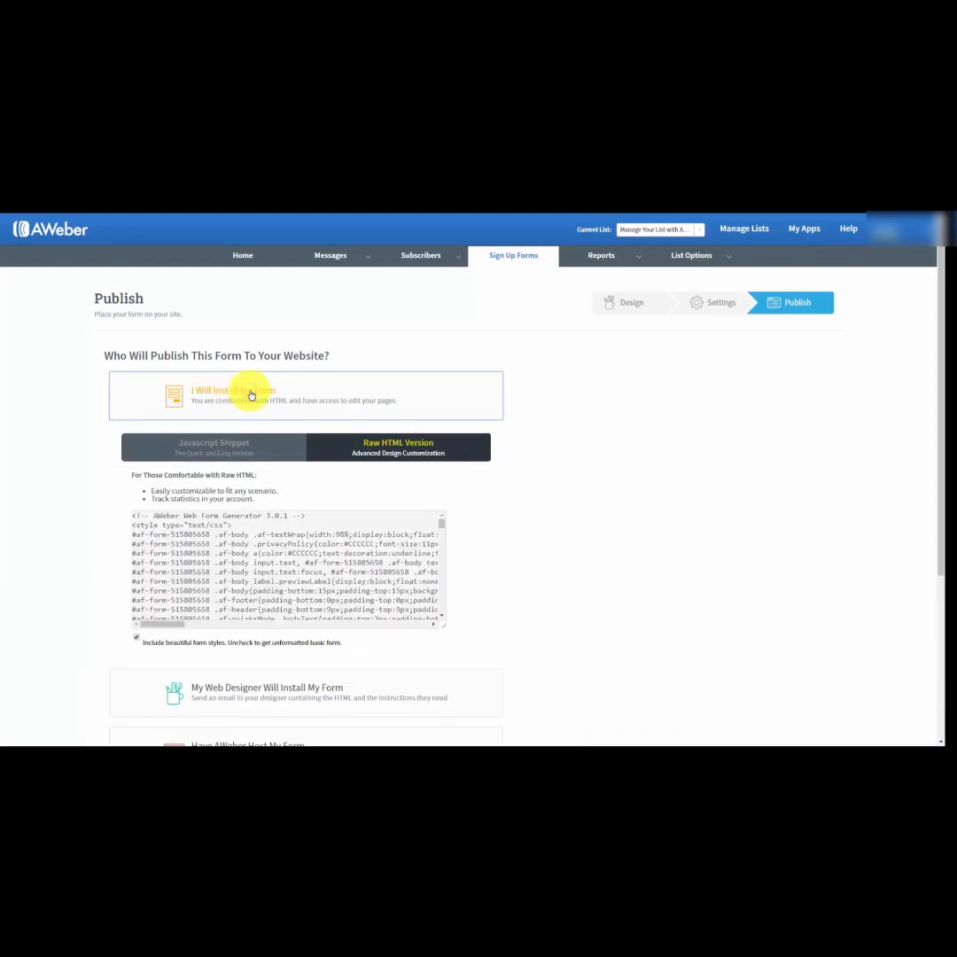
{"action": "left_click", "coordinate": [214, 445]}
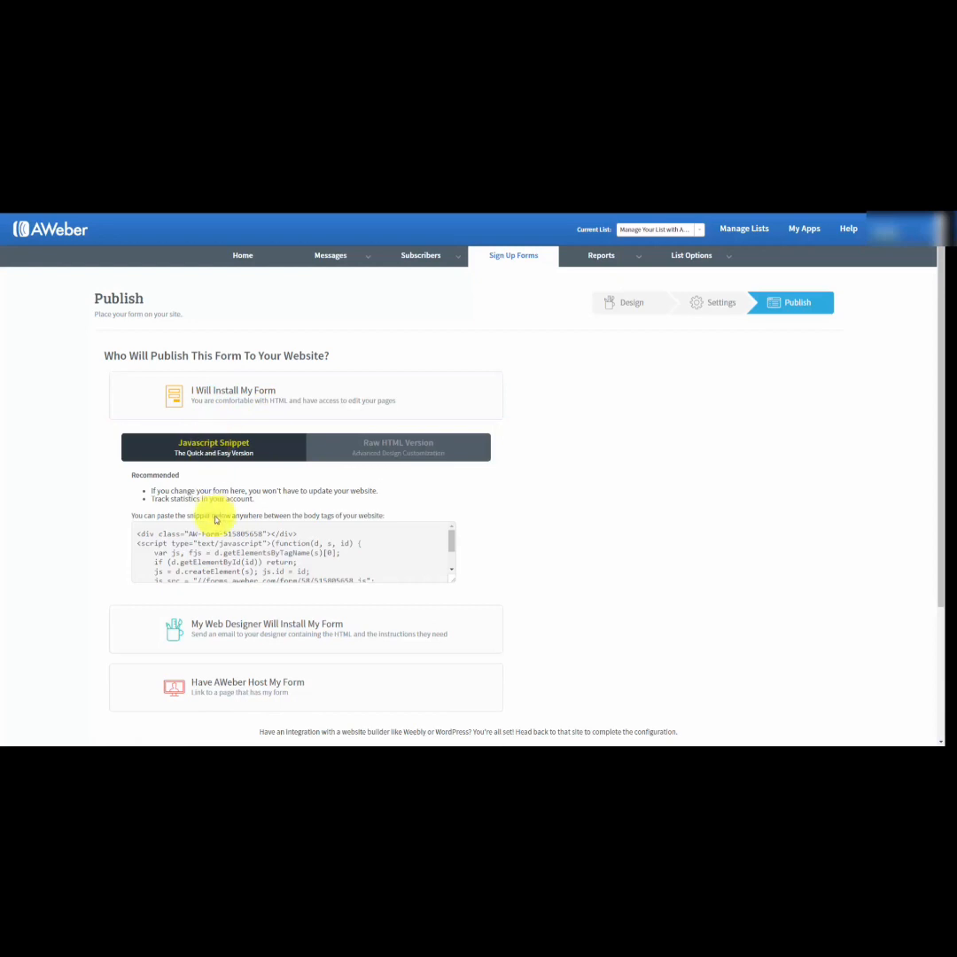
{"action": "left_click", "coordinate": [205, 540]}
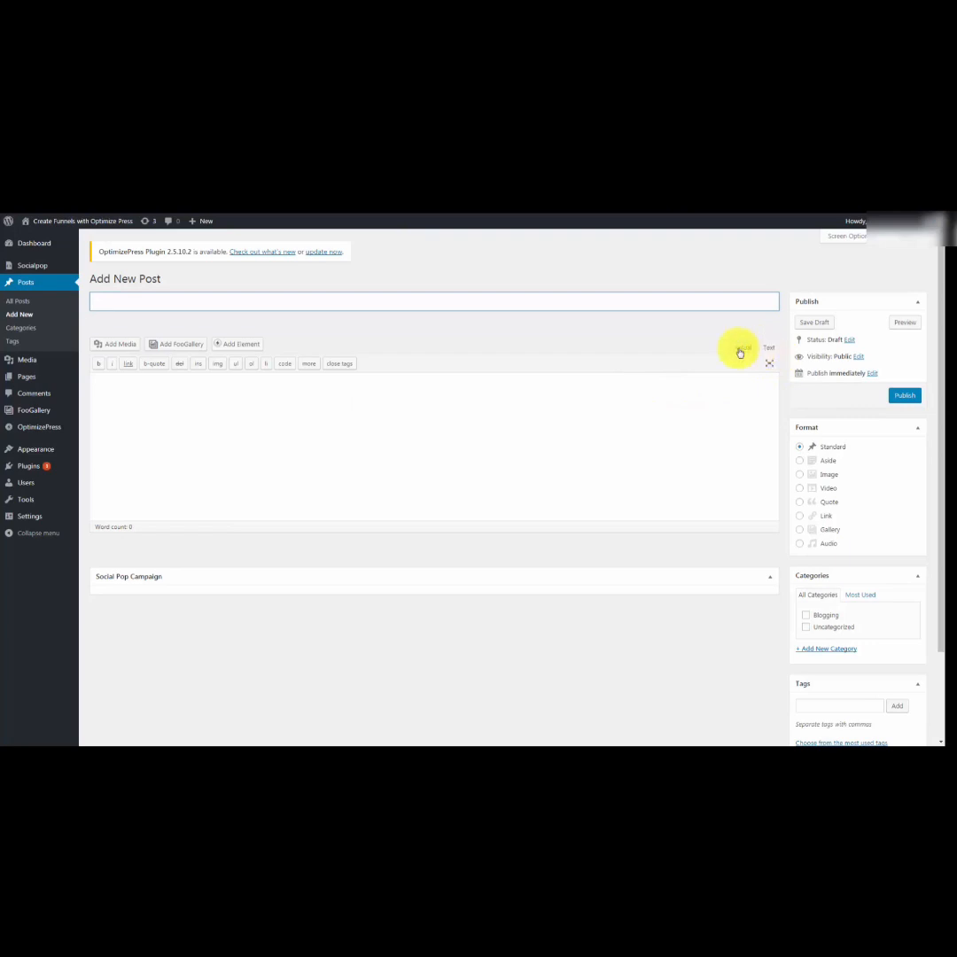
In the new WordPress post, switch the editor to Text mode and paste the form's Javascript snippet into the body.
{"action": "left_click", "coordinate": [769, 351]}
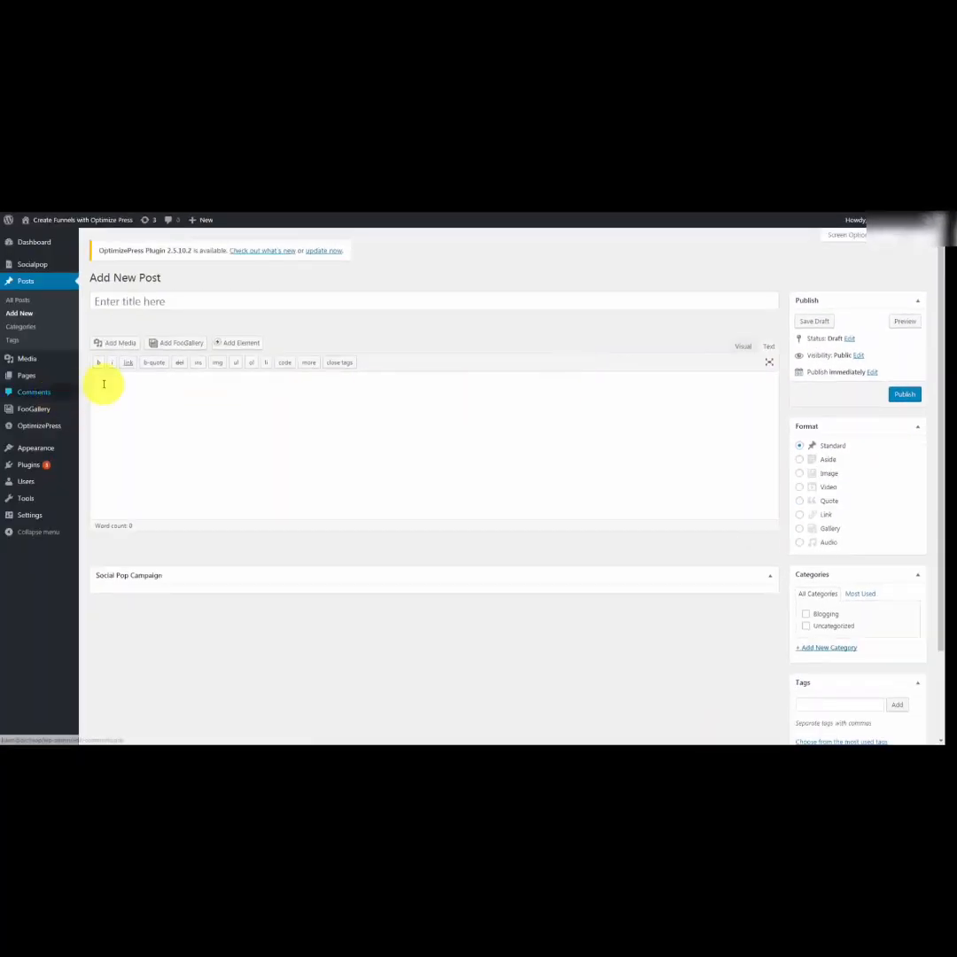
{"action": "left_click", "coordinate": [117, 382]}
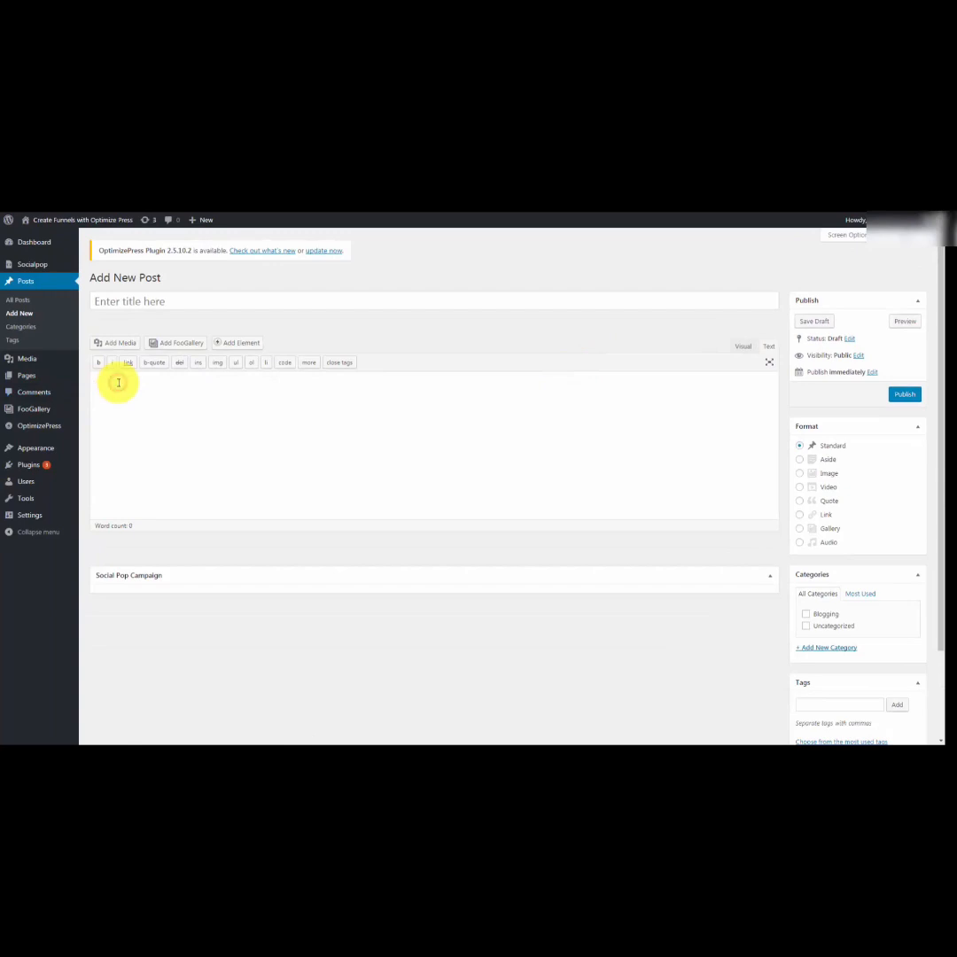
{"action": "key", "text": "ctrl+v"}
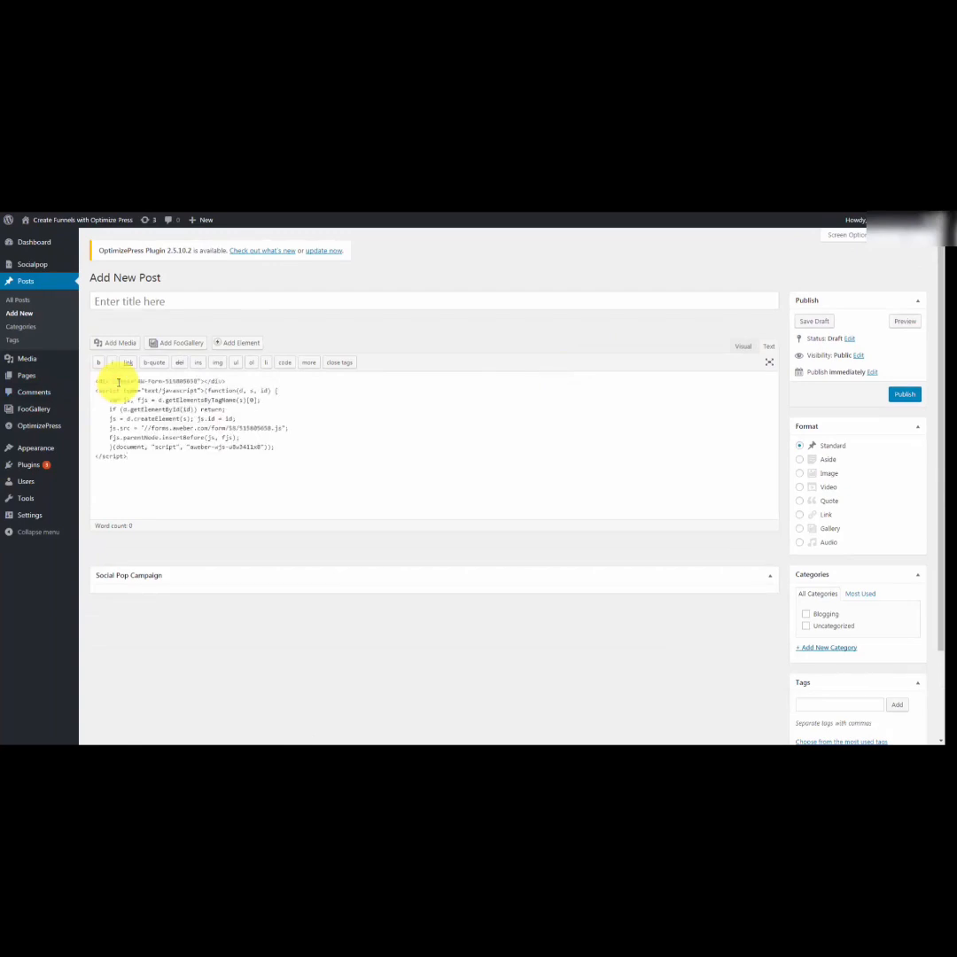
Title the post "Sample Opt In", publish it, and view the published post.
{"action": "left_click", "coordinate": [124, 301]}
{"action": "type", "text": "Sample Opt In"}
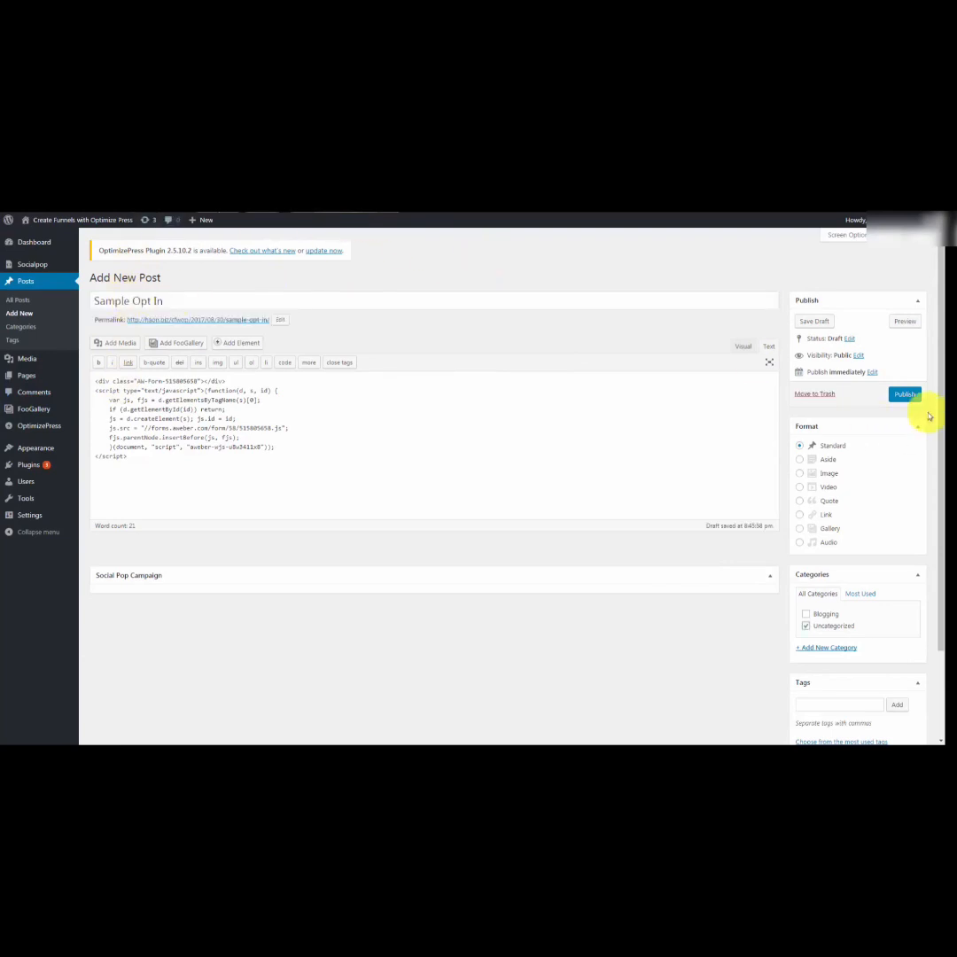
{"action": "left_click", "coordinate": [903, 397]}
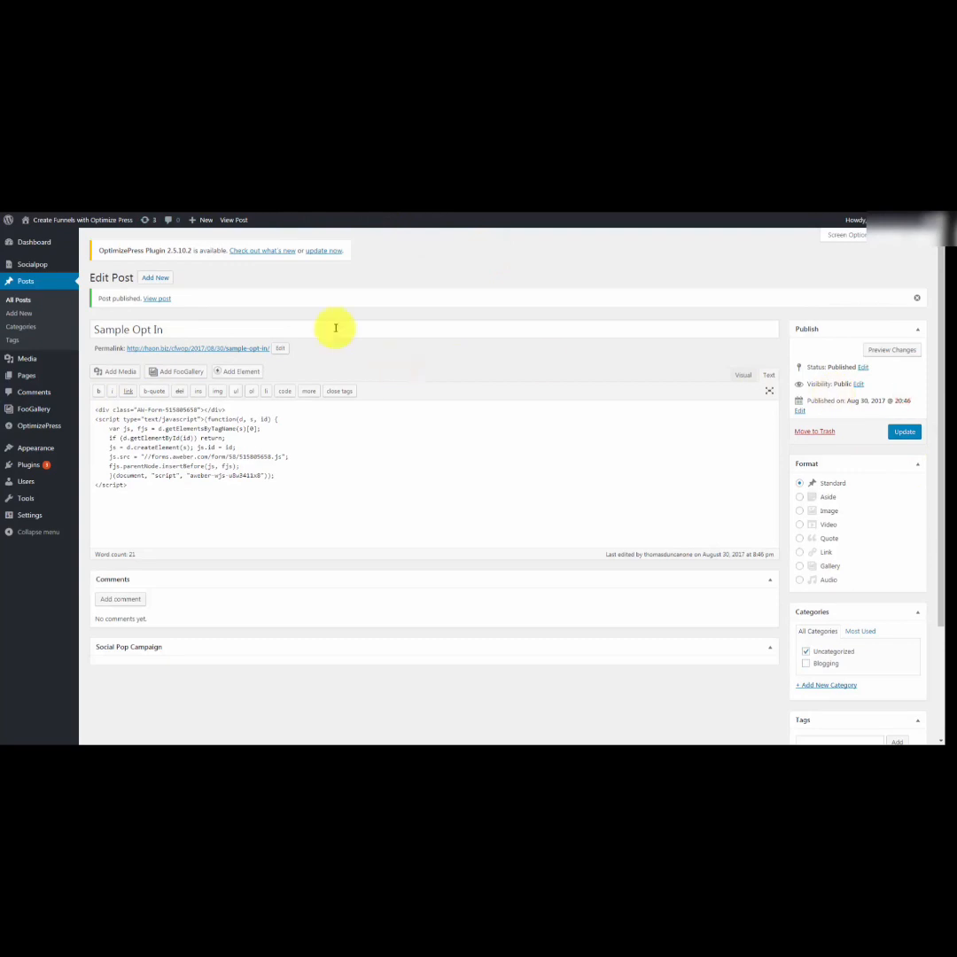
{"action": "left_click", "coordinate": [159, 299]}
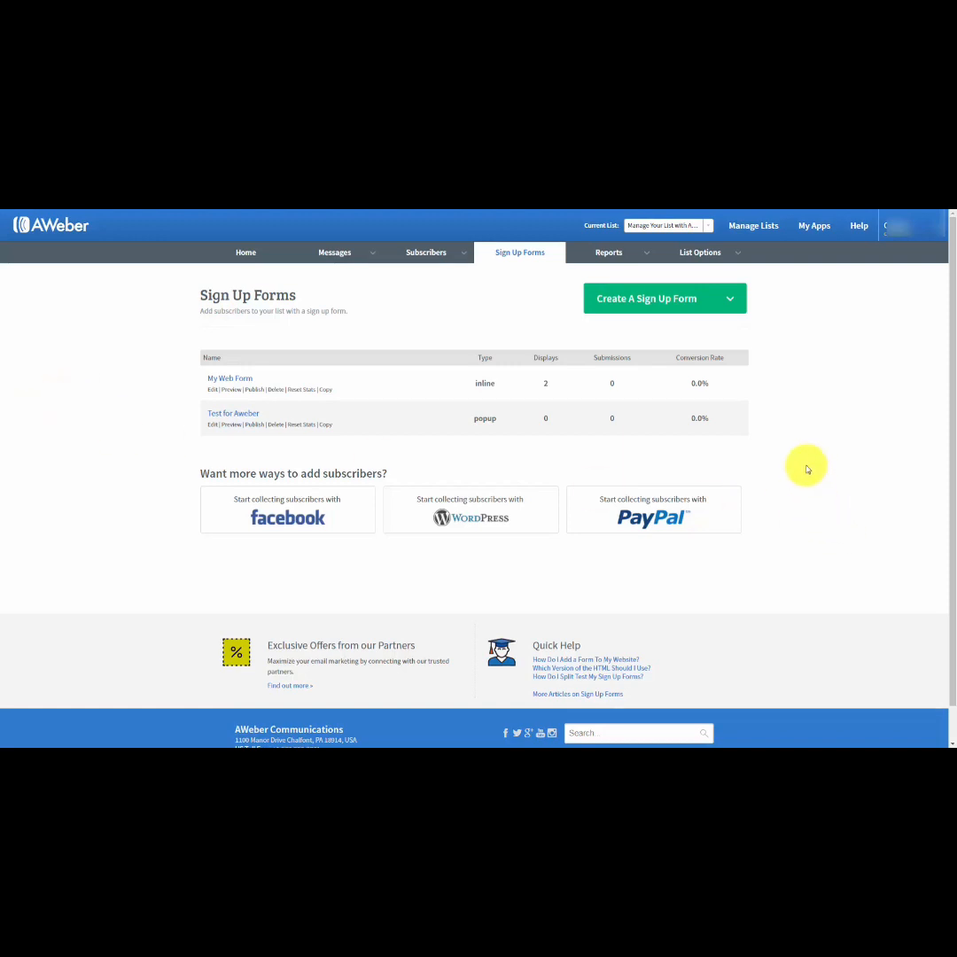
Back in AWeber, enable the PayPal integration for collecting subscribers and grant AWeber permission in the PayPal account.
{"action": "left_click", "coordinate": [812, 228]}
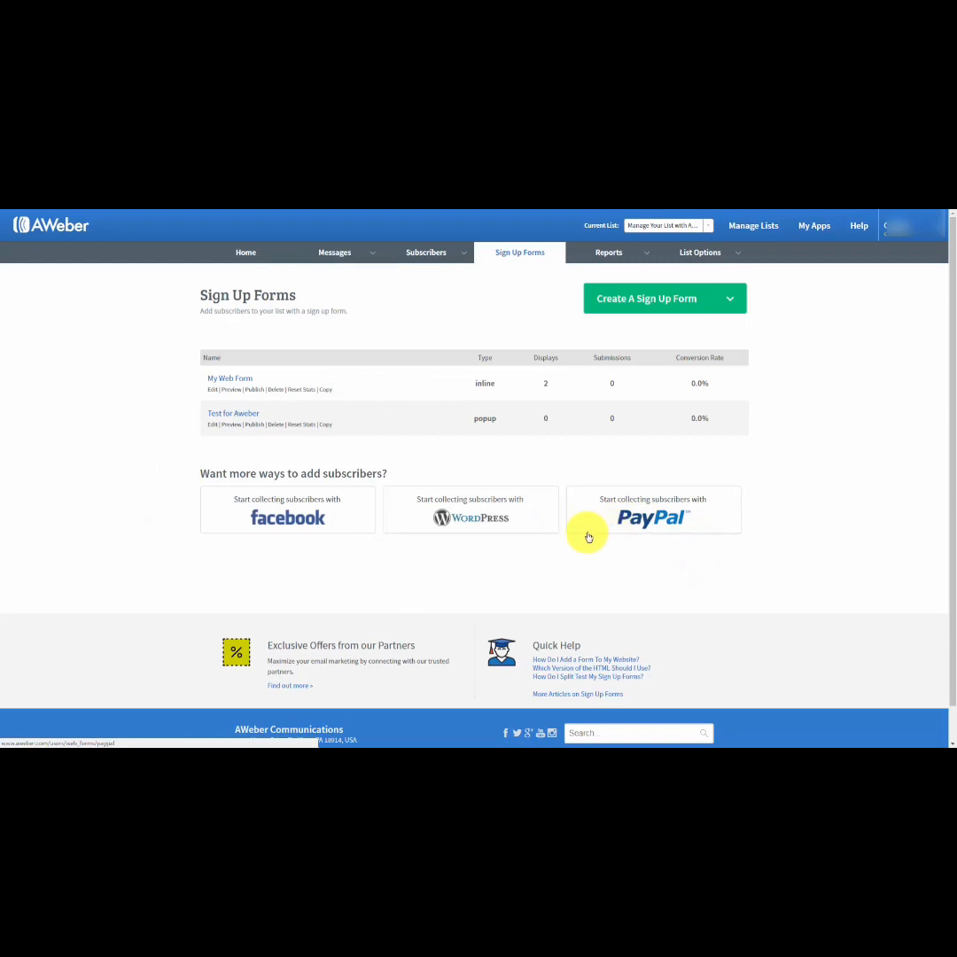
{"action": "left_click", "coordinate": [634, 518]}
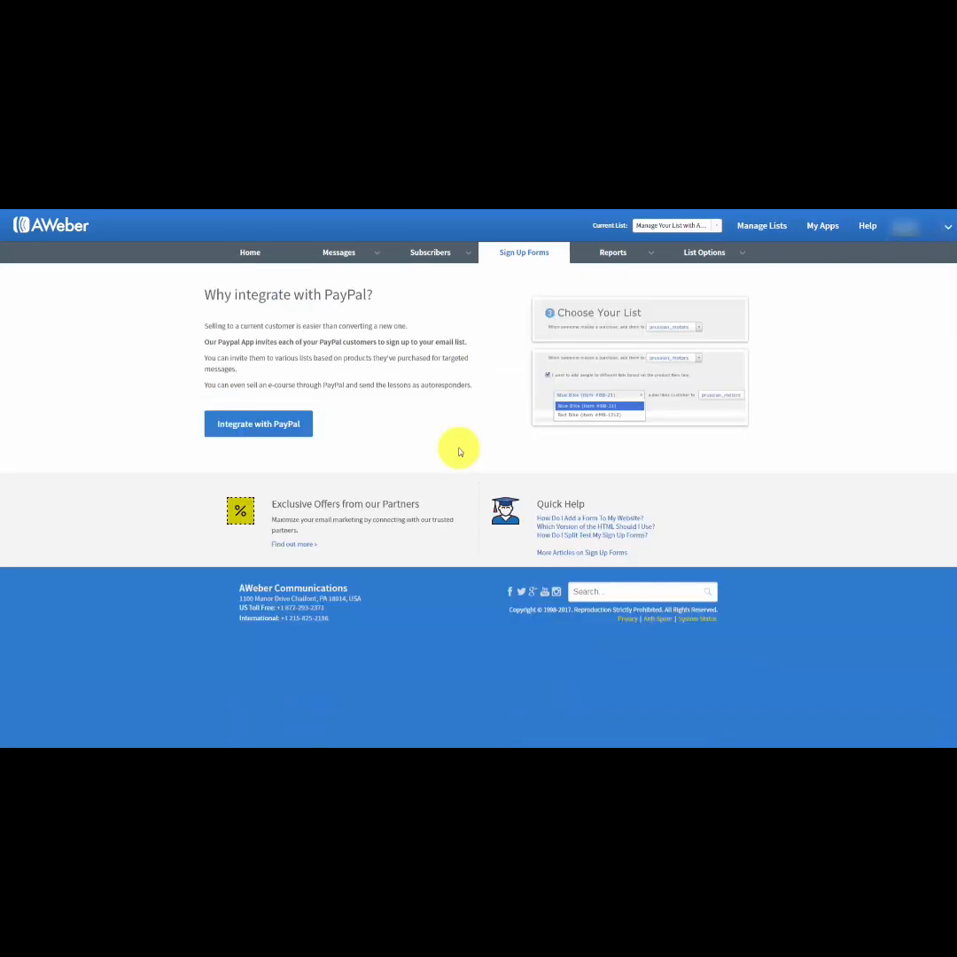
{"action": "left_click", "coordinate": [287, 425]}
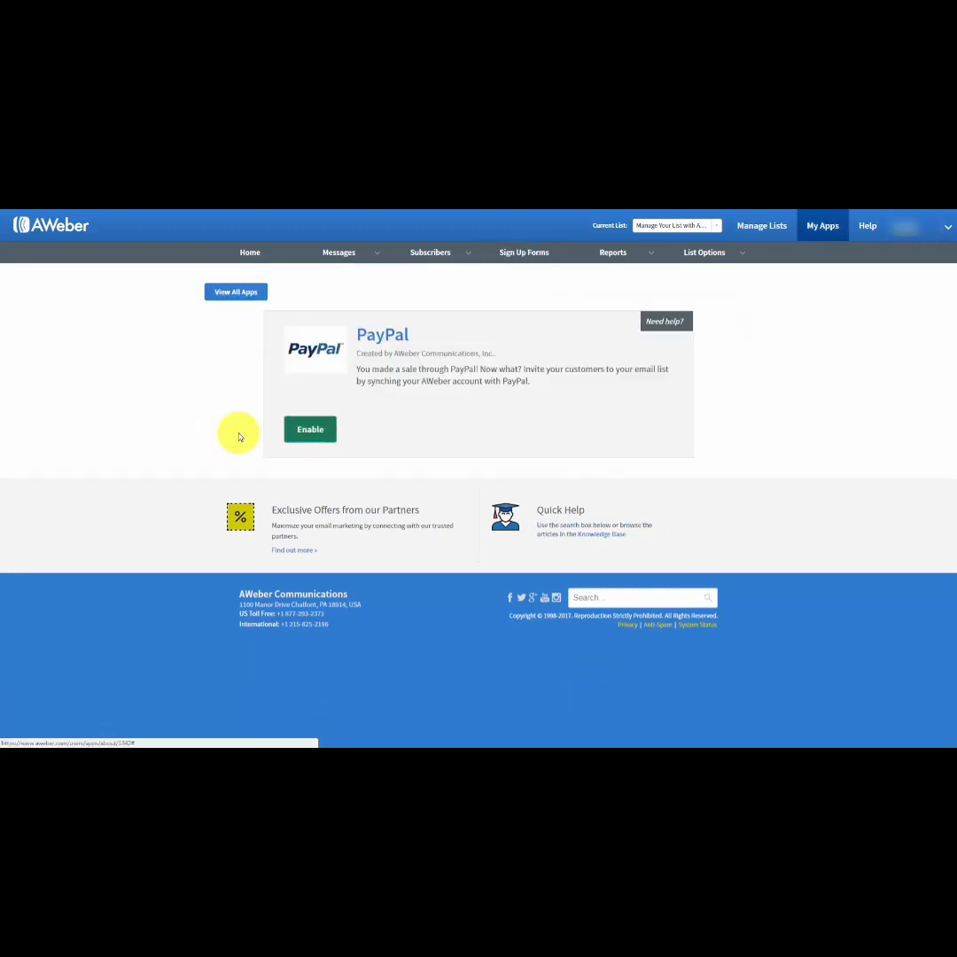
{"action": "left_click", "coordinate": [308, 430]}
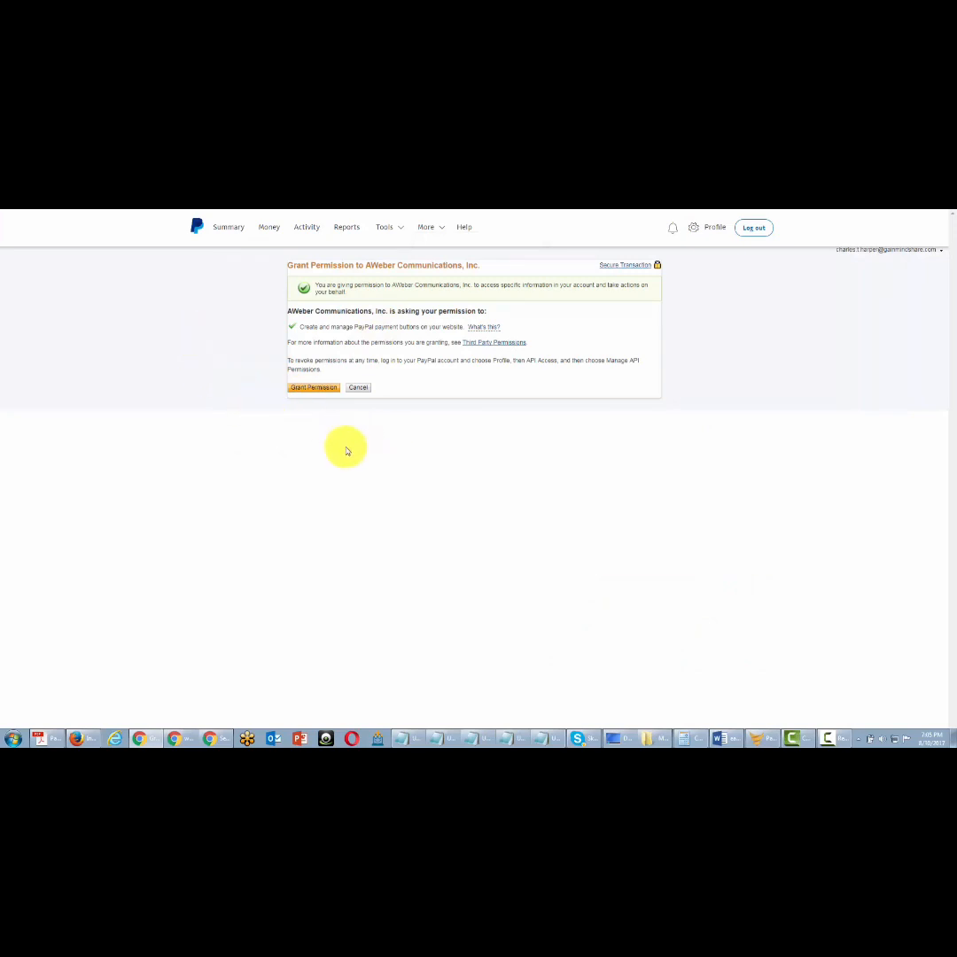
{"action": "left_click", "coordinate": [315, 388]}
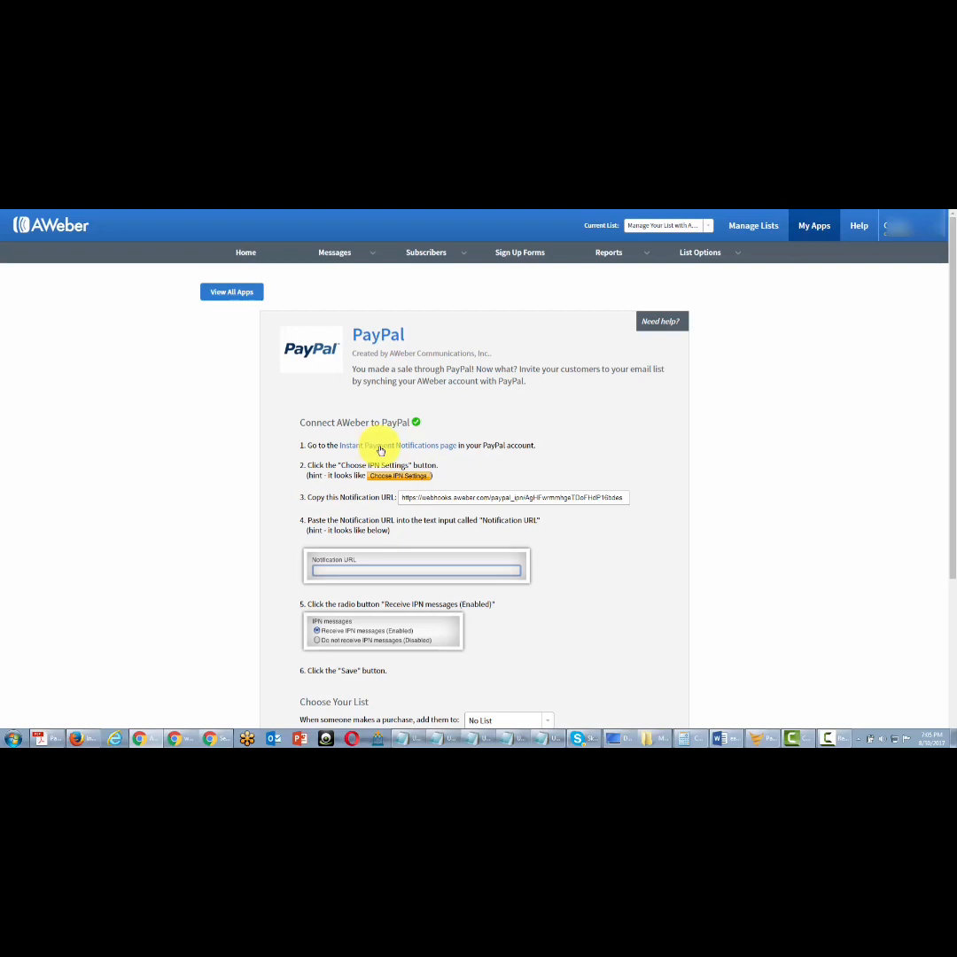
Copy AWeber's Notification URL into PayPal's Instant Payment Notification settings, set it to Receive IPN messages (Enabled), and save.
{"action": "left_click", "coordinate": [380, 447]}
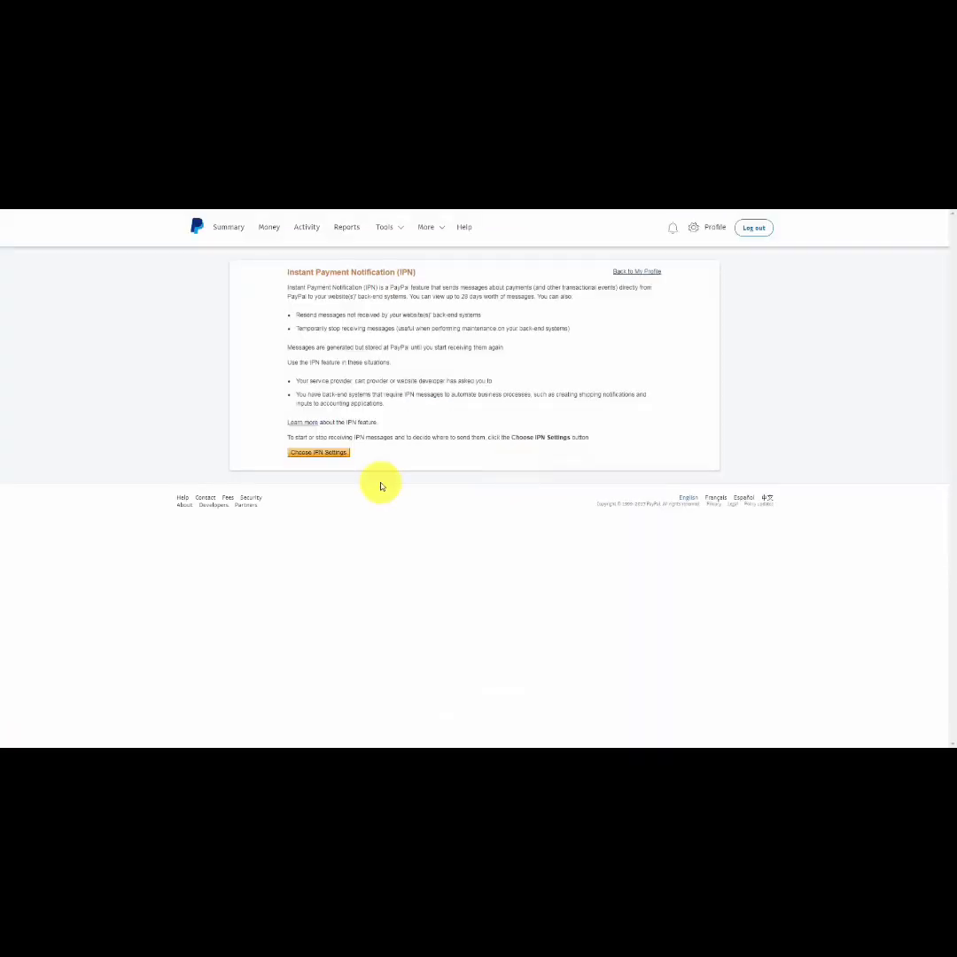
{"action": "left_click", "coordinate": [319, 452]}
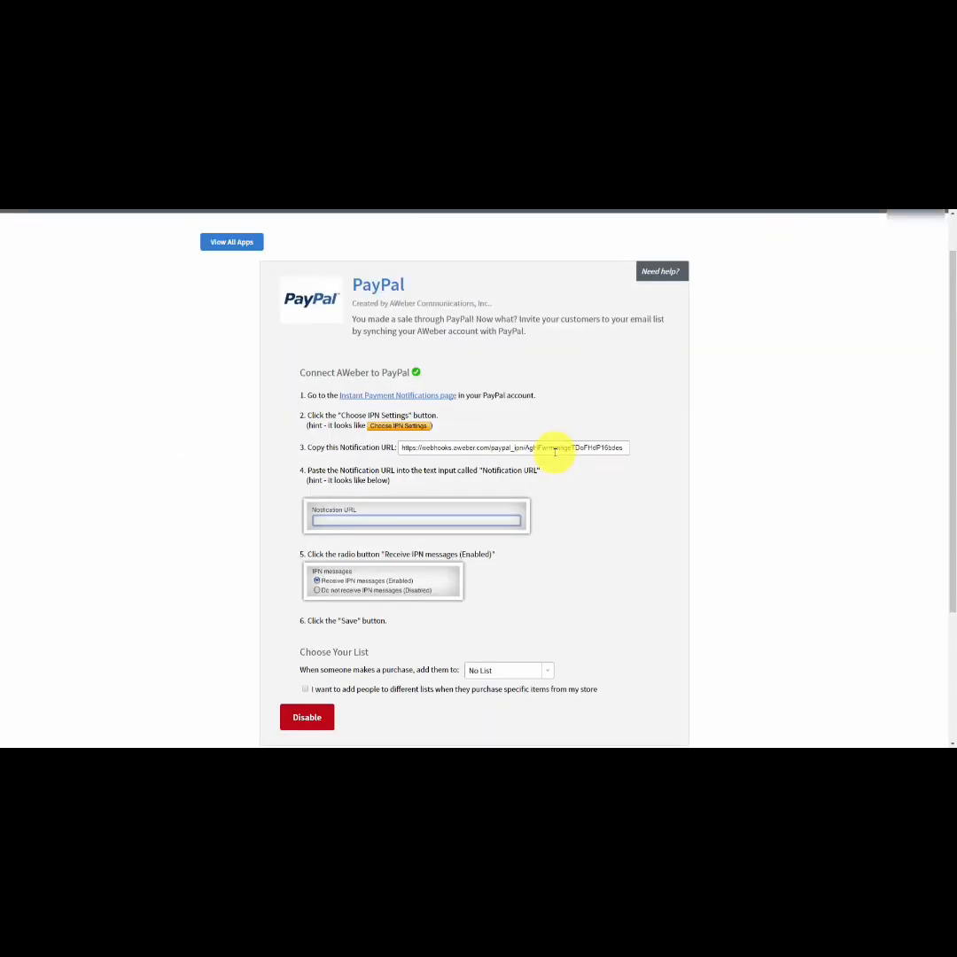
{"action": "left_click", "coordinate": [555, 449]}
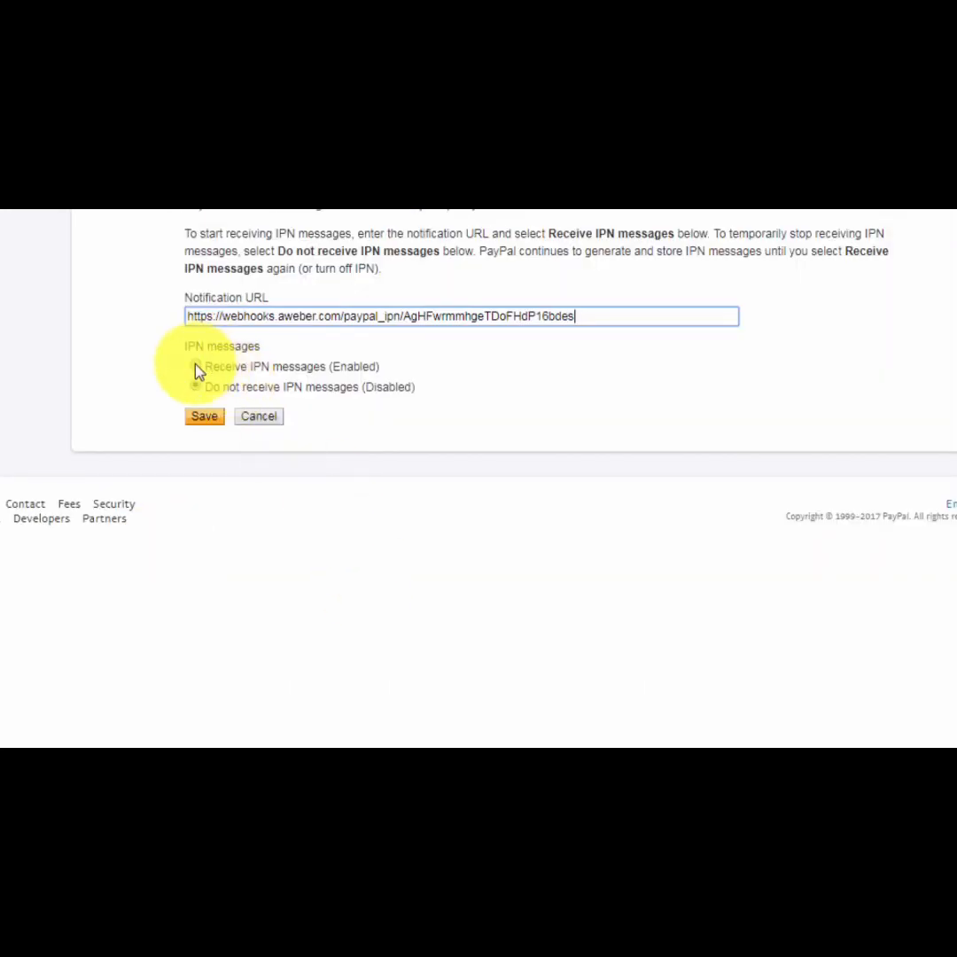
{"action": "left_click", "coordinate": [195, 365]}
{"action": "left_click", "coordinate": [200, 419]}
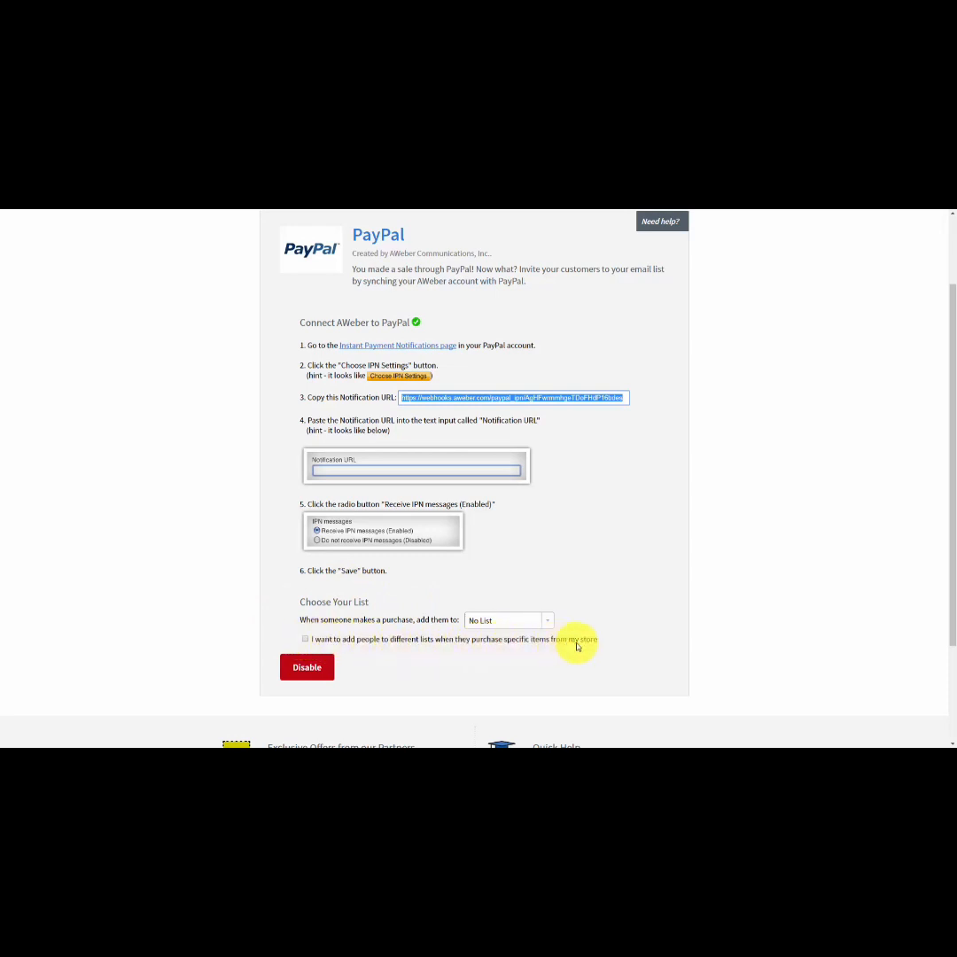
In AWeber's PayPal app, allow different lists for specific items and add a rule subscribing FBCash buyers to Manage Your List with Aweber.
{"action": "left_click", "coordinate": [306, 639]}
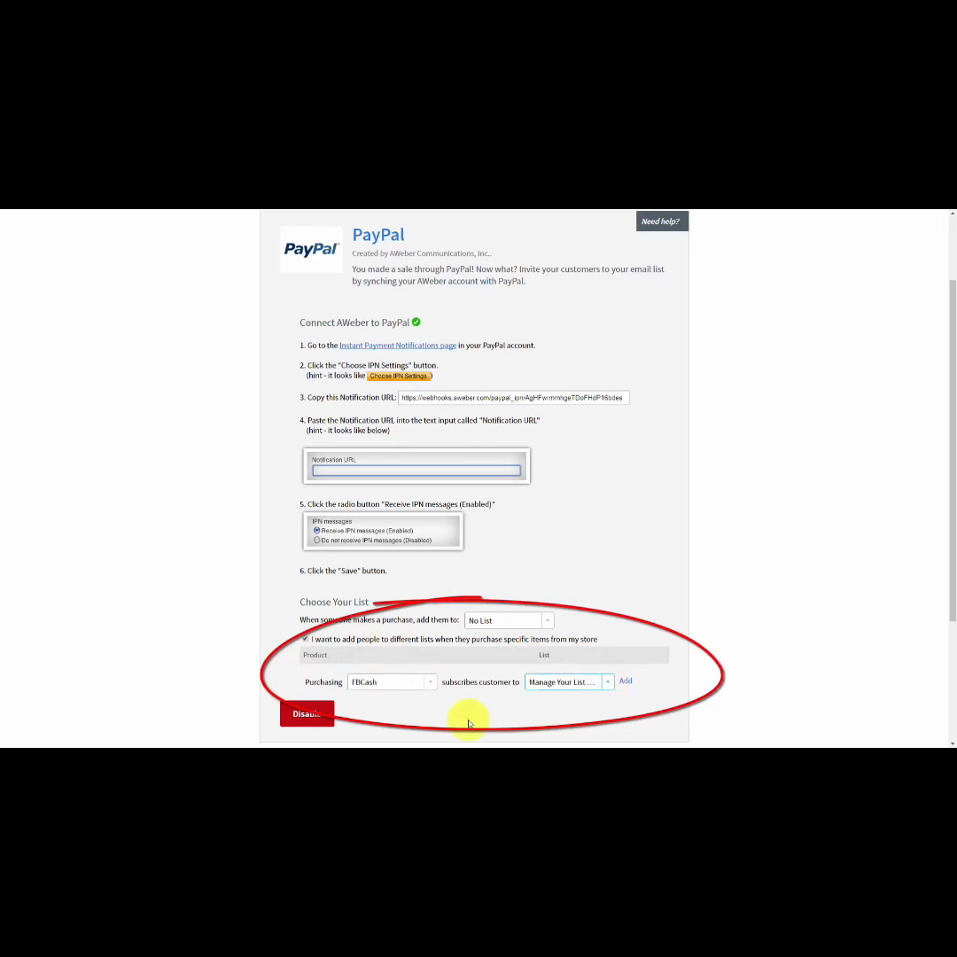
{"action": "left_click", "coordinate": [626, 682]}
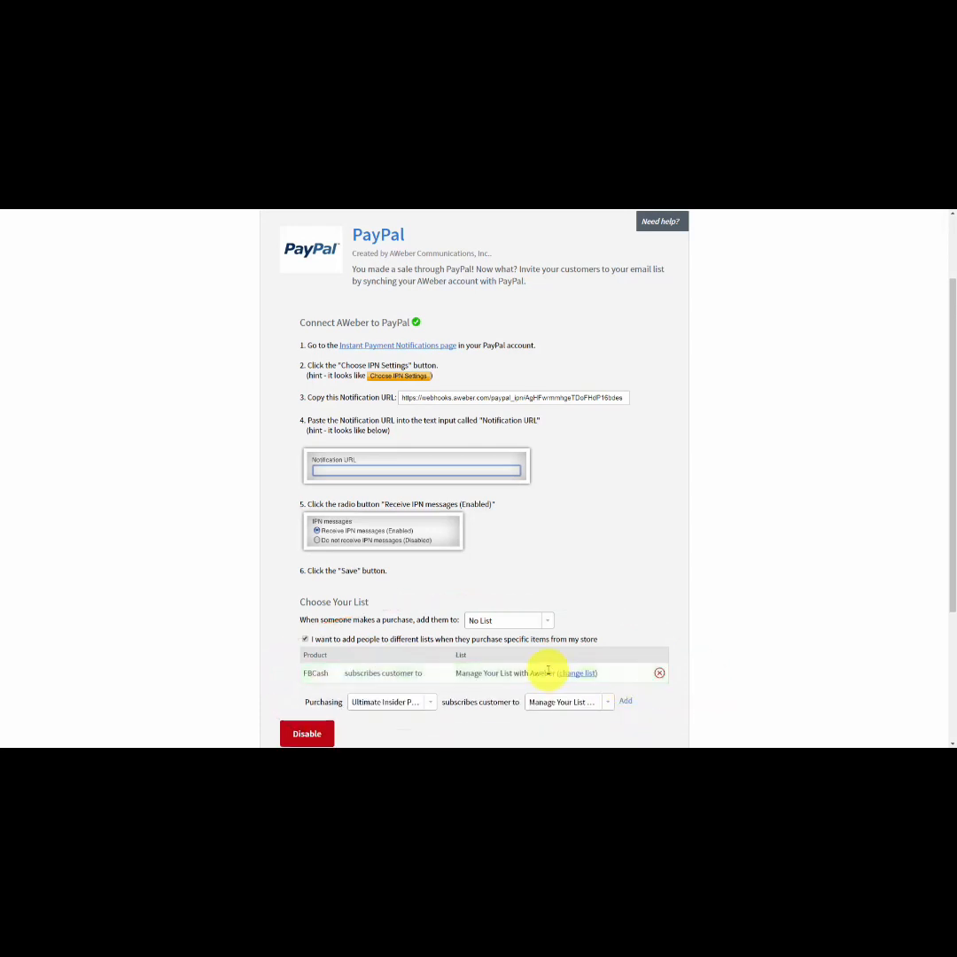
{"action": "scroll", "coordinate": [548, 671], "scroll_direction": "down", "scroll_amount": 1}
{"action": "scroll", "coordinate": [359, 632], "scroll_direction": "up", "scroll_amount": 1}
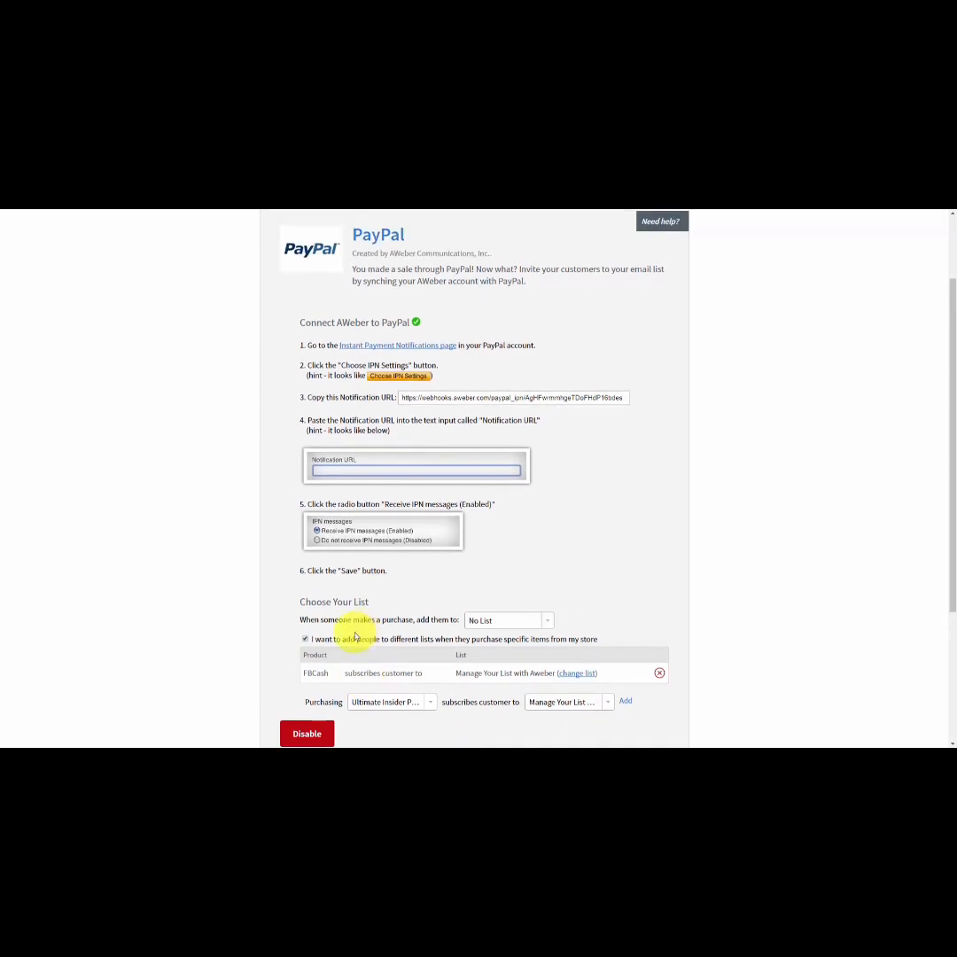
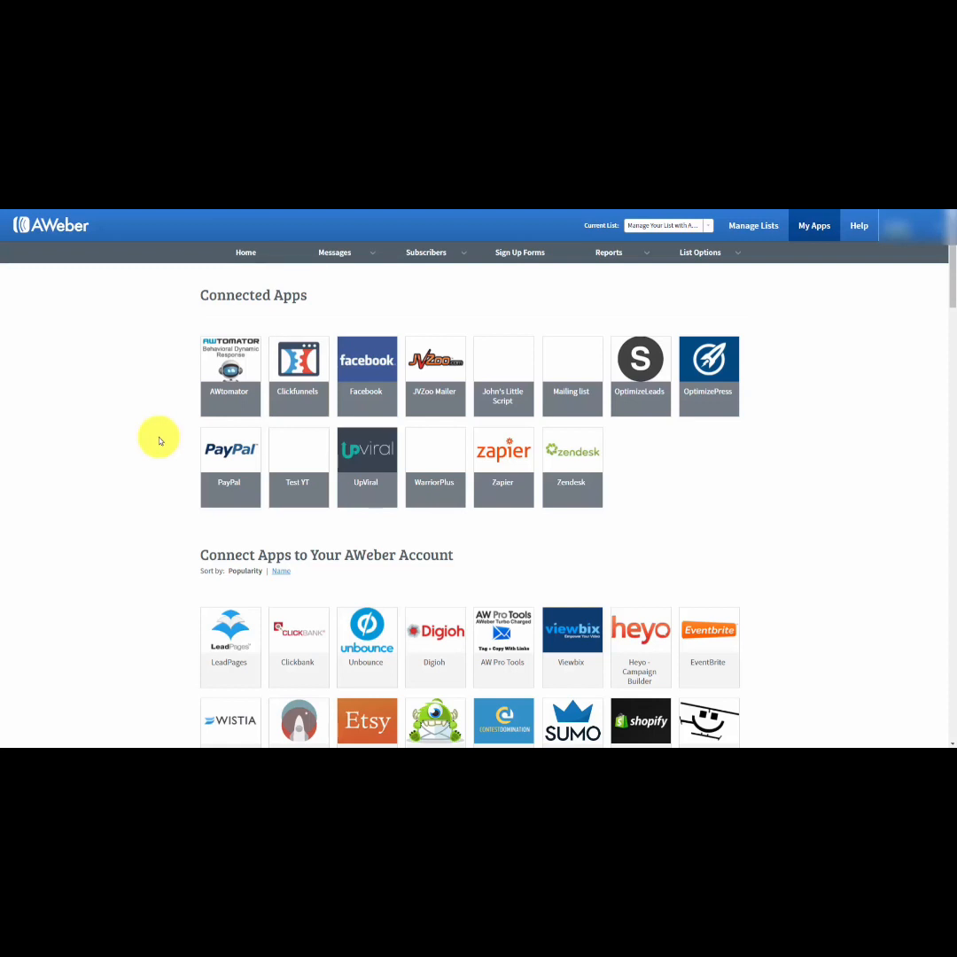
Enable AWeber's GoToWebinar app and start creating the Zapier zap Add GoToWebinar Registrants to an Aweber Mailing List.
{"action": "scroll", "coordinate": [160, 440], "scroll_direction": "down", "scroll_amount": 10}
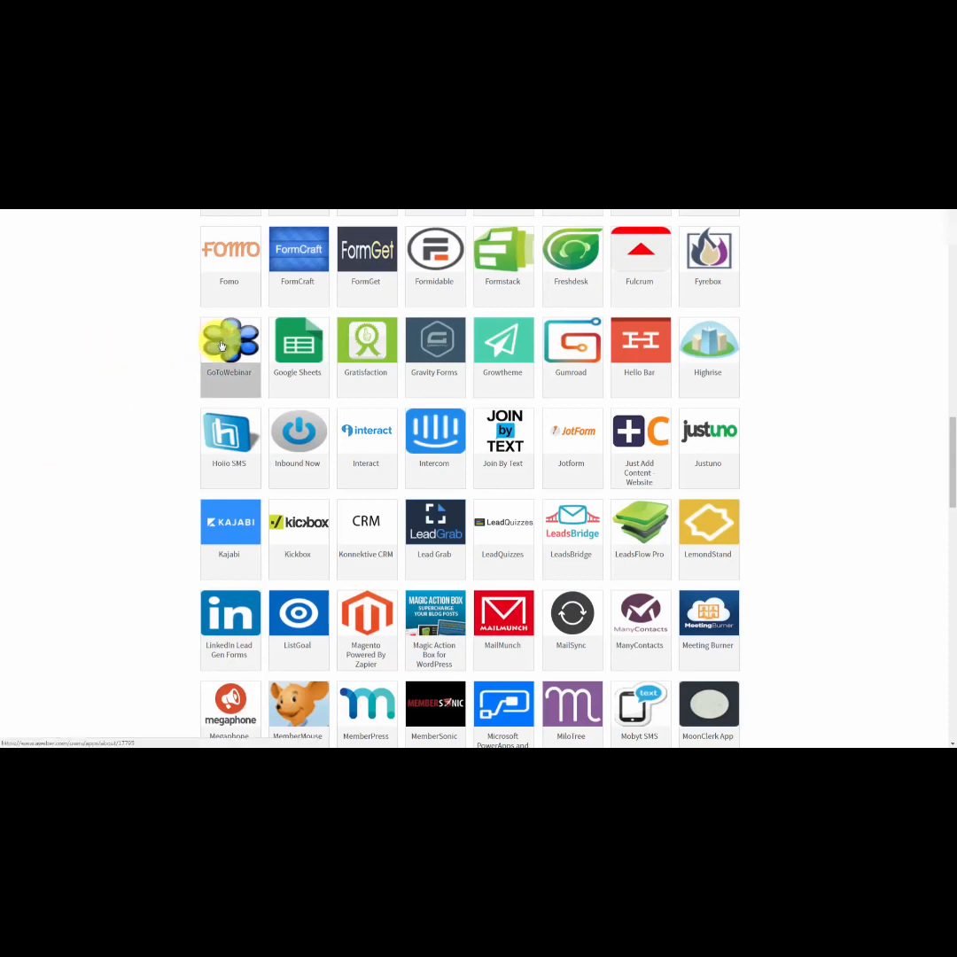
{"action": "left_click", "coordinate": [223, 345]}
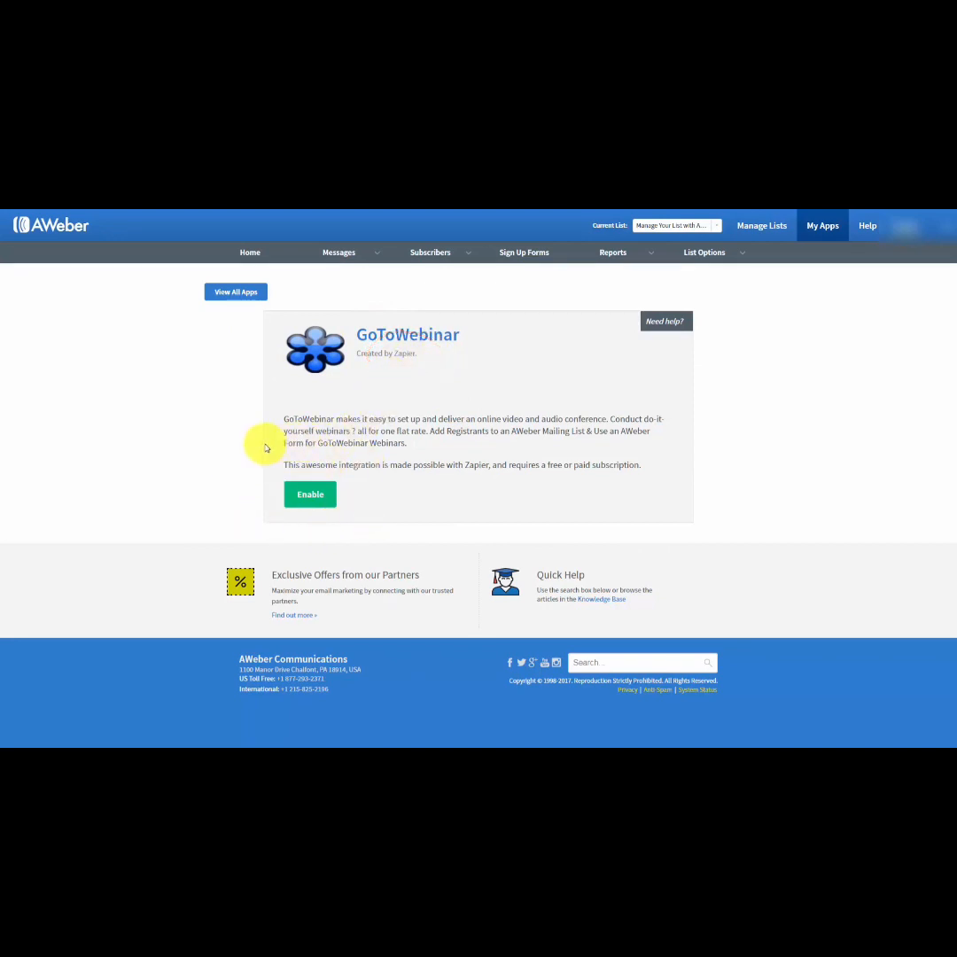
{"action": "left_click", "coordinate": [318, 500]}
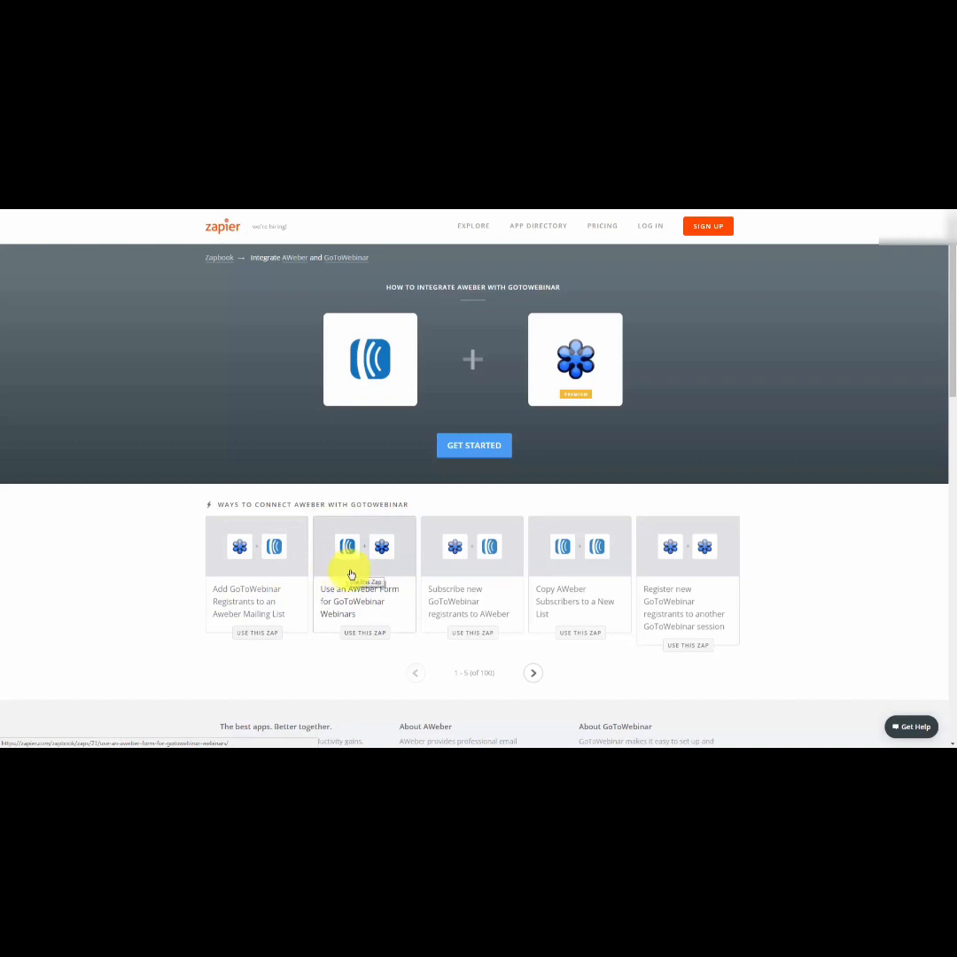
{"action": "left_click", "coordinate": [208, 568]}
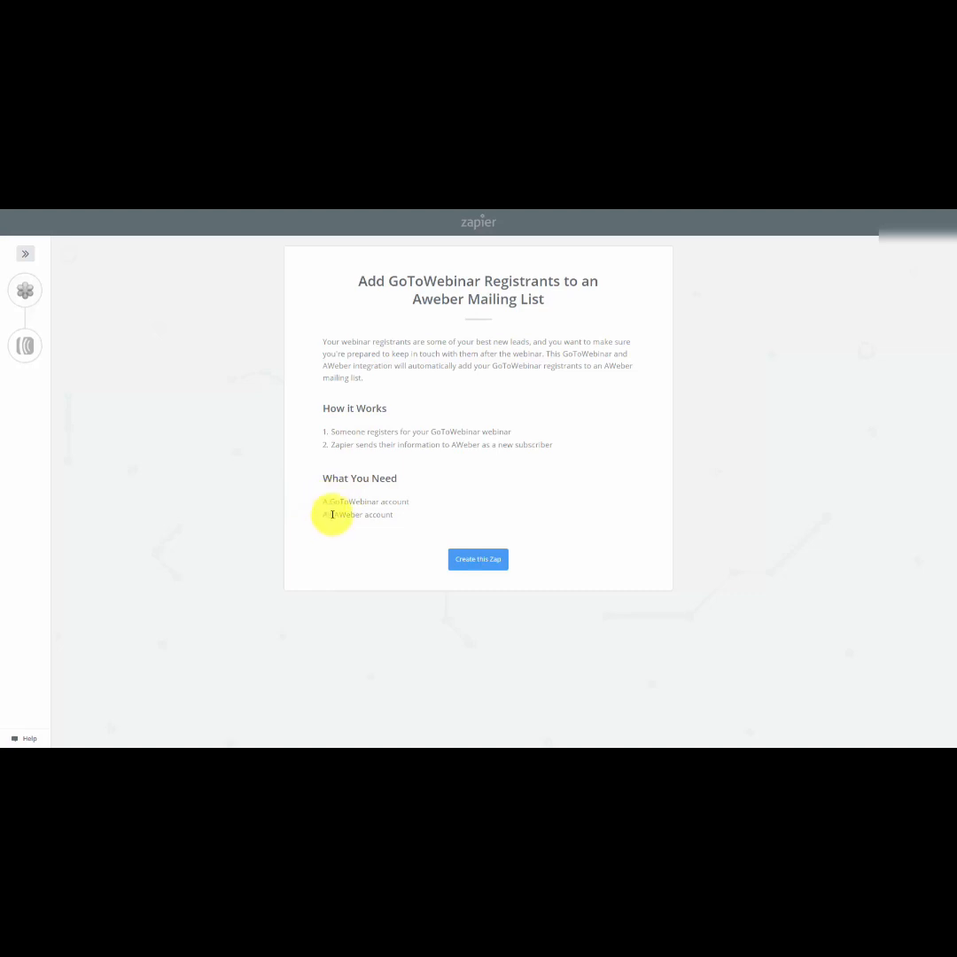
{"action": "left_click", "coordinate": [470, 564]}
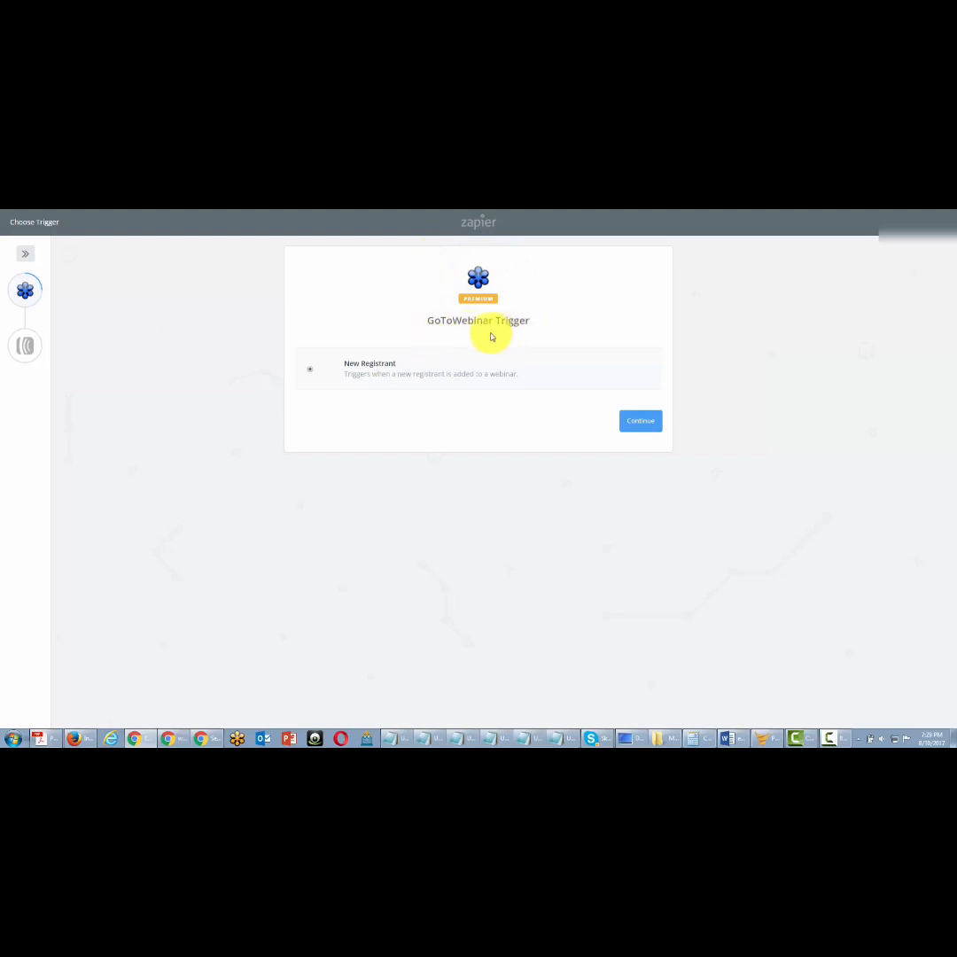
Set up the New Registrant trigger with the connected GoToWebinar account and Sample Webinar, and test it by fetching a registrant.
{"action": "left_click", "coordinate": [638, 423]}
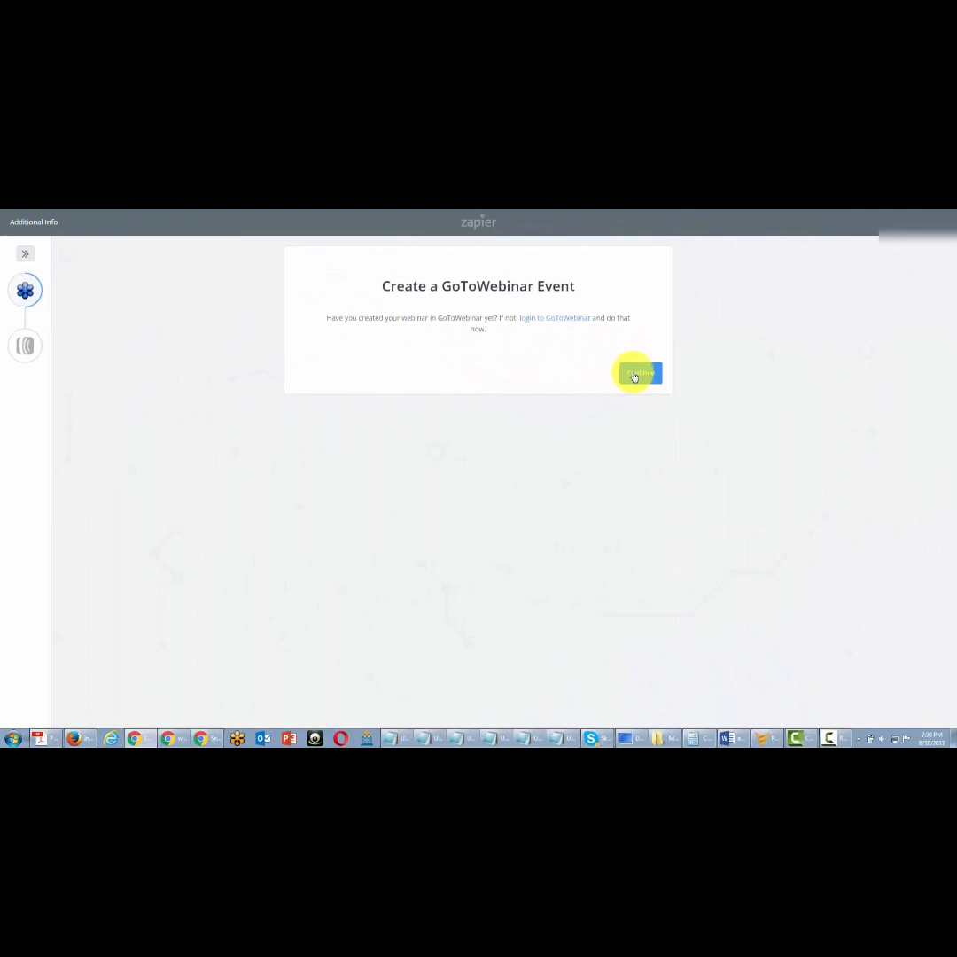
{"action": "left_click", "coordinate": [634, 375]}
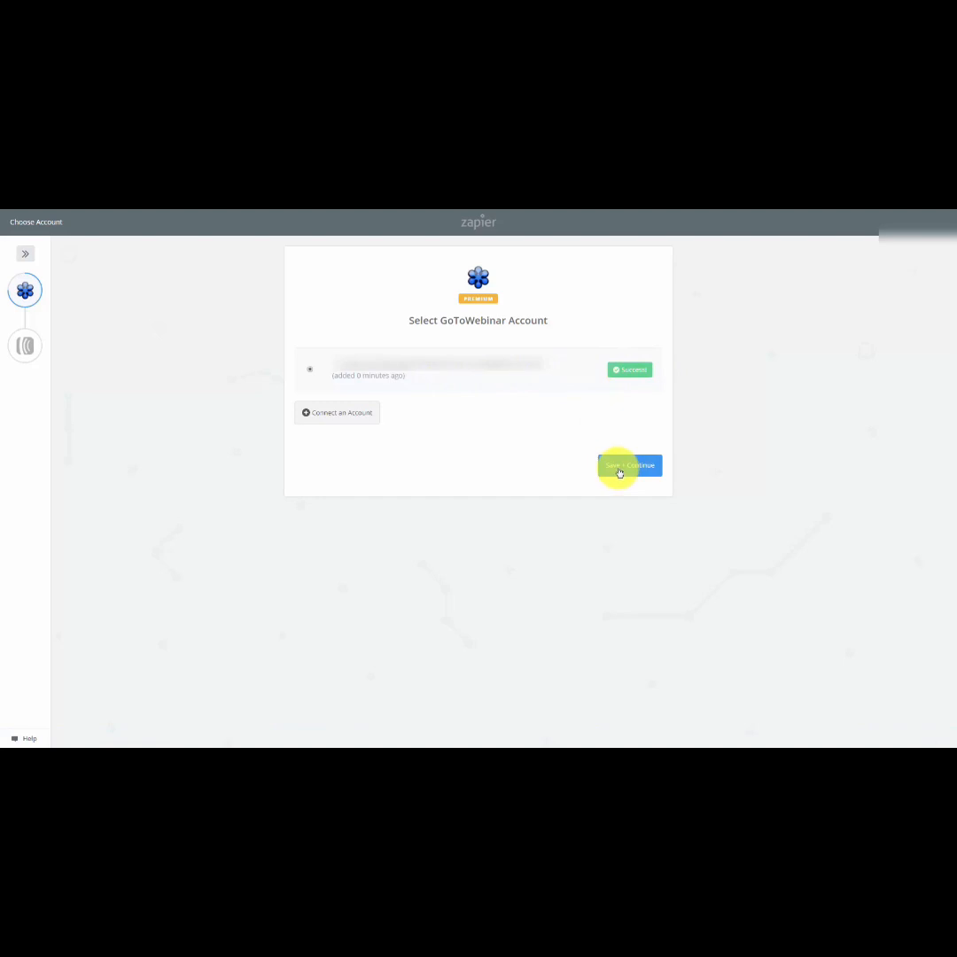
{"action": "left_click", "coordinate": [619, 468]}
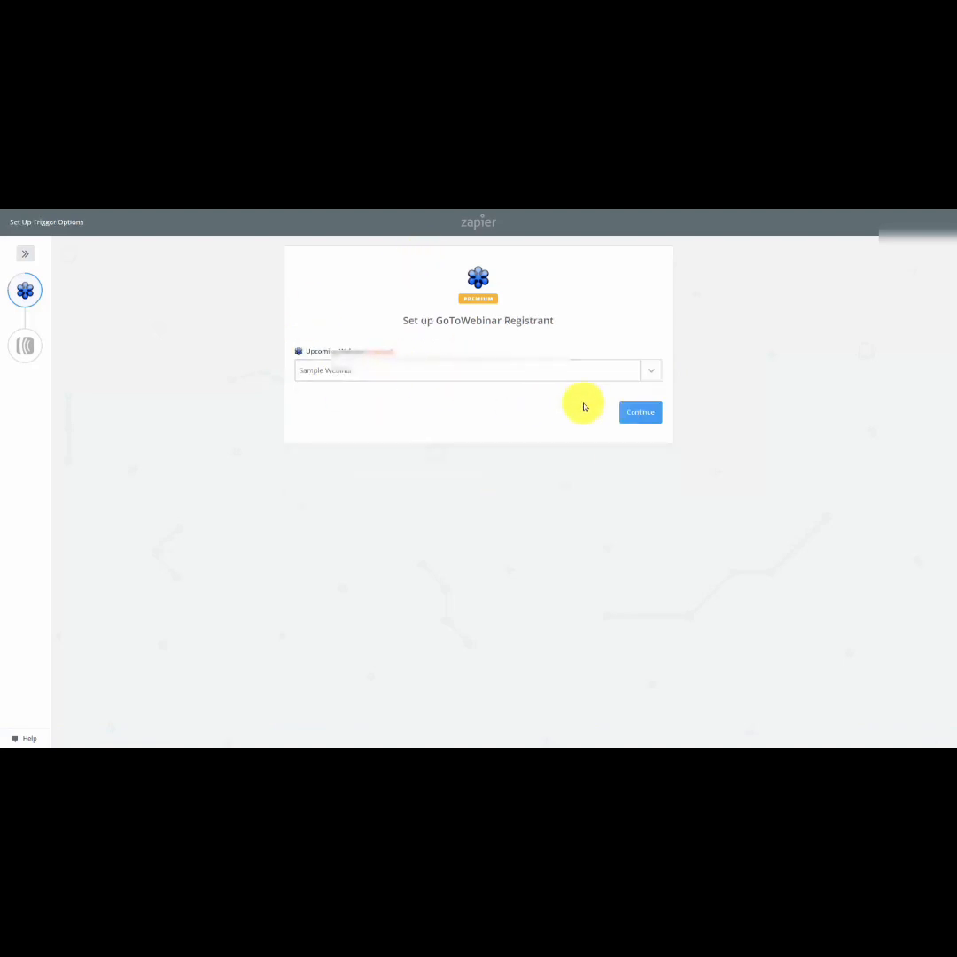
{"action": "left_click", "coordinate": [646, 422]}
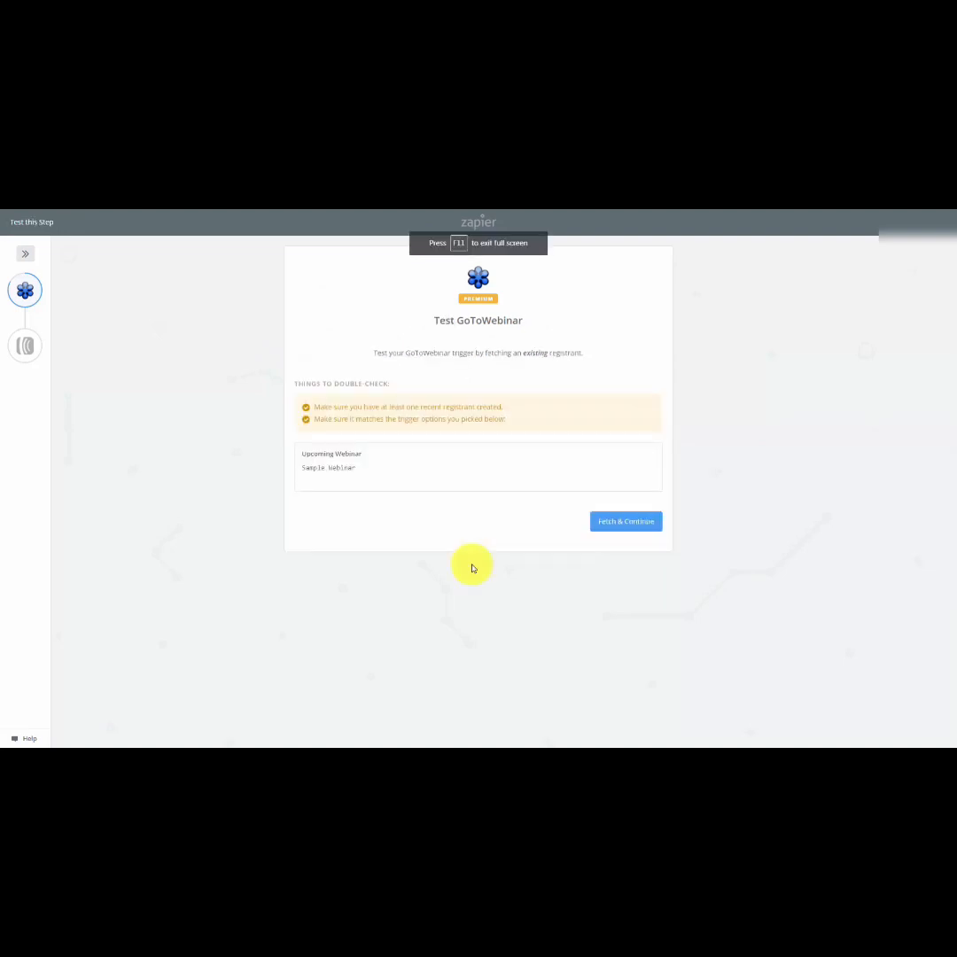
{"action": "left_click", "coordinate": [607, 522]}
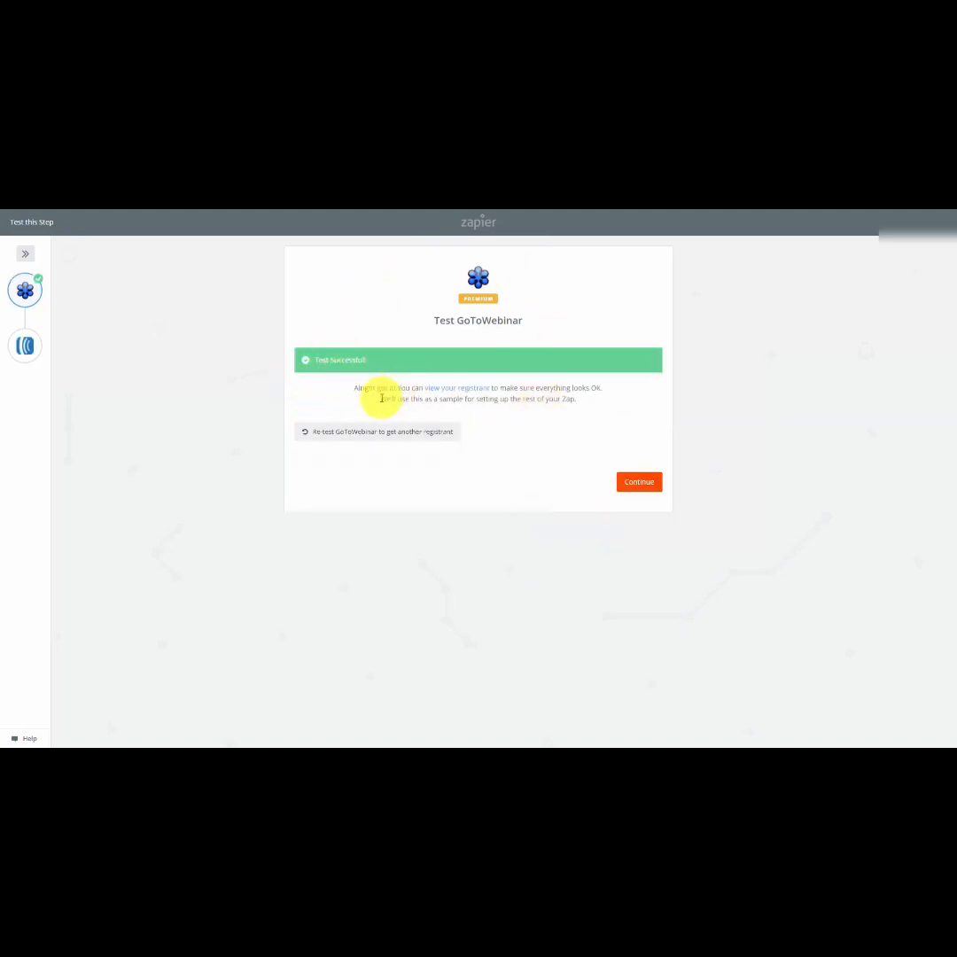
{"action": "left_click", "coordinate": [629, 483]}
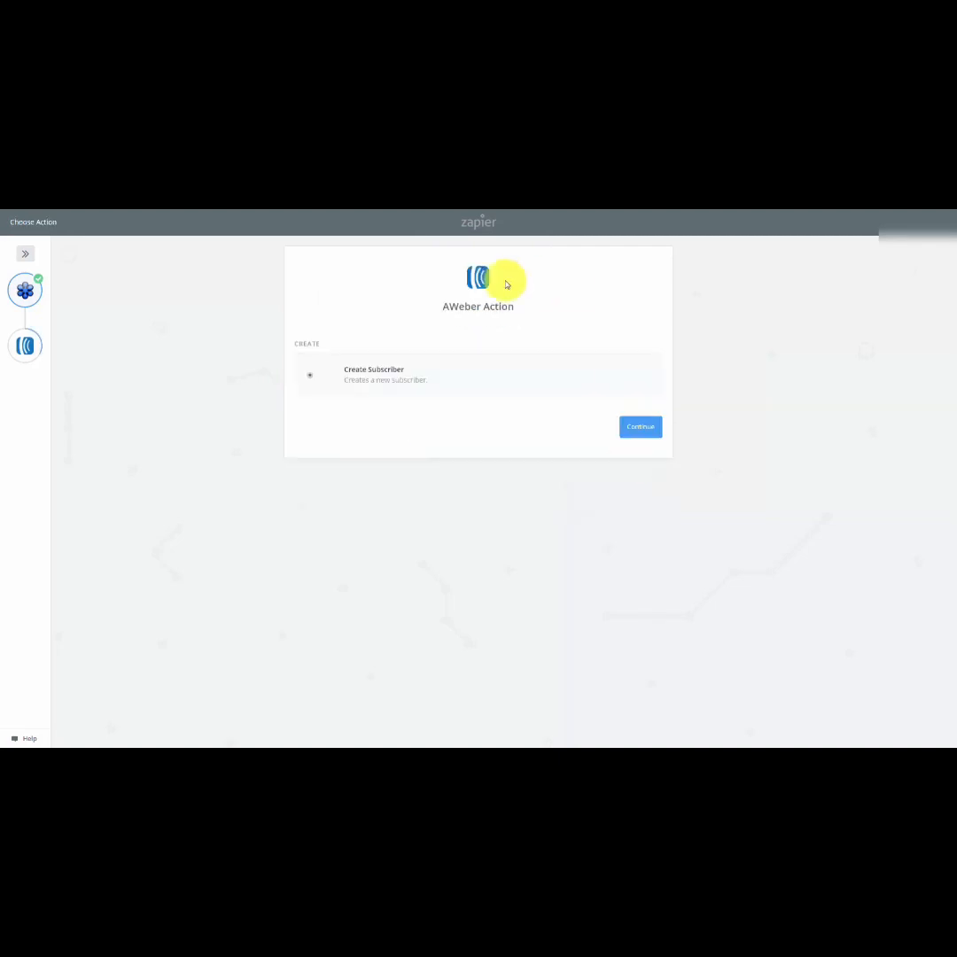
Set up the Create Subscriber action for the Manage Your List with Aweber list, skip its test, and choose Pay Monthly for the upgrade.
{"action": "left_click", "coordinate": [635, 428]}
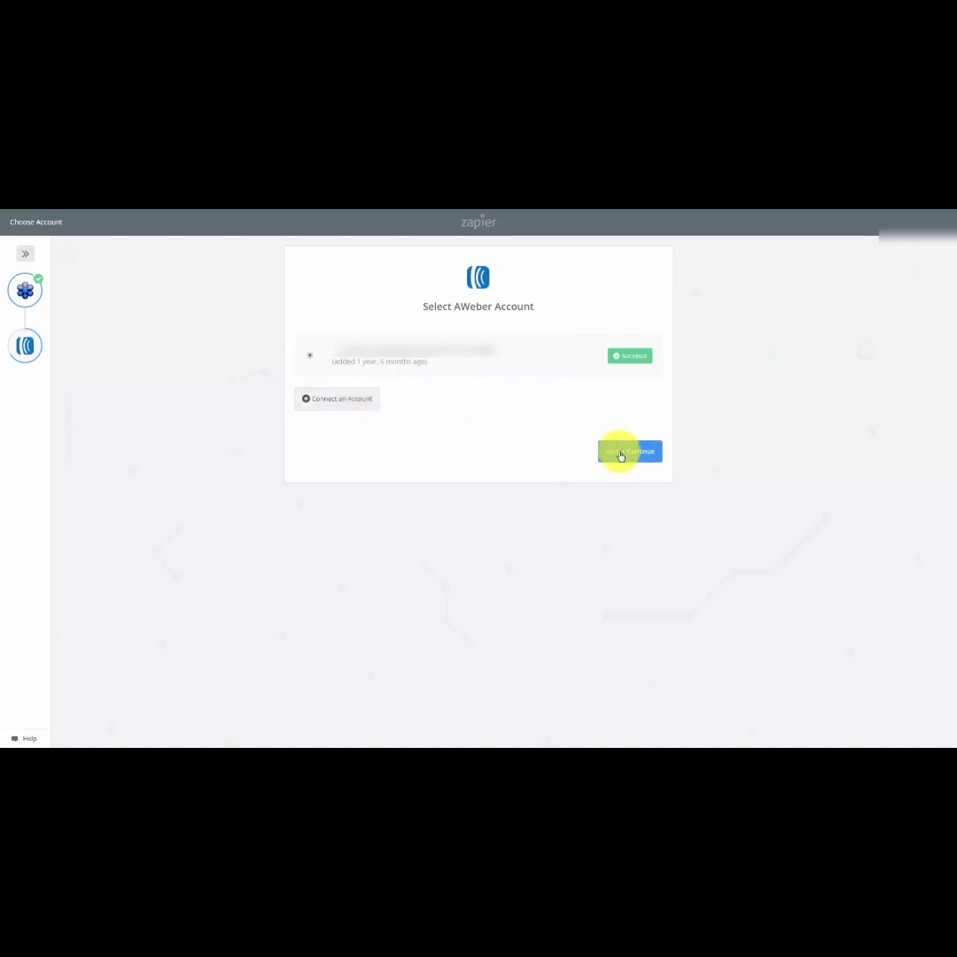
{"action": "left_click", "coordinate": [620, 453]}
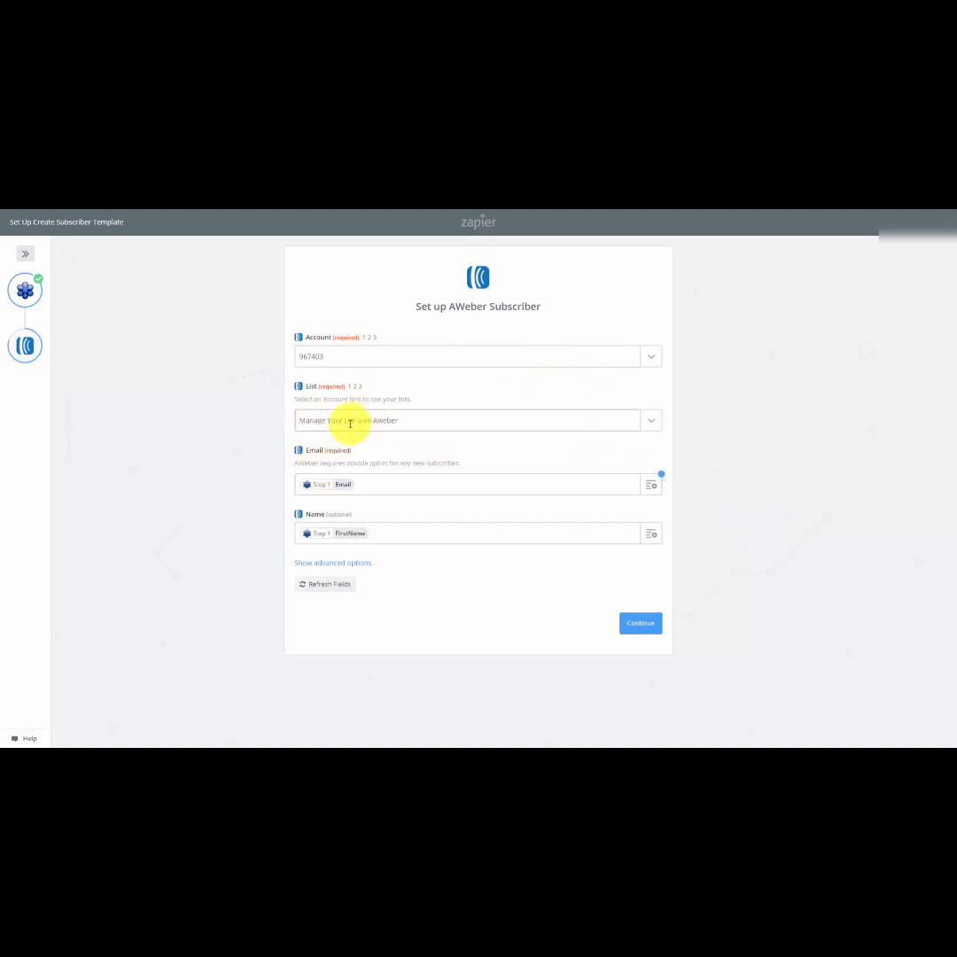
{"action": "left_click", "coordinate": [638, 626]}
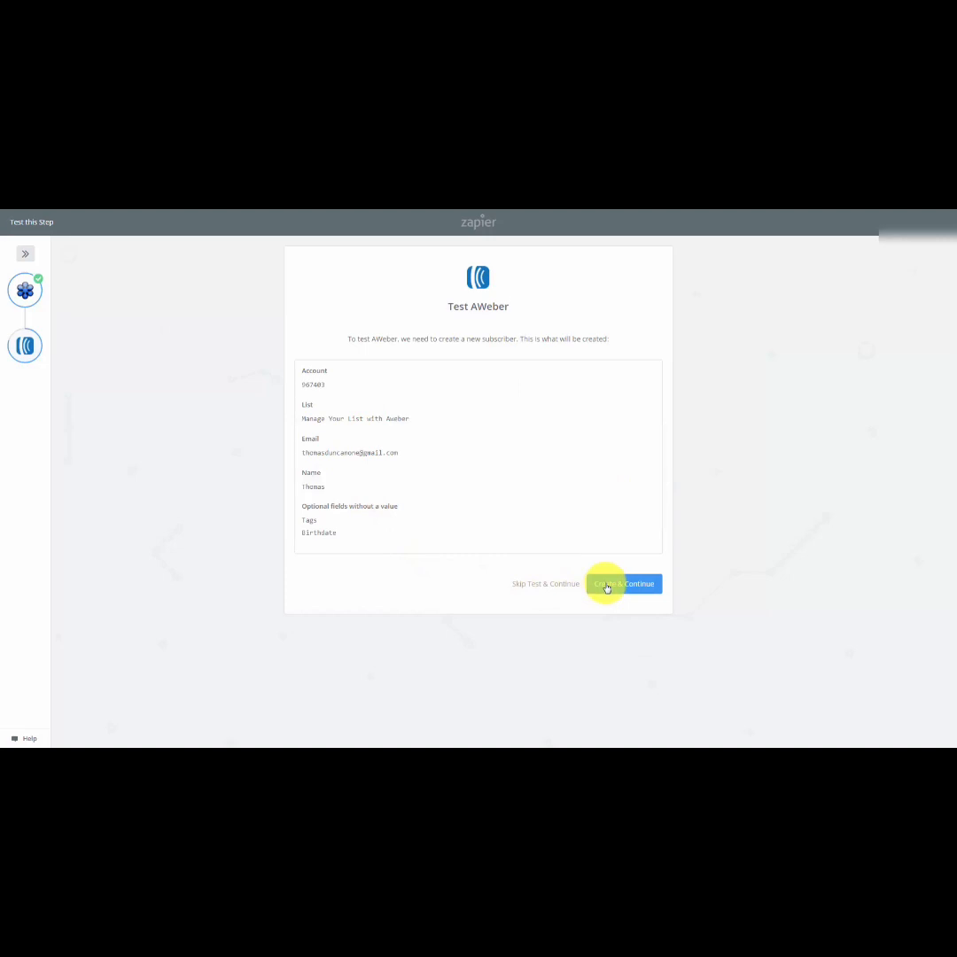
{"action": "left_click", "coordinate": [607, 584]}
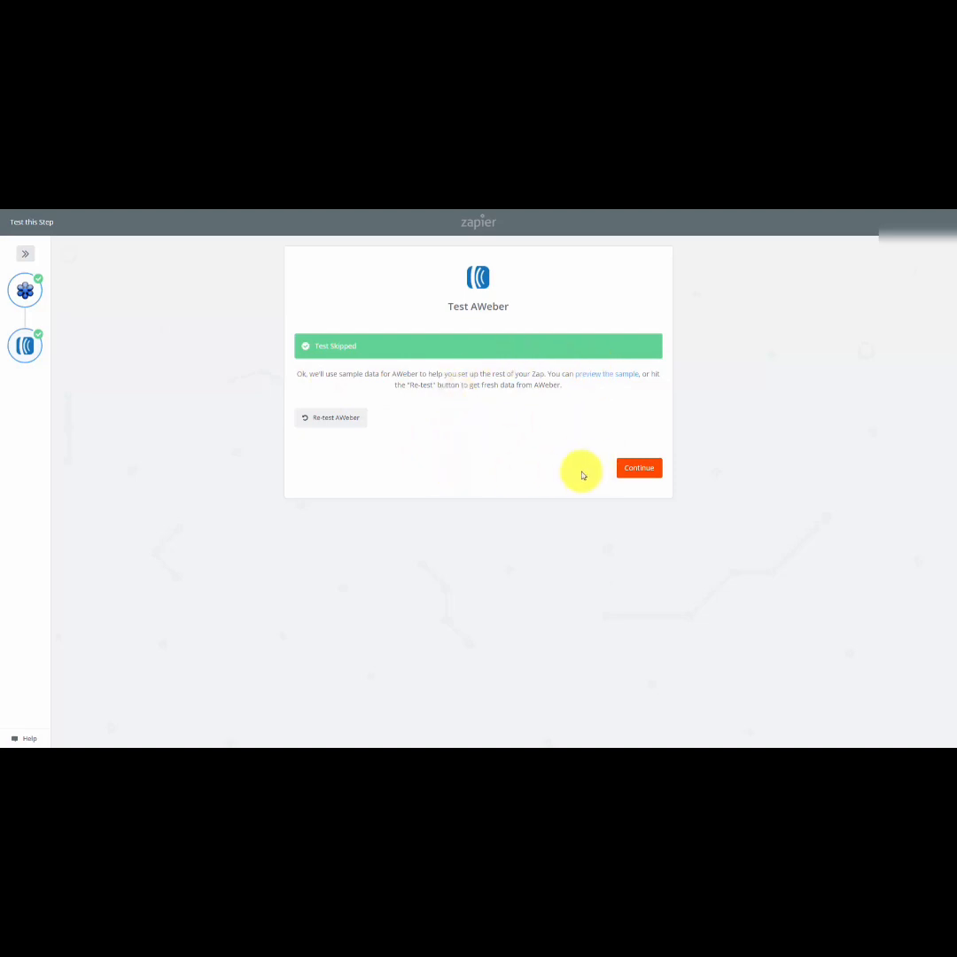
{"action": "left_click", "coordinate": [636, 467]}
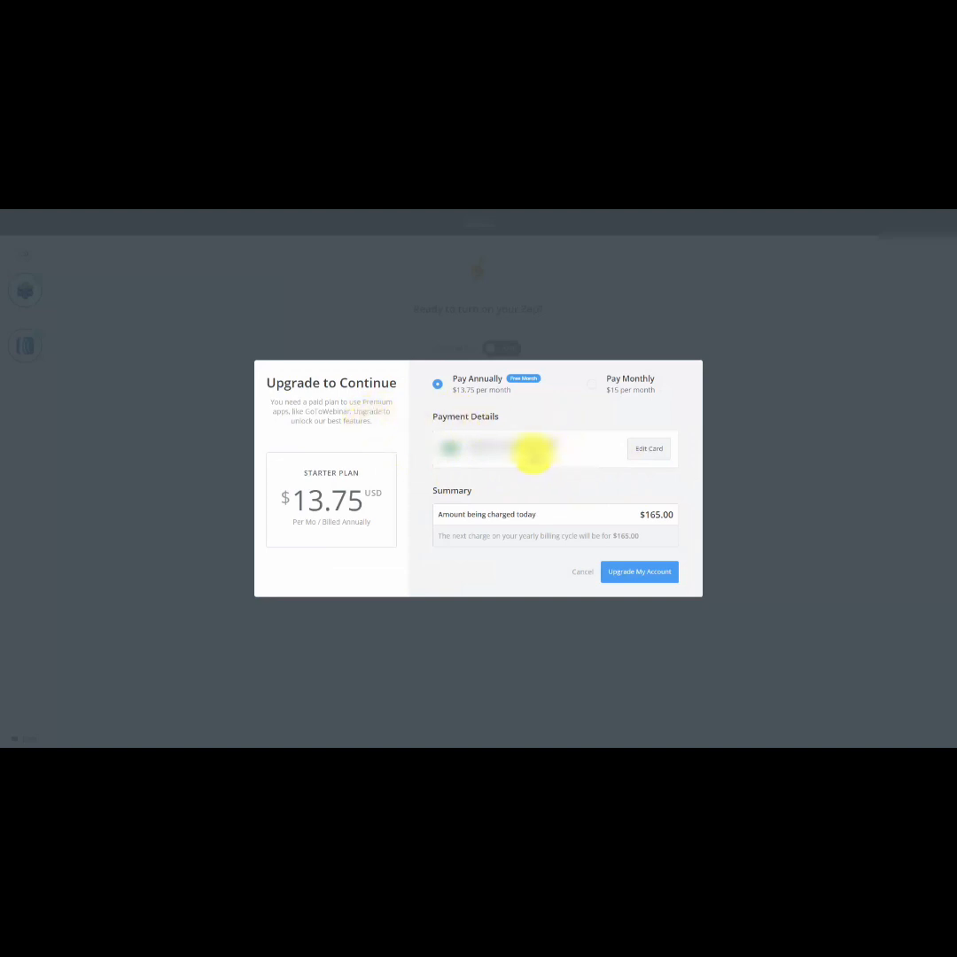
{"action": "left_click", "coordinate": [594, 389]}
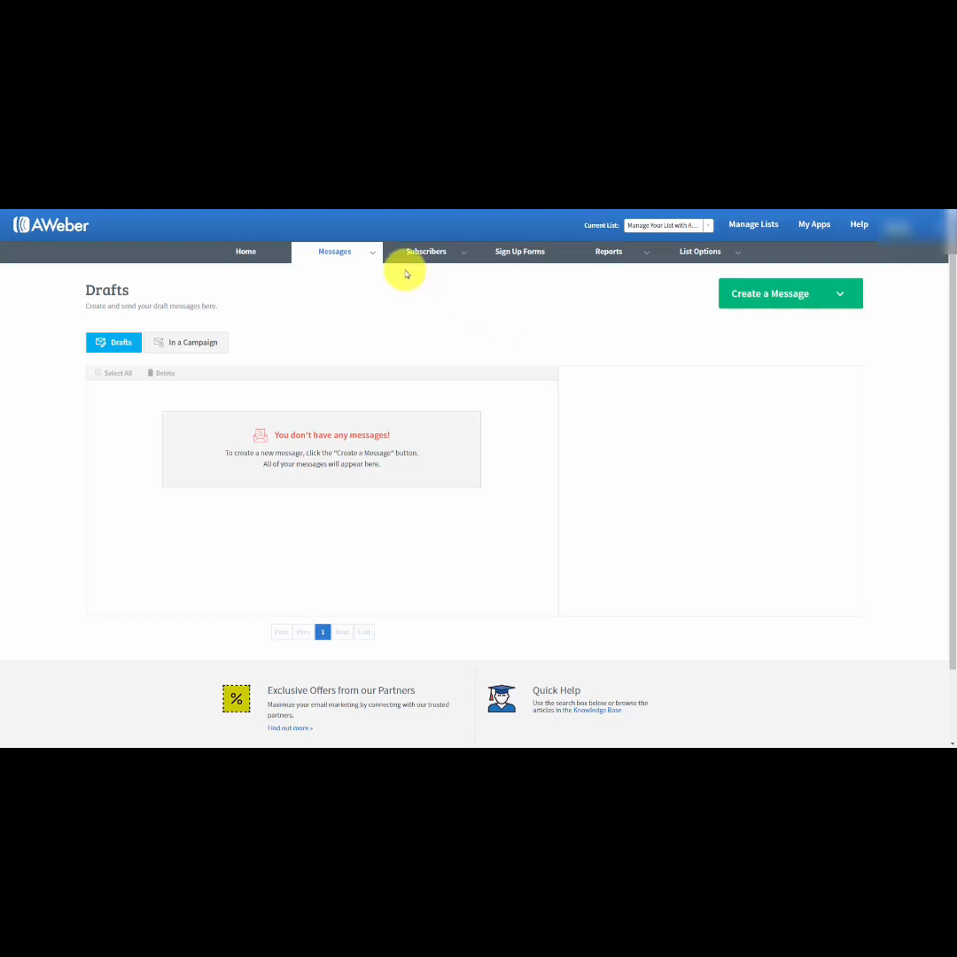
Open the list's message drafts in AWeber and create a new message with the Drag & Drop Email Builder.
{"action": "mouse_move", "coordinate": [367, 251]}
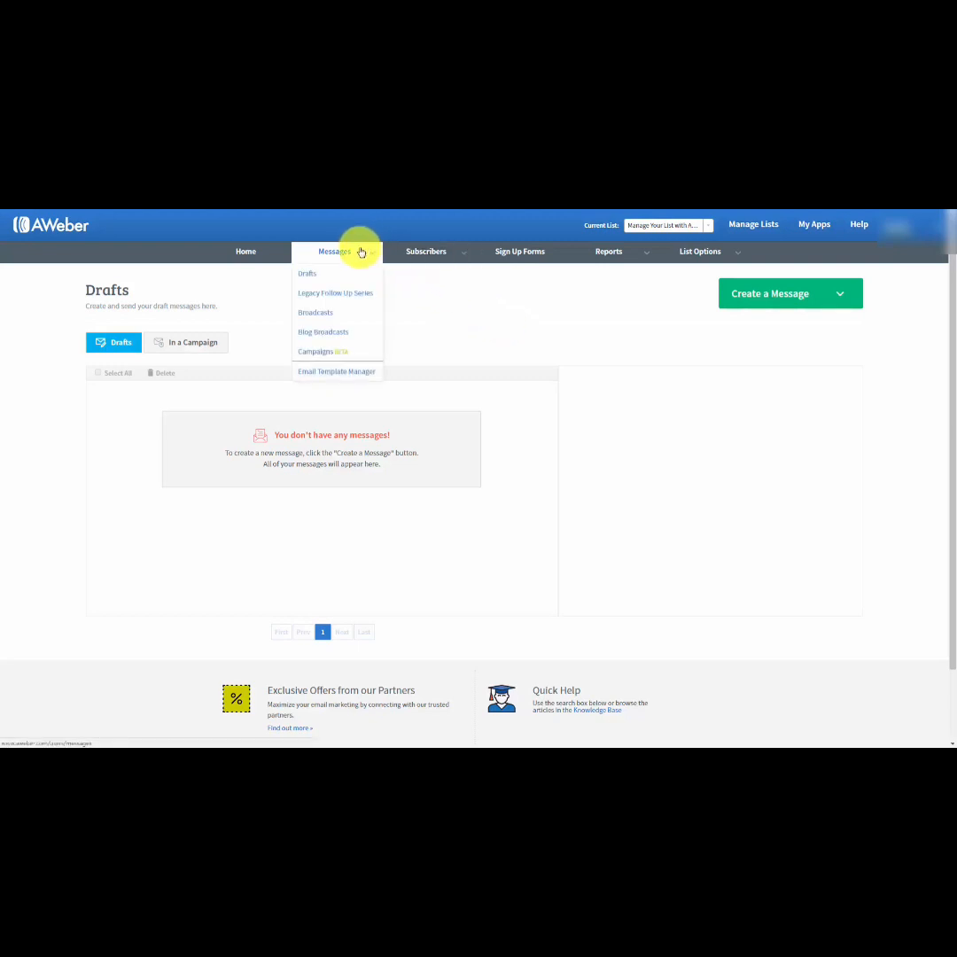
{"action": "left_click", "coordinate": [309, 277]}
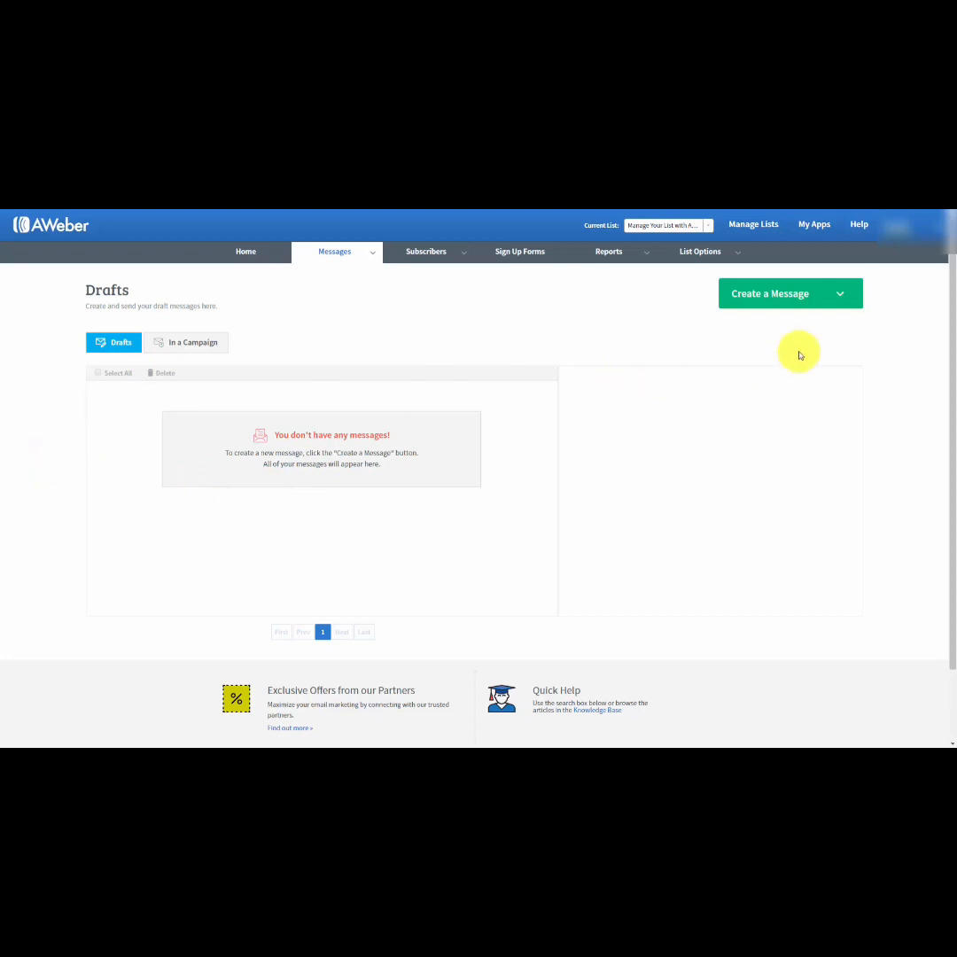
{"action": "left_click", "coordinate": [843, 295]}
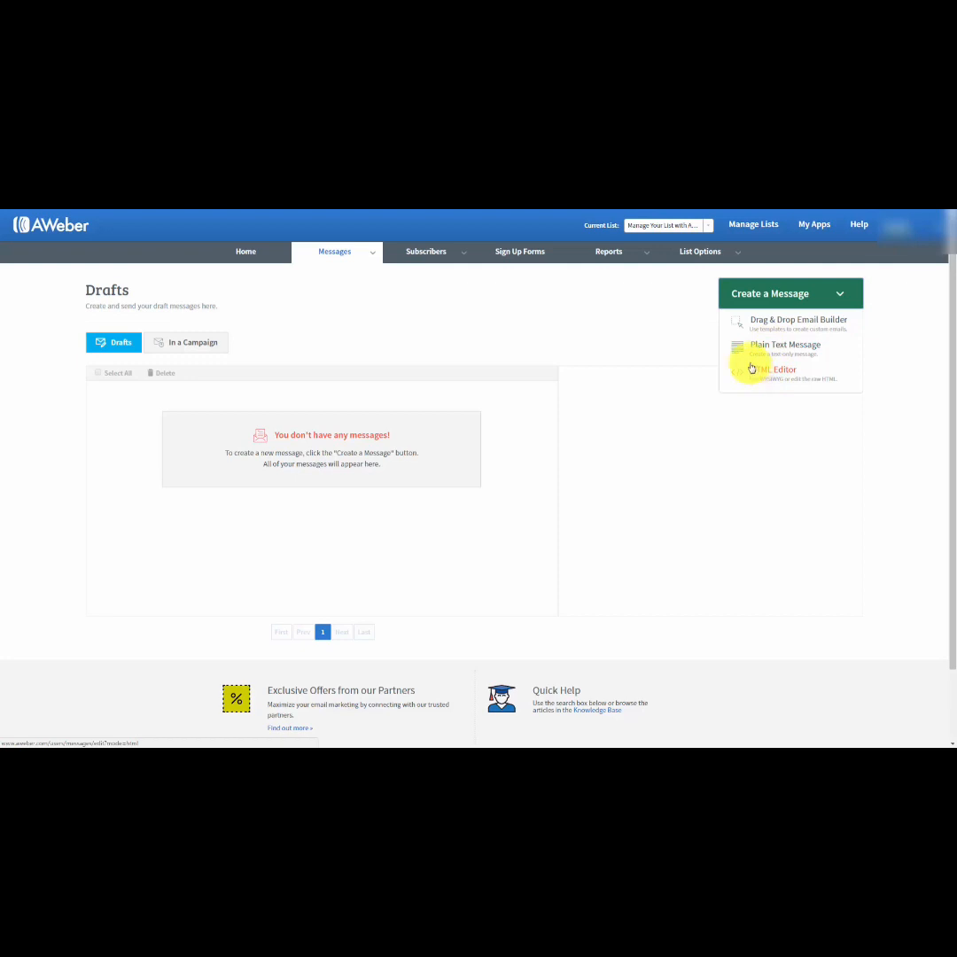
{"action": "left_click", "coordinate": [774, 324]}
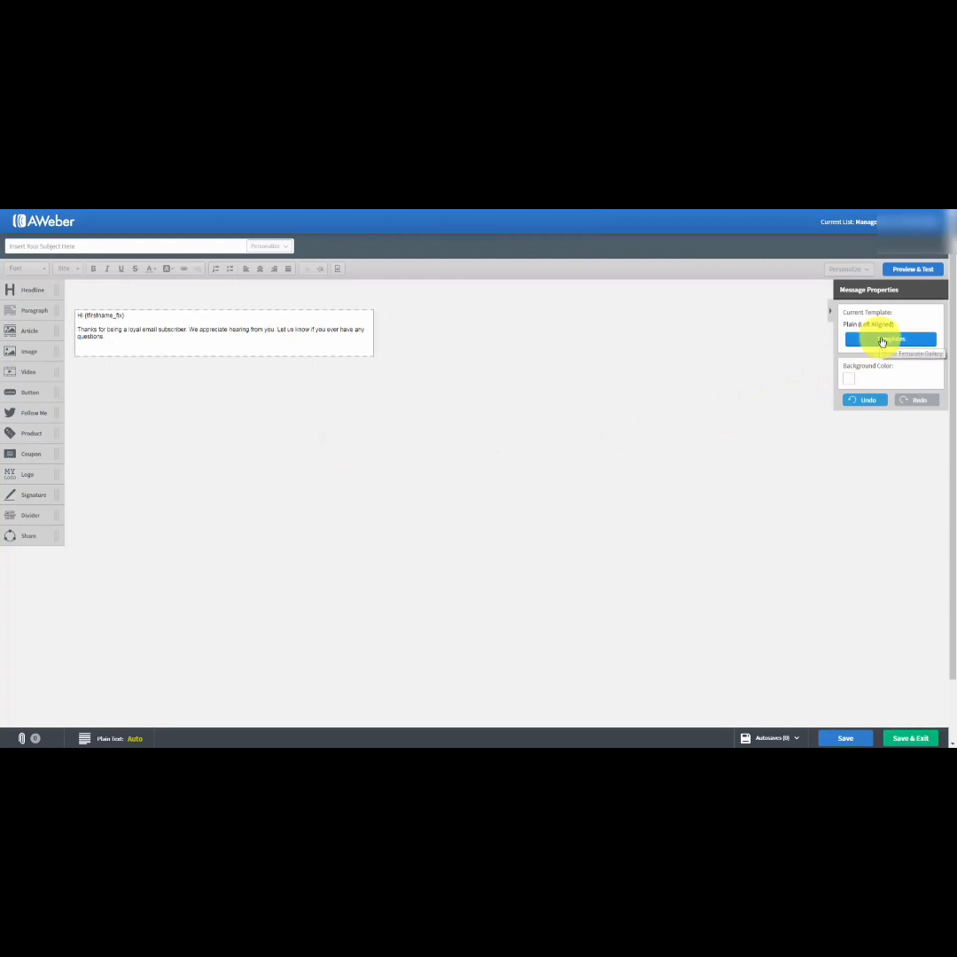
Browse the email template gallery and preview the Plain template center aligned and left aligned.
{"action": "left_click", "coordinate": [881, 340]}
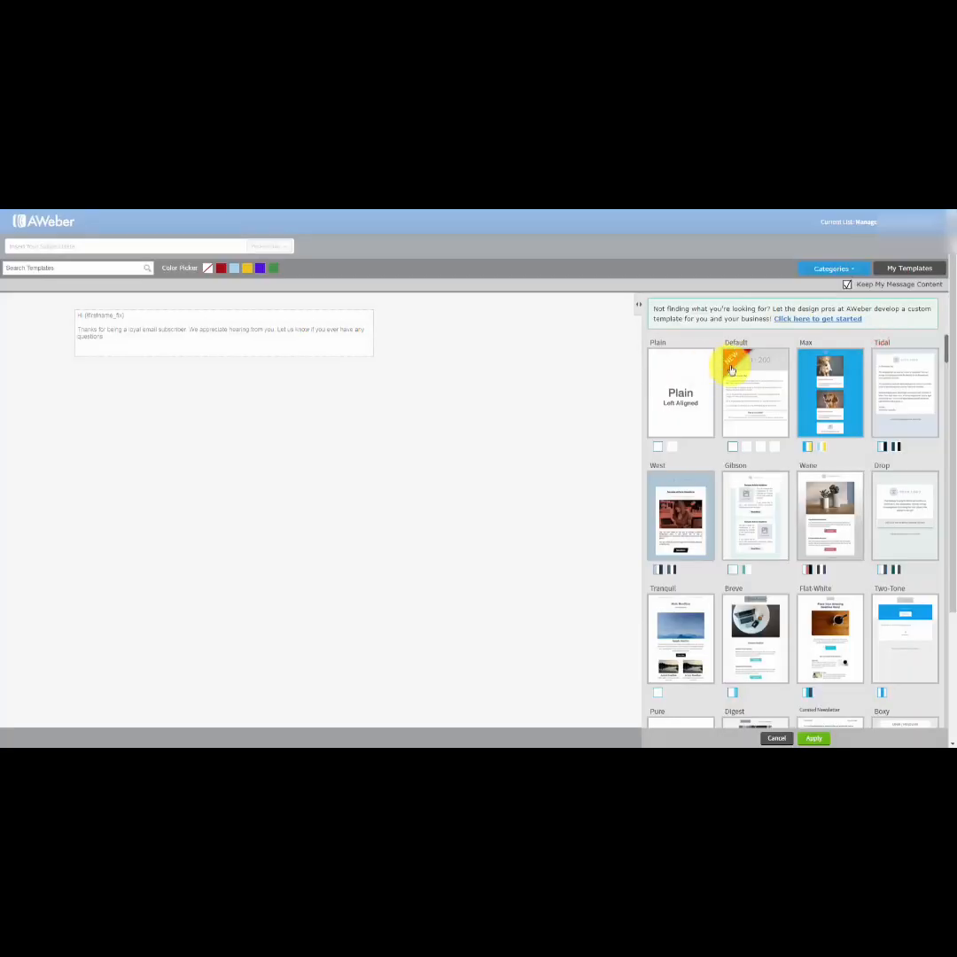
{"action": "scroll", "coordinate": [803, 412], "scroll_direction": "down", "scroll_amount": 3}
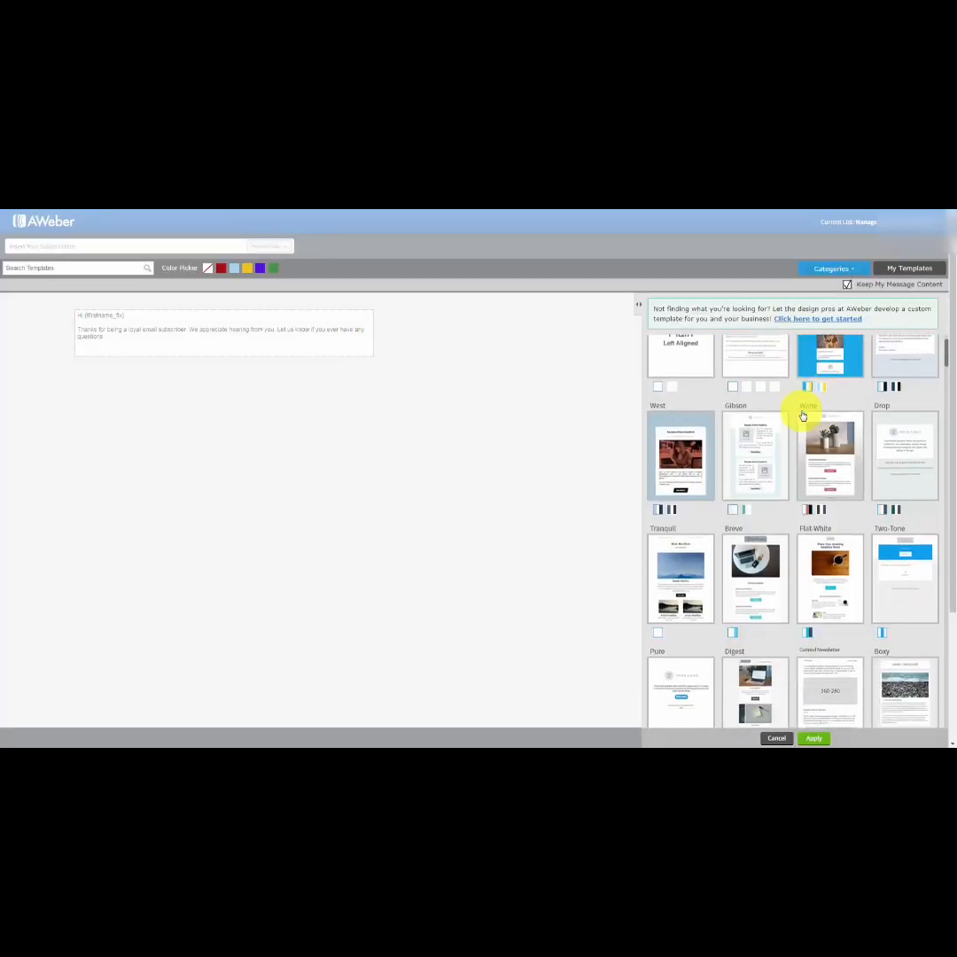
{"action": "scroll", "coordinate": [801, 416], "scroll_direction": "down", "scroll_amount": 5}
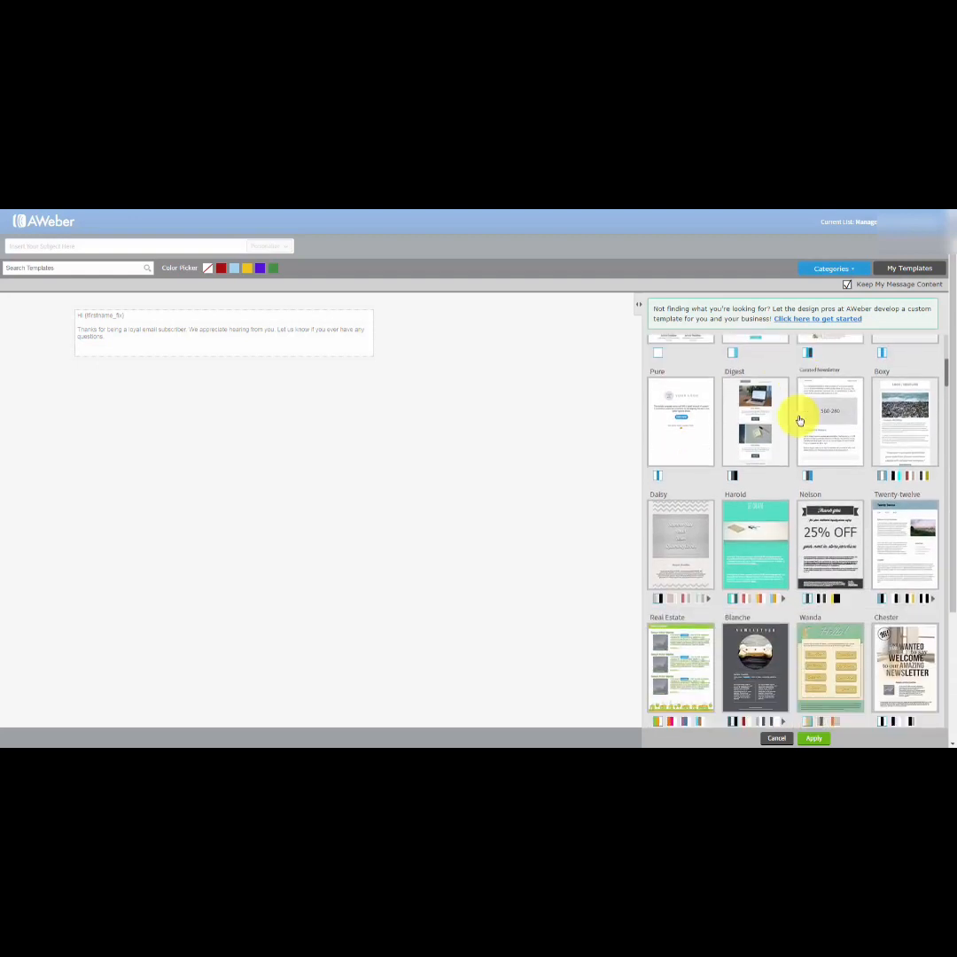
{"action": "scroll", "coordinate": [798, 421], "scroll_direction": "down", "scroll_amount": 5}
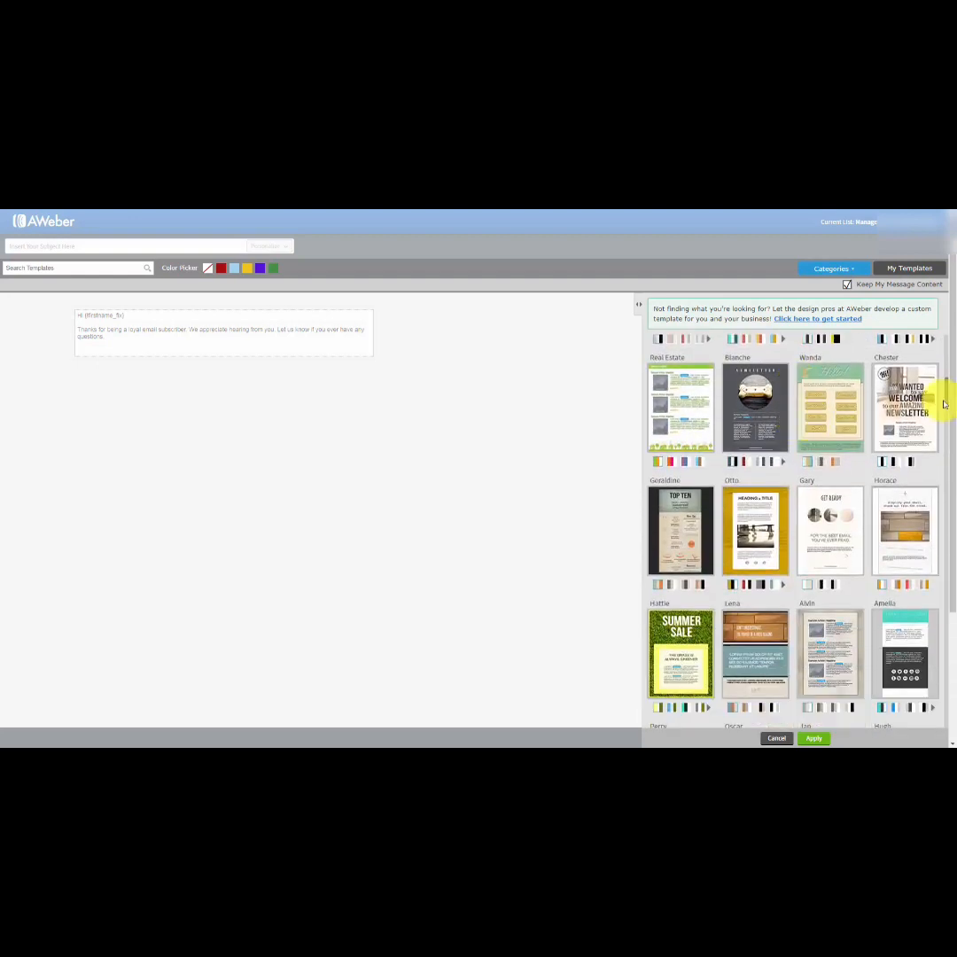
{"action": "left_click_drag", "start_coordinate": [946, 390], "coordinate": [944, 345]}
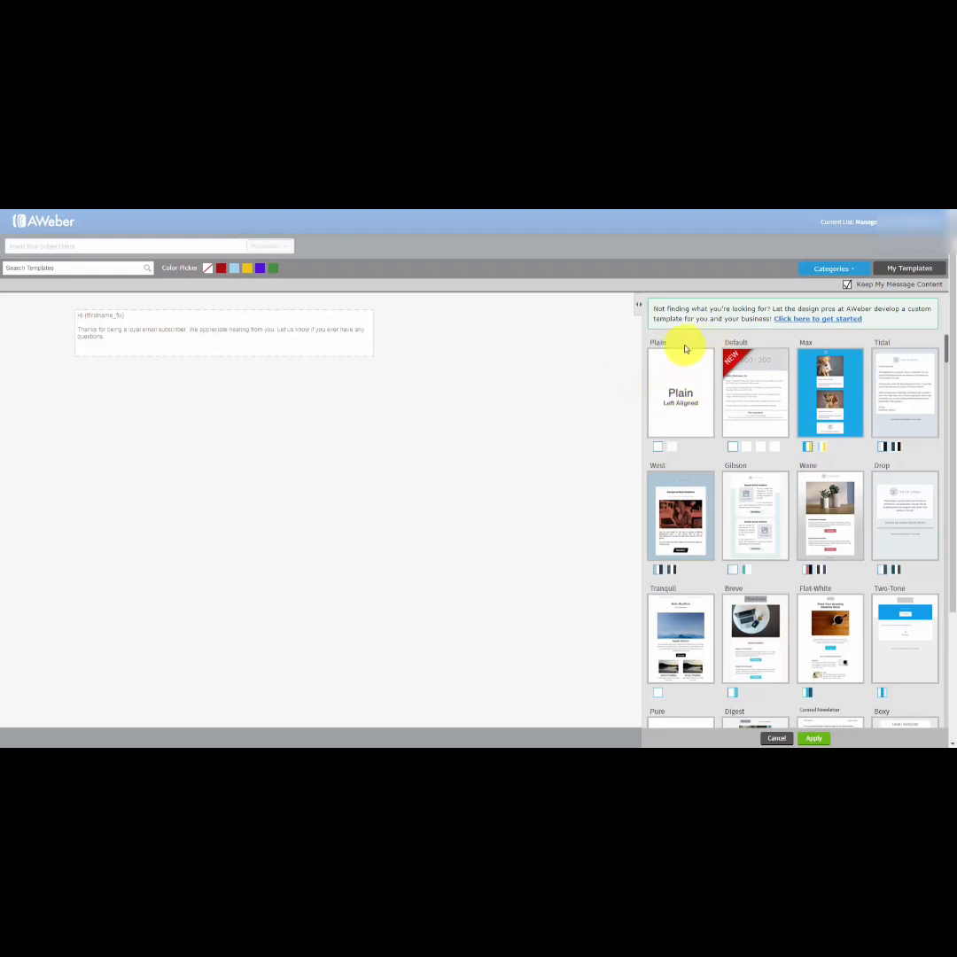
{"action": "left_click", "coordinate": [672, 447]}
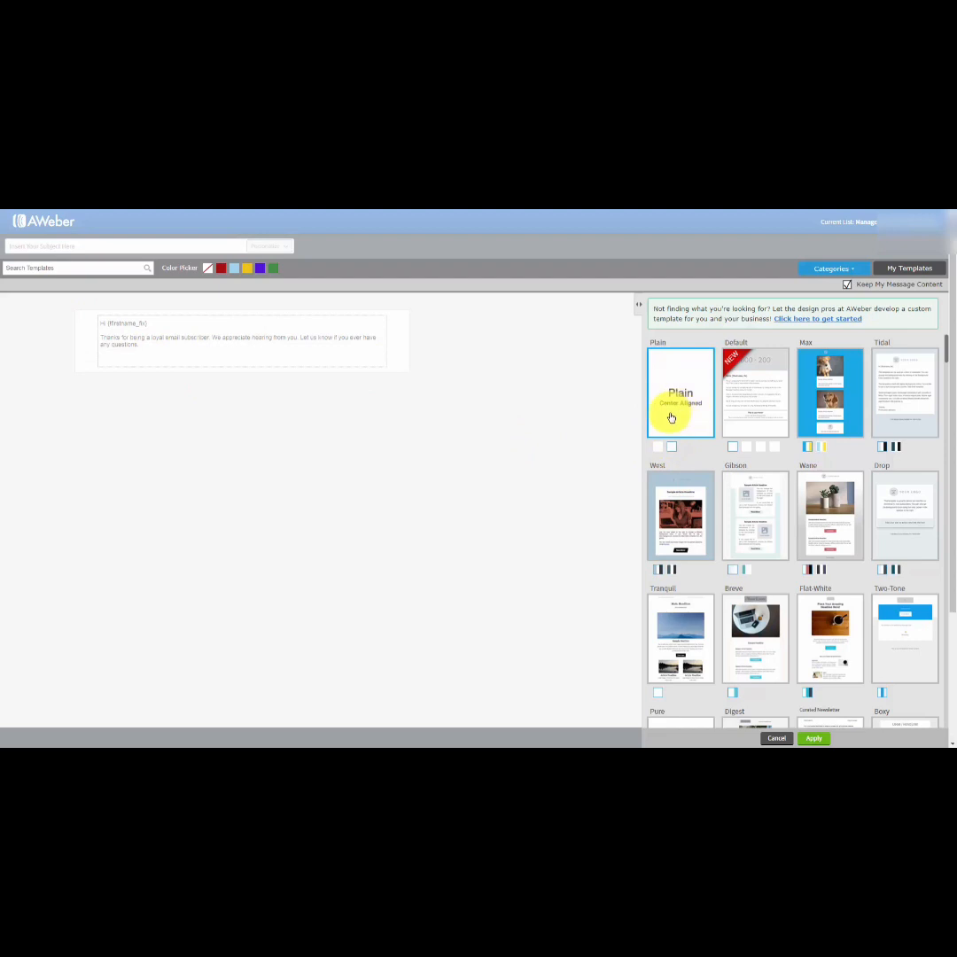
{"action": "left_click", "coordinate": [657, 448]}
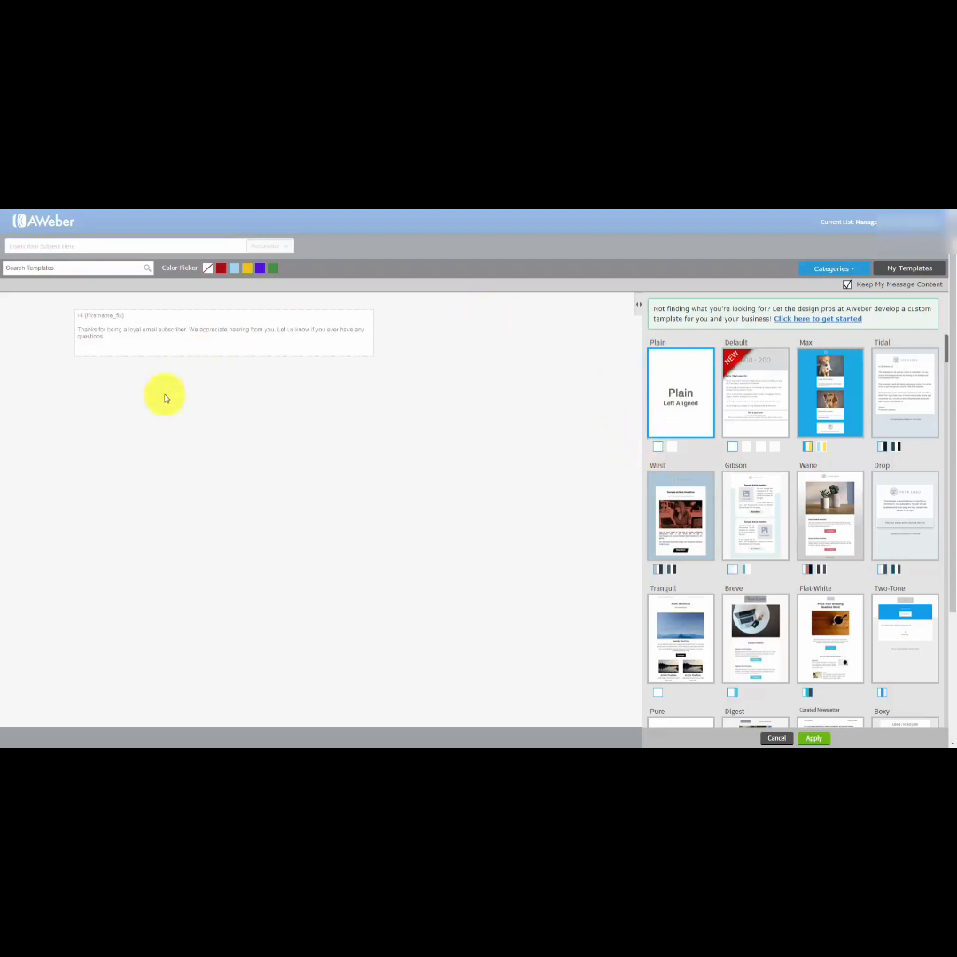
{"action": "left_click", "coordinate": [324, 433]}
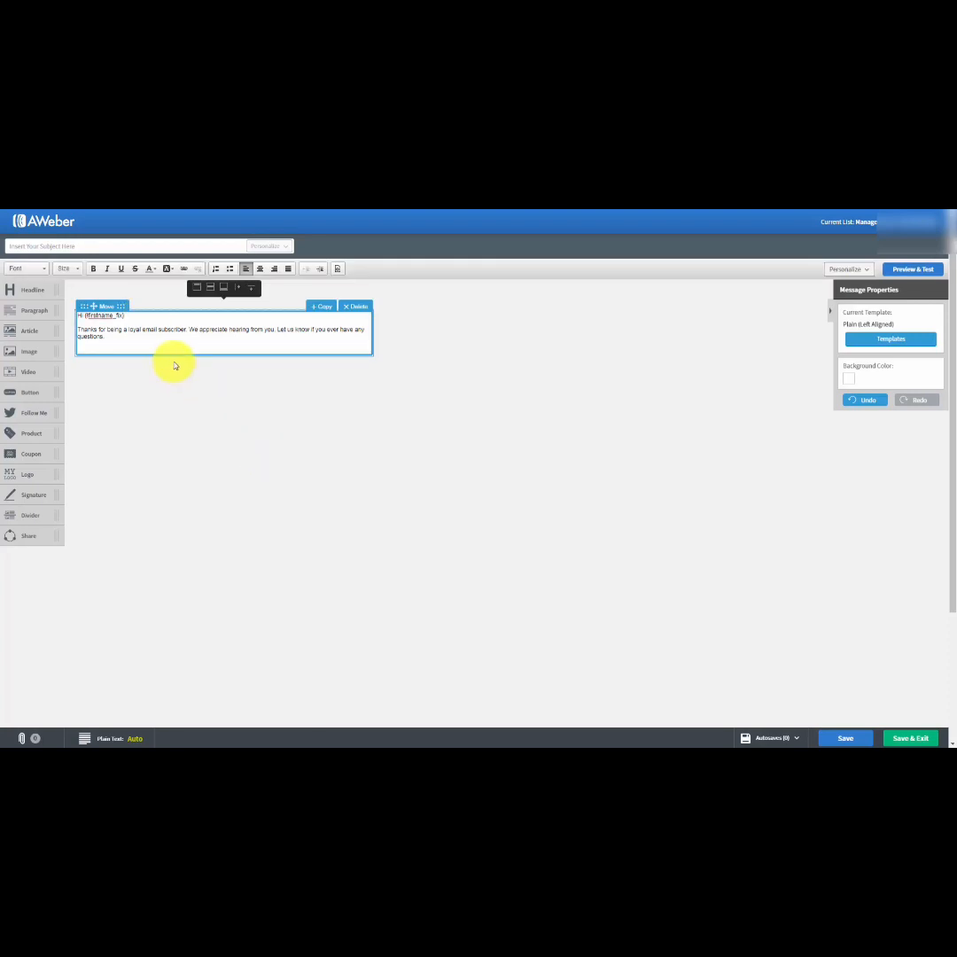
Insert blank lines below the greeting in the message body and paste the copied home business article there.
{"action": "left_click", "coordinate": [137, 314]}
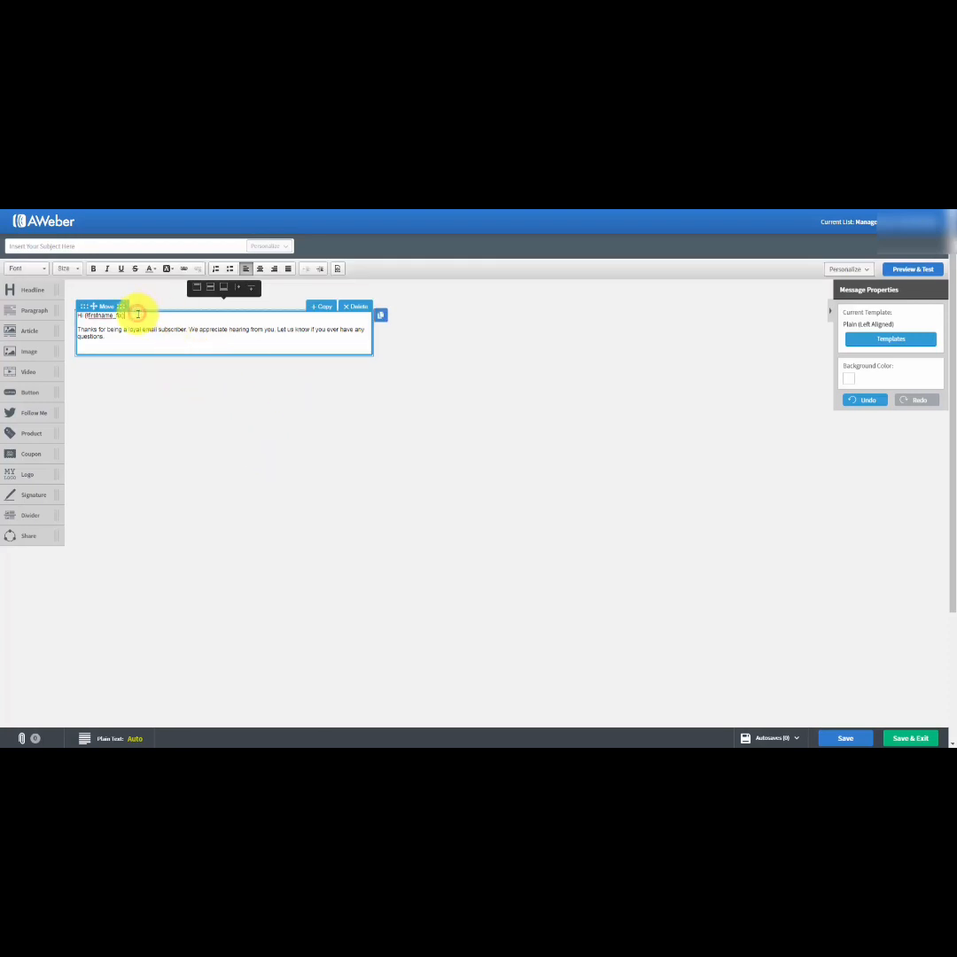
{"action": "key", "text": "Return"}
{"action": "key", "text": "Return"}
{"action": "key", "text": "Return"}
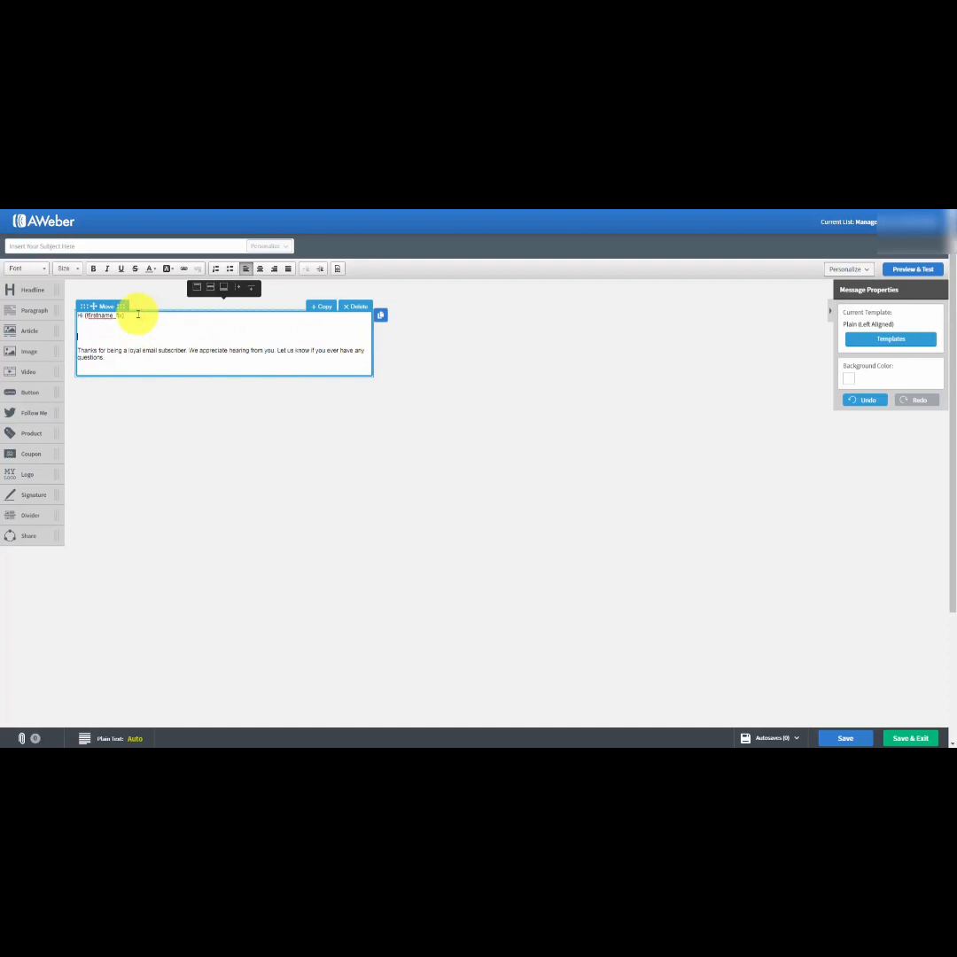
{"action": "key", "text": "ctrl+v"}
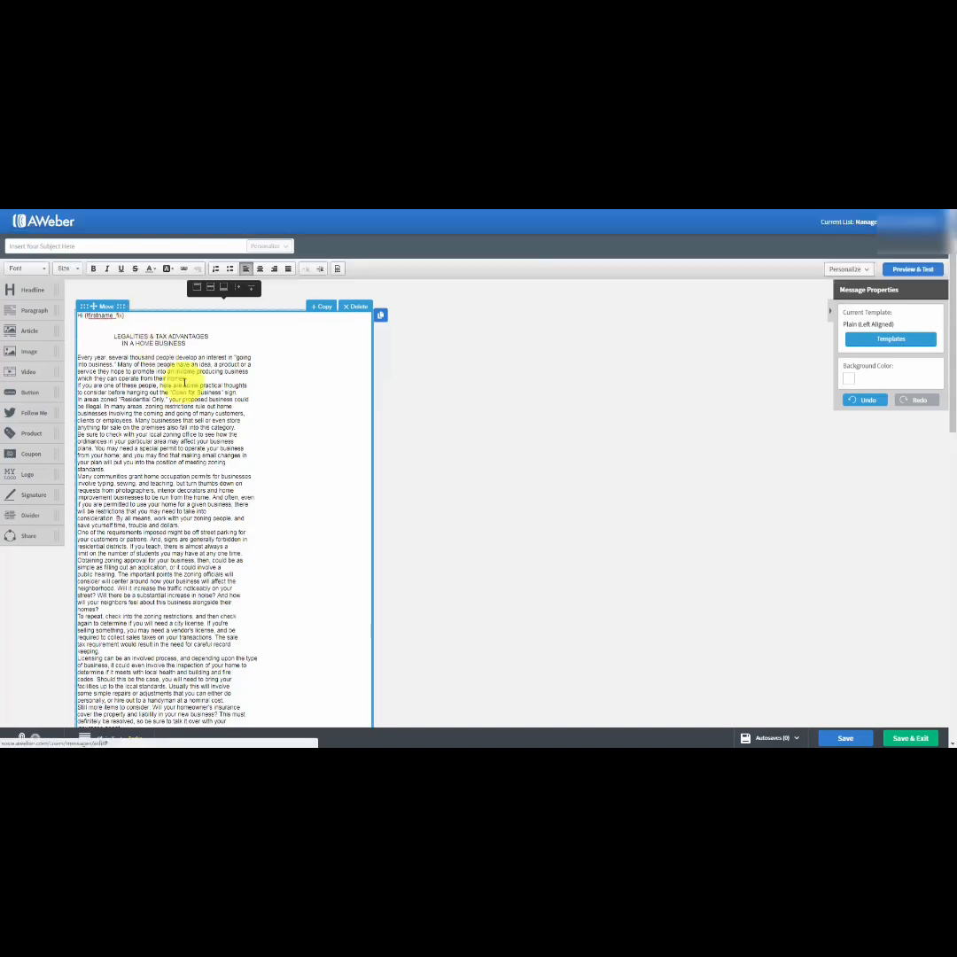
Delete the heading "LEGALITIES & TAX ADVANTAGES IN A HOME BUSINESS" and the extra blank lines before the first paragraph.
{"action": "scroll", "coordinate": [198, 410], "scroll_direction": "down", "scroll_amount": 1}
{"action": "scroll", "coordinate": [197, 433], "scroll_direction": "up", "scroll_amount": 1}
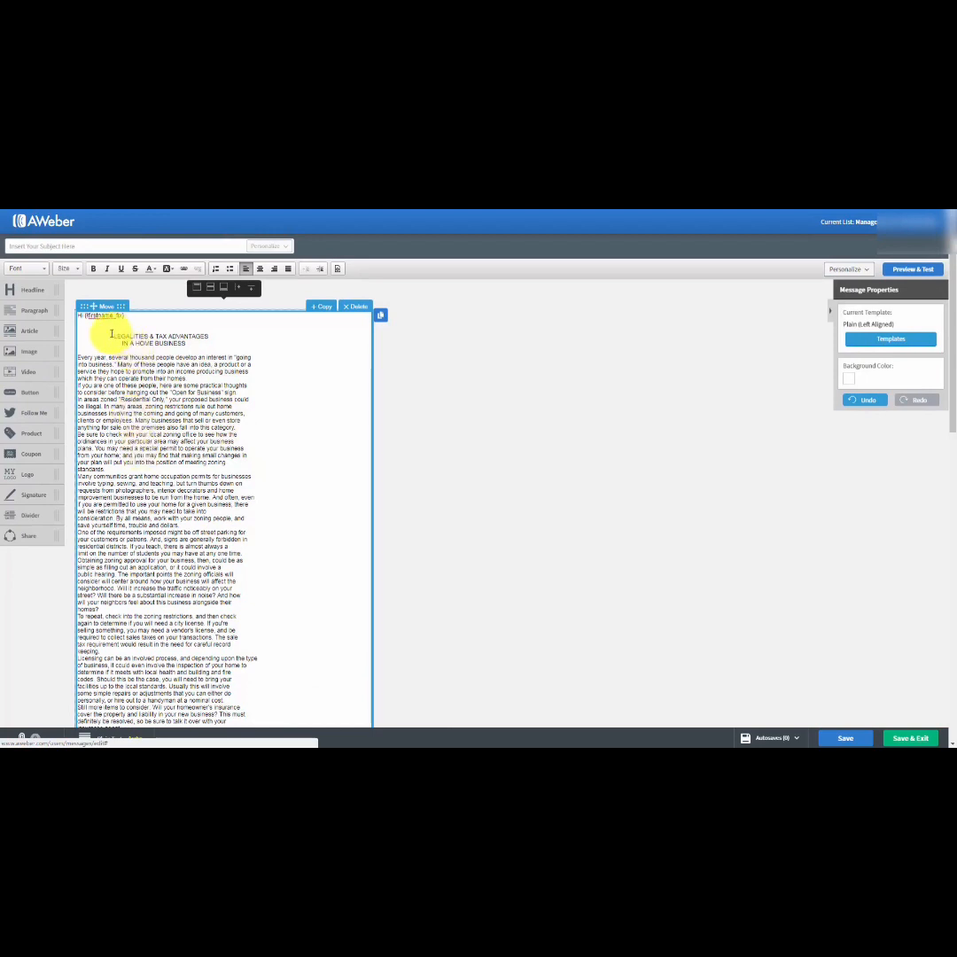
{"action": "left_click_drag", "start_coordinate": [111, 333], "coordinate": [197, 345]}
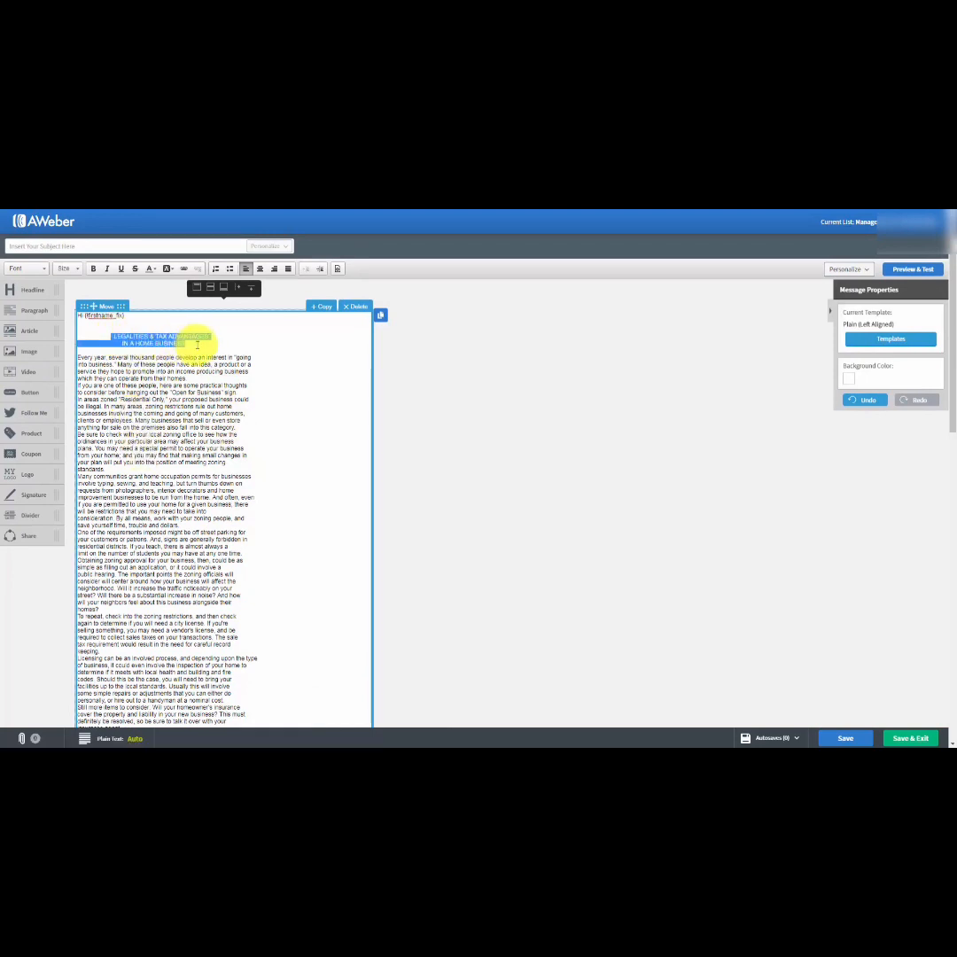
{"action": "key", "text": "Delete"}
{"action": "key", "text": "Delete"}
{"action": "key", "text": "Delete"}
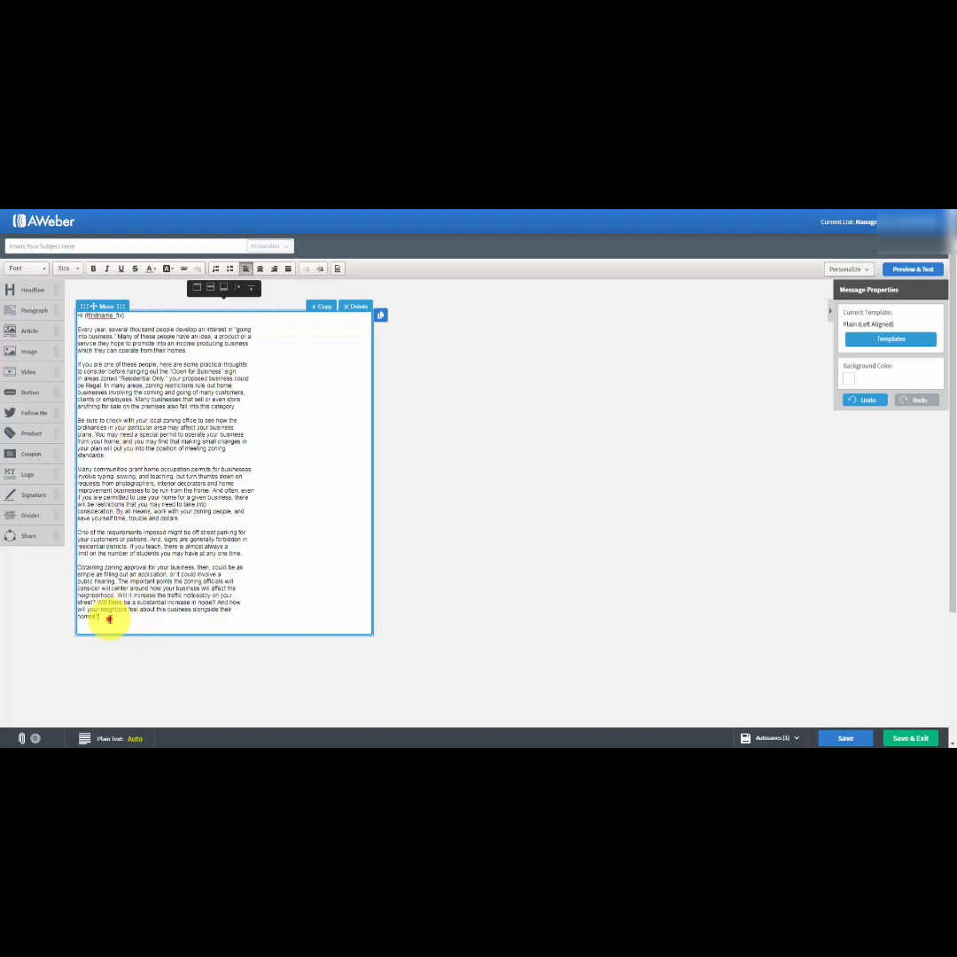
Set the font size of the entire message text, including the greeting, to 18.
{"action": "left_click_drag", "start_coordinate": [109, 619], "coordinate": [57, 313]}
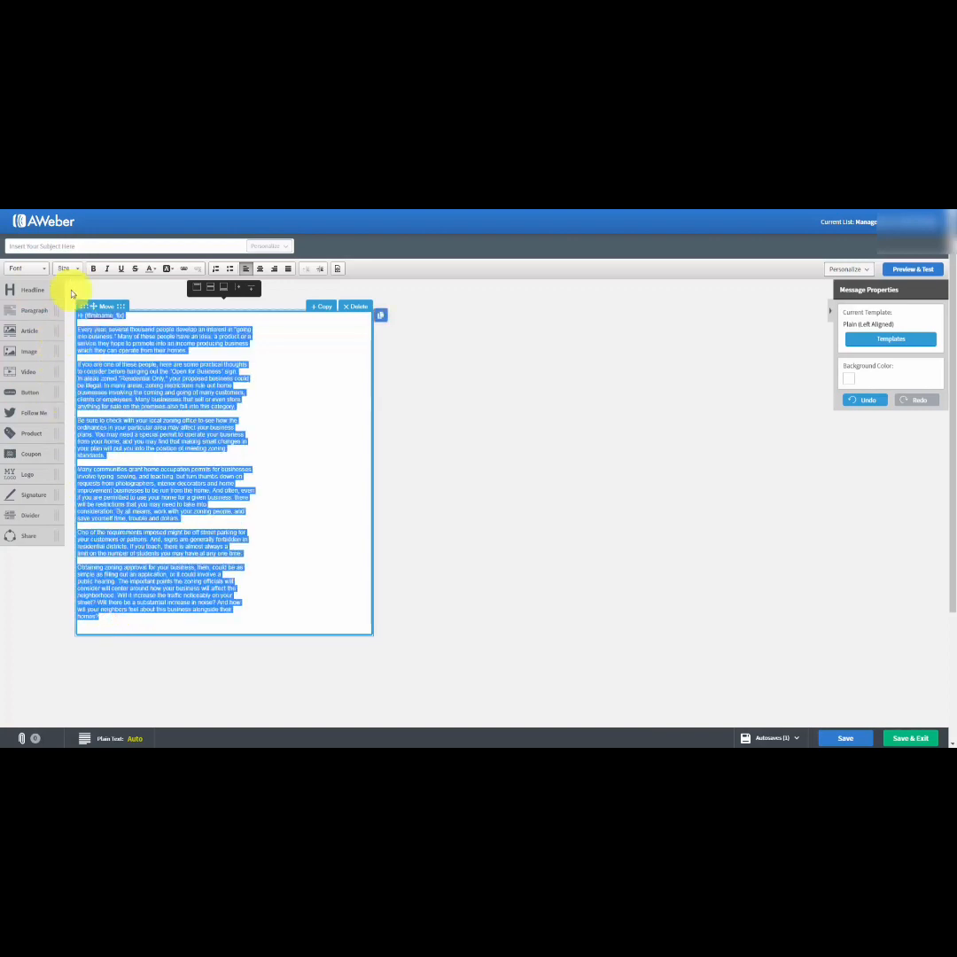
{"action": "left_click", "coordinate": [68, 267]}
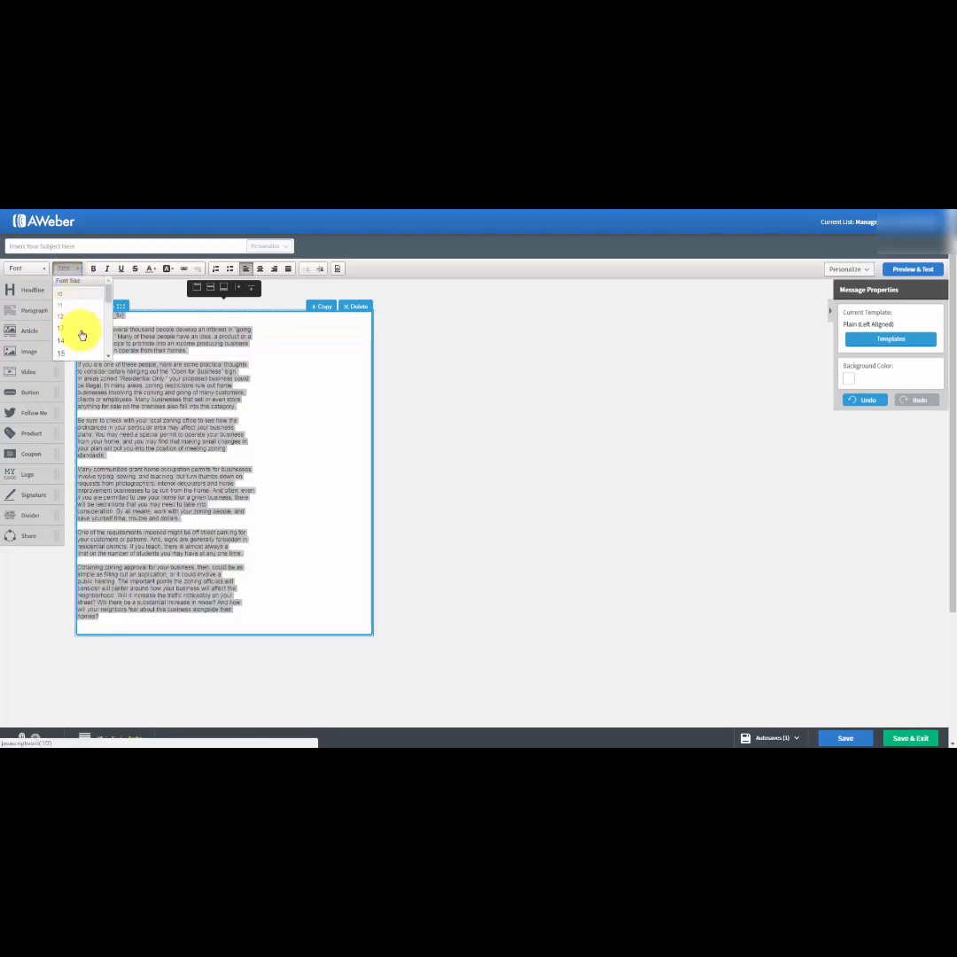
{"action": "scroll", "coordinate": [79, 335], "scroll_direction": "down", "scroll_amount": 3}
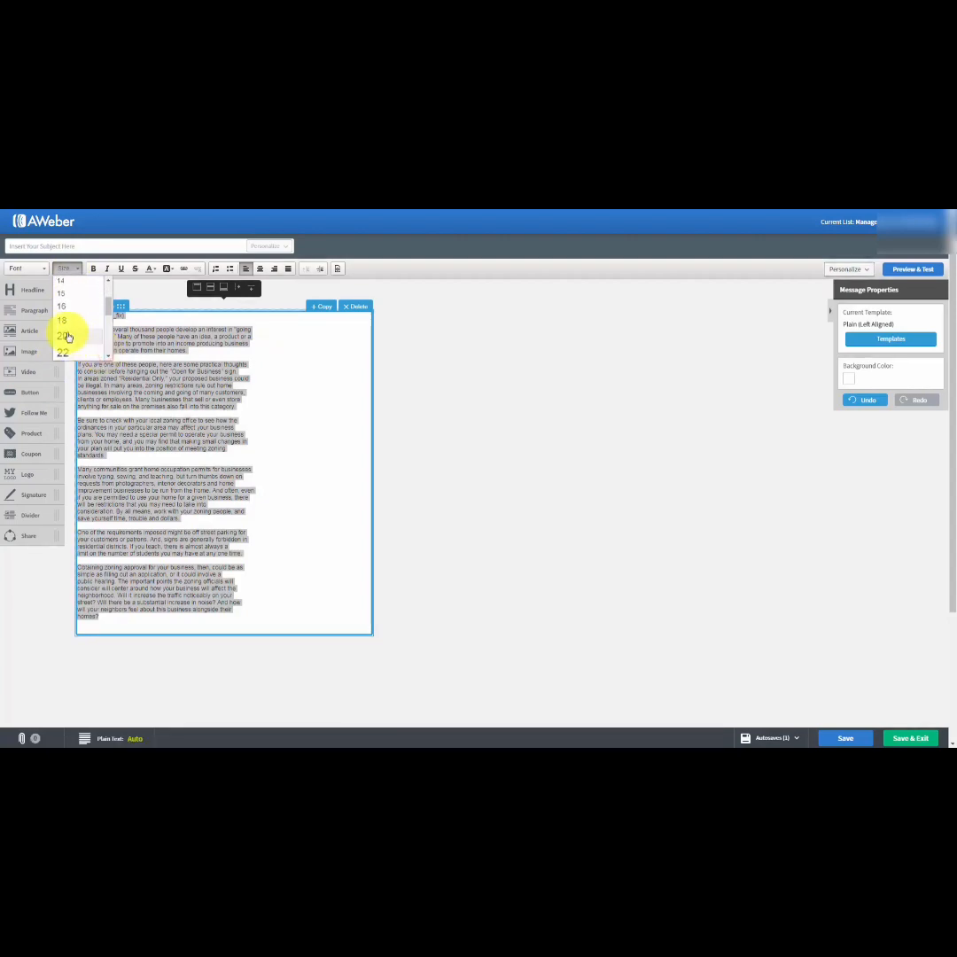
{"action": "left_click", "coordinate": [64, 320]}
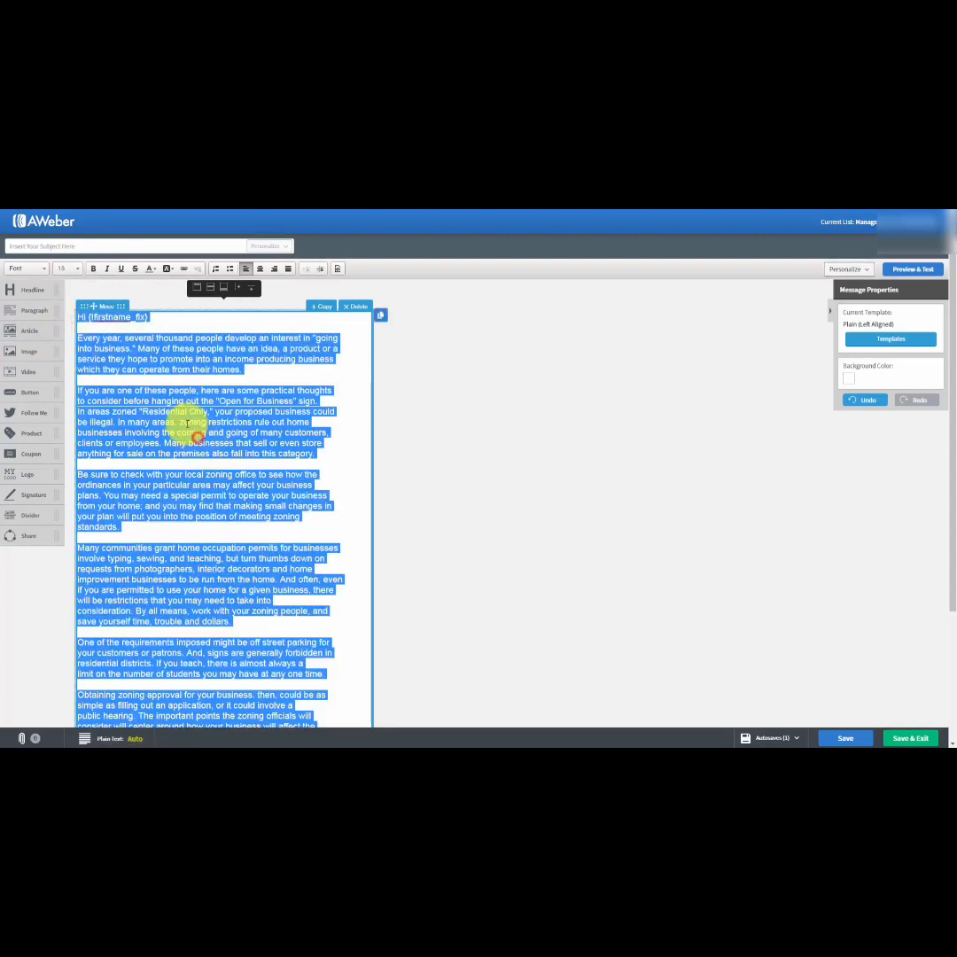
{"action": "left_click", "coordinate": [190, 424]}
{"action": "scroll", "coordinate": [188, 422], "scroll_direction": "down", "scroll_amount": 1}
{"action": "scroll", "coordinate": [188, 423], "scroll_direction": "up", "scroll_amount": 1}
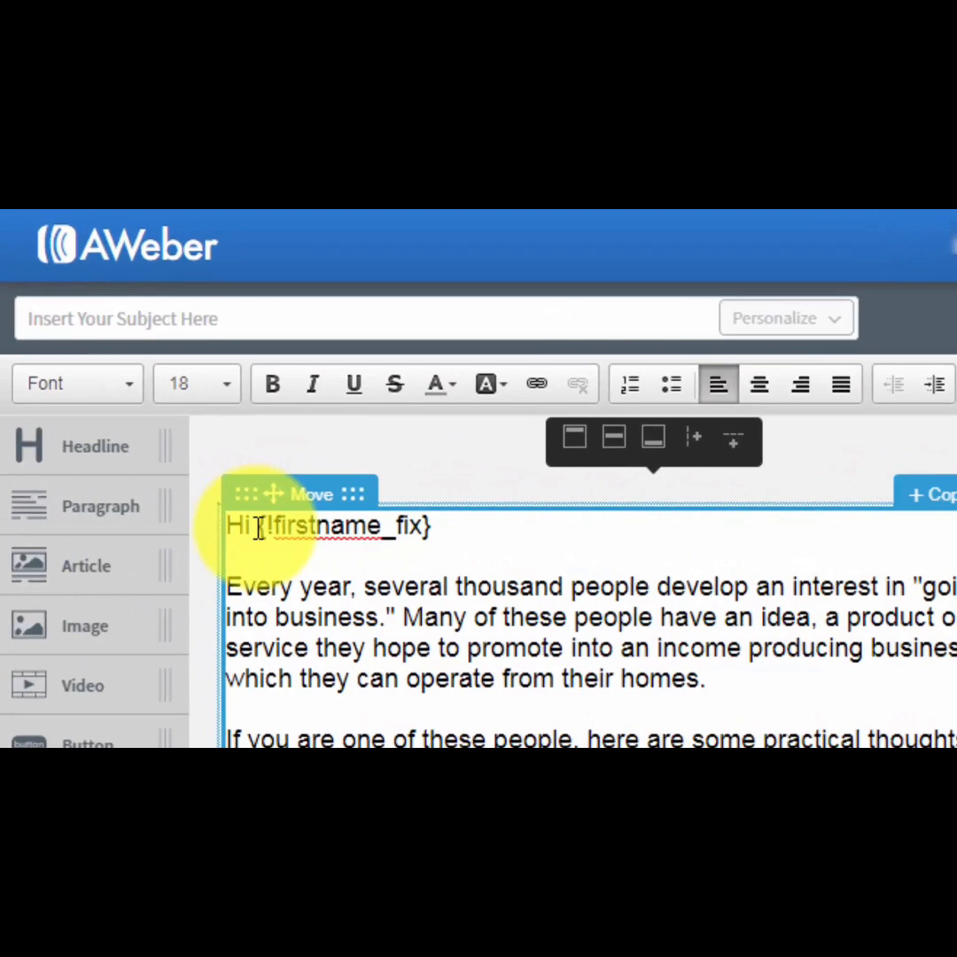
{"action": "key", "text": "Escape"}
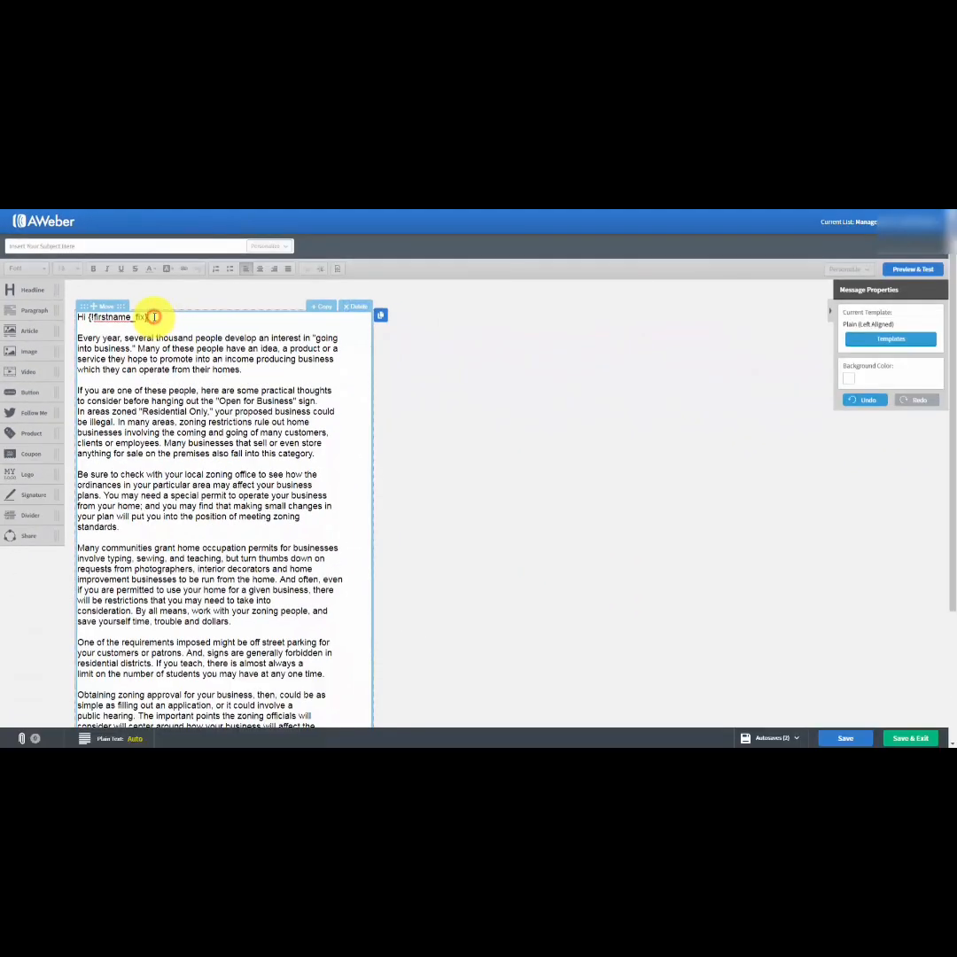
Insert the Full Name and Last Name personalization fields on separate new lines below the greeting.
{"action": "left_click", "coordinate": [153, 317]}
{"action": "key", "text": "Return"}
{"action": "key", "text": "Return"}
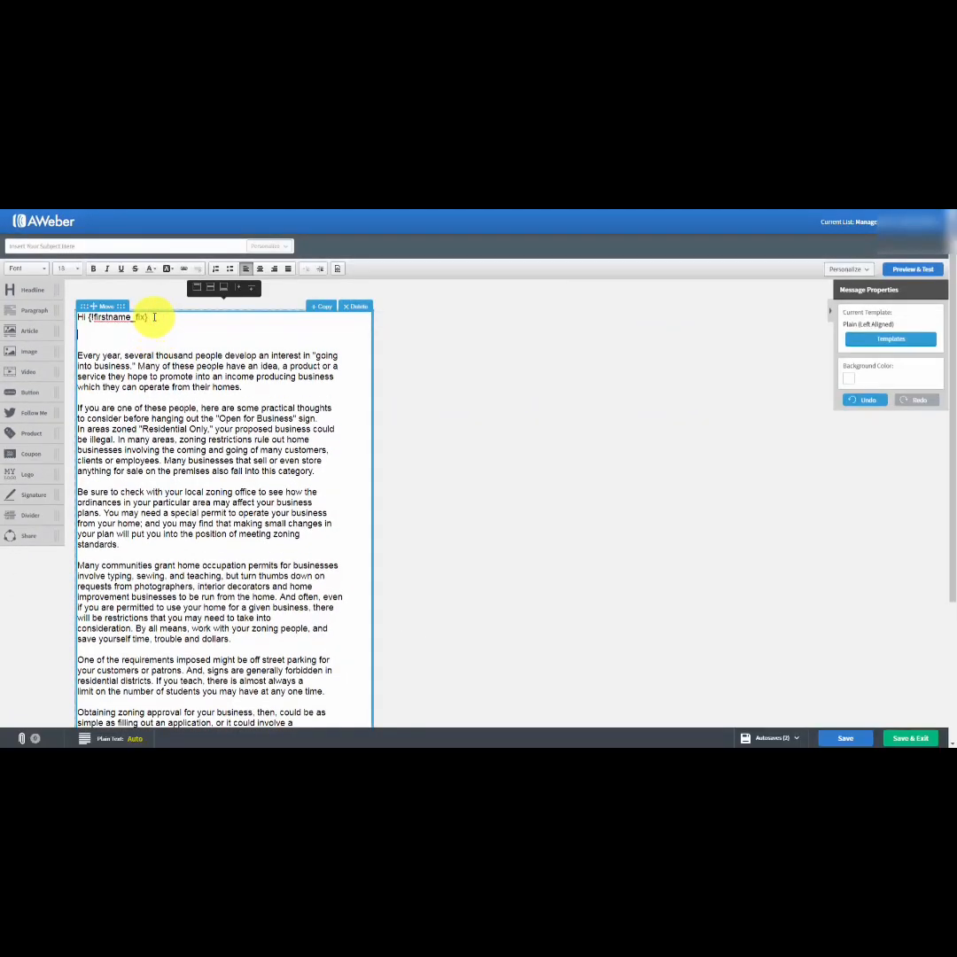
{"action": "left_click", "coordinate": [871, 270]}
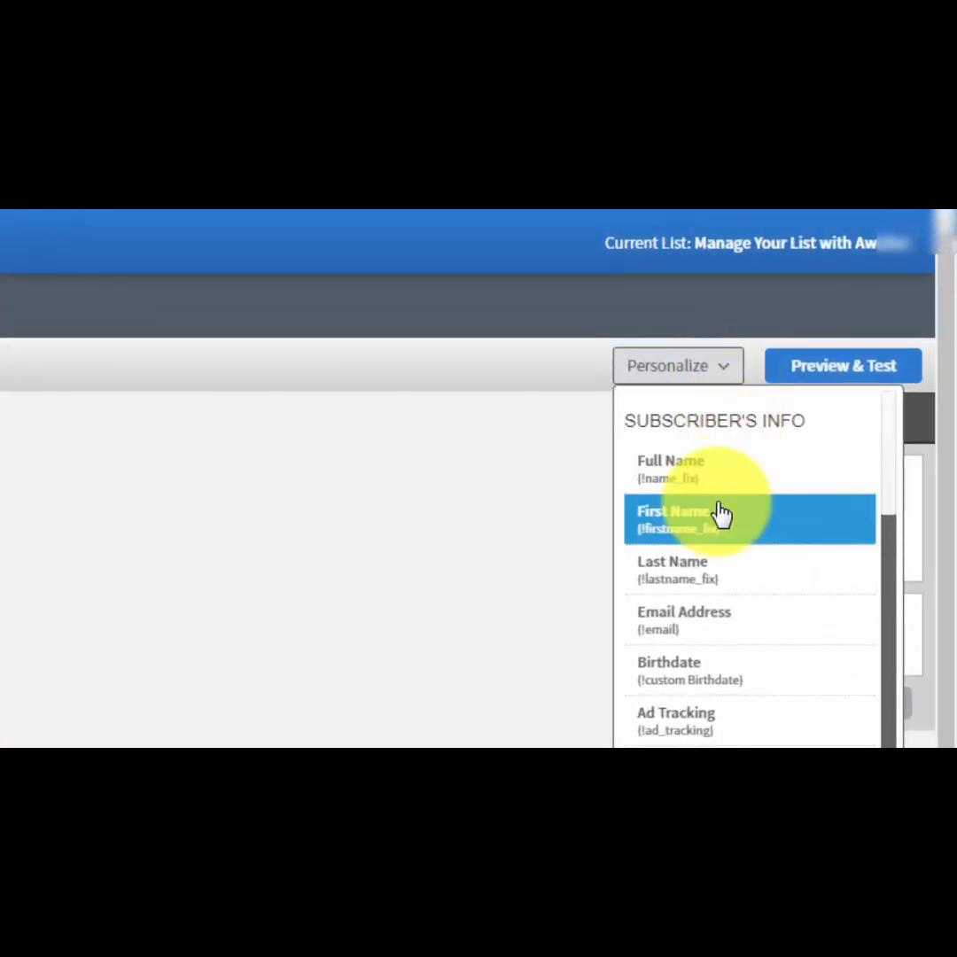
{"action": "scroll", "coordinate": [722, 513], "scroll_direction": "down", "scroll_amount": 1}
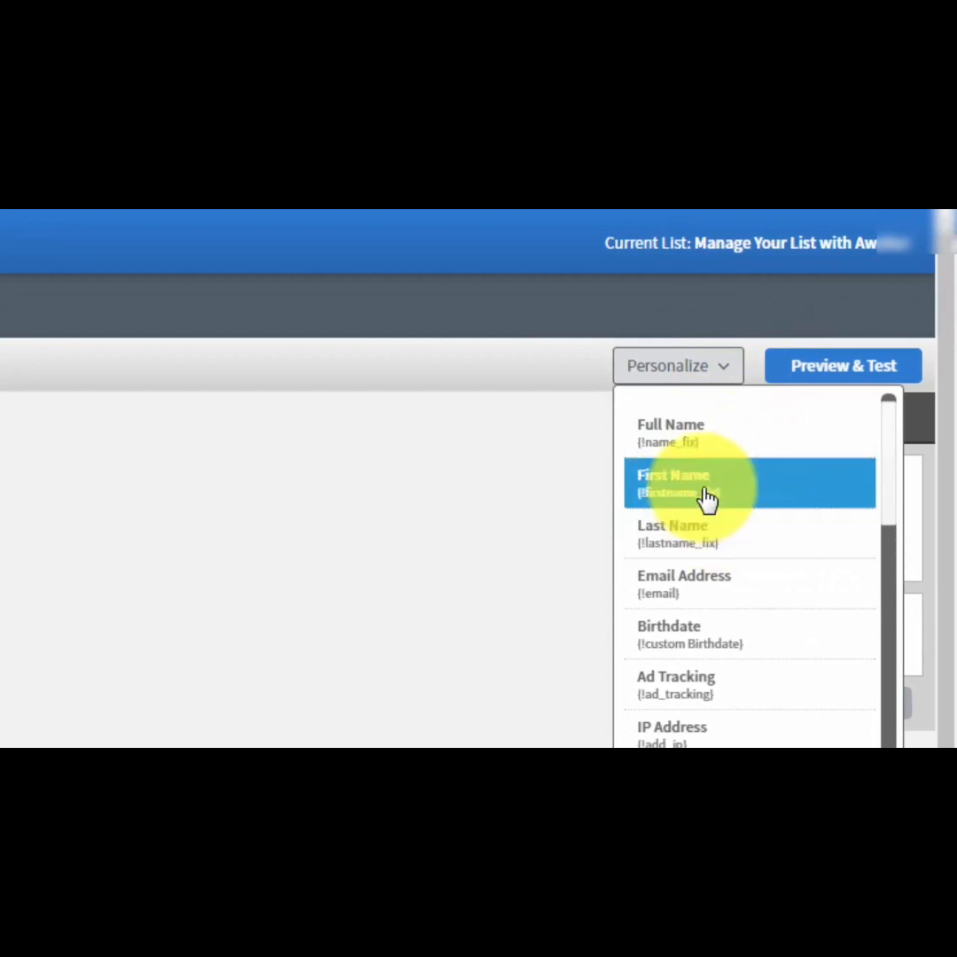
{"action": "left_click", "coordinate": [706, 496]}
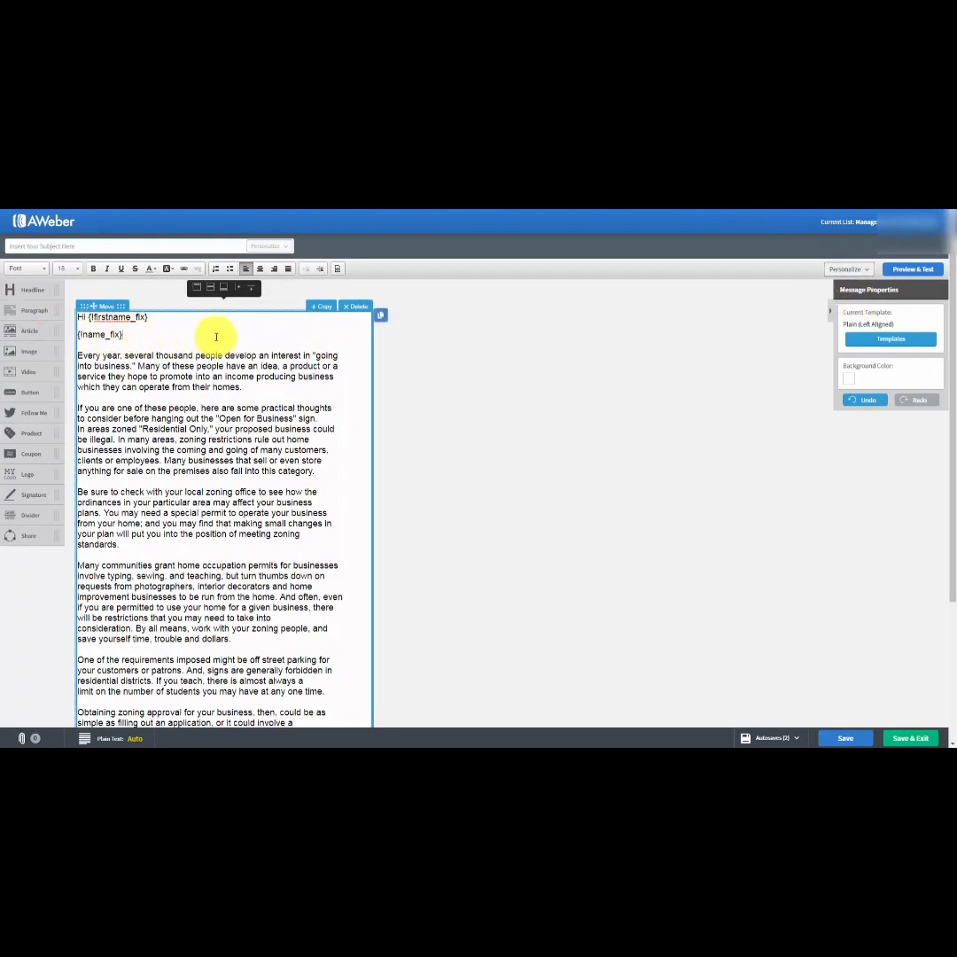
{"action": "key", "text": "Return"}
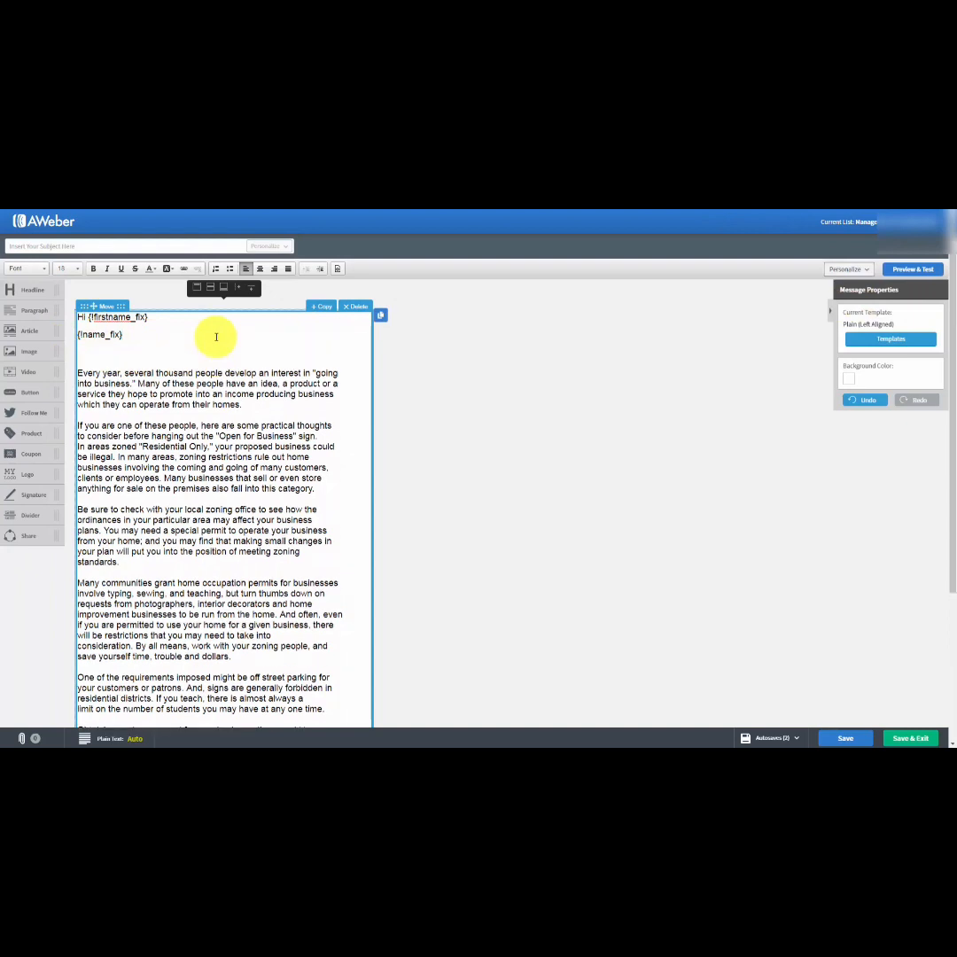
{"action": "left_click", "coordinate": [867, 270]}
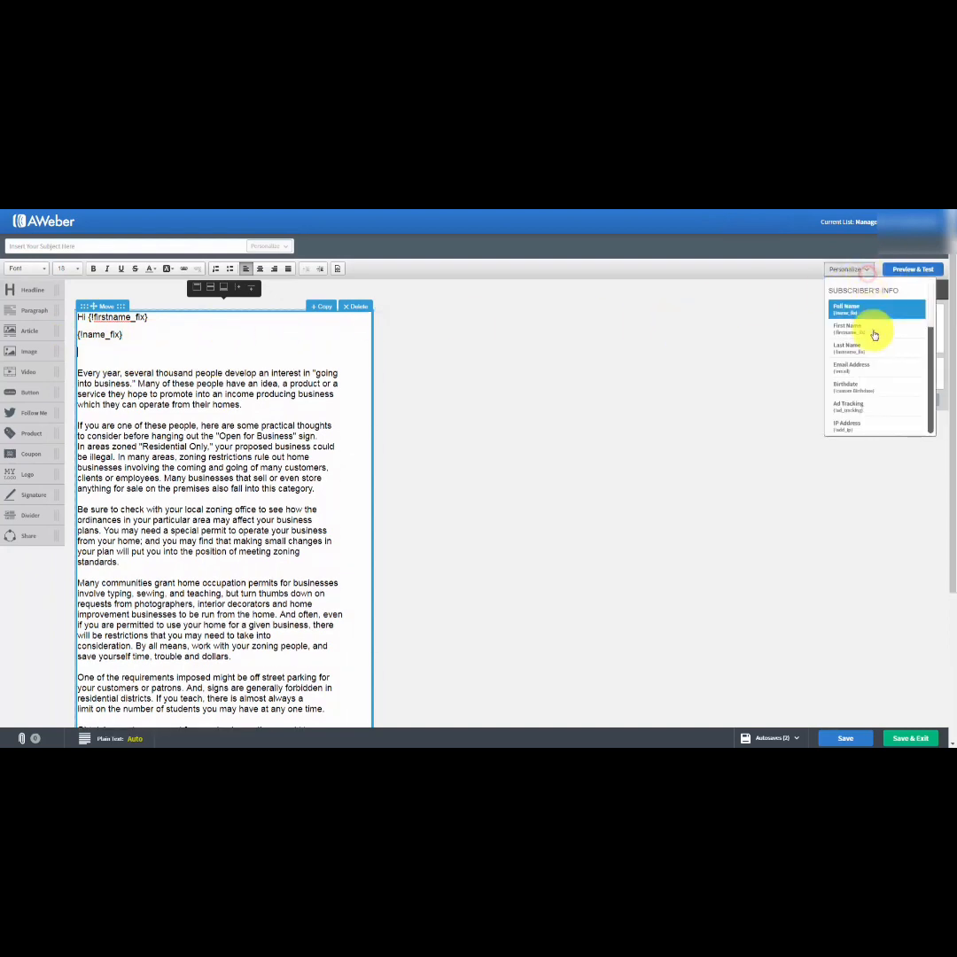
{"action": "left_click", "coordinate": [871, 348]}
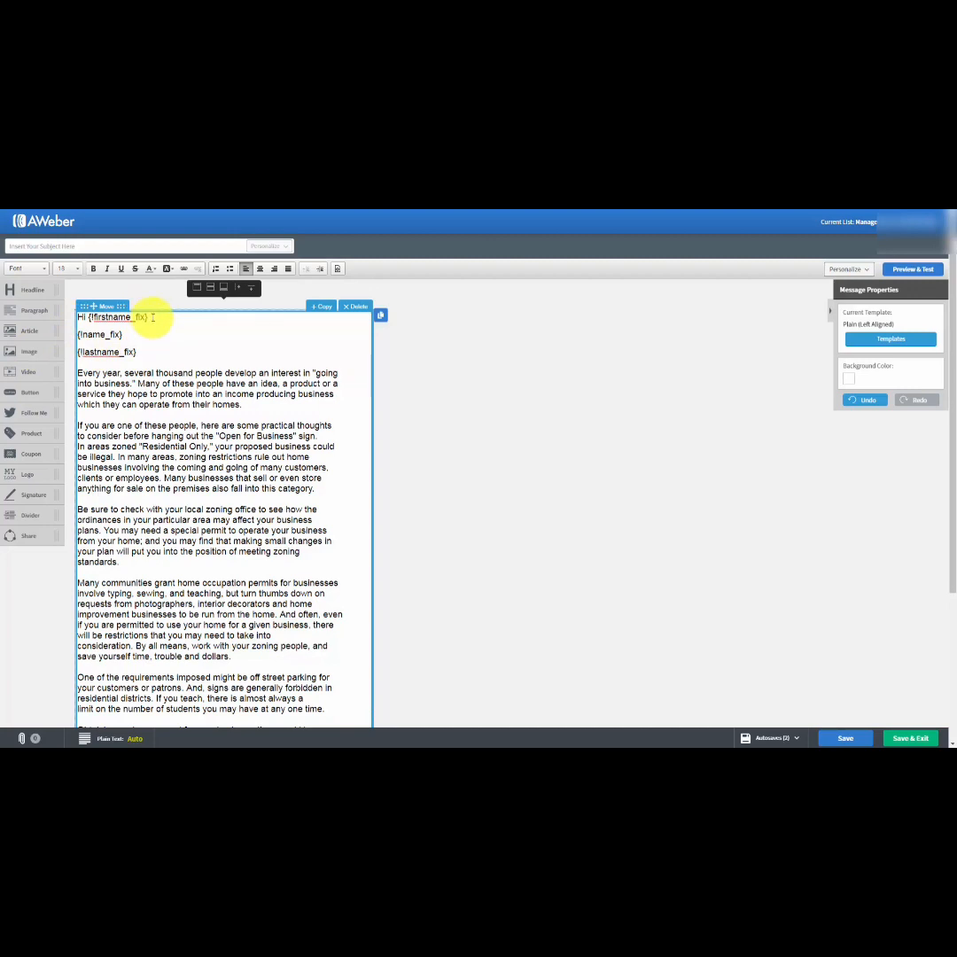
Delete the {!name_fix} and {!lastname_fix} lines below the greeting, keeping one blank line before the first paragraph.
{"action": "left_click_drag", "start_coordinate": [152, 317], "coordinate": [152, 354]}
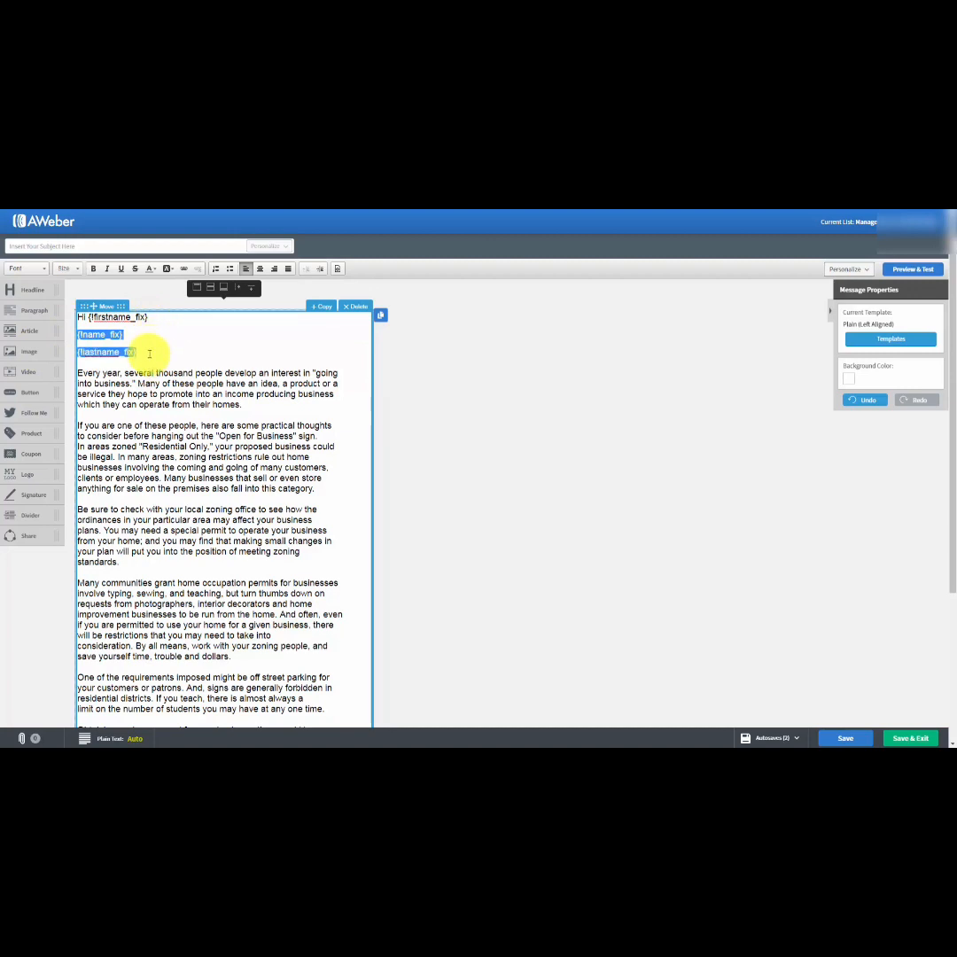
{"action": "key", "text": "BackSpace"}
{"action": "key", "text": "Delete"}
{"action": "key", "text": "Return"}
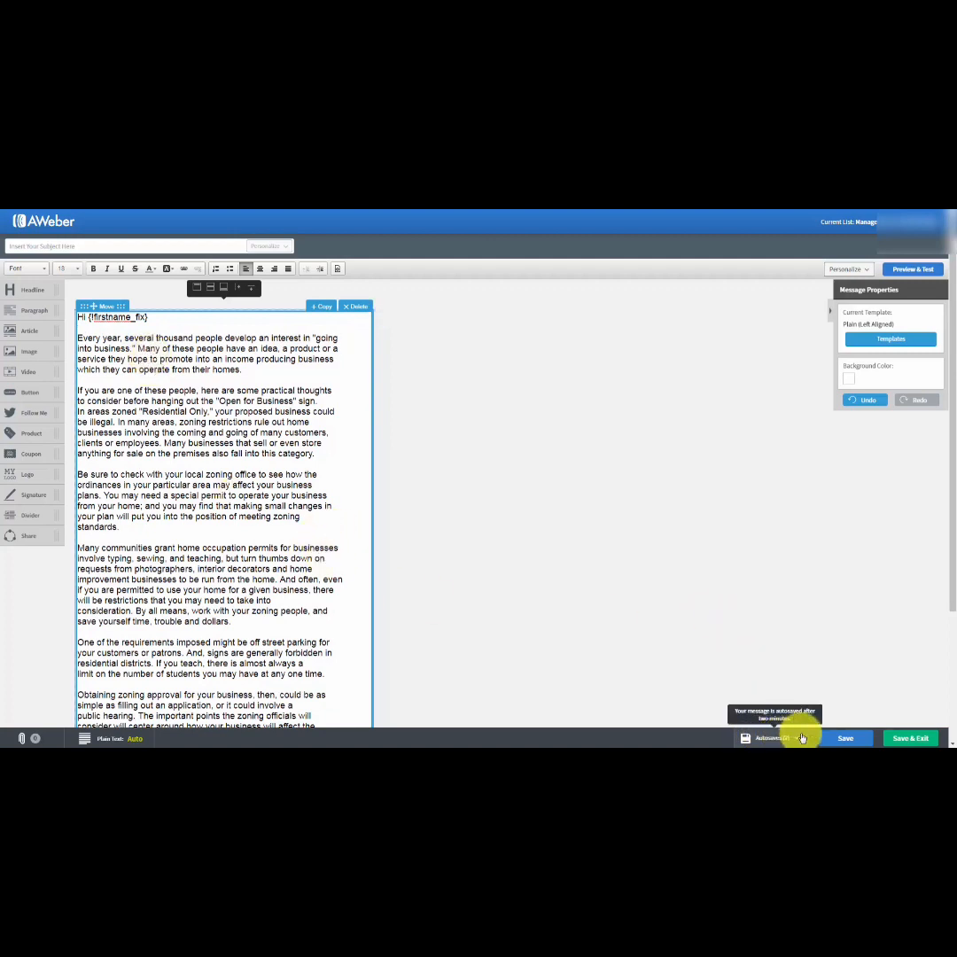
Check the message's autosaves and enter "Tax Advantages For Us" as the subject line.
{"action": "left_click", "coordinate": [768, 735]}
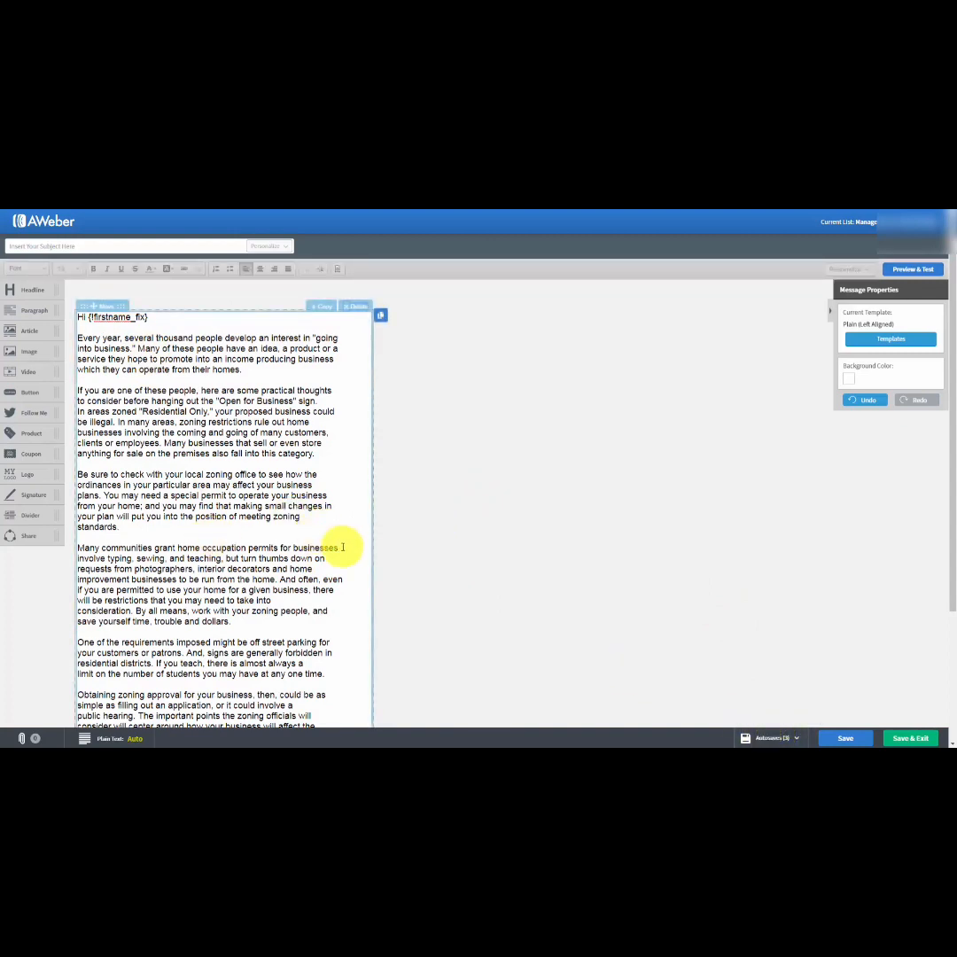
{"action": "left_click", "coordinate": [59, 244]}
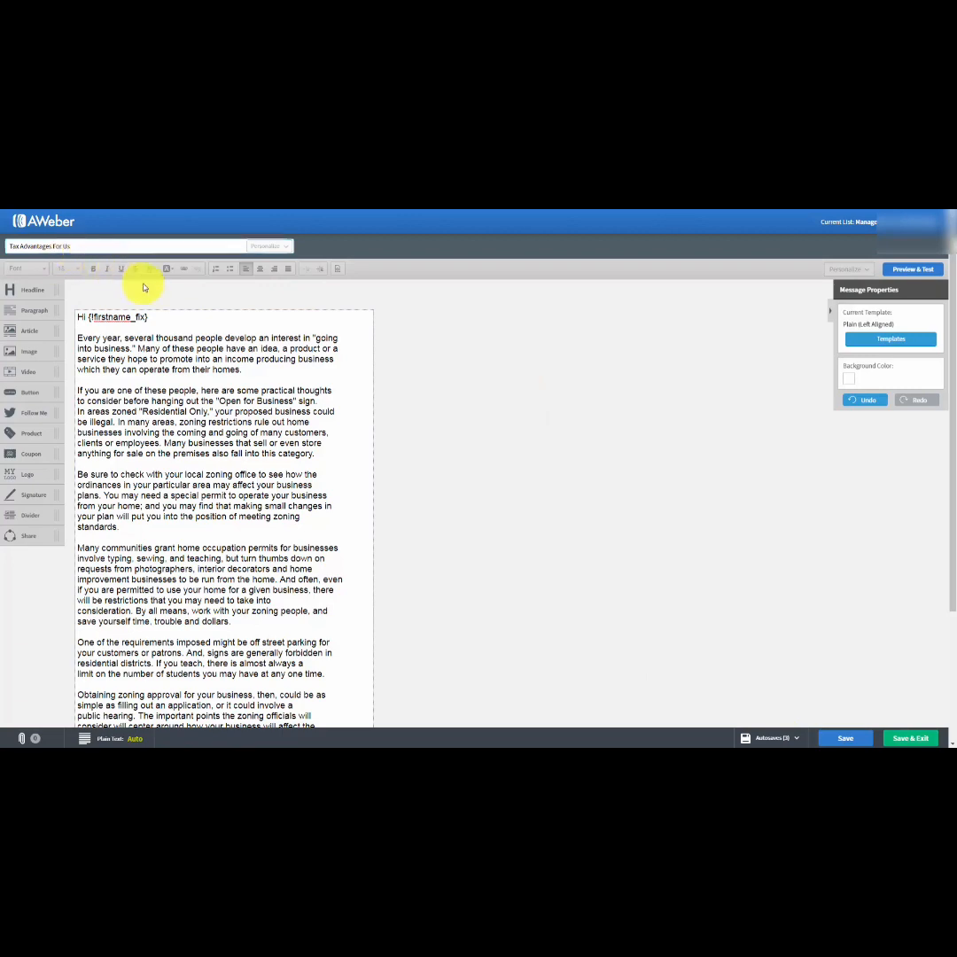
{"action": "scroll", "coordinate": [389, 382], "scroll_direction": "down", "scroll_amount": 2}
{"action": "scroll", "coordinate": [390, 386], "scroll_direction": "down", "scroll_amount": 1}
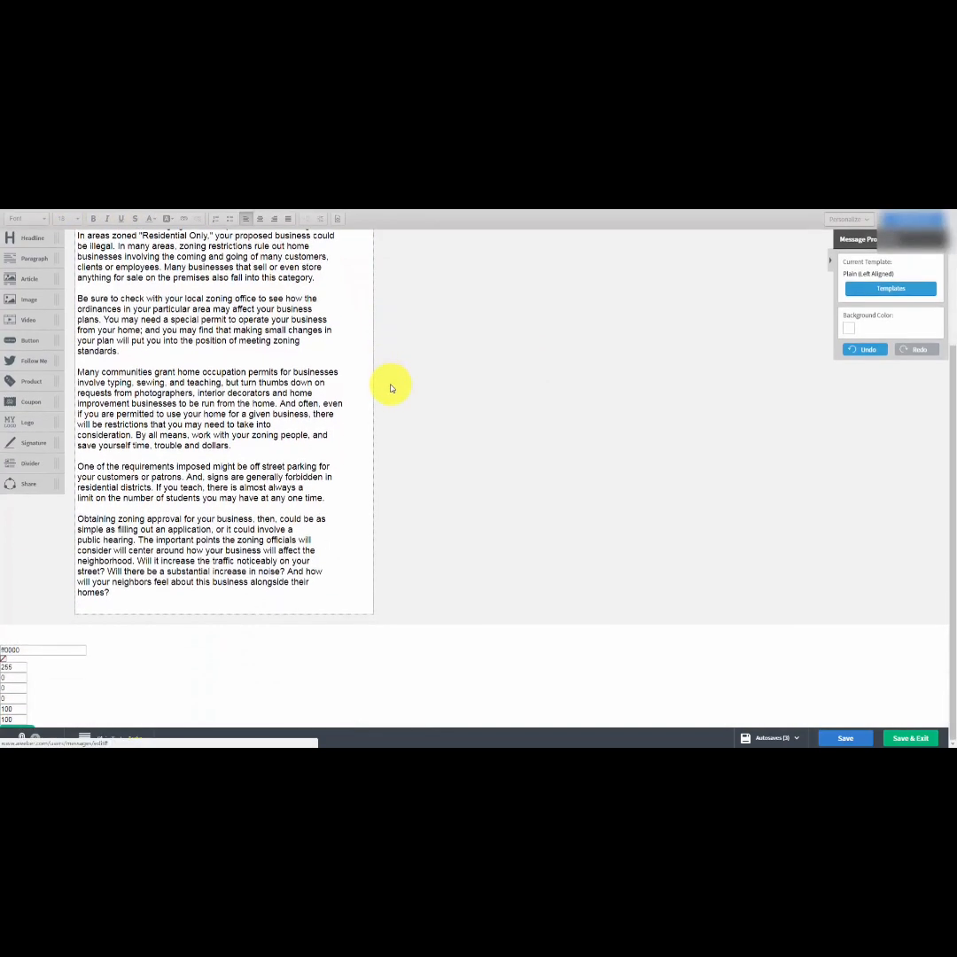
{"action": "scroll", "coordinate": [391, 384], "scroll_direction": "up", "scroll_amount": 3}
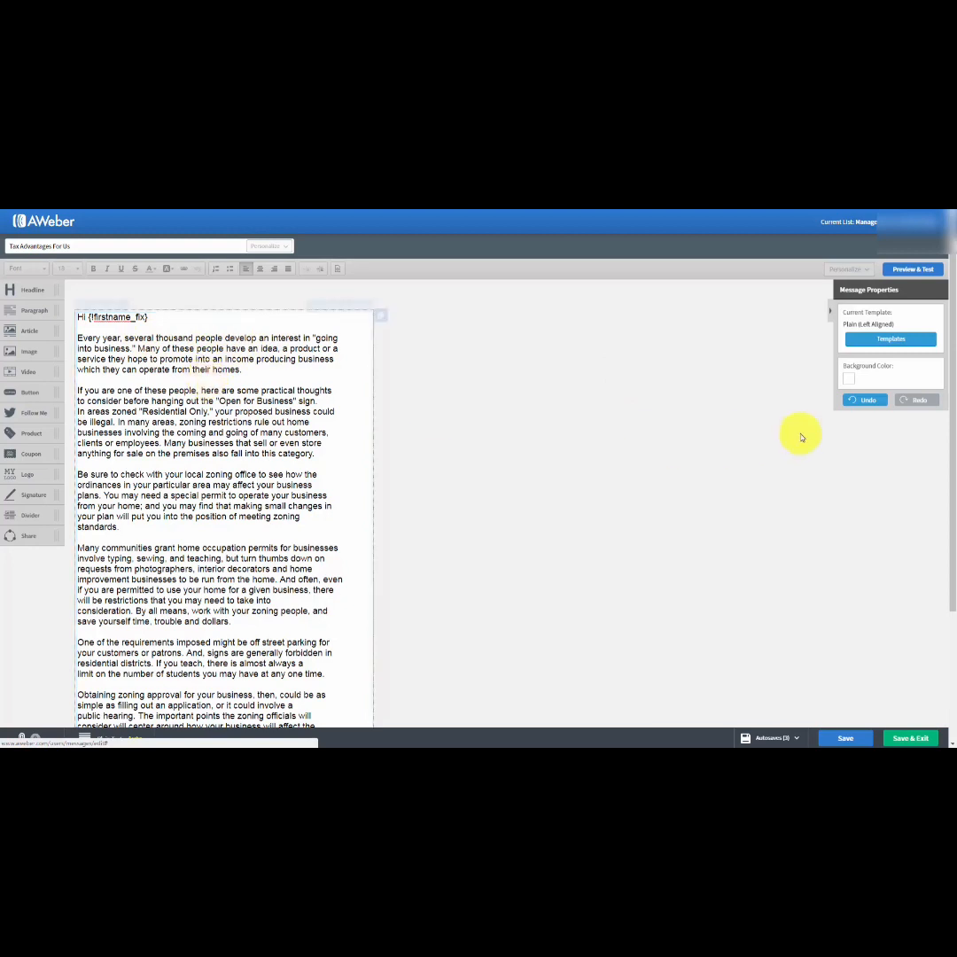
Apply the background color #C3CED5 to the message, and set it back to white #FFFFFF.
{"action": "left_click", "coordinate": [849, 384]}
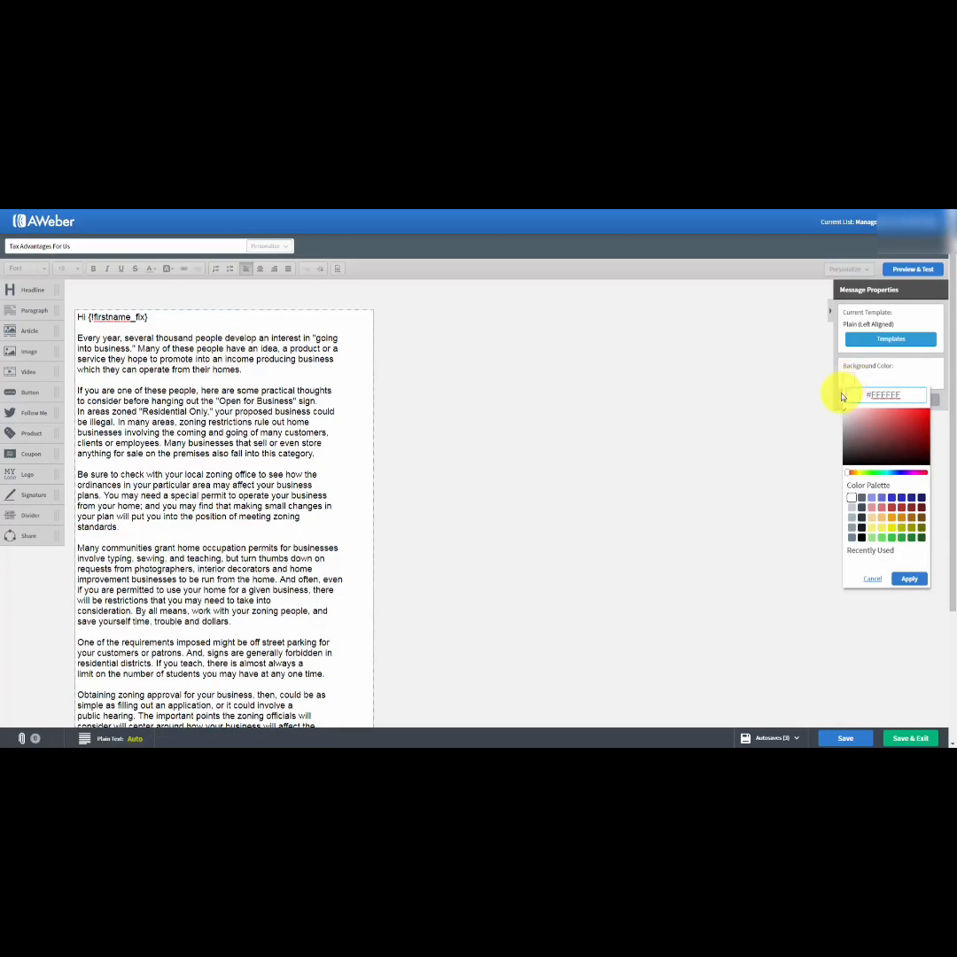
{"action": "left_click", "coordinate": [851, 509]}
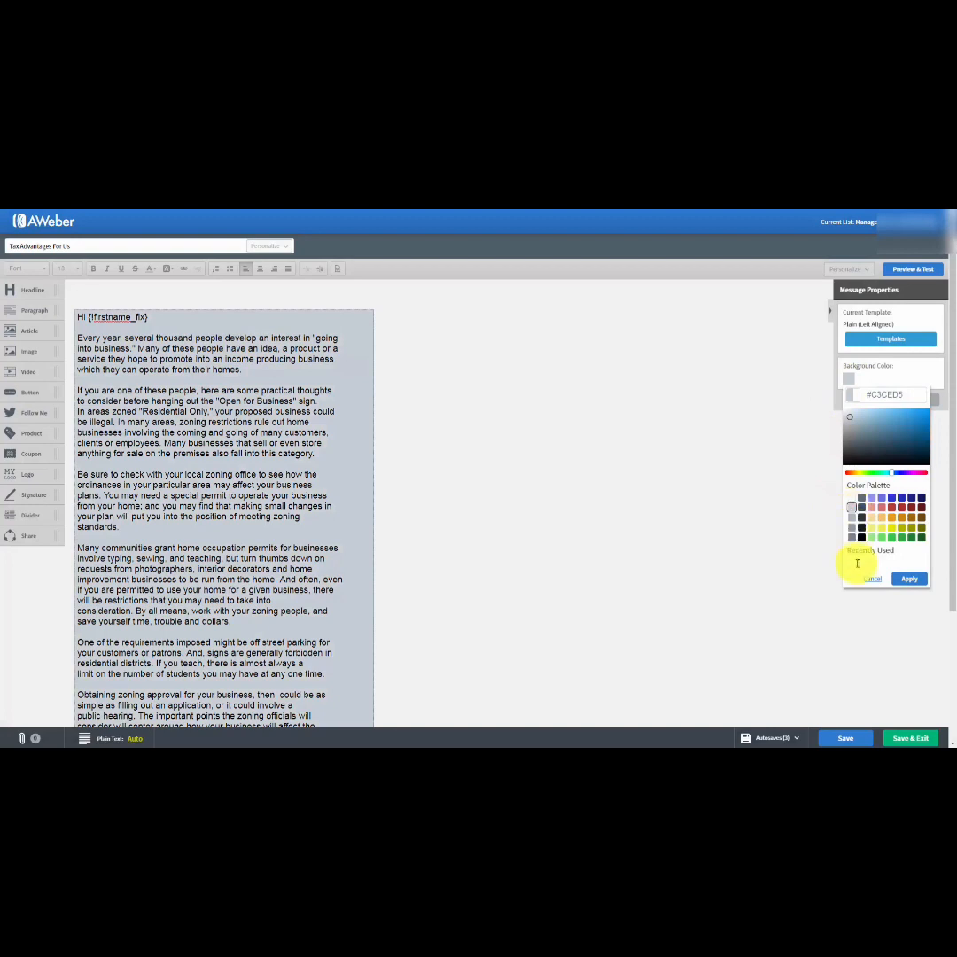
{"action": "left_click", "coordinate": [908, 580]}
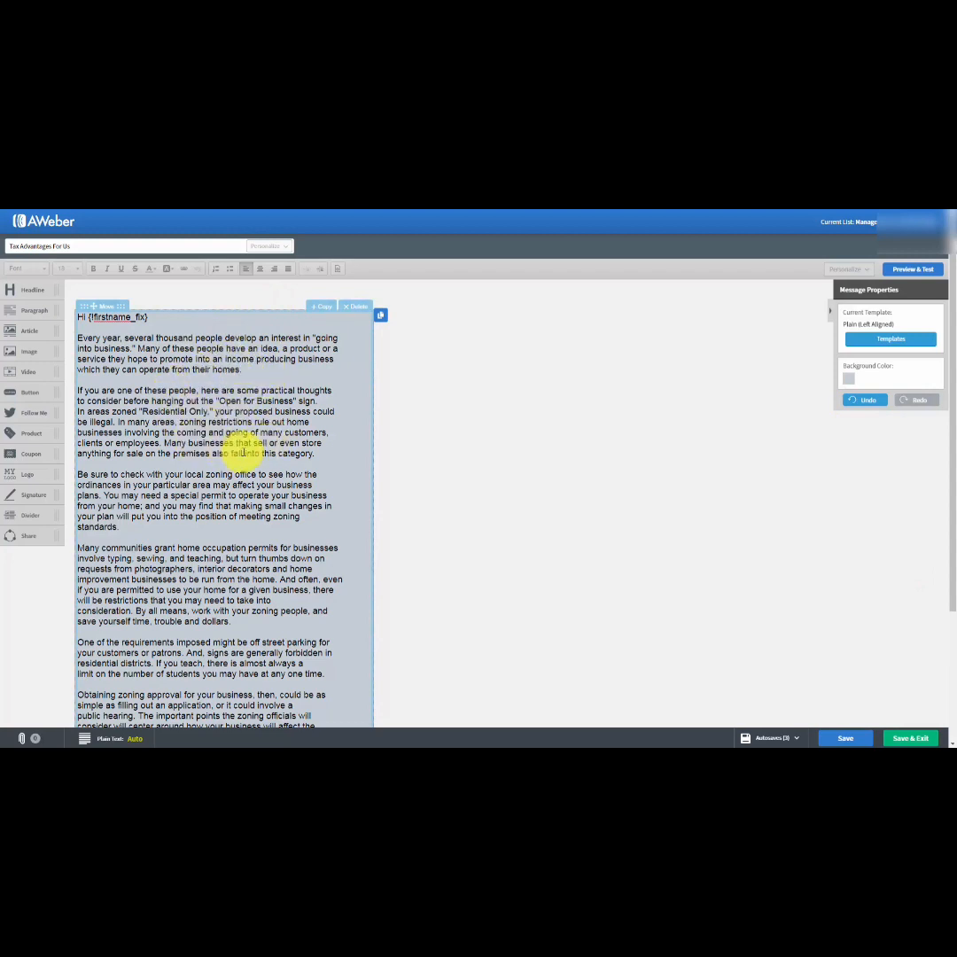
{"action": "left_click", "coordinate": [848, 379]}
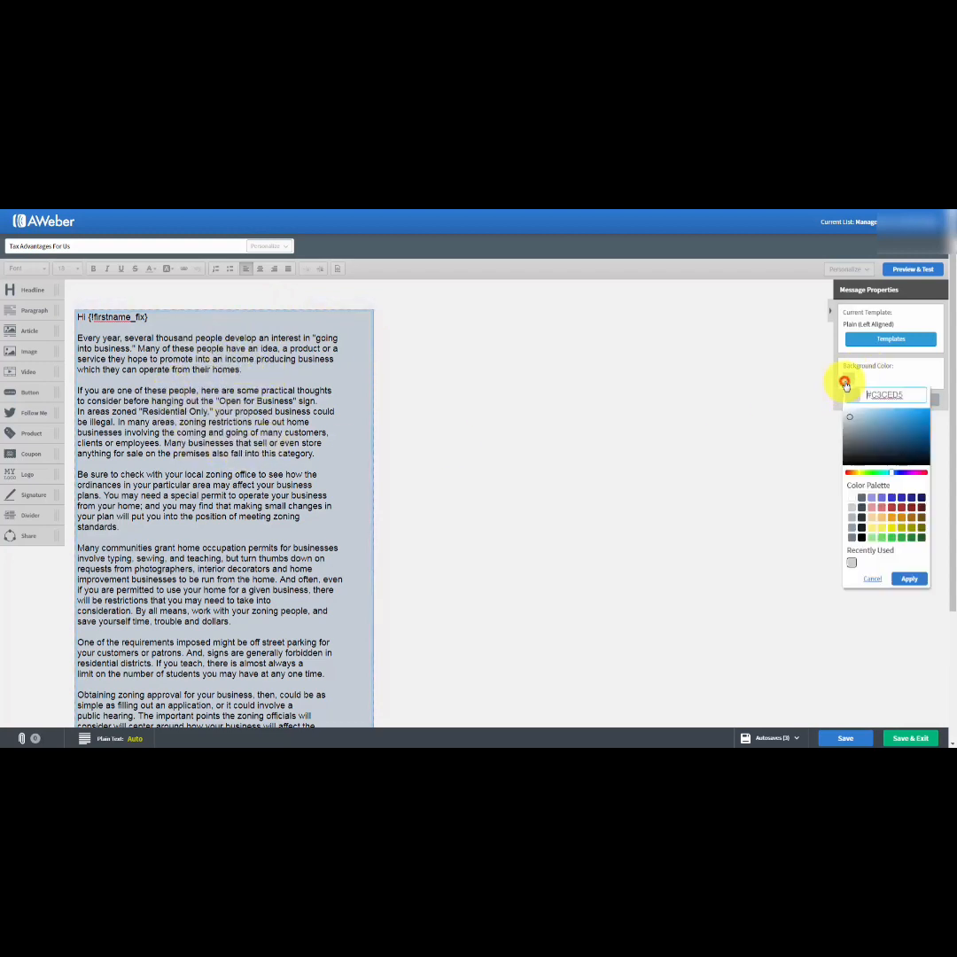
{"action": "left_click", "coordinate": [851, 497]}
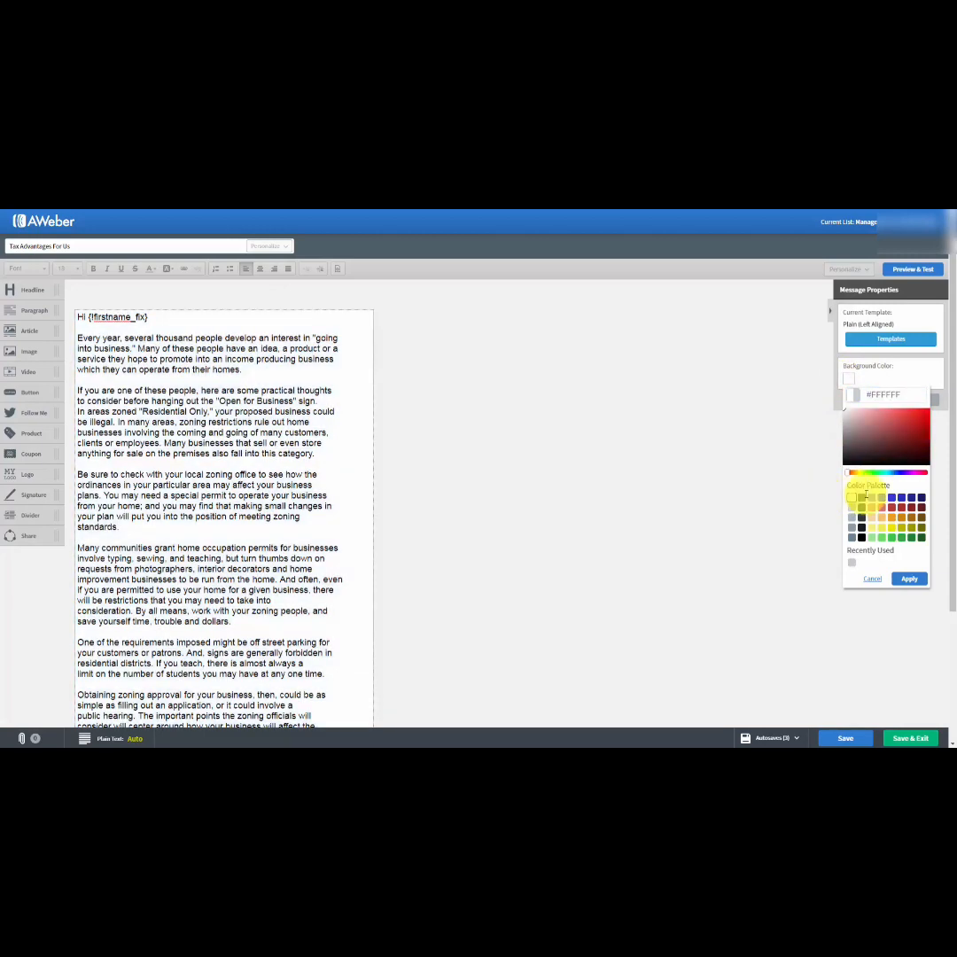
{"action": "left_click", "coordinate": [925, 579]}
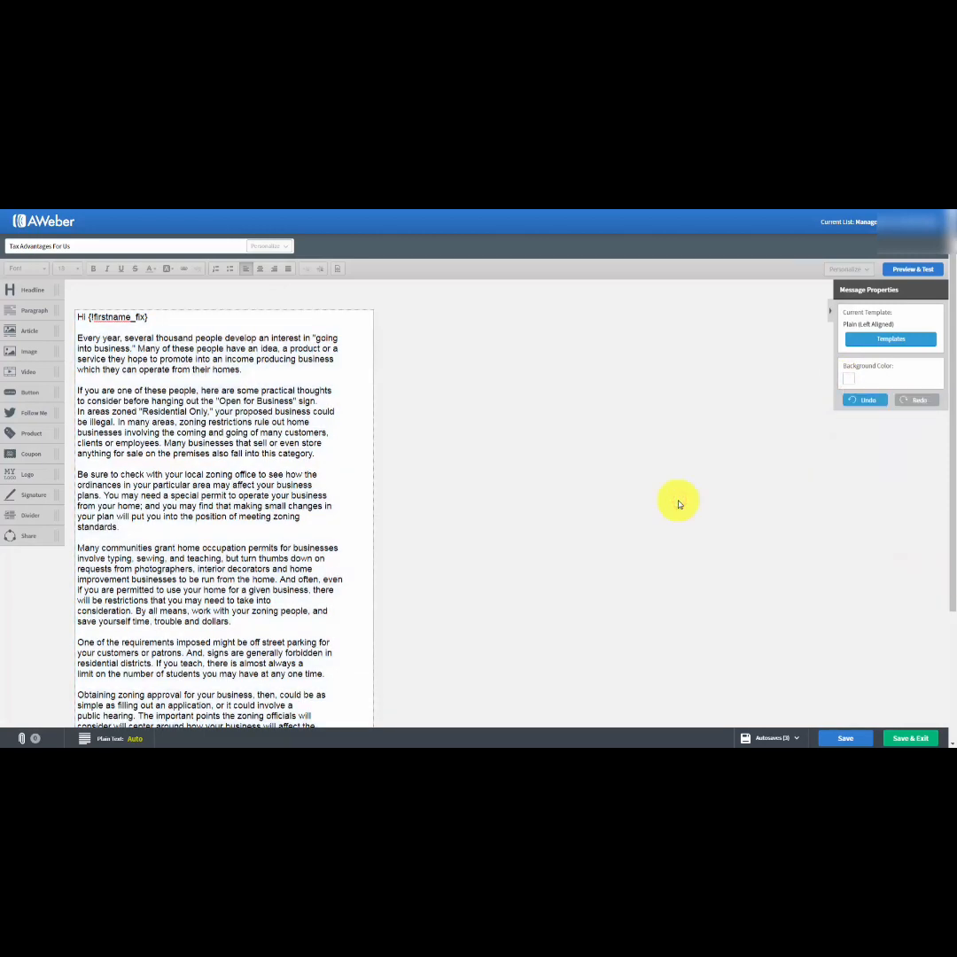
Preview the whole message in the Preview & Test view, return to the editor and save the message.
{"action": "left_click", "coordinate": [901, 271]}
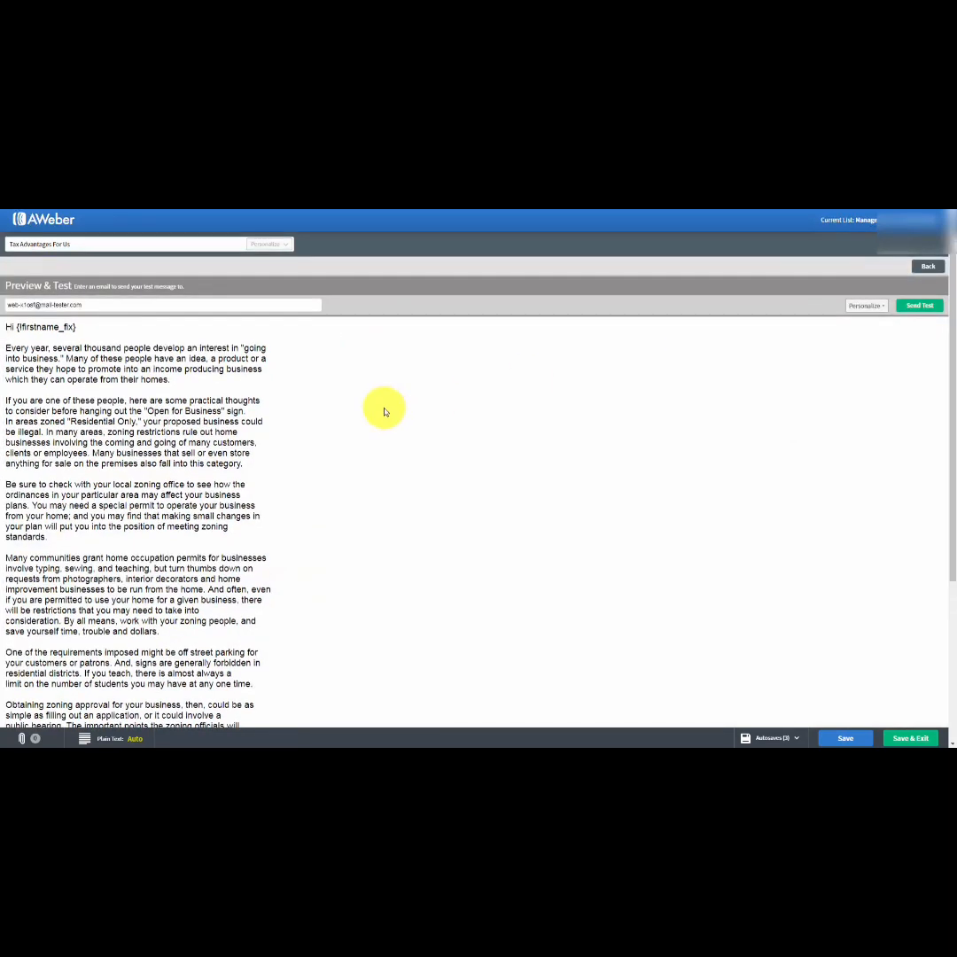
{"action": "scroll", "coordinate": [384, 412], "scroll_direction": "down", "scroll_amount": 3}
{"action": "scroll", "coordinate": [385, 412], "scroll_direction": "up", "scroll_amount": 3}
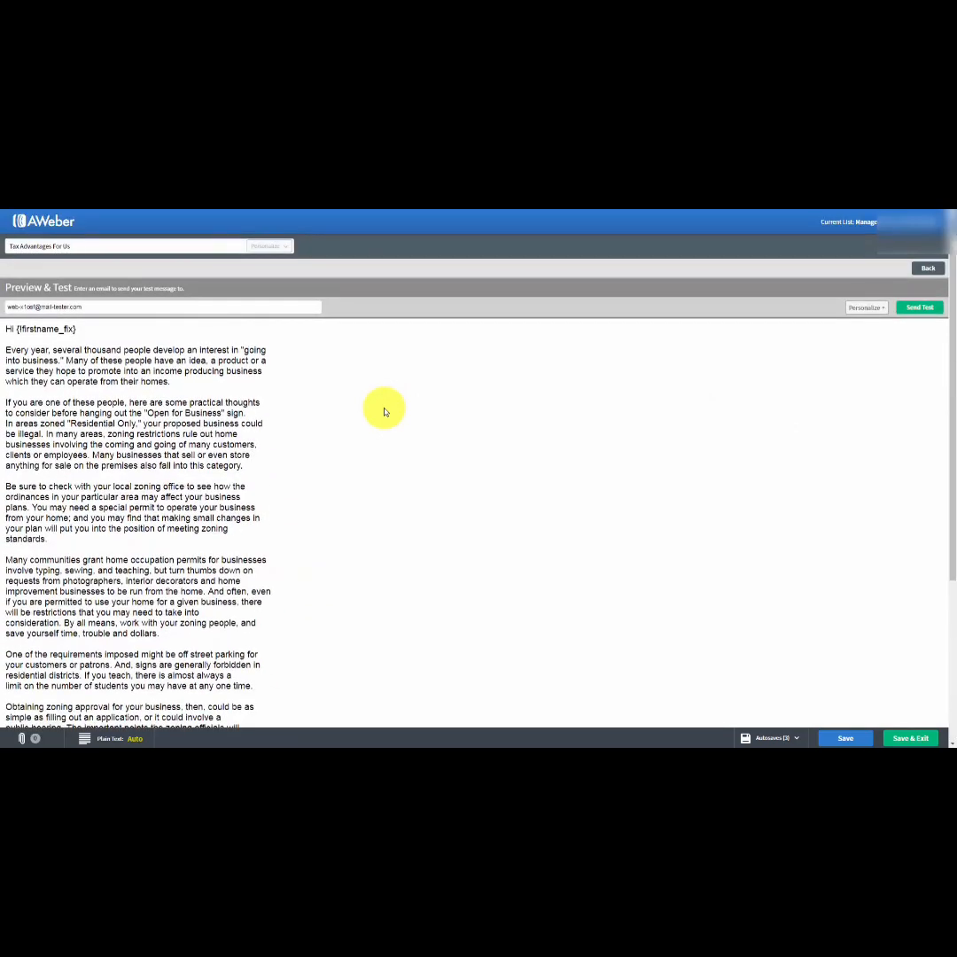
{"action": "scroll", "coordinate": [385, 411], "scroll_direction": "down", "scroll_amount": 5}
{"action": "scroll", "coordinate": [385, 412], "scroll_direction": "up", "scroll_amount": 4}
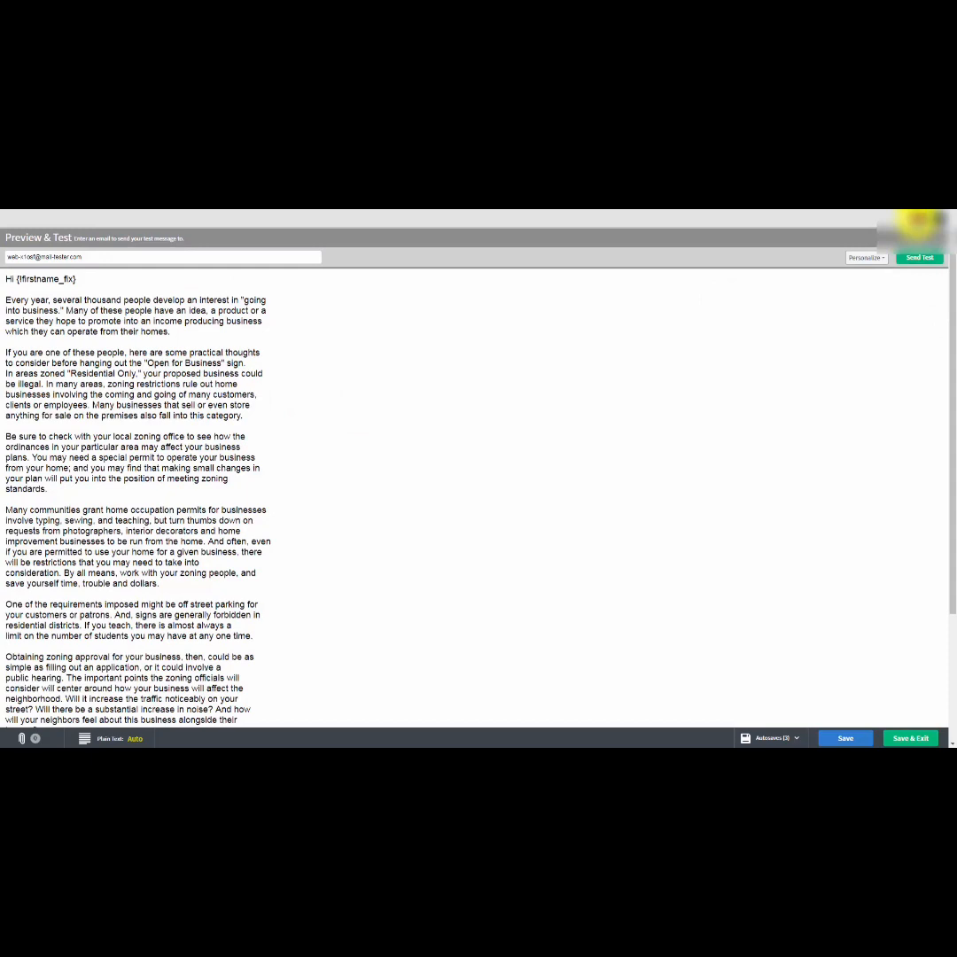
{"action": "left_click", "coordinate": [921, 223]}
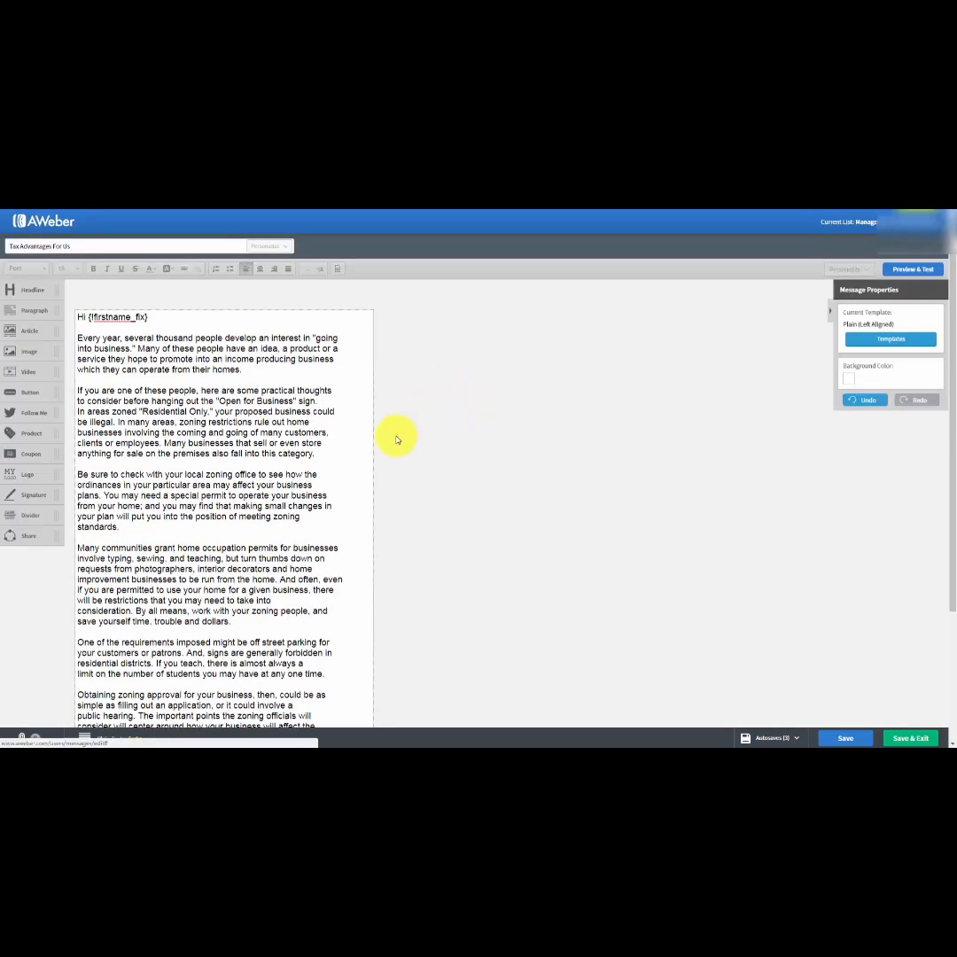
{"action": "left_click", "coordinate": [843, 738]}
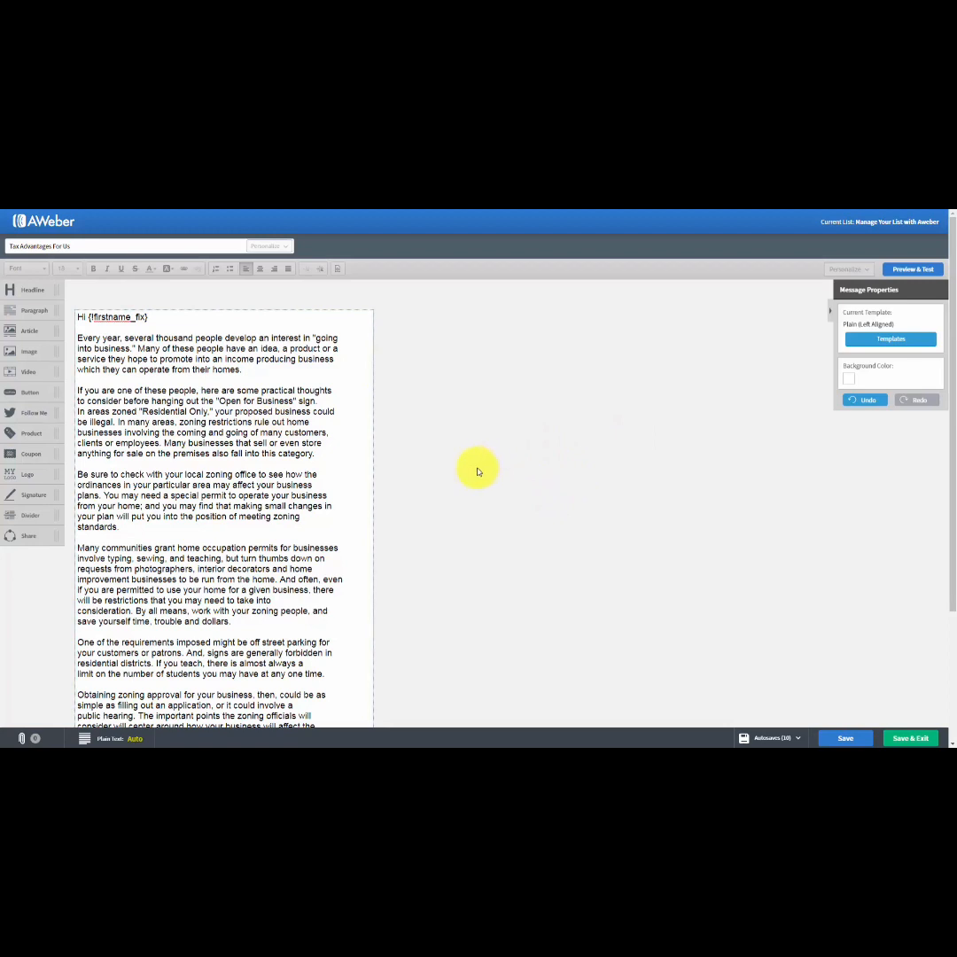
Try bold, italic, underline and strikethrough formatting on "Many of these people" in the first paragraph, clearing each format again.
{"action": "left_click", "coordinate": [78, 337]}
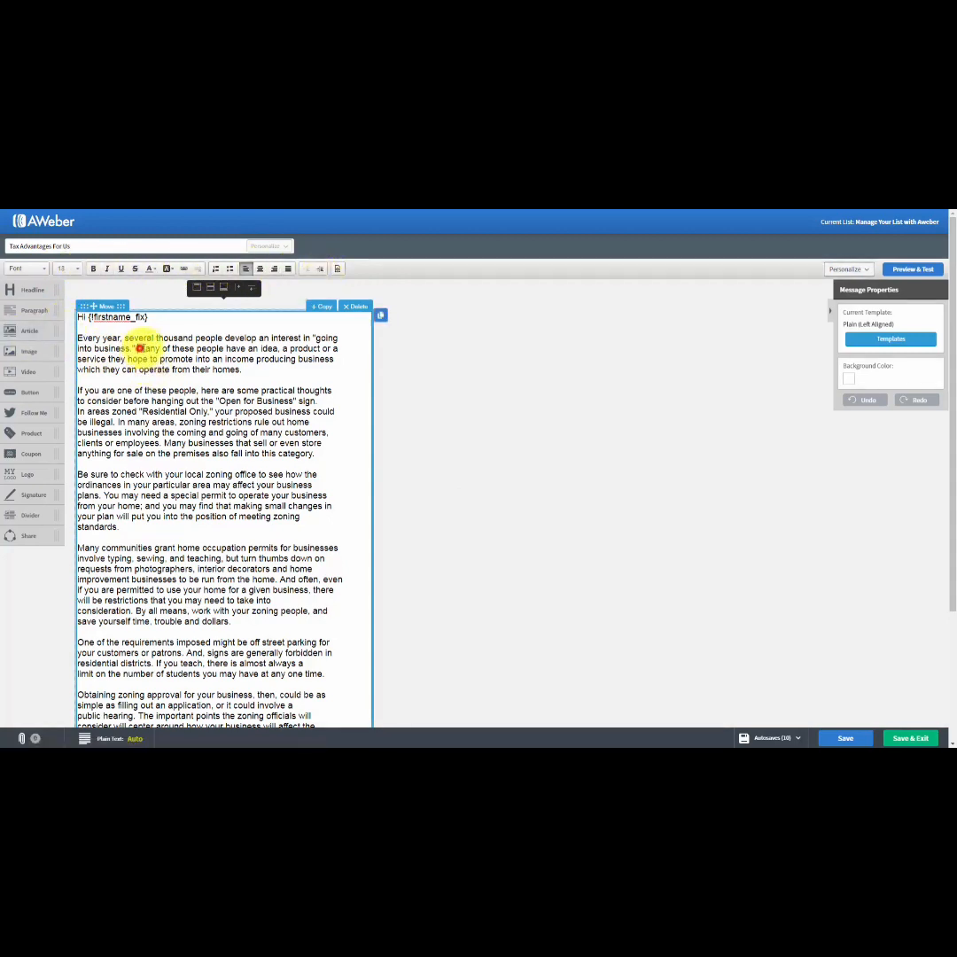
{"action": "left_click_drag", "start_coordinate": [137, 348], "coordinate": [224, 348]}
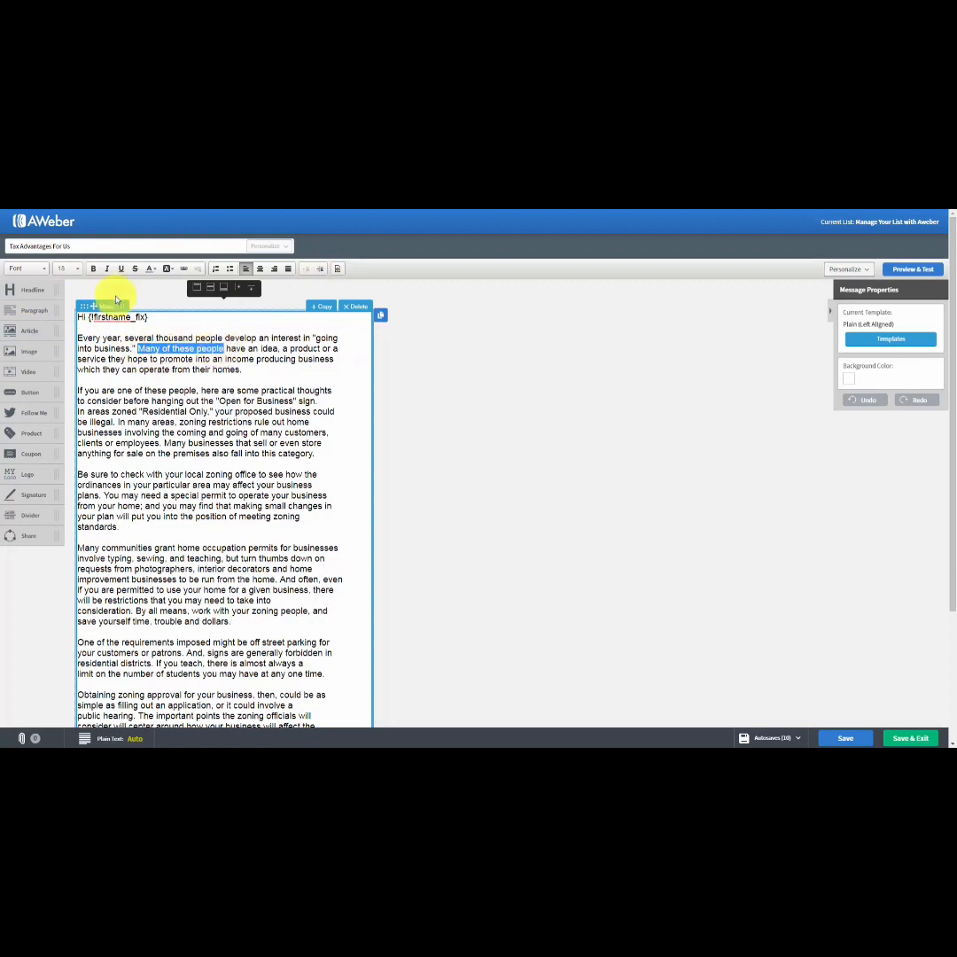
{"action": "left_click", "coordinate": [92, 269]}
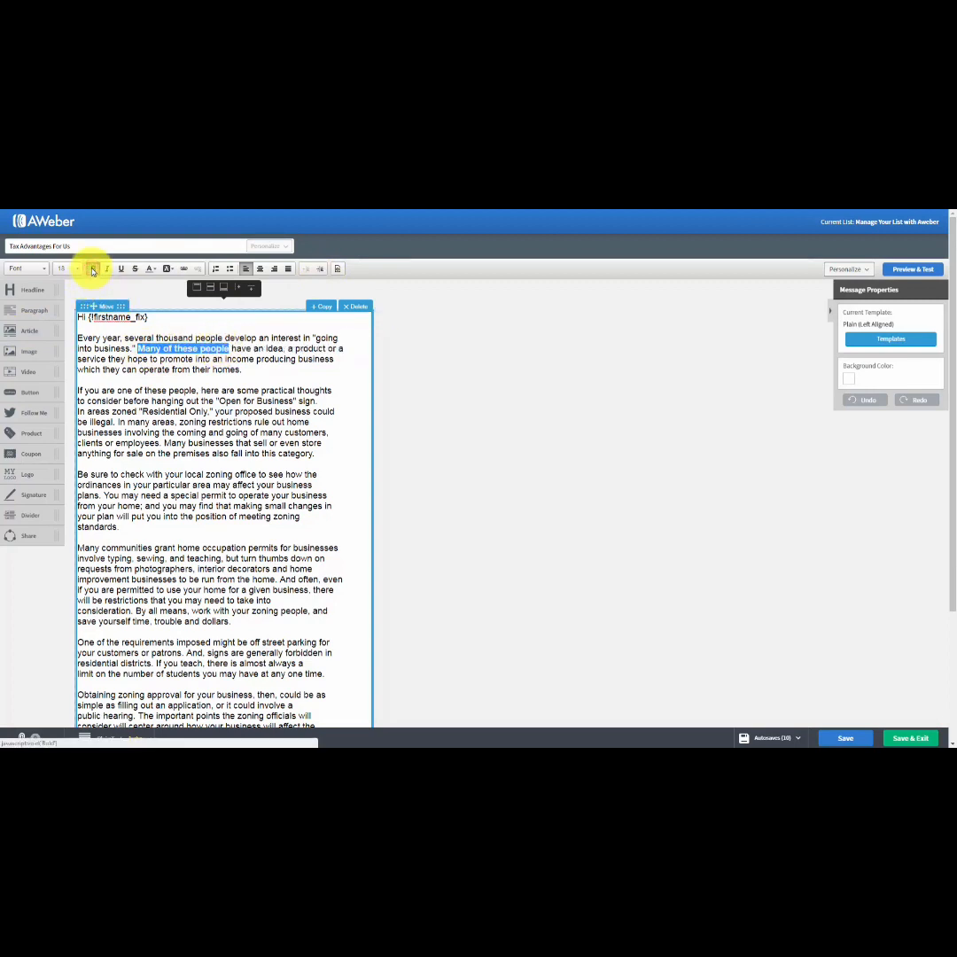
{"action": "left_click", "coordinate": [92, 270]}
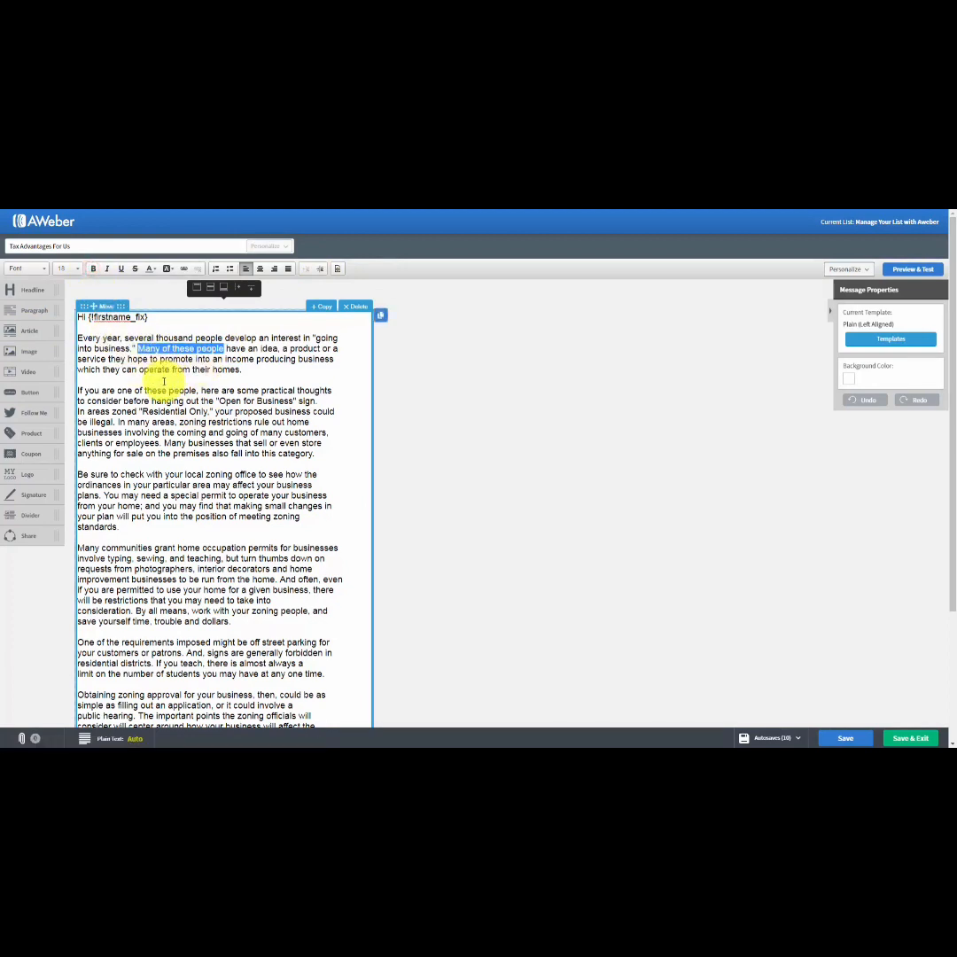
{"action": "left_click", "coordinate": [107, 269]}
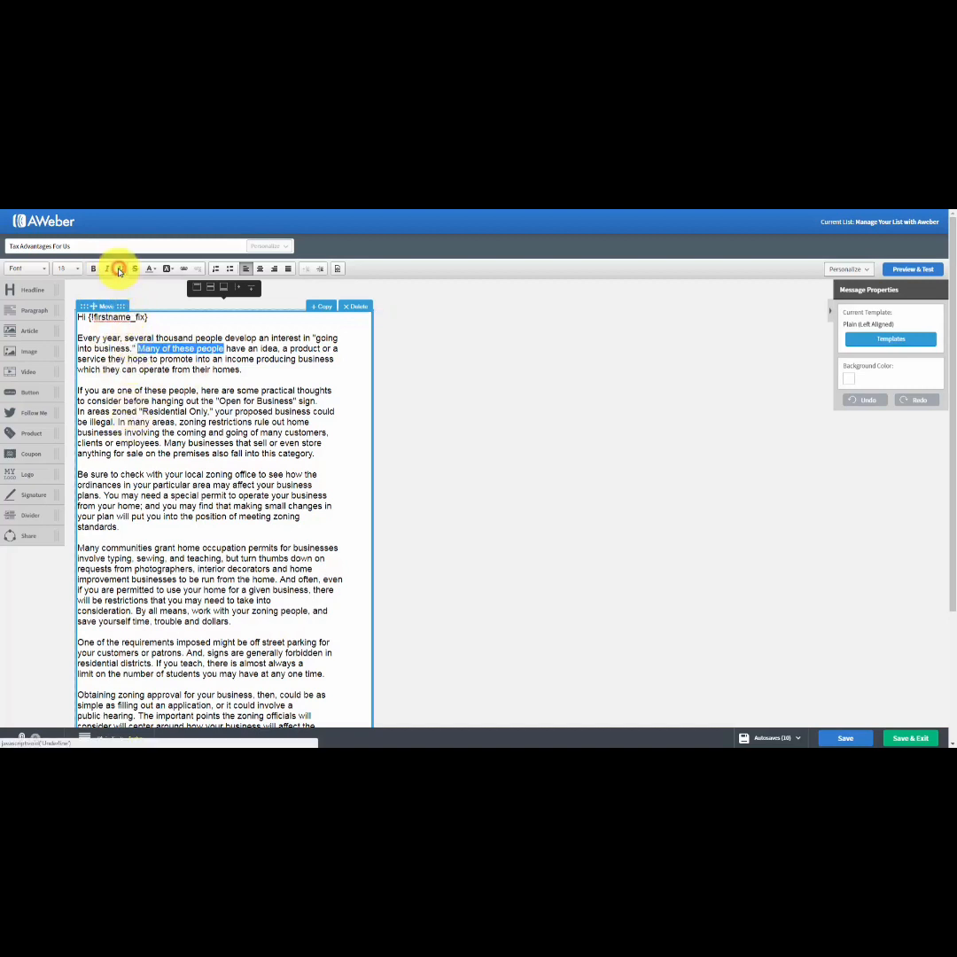
{"action": "left_click", "coordinate": [137, 270]}
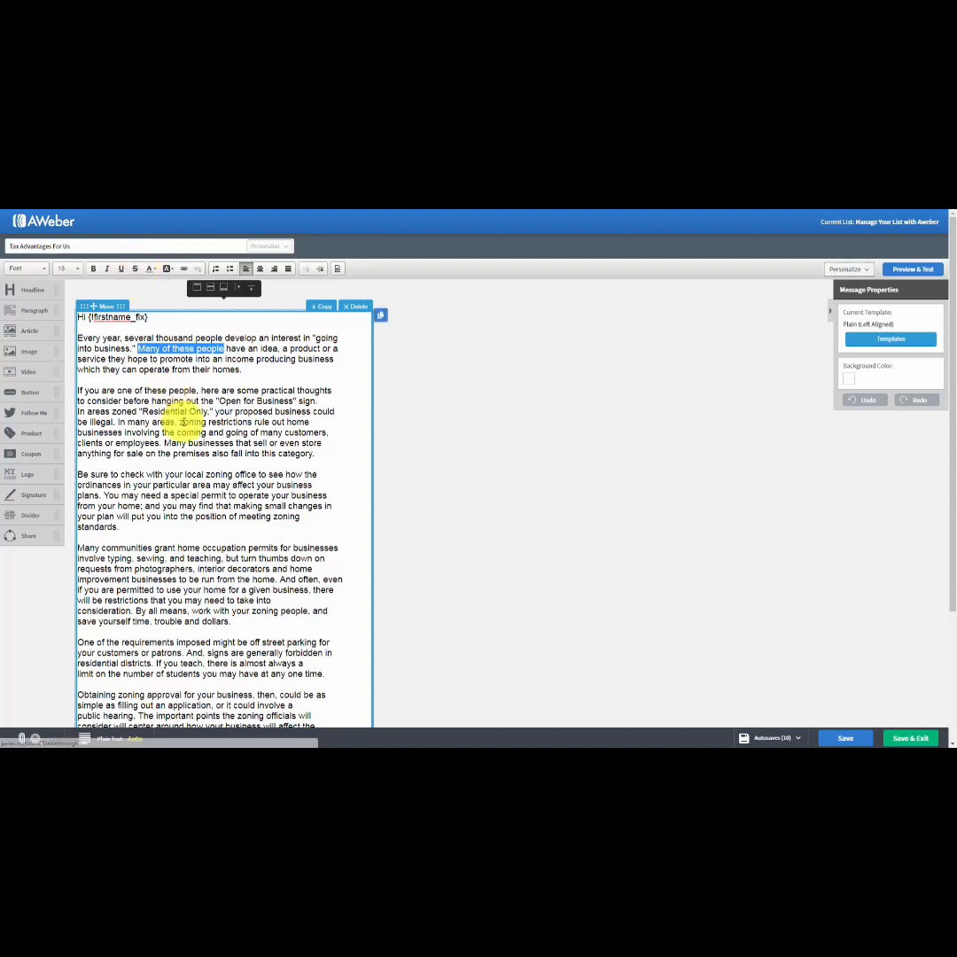
Apply the text color #B93936 to "Many of these people", and set it back to black #000000.
{"action": "left_click", "coordinate": [152, 270]}
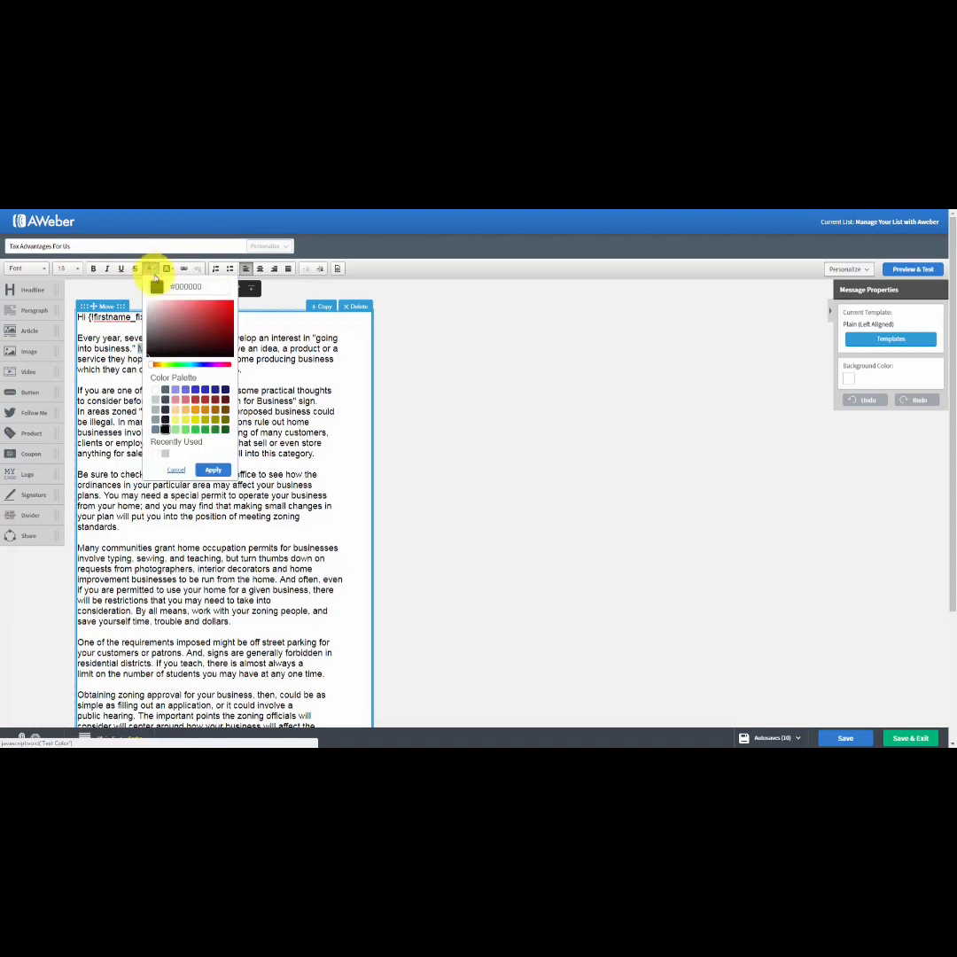
{"action": "left_click", "coordinate": [195, 400]}
{"action": "left_click", "coordinate": [211, 470]}
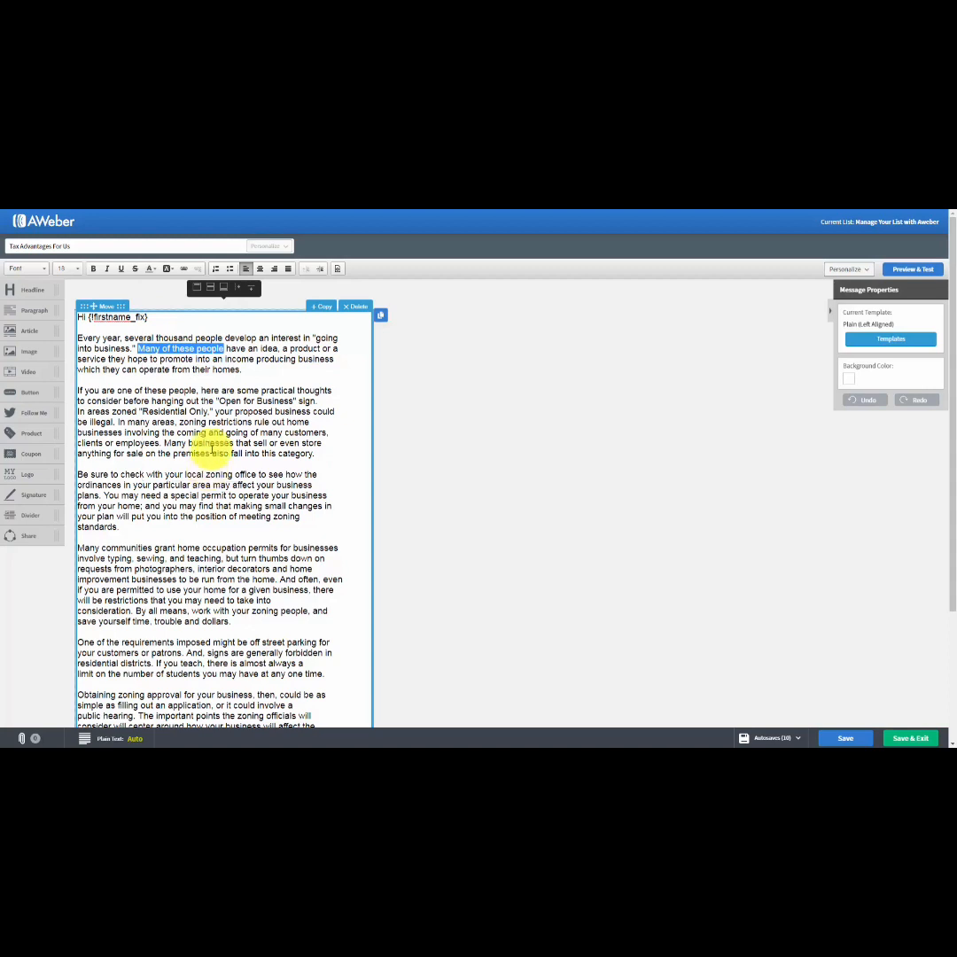
{"action": "left_click", "coordinate": [217, 349]}
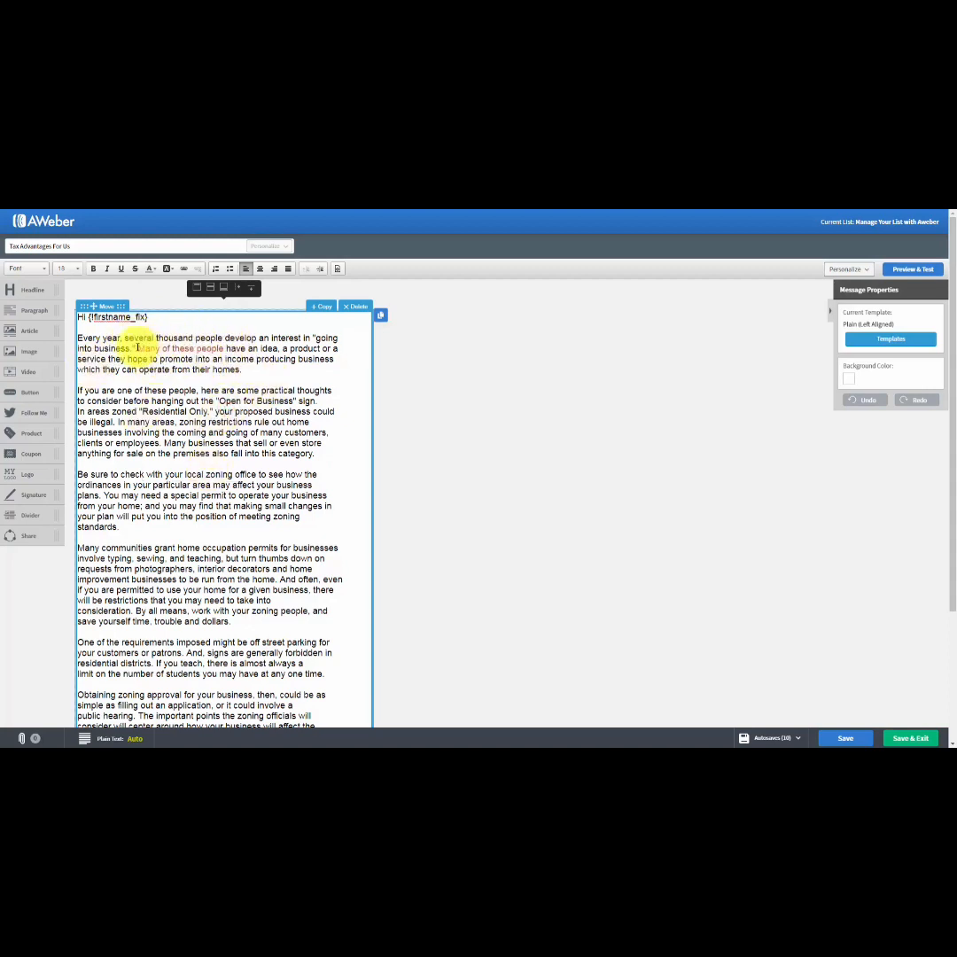
{"action": "left_click_drag", "start_coordinate": [138, 349], "coordinate": [225, 351]}
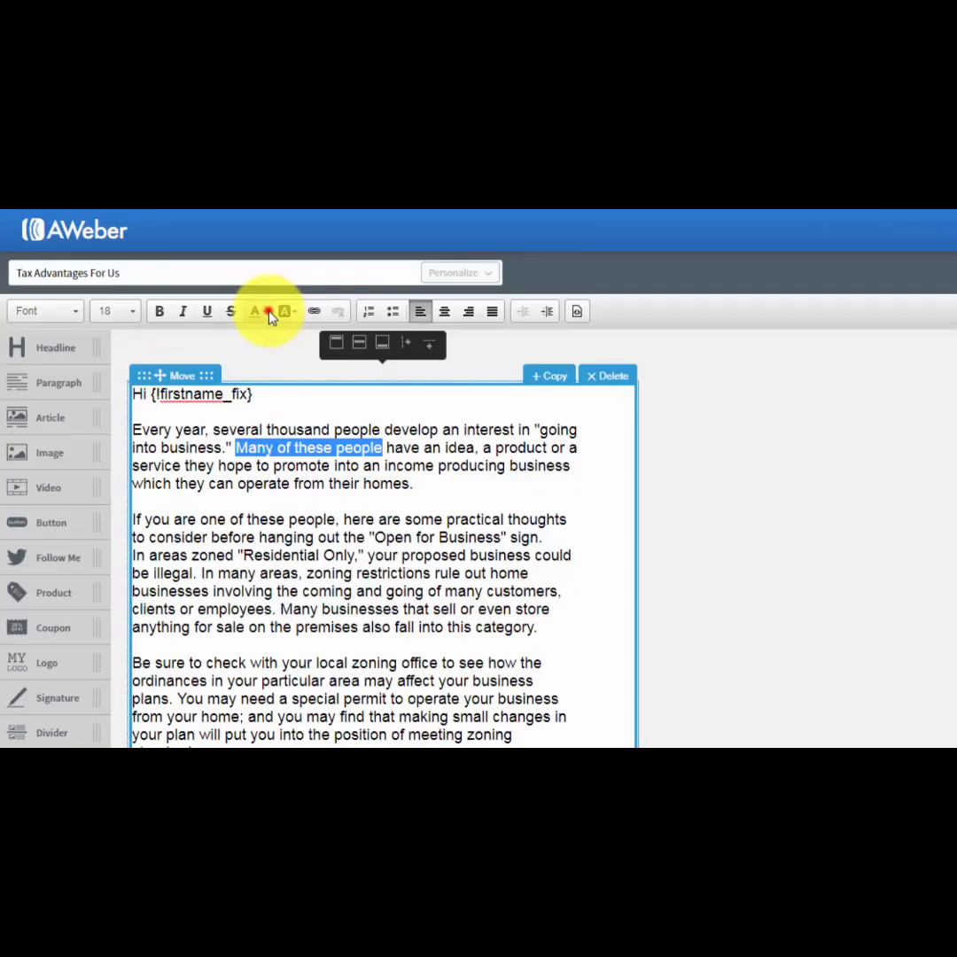
{"action": "left_click", "coordinate": [155, 268]}
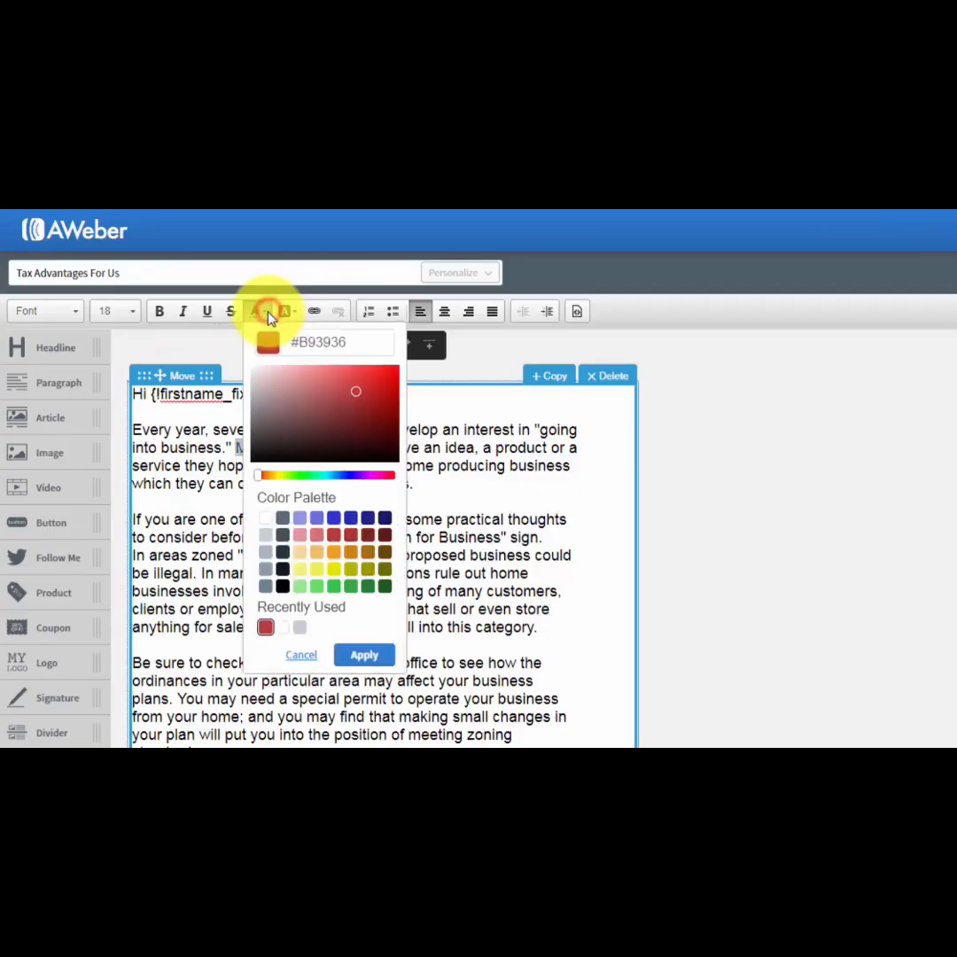
{"action": "left_click", "coordinate": [282, 586]}
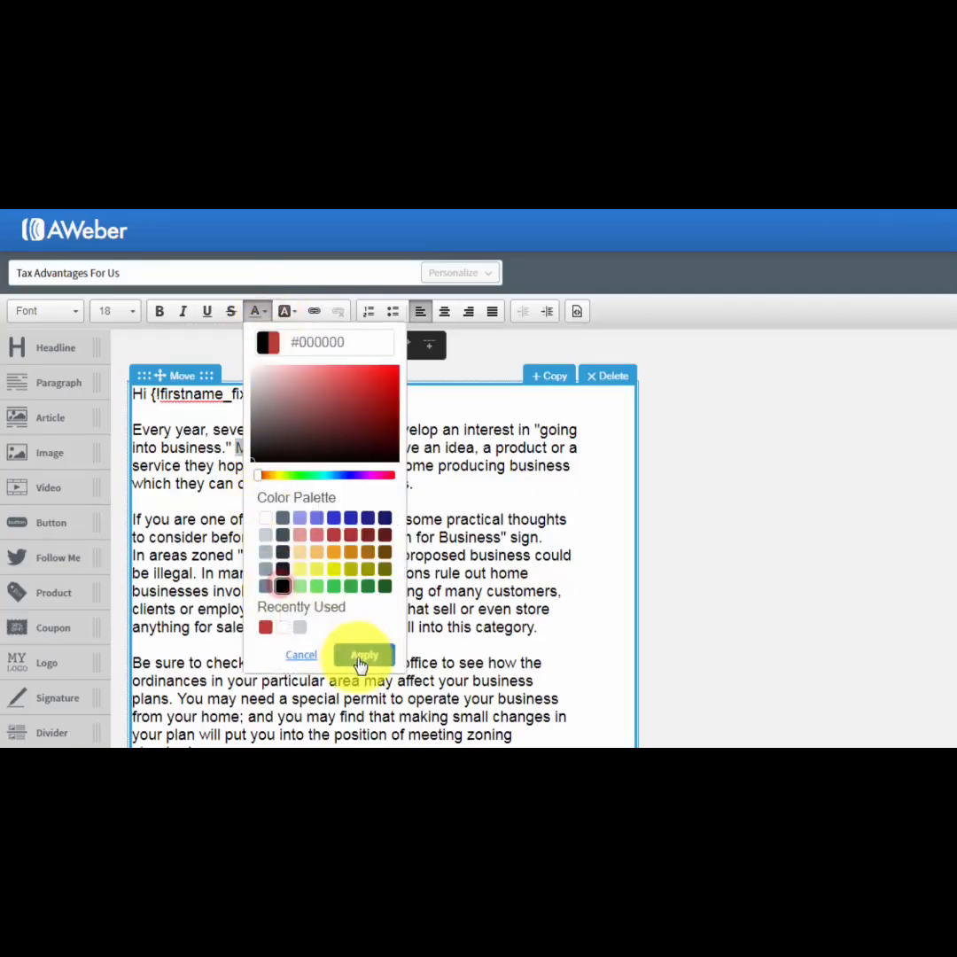
{"action": "left_click", "coordinate": [364, 654]}
{"action": "left_click", "coordinate": [356, 553]}
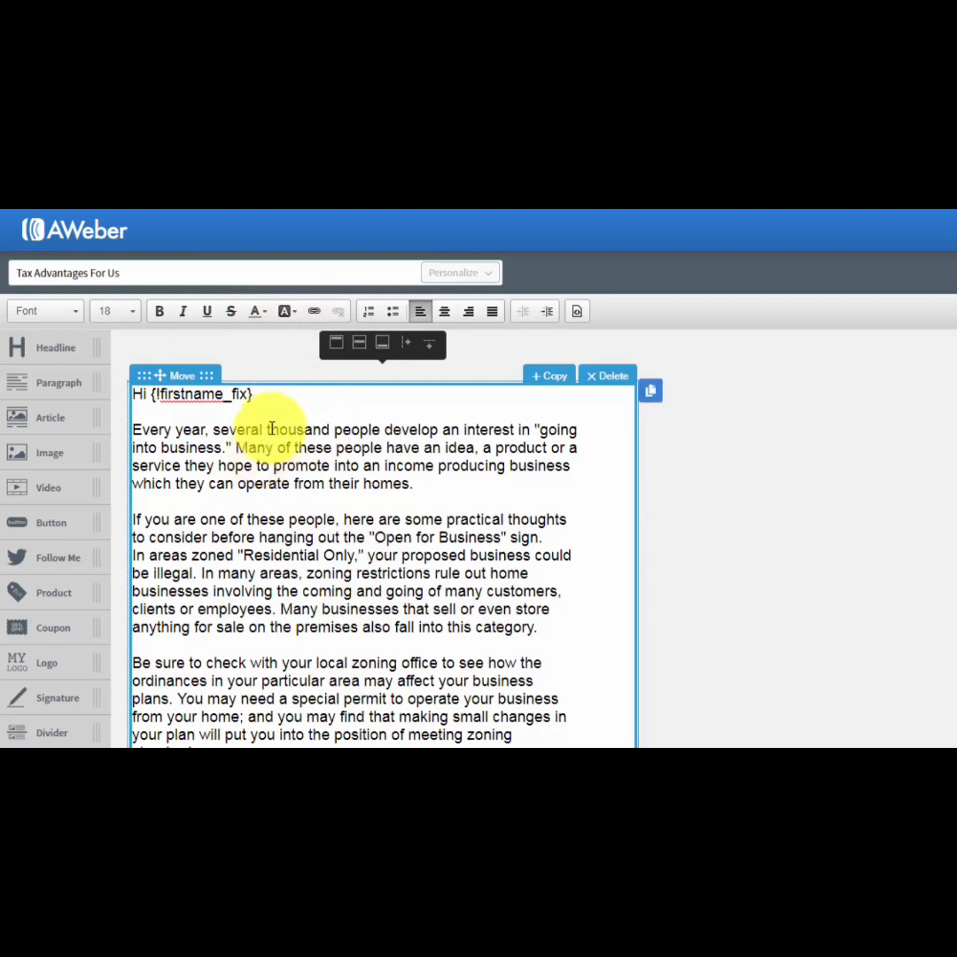
Apply a light yellow background color to "thousand people develop" in the first paragraph, and set it back to white #FFFFFF.
{"action": "left_click_drag", "start_coordinate": [267, 429], "coordinate": [436, 429]}
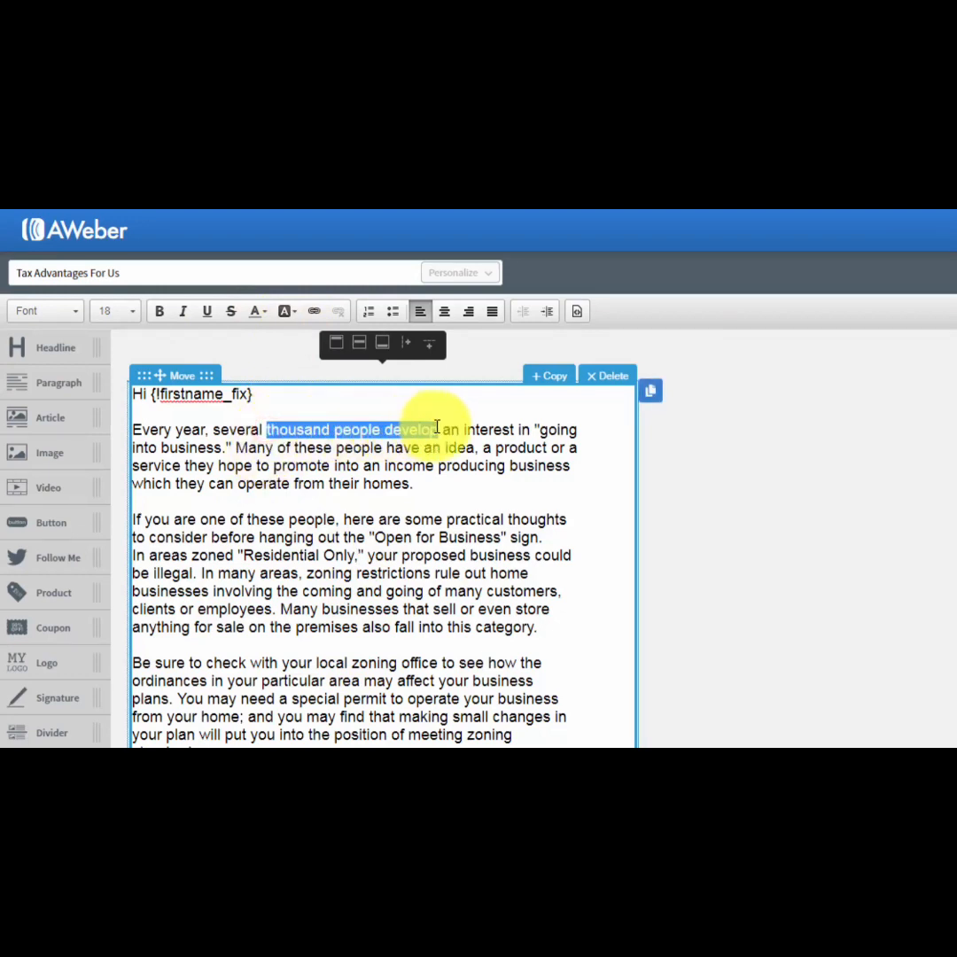
{"action": "left_click", "coordinate": [286, 313]}
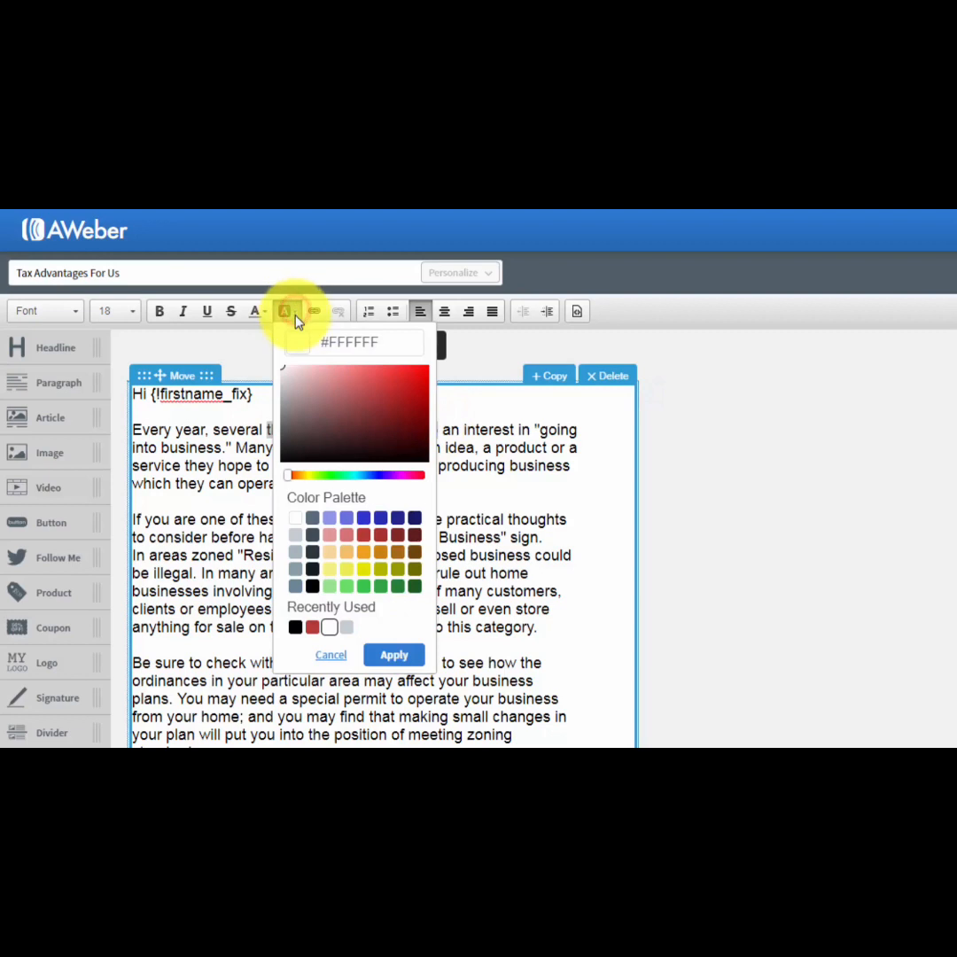
{"action": "left_click", "coordinate": [329, 568]}
{"action": "left_click", "coordinate": [393, 660]}
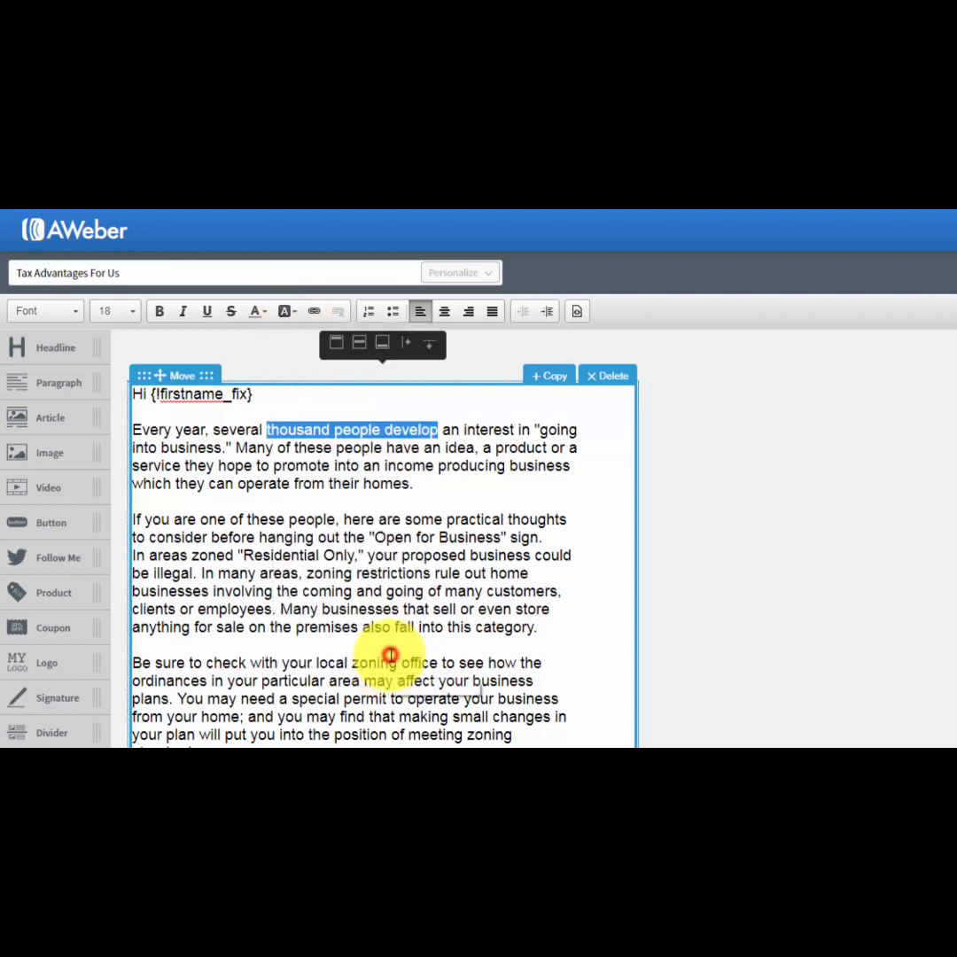
{"action": "left_click", "coordinate": [412, 555]}
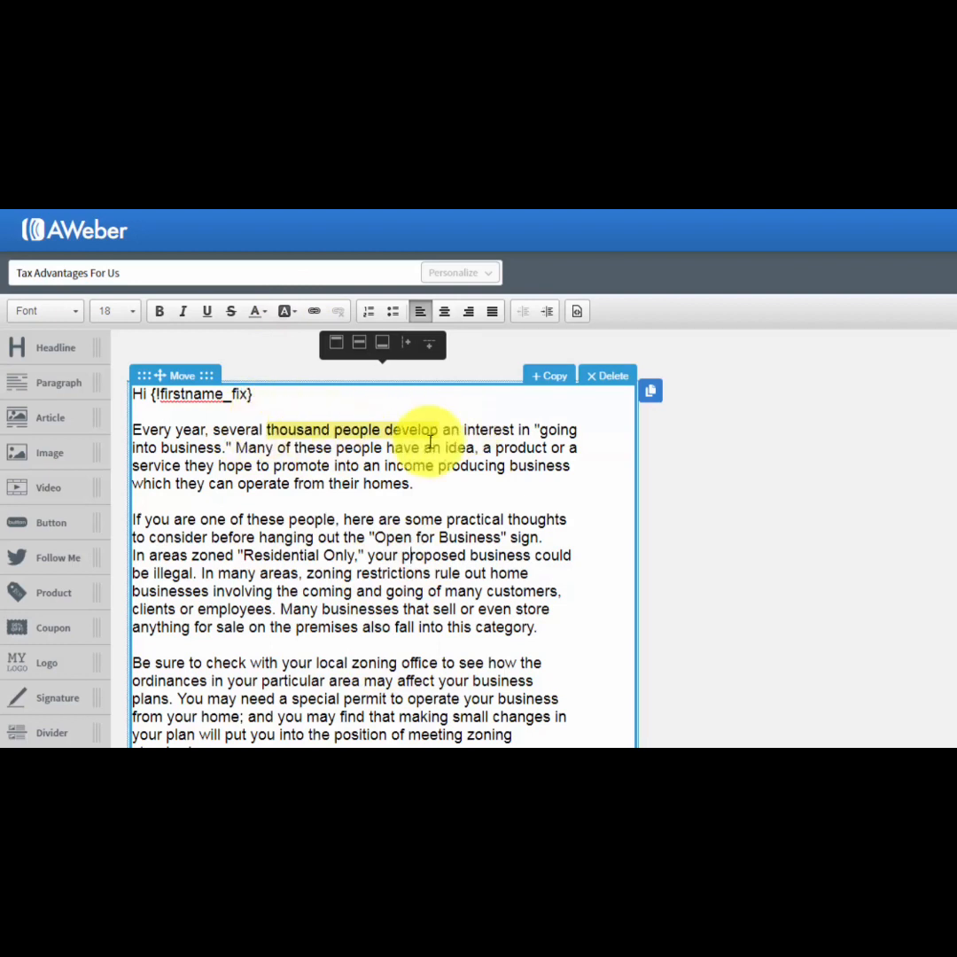
{"action": "left_click_drag", "start_coordinate": [441, 428], "coordinate": [268, 429]}
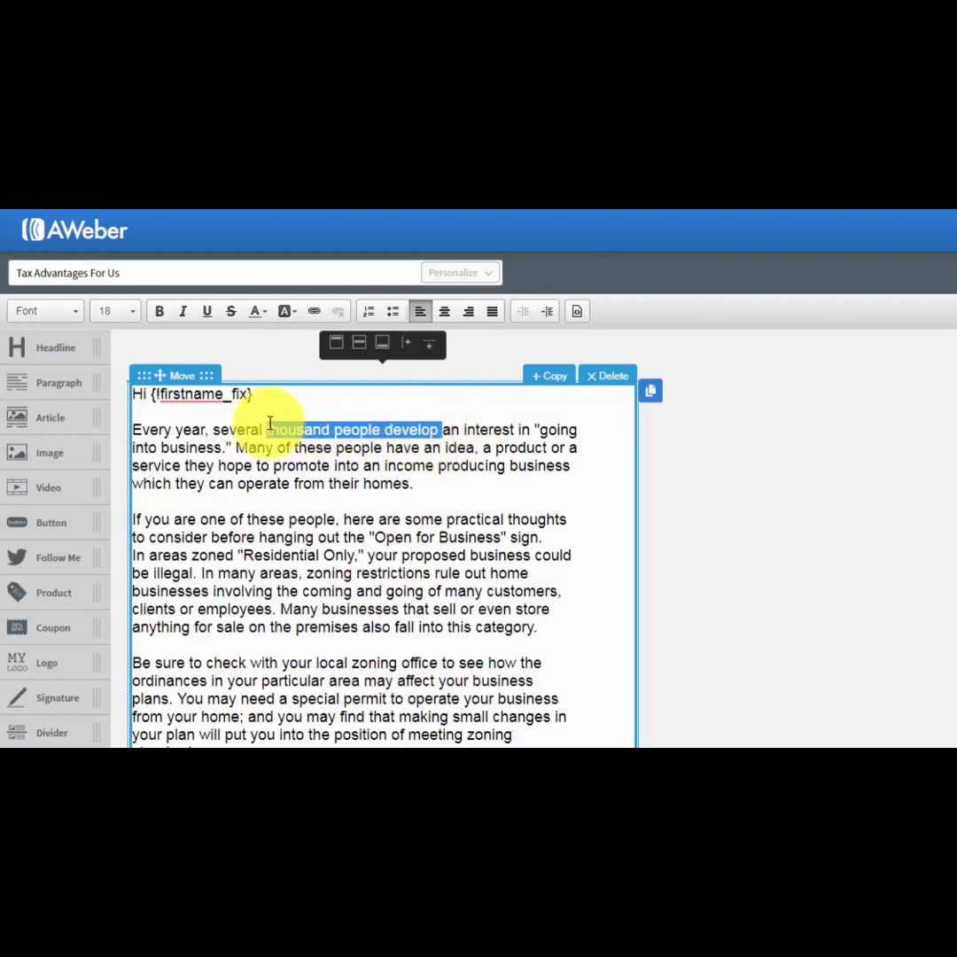
{"action": "left_click", "coordinate": [295, 312]}
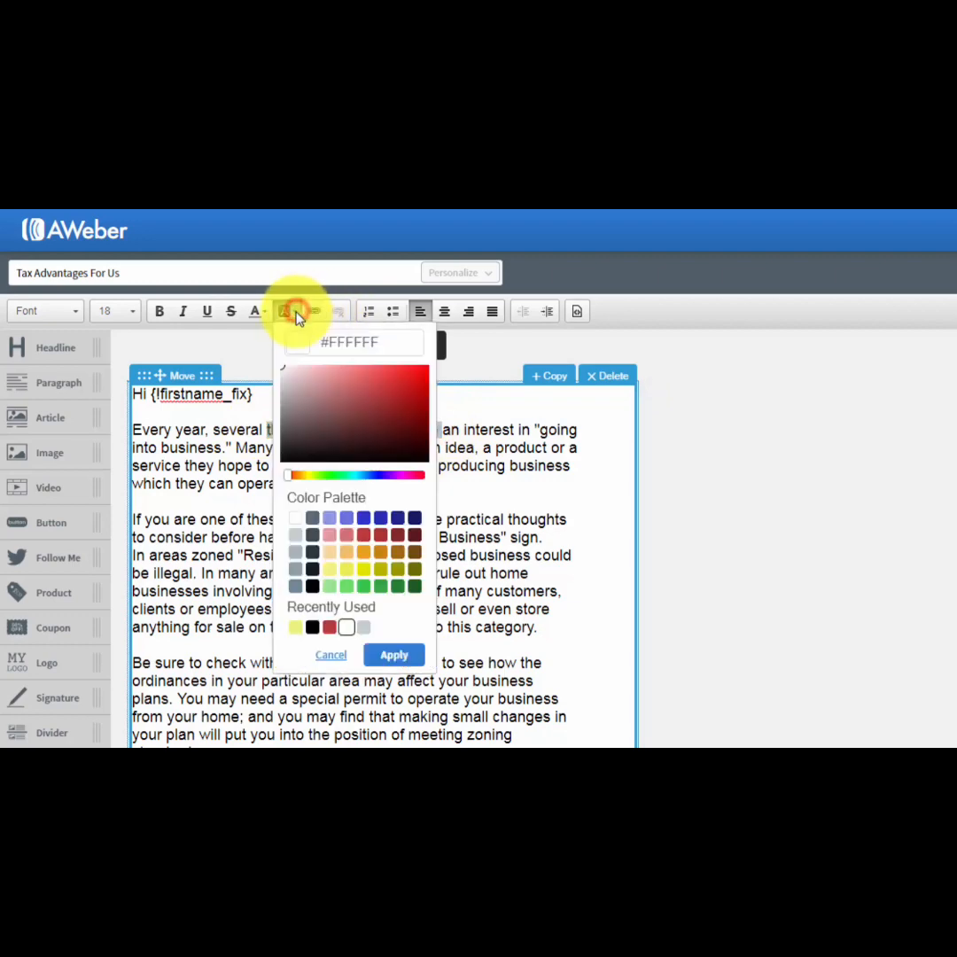
{"action": "left_click", "coordinate": [295, 518]}
{"action": "left_click", "coordinate": [392, 654]}
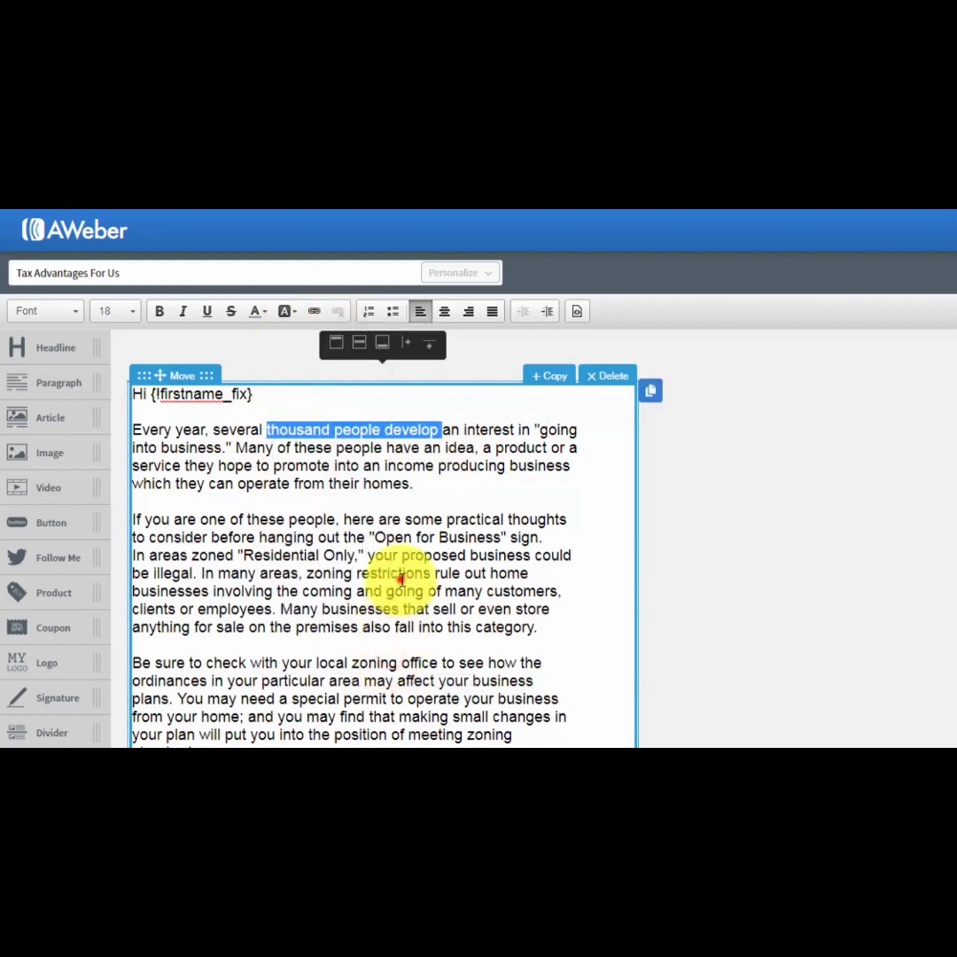
{"action": "left_click", "coordinate": [400, 581]}
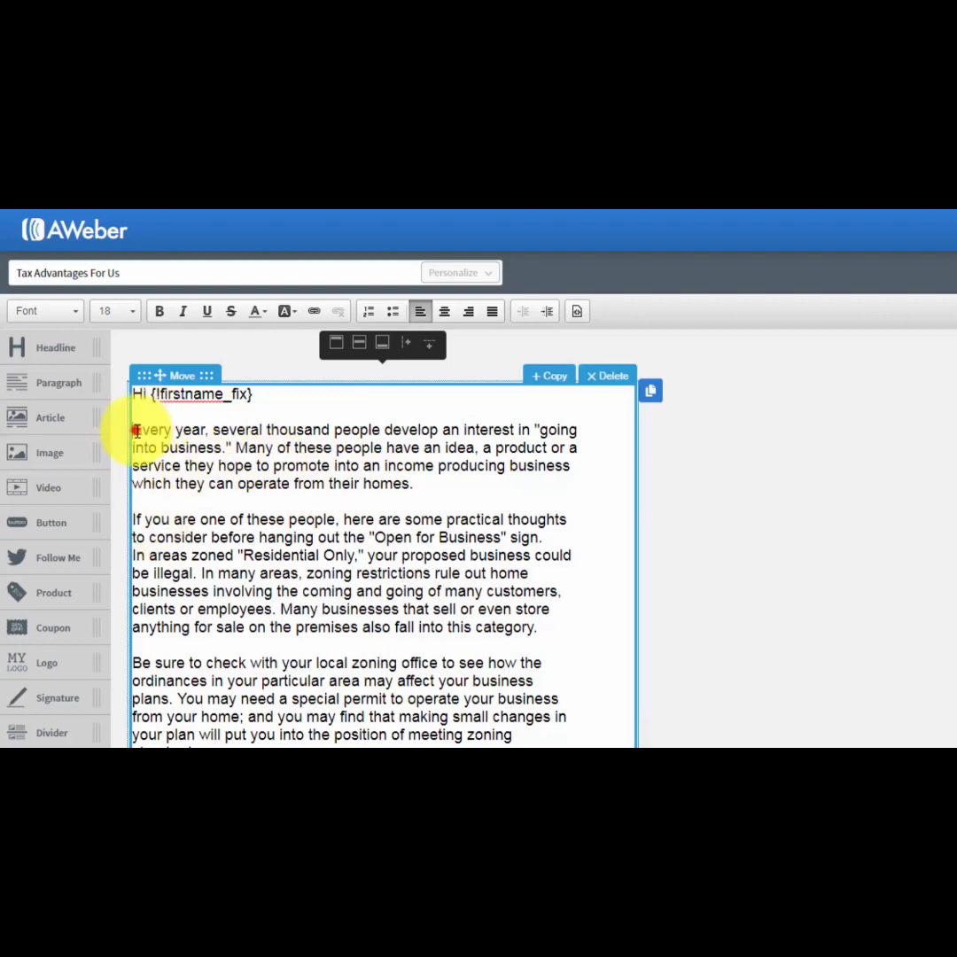
Format the first paragraph as a numbered list and remove the numbering again.
{"action": "left_click_drag", "start_coordinate": [136, 431], "coordinate": [318, 467]}
{"action": "left_click_drag", "start_coordinate": [318, 467], "coordinate": [420, 492]}
{"action": "left_click", "coordinate": [369, 310]}
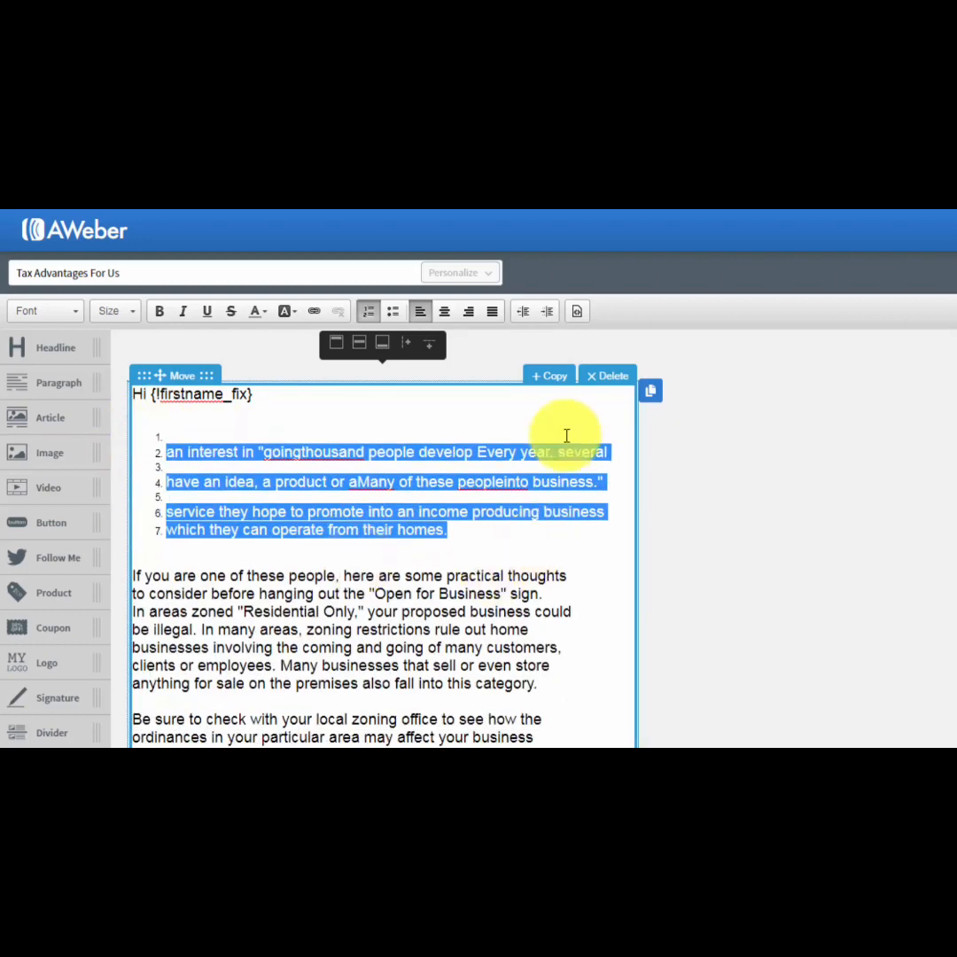
{"action": "left_click", "coordinate": [367, 311]}
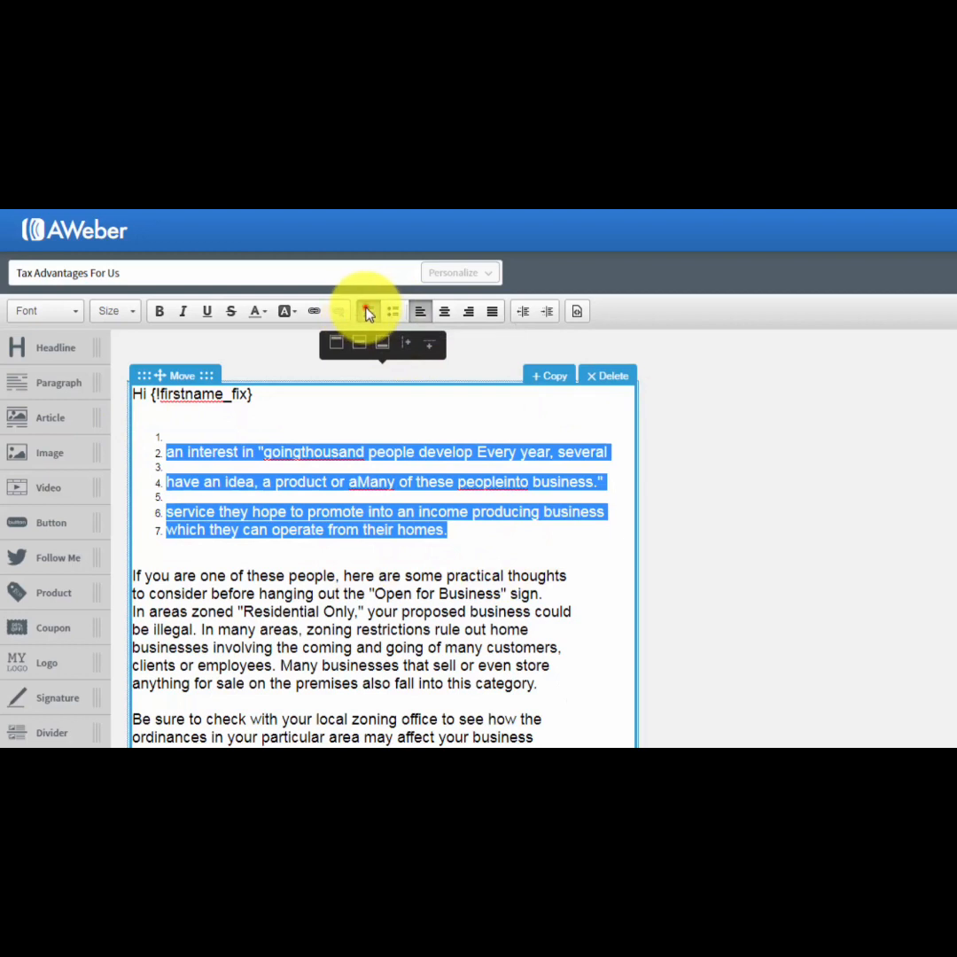
{"action": "left_click", "coordinate": [343, 519]}
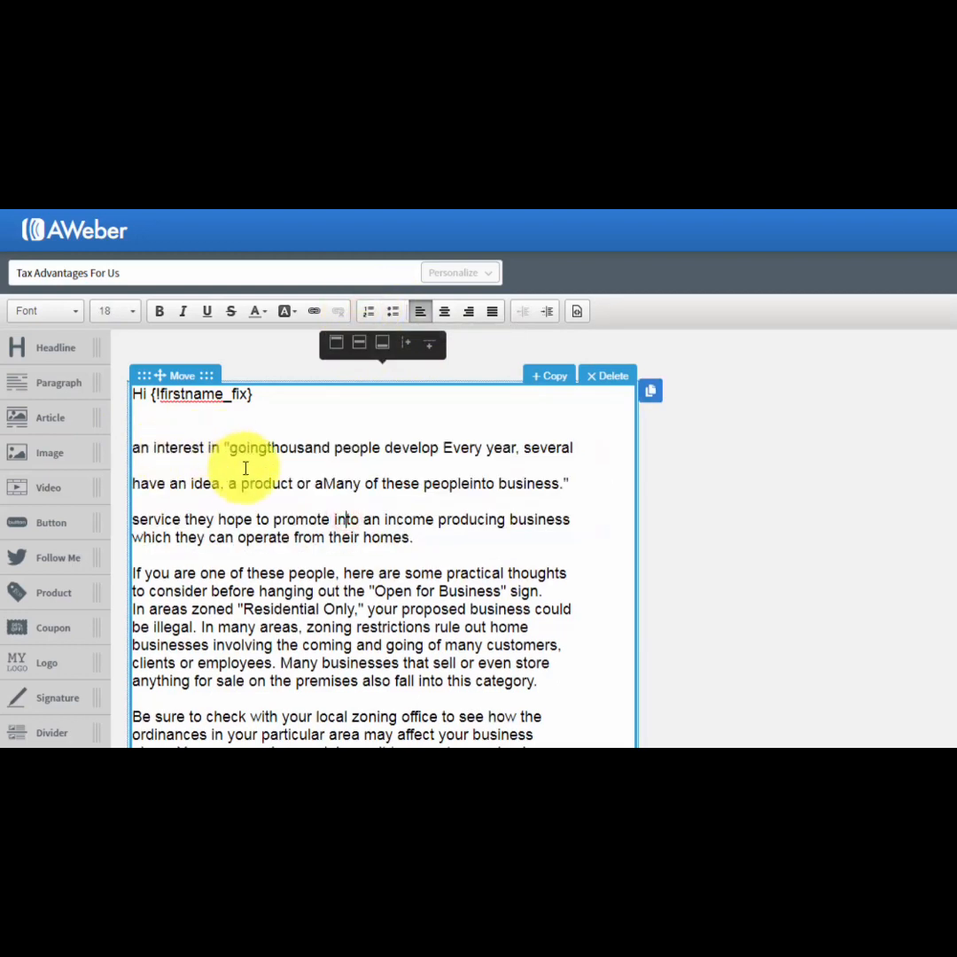
Delete the scrambled first paragraph, from "an interest in" to "their homes.", and add extra space below the greeting.
{"action": "left_click_drag", "start_coordinate": [441, 540], "coordinate": [144, 434]}
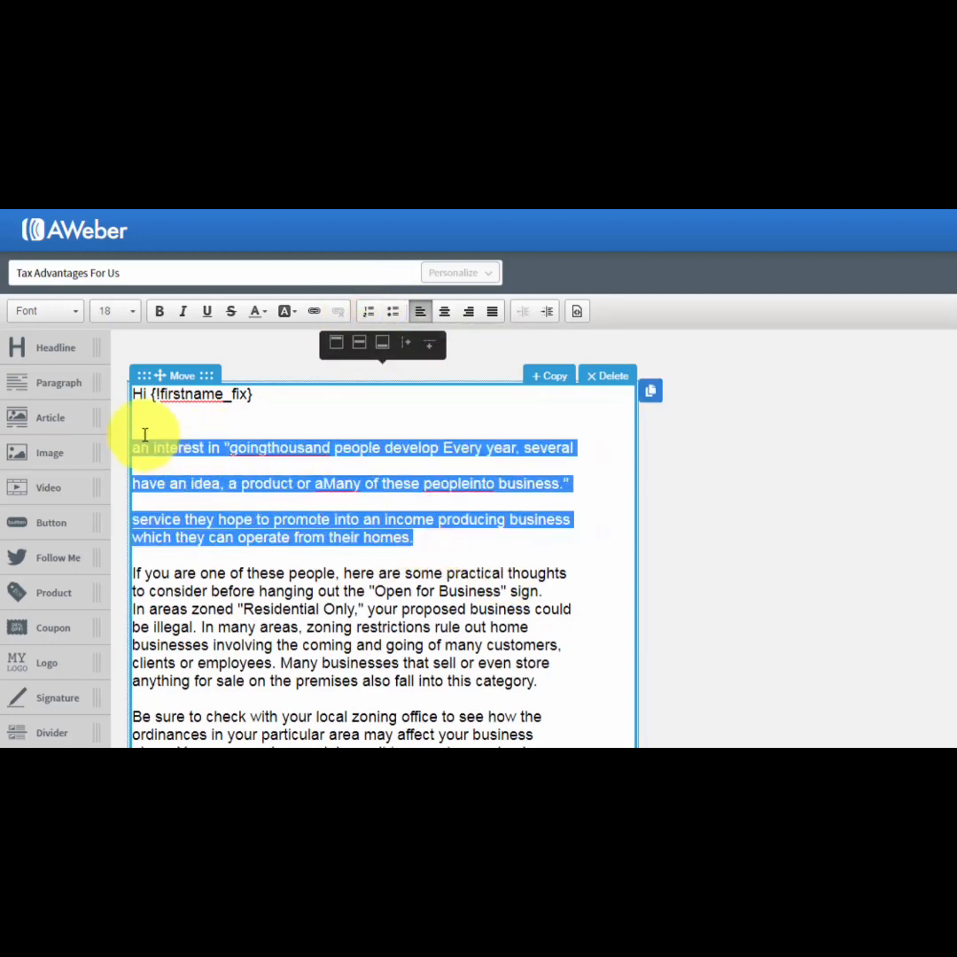
{"action": "key", "text": "BackSpace"}
{"action": "key", "text": "BackSpace"}
{"action": "key", "text": "BackSpace"}
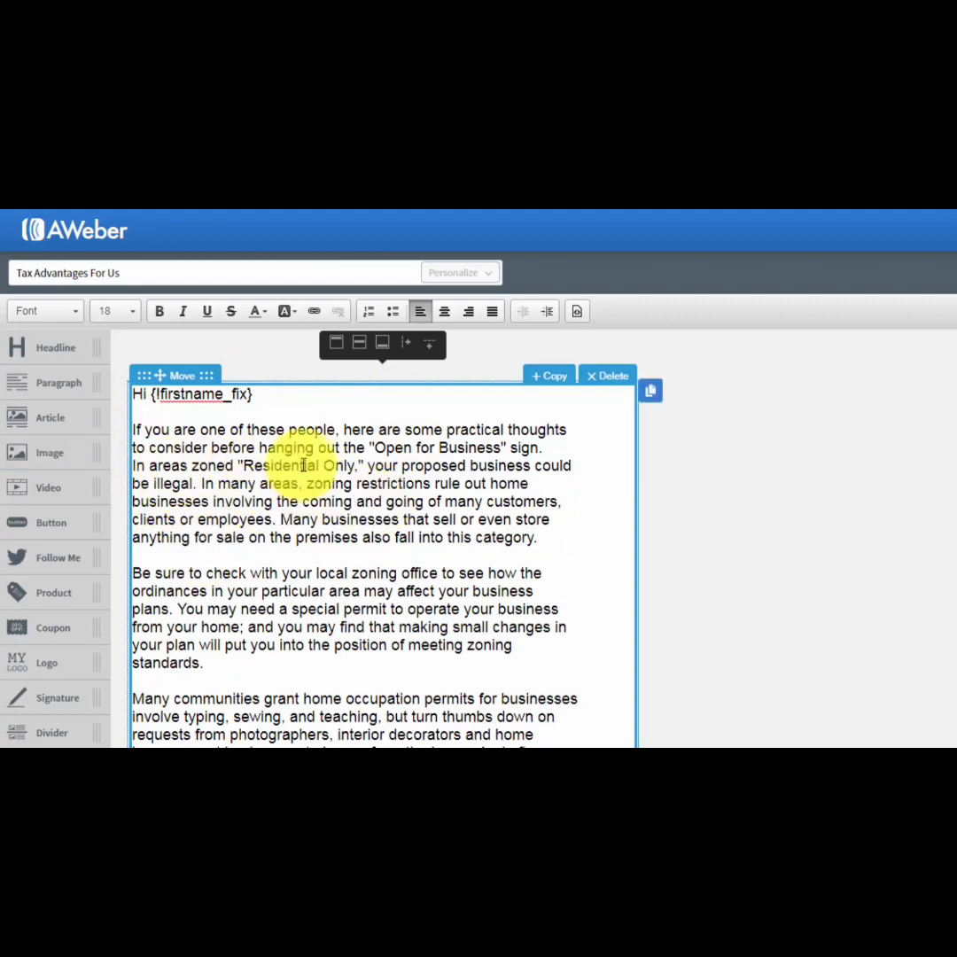
{"action": "left_click", "coordinate": [342, 515]}
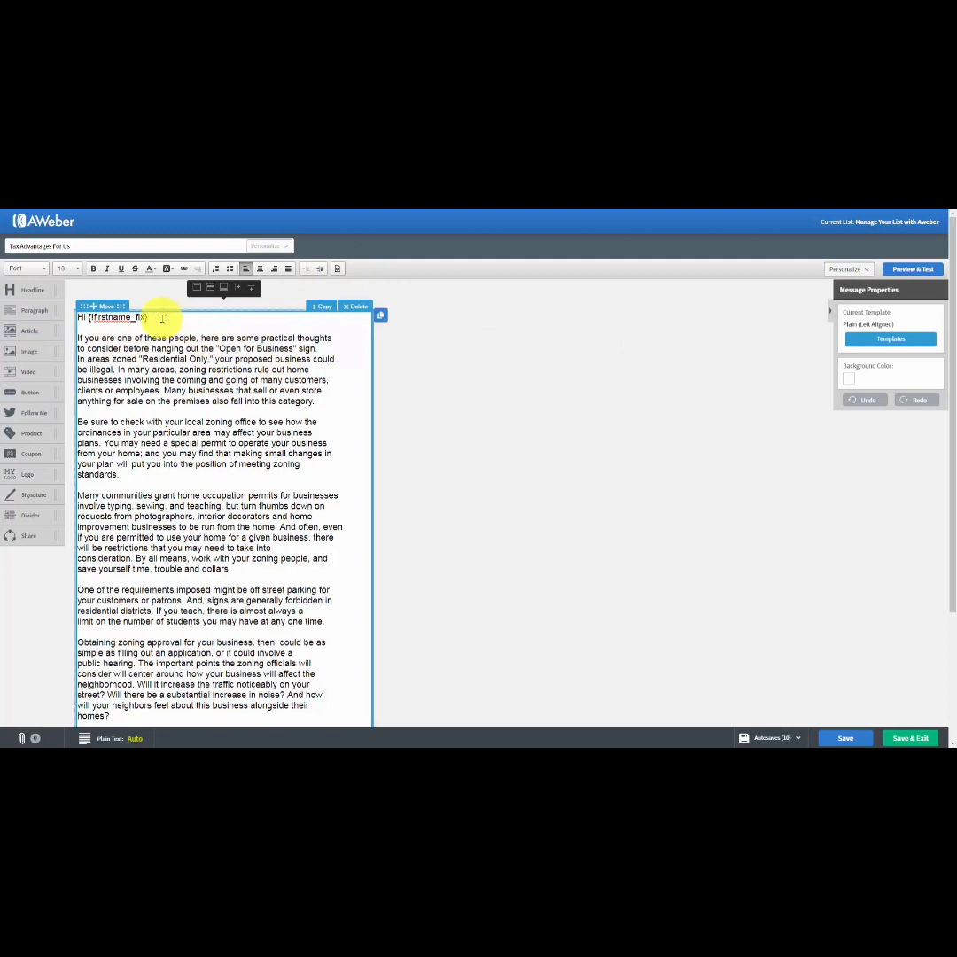
{"action": "key", "text": "Return"}
{"action": "key", "text": "Return"}
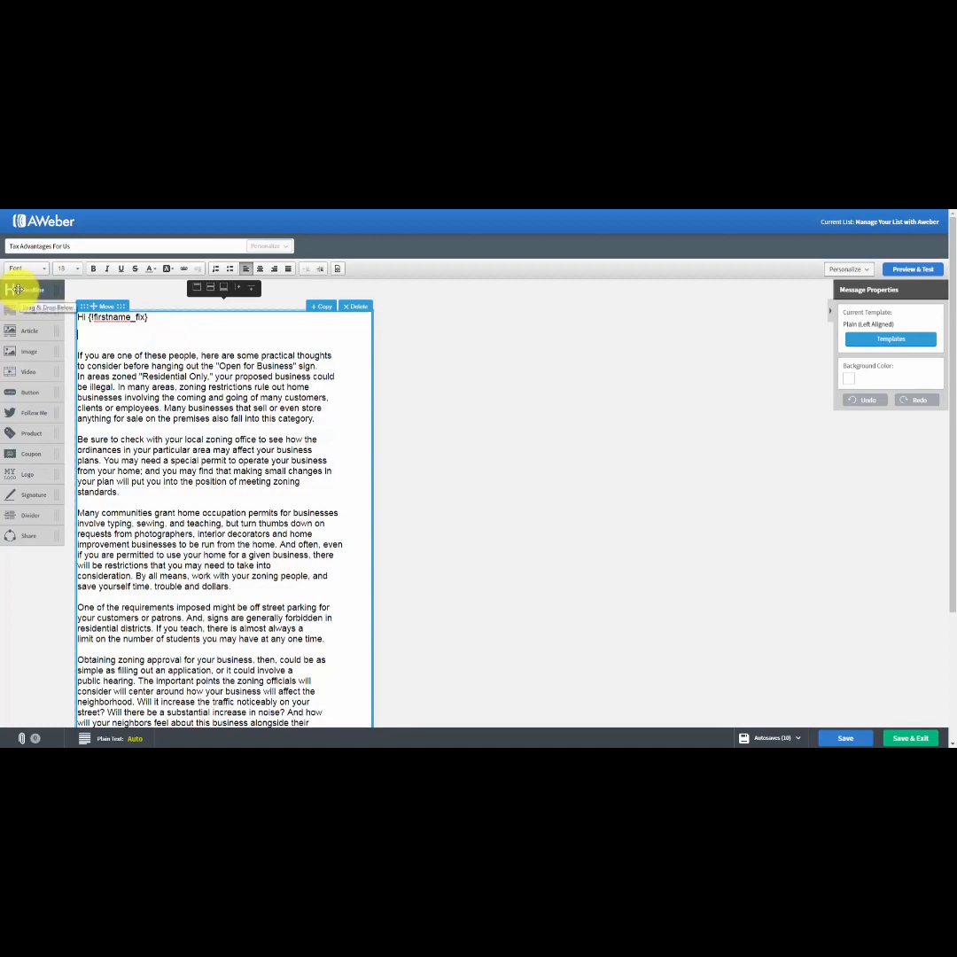
Try out a headline block reading "Tax Advantages" and an empty image block above the greeting, deleting each one.
{"action": "left_click_drag", "start_coordinate": [16, 289], "coordinate": [106, 354]}
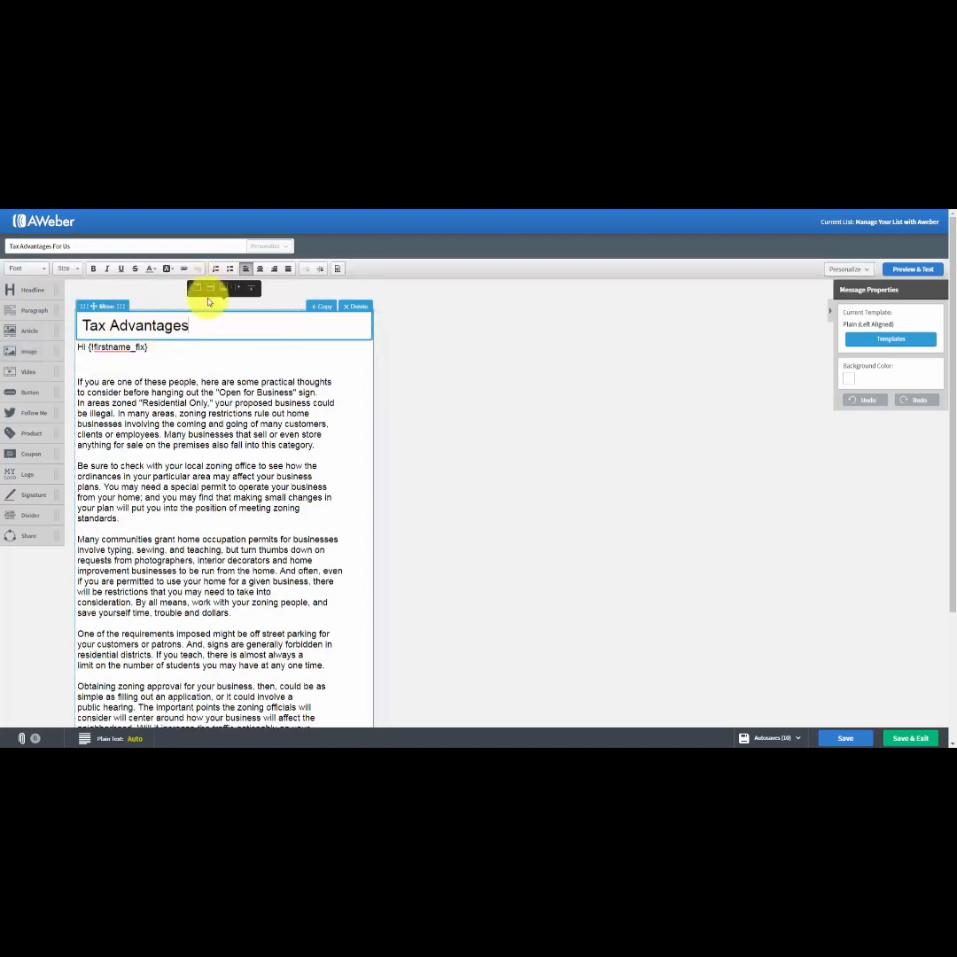
{"action": "left_click", "coordinate": [357, 308]}
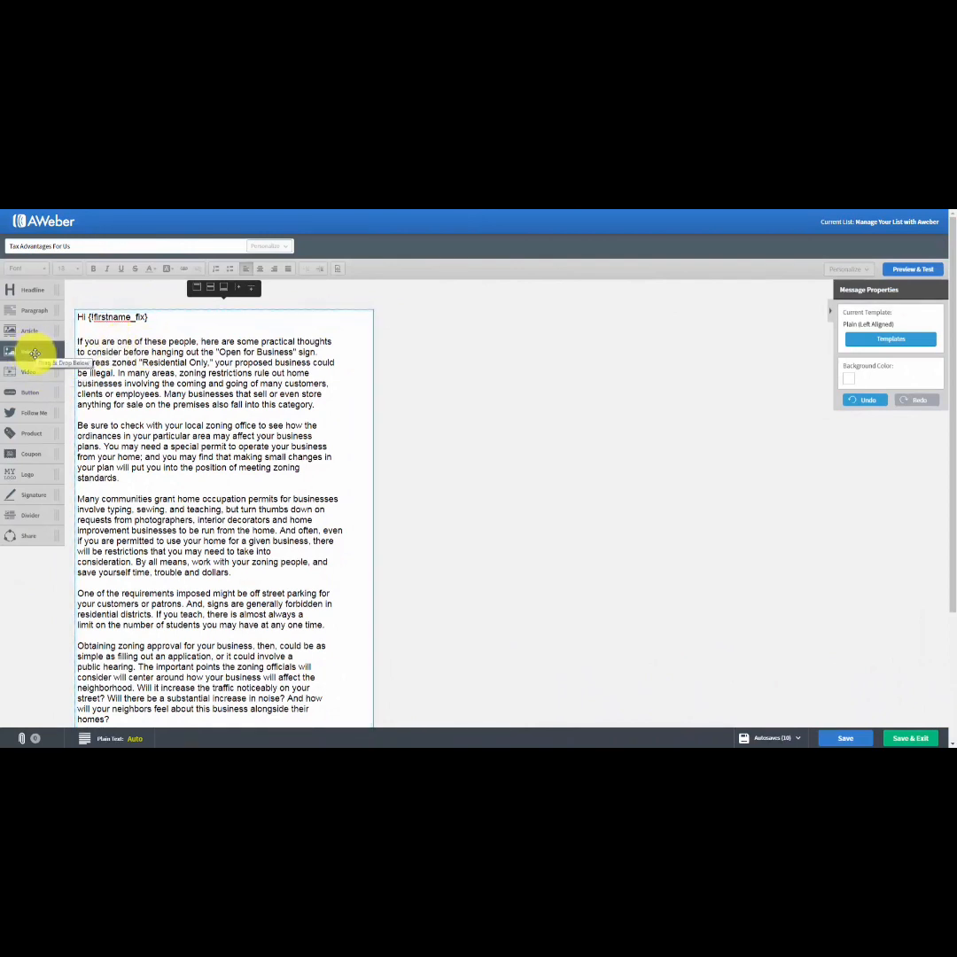
{"action": "left_click_drag", "start_coordinate": [34, 351], "coordinate": [137, 342]}
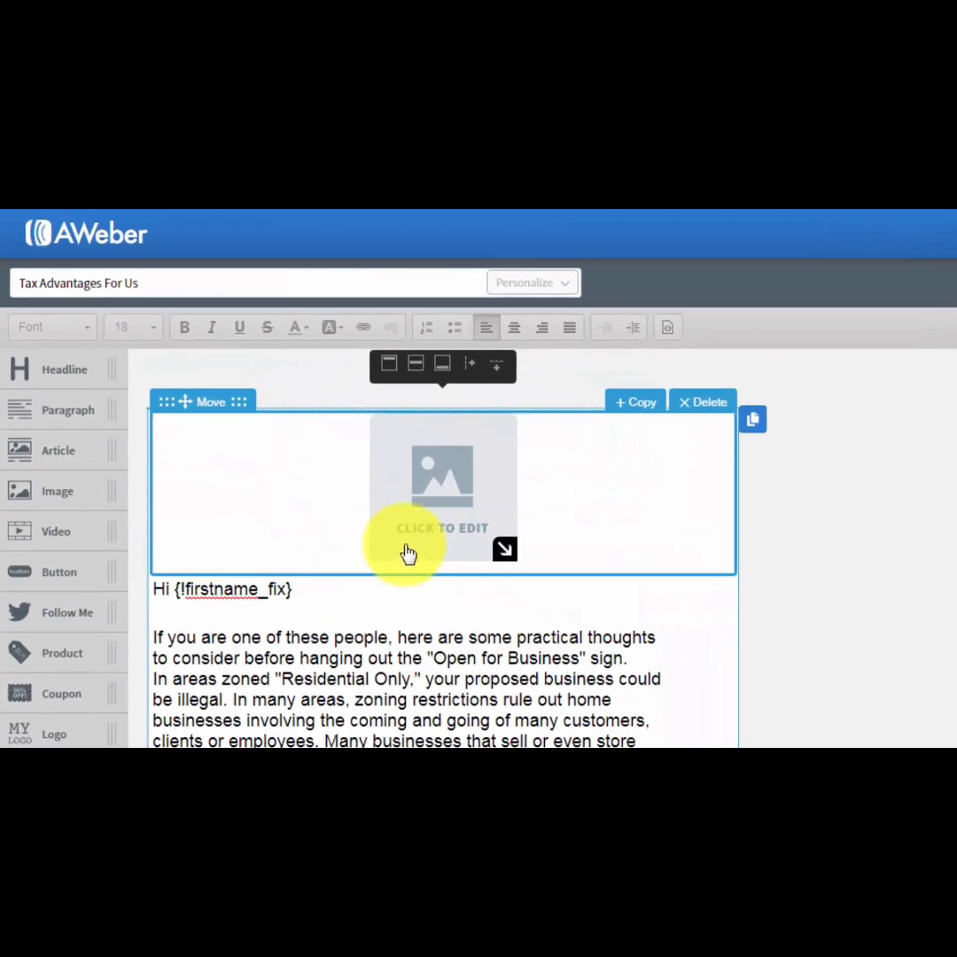
{"action": "left_click", "coordinate": [693, 404]}
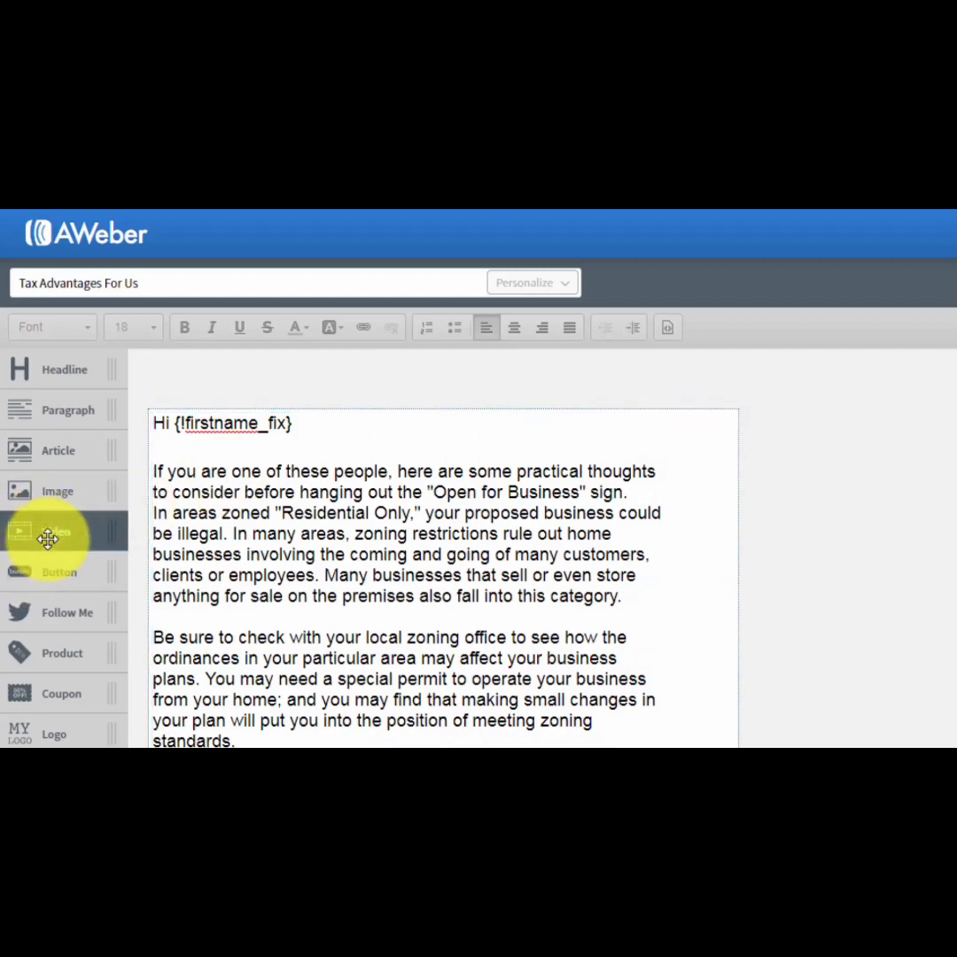
Insert a video block above the greeting and link it to the "Adobe Captivate 9" YouTube video.
{"action": "left_click_drag", "start_coordinate": [46, 537], "coordinate": [248, 473]}
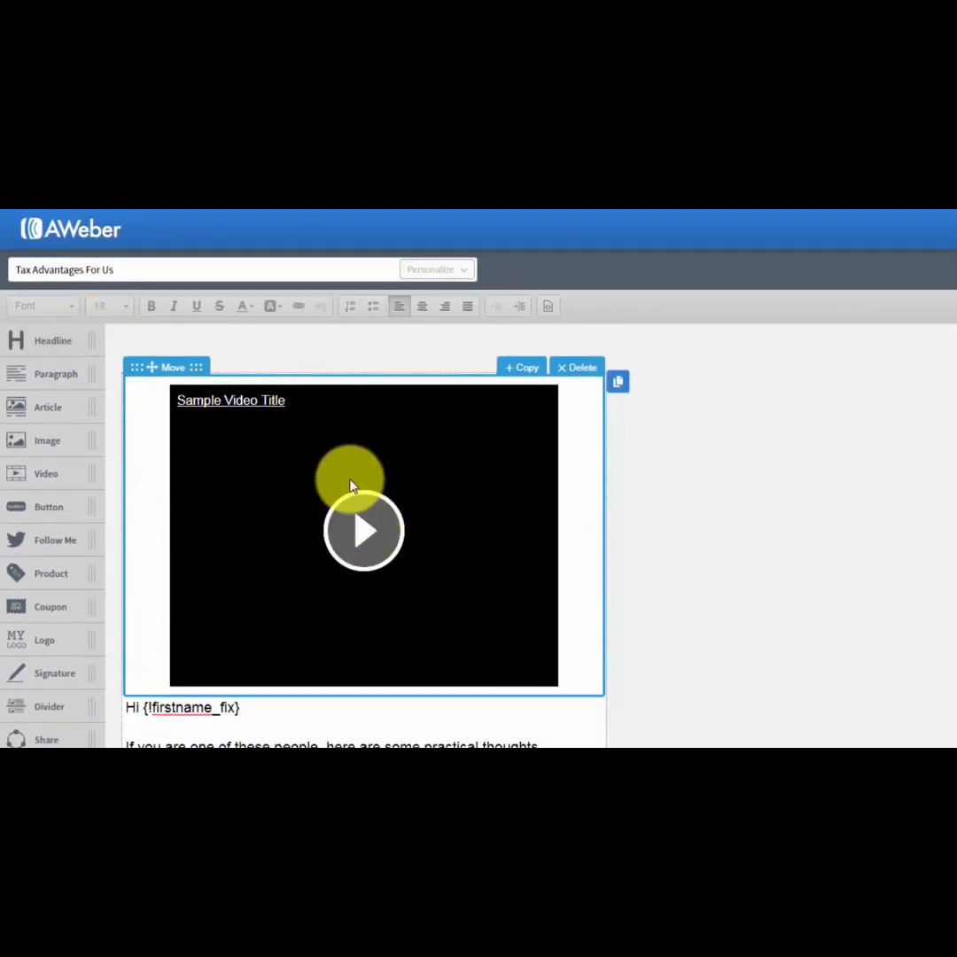
{"action": "left_click", "coordinate": [521, 476]}
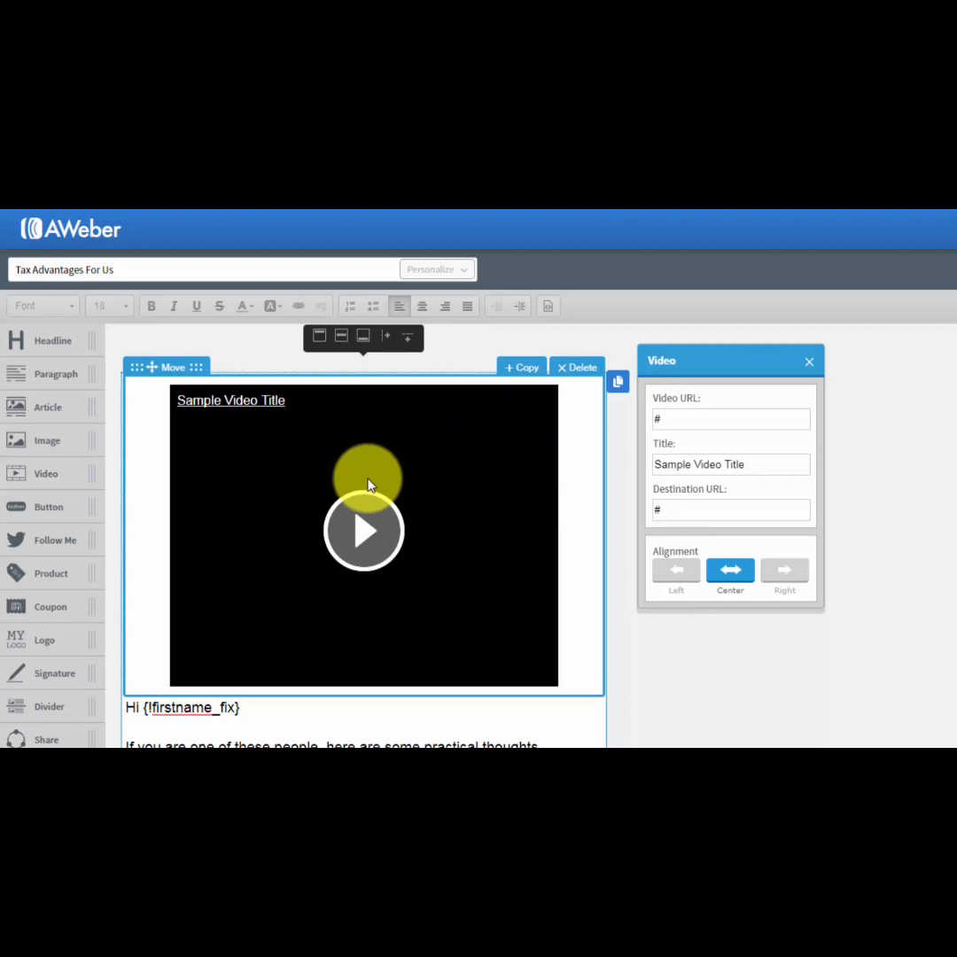
{"action": "left_click", "coordinate": [786, 443]}
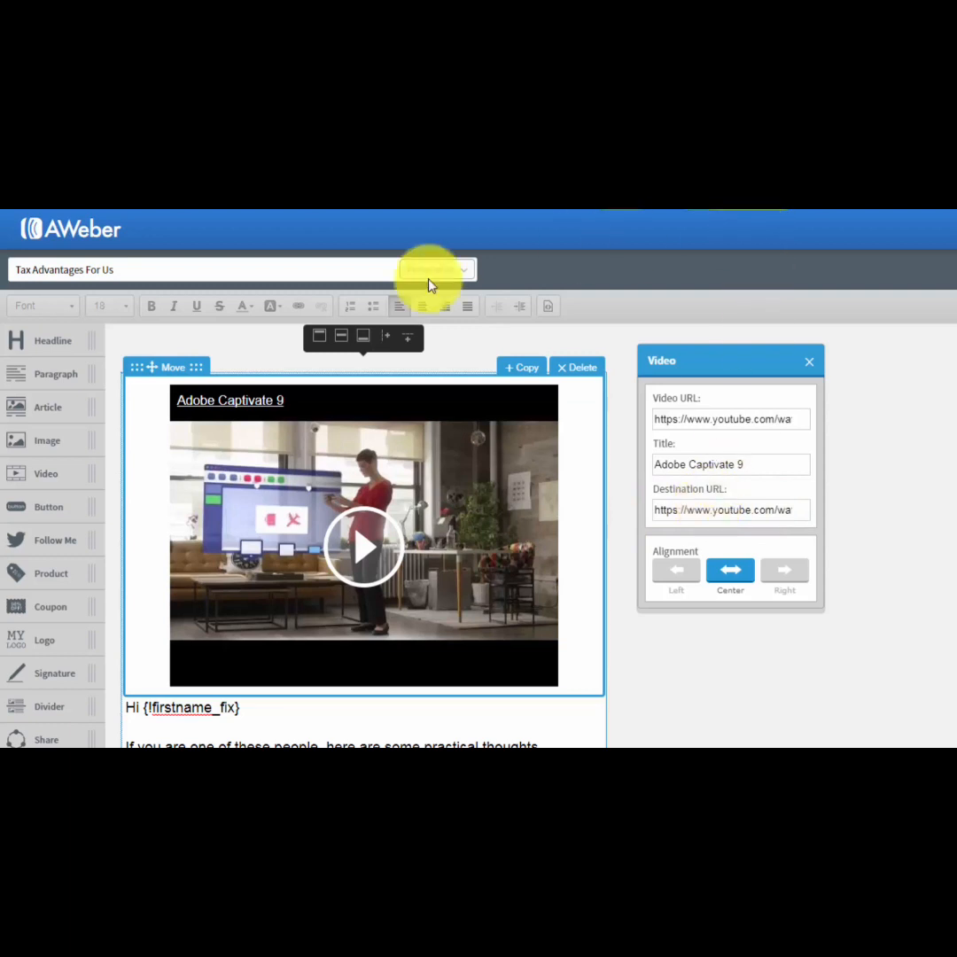
Delete the "Adobe Captivate 9" video block above the greeting.
{"action": "left_click", "coordinate": [571, 370]}
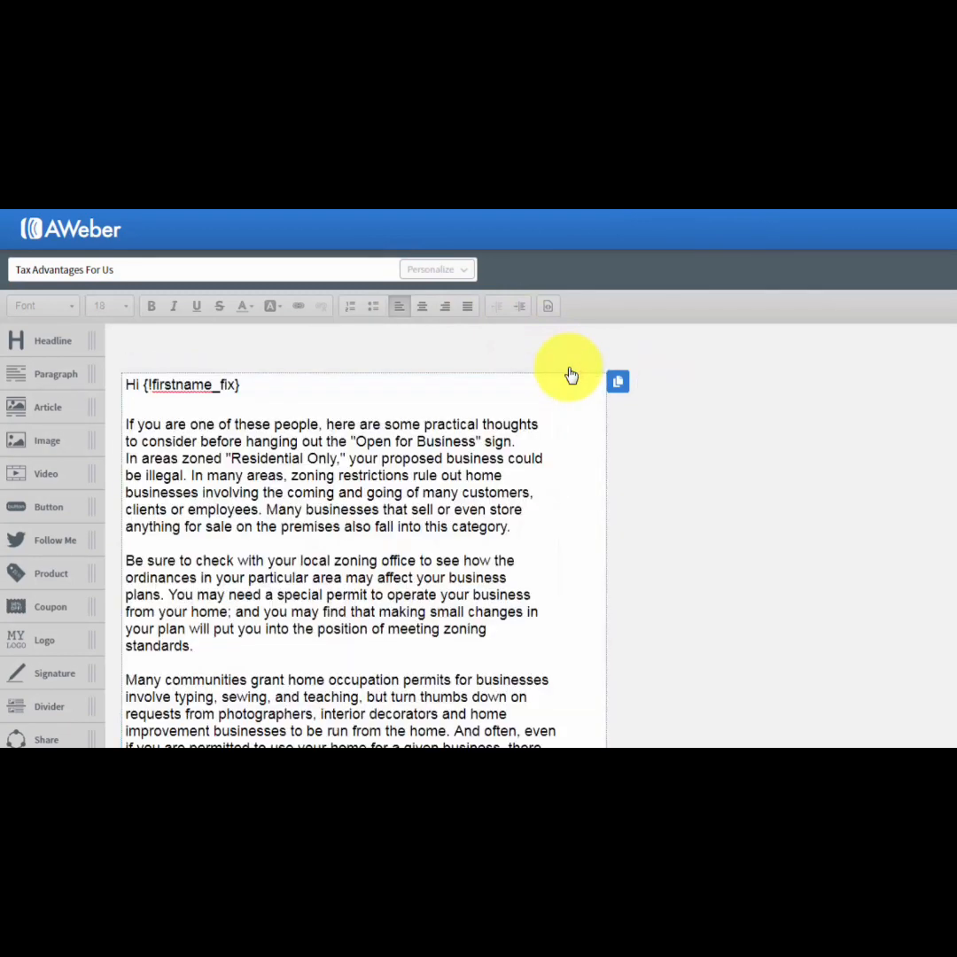
Try out a "Click Here!" button block and a Follow Me block above the greeting, deleting each one.
{"action": "left_click_drag", "start_coordinate": [54, 509], "coordinate": [253, 431]}
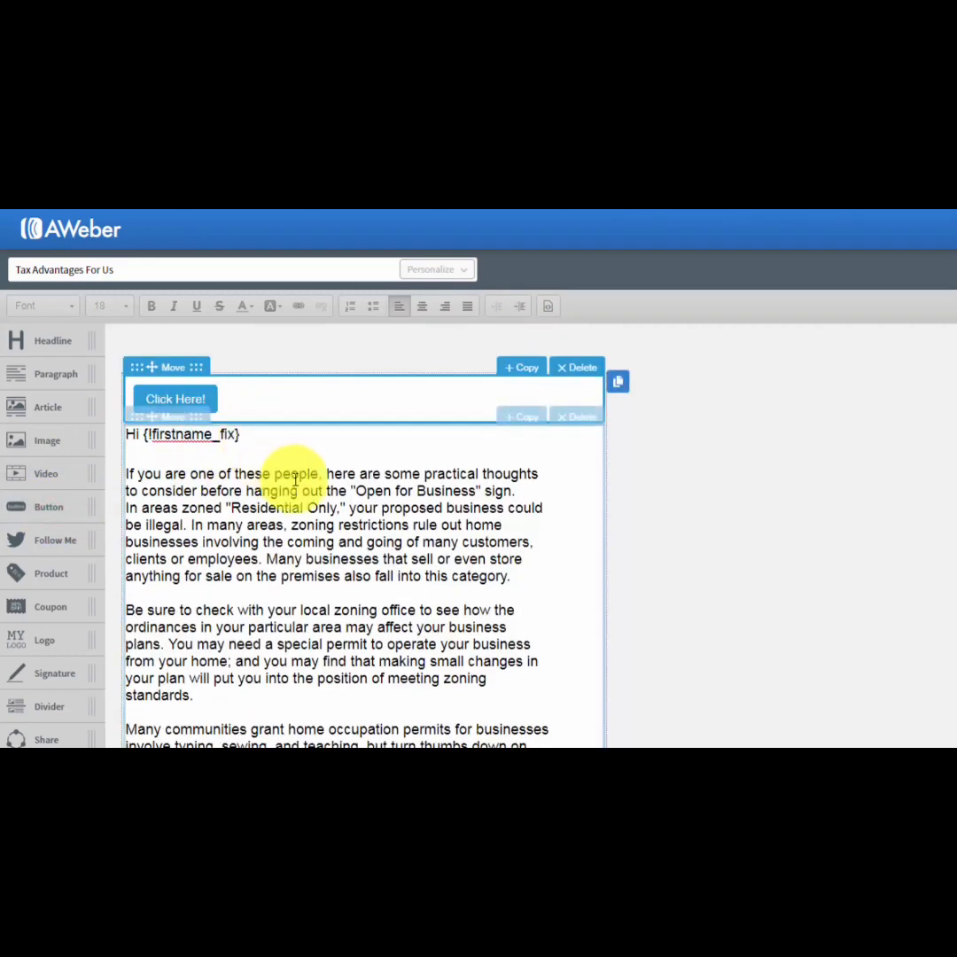
{"action": "left_click", "coordinate": [187, 399]}
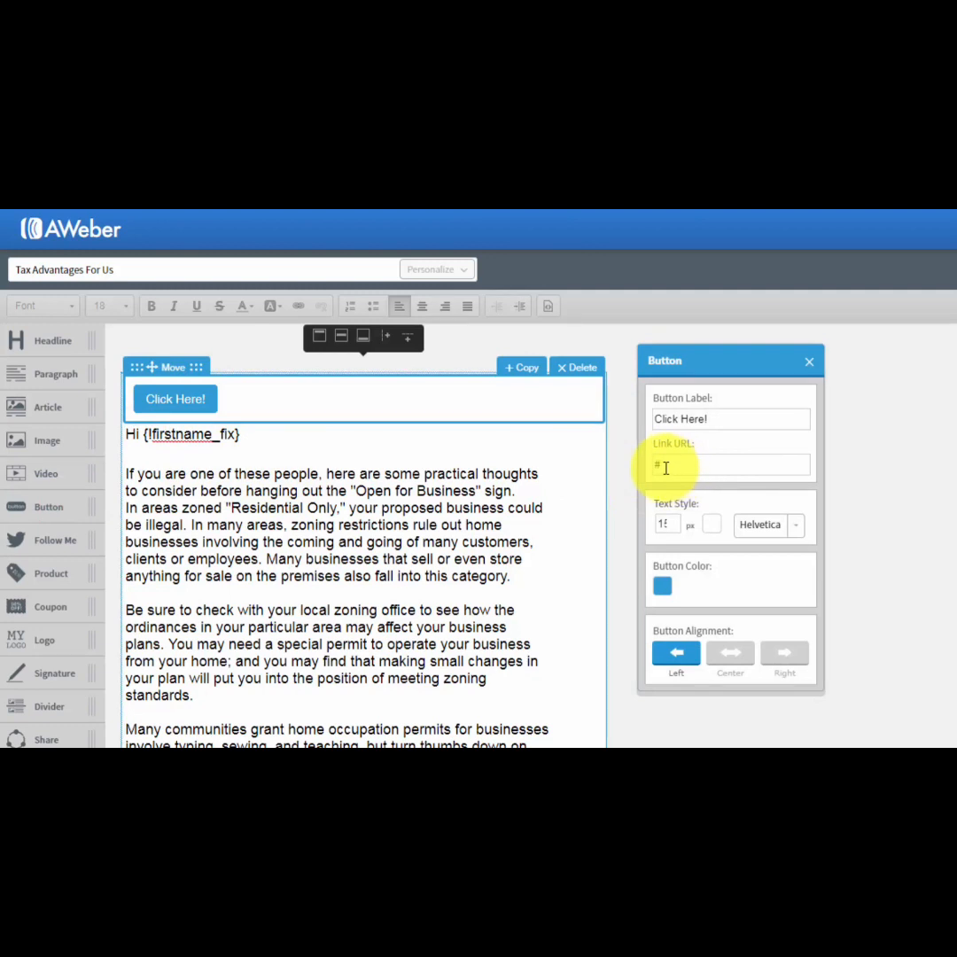
{"action": "left_click", "coordinate": [809, 365]}
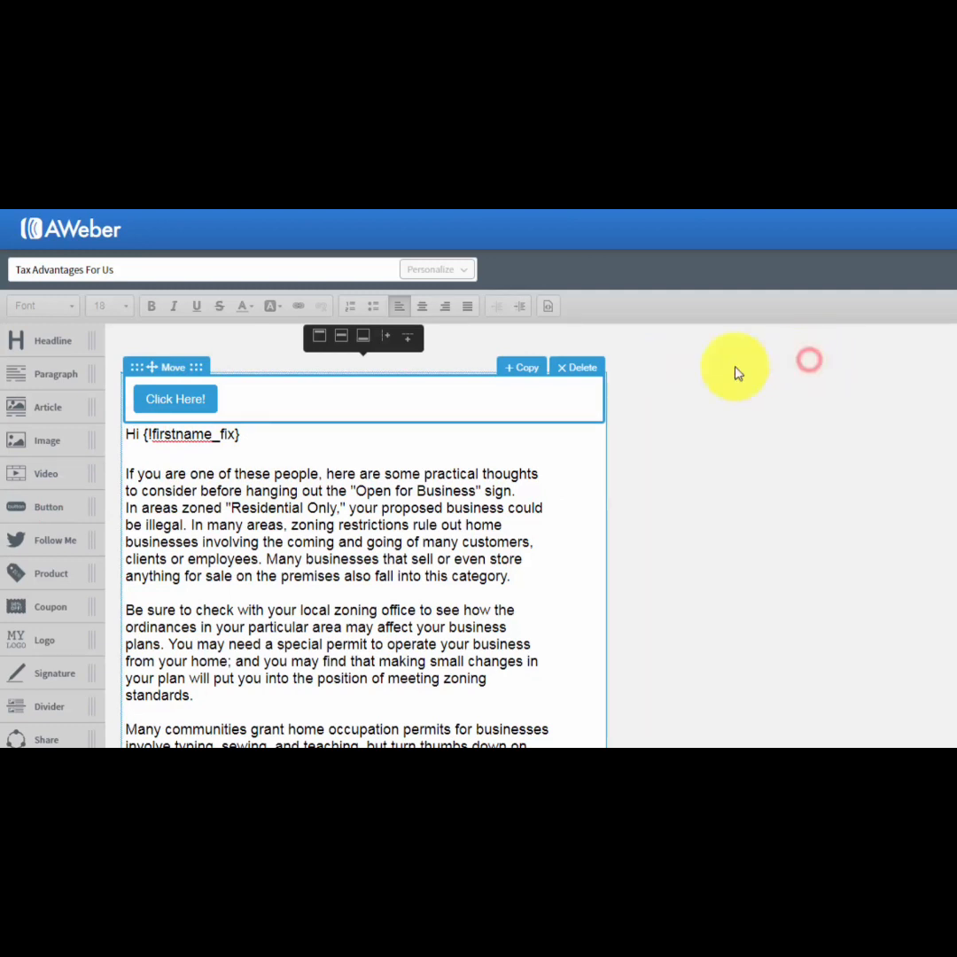
{"action": "left_click", "coordinate": [581, 367]}
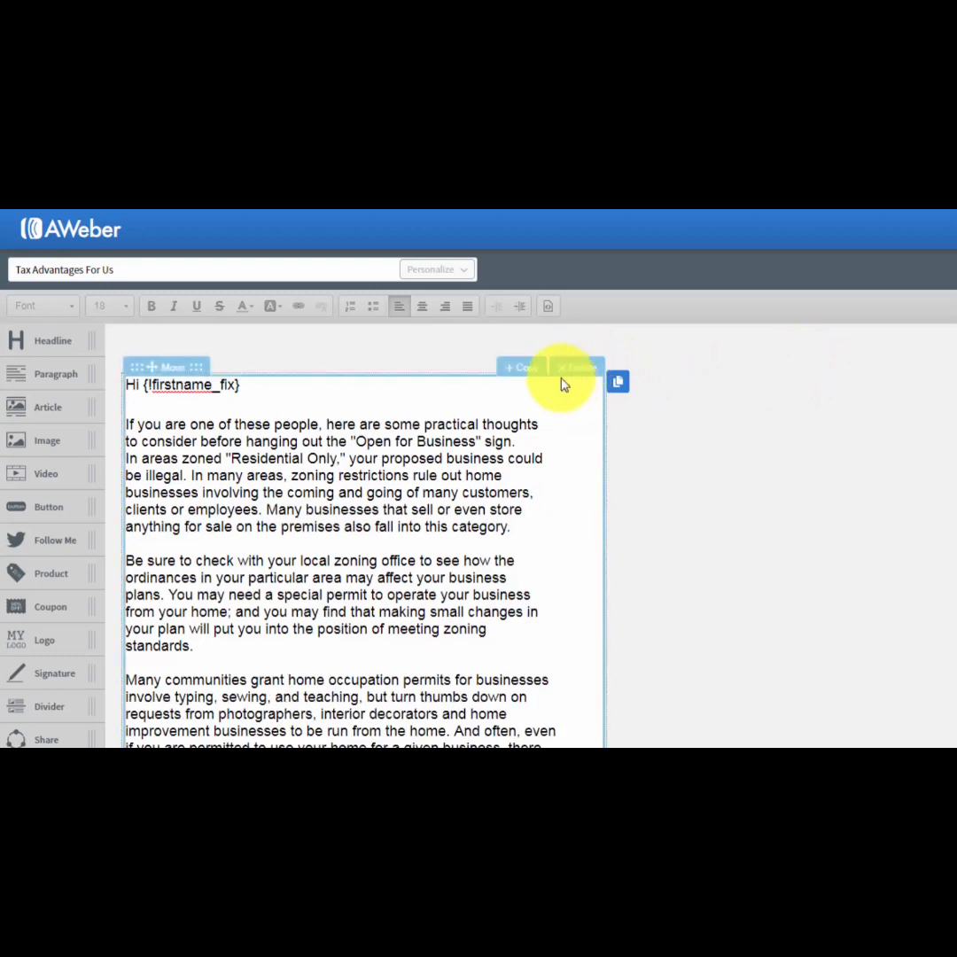
{"action": "left_click_drag", "start_coordinate": [45, 532], "coordinate": [163, 420]}
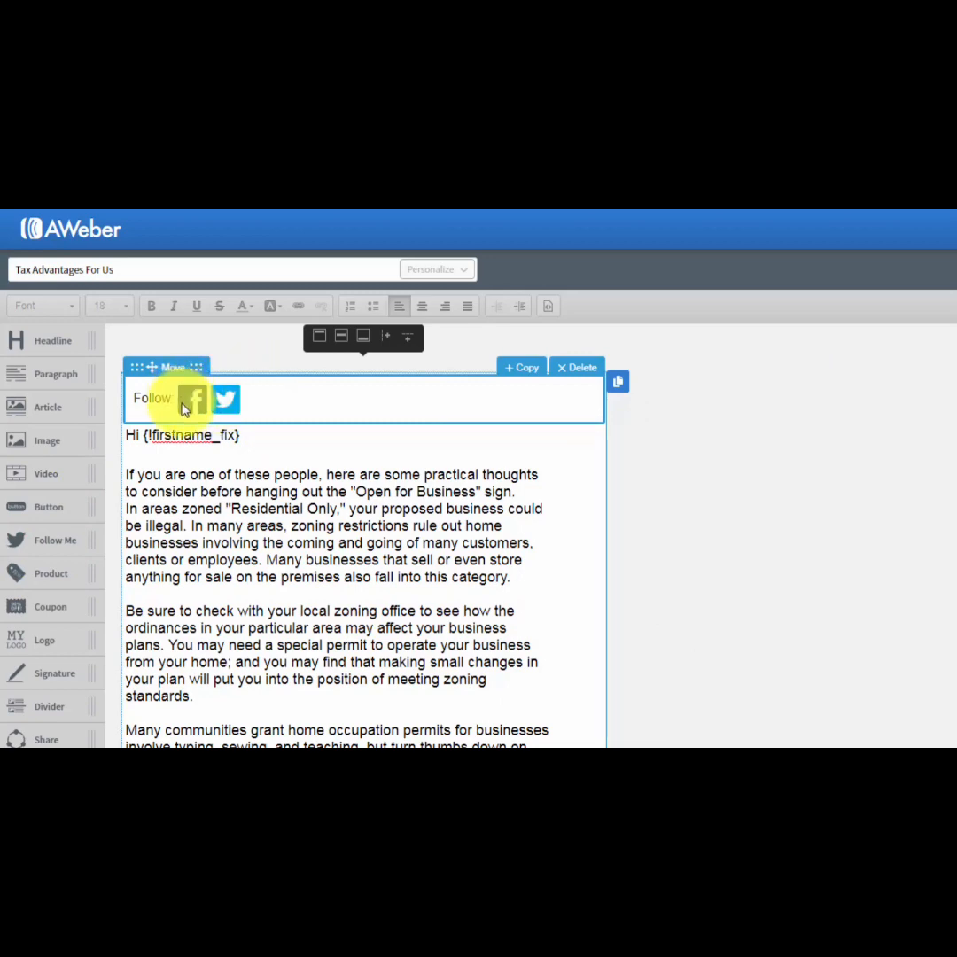
{"action": "left_click", "coordinate": [571, 376]}
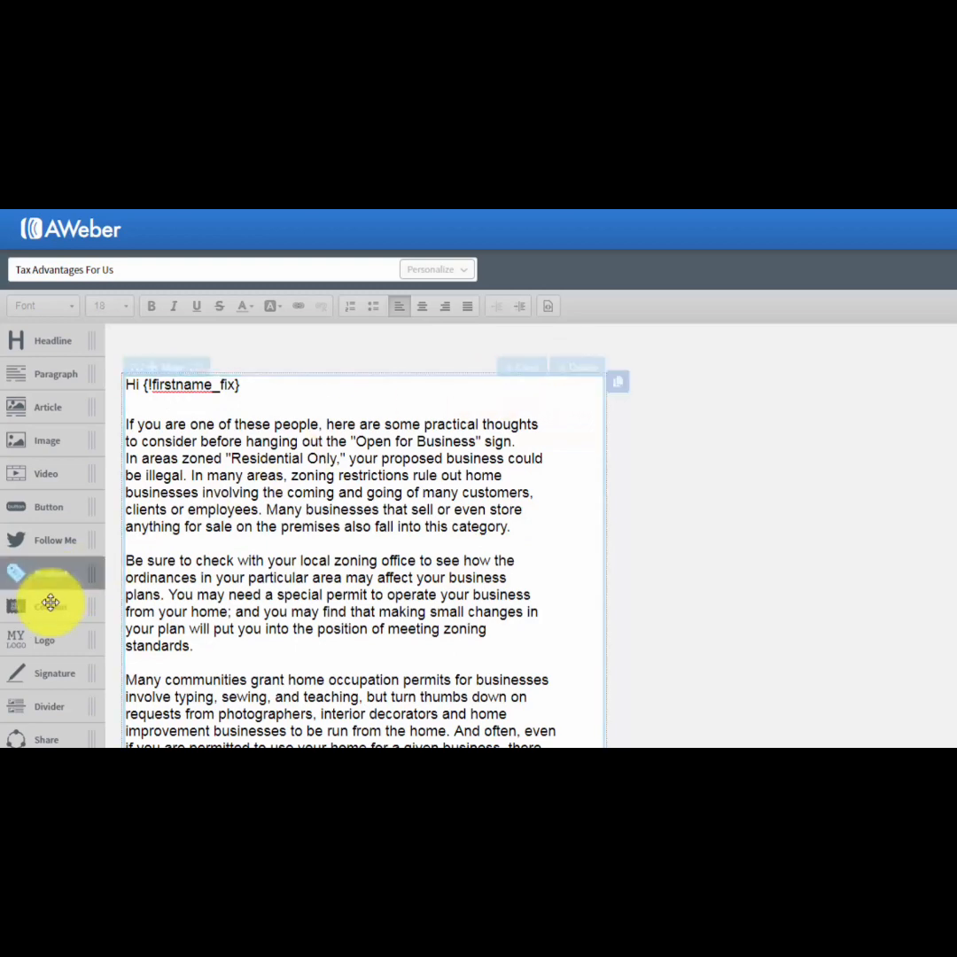
Try out a product block above the greeting, viewing its image and product settings, and delete it.
{"action": "left_click_drag", "start_coordinate": [49, 575], "coordinate": [70, 558]}
{"action": "left_click_drag", "start_coordinate": [204, 457], "coordinate": [226, 435]}
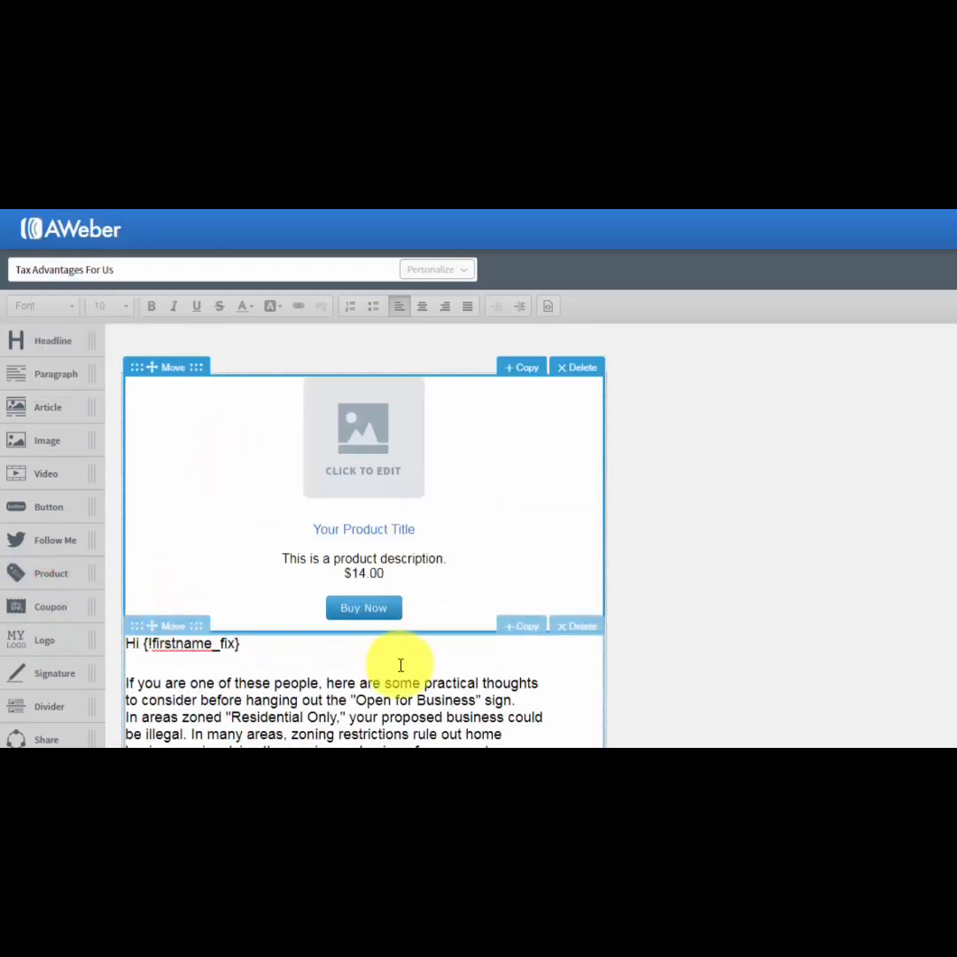
{"action": "left_click", "coordinate": [362, 464]}
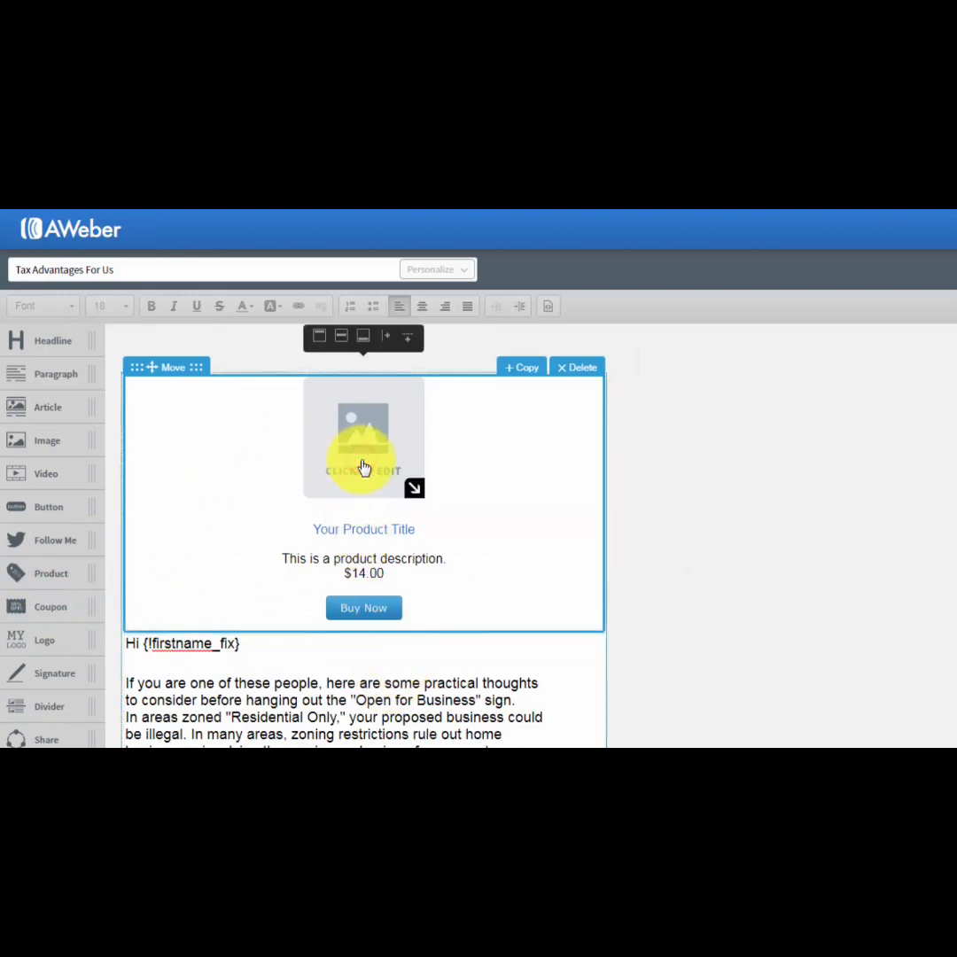
{"action": "left_click", "coordinate": [357, 464]}
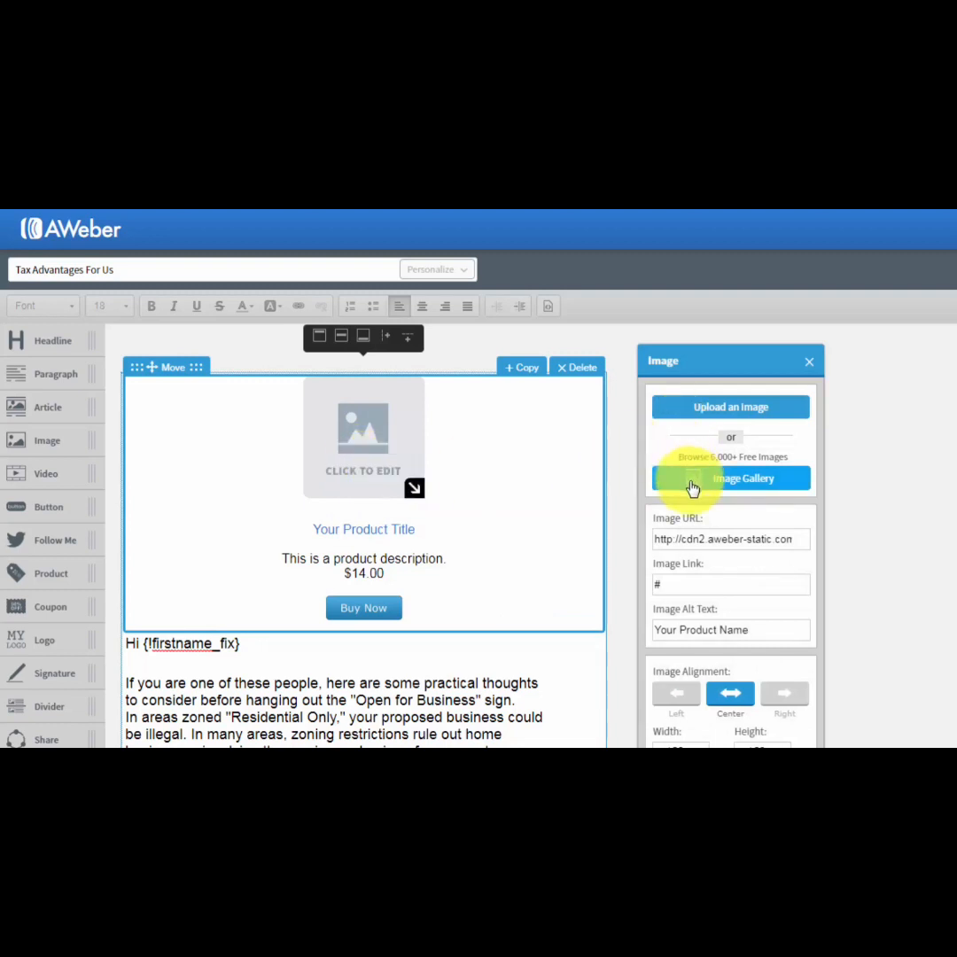
{"action": "left_click", "coordinate": [807, 363]}
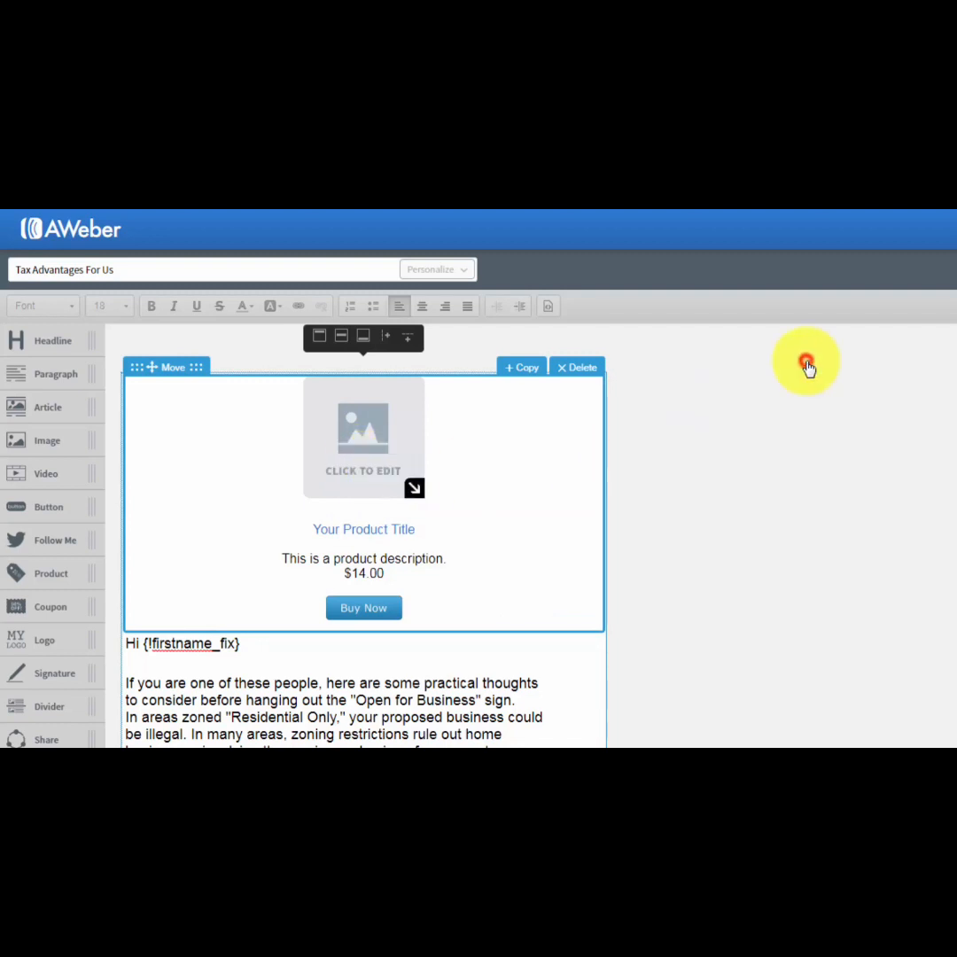
{"action": "left_click", "coordinate": [399, 530]}
{"action": "left_click", "coordinate": [373, 610]}
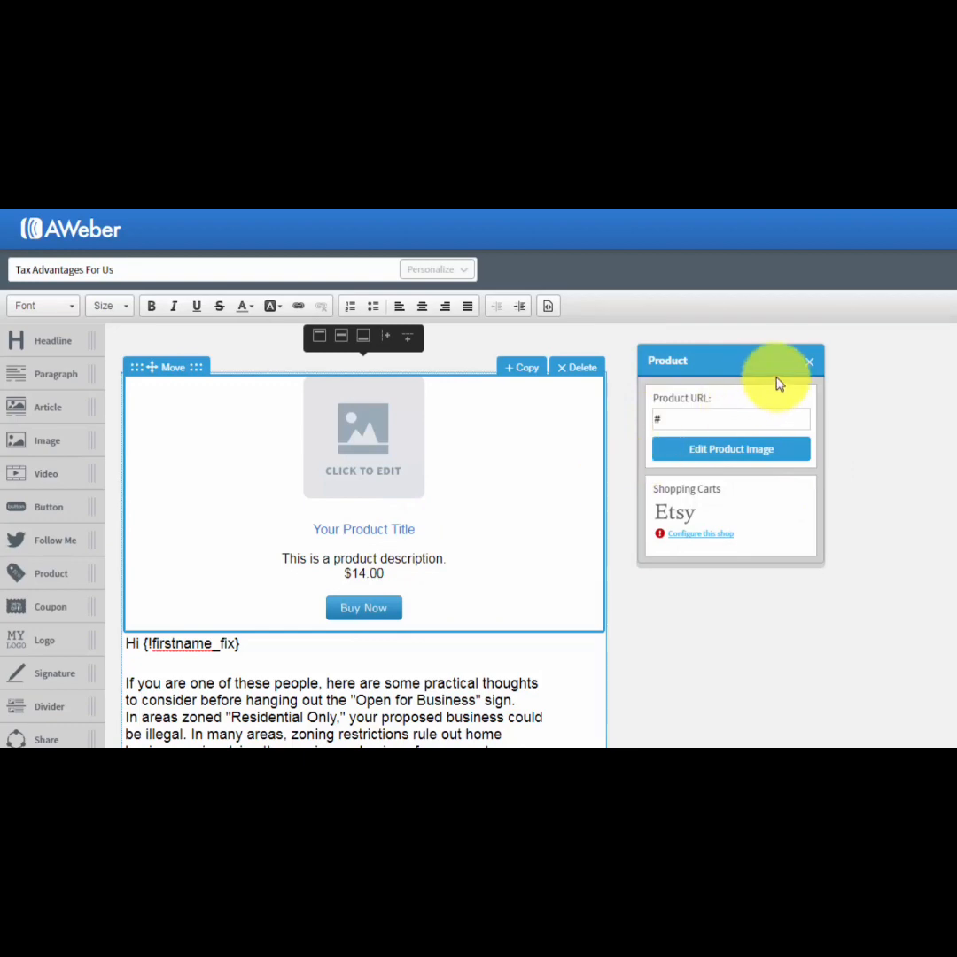
{"action": "left_click", "coordinate": [807, 363]}
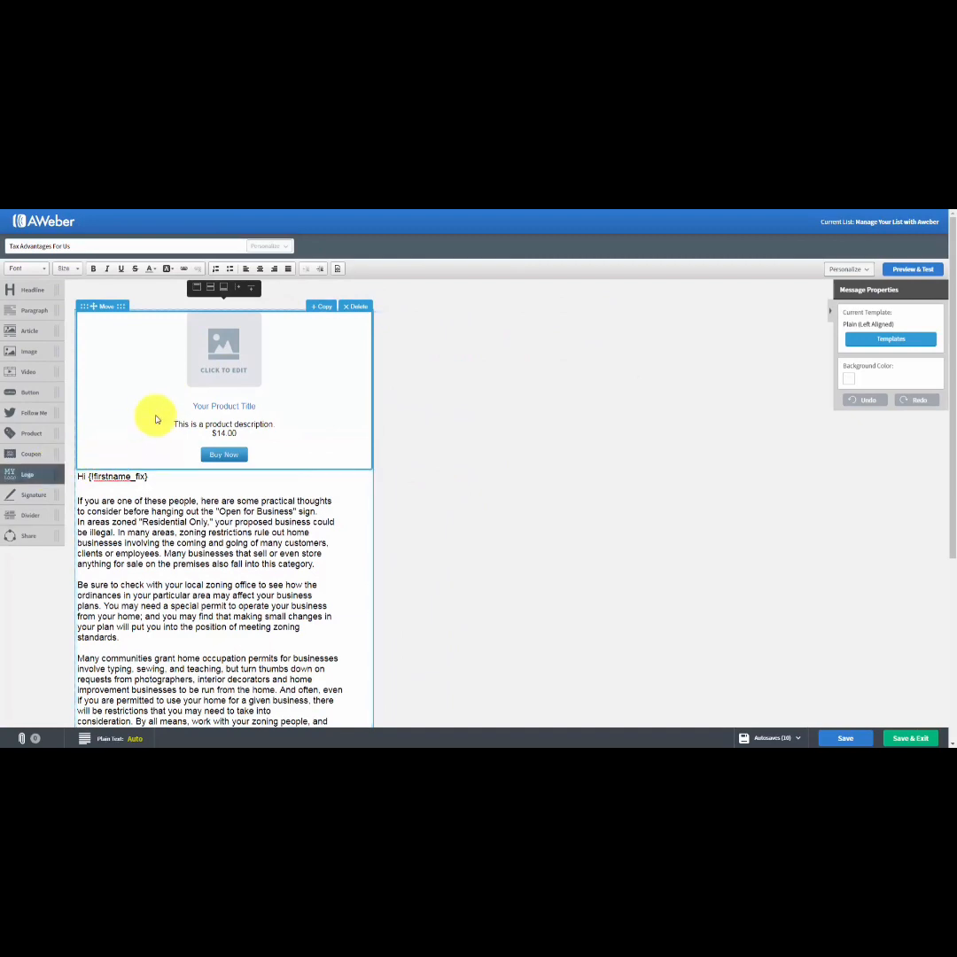
{"action": "left_click", "coordinate": [356, 307]}
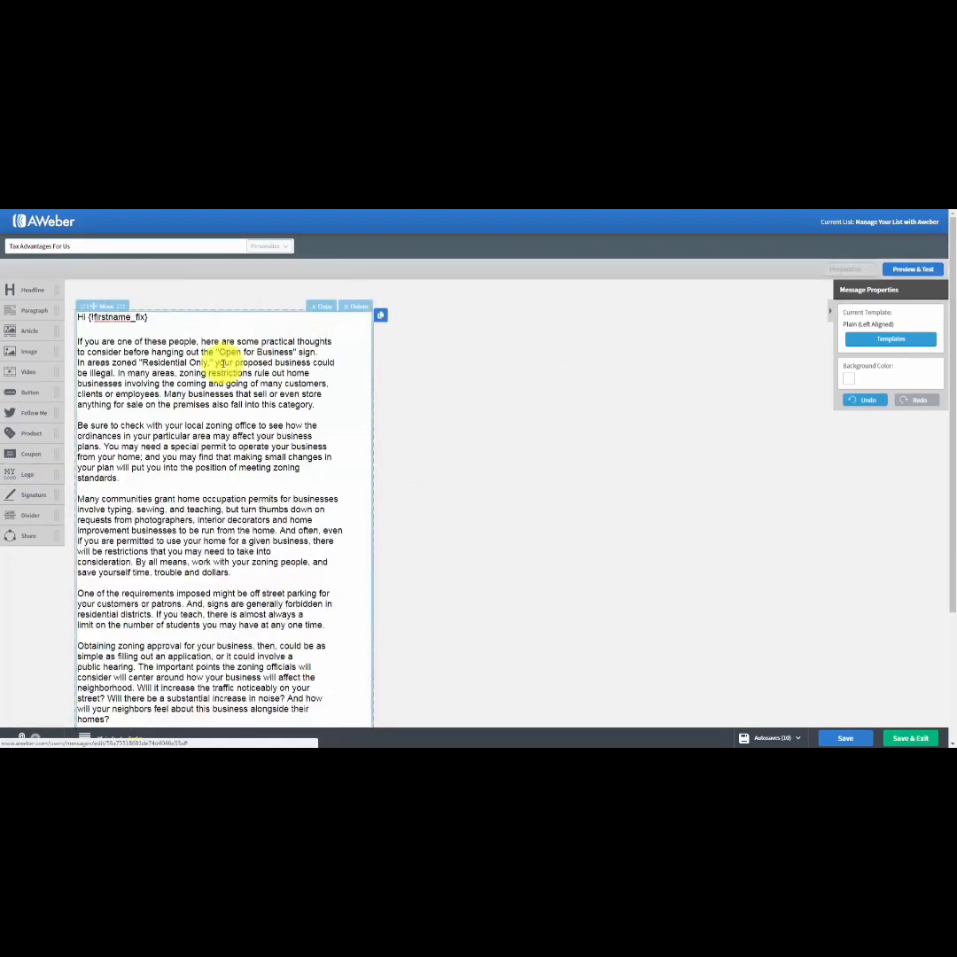
Try out a coupon block above the greeting, viewing its border settings, and delete it.
{"action": "left_click_drag", "start_coordinate": [24, 457], "coordinate": [204, 345]}
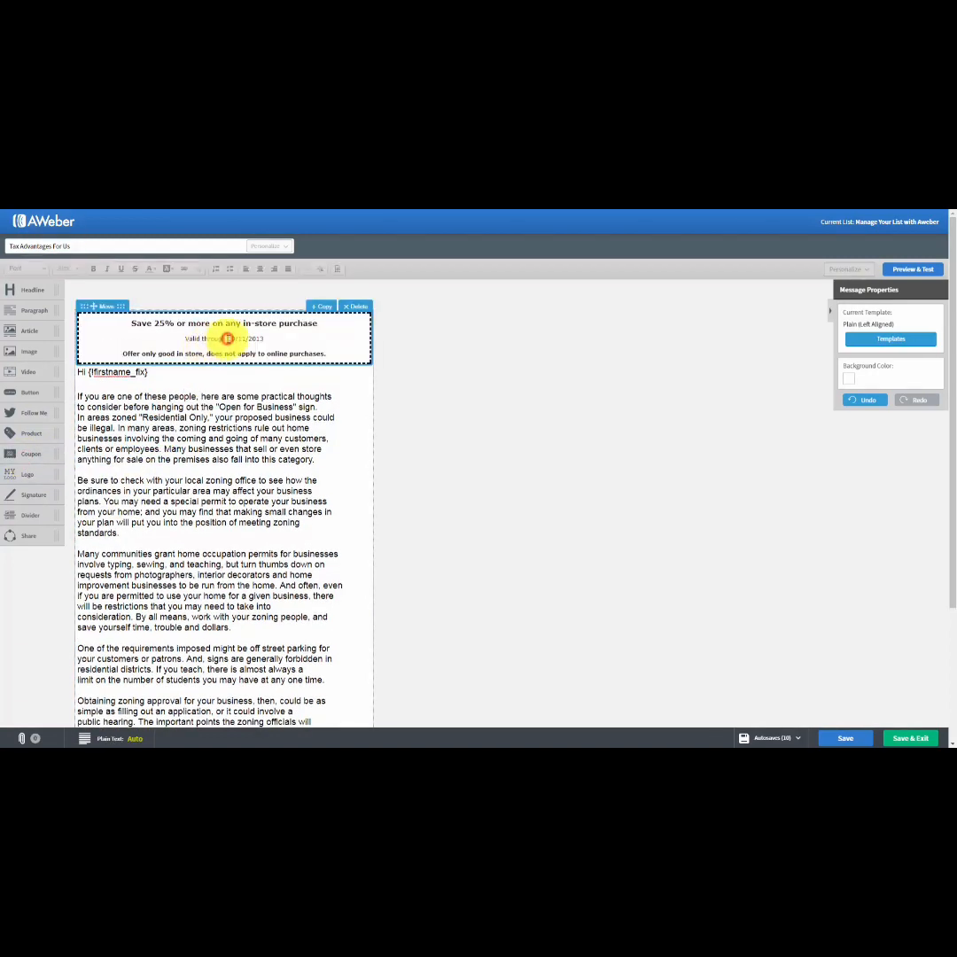
{"action": "left_click", "coordinate": [227, 338]}
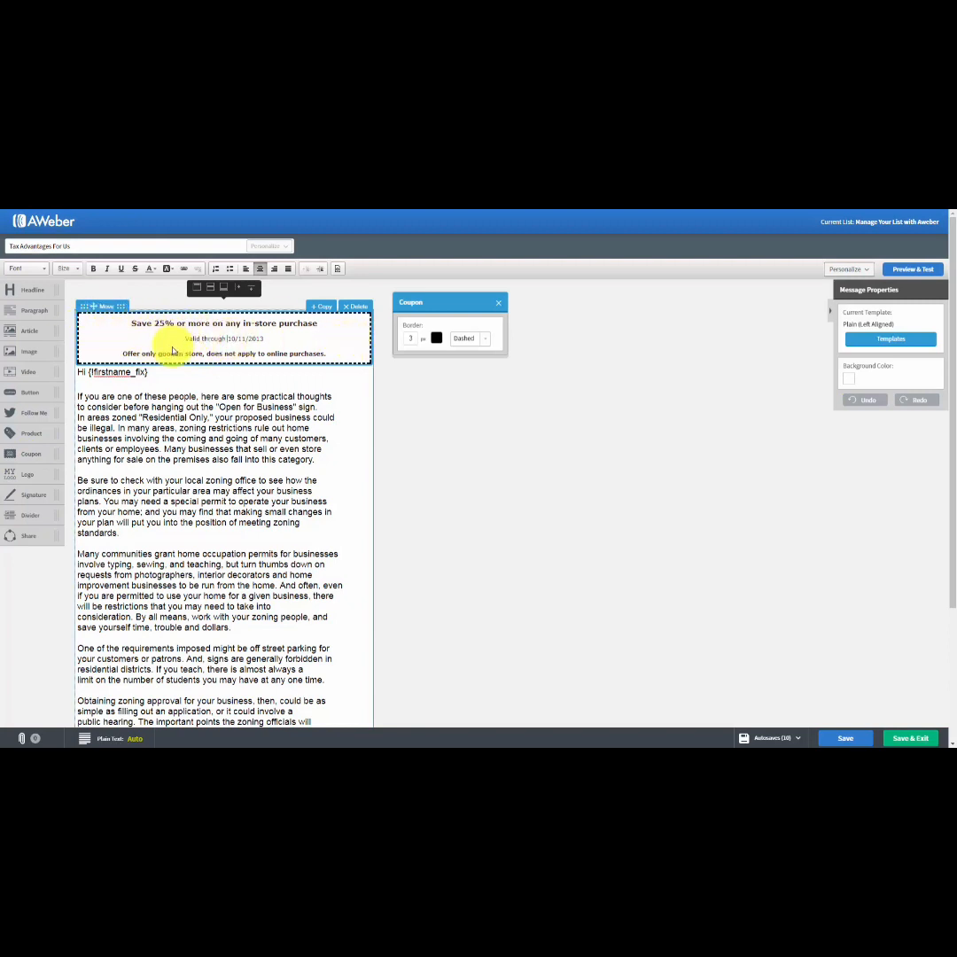
{"action": "left_click", "coordinate": [498, 303]}
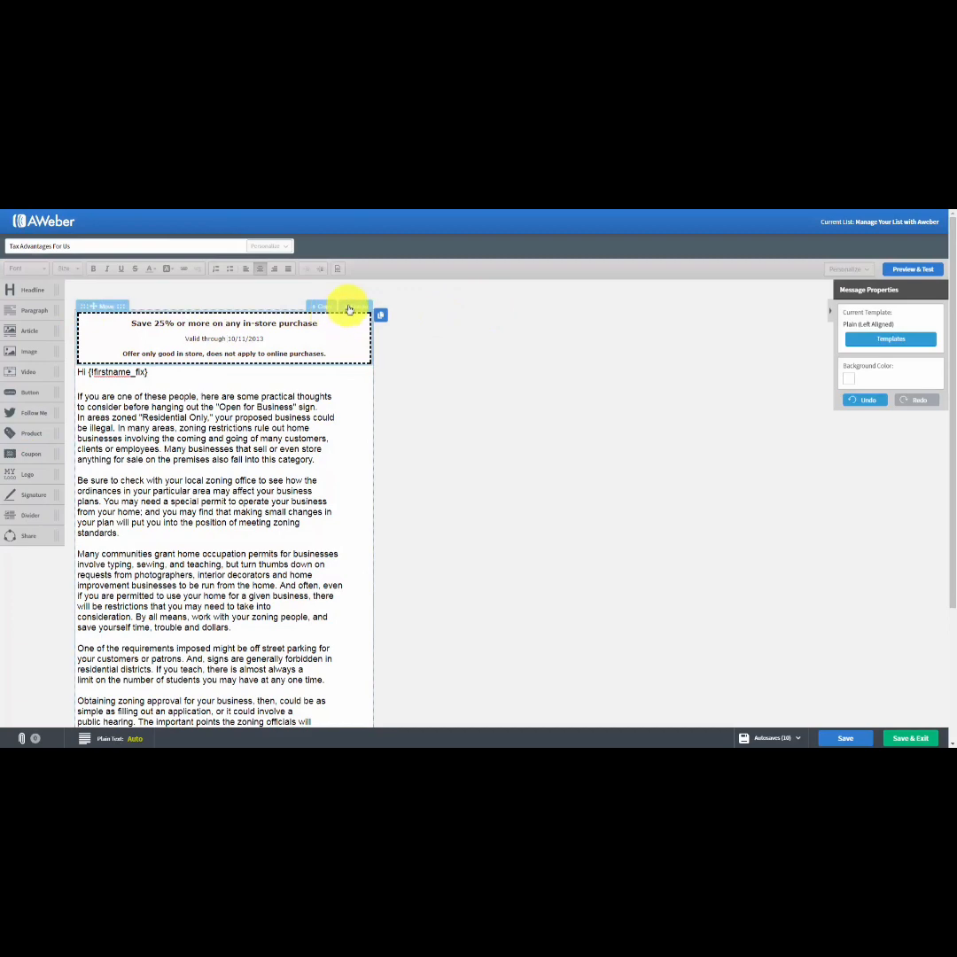
{"action": "left_click", "coordinate": [352, 308]}
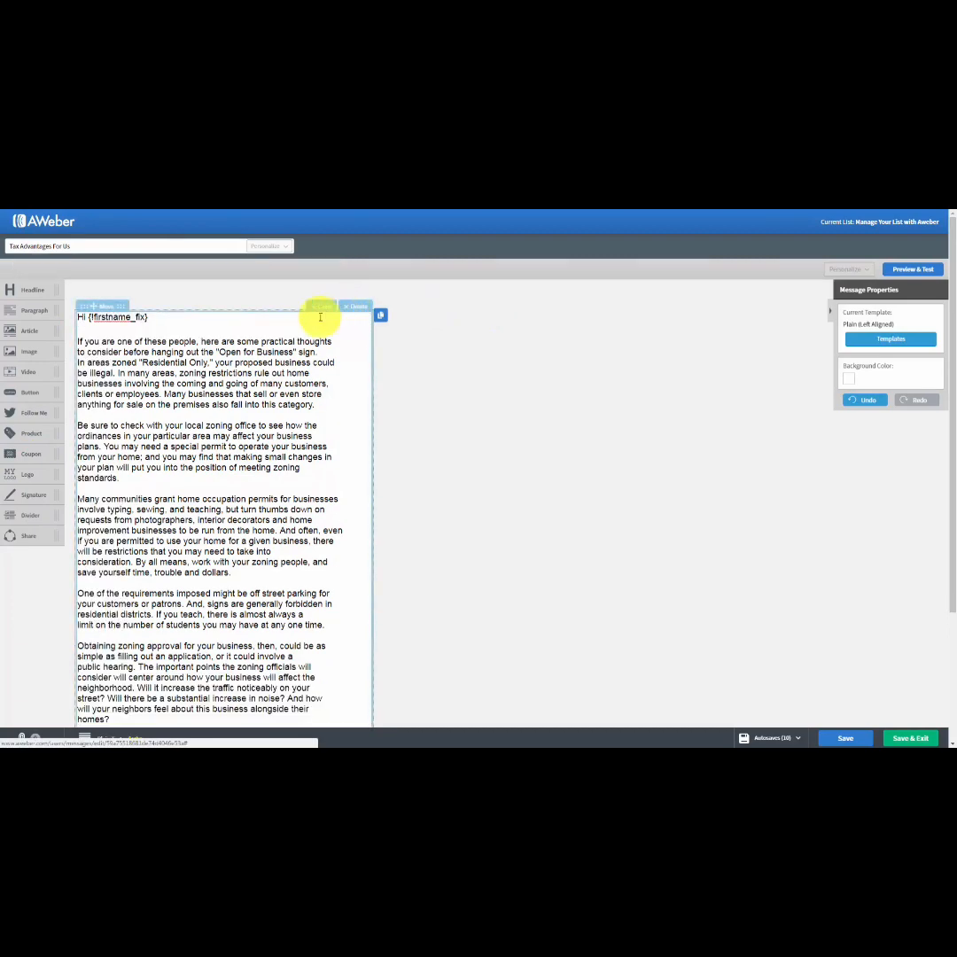
Try out a logo block above the greeting, shrinking the logo to about 258 by 181 px, and delete it.
{"action": "left_click_drag", "start_coordinate": [26, 478], "coordinate": [124, 363]}
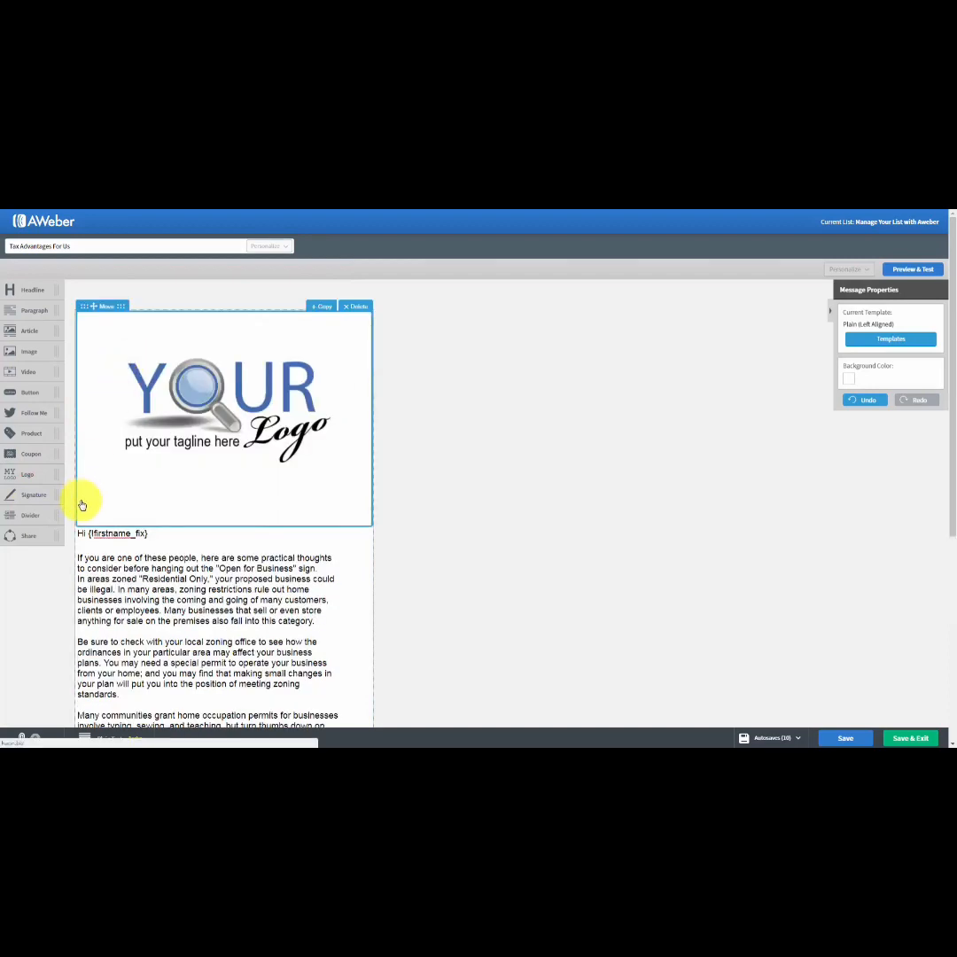
{"action": "left_click", "coordinate": [222, 412]}
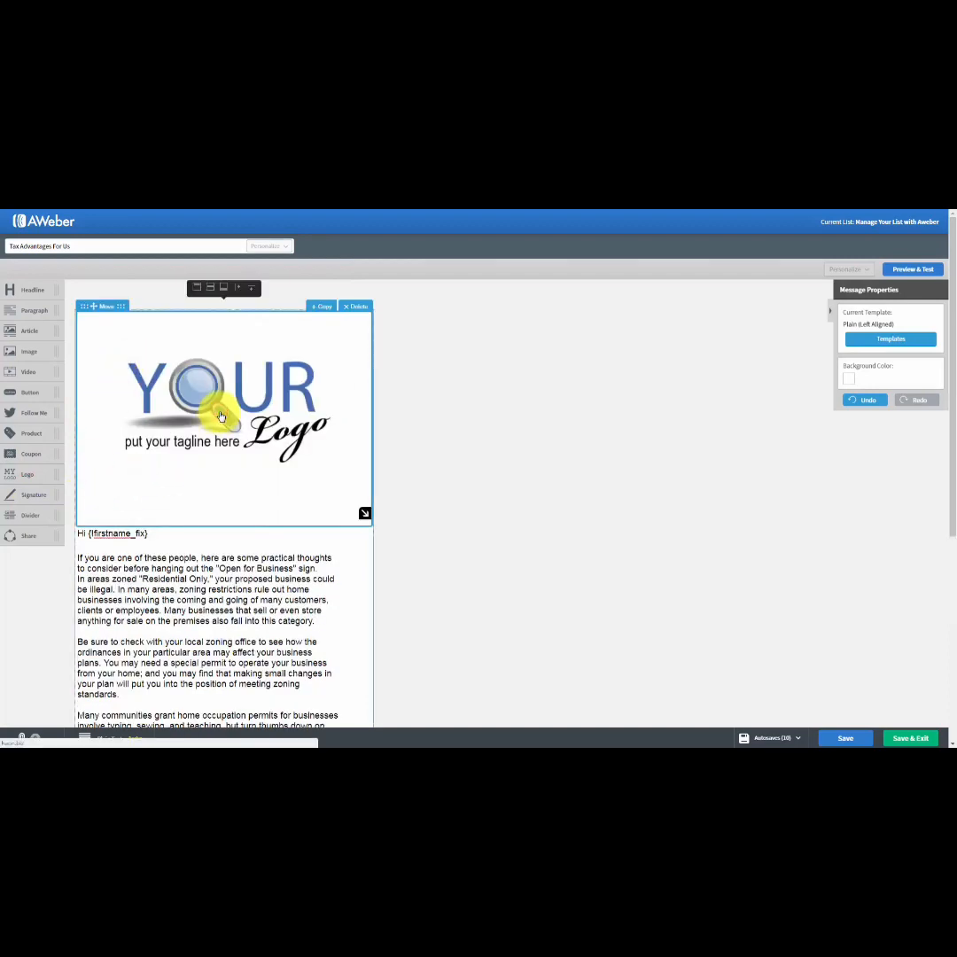
{"action": "left_click_drag", "start_coordinate": [368, 513], "coordinate": [234, 395]}
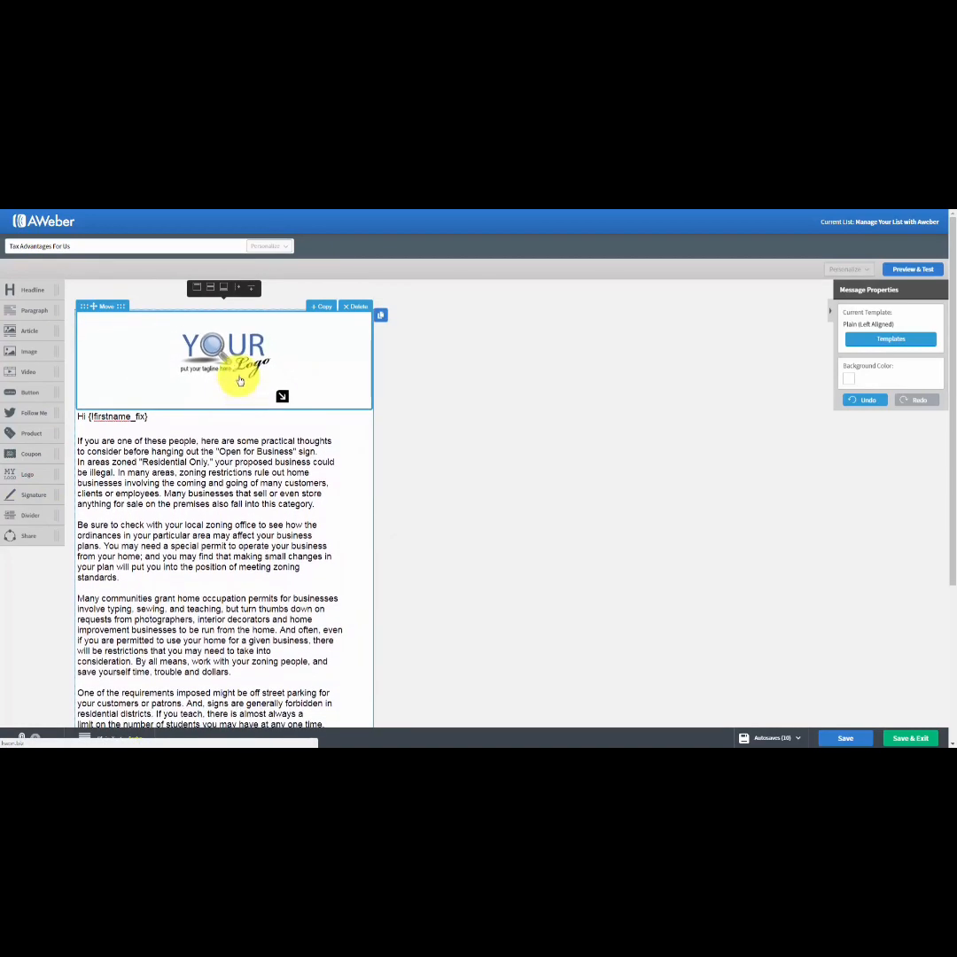
{"action": "left_click", "coordinate": [239, 378]}
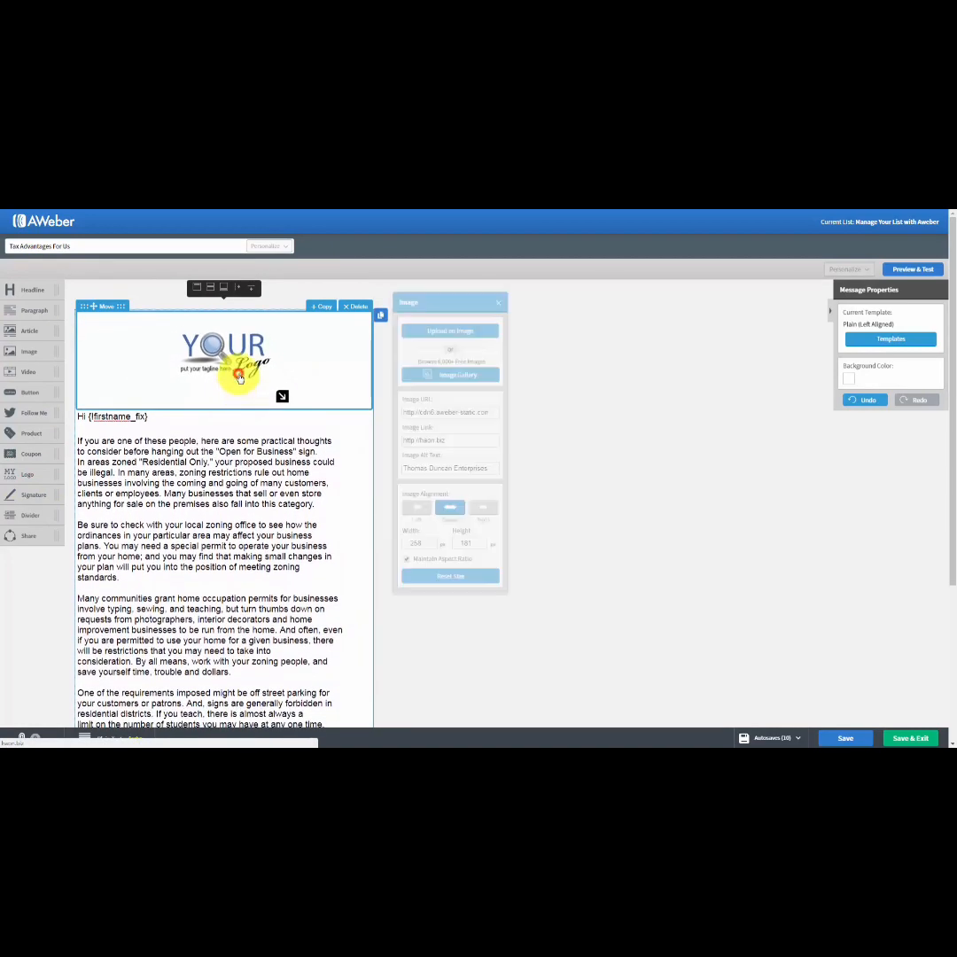
{"action": "left_click", "coordinate": [498, 304]}
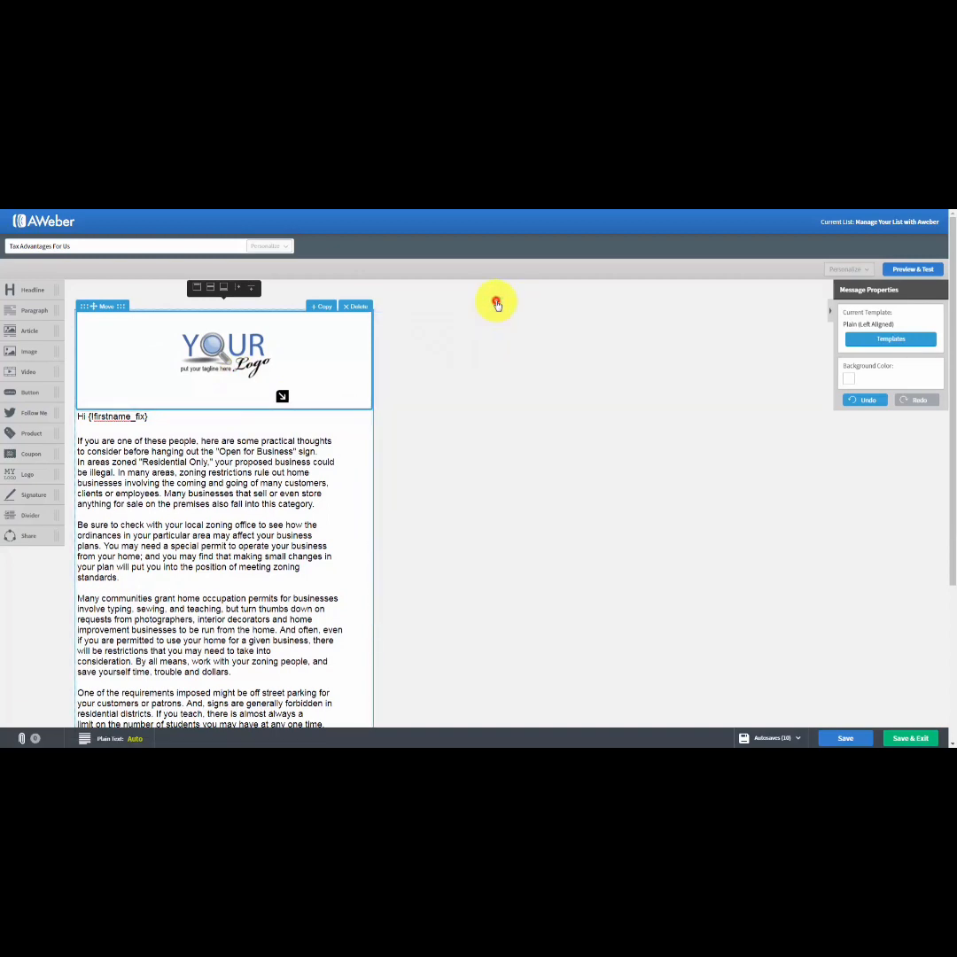
{"action": "left_click", "coordinate": [365, 307]}
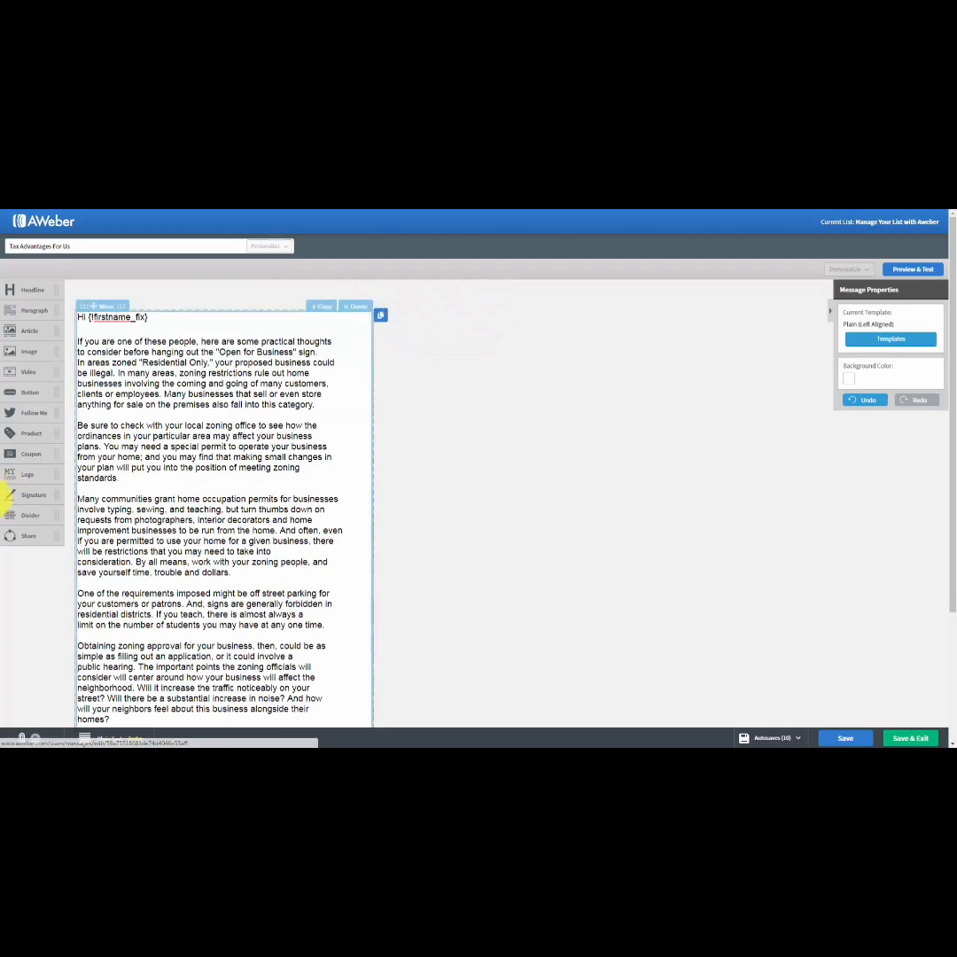
Try out a signature block below the last paragraph of the message and delete it.
{"action": "scroll", "coordinate": [194, 496], "scroll_direction": "down", "scroll_amount": 2}
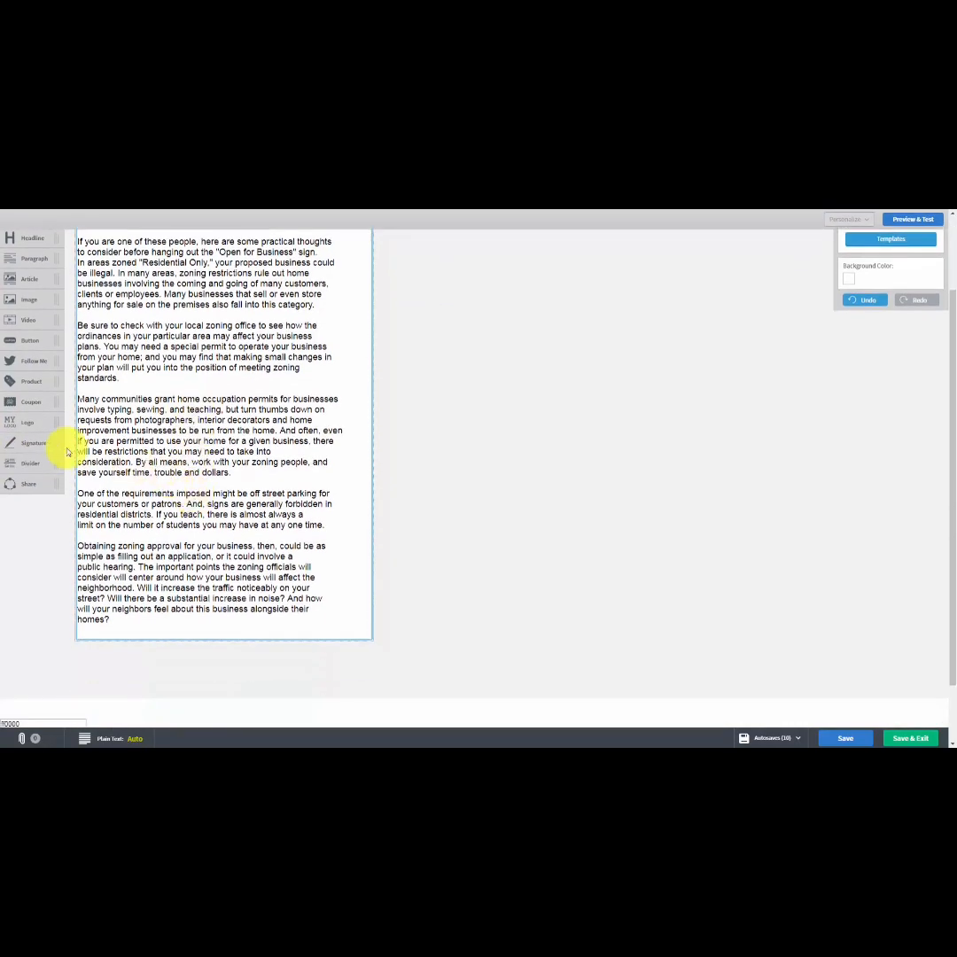
{"action": "mouse_move", "coordinate": [21, 440]}
{"action": "left_mouse_down"}
{"action": "mouse_move", "coordinate": [75, 497]}
{"action": "mouse_move", "coordinate": [133, 609]}
{"action": "left_mouse_up"}
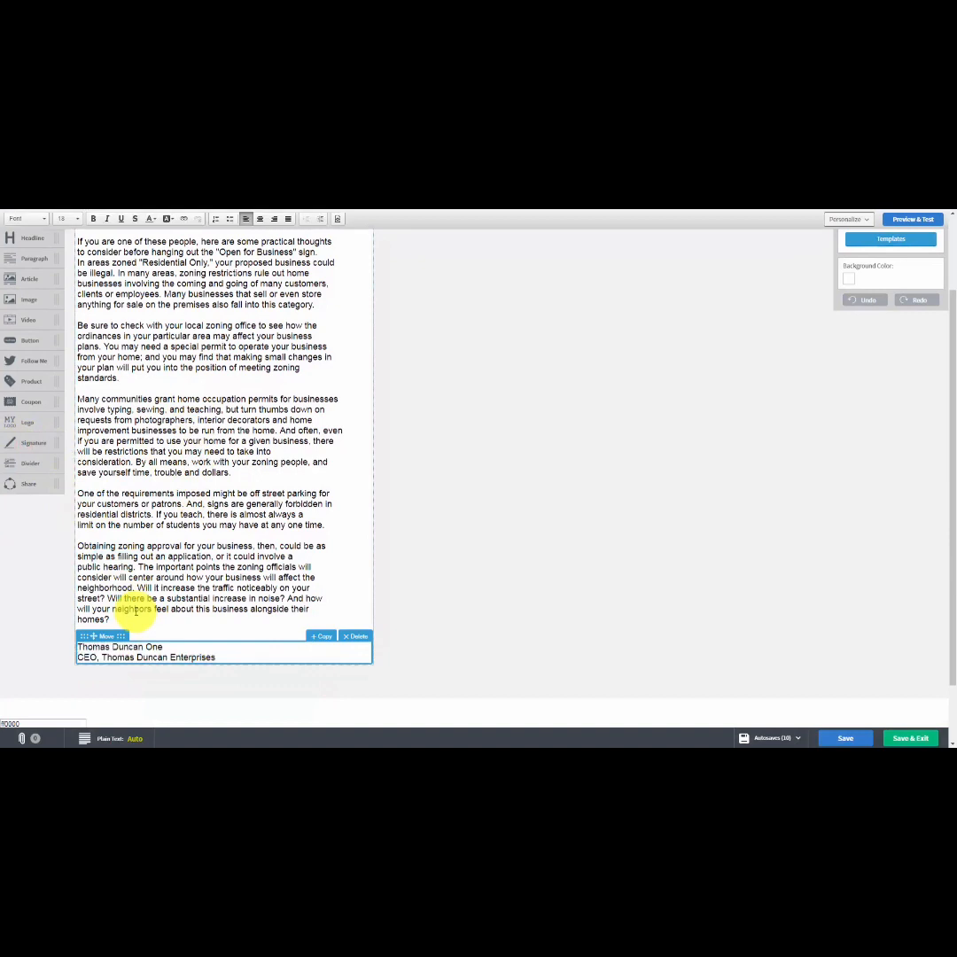
{"action": "left_click", "coordinate": [354, 635]}
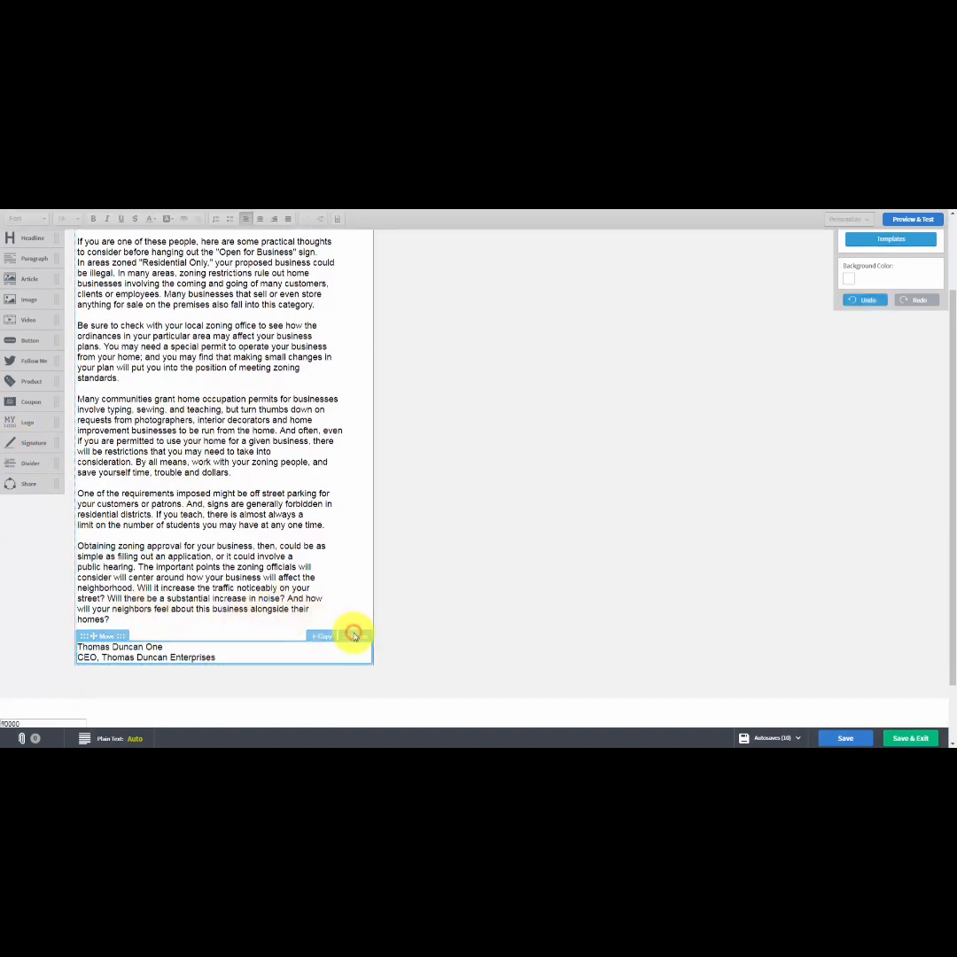
{"action": "left_click", "coordinate": [353, 637]}
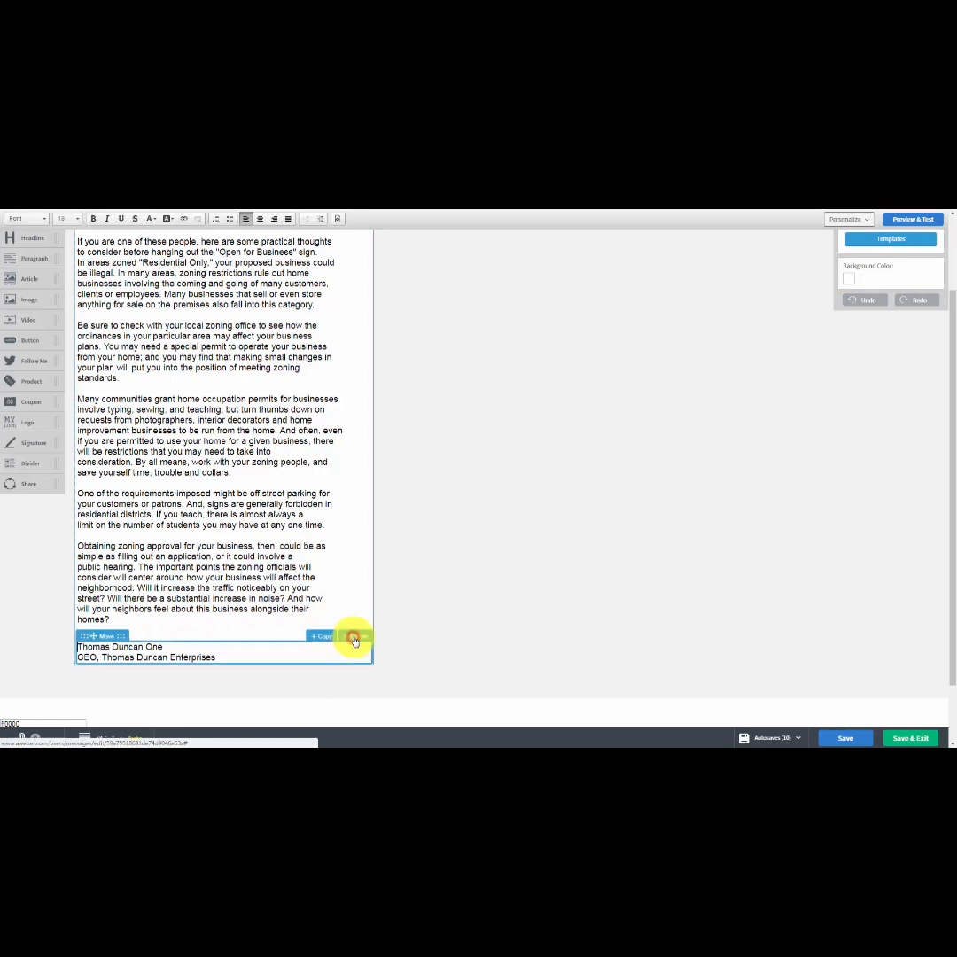
{"action": "left_click", "coordinate": [354, 638]}
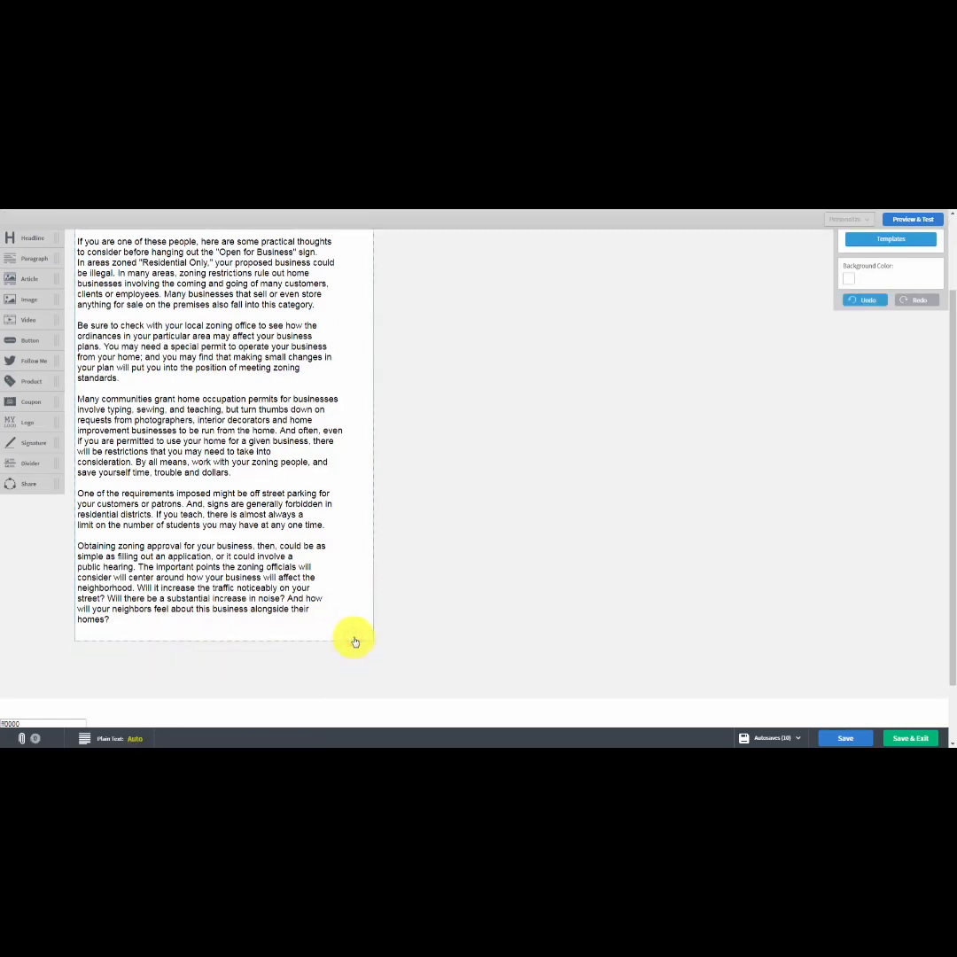
Try out a dashed divider below the last paragraph of the message and delete it.
{"action": "left_click_drag", "start_coordinate": [24, 462], "coordinate": [102, 549]}
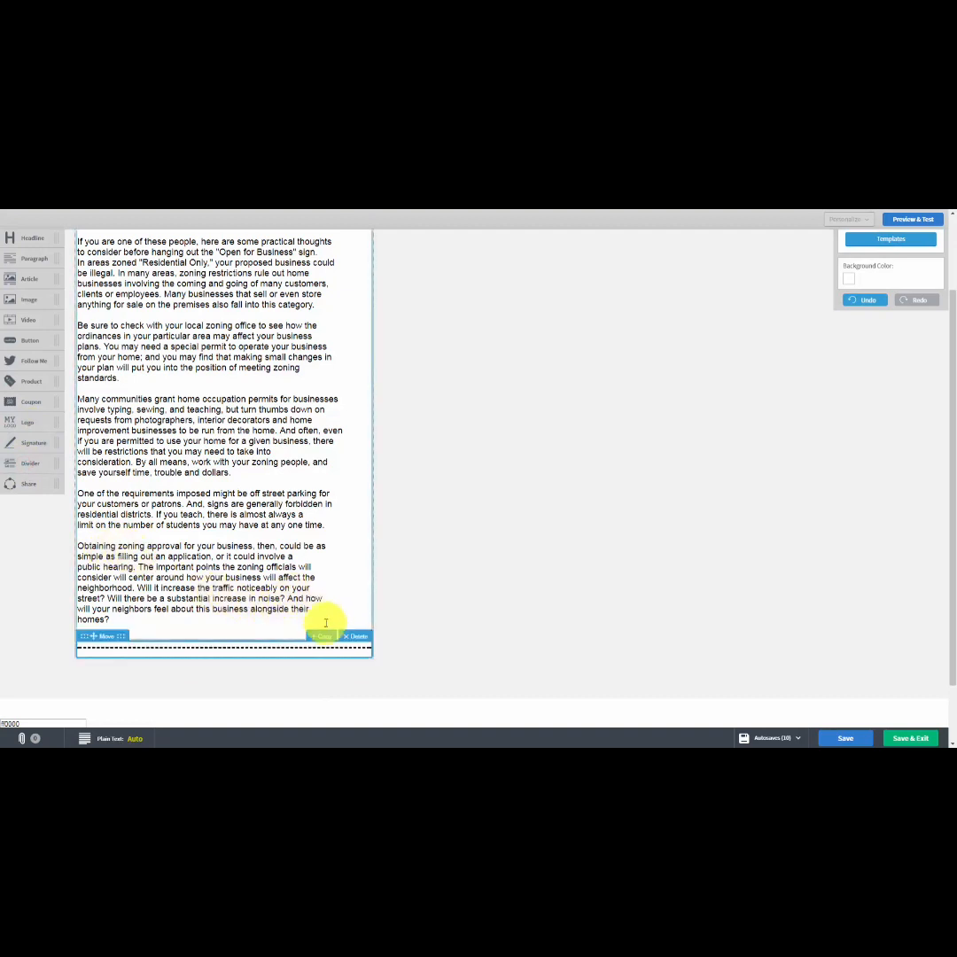
{"action": "left_click", "coordinate": [350, 635]}
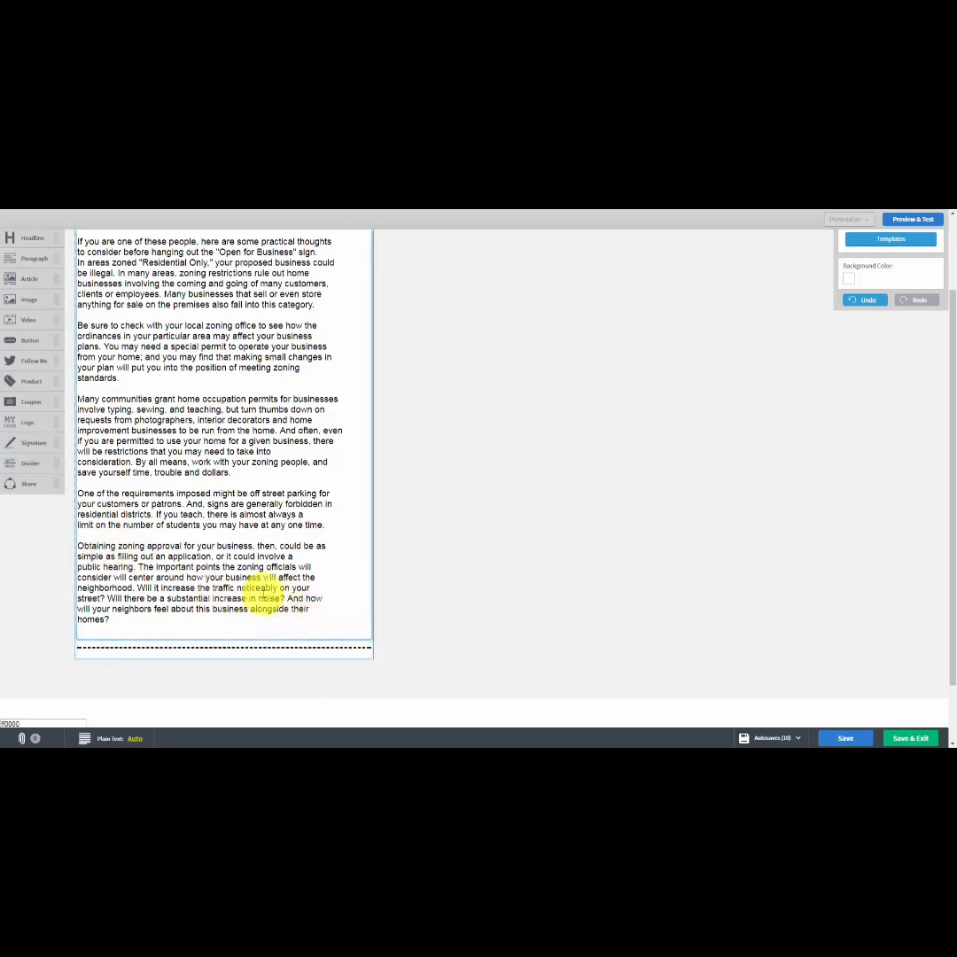
{"action": "scroll", "coordinate": [228, 578], "scroll_direction": "up", "scroll_amount": 1}
{"action": "scroll", "coordinate": [227, 578], "scroll_direction": "down", "scroll_amount": 1}
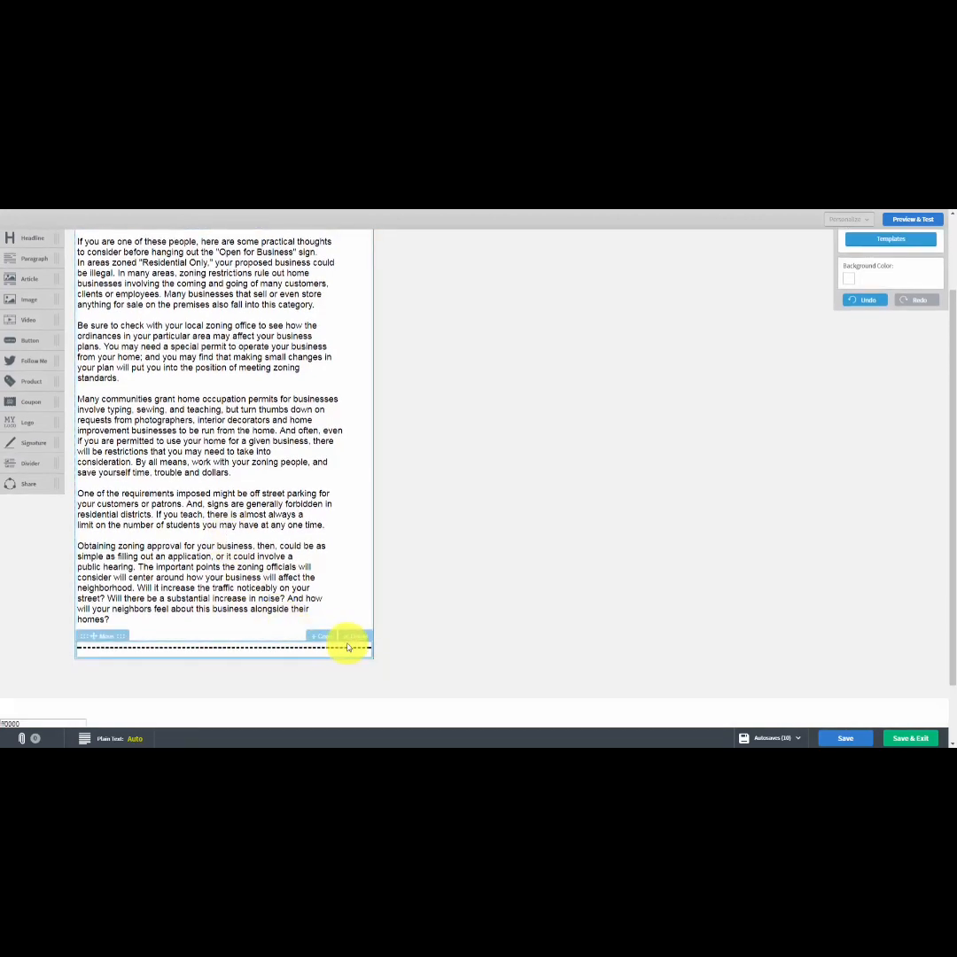
{"action": "left_click", "coordinate": [354, 640]}
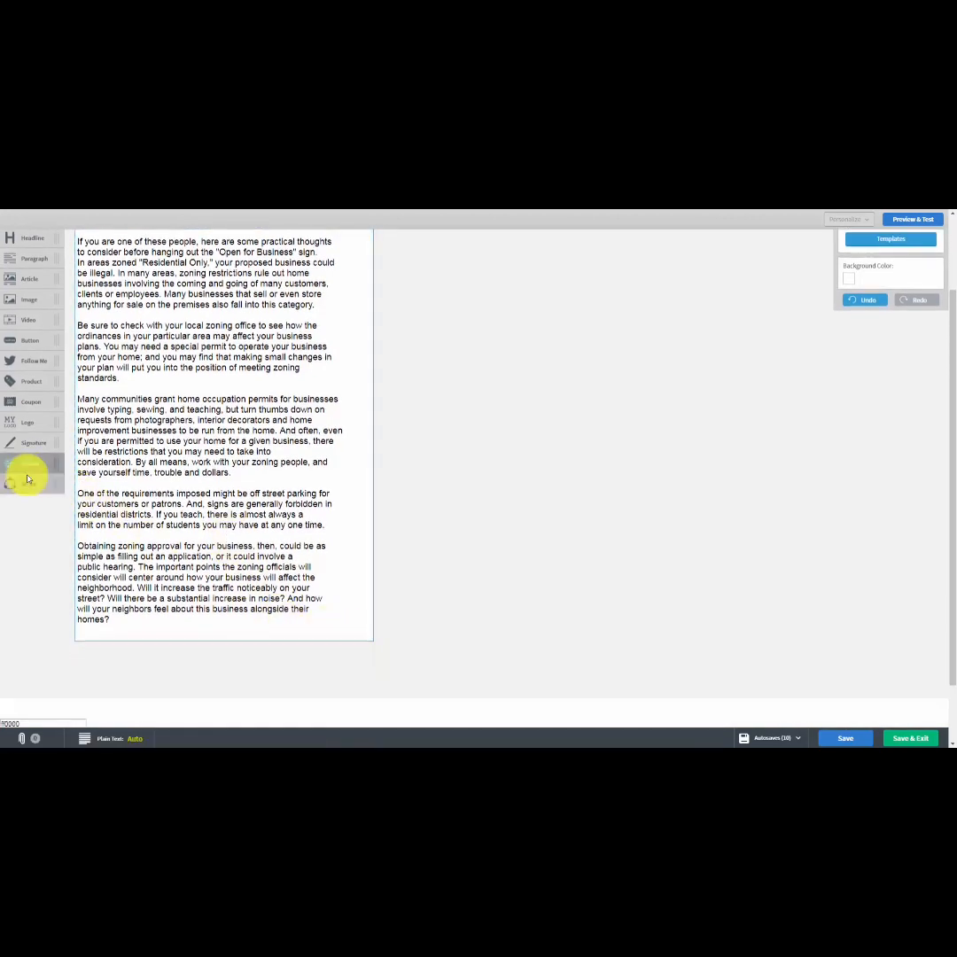
Insert a Share block with the social media icons below the last paragraph of the message.
{"action": "left_click_drag", "start_coordinate": [22, 482], "coordinate": [175, 666]}
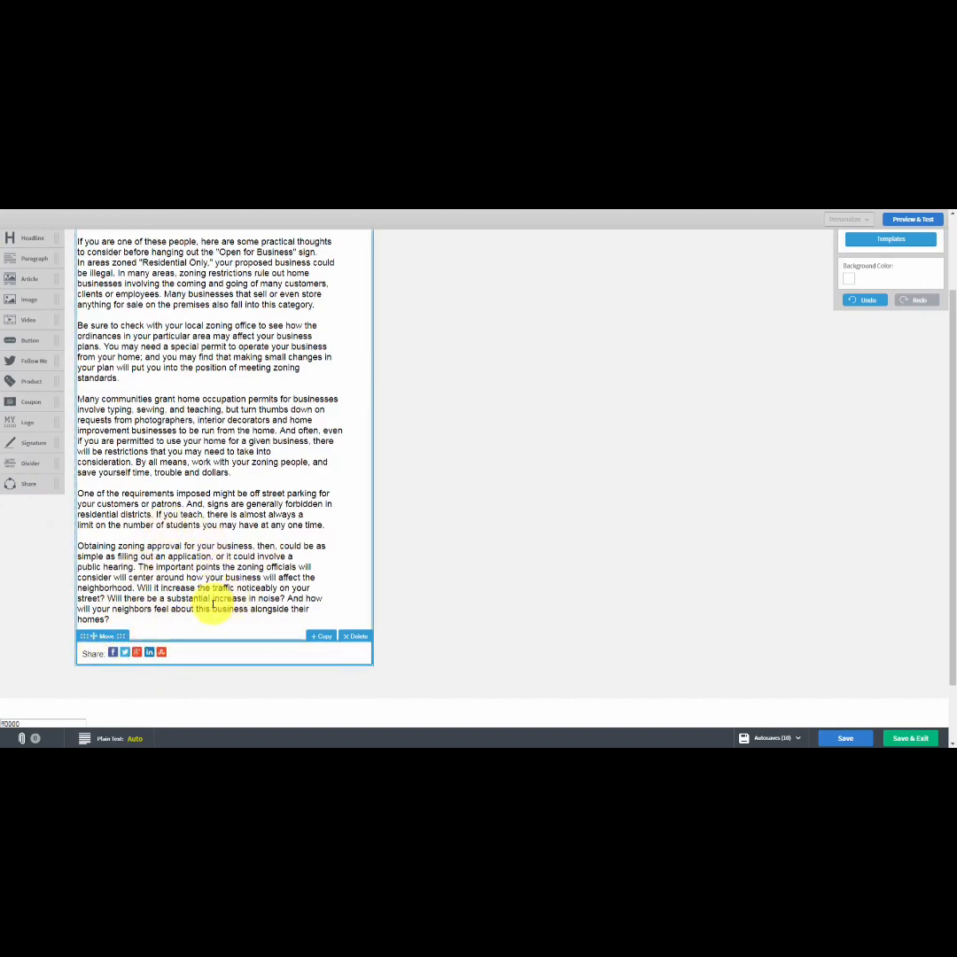
{"action": "scroll", "coordinate": [342, 468], "scroll_direction": "up", "scroll_amount": 2}
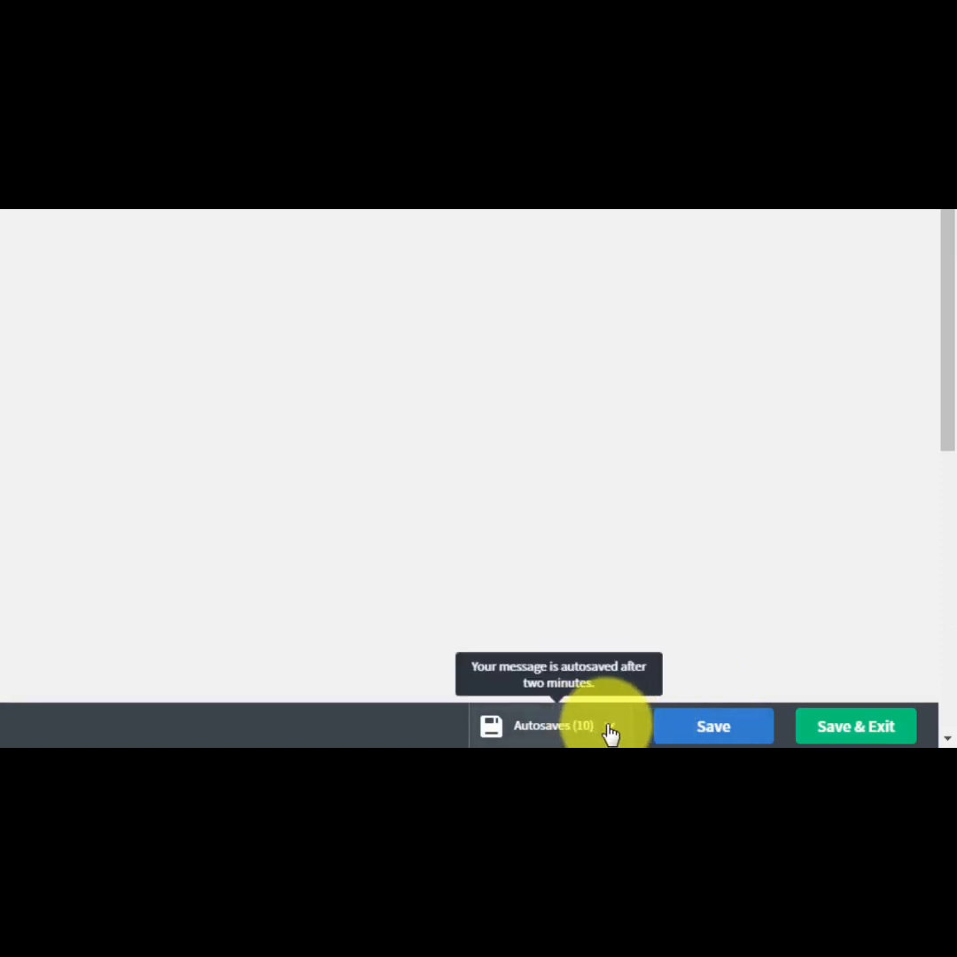
View the list of autosaved versions of the message.
{"action": "left_click", "coordinate": [608, 732]}
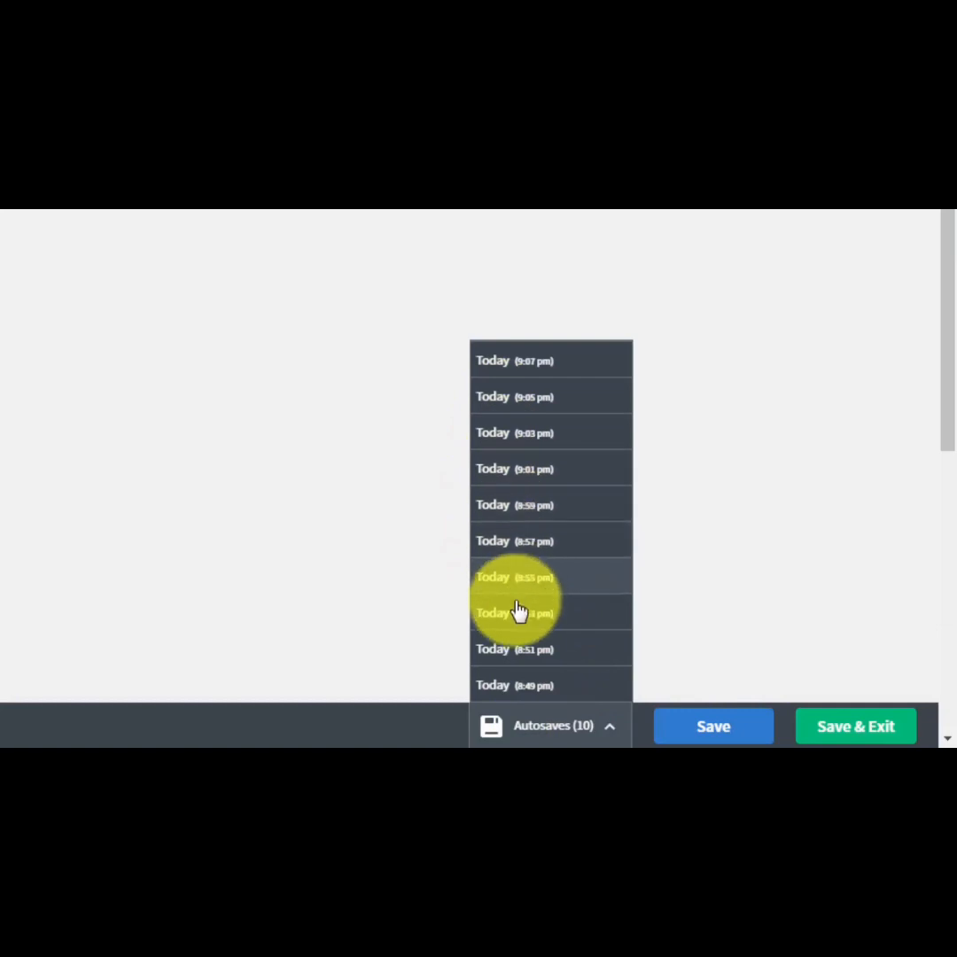
{"action": "left_click", "coordinate": [758, 574]}
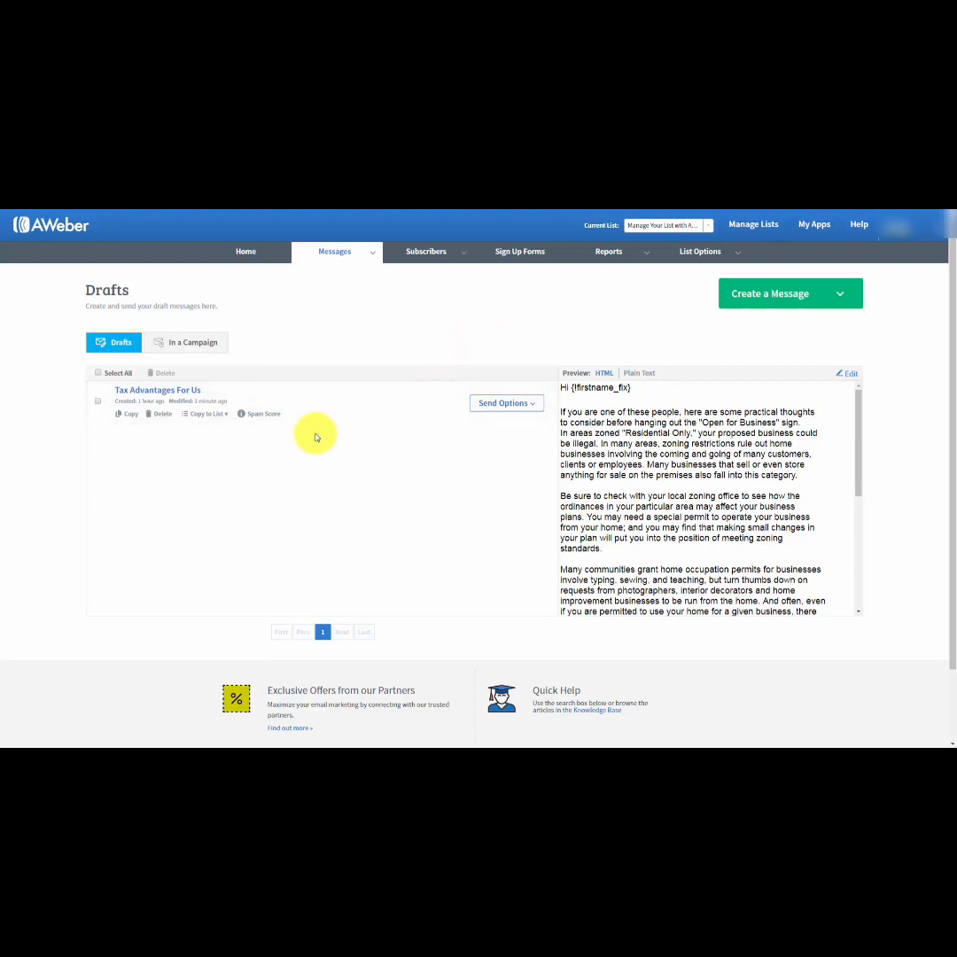
Add the draft "Tax Advantages For Us" to the follow up series as the welcome message.
{"action": "left_click", "coordinate": [532, 405]}
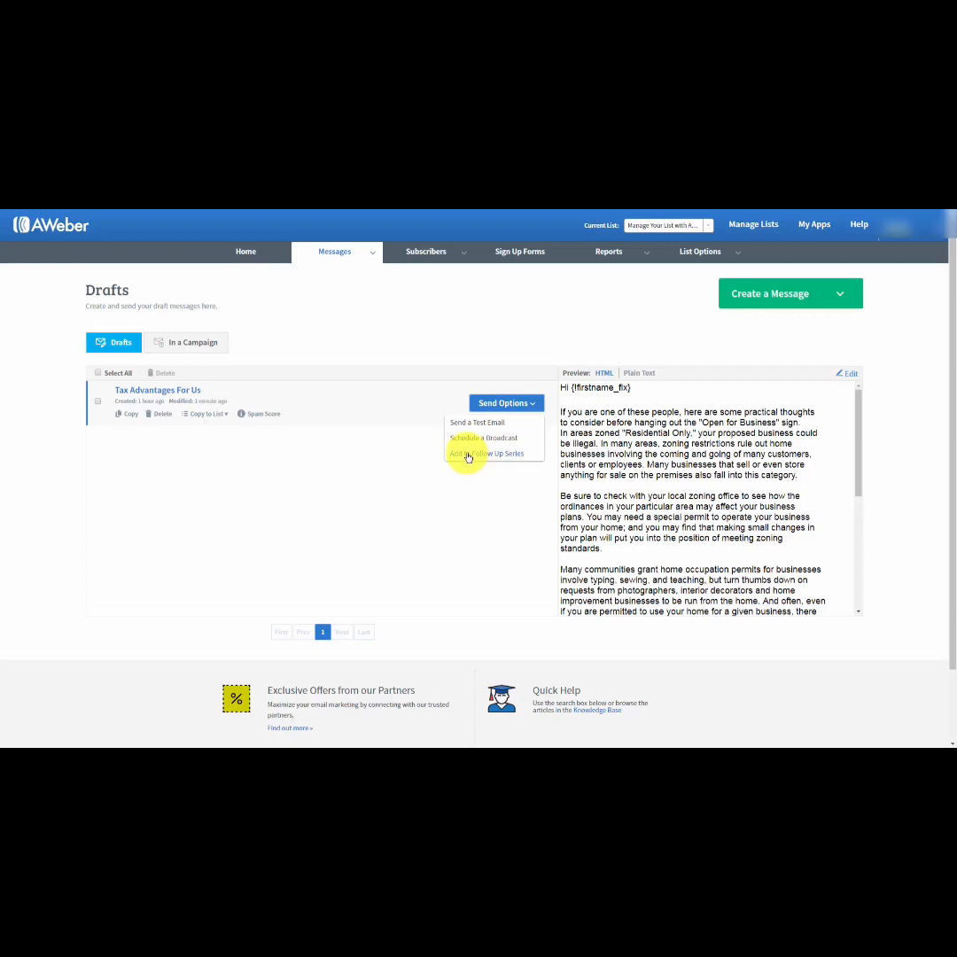
{"action": "left_click", "coordinate": [467, 455]}
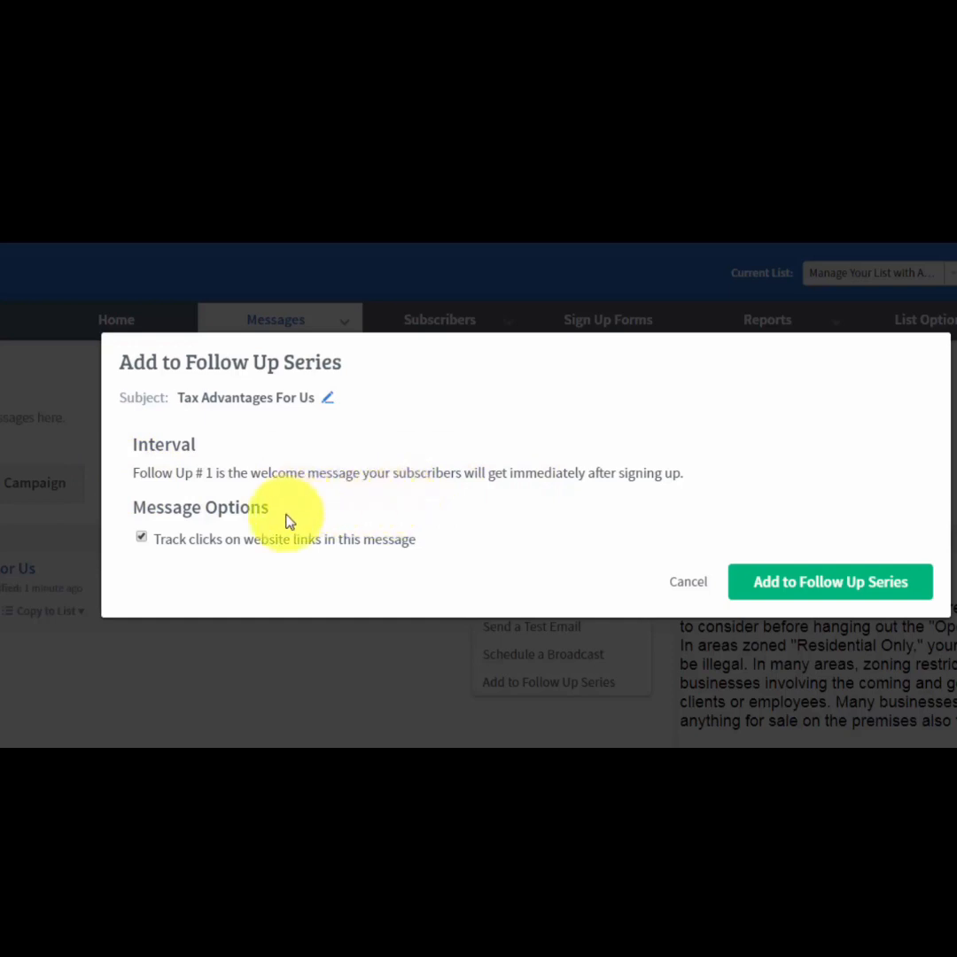
{"action": "left_click", "coordinate": [760, 587]}
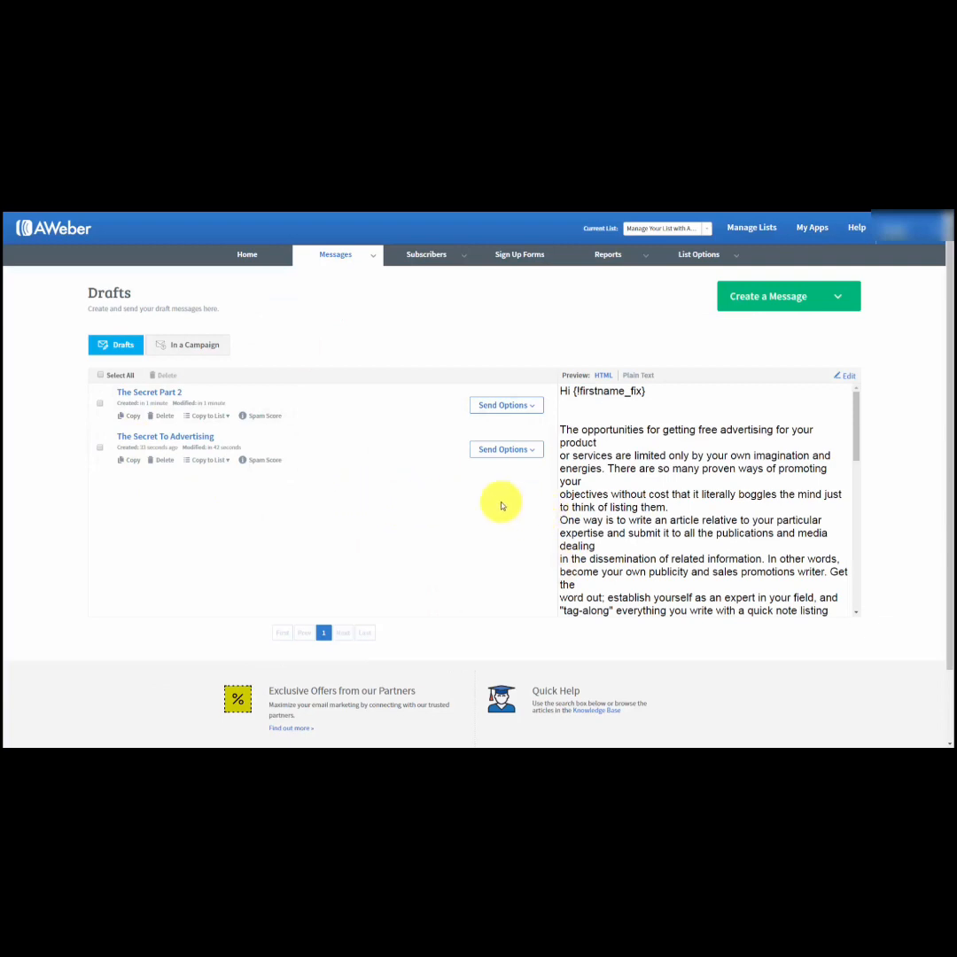
Start adding the draft "The Secret To Advertising" to the follow up series, with an interval of 1 day after the previous message.
{"action": "left_click", "coordinate": [530, 451]}
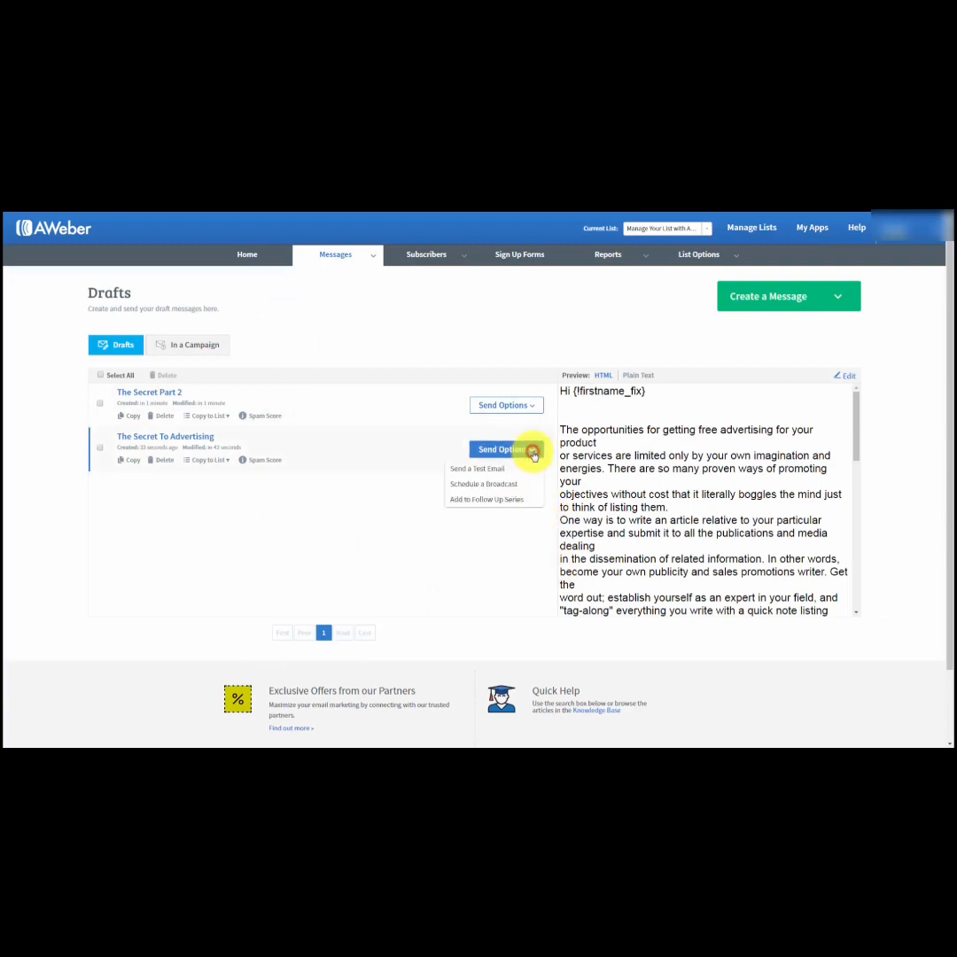
{"action": "left_click", "coordinate": [486, 500]}
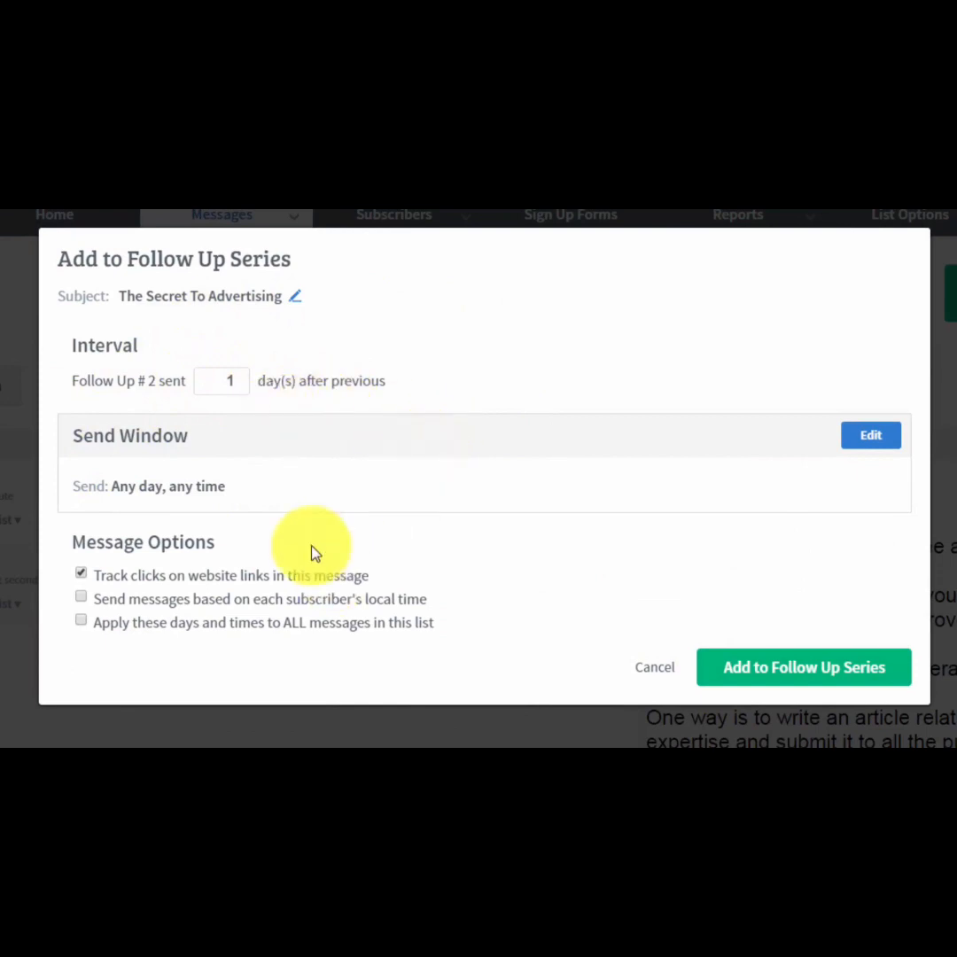
{"action": "double_click", "coordinate": [227, 380]}
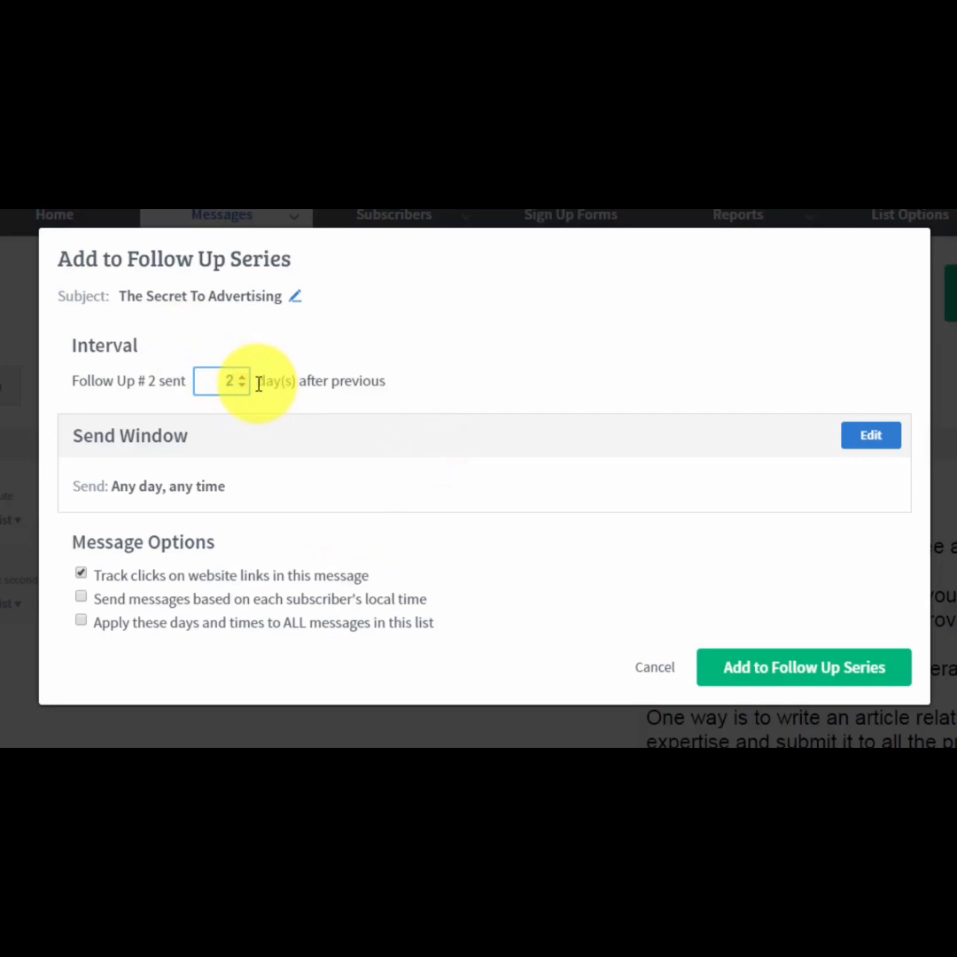
{"action": "type", "text": "2"}
{"action": "key", "text": "BackSpace"}
{"action": "type", "text": "3"}
{"action": "key", "text": "BackSpace"}
{"action": "type", "text": "1"}
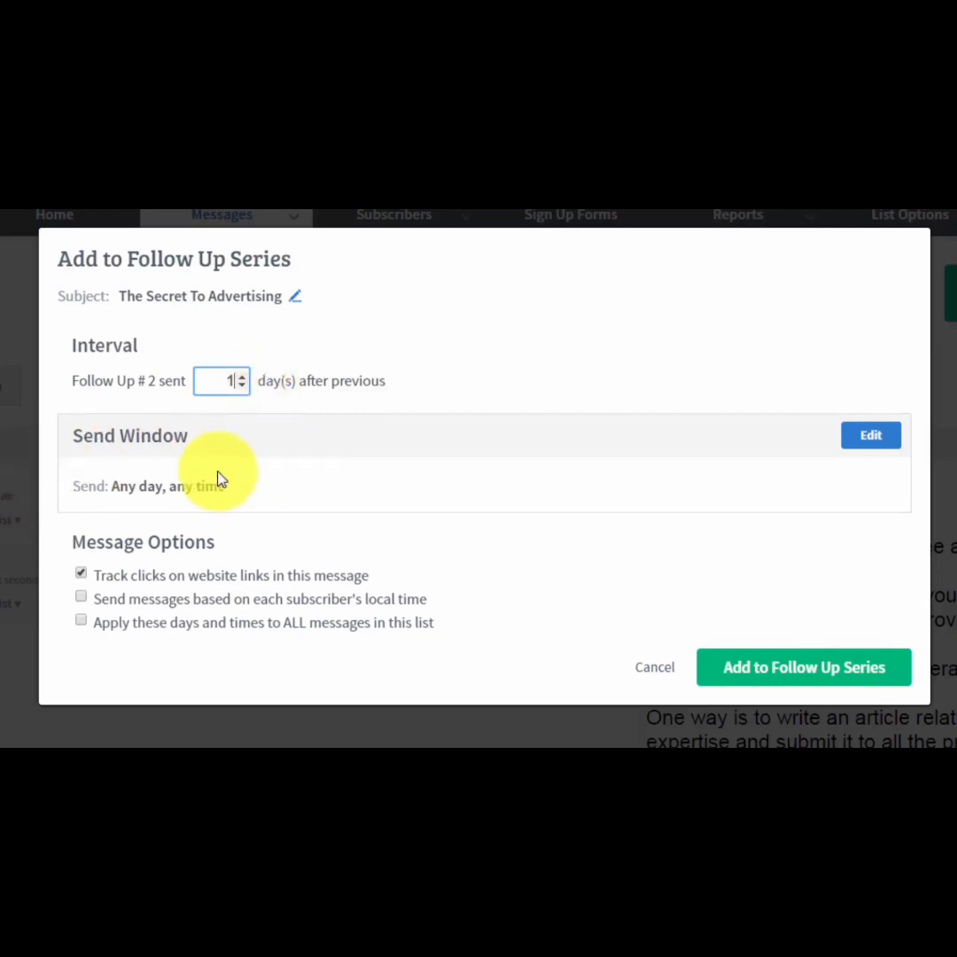
Add the message to the series with a send window of any day starting at 9am, based on each subscriber's local time.
{"action": "left_click", "coordinate": [859, 444]}
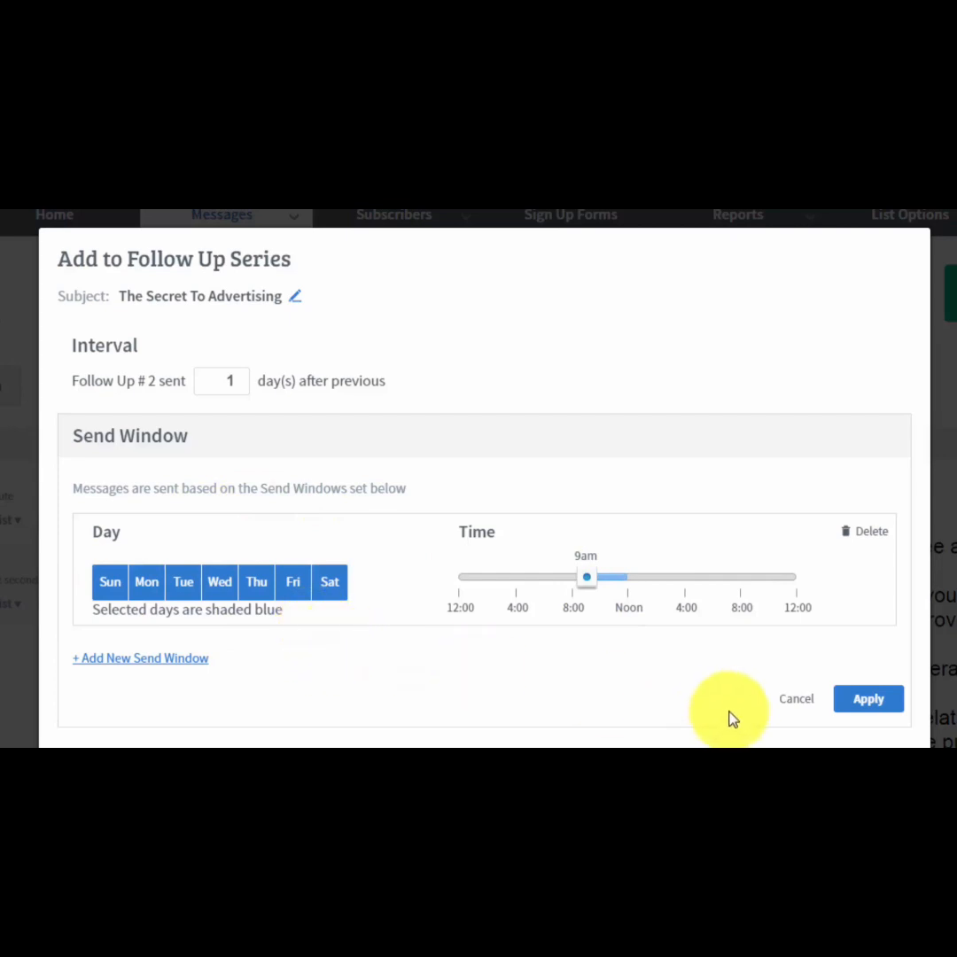
{"action": "left_click", "coordinate": [846, 700]}
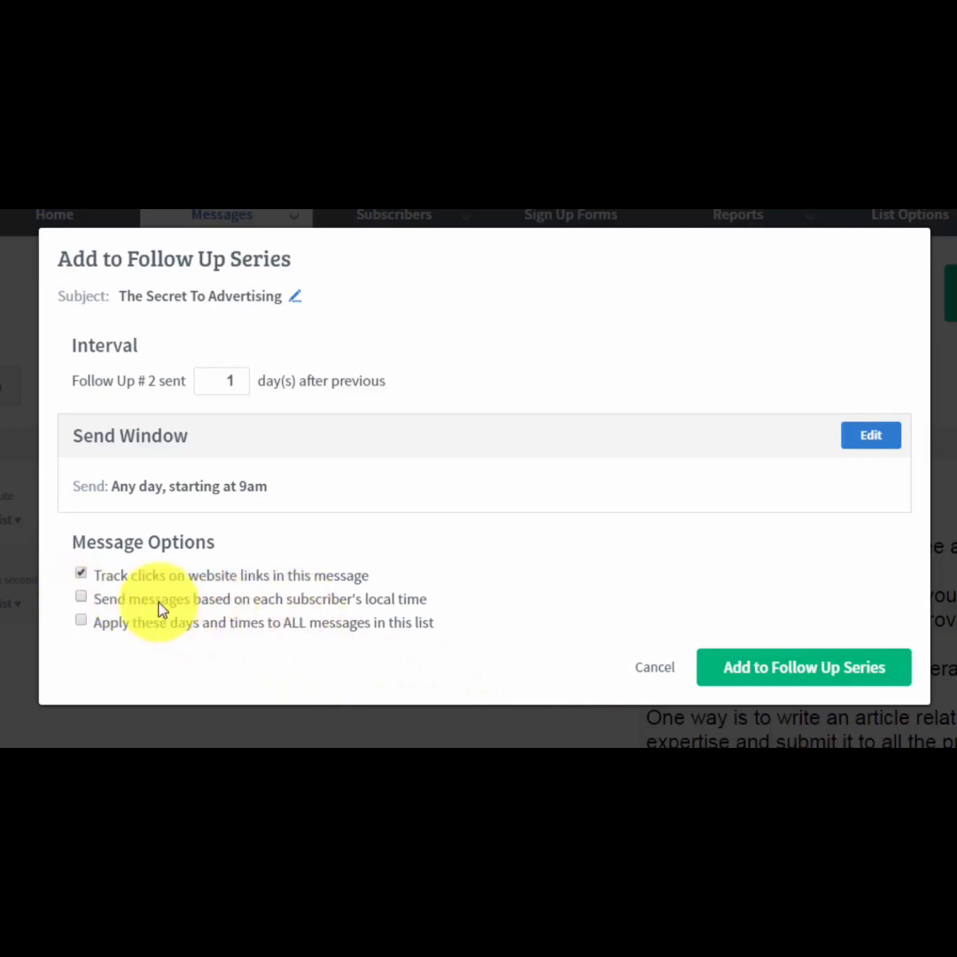
{"action": "left_click", "coordinate": [372, 605]}
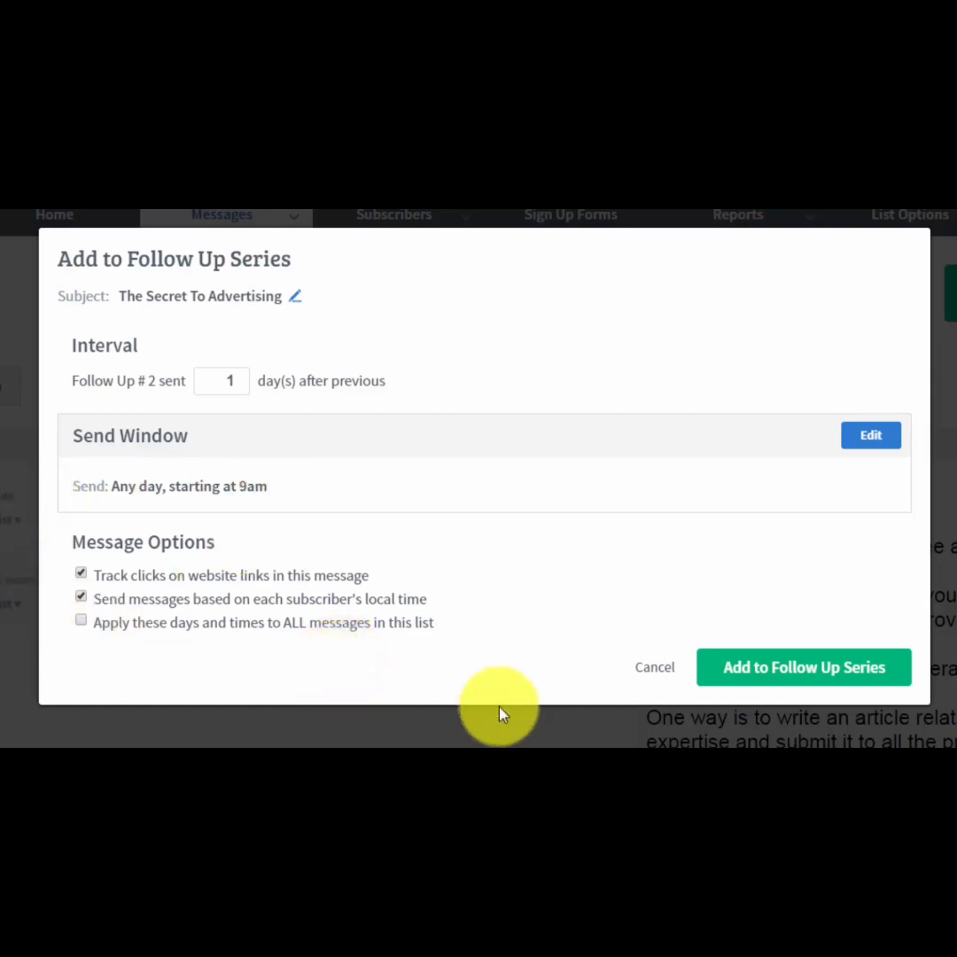
{"action": "left_click", "coordinate": [750, 675]}
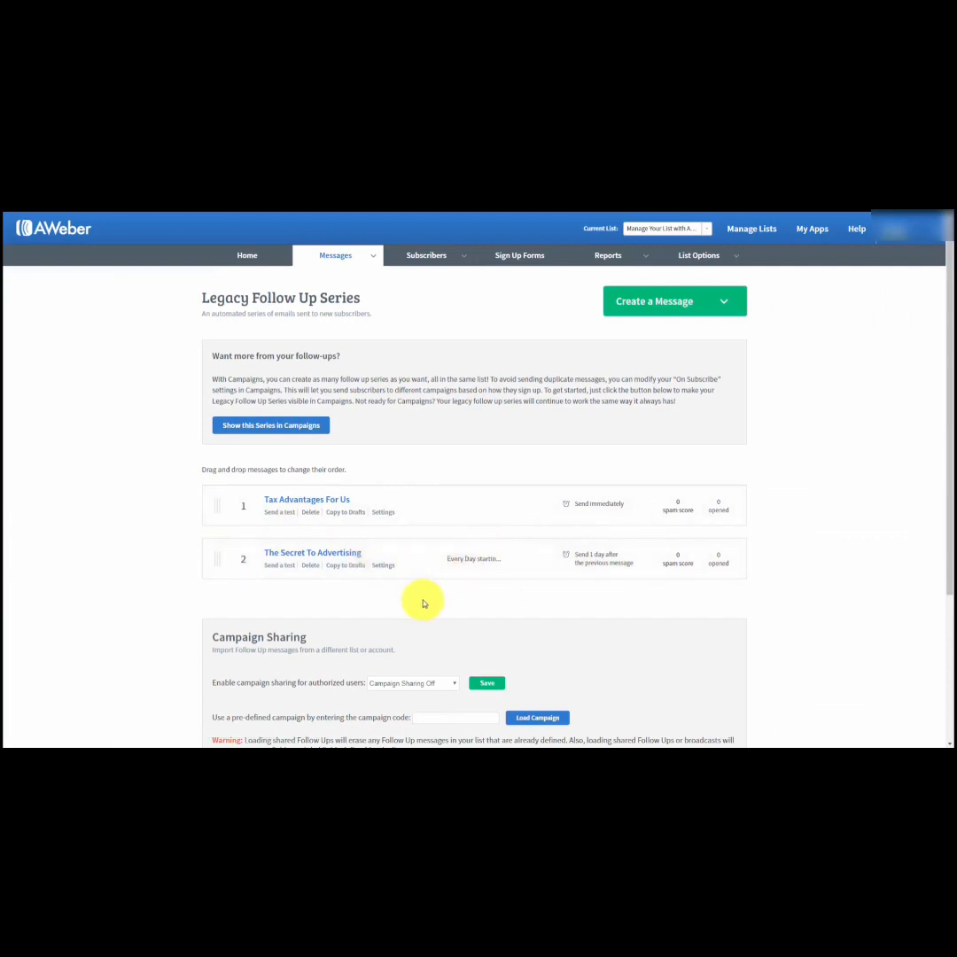
Add the draft "The Secret Part 2" to the follow up series, sent 3 days after the previous message.
{"action": "left_click", "coordinate": [372, 255]}
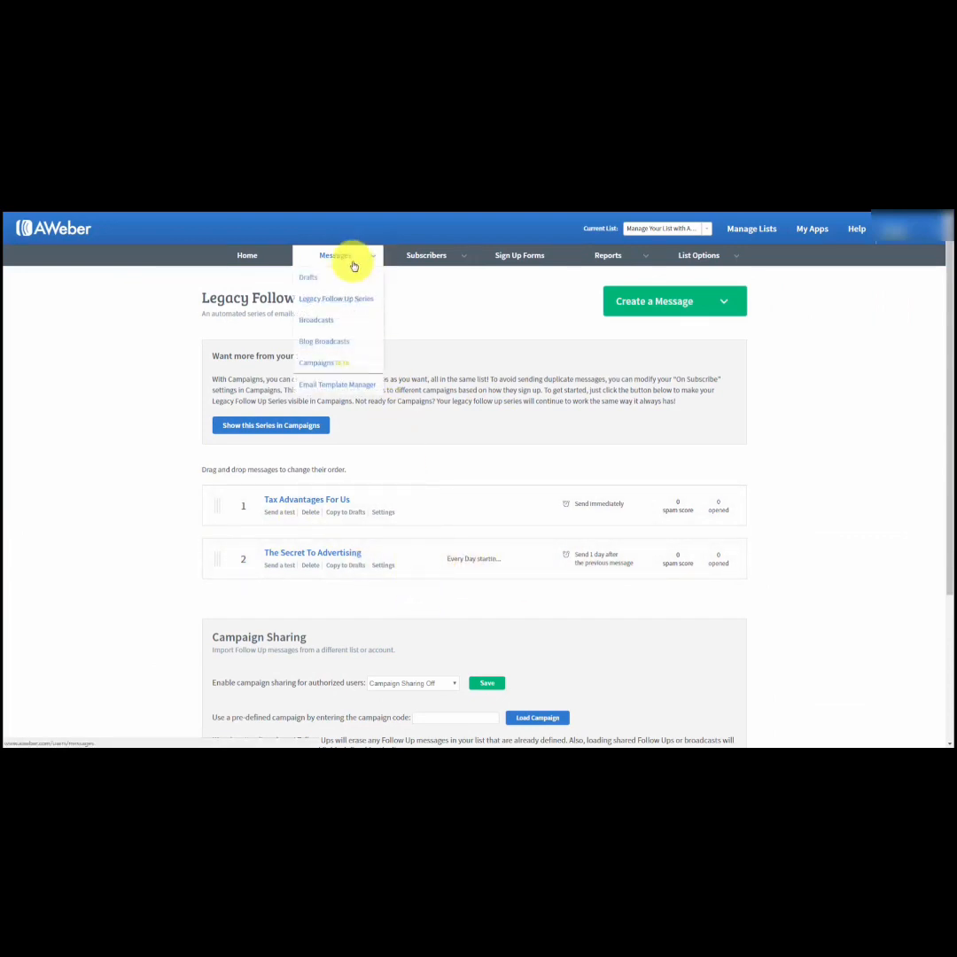
{"action": "left_click", "coordinate": [302, 280]}
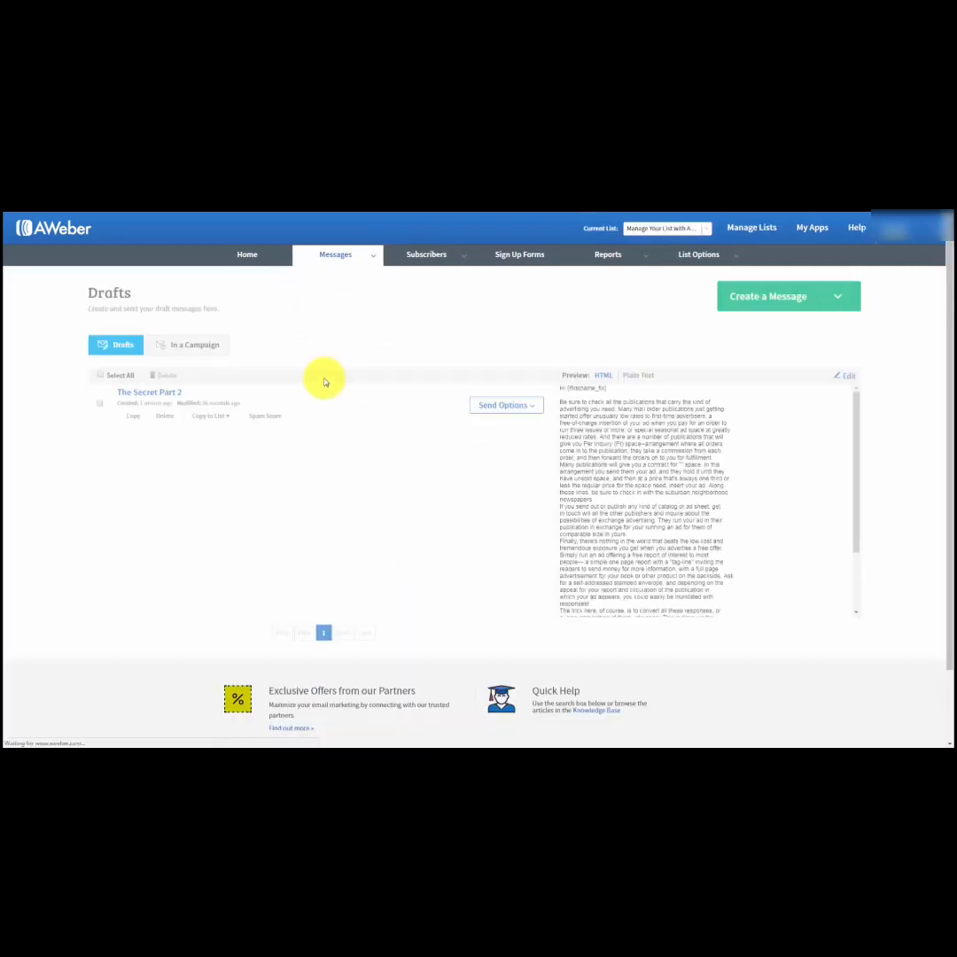
{"action": "left_click", "coordinate": [535, 412]}
{"action": "left_click", "coordinate": [470, 456]}
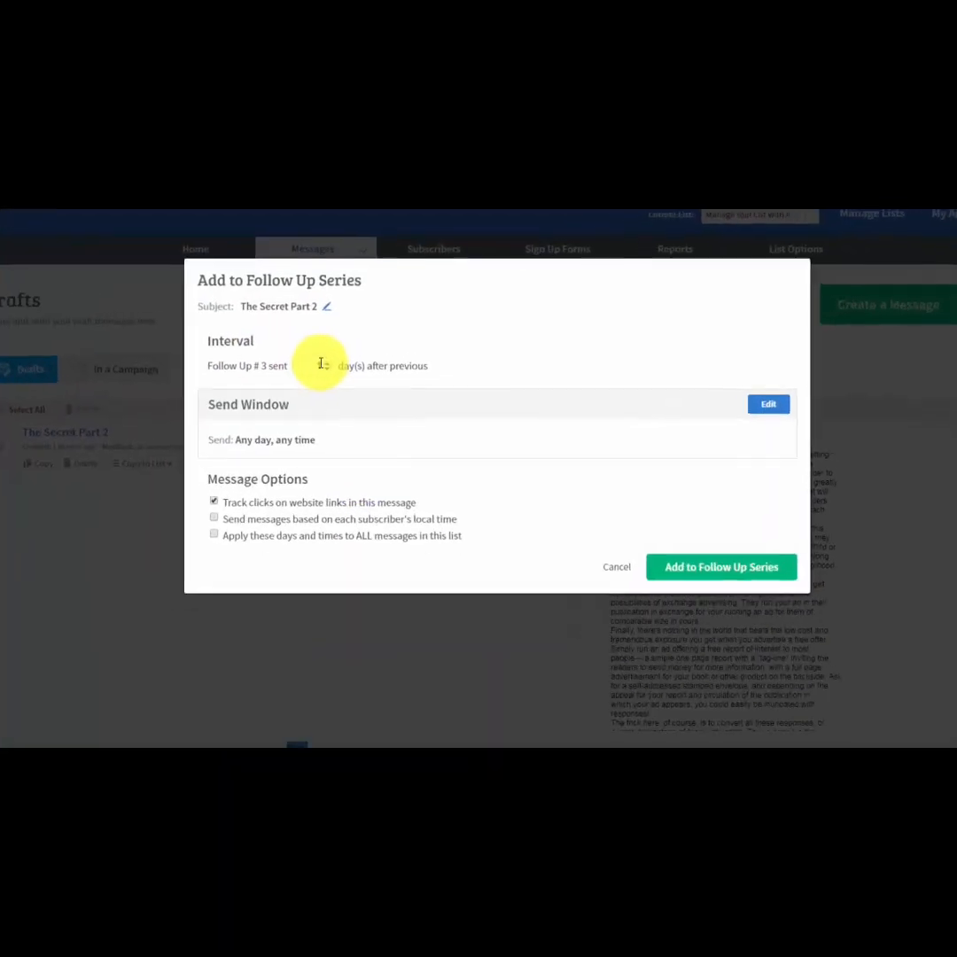
{"action": "left_click", "coordinate": [322, 364]}
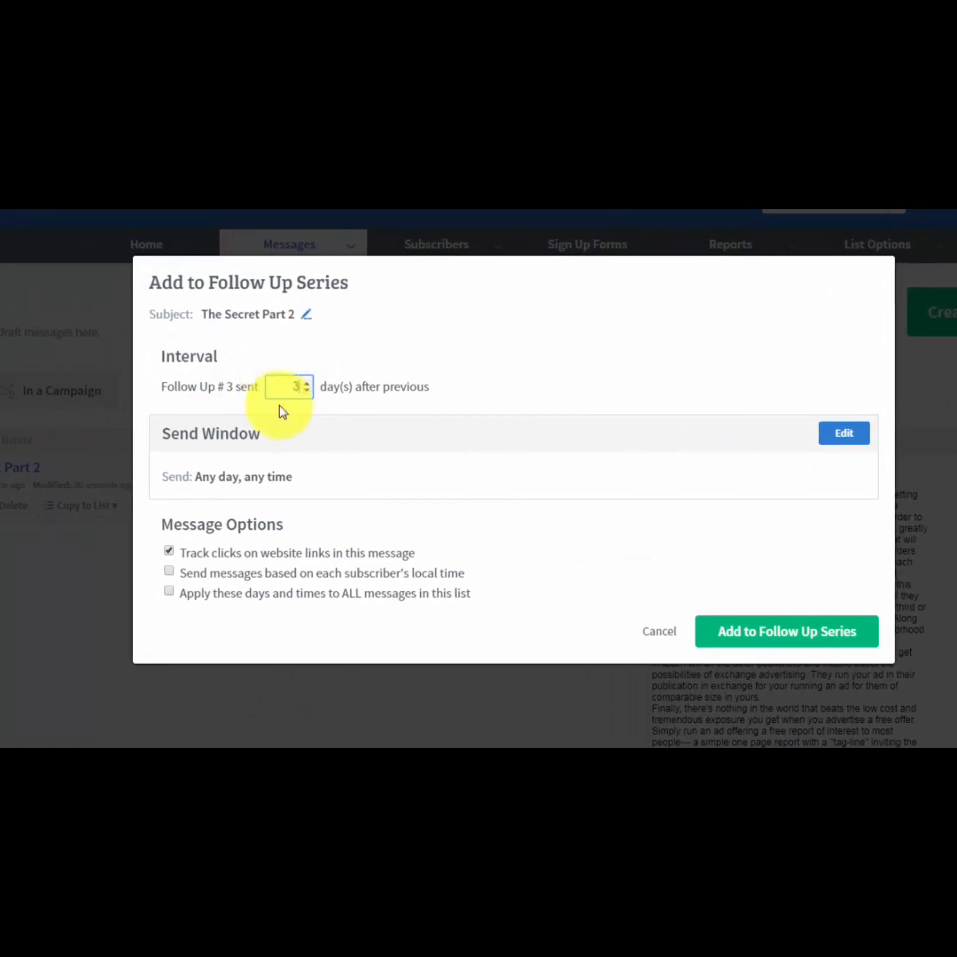
{"action": "type", "text": "3"}
{"action": "left_click", "coordinate": [555, 406]}
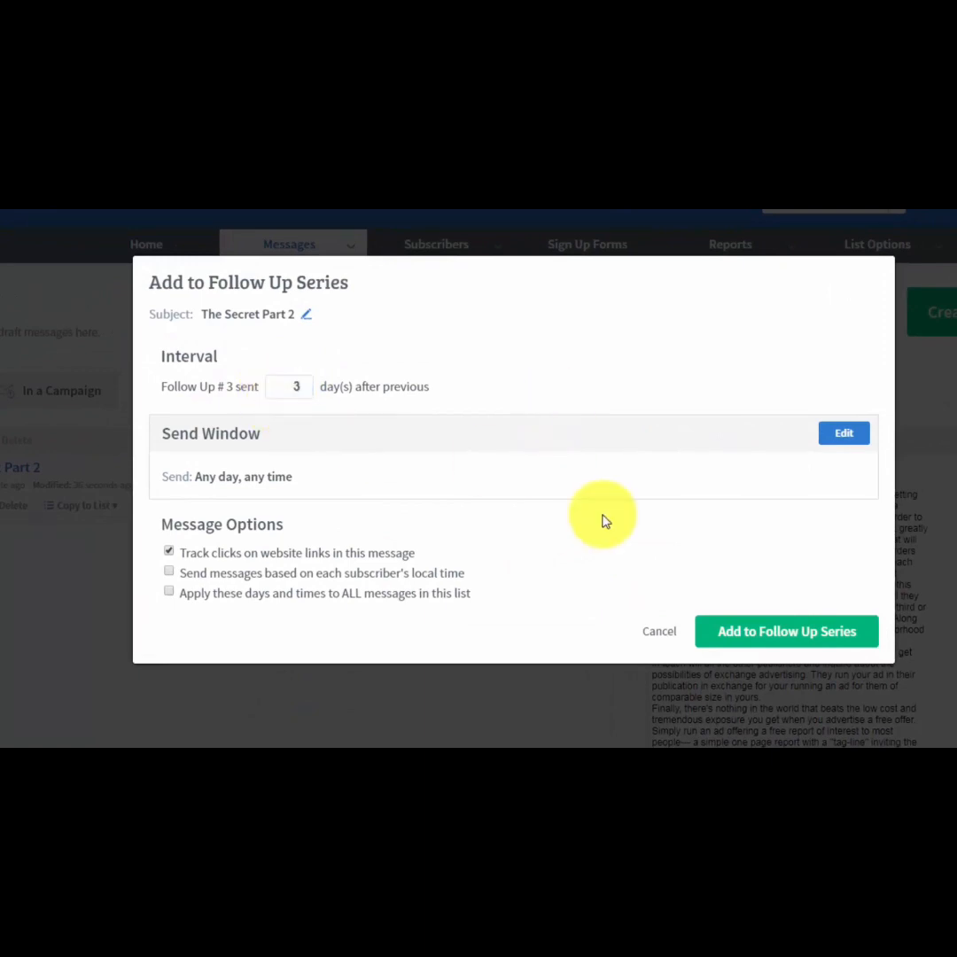
{"action": "left_click", "coordinate": [738, 637]}
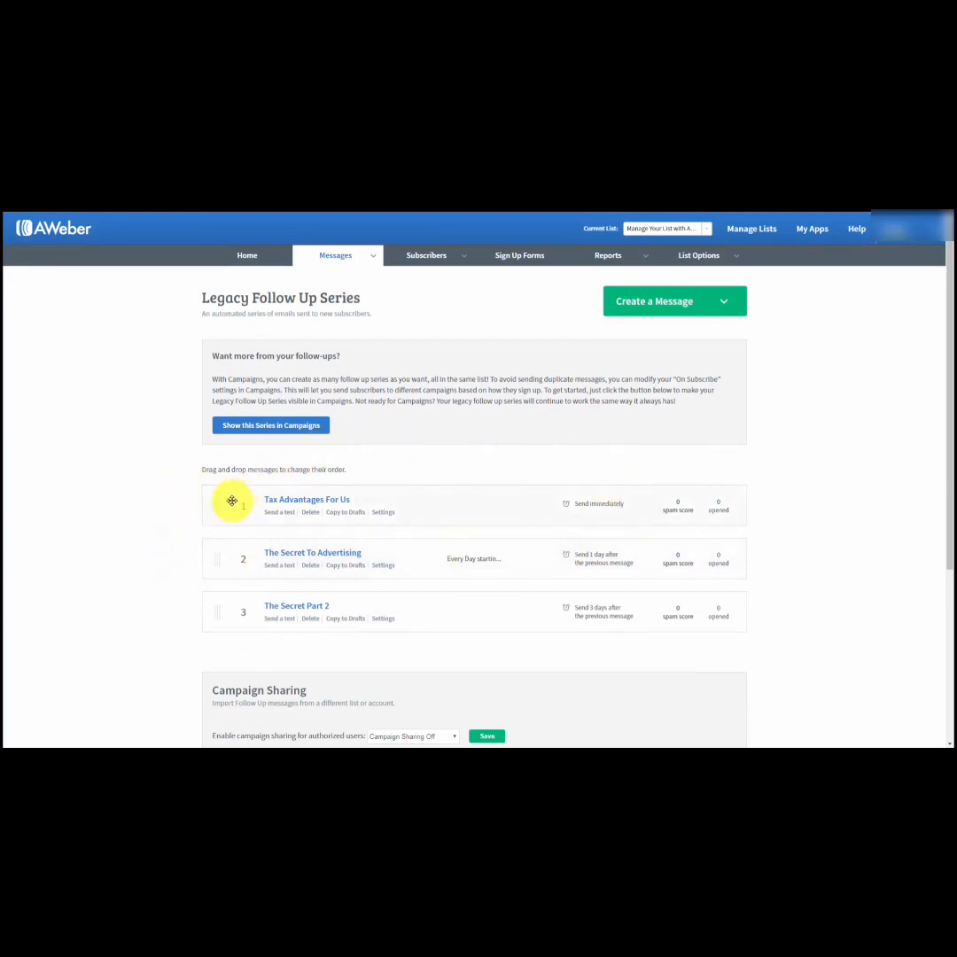
Enable campaign sharing for authorized users as Follow Ups Only, save it and view the campaign code section.
{"action": "scroll", "coordinate": [195, 503], "scroll_direction": "down", "scroll_amount": 1}
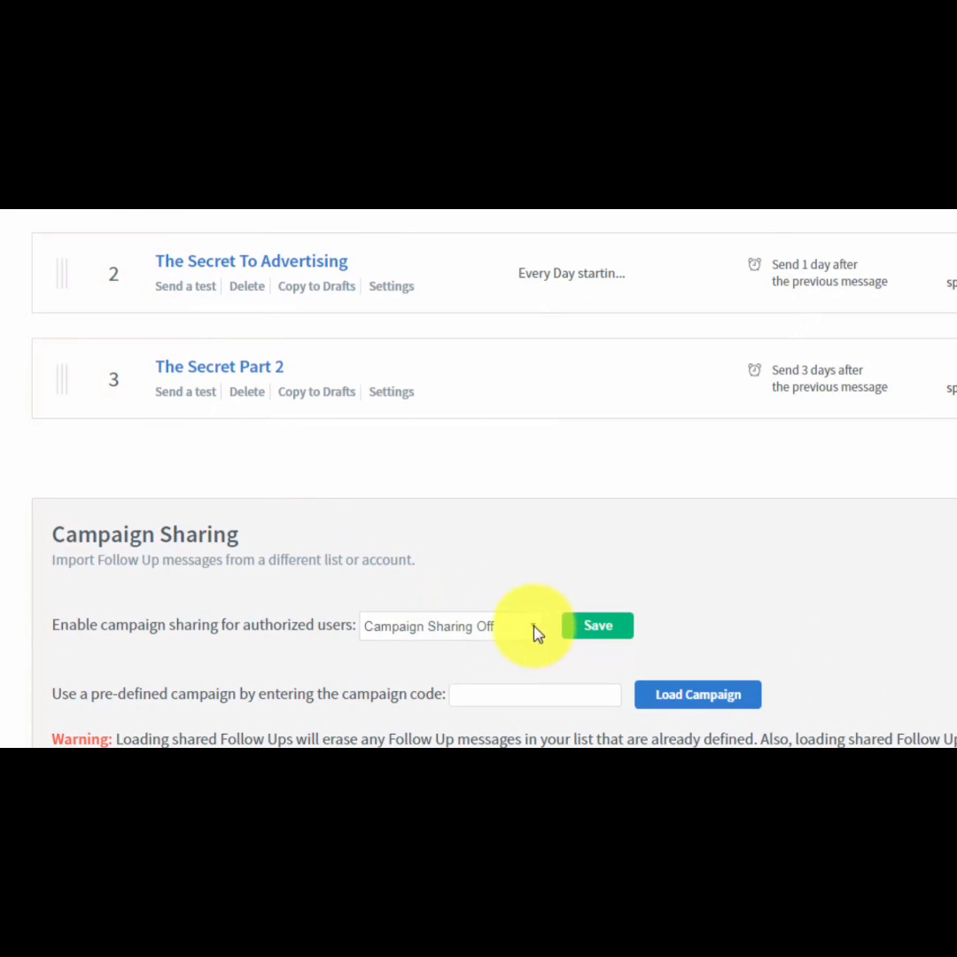
{"action": "left_click", "coordinate": [533, 628]}
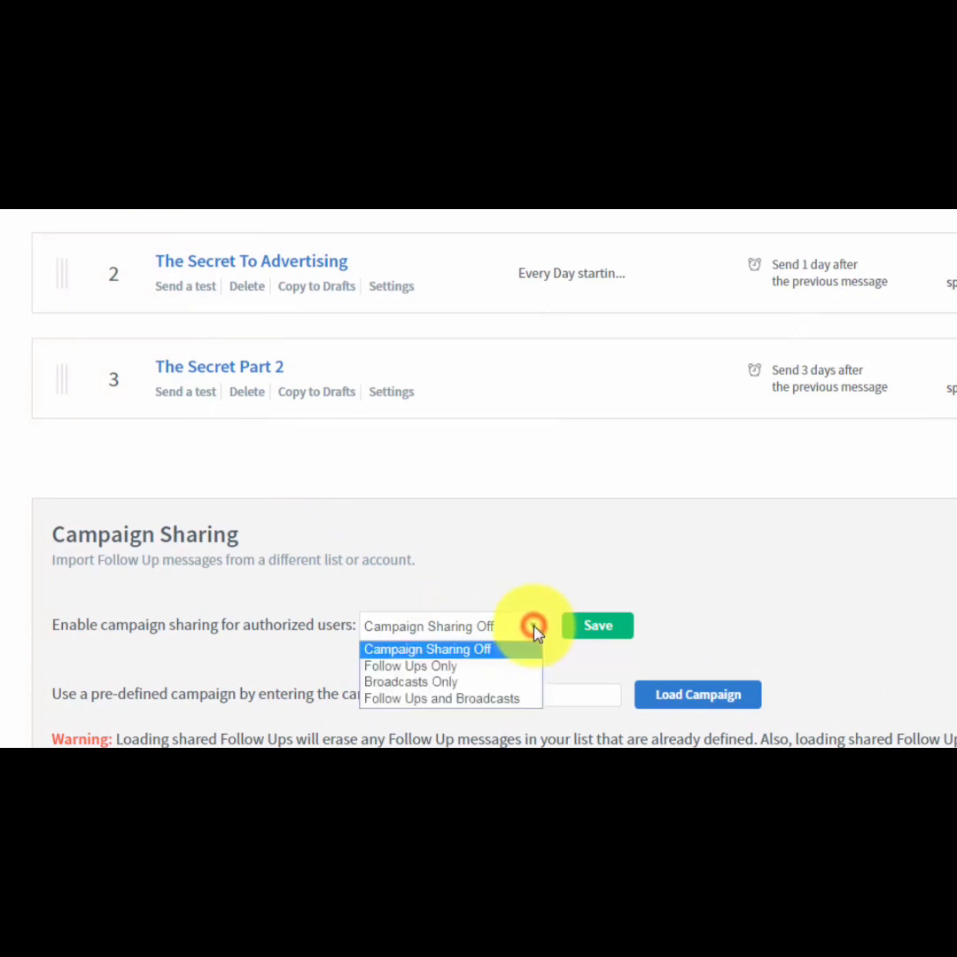
{"action": "left_click", "coordinate": [430, 667]}
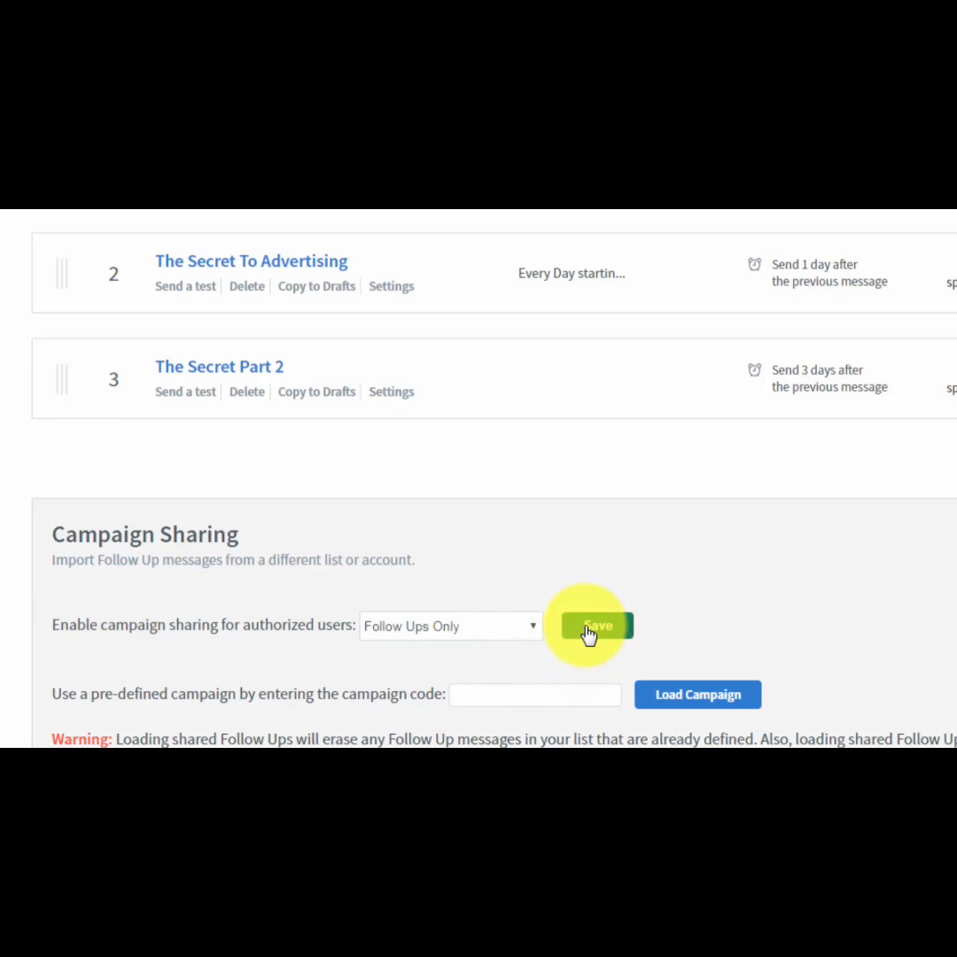
{"action": "left_click", "coordinate": [587, 629]}
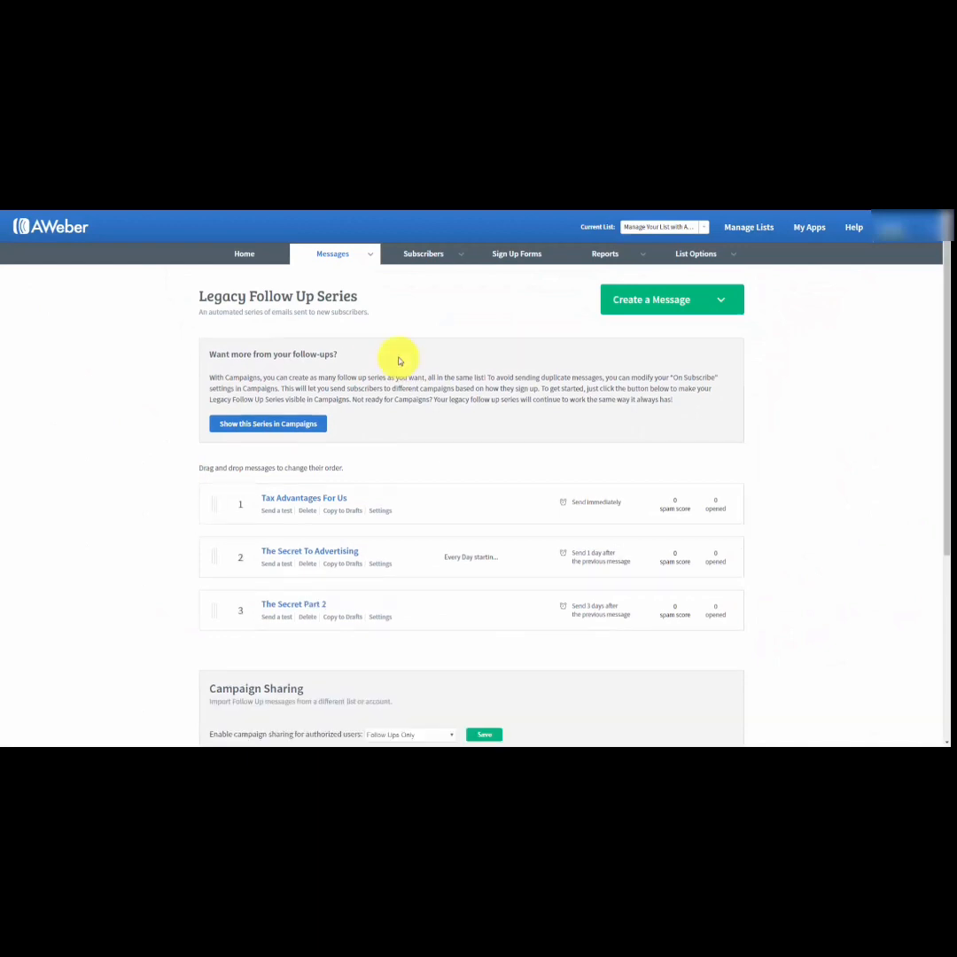
{"action": "scroll", "coordinate": [398, 359], "scroll_direction": "down", "scroll_amount": 3}
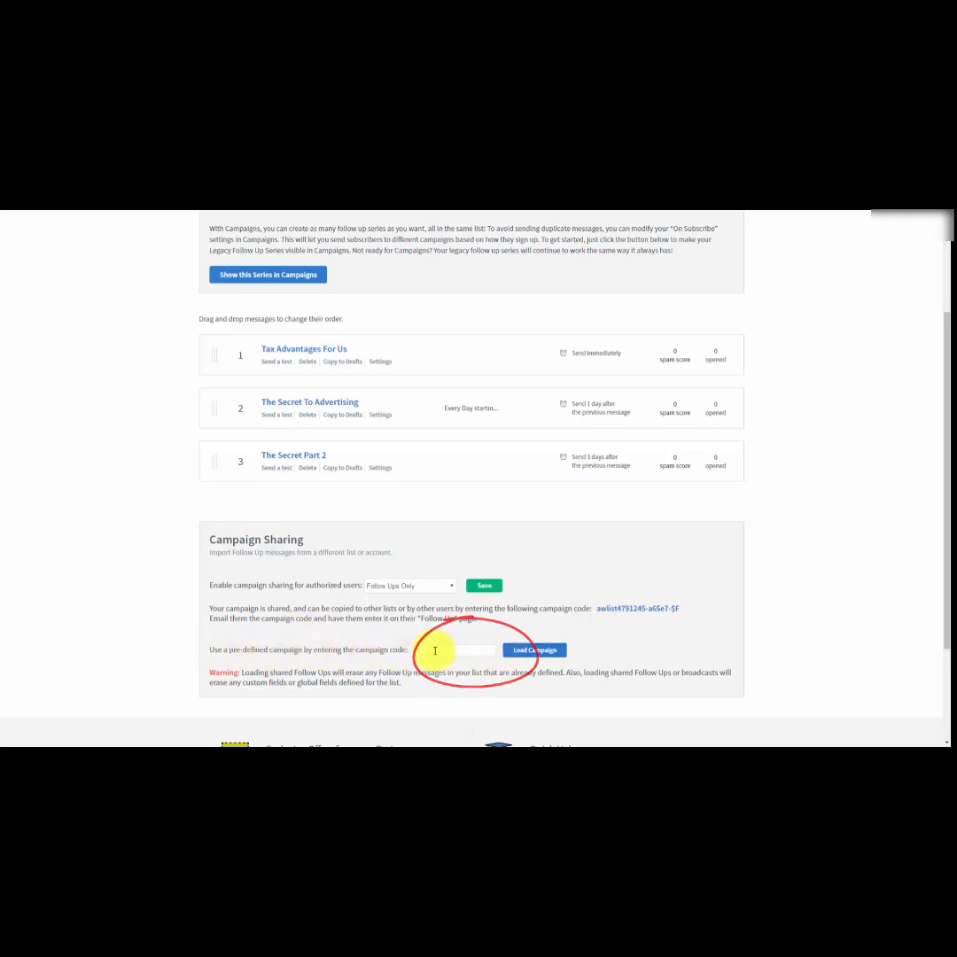
{"action": "scroll", "coordinate": [650, 646], "scroll_direction": "up", "scroll_amount": 3}
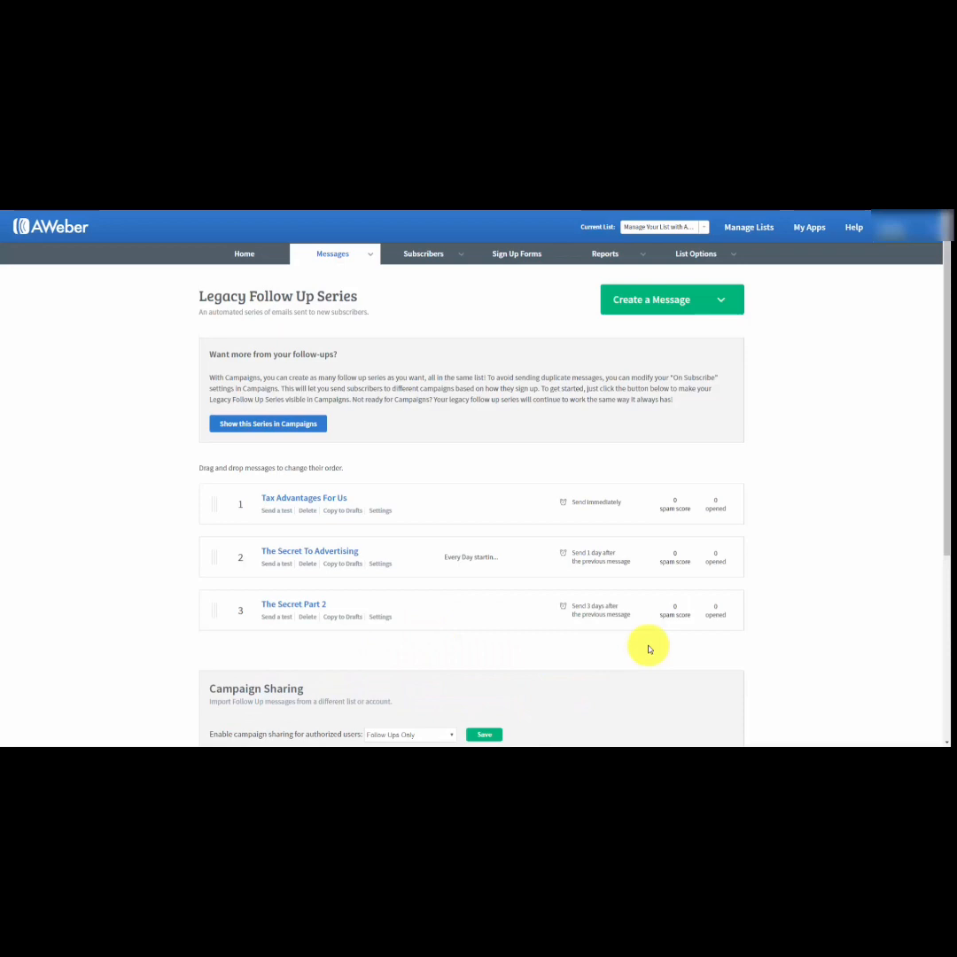
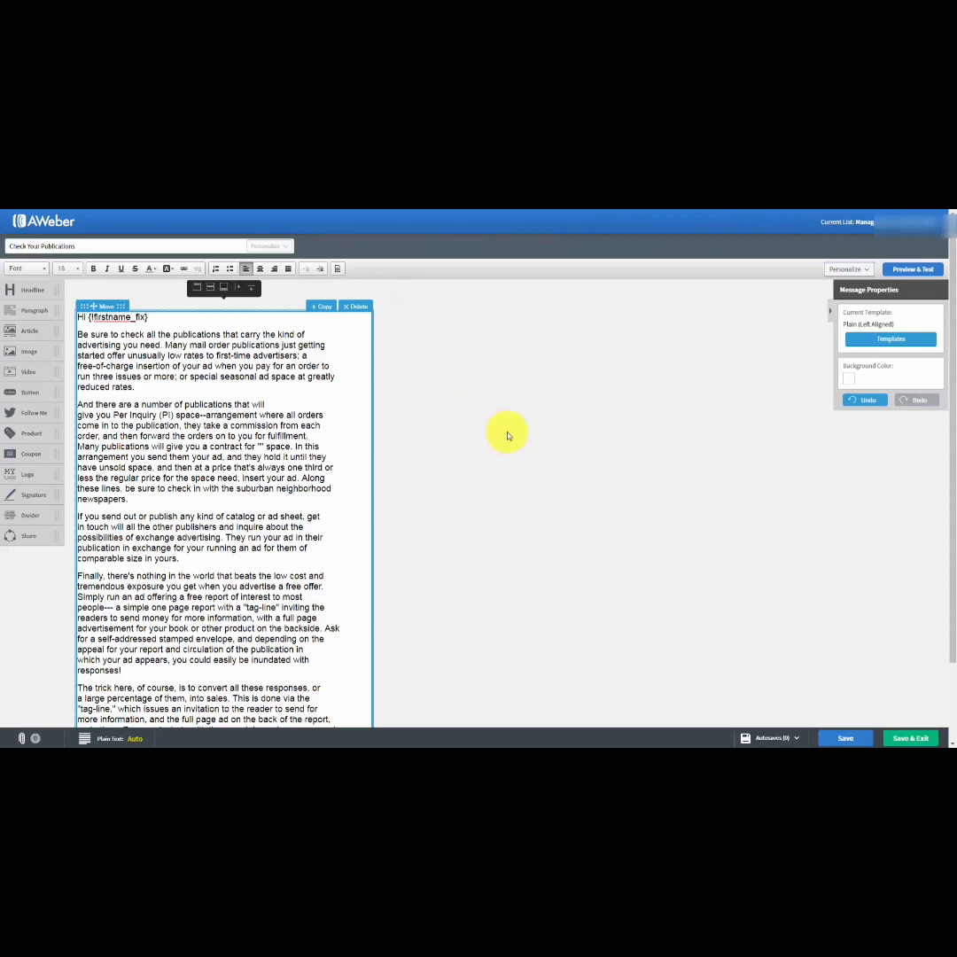
Save and close the "Check Your Publications" email and start scheduling it as a broadcast, keeping its subject.
{"action": "left_click", "coordinate": [896, 739]}
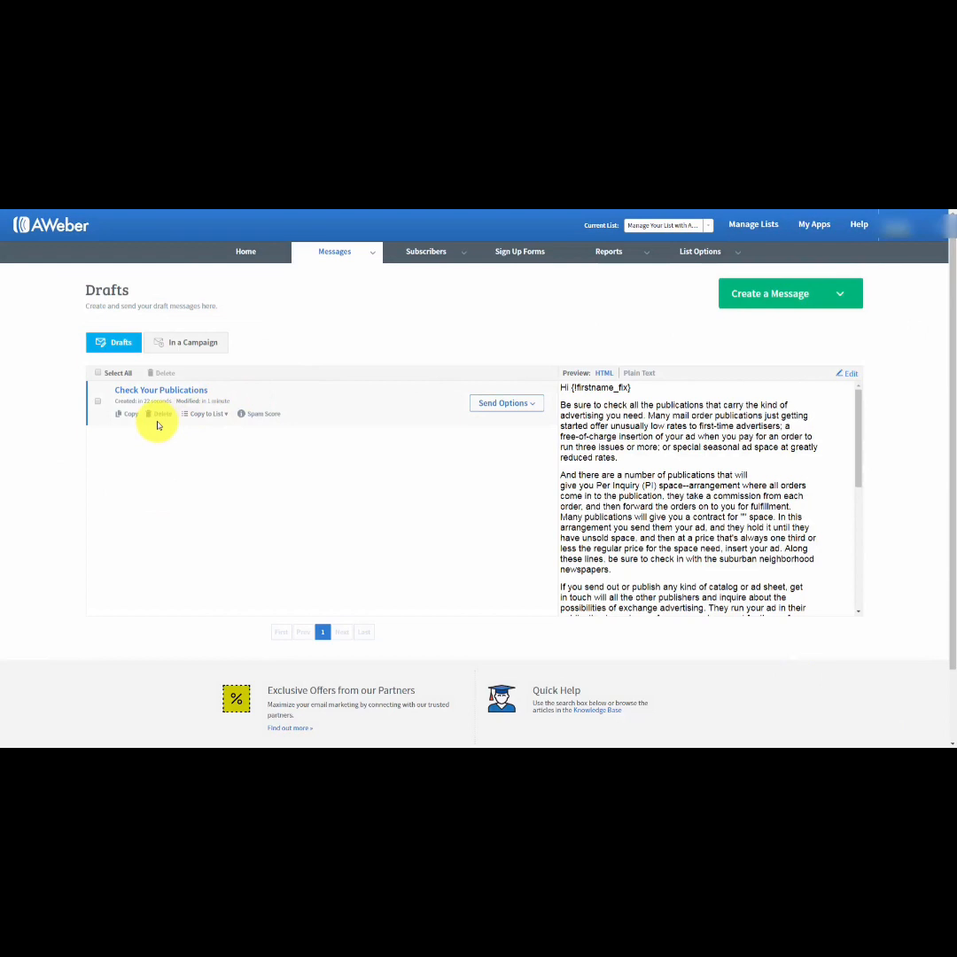
{"action": "left_click", "coordinate": [532, 406]}
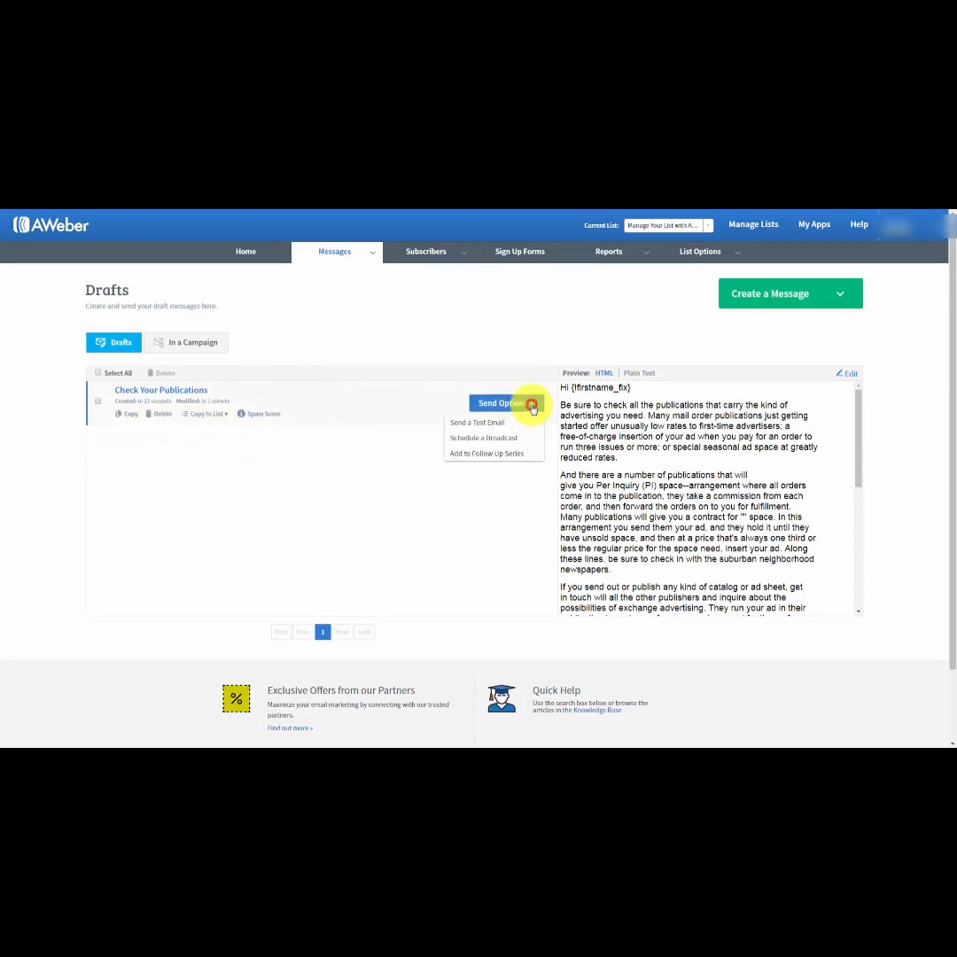
{"action": "left_click", "coordinate": [472, 439]}
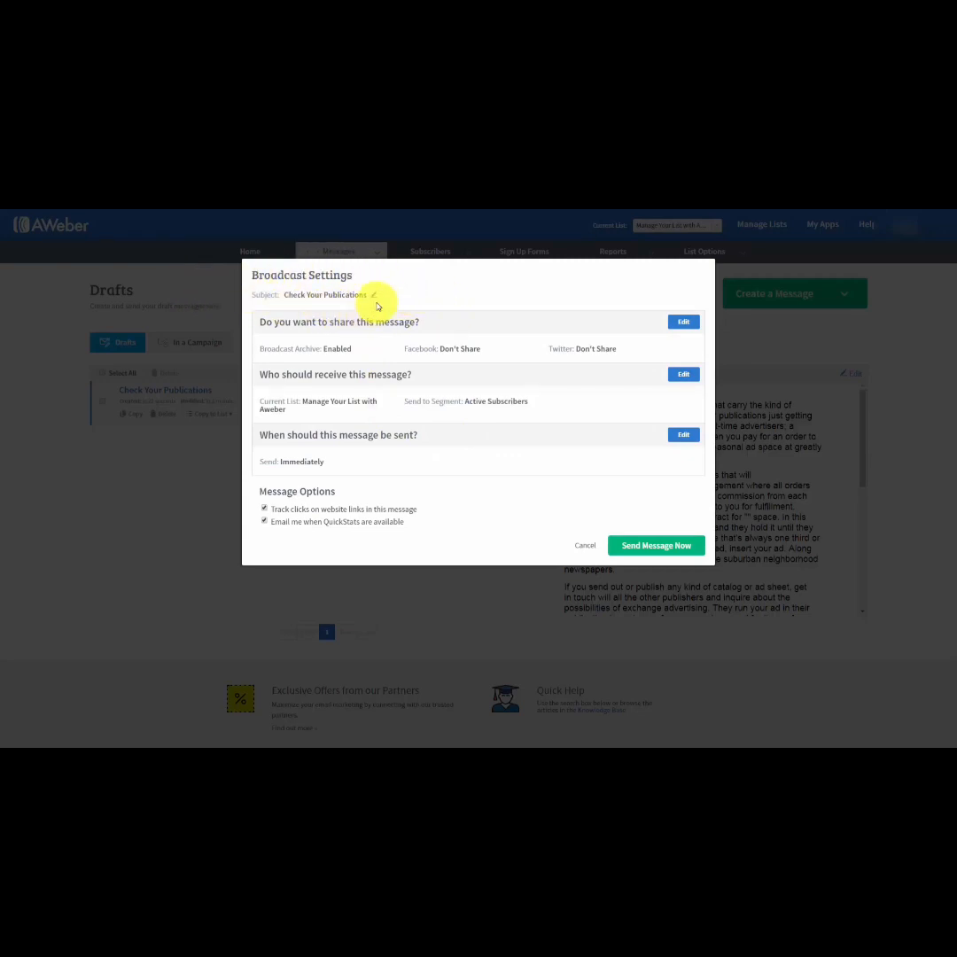
{"action": "left_click", "coordinate": [375, 297]}
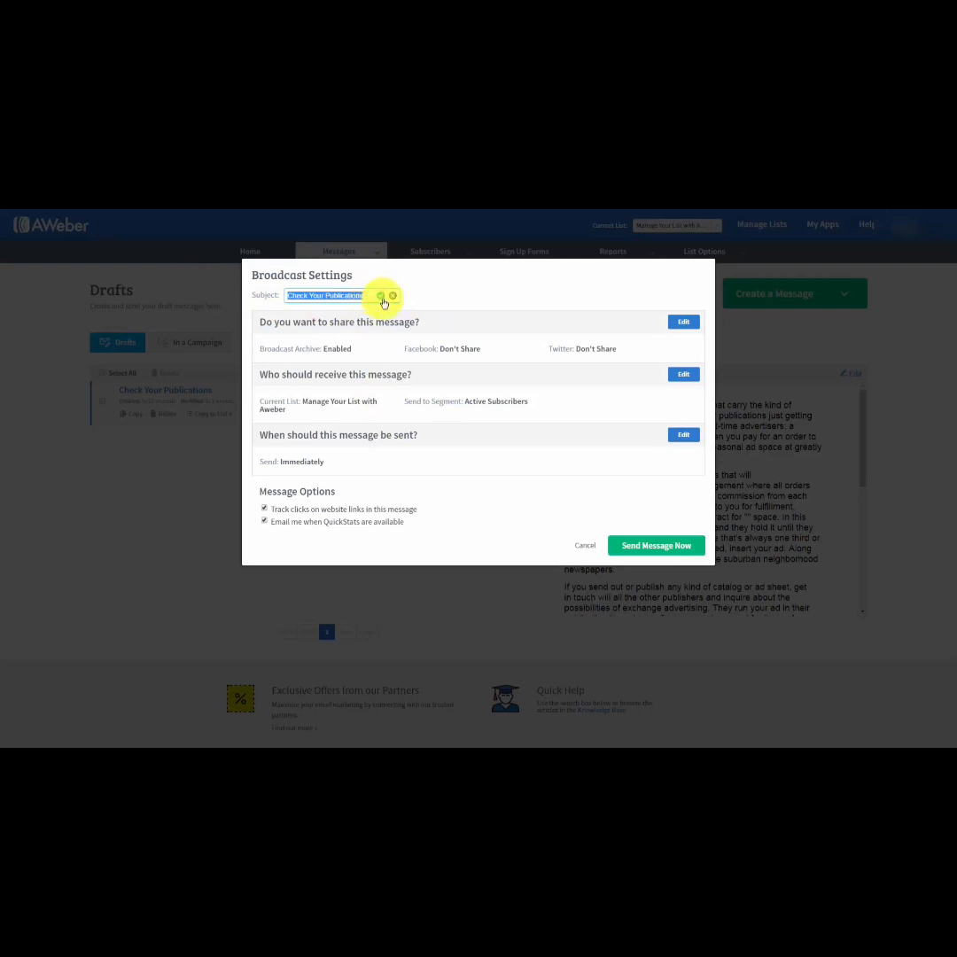
{"action": "left_click", "coordinate": [394, 297]}
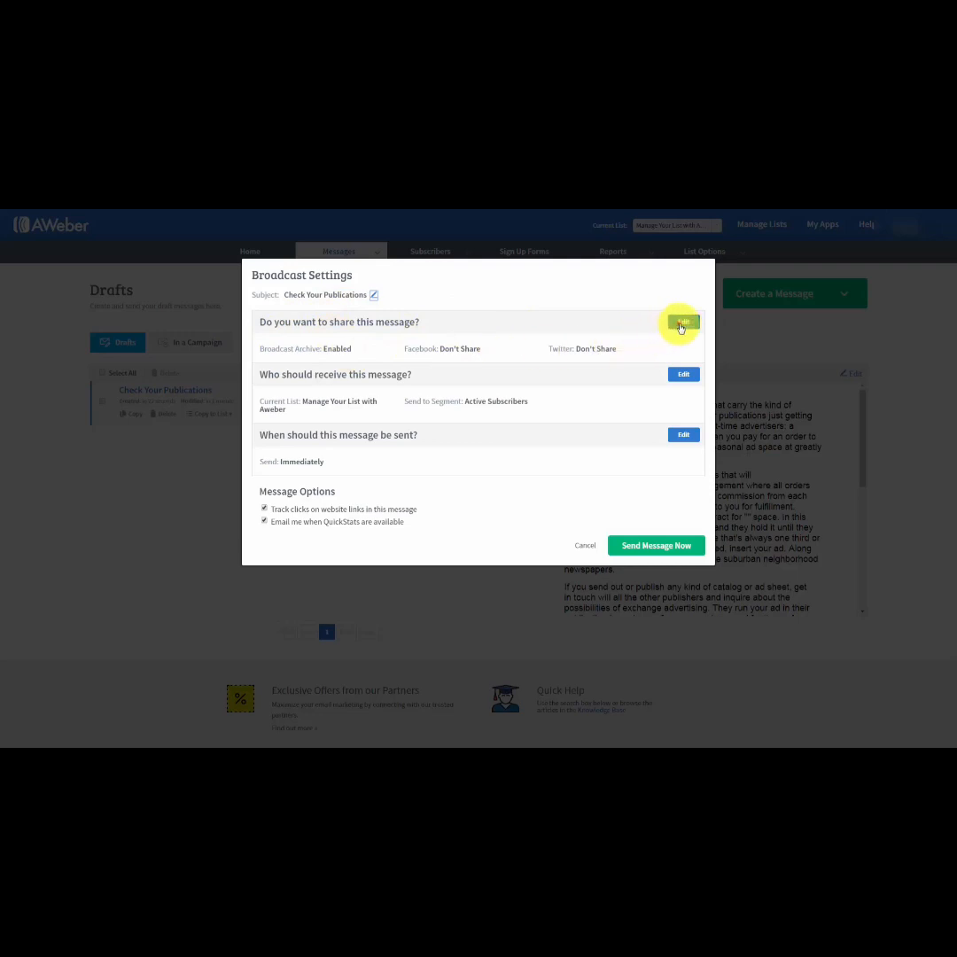
Apply the broadcast's sharing settings with Broadcast Archive enabled and no posting to Facebook or Twitter.
{"action": "left_click", "coordinate": [682, 323]}
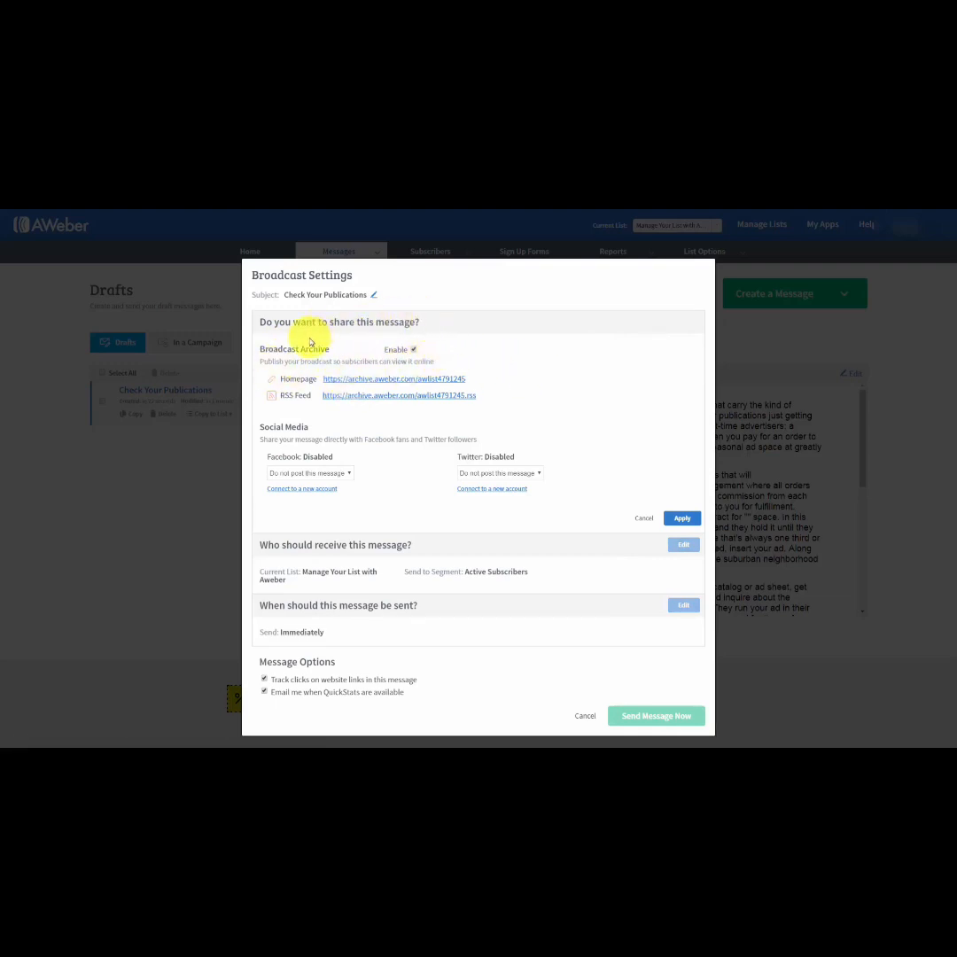
{"action": "left_click", "coordinate": [353, 382]}
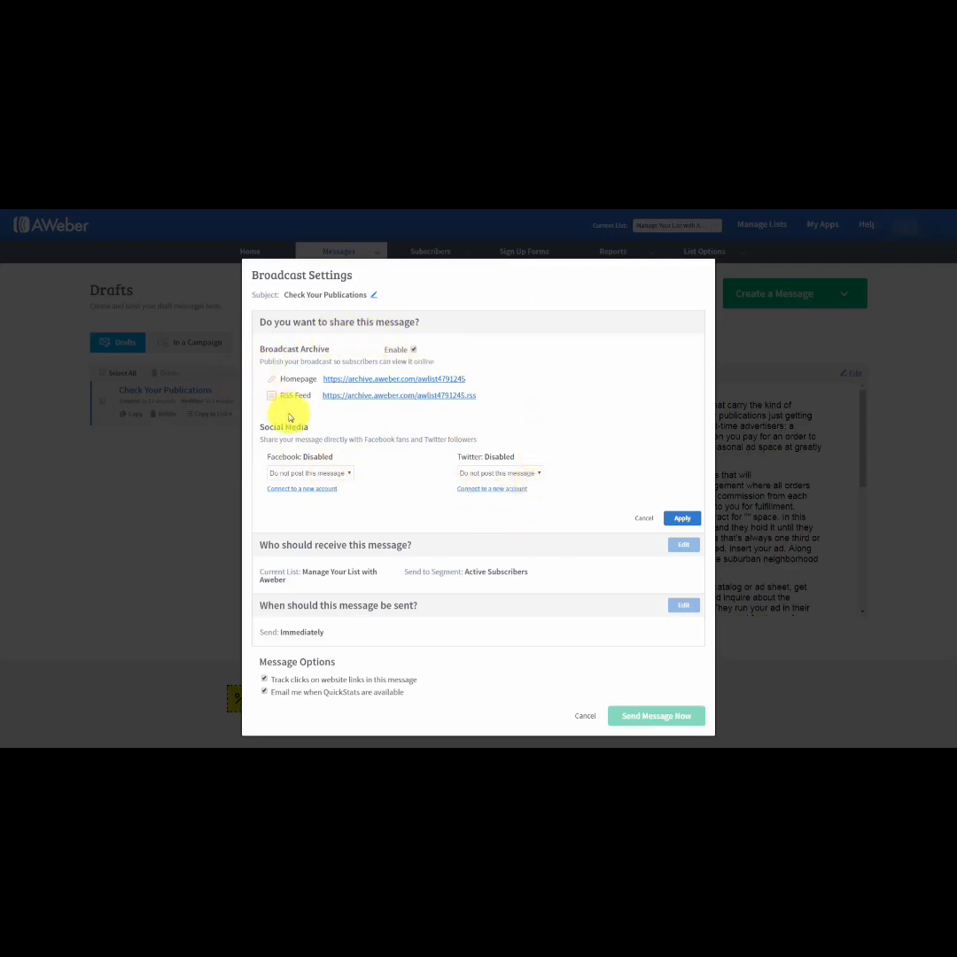
{"action": "left_click", "coordinate": [681, 520]}
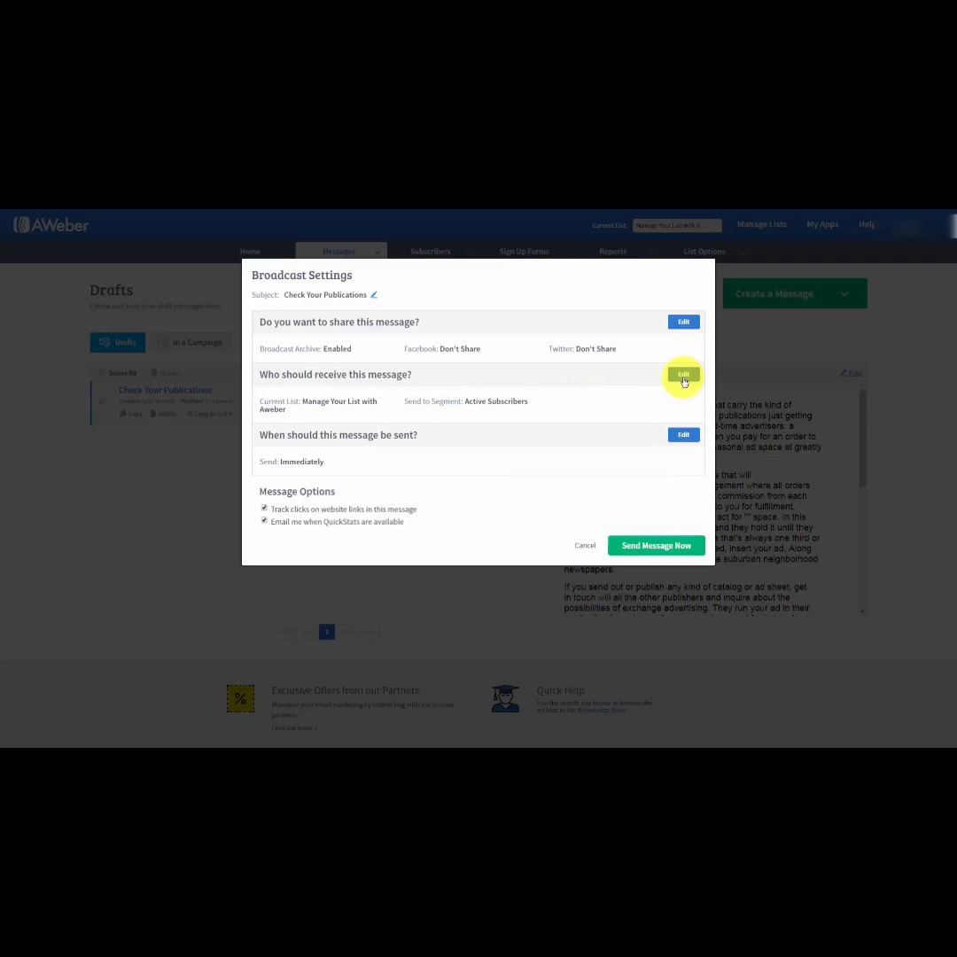
Edit the broadcast's recipients, including the subscribers of the first two additional lists and excluding those on the third list.
{"action": "left_click", "coordinate": [683, 377]}
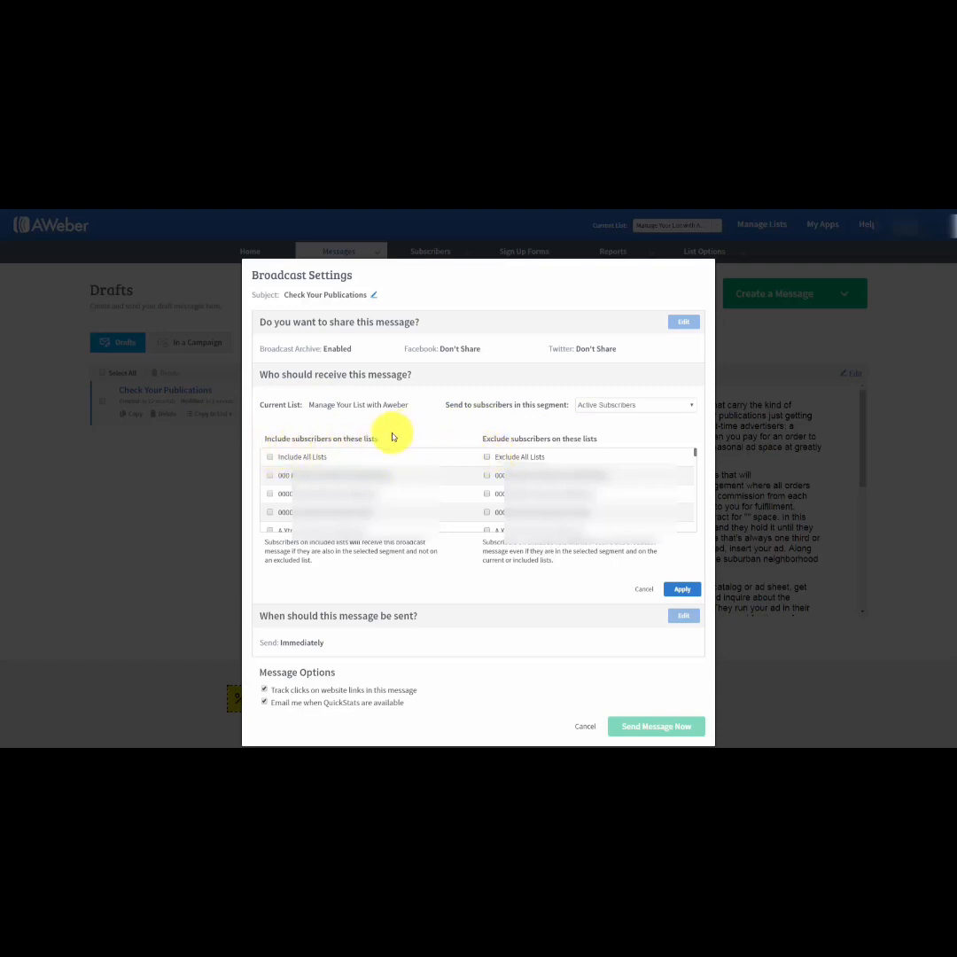
{"action": "left_click", "coordinate": [270, 476]}
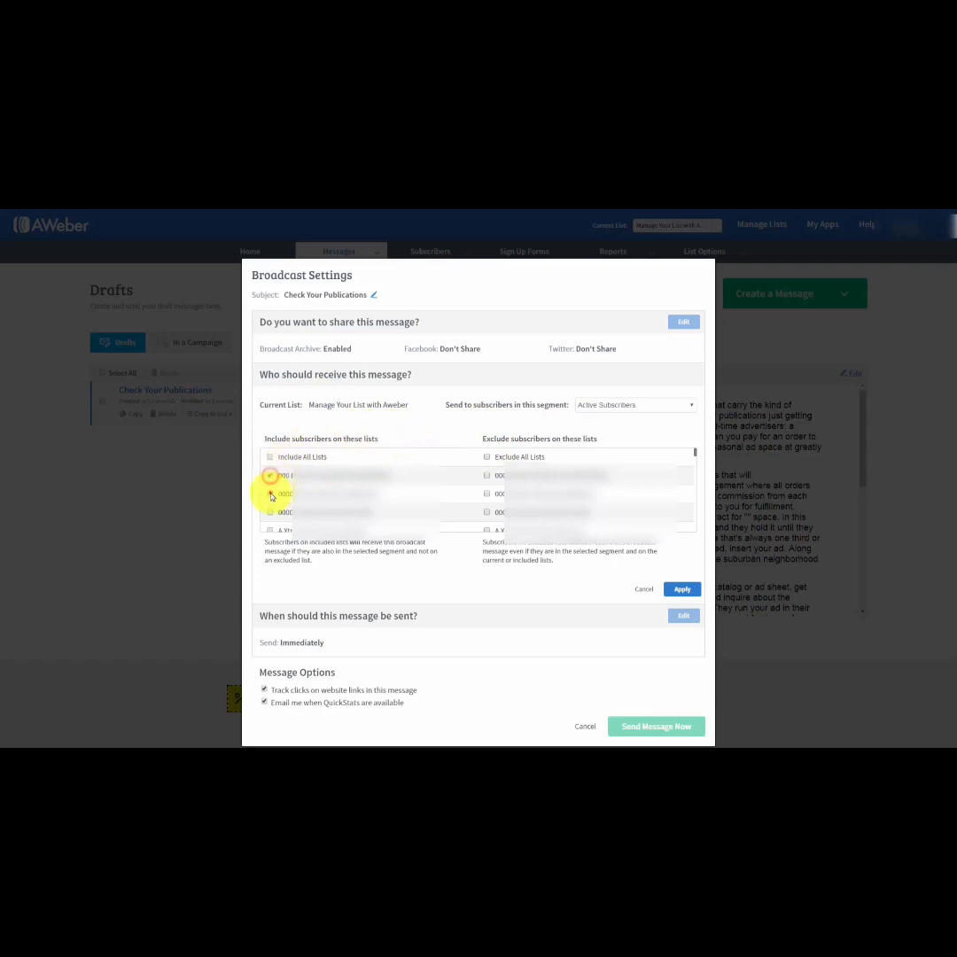
{"action": "left_click", "coordinate": [270, 493]}
{"action": "left_click", "coordinate": [271, 513]}
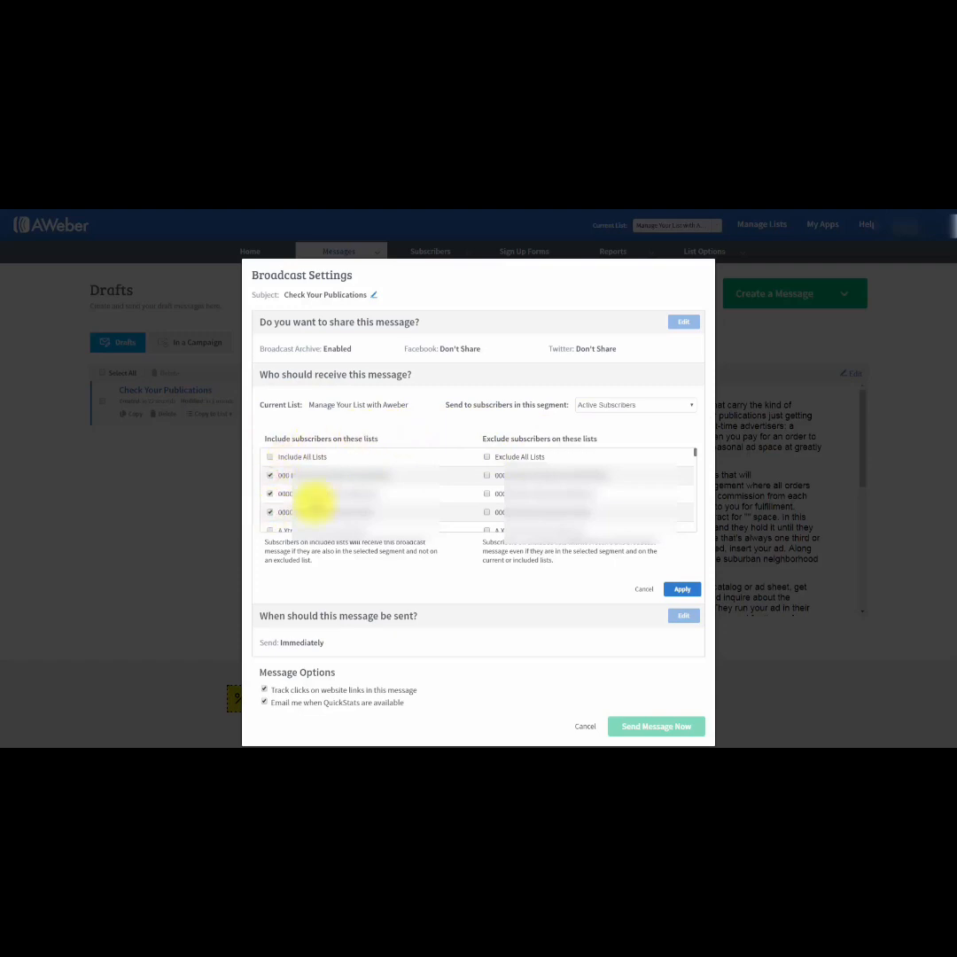
{"action": "left_click", "coordinate": [487, 513]}
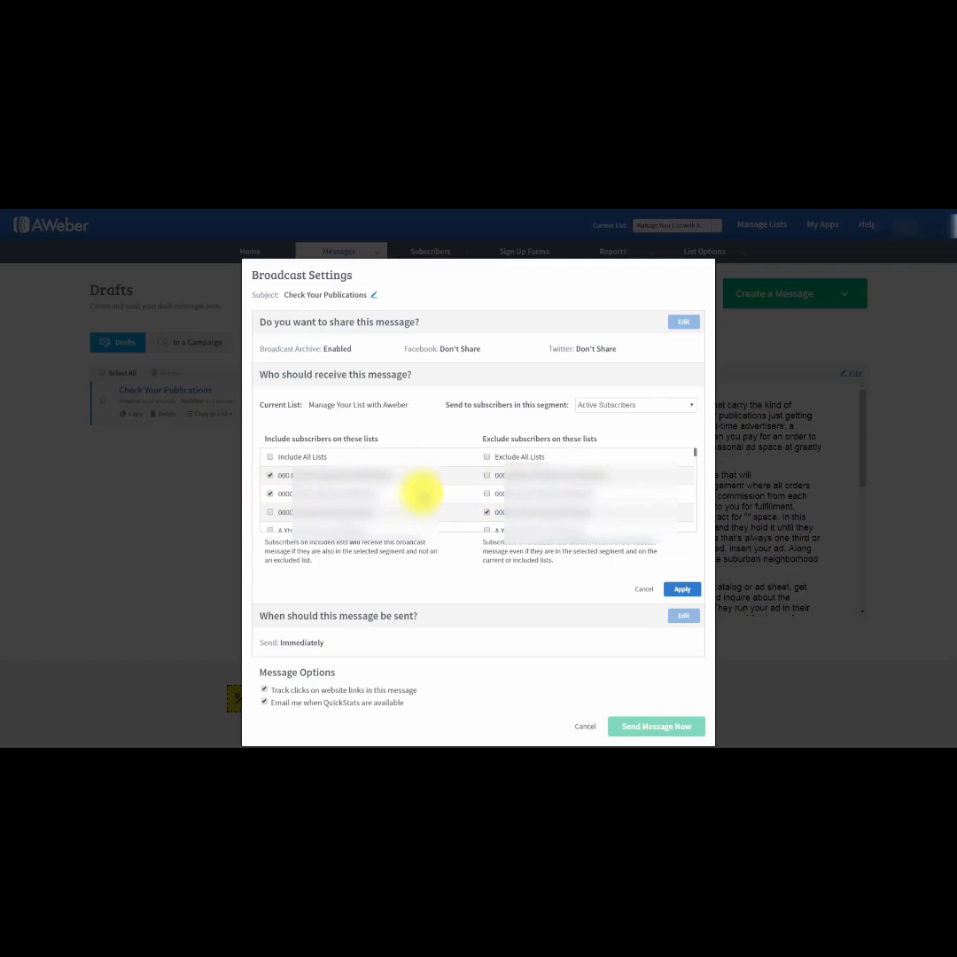
Check the available subscriber segments, keep Active Subscribers and apply the recipient settings.
{"action": "left_click", "coordinate": [647, 405]}
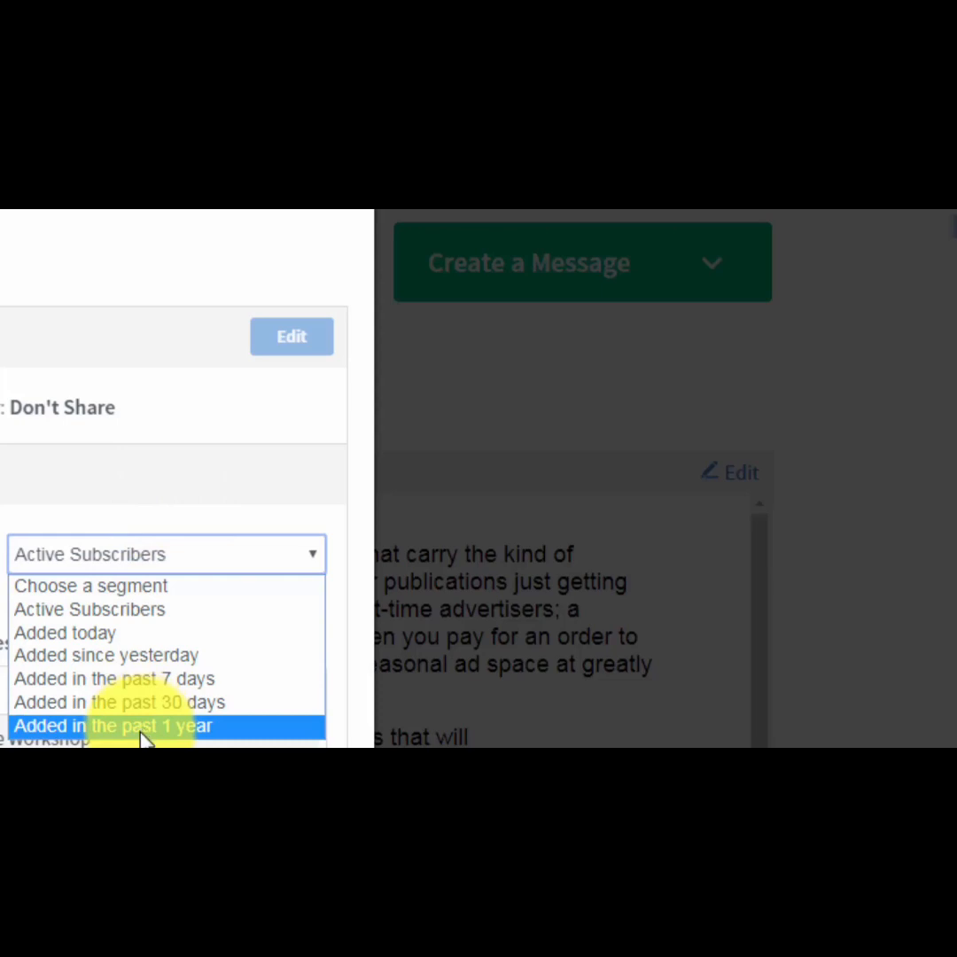
{"action": "left_click", "coordinate": [536, 386]}
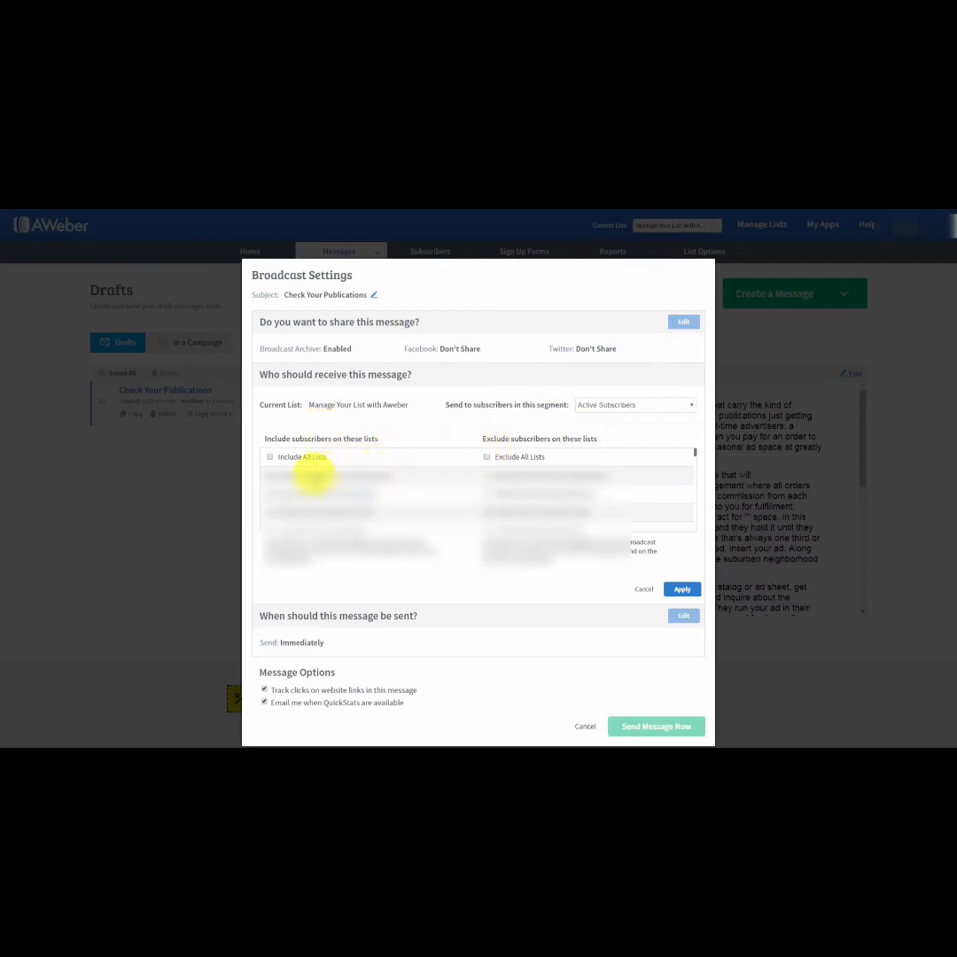
{"action": "left_click", "coordinate": [636, 408]}
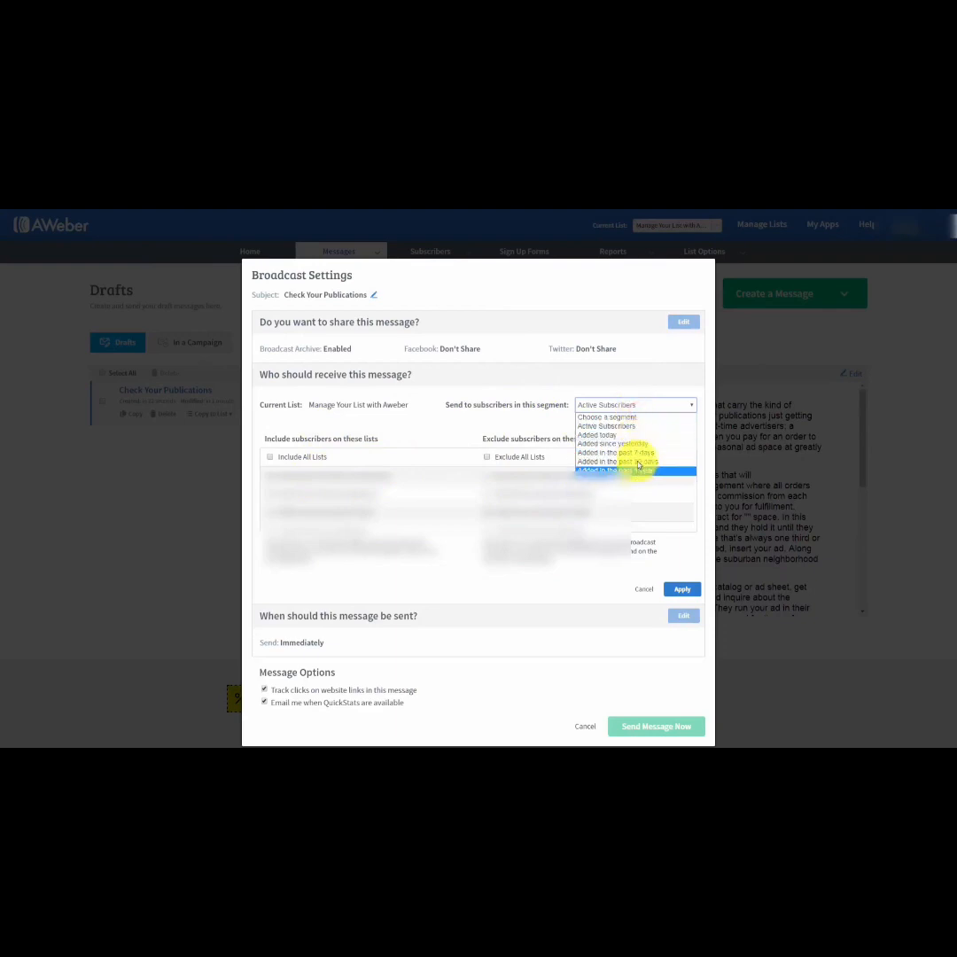
{"action": "left_click", "coordinate": [530, 428]}
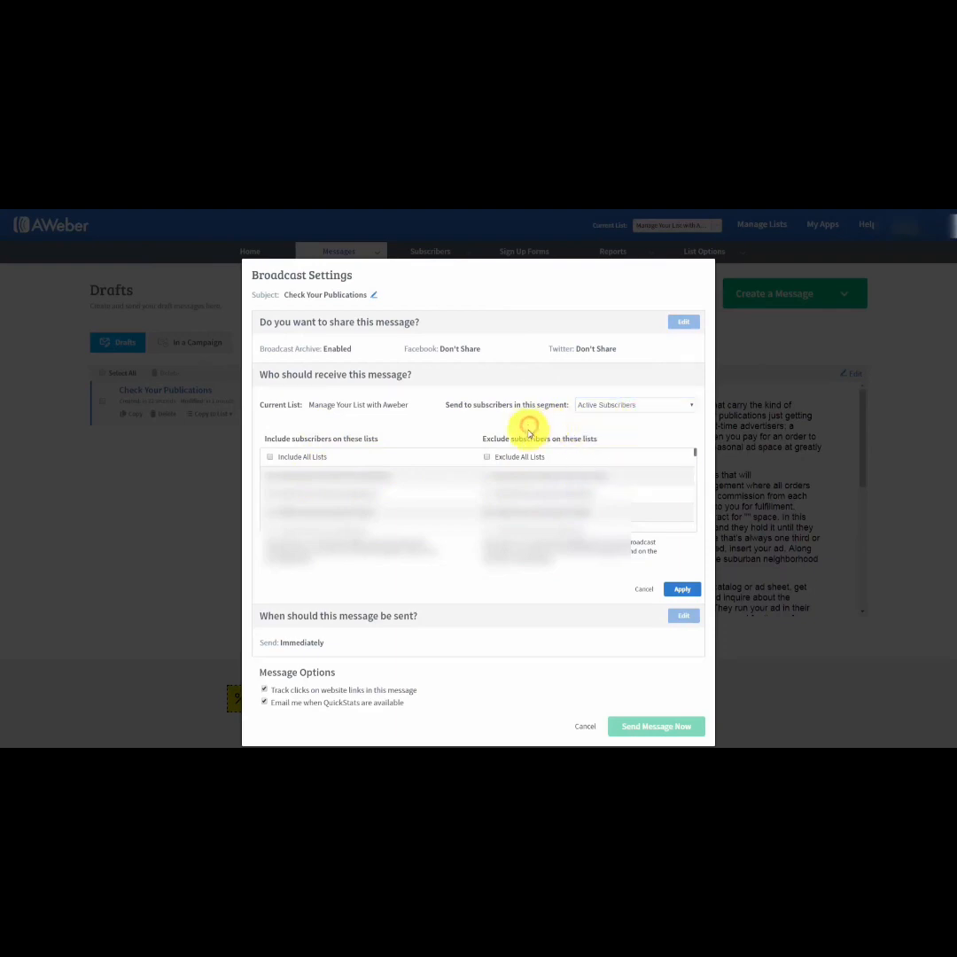
{"action": "left_click", "coordinate": [675, 590]}
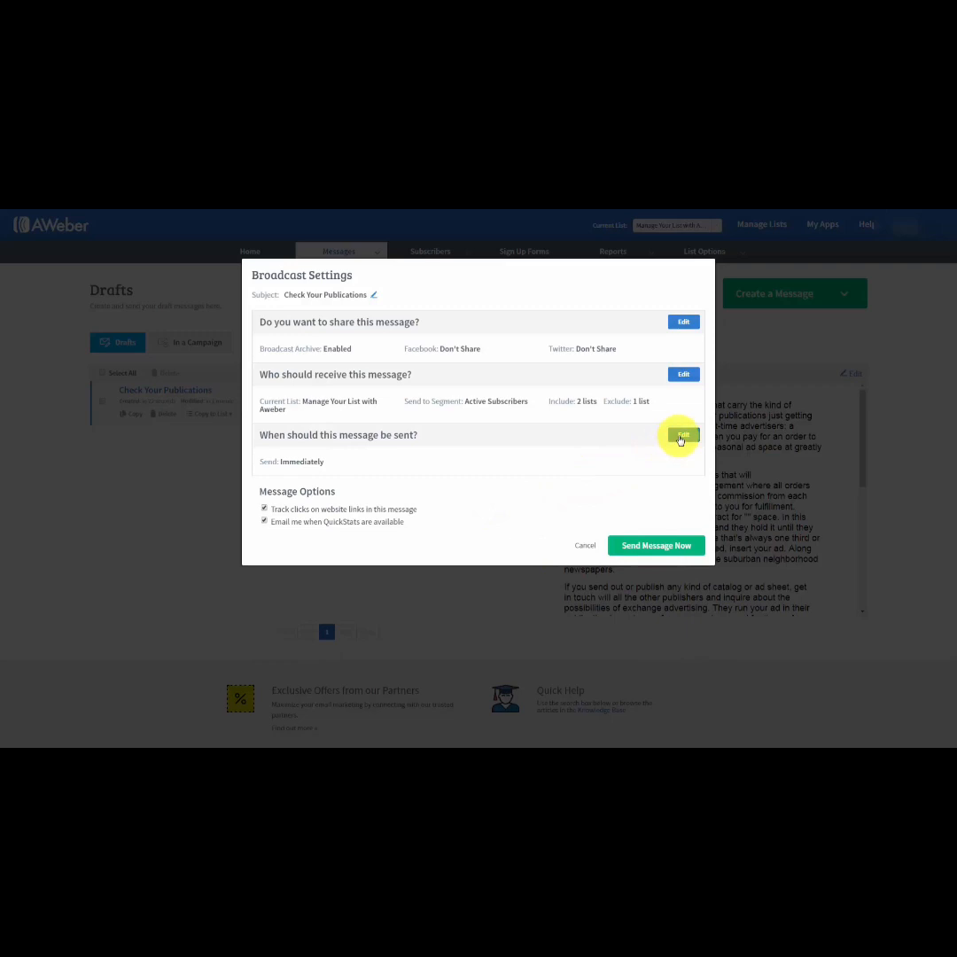
{"action": "left_click", "coordinate": [679, 436]}
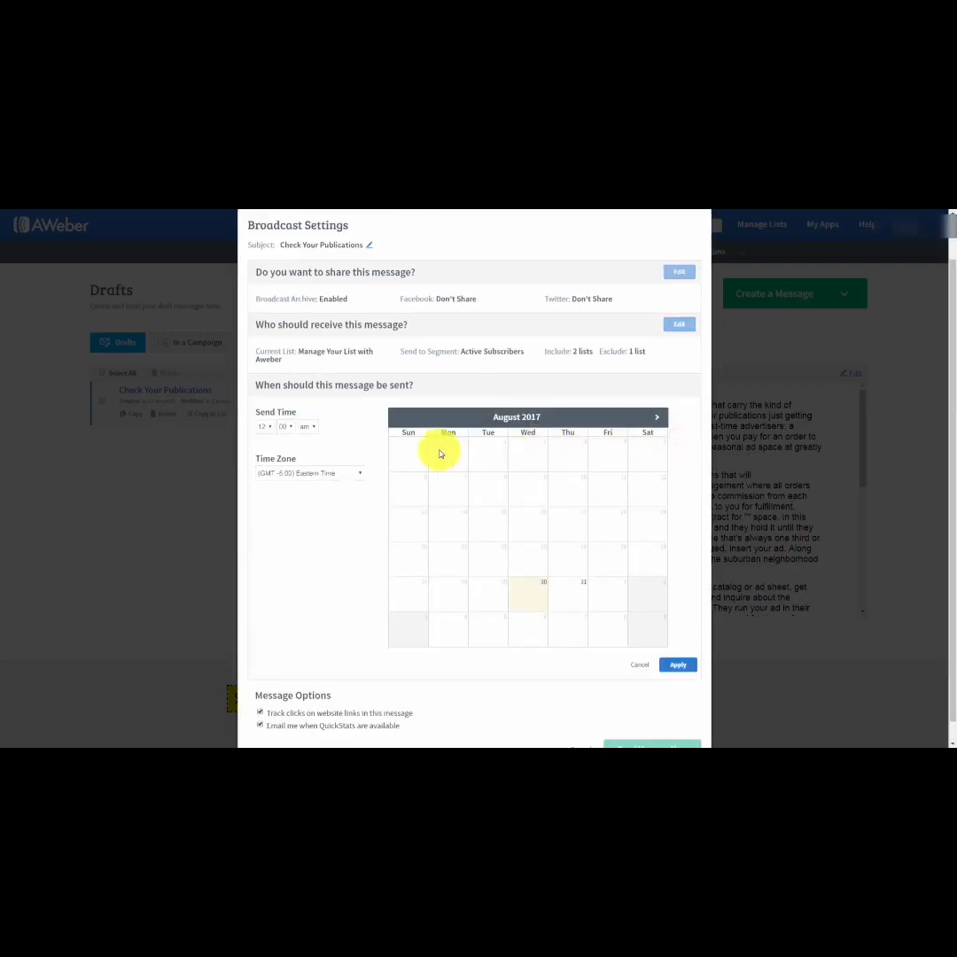
{"action": "left_click", "coordinate": [272, 430]}
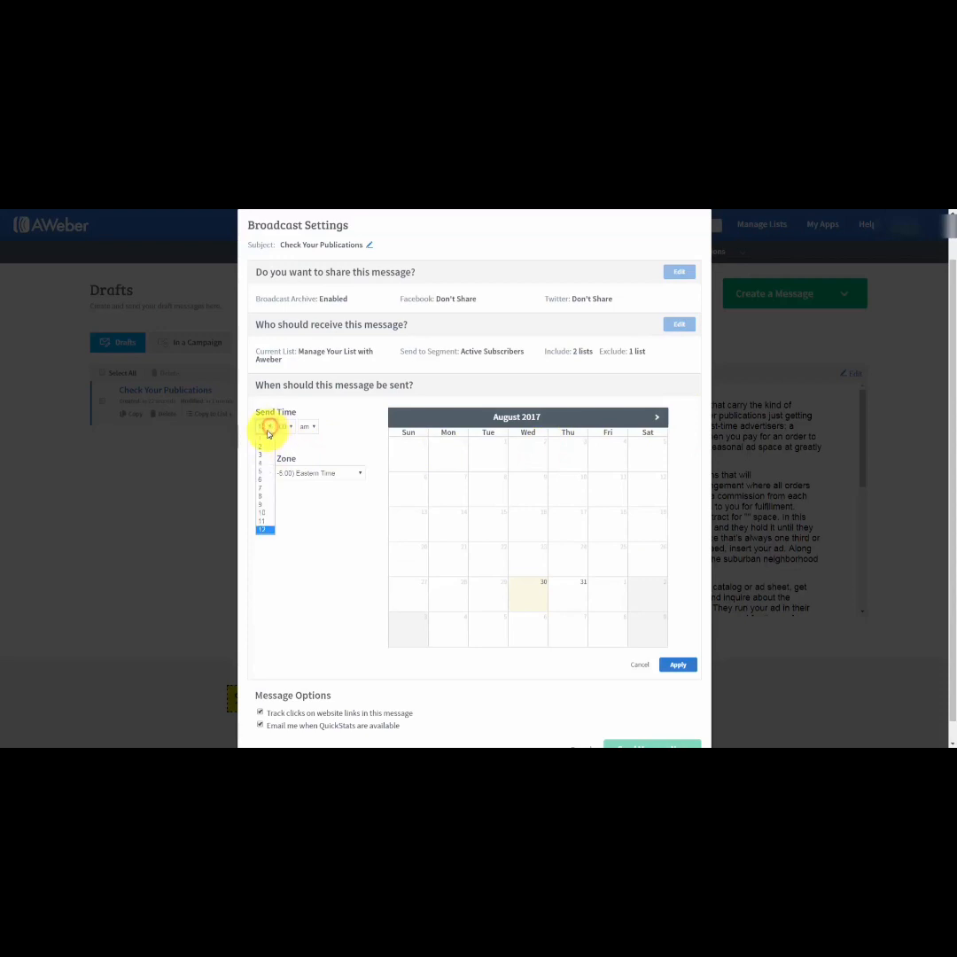
{"action": "left_click", "coordinate": [265, 481]}
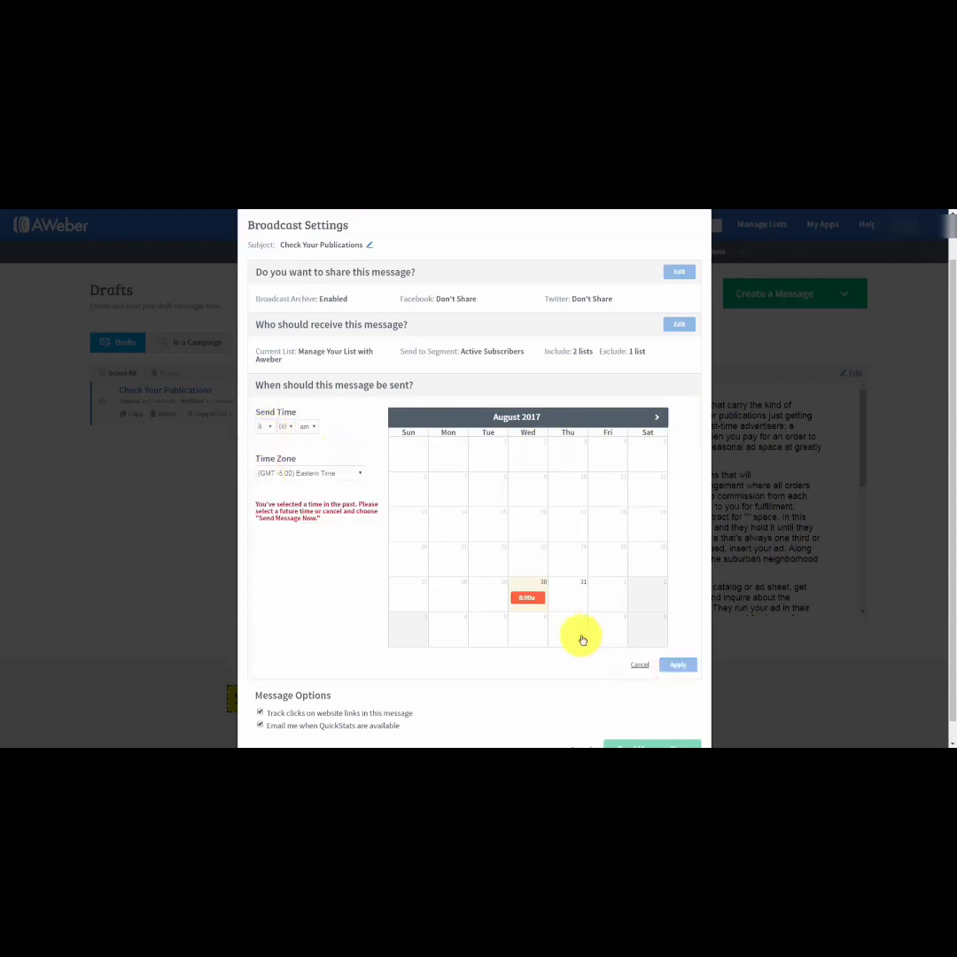
{"action": "left_click", "coordinate": [567, 594]}
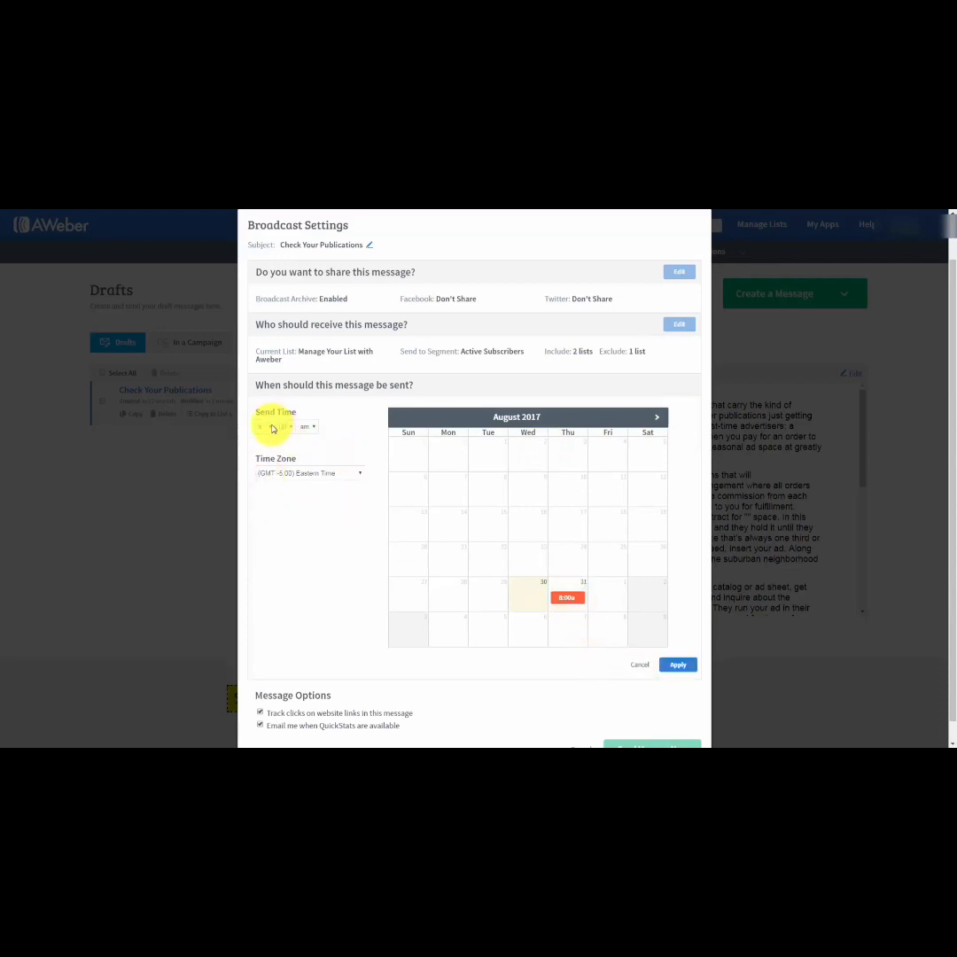
{"action": "left_click", "coordinate": [657, 417]}
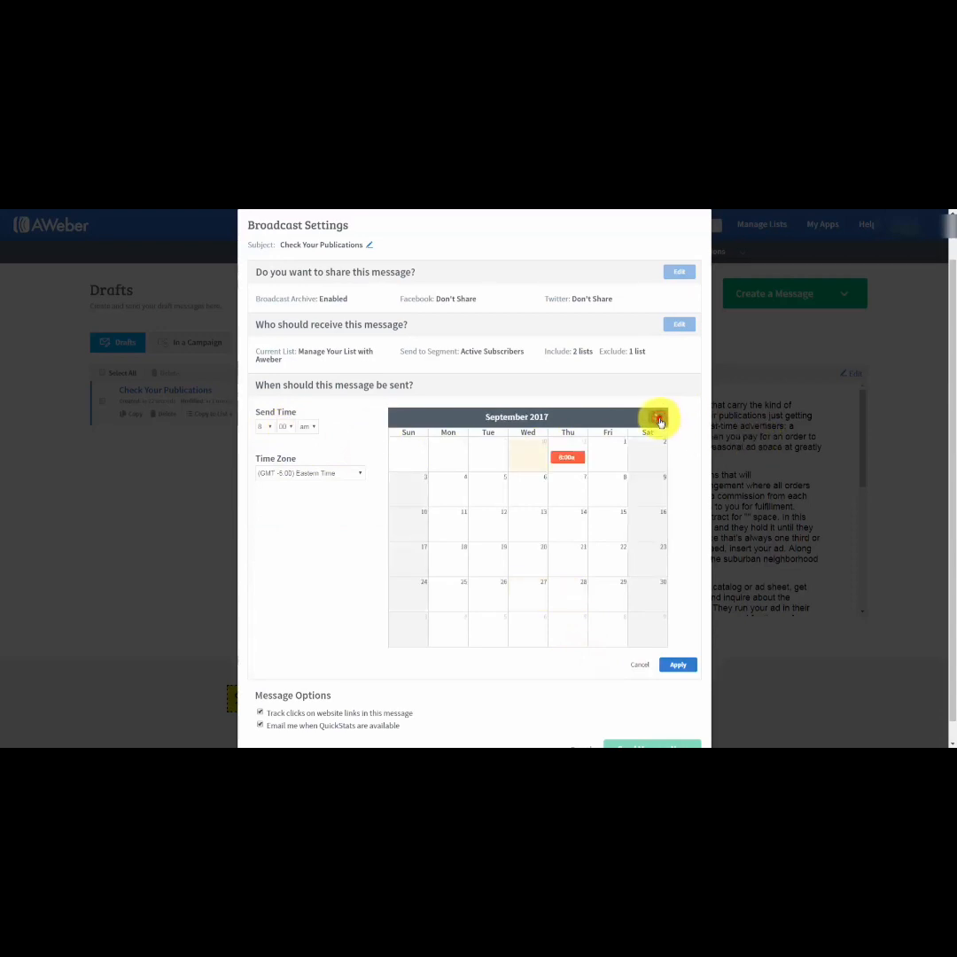
{"action": "left_click", "coordinate": [657, 418]}
{"action": "left_click", "coordinate": [568, 485]}
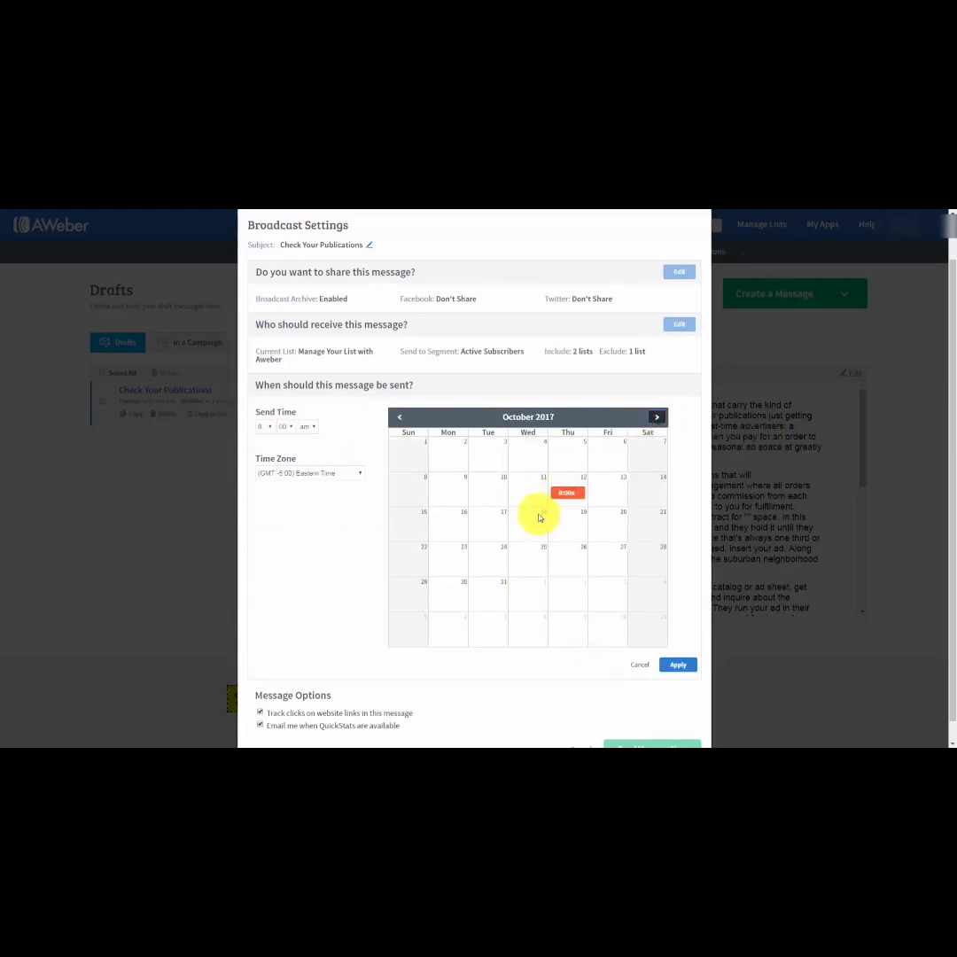
{"action": "left_click", "coordinate": [399, 416]}
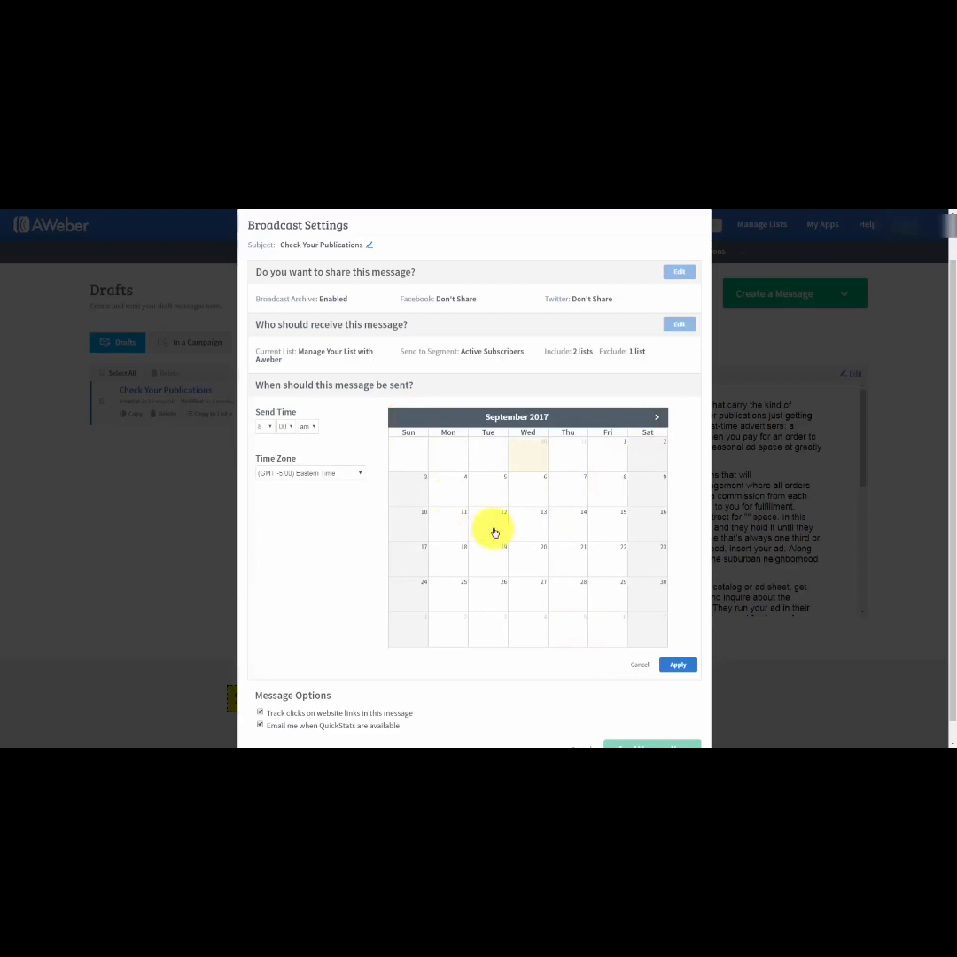
{"action": "left_click", "coordinate": [430, 491]}
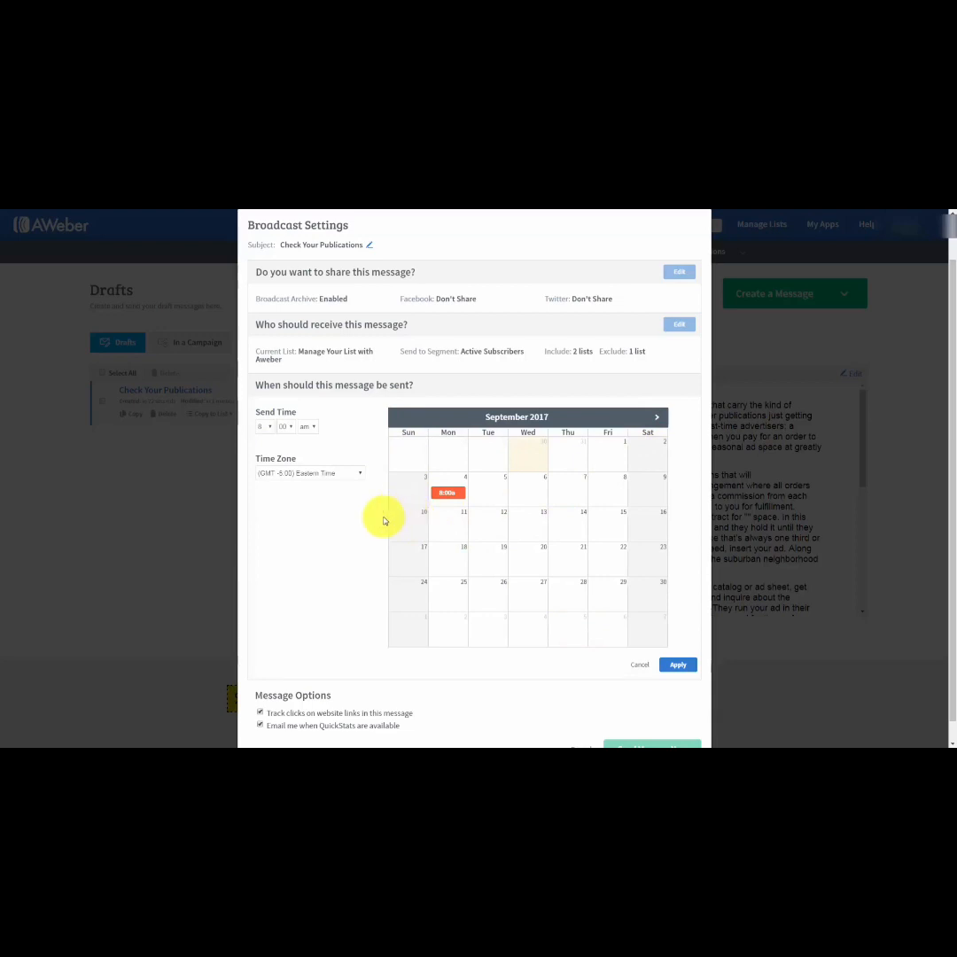
{"action": "scroll", "coordinate": [311, 536], "scroll_direction": "down", "scroll_amount": 1}
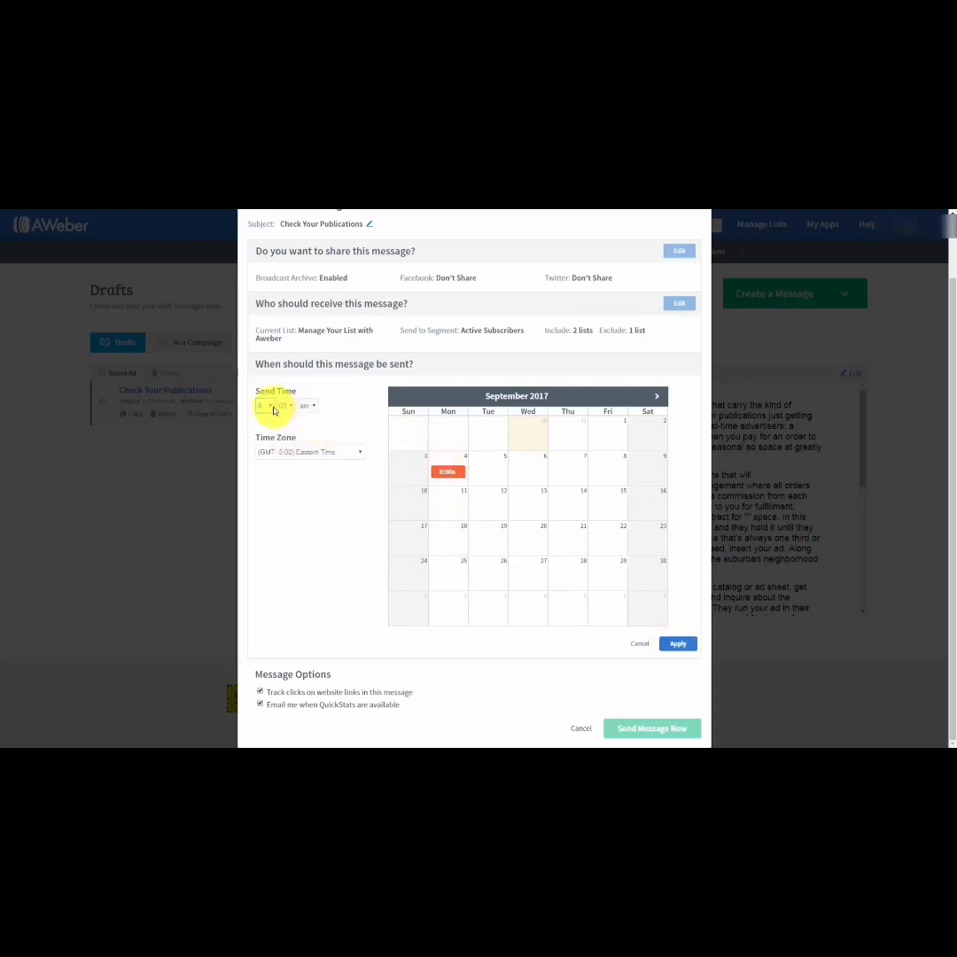
{"action": "left_click", "coordinate": [639, 643]}
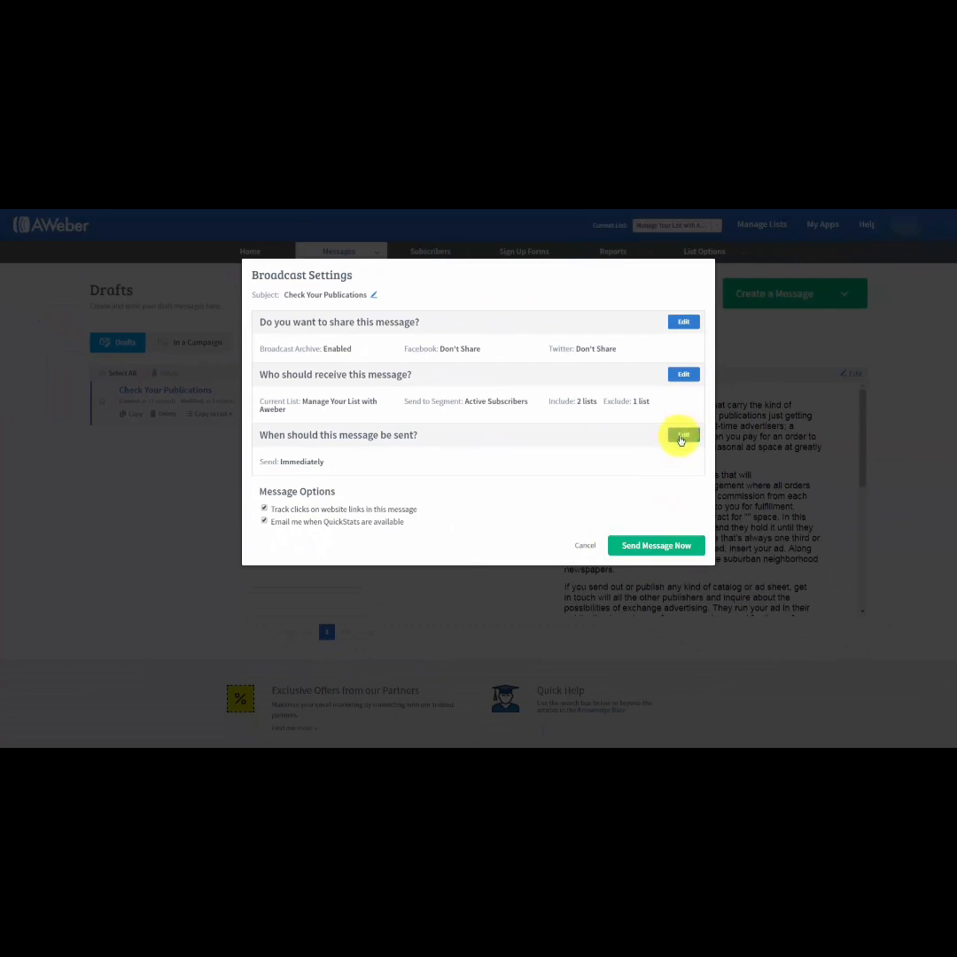
Schedule the broadcast for Wednesday, September 6, 2017 at 12:00 AM Eastern Time.
{"action": "left_click", "coordinate": [680, 436]}
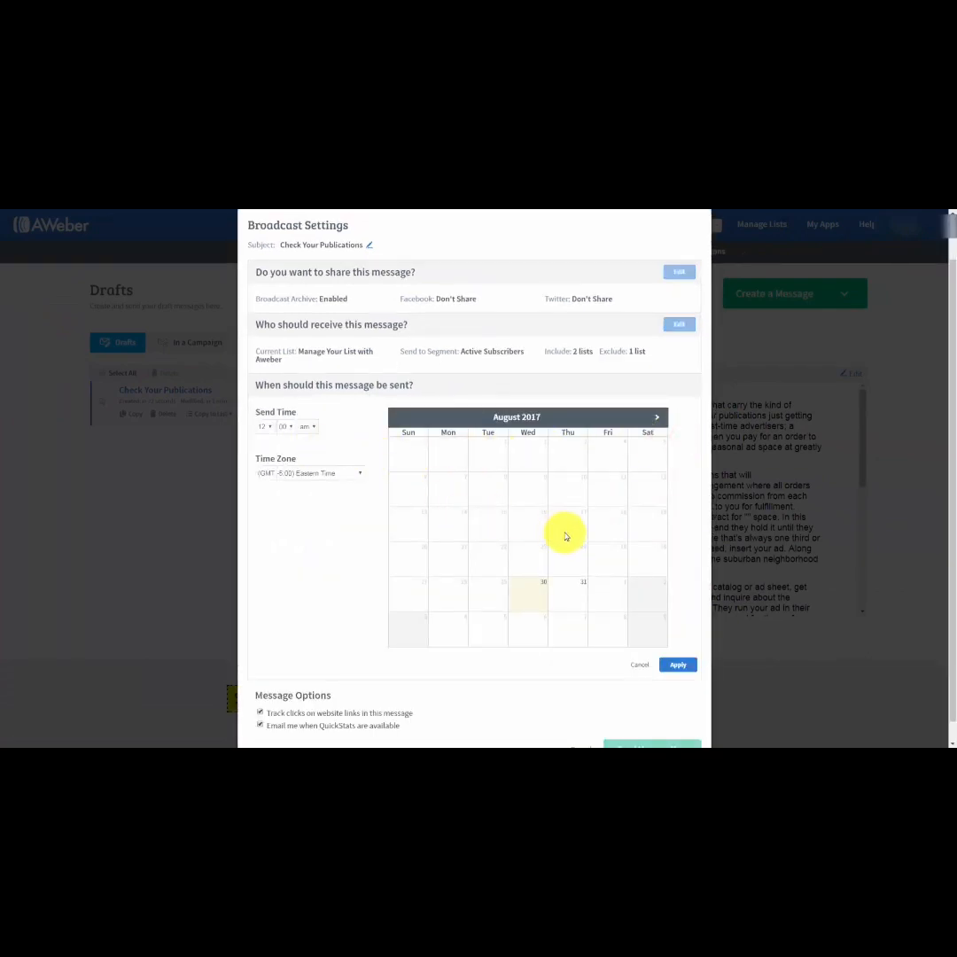
{"action": "left_click", "coordinate": [656, 416]}
{"action": "left_click", "coordinate": [529, 496]}
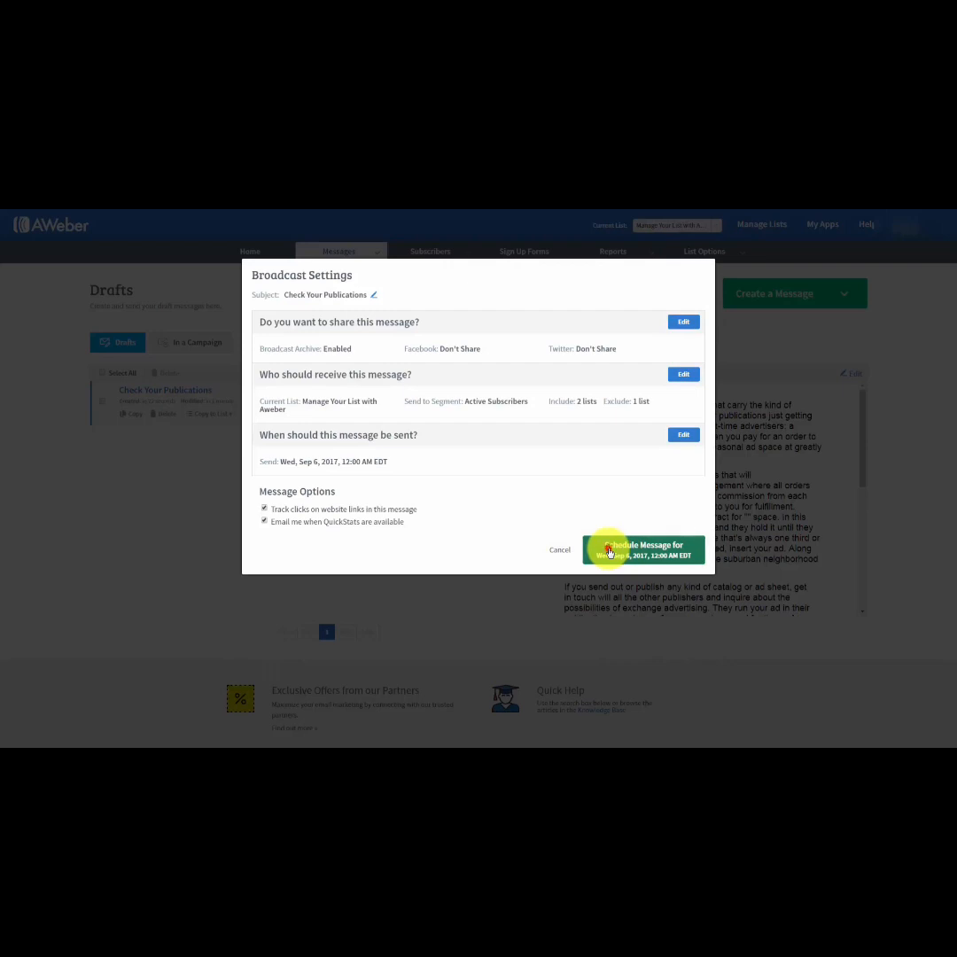
{"action": "left_click", "coordinate": [609, 553]}
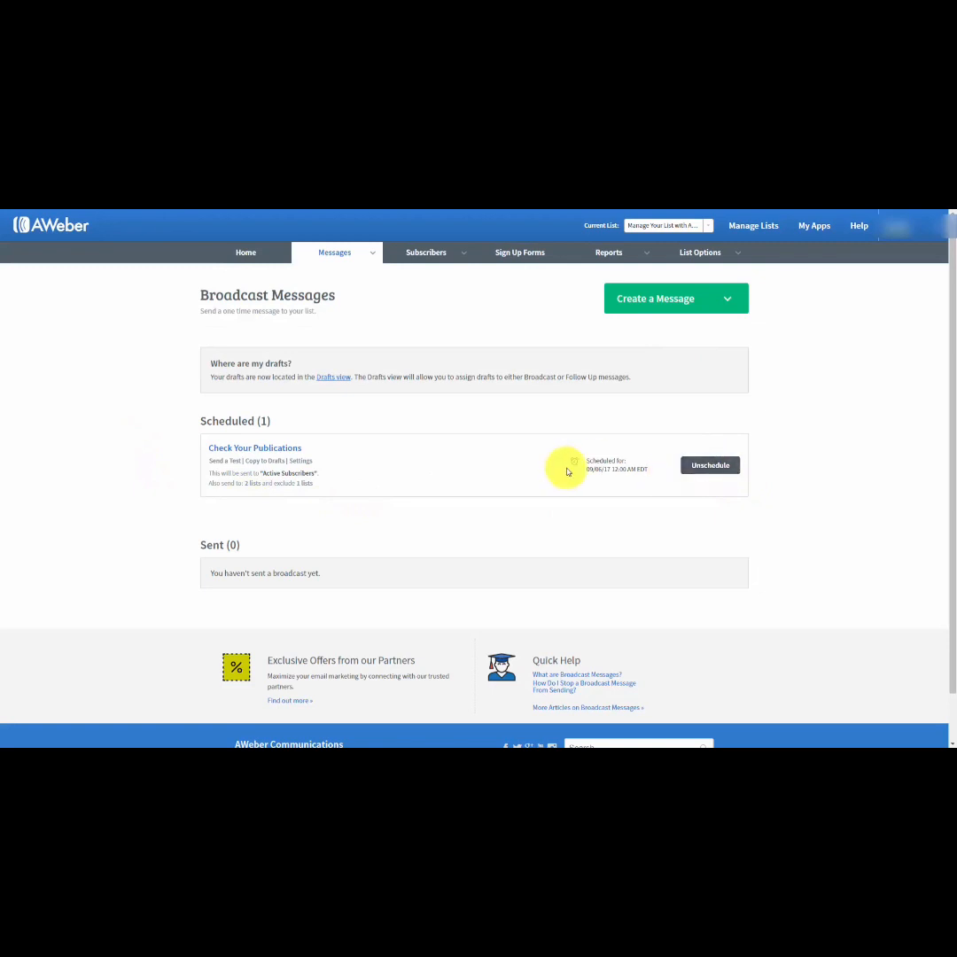
Unschedule the "Check Your Publications" broadcast.
{"action": "left_click", "coordinate": [704, 466]}
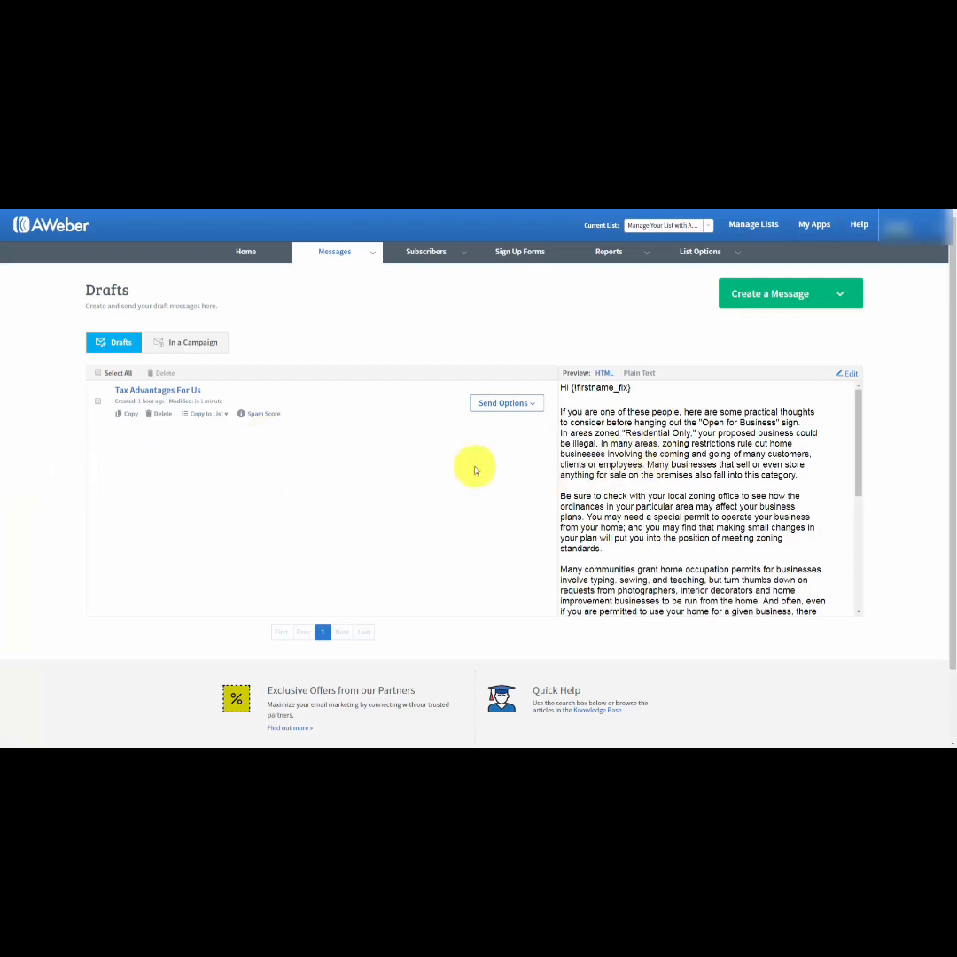
{"action": "left_click", "coordinate": [849, 379]}
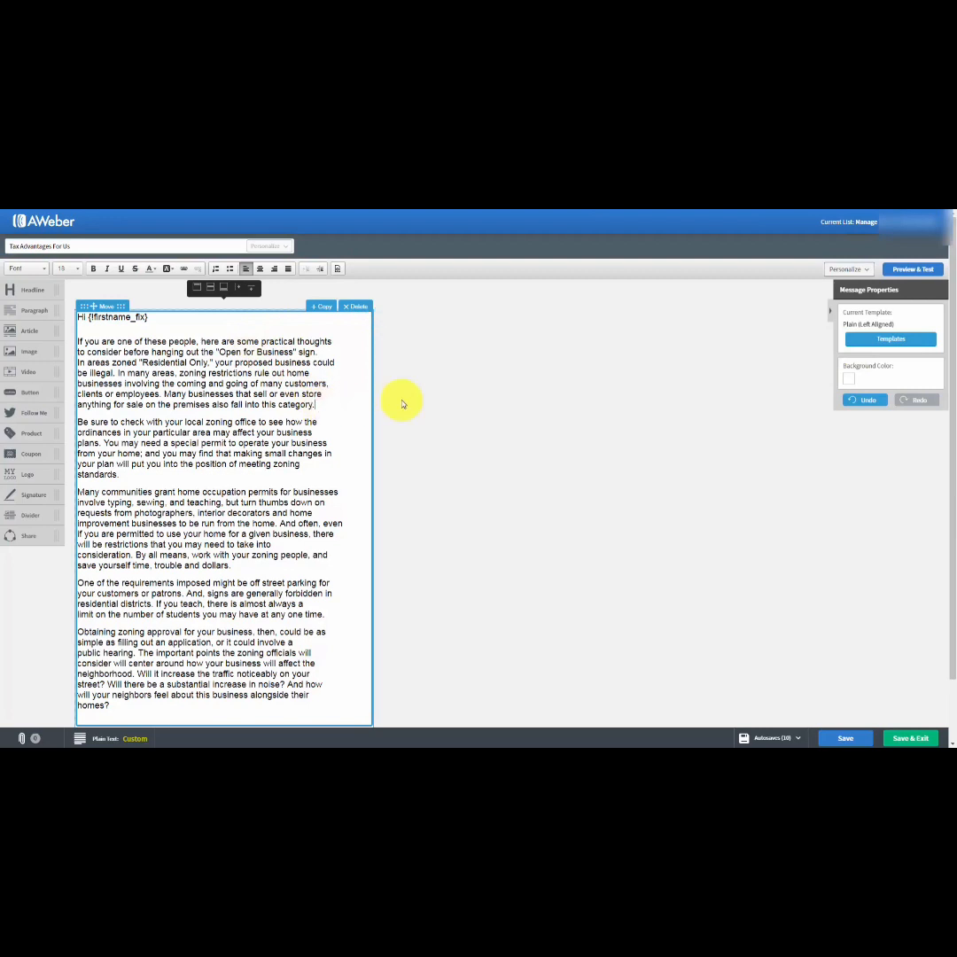
{"action": "key", "text": "Return"}
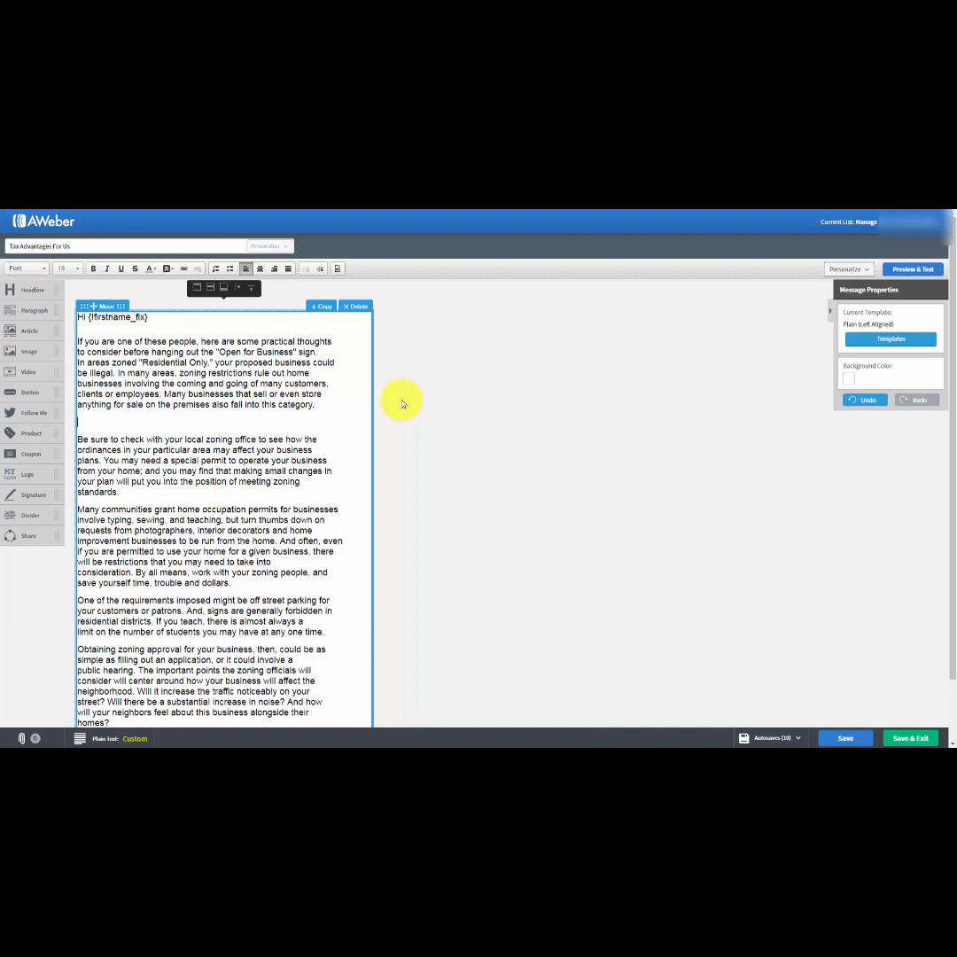
{"action": "type", "text": "http://naion.biz/cfwop/"}
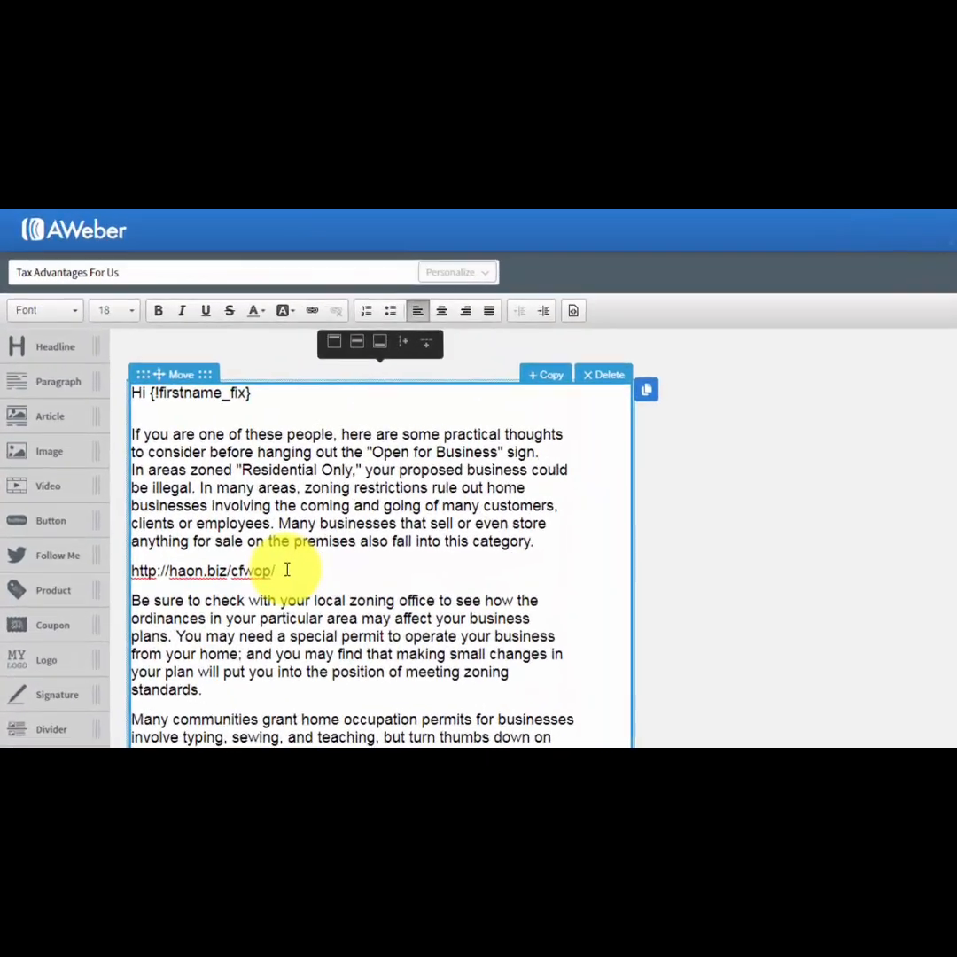
{"action": "left_click_drag", "start_coordinate": [321, 616], "coordinate": [152, 617]}
{"action": "key", "text": "ctrl+c"}
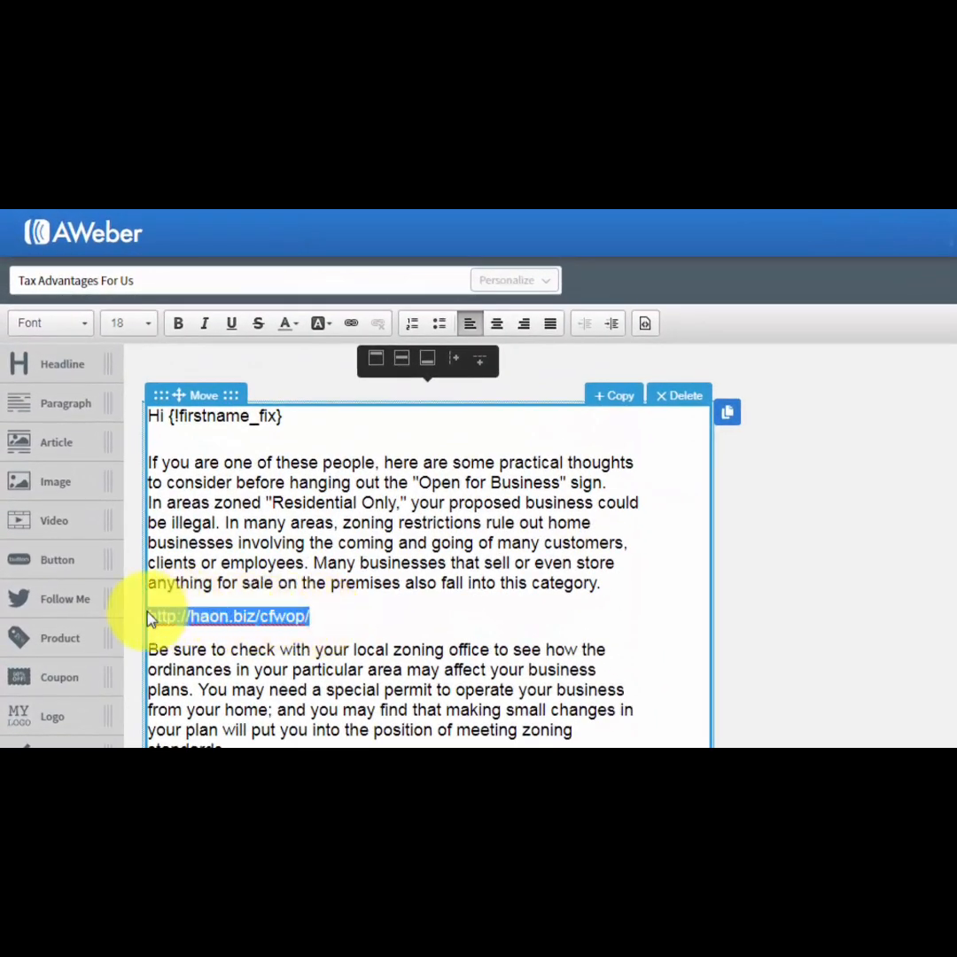
{"action": "left_click", "coordinate": [353, 326]}
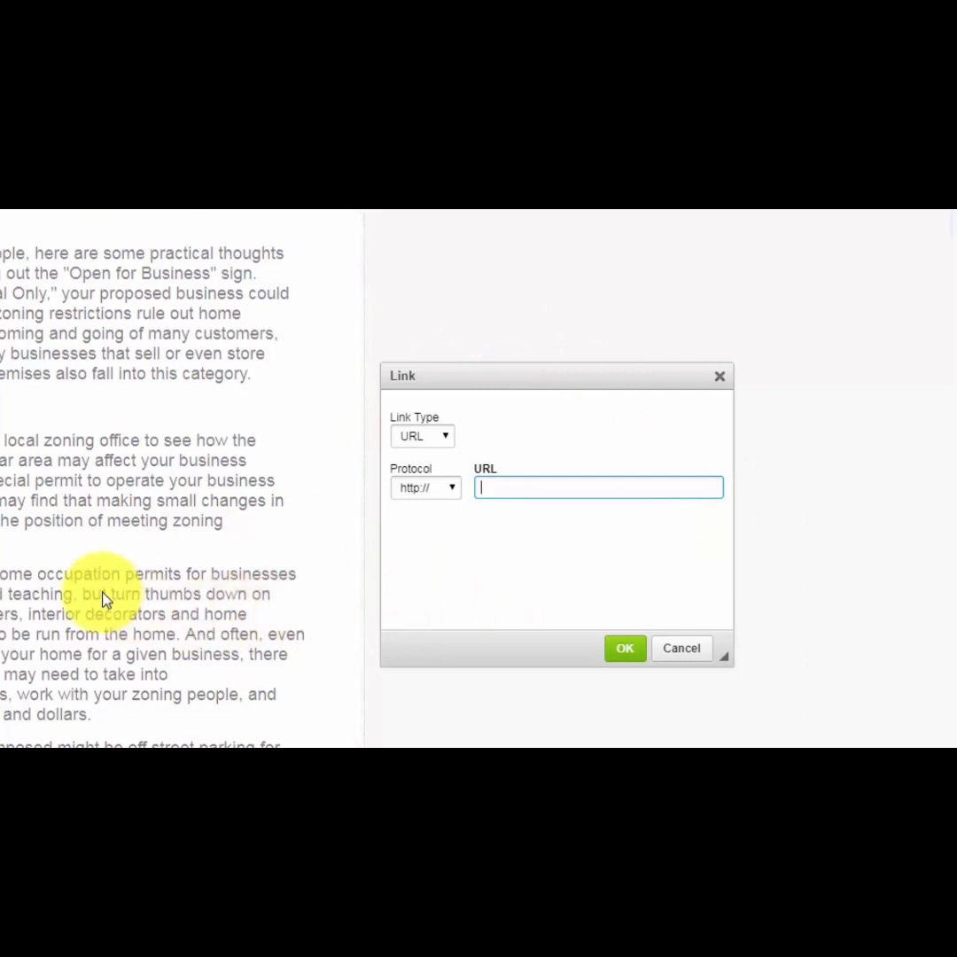
{"action": "right_click", "coordinate": [490, 488]}
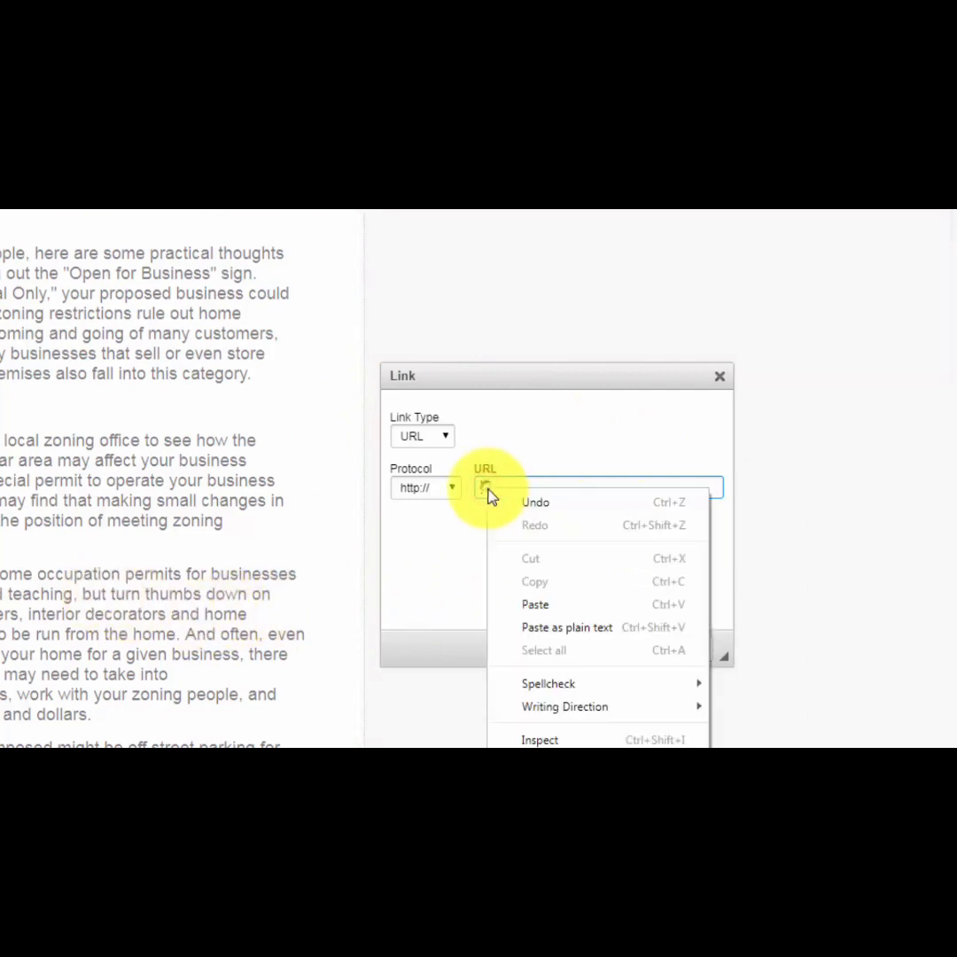
{"action": "left_click", "coordinate": [534, 604]}
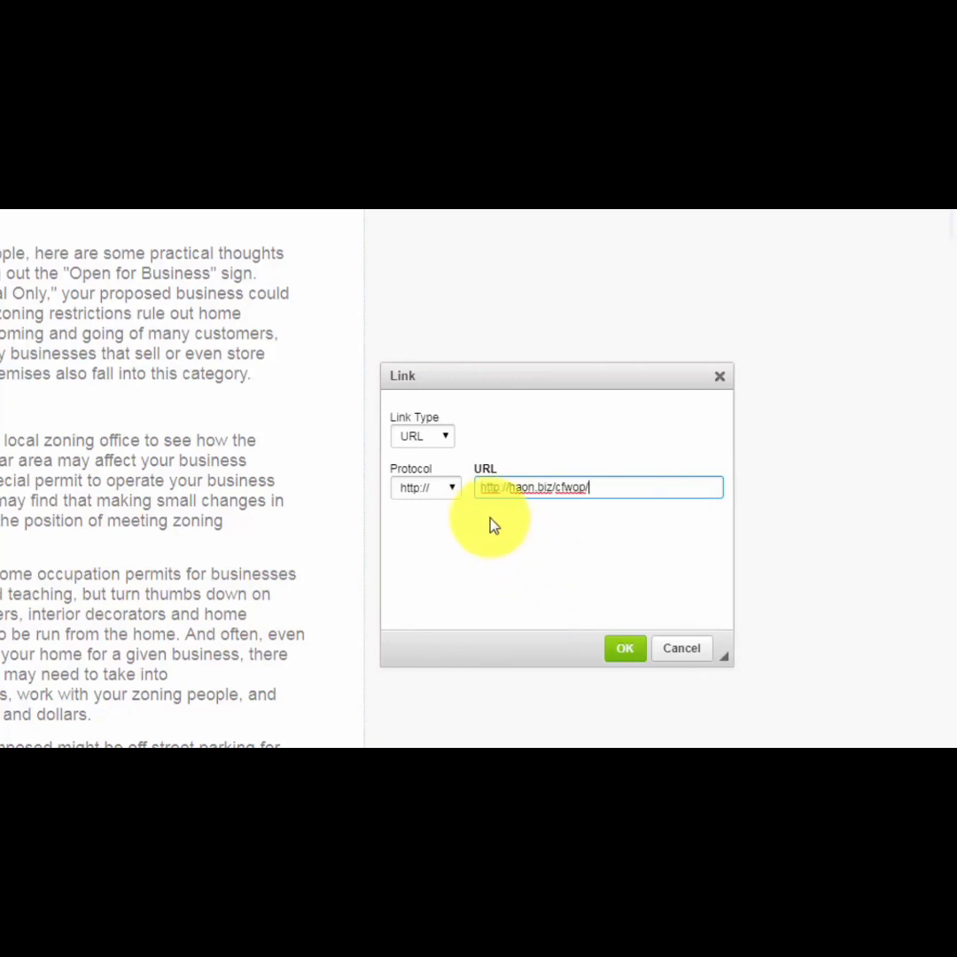
{"action": "left_click", "coordinate": [483, 488]}
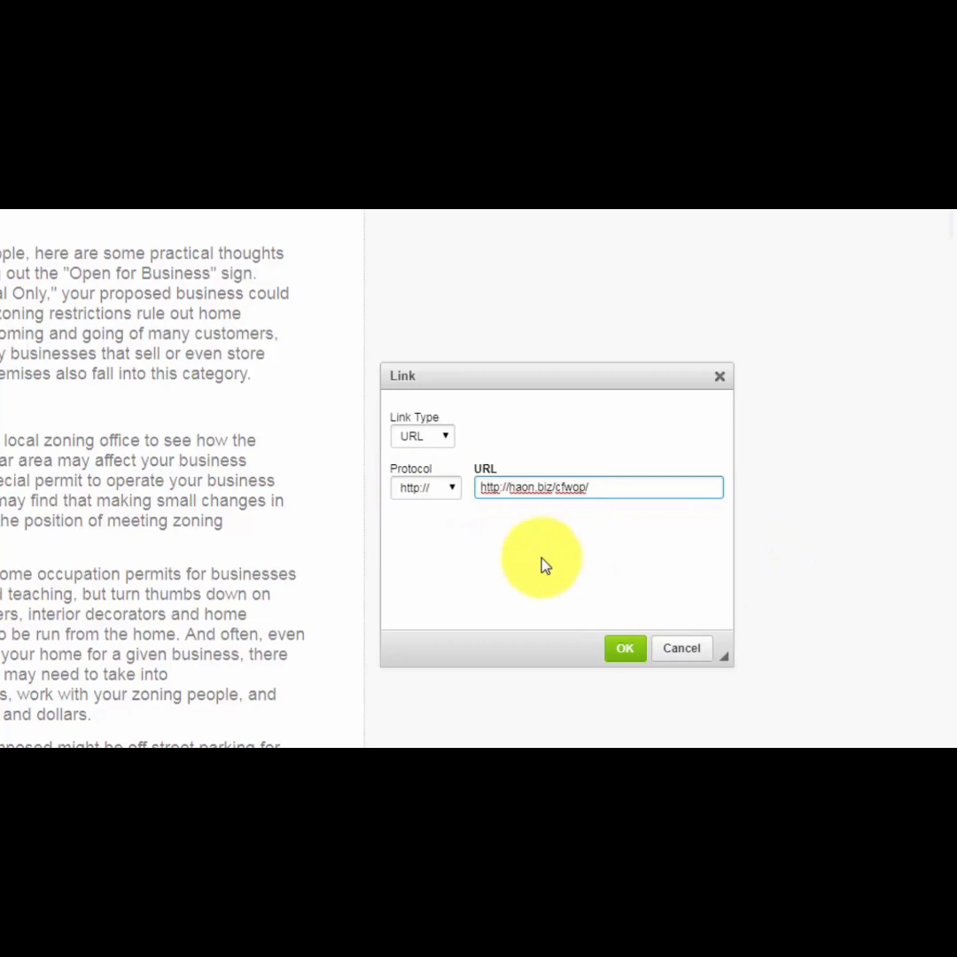
{"action": "key", "text": "BackSpace"}
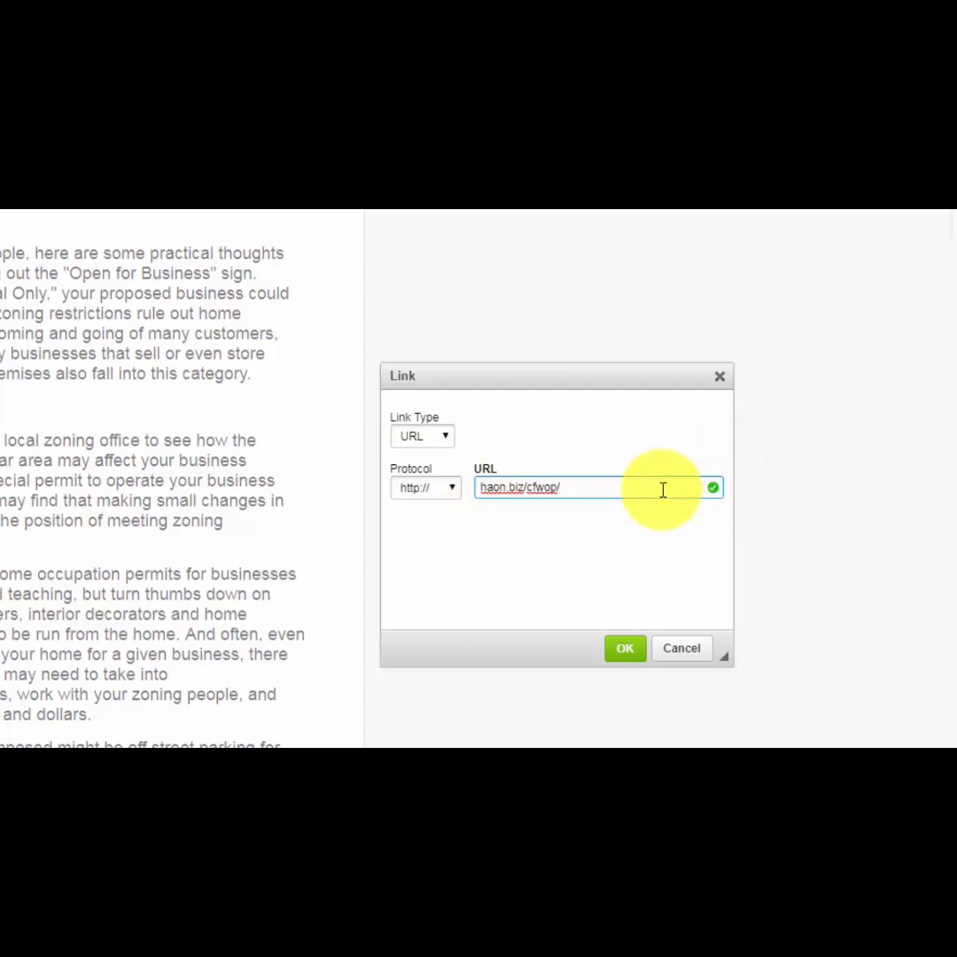
{"action": "left_click", "coordinate": [624, 647]}
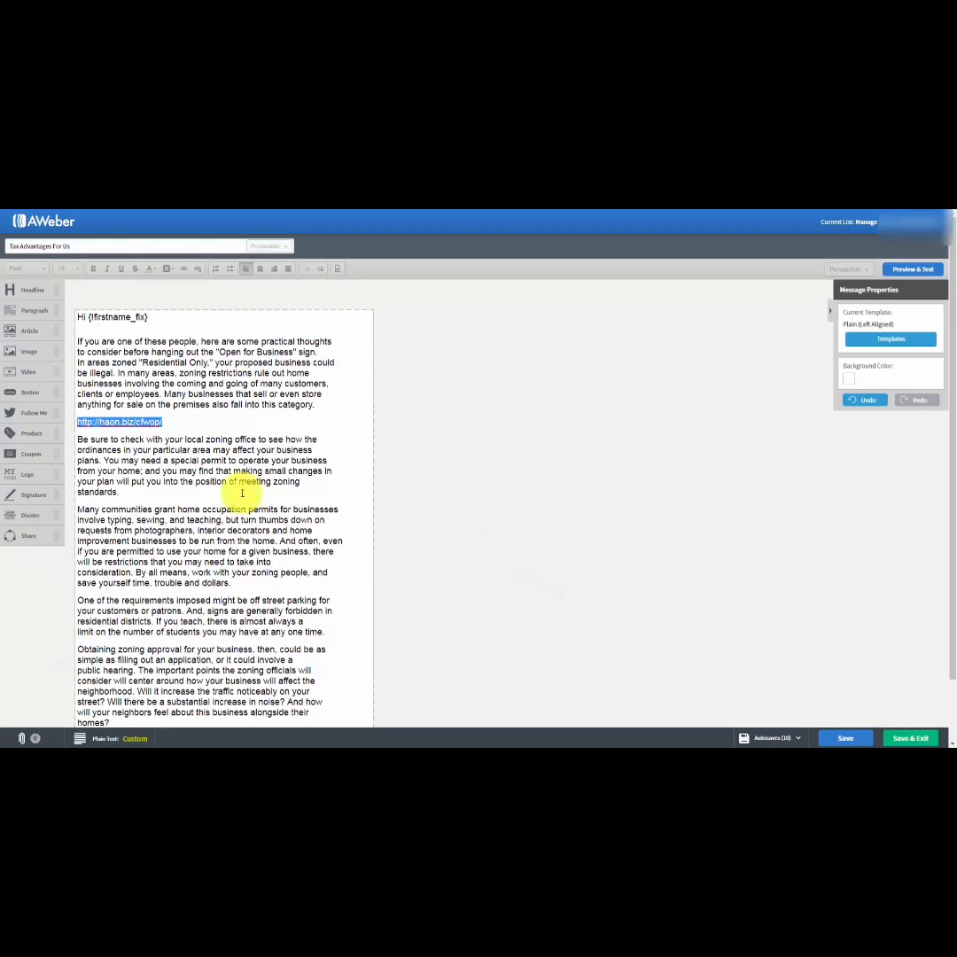
{"action": "left_click", "coordinate": [186, 468]}
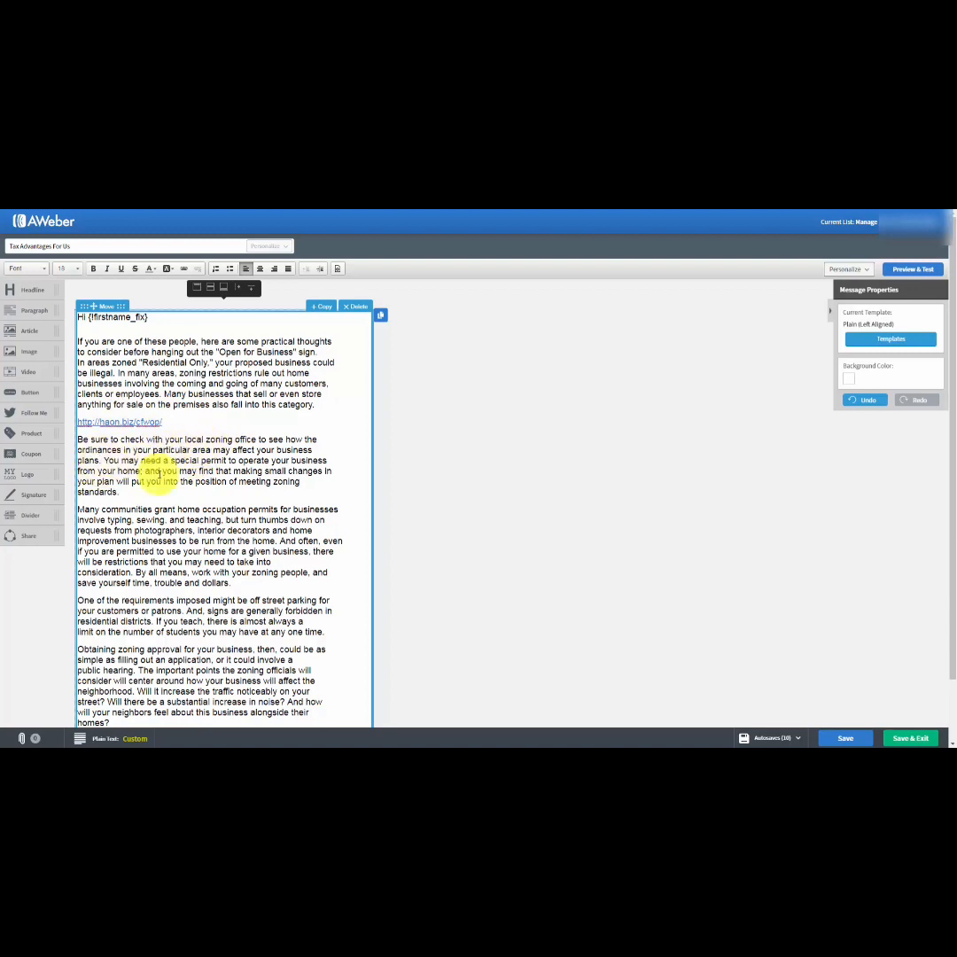
{"action": "left_click_drag", "start_coordinate": [162, 471], "coordinate": [205, 471]}
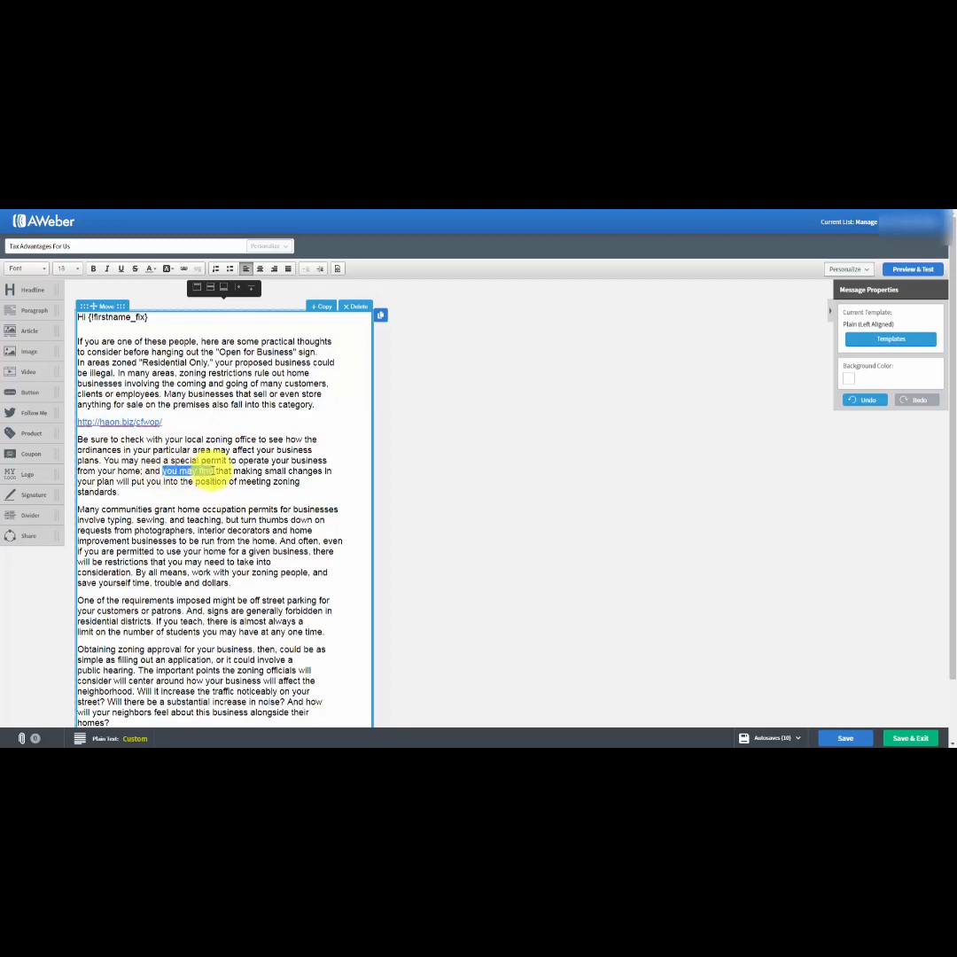
{"action": "left_click", "coordinate": [186, 270]}
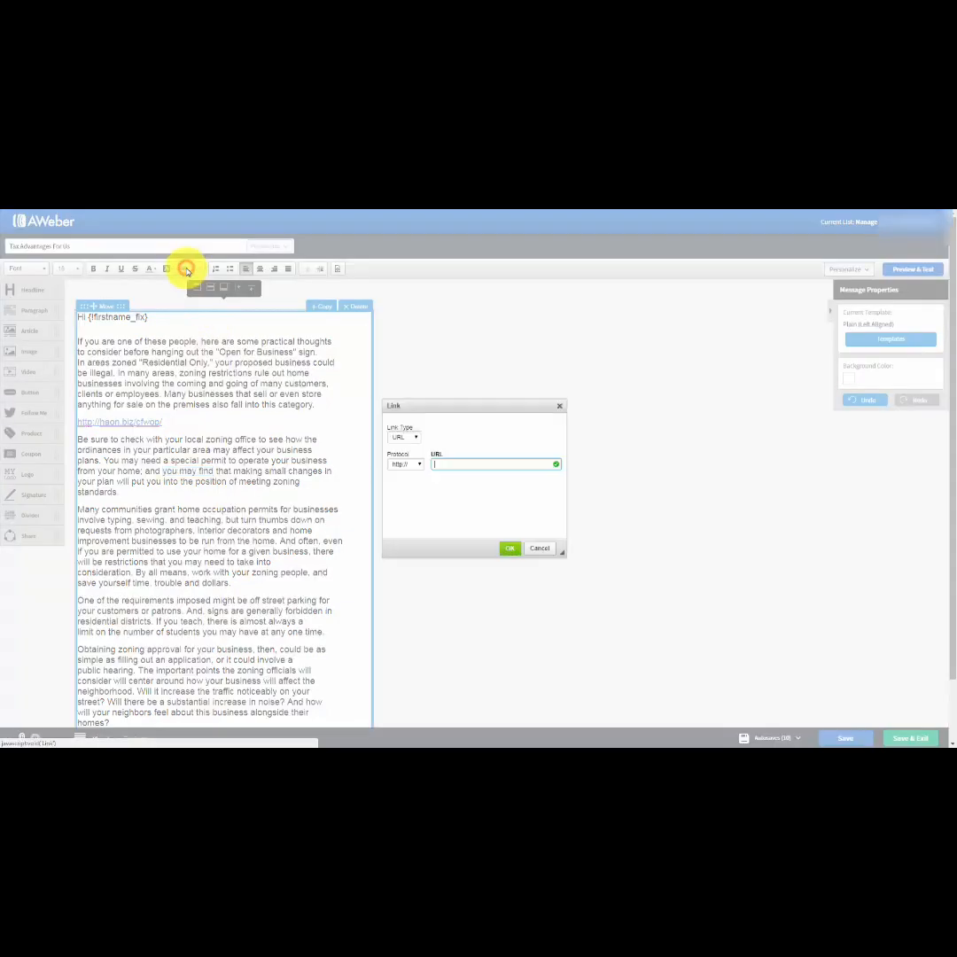
{"action": "left_click", "coordinate": [441, 462]}
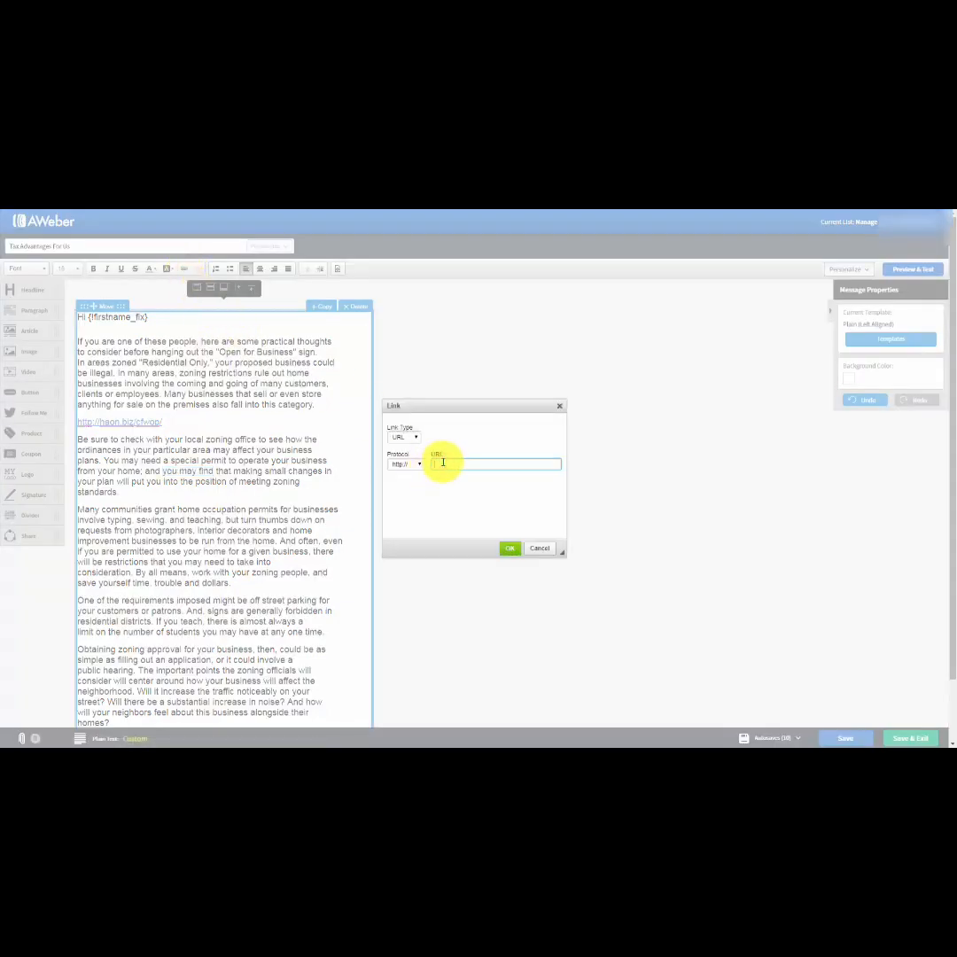
{"action": "type", "text": "haon.biz/cfwop/"}
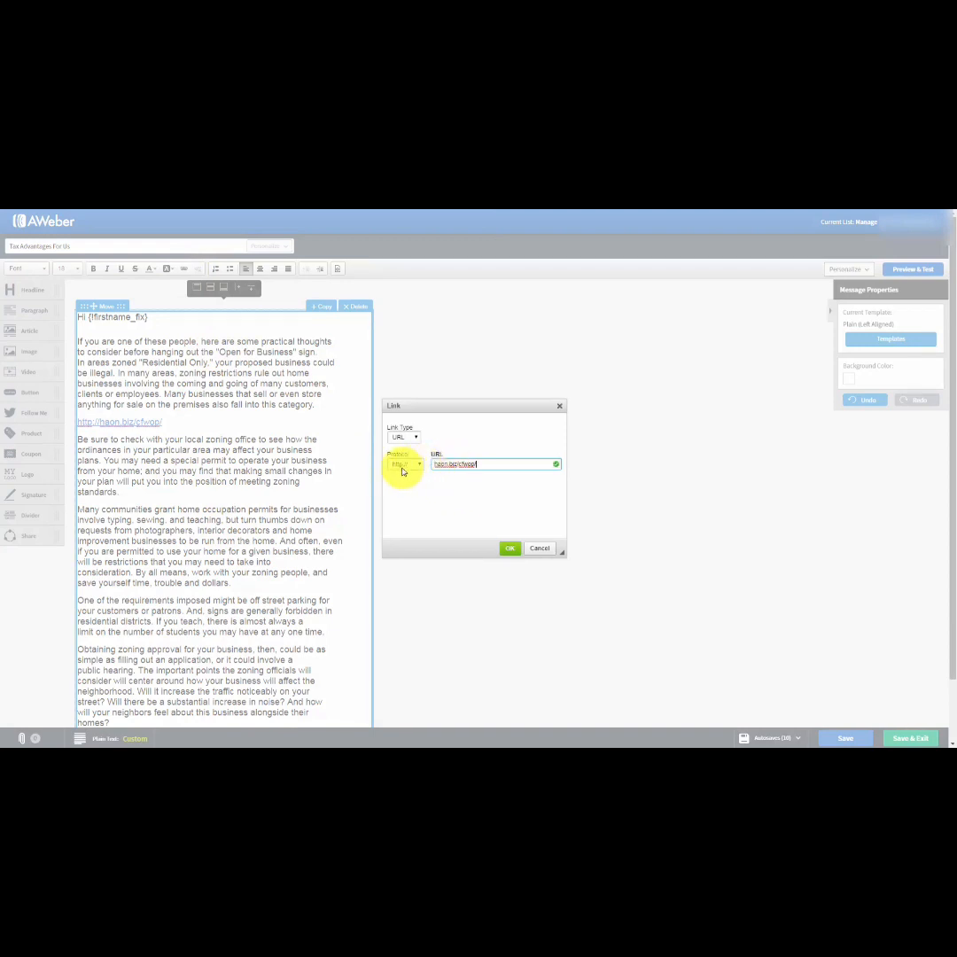
{"action": "left_click", "coordinate": [507, 552]}
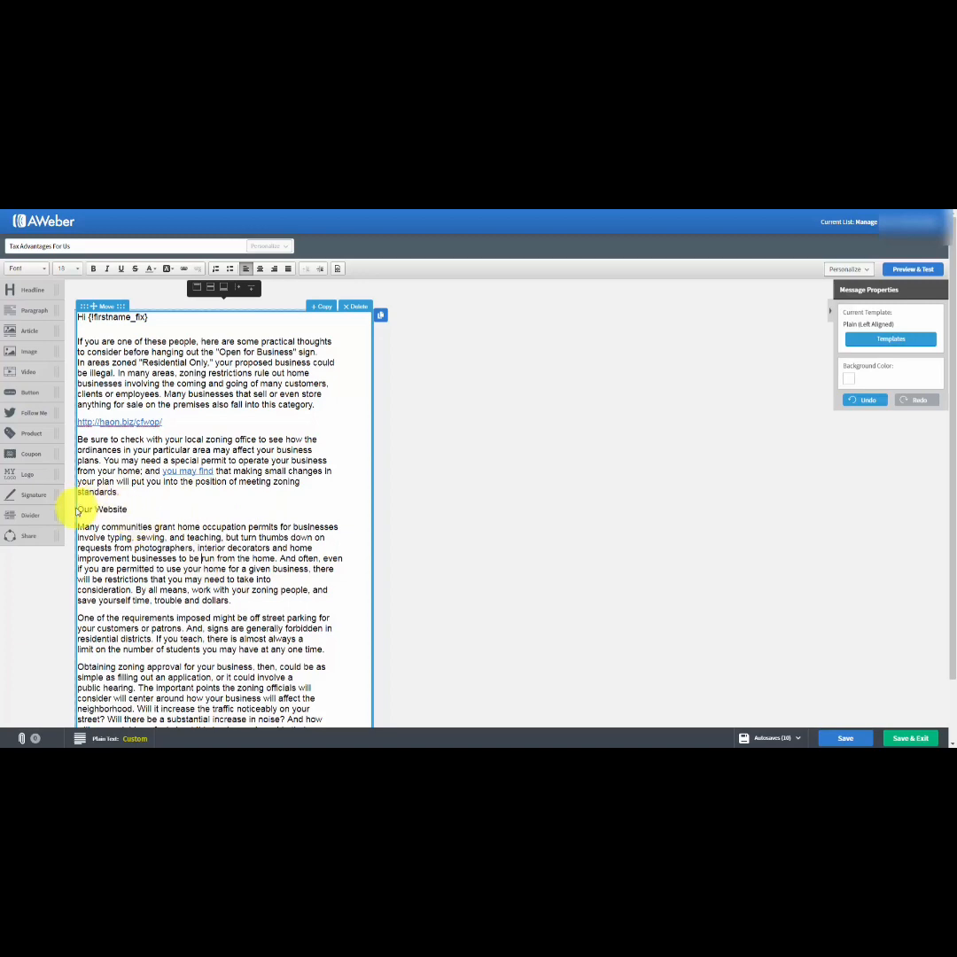
{"action": "left_click_drag", "start_coordinate": [78, 509], "coordinate": [130, 511]}
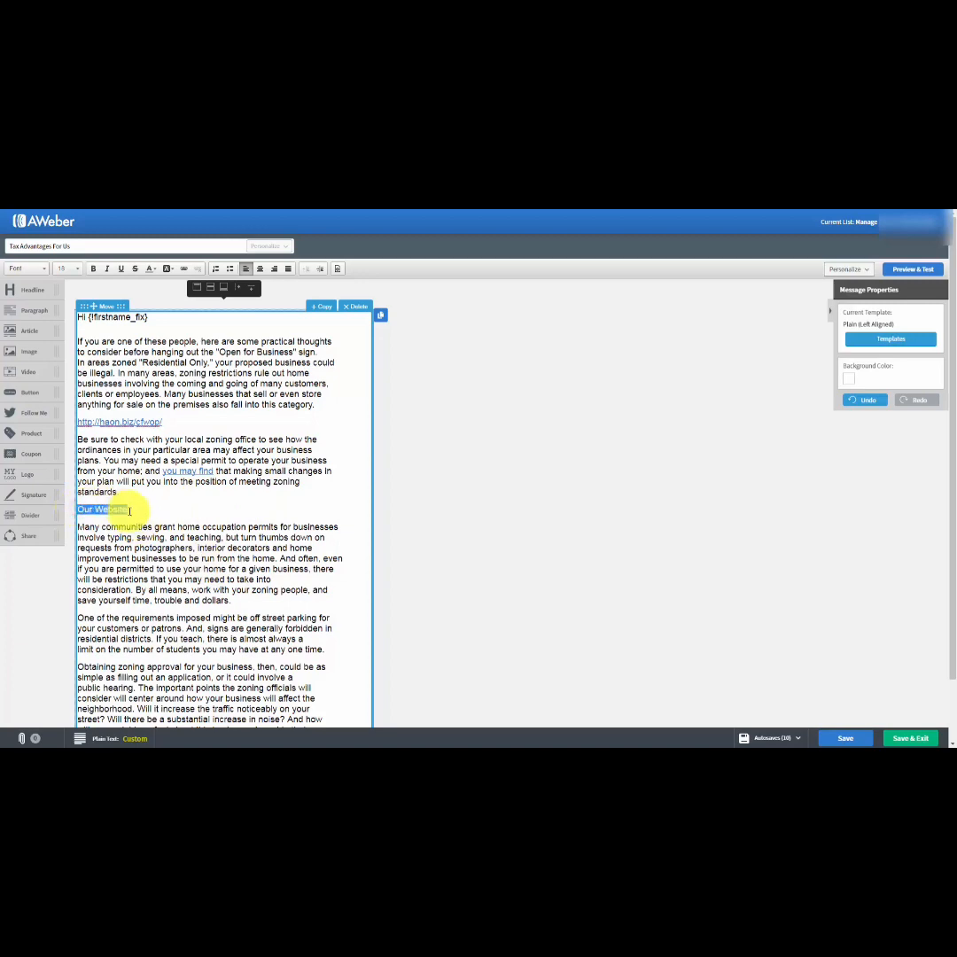
{"action": "left_click", "coordinate": [183, 269]}
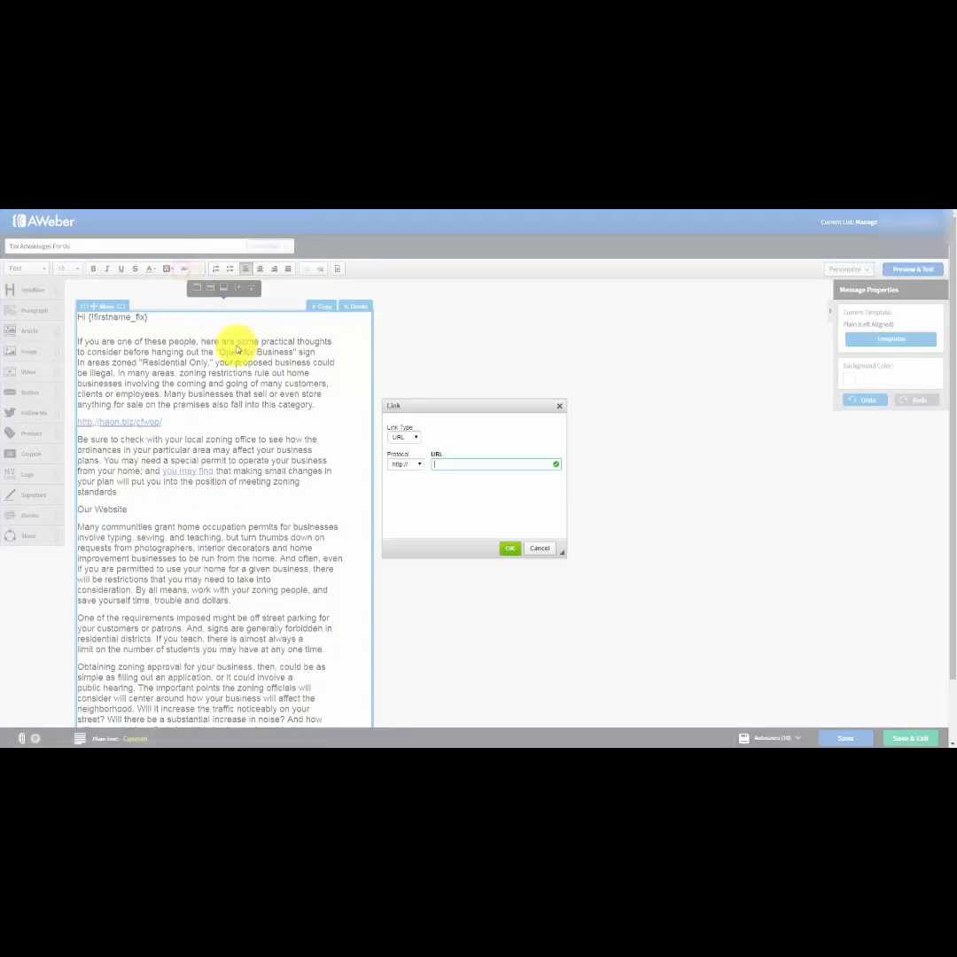
{"action": "type", "text": "haon.biz/cfwop/"}
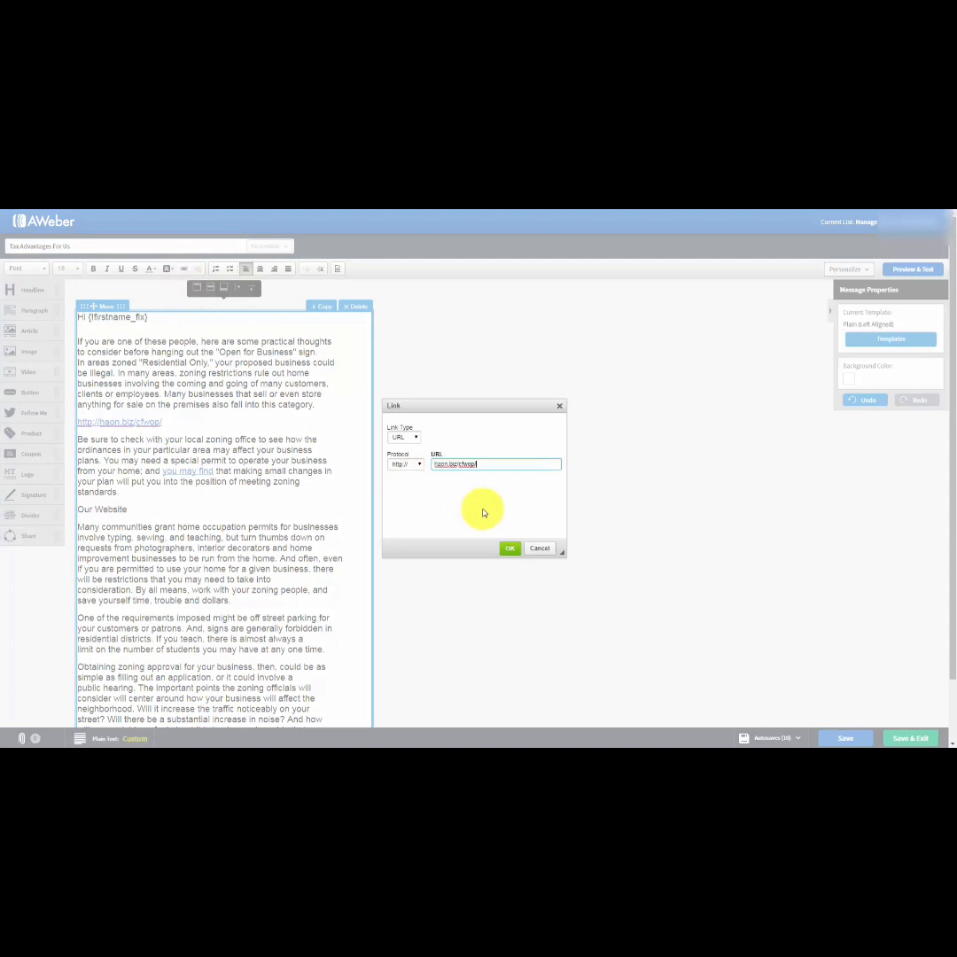
{"action": "left_click", "coordinate": [510, 548]}
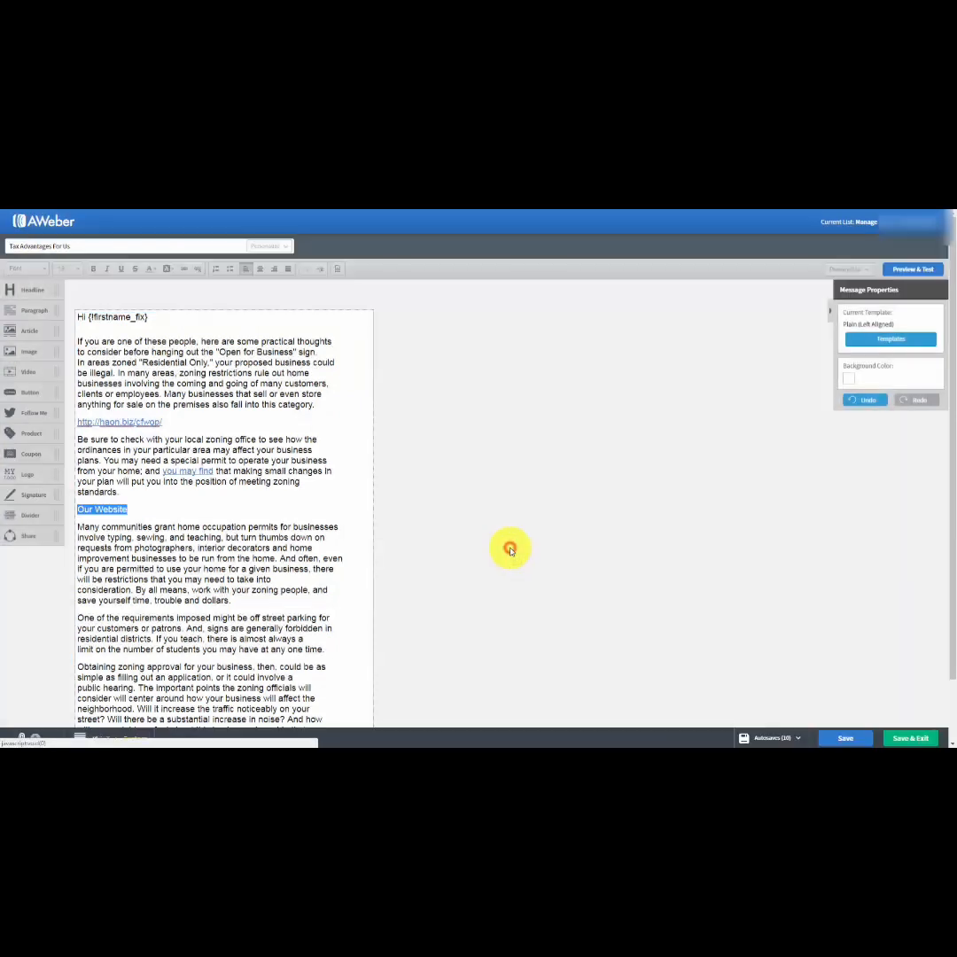
{"action": "left_click", "coordinate": [303, 539]}
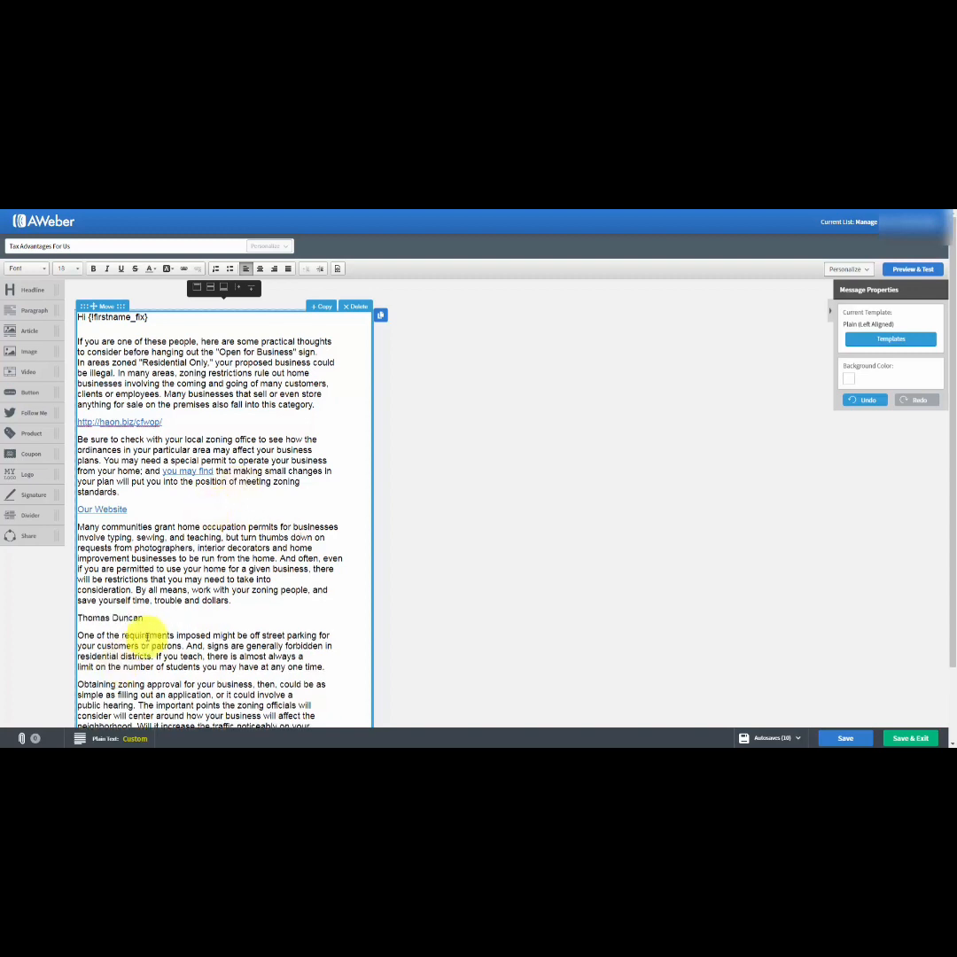
Make the name line an E-mail link with the contact's e-mail address, a subject addressed to the contact and the body "I'd Like One Please".
{"action": "left_click", "coordinate": [166, 613]}
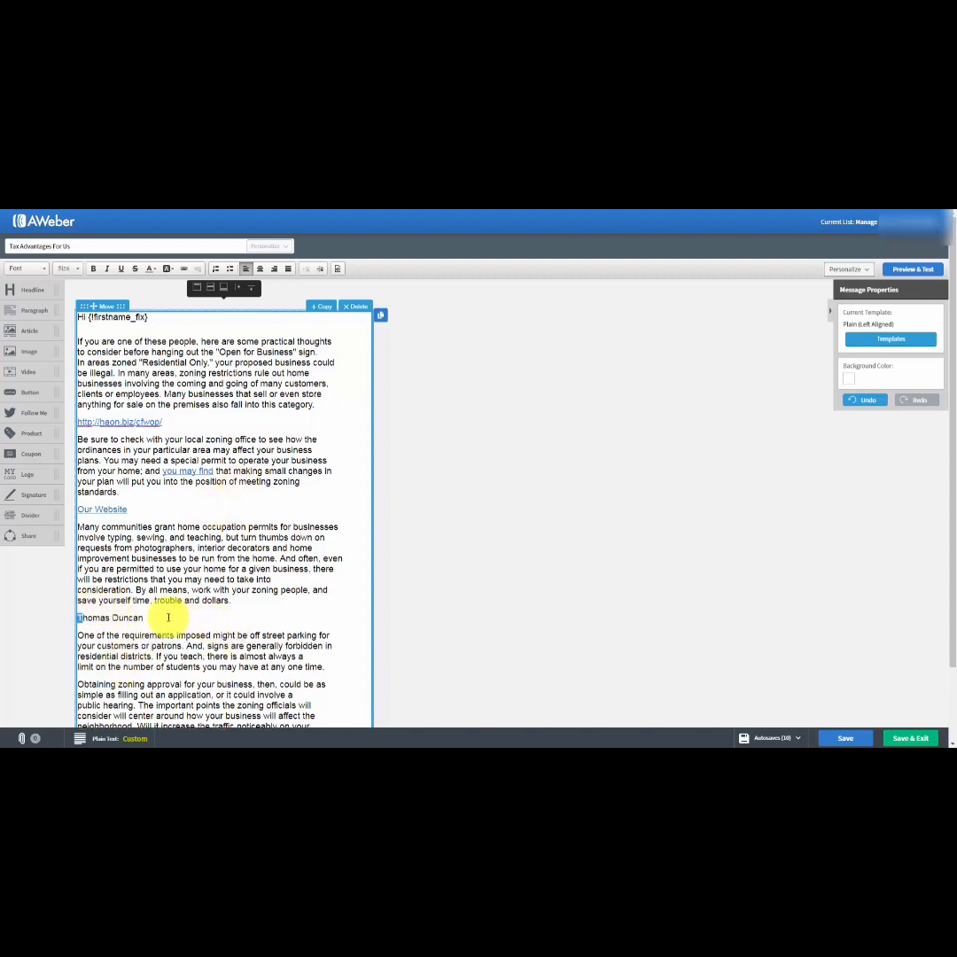
{"action": "left_click", "coordinate": [155, 616]}
{"action": "left_click_drag", "start_coordinate": [156, 616], "coordinate": [79, 618]}
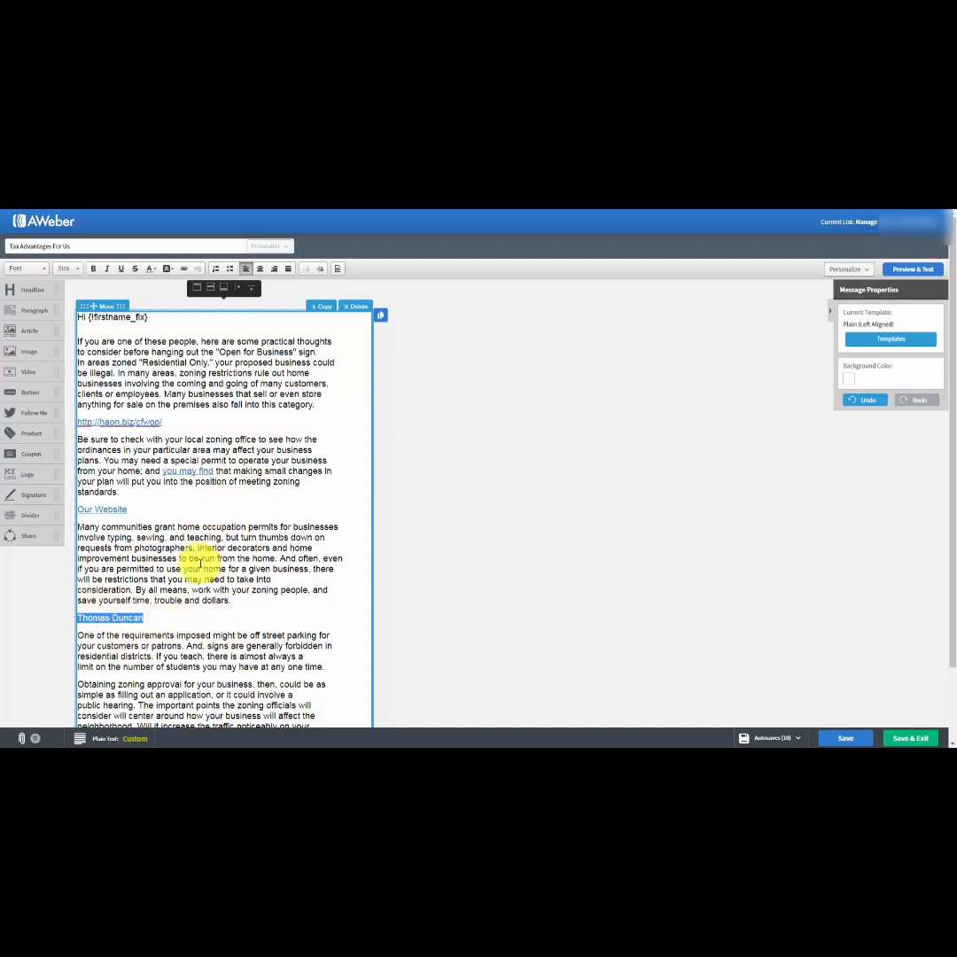
{"action": "left_click", "coordinate": [182, 268]}
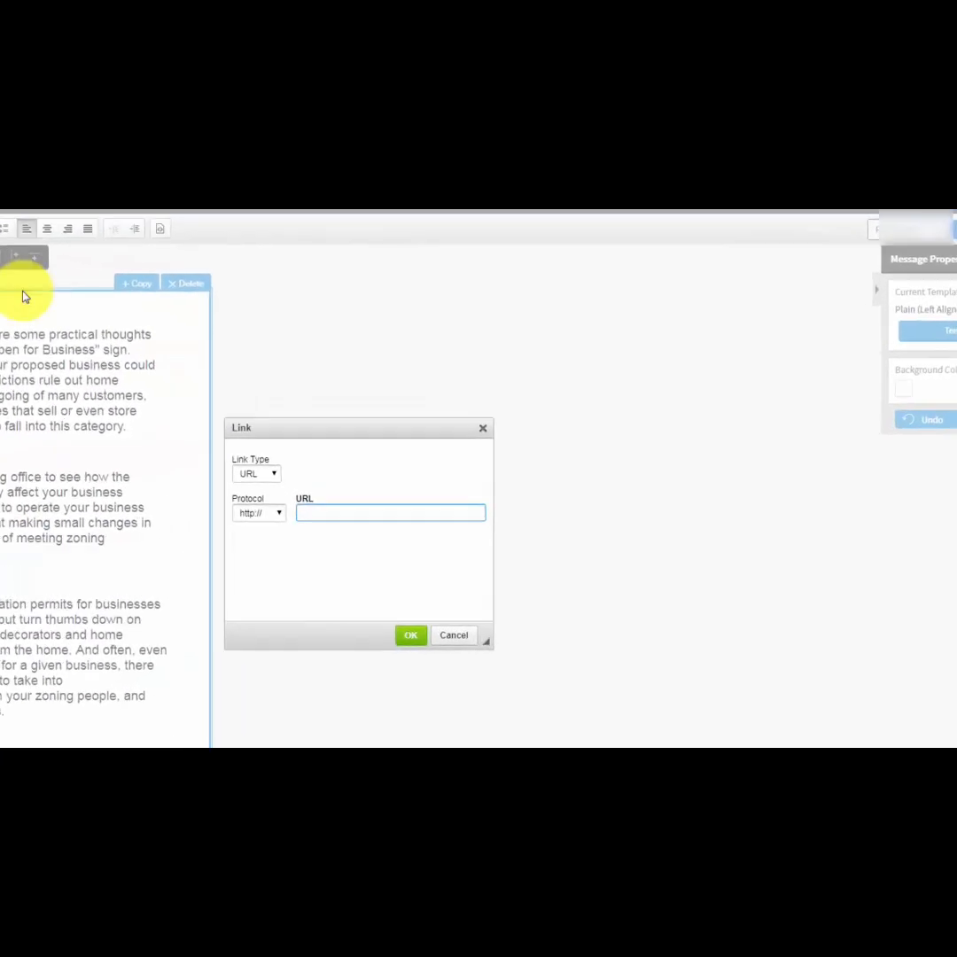
{"action": "left_click", "coordinate": [269, 474]}
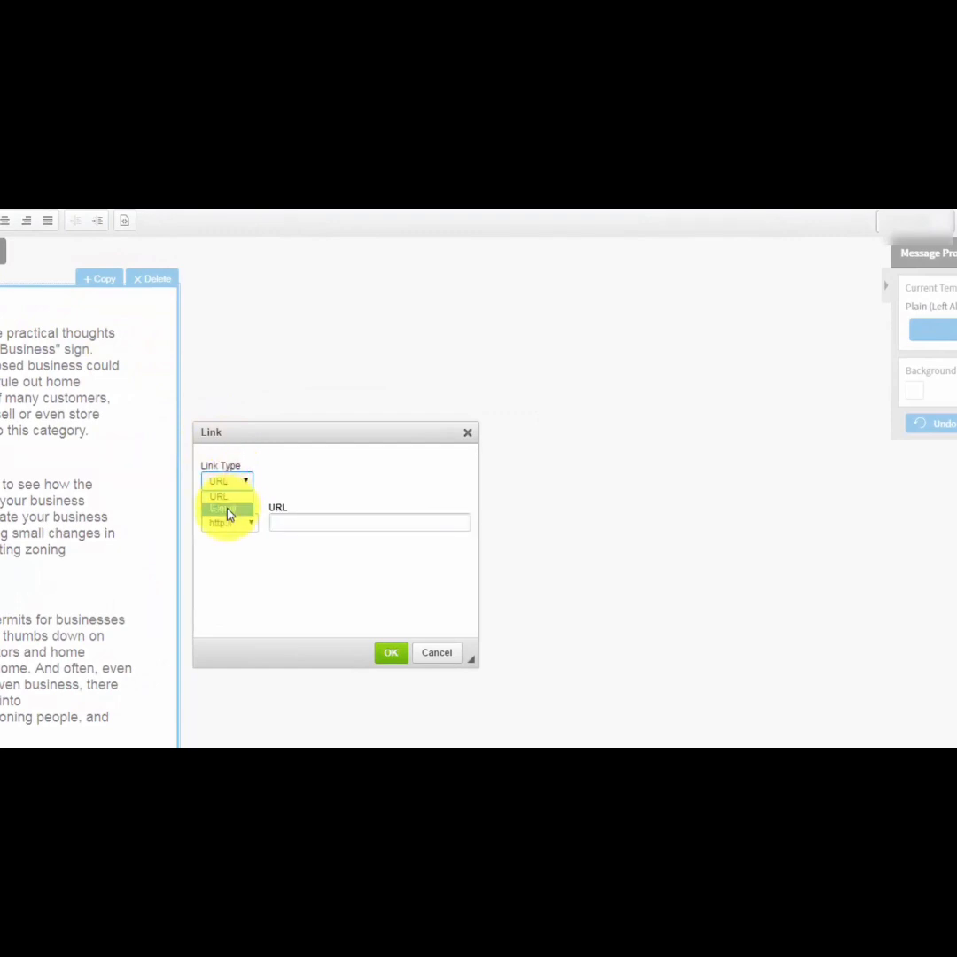
{"action": "left_click", "coordinate": [227, 510]}
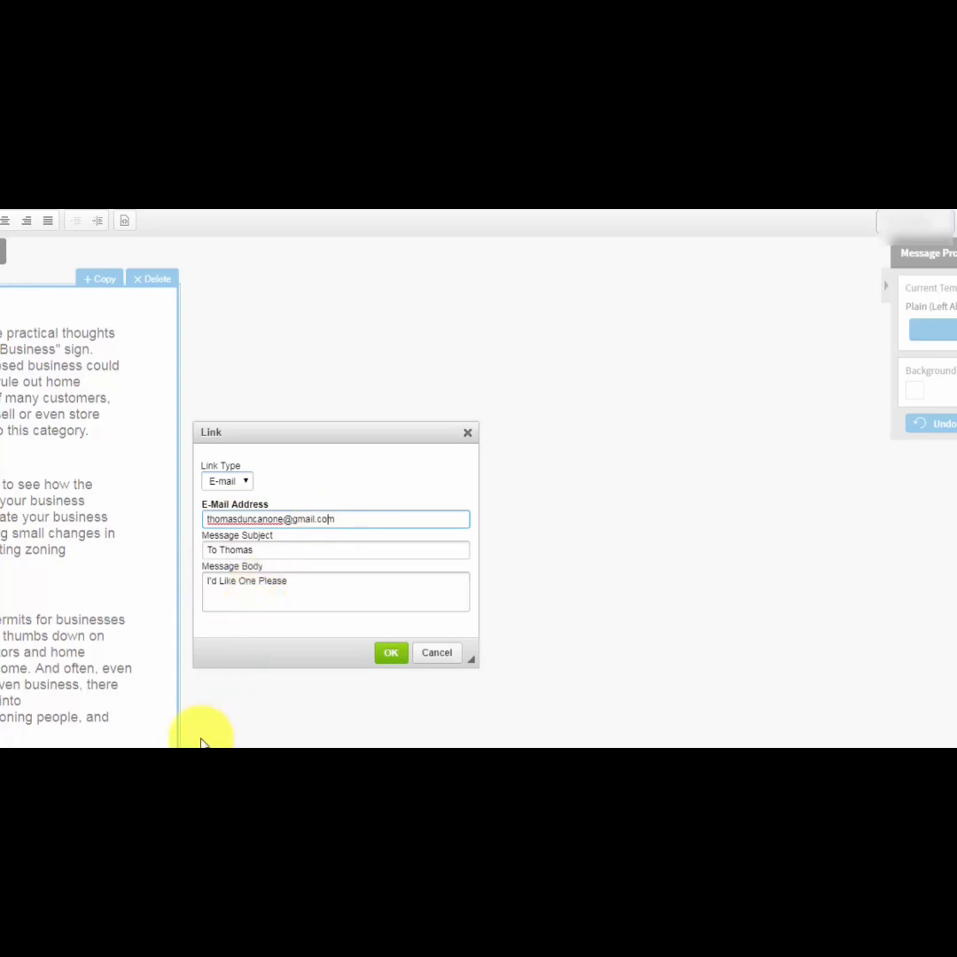
{"action": "left_click", "coordinate": [389, 657]}
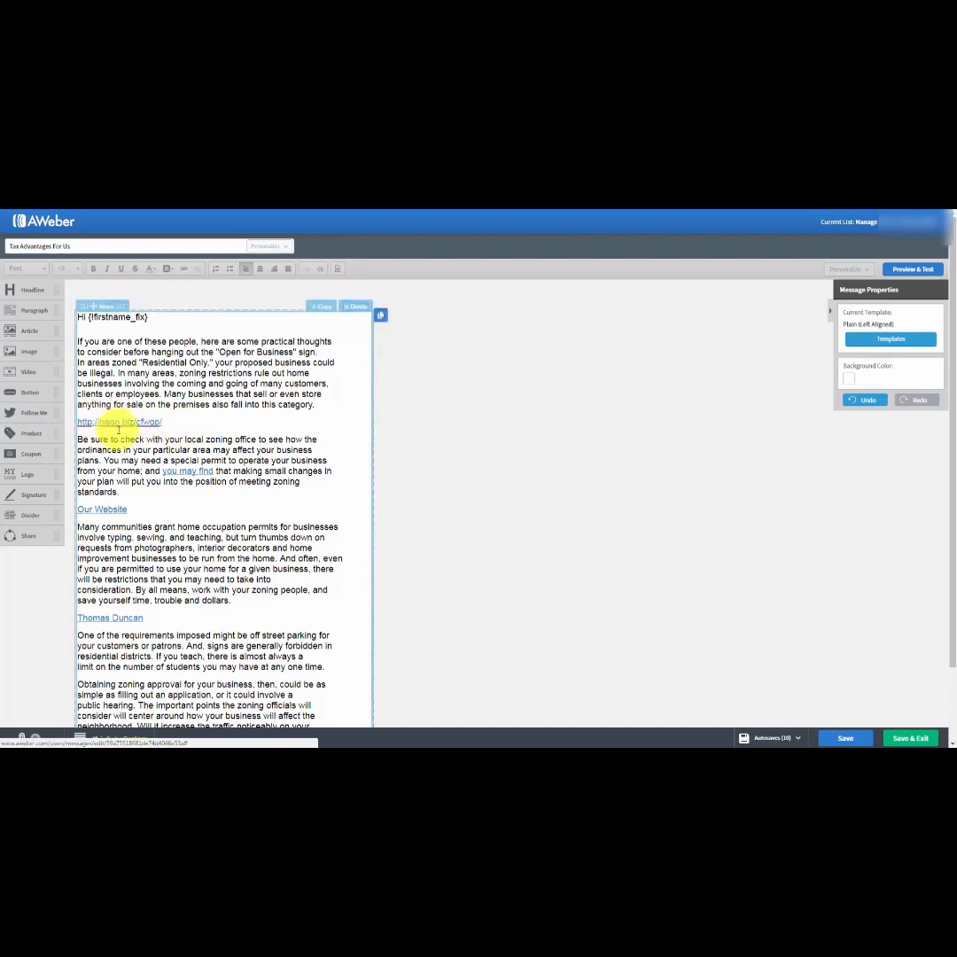
Change the message subject to "Advantages For Us", save the message and exit to the drafts.
{"action": "left_click", "coordinate": [119, 429]}
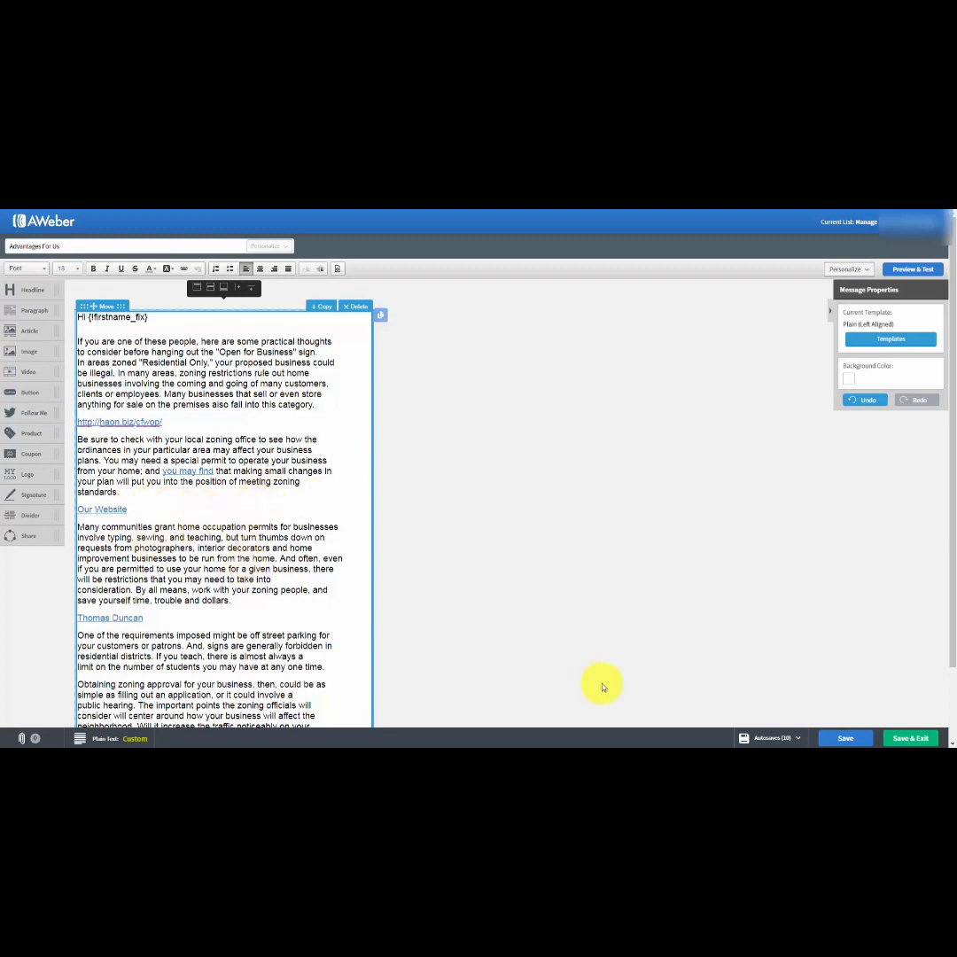
{"action": "left_click", "coordinate": [837, 738]}
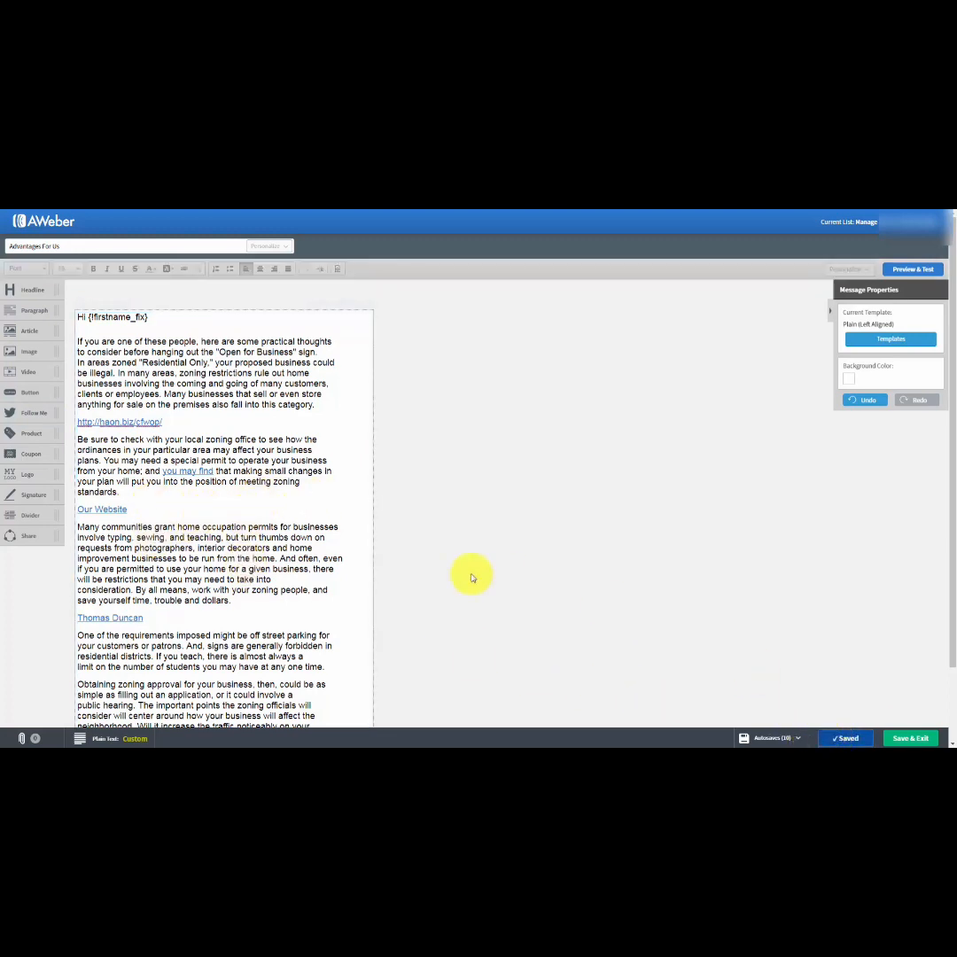
{"action": "left_click", "coordinate": [901, 738]}
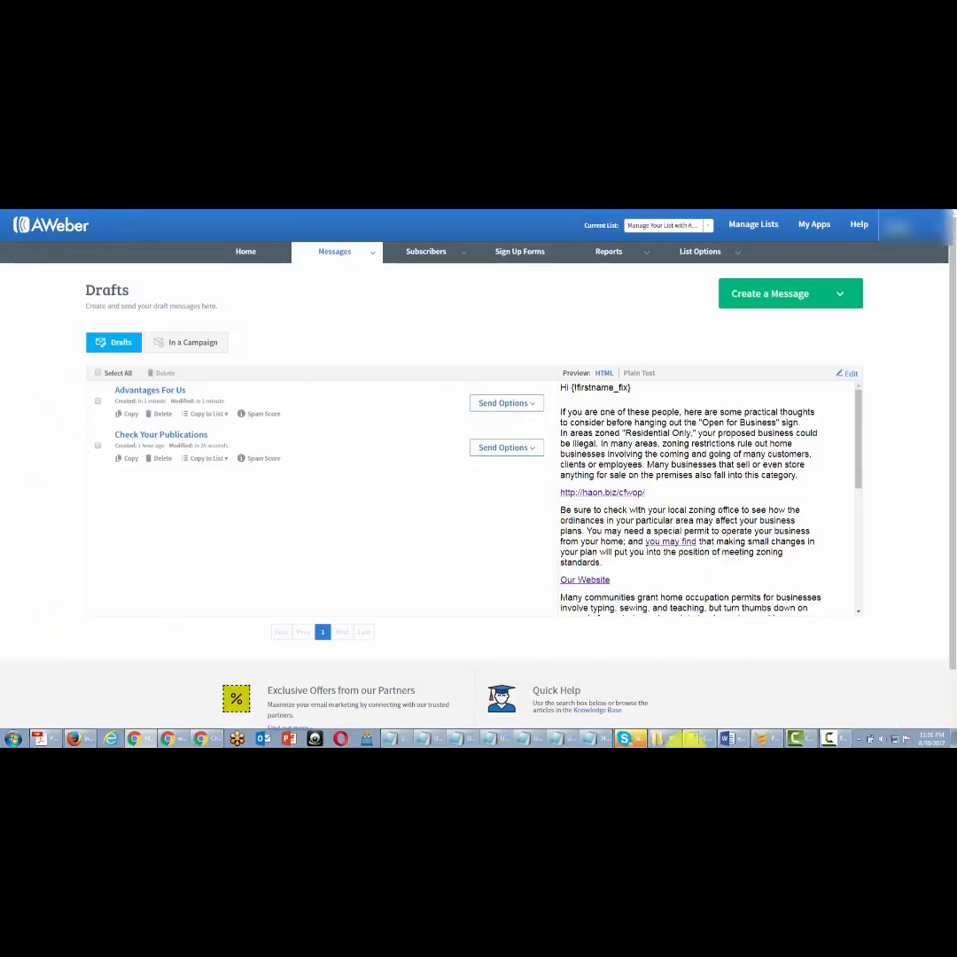
Send the "Advantages For Us" draft immediately as a broadcast to the current list's Active Subscribers, keeping the default settings.
{"action": "left_click", "coordinate": [532, 403]}
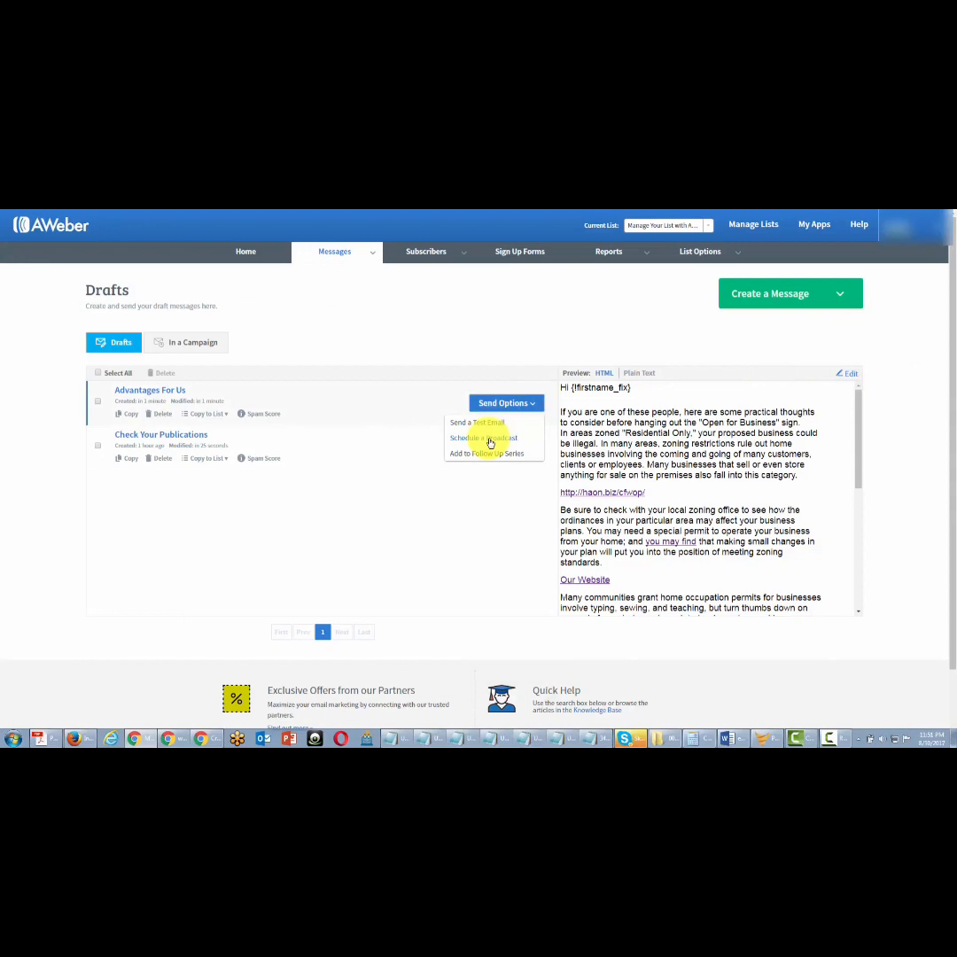
{"action": "left_click", "coordinate": [489, 439]}
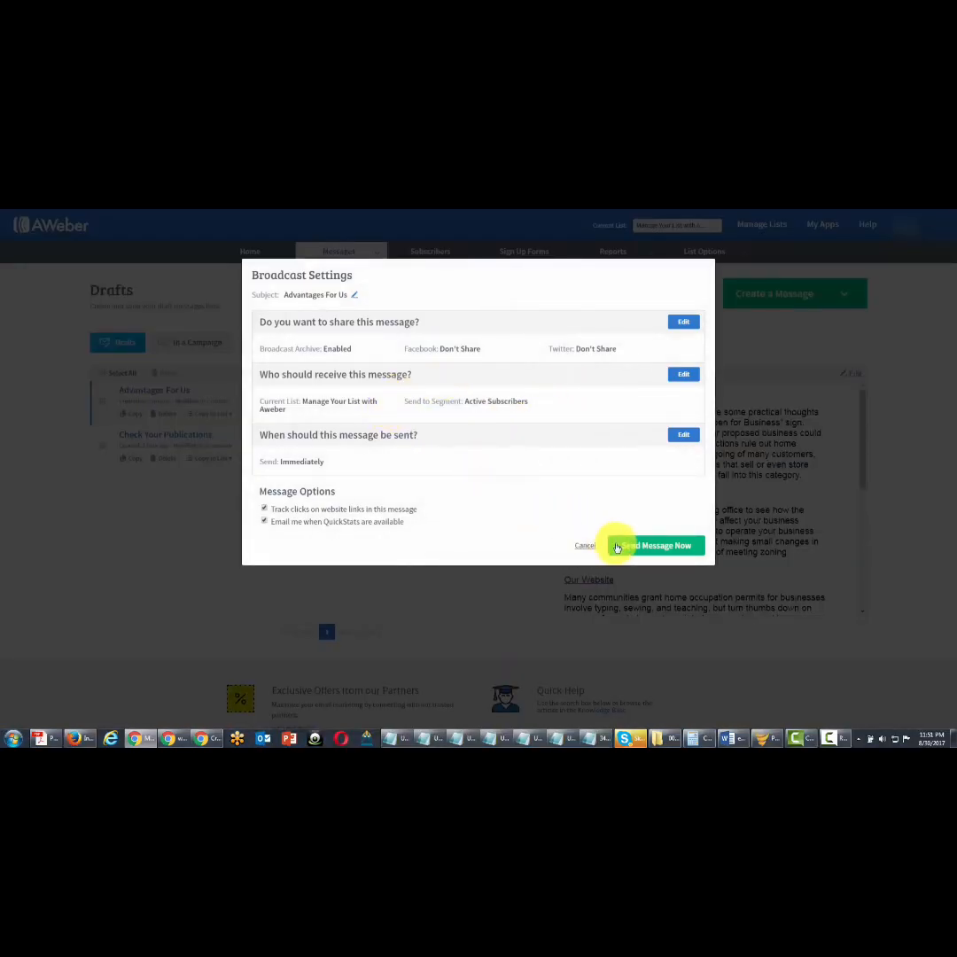
{"action": "left_click", "coordinate": [625, 545]}
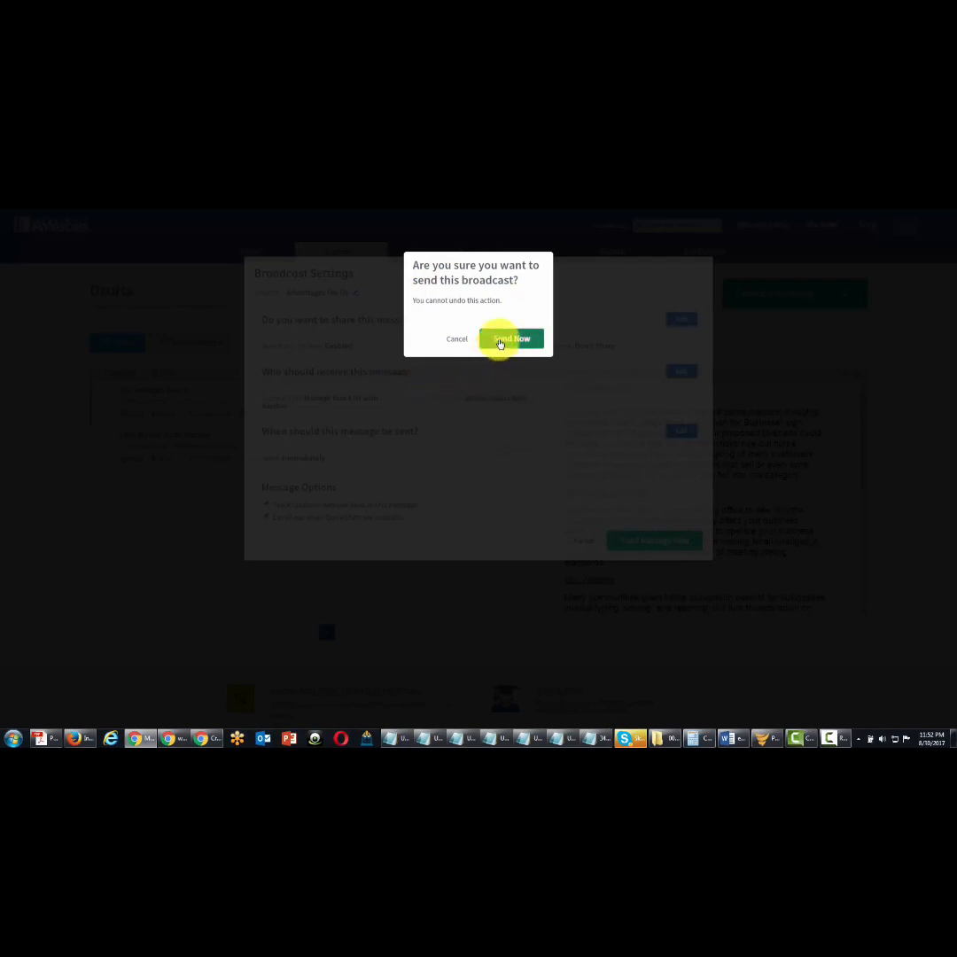
{"action": "left_click", "coordinate": [501, 342]}
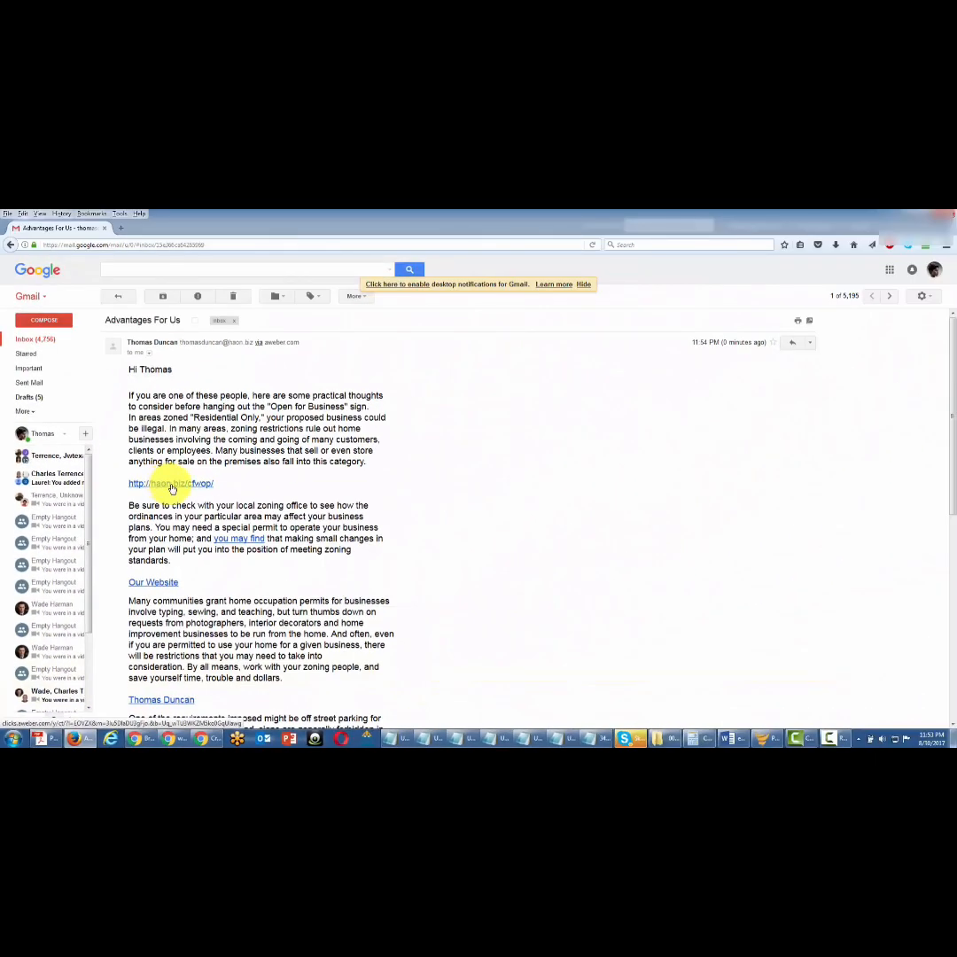
{"action": "left_click", "coordinate": [171, 485]}
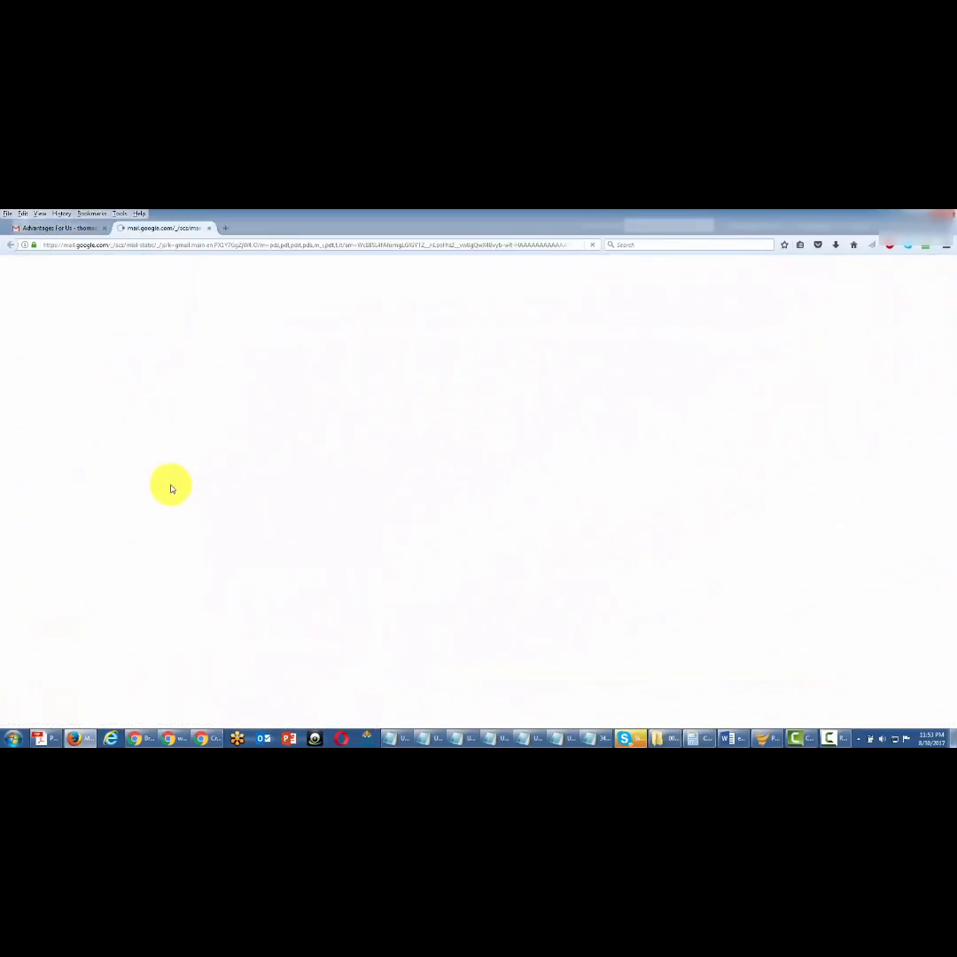
{"action": "left_click", "coordinate": [210, 231]}
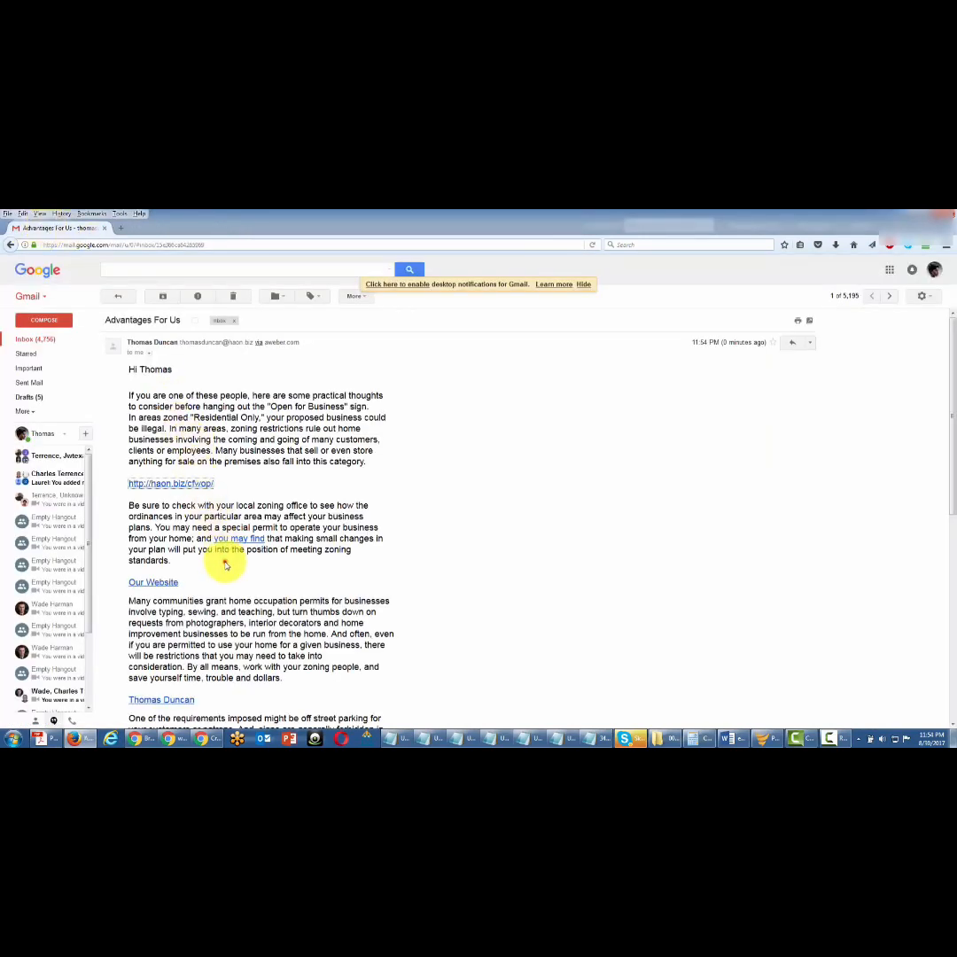
{"action": "scroll", "coordinate": [225, 563], "scroll_direction": "down", "scroll_amount": 2}
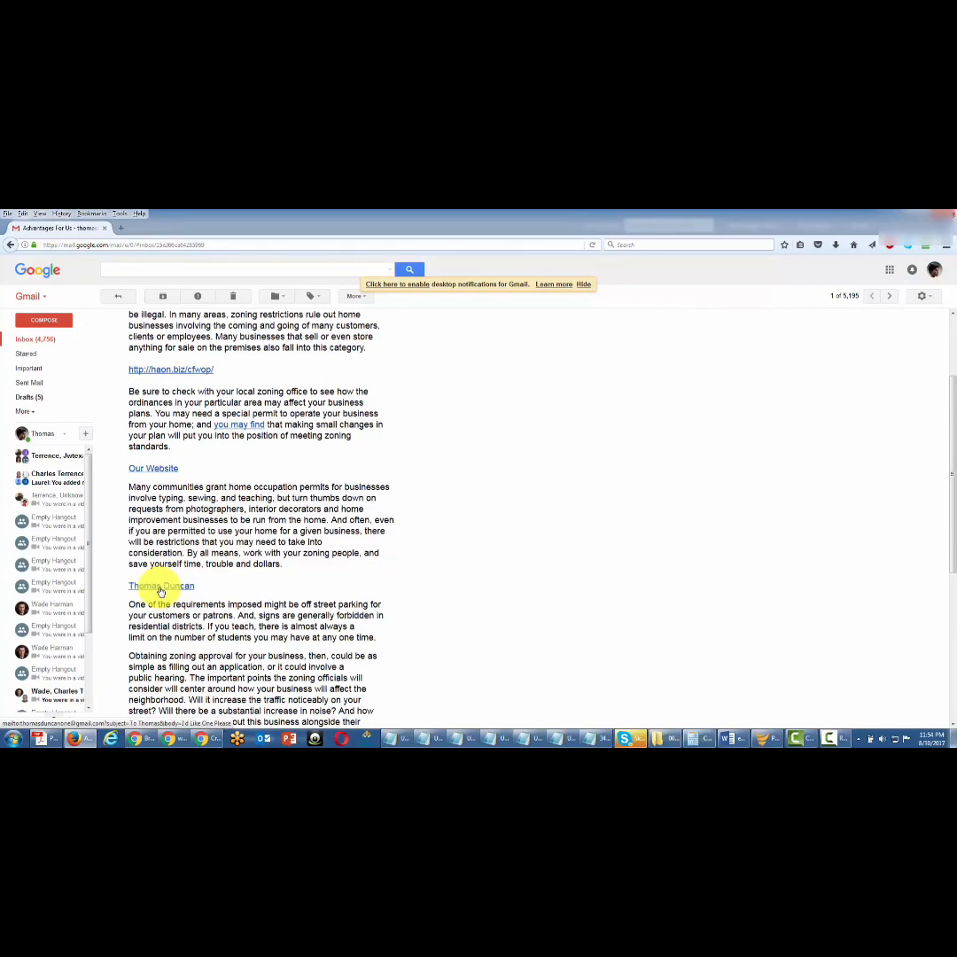
Test the e-mail link on the name line, and in AWeber review the opened and unopened statistics of the sent "Advantages For Us" broadcast.
{"action": "left_click", "coordinate": [161, 586]}
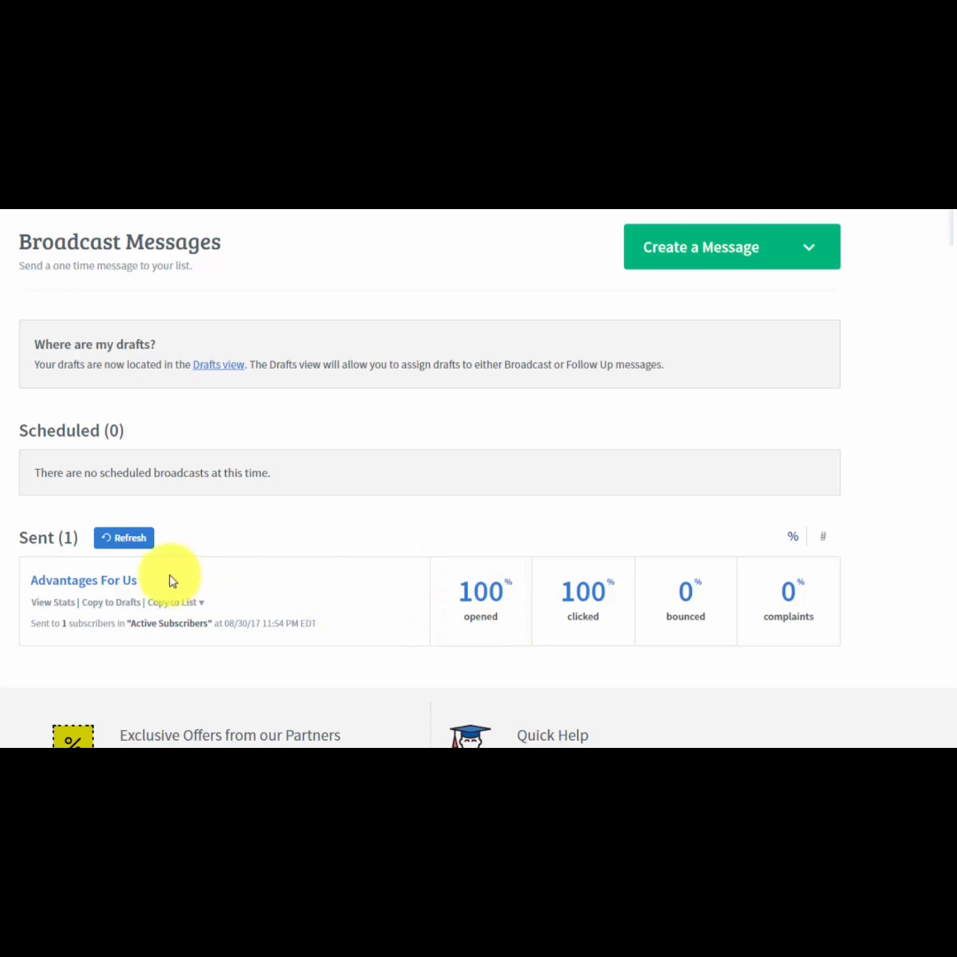
{"action": "left_click", "coordinate": [58, 605]}
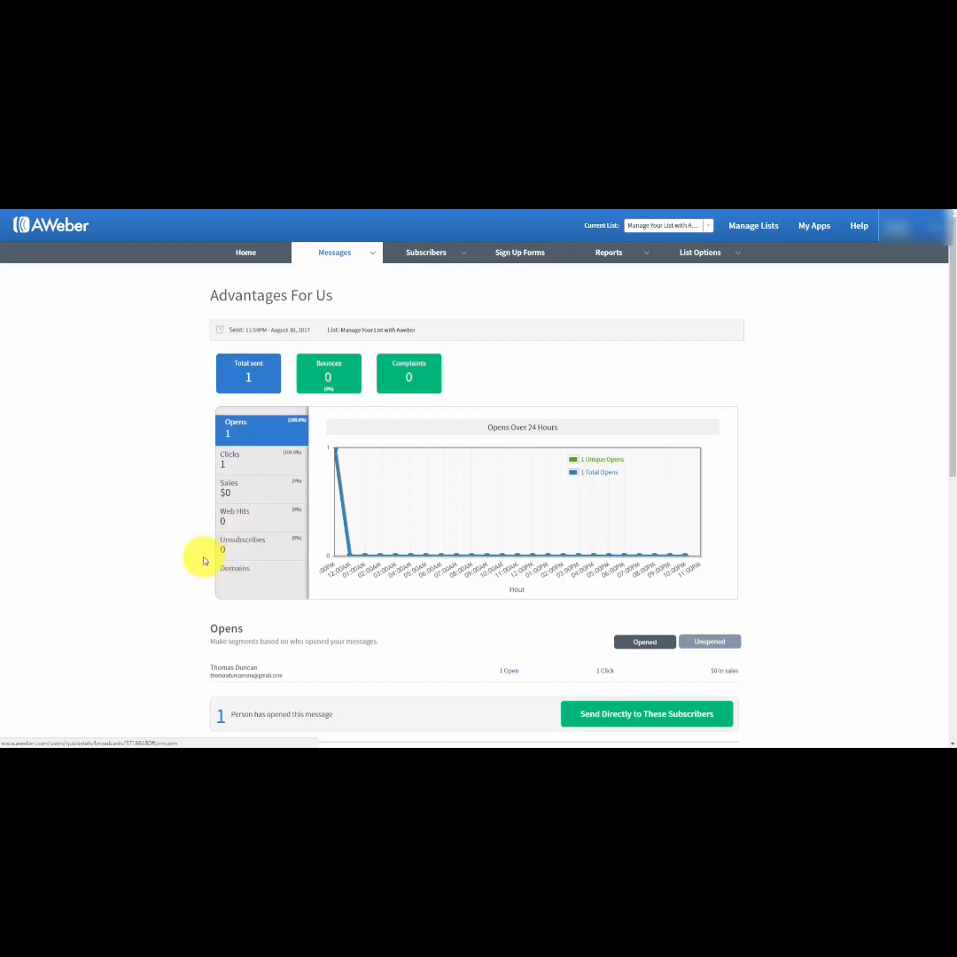
{"action": "scroll", "coordinate": [173, 550], "scroll_direction": "down", "scroll_amount": 1}
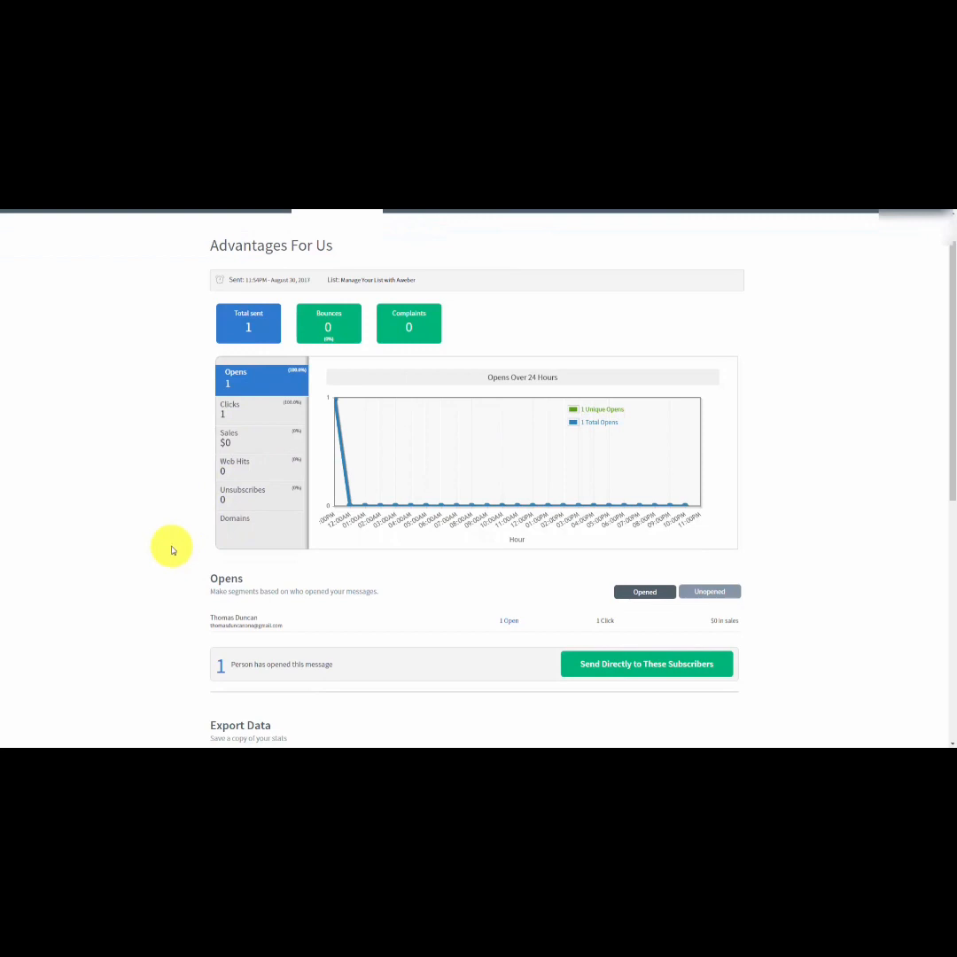
{"action": "left_click", "coordinate": [697, 592]}
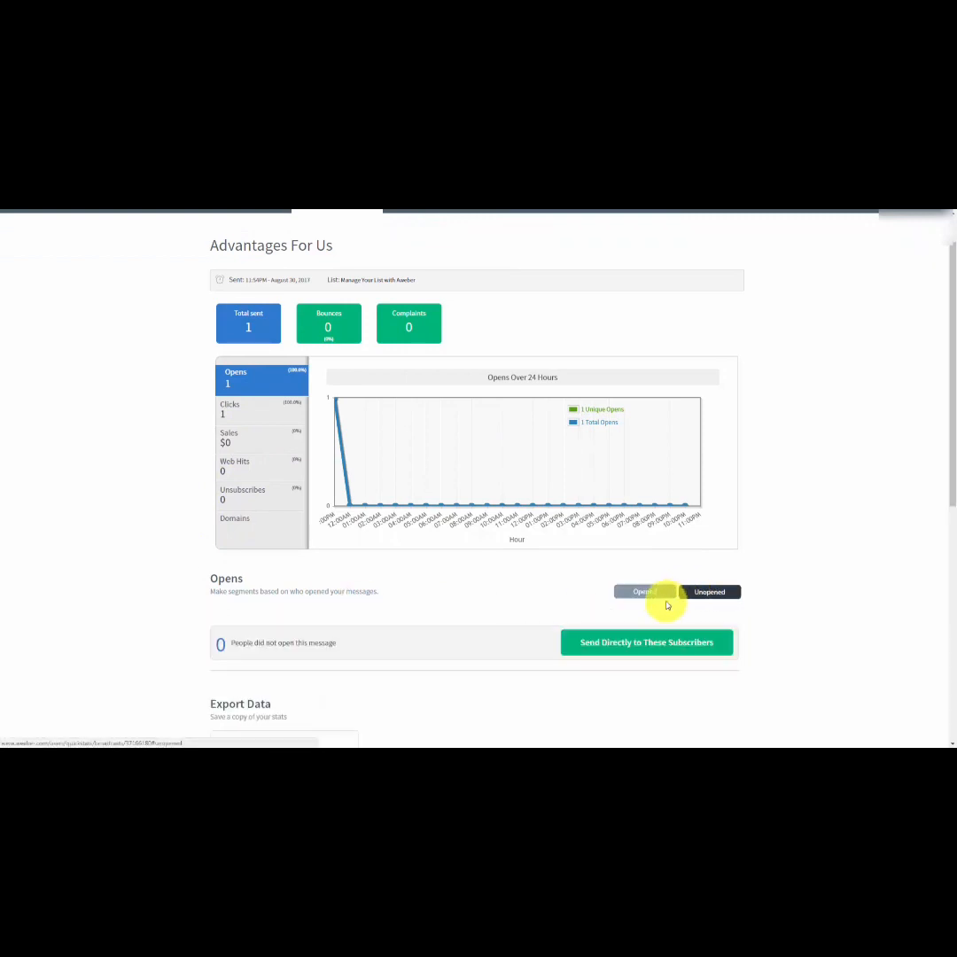
{"action": "left_click", "coordinate": [631, 593]}
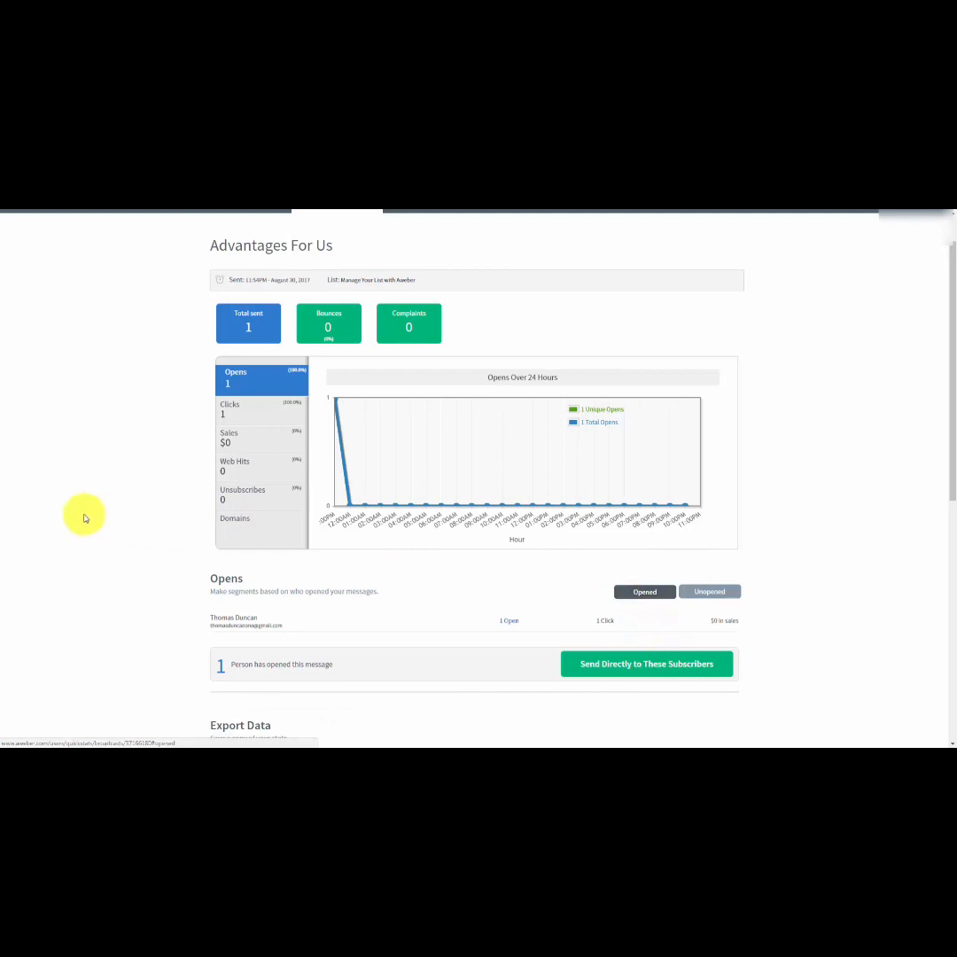
{"action": "scroll", "coordinate": [139, 516], "scroll_direction": "down", "scroll_amount": 1}
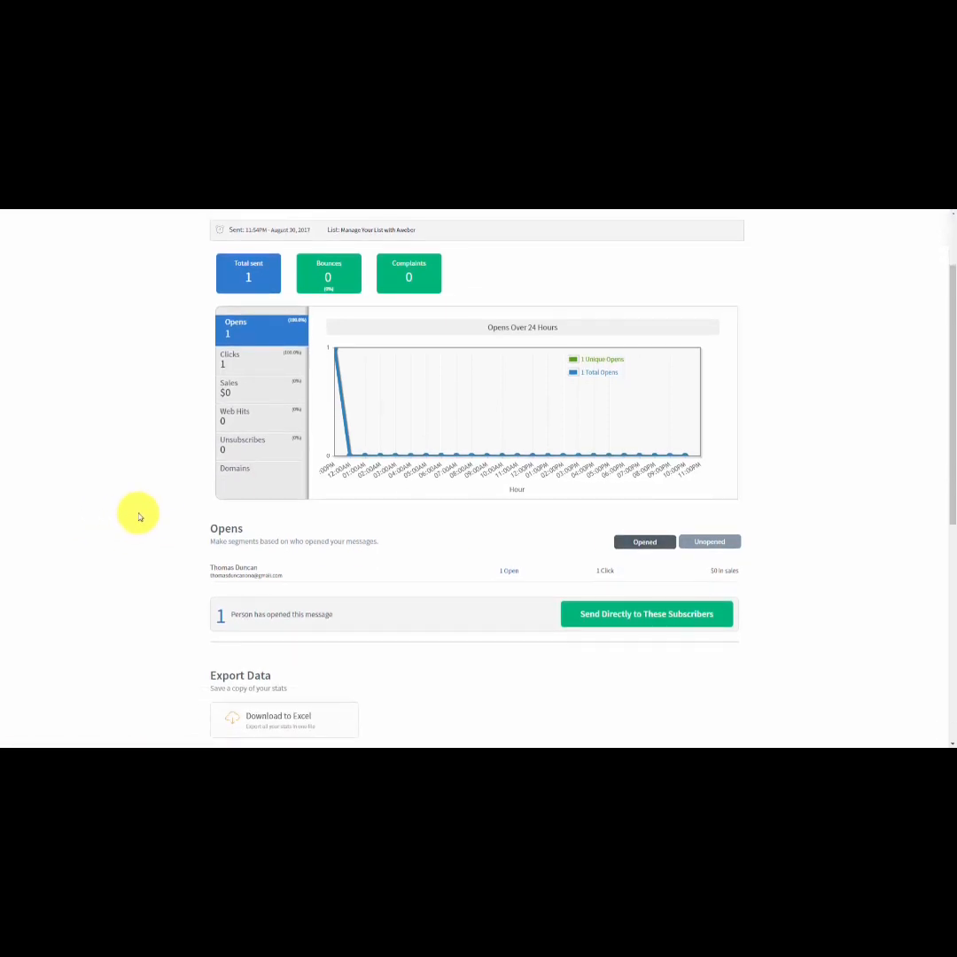
{"action": "scroll", "coordinate": [139, 516], "scroll_direction": "down", "scroll_amount": 1}
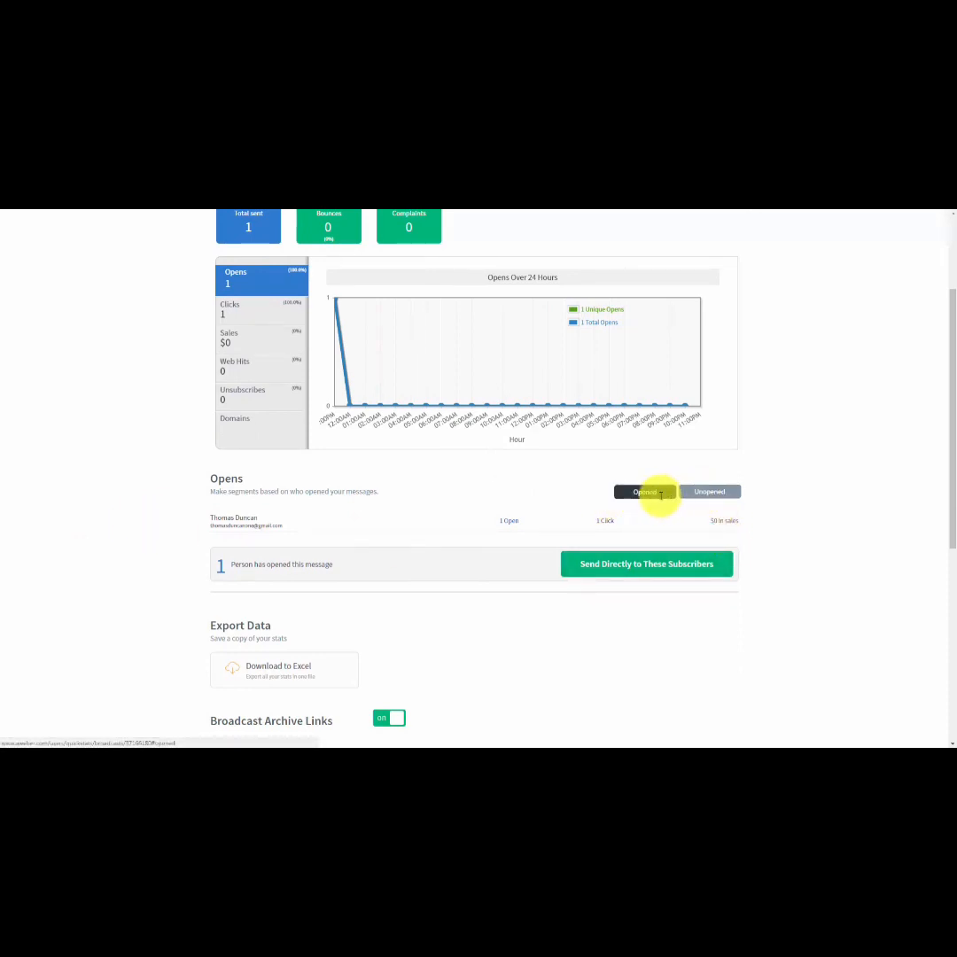
{"action": "scroll", "coordinate": [310, 541], "scroll_direction": "up", "scroll_amount": 1}
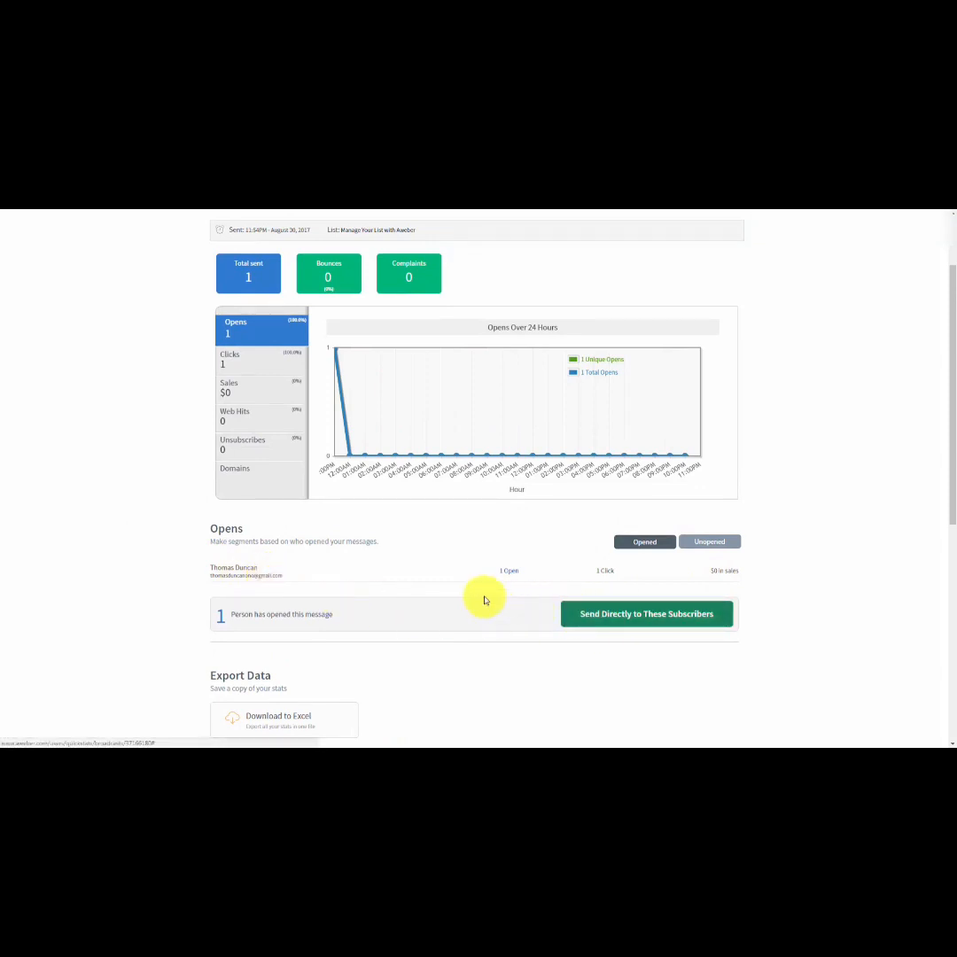
{"action": "scroll", "coordinate": [484, 599], "scroll_direction": "up", "scroll_amount": 1}
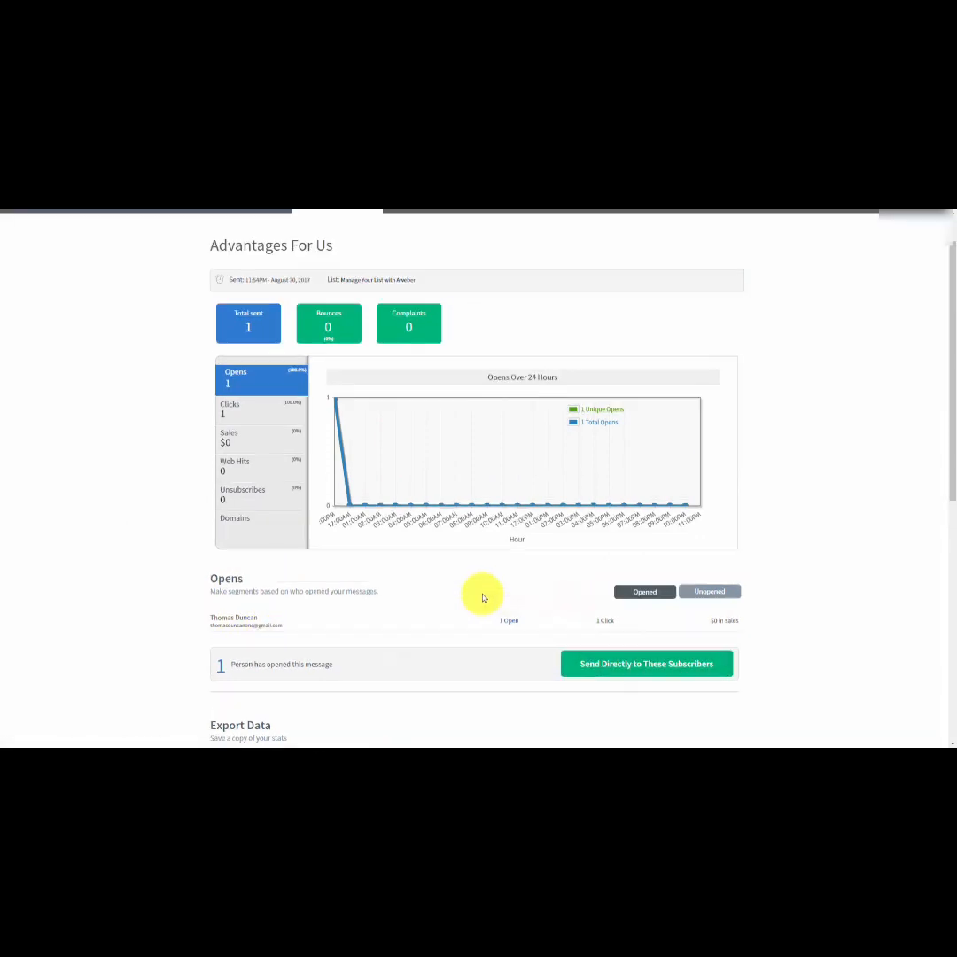
Save the subscribers who opened the broadcast as a segment named after the subscriber, and show the unopened subscribers.
{"action": "left_click", "coordinate": [585, 666]}
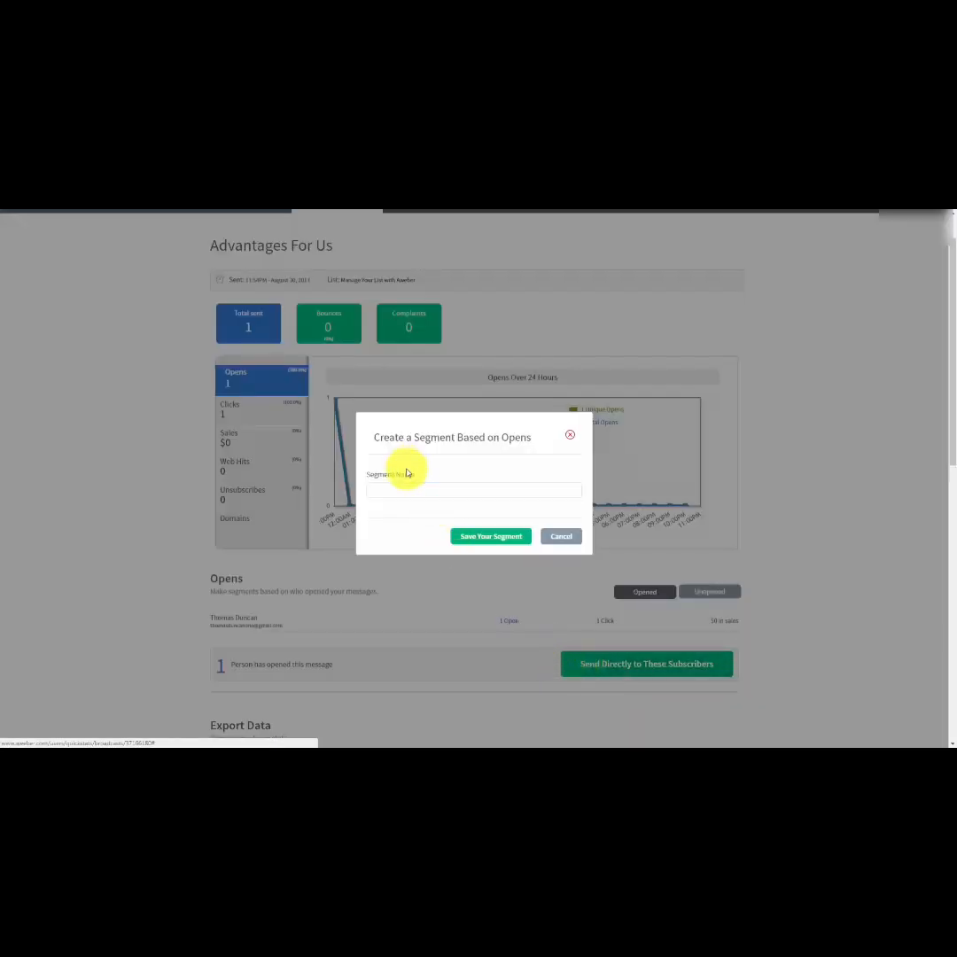
{"action": "left_click", "coordinate": [404, 489]}
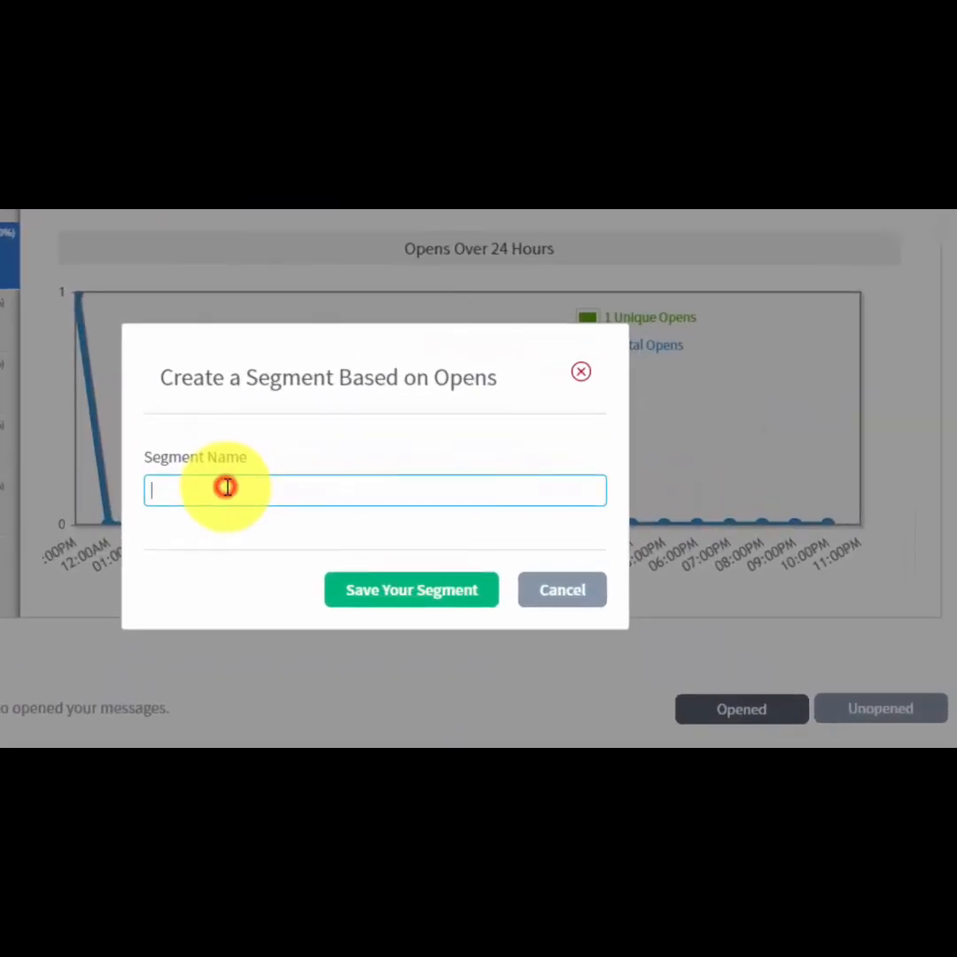
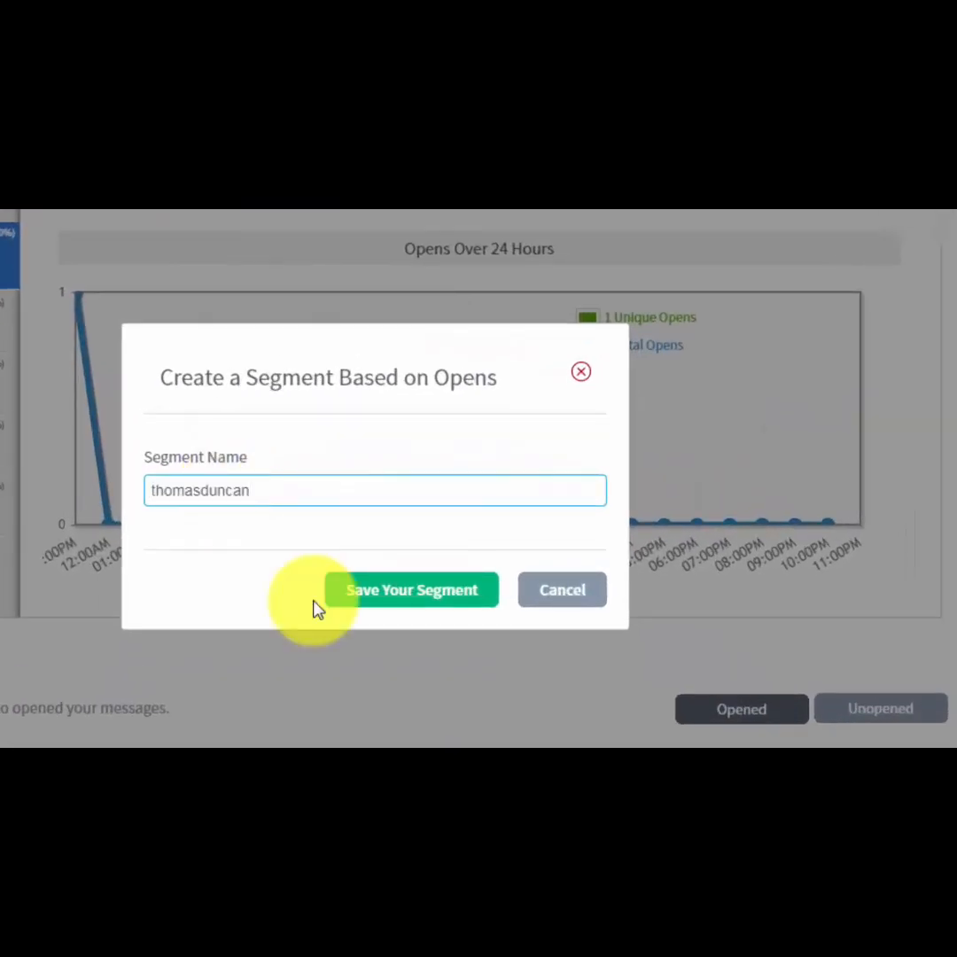
{"action": "left_click", "coordinate": [366, 591]}
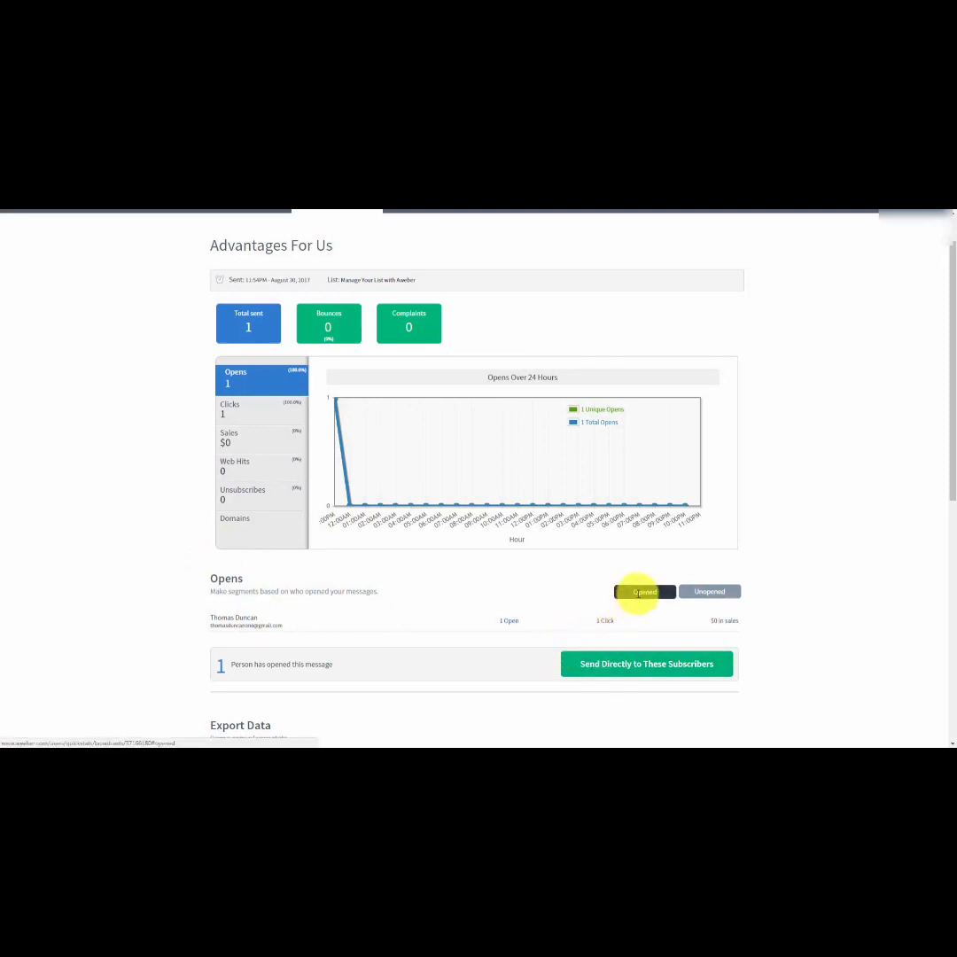
{"action": "left_click", "coordinate": [699, 591]}
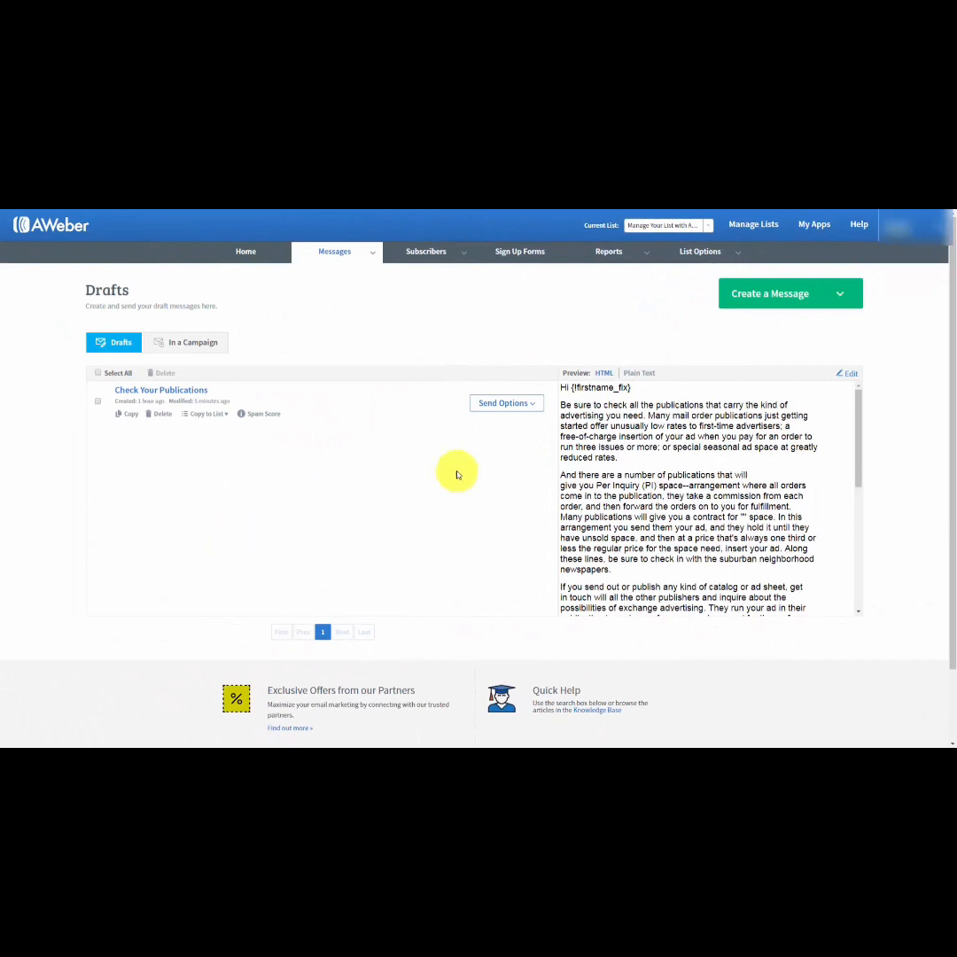
Schedule the "Check Your Publications" draft as a broadcast and apply the segment named after the subscriber as its recipients.
{"action": "left_click", "coordinate": [532, 405]}
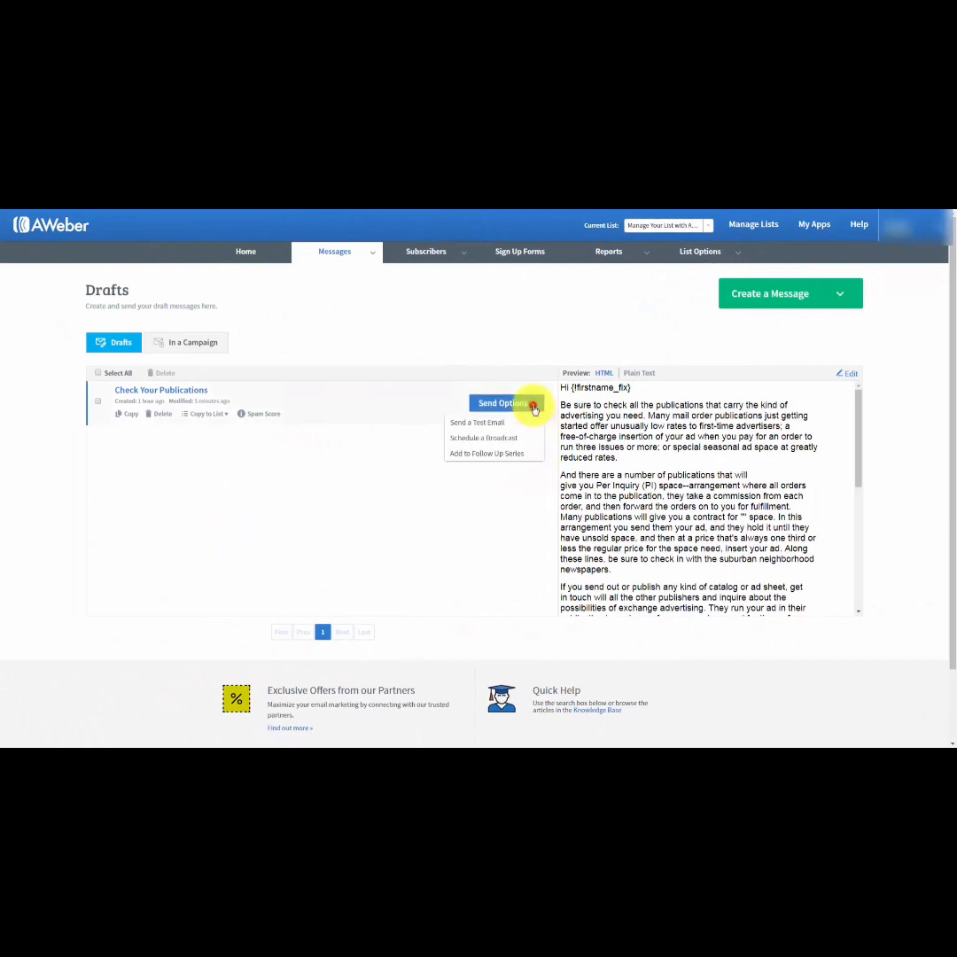
{"action": "left_click", "coordinate": [482, 437]}
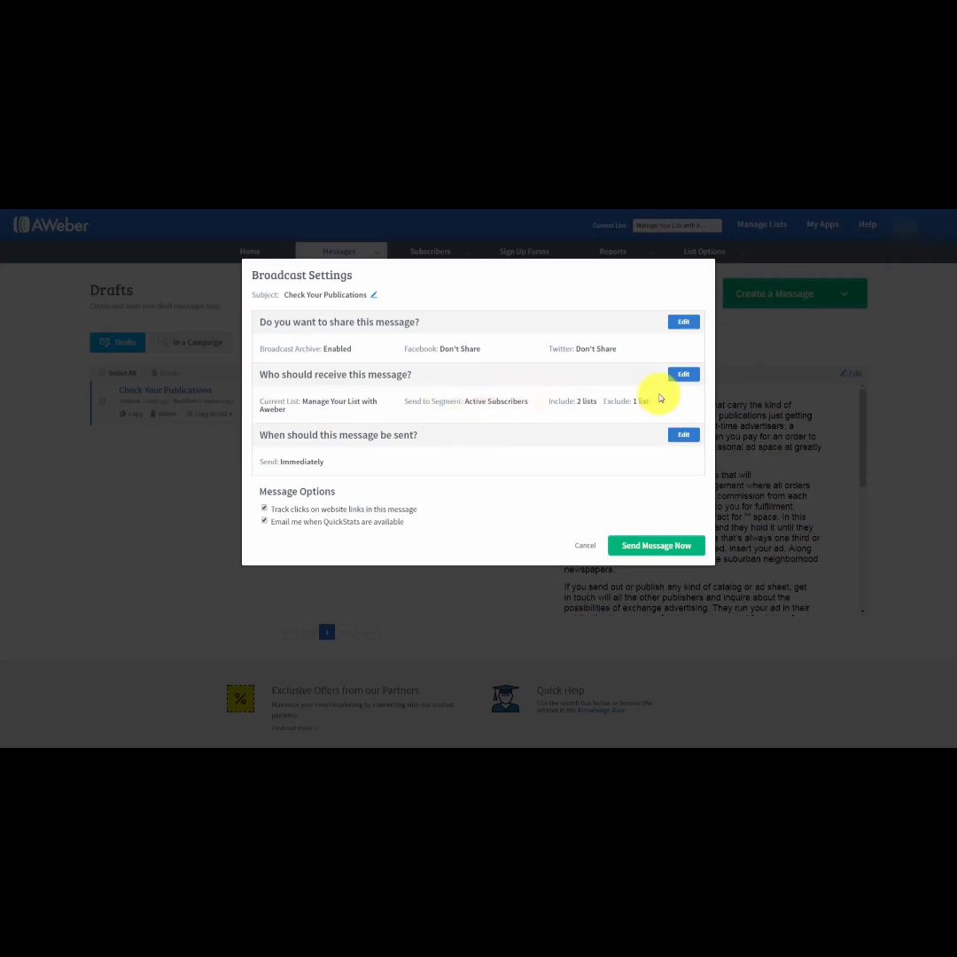
{"action": "left_click", "coordinate": [683, 375]}
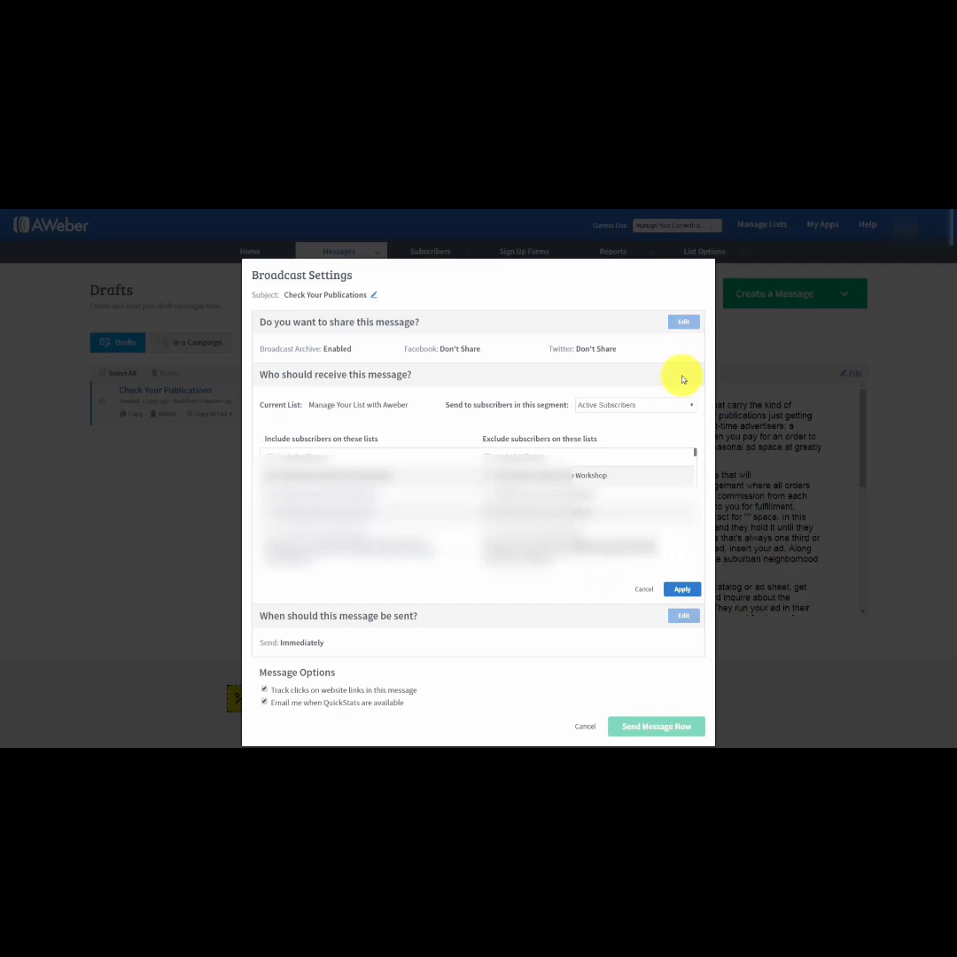
{"action": "left_click", "coordinate": [673, 407]}
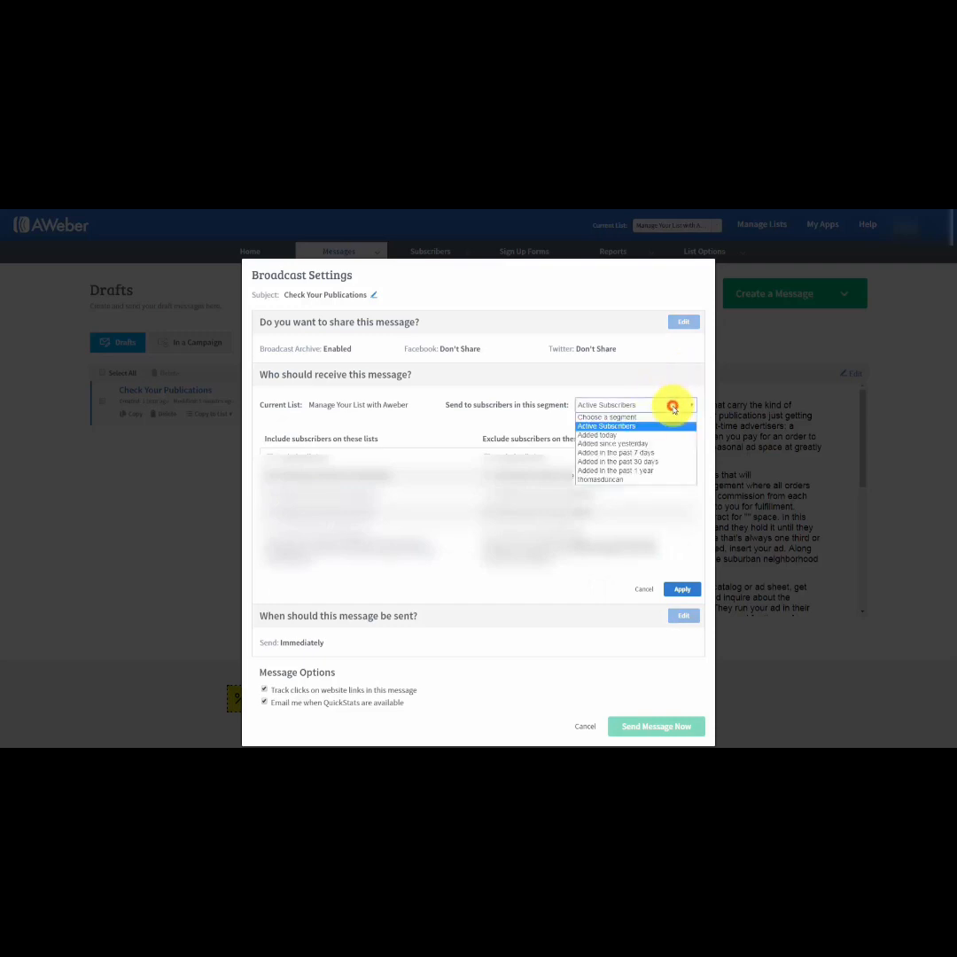
{"action": "left_click", "coordinate": [607, 481]}
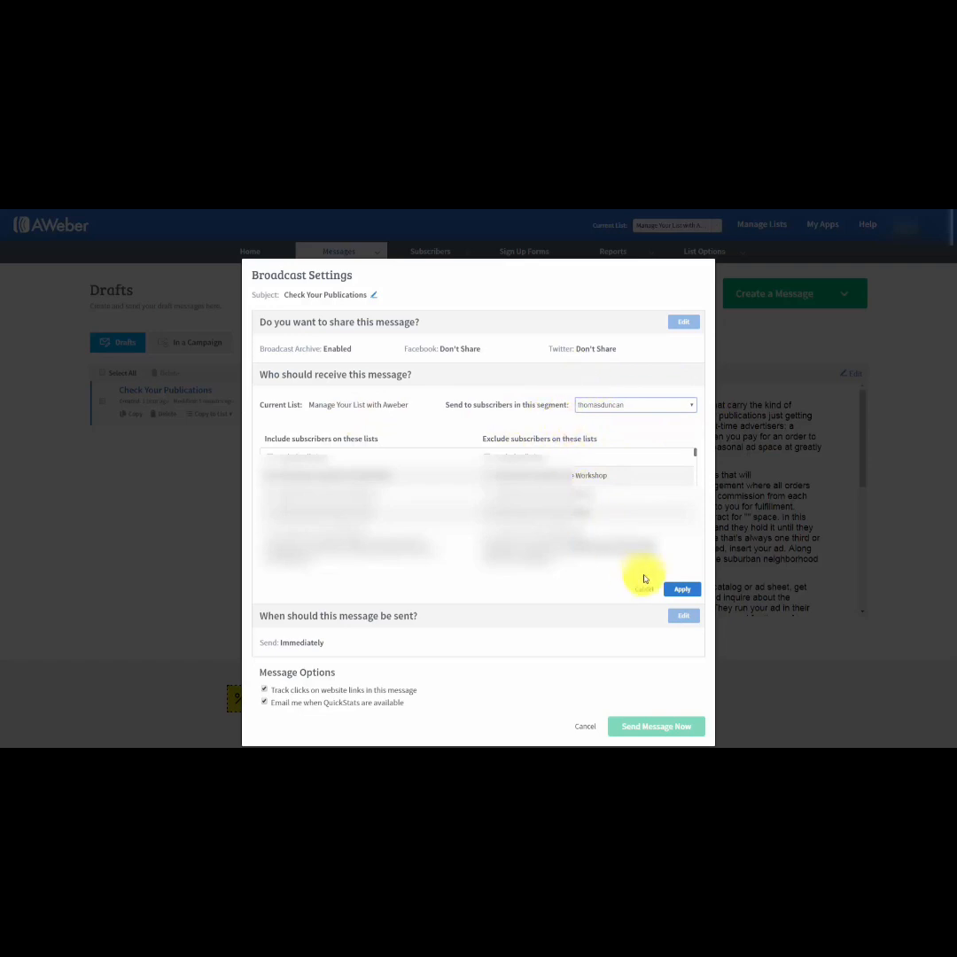
{"action": "left_click", "coordinate": [681, 588]}
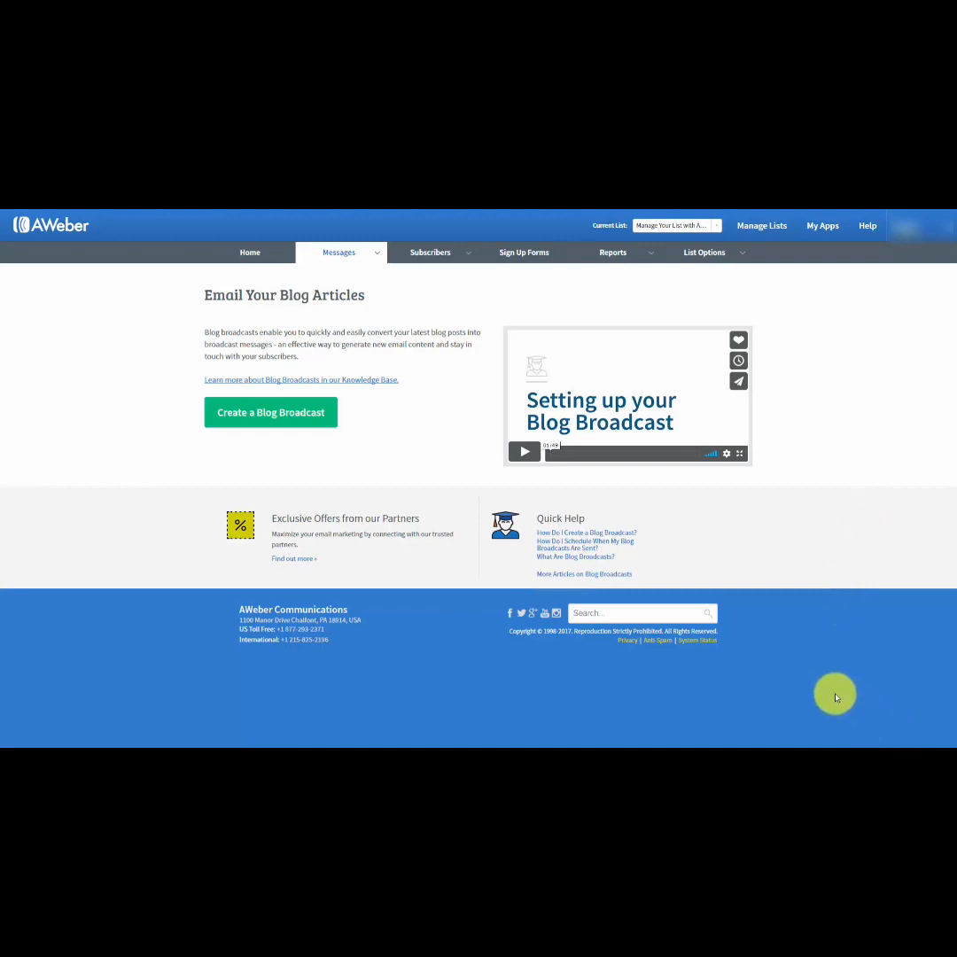
Create a blog broadcast and set its subject to "{!firstname_fix}, New Post Haon".
{"action": "mouse_move", "coordinate": [370, 257]}
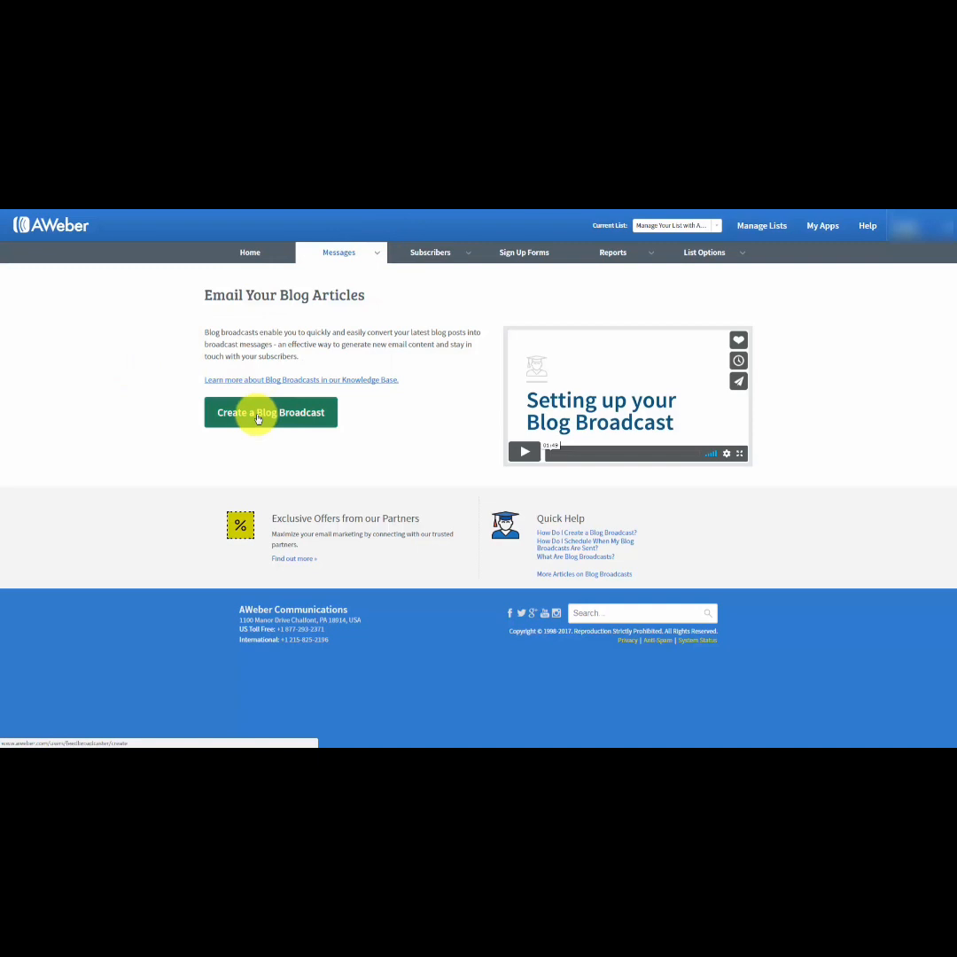
{"action": "left_click", "coordinate": [258, 416]}
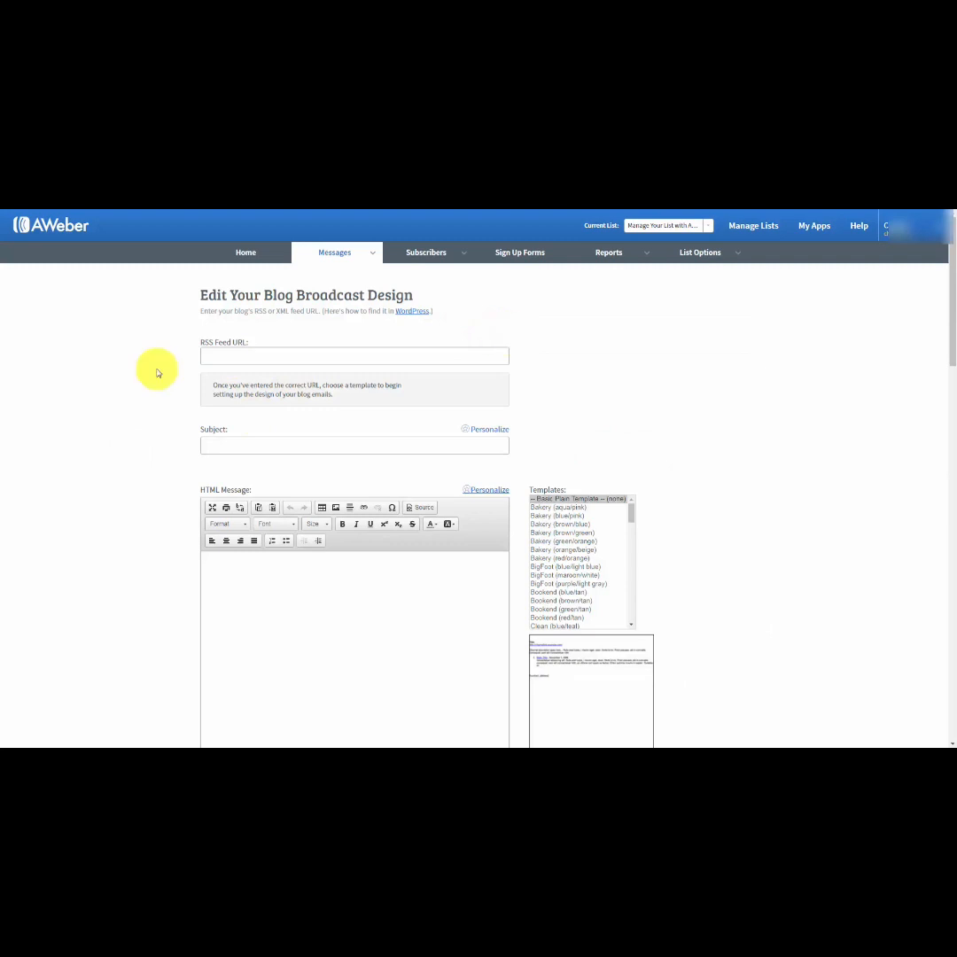
{"action": "left_click", "coordinate": [216, 361]}
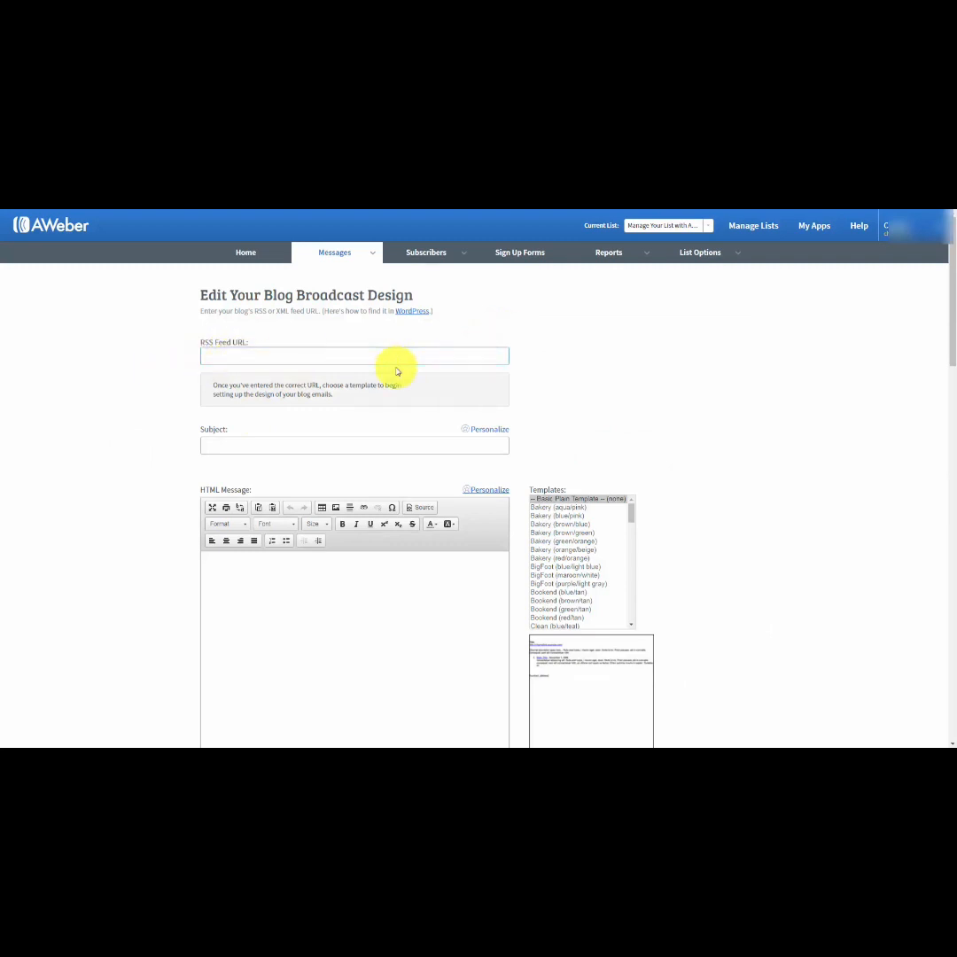
{"action": "key", "text": "Tab"}
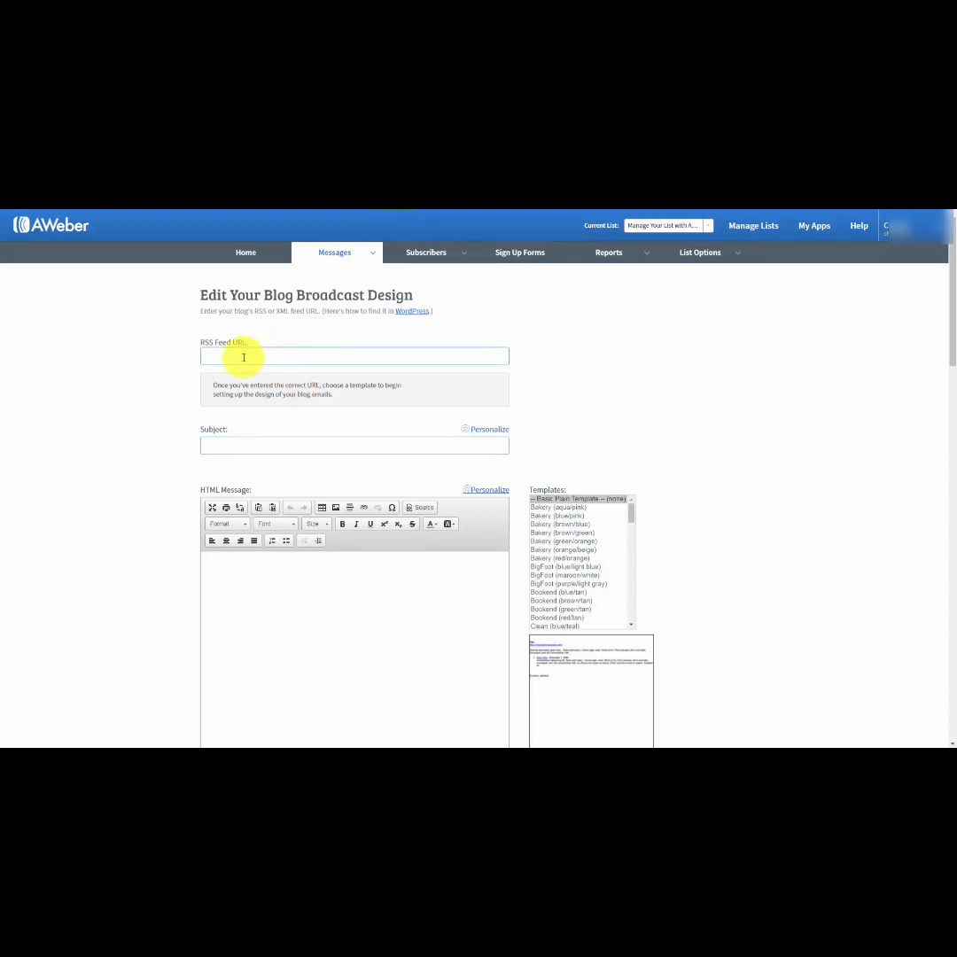
{"action": "left_click", "coordinate": [260, 356]}
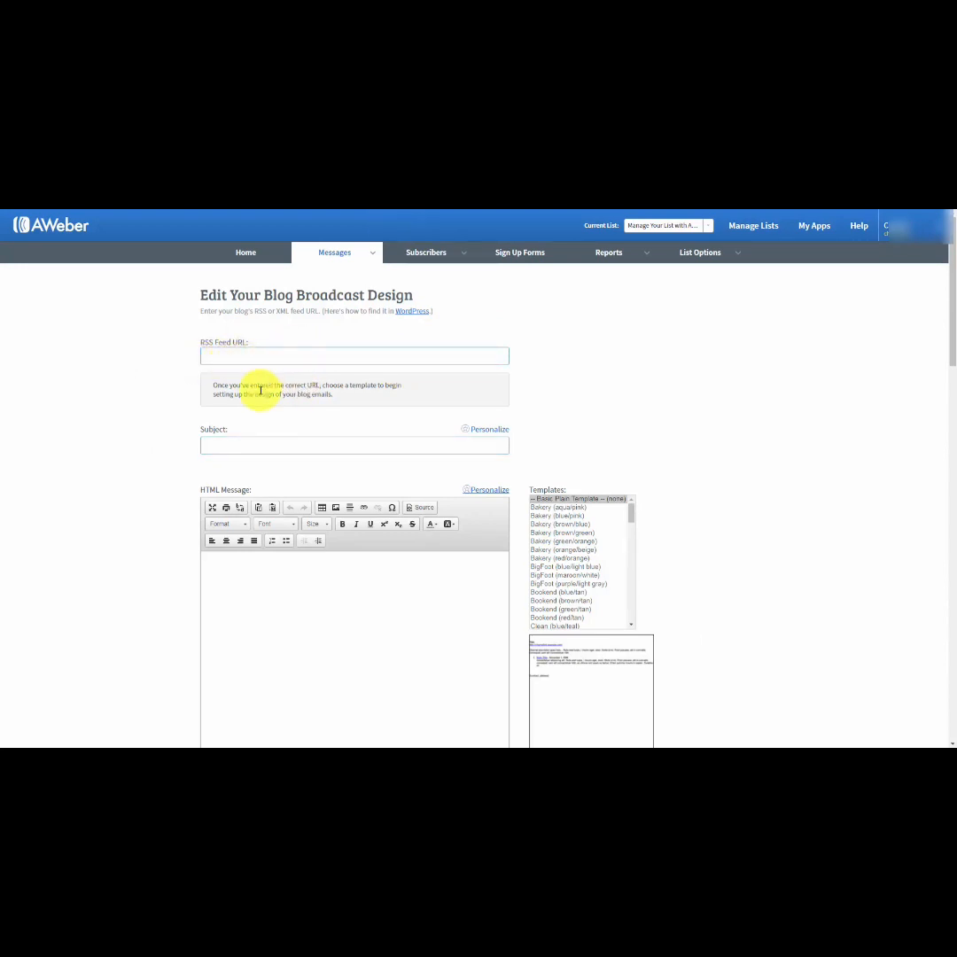
{"action": "left_click", "coordinate": [241, 445]}
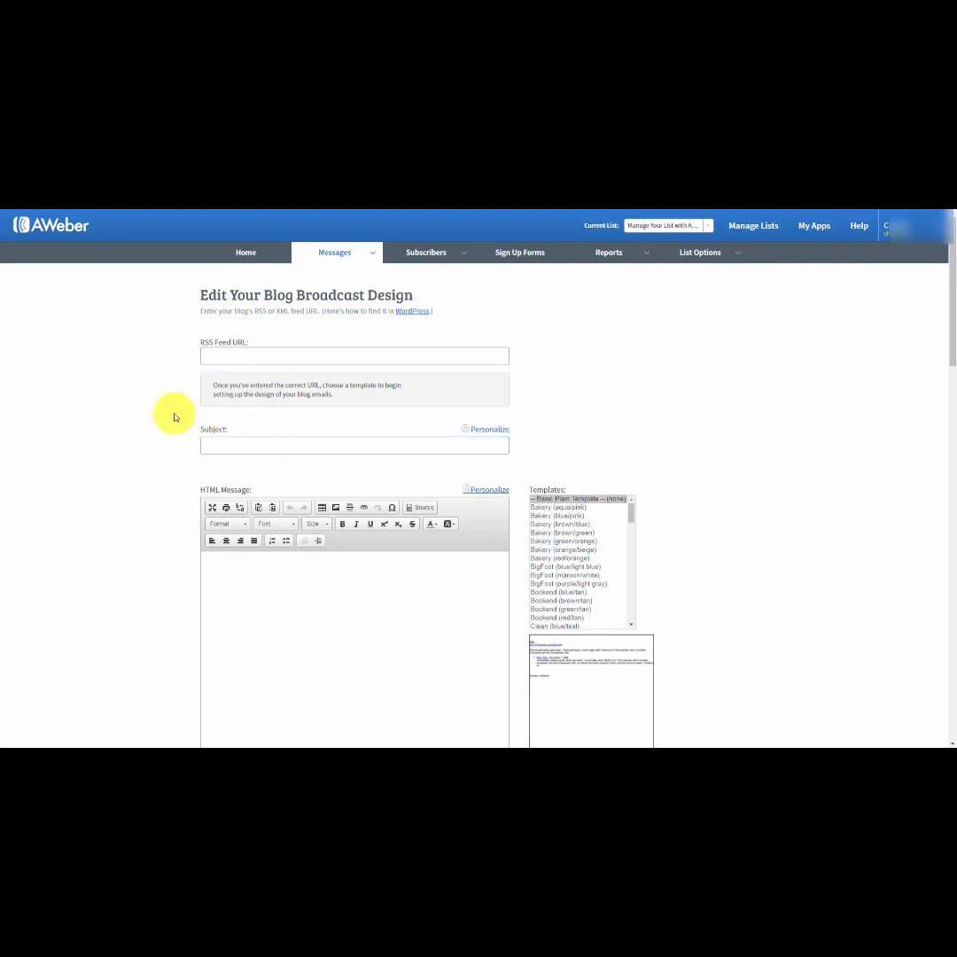
{"action": "left_click", "coordinate": [226, 445]}
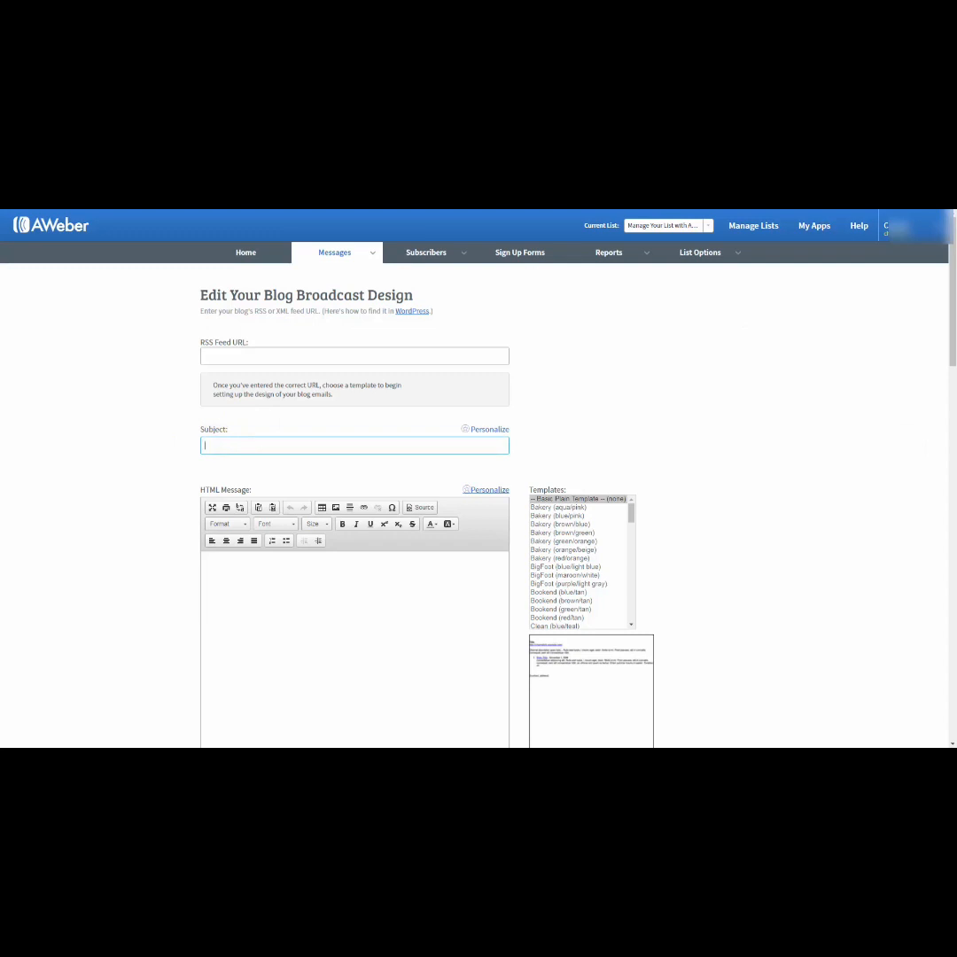
{"action": "type", "text": "New Post Haon"}
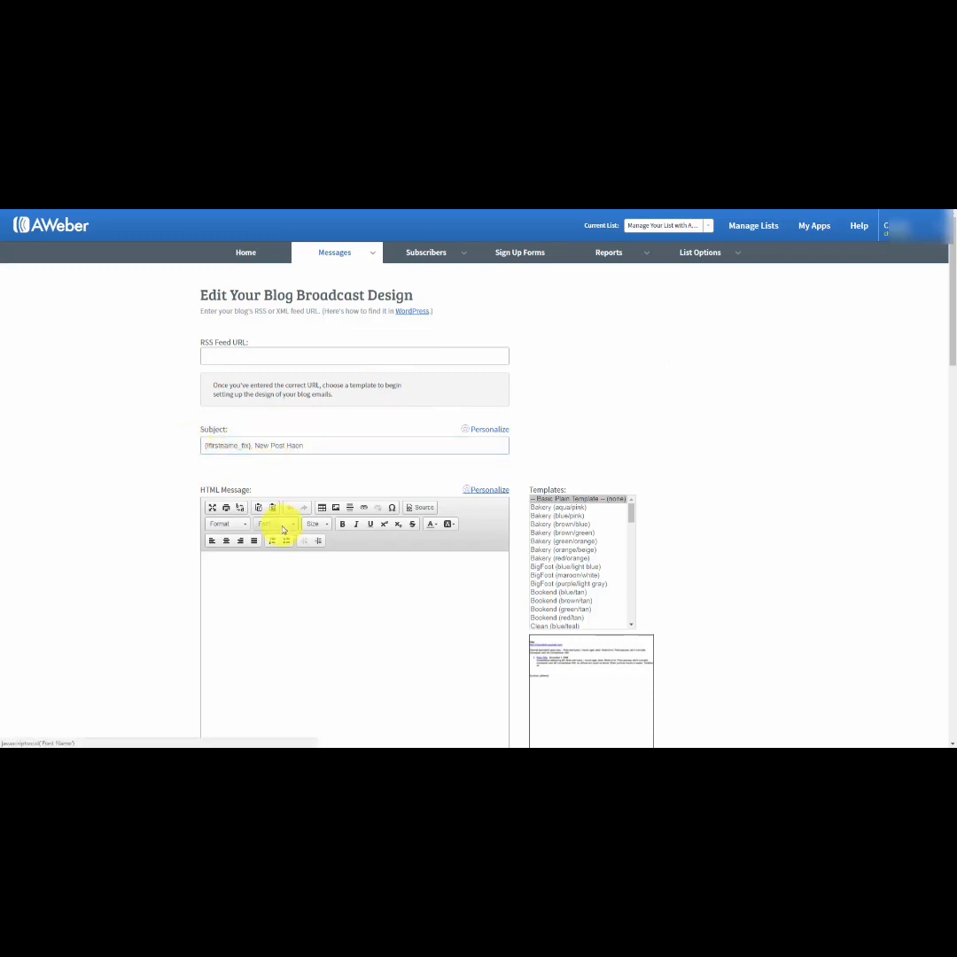
Write "{!firstname_fix}", "We've got new content for you." and "Here it is..." as the HTML message, and copy it into the plain text message.
{"action": "scroll", "coordinate": [282, 522], "scroll_direction": "down", "scroll_amount": 1}
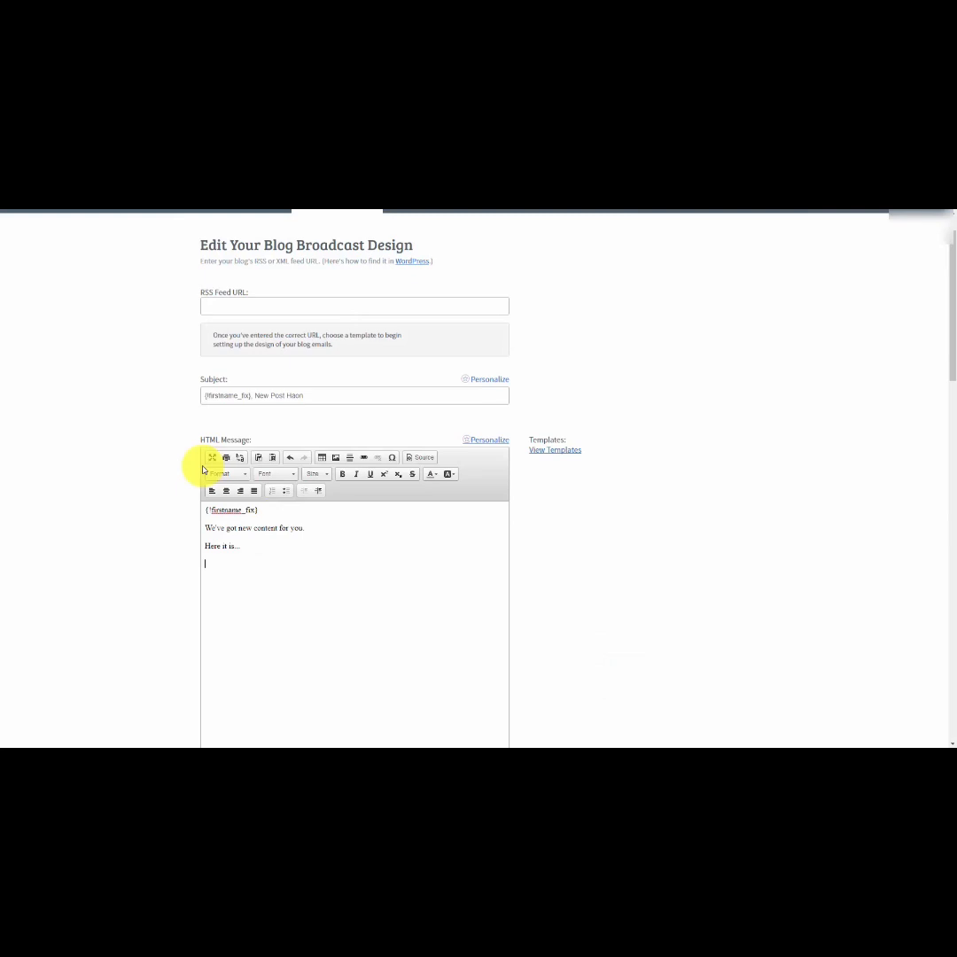
{"action": "left_click_drag", "start_coordinate": [251, 546], "coordinate": [205, 495]}
{"action": "scroll", "coordinate": [204, 495], "scroll_direction": "down", "scroll_amount": 3}
{"action": "left_click", "coordinate": [252, 621]}
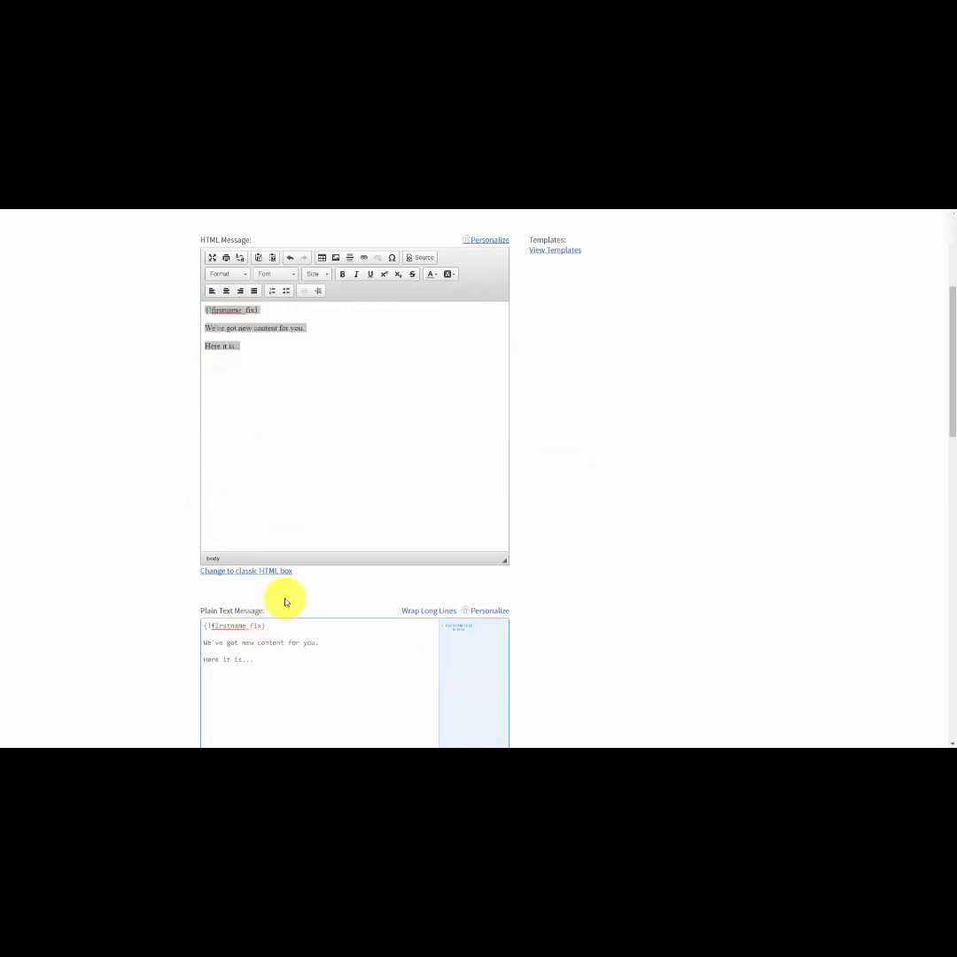
{"action": "scroll", "coordinate": [286, 602], "scroll_direction": "up", "scroll_amount": 1}
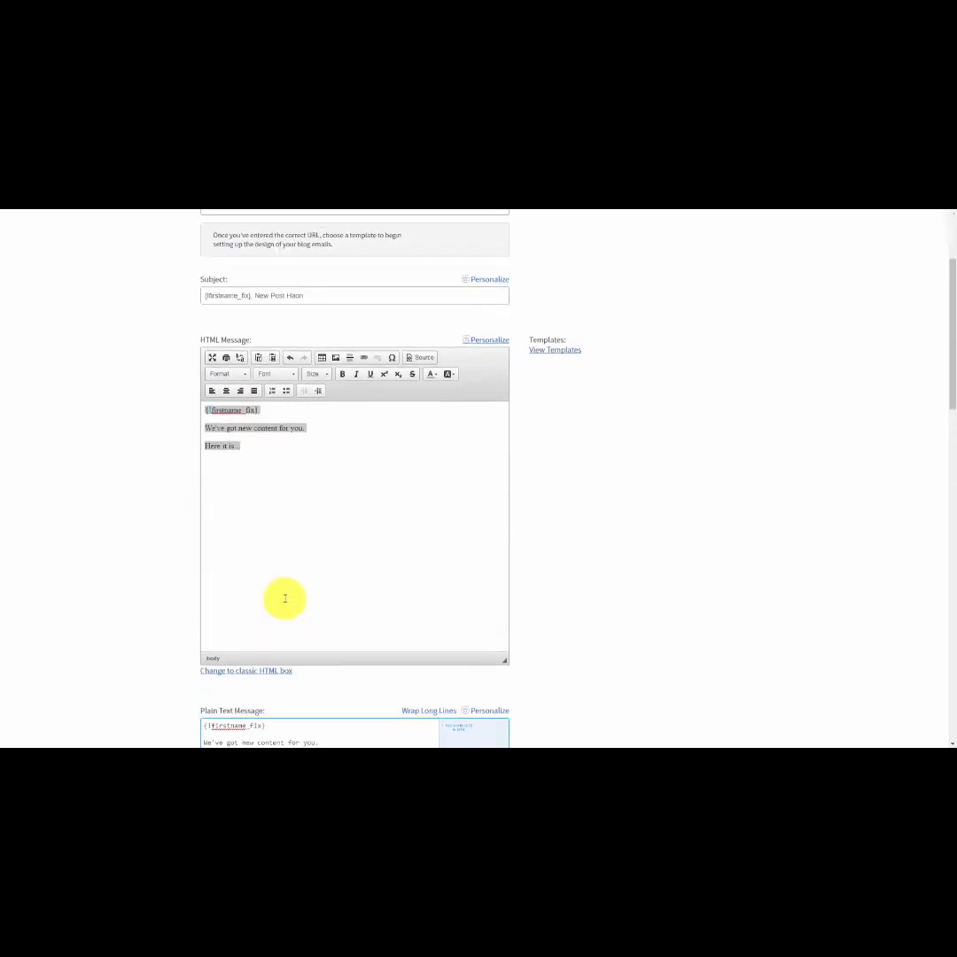
{"action": "scroll", "coordinate": [285, 598], "scroll_direction": "up", "scroll_amount": 2}
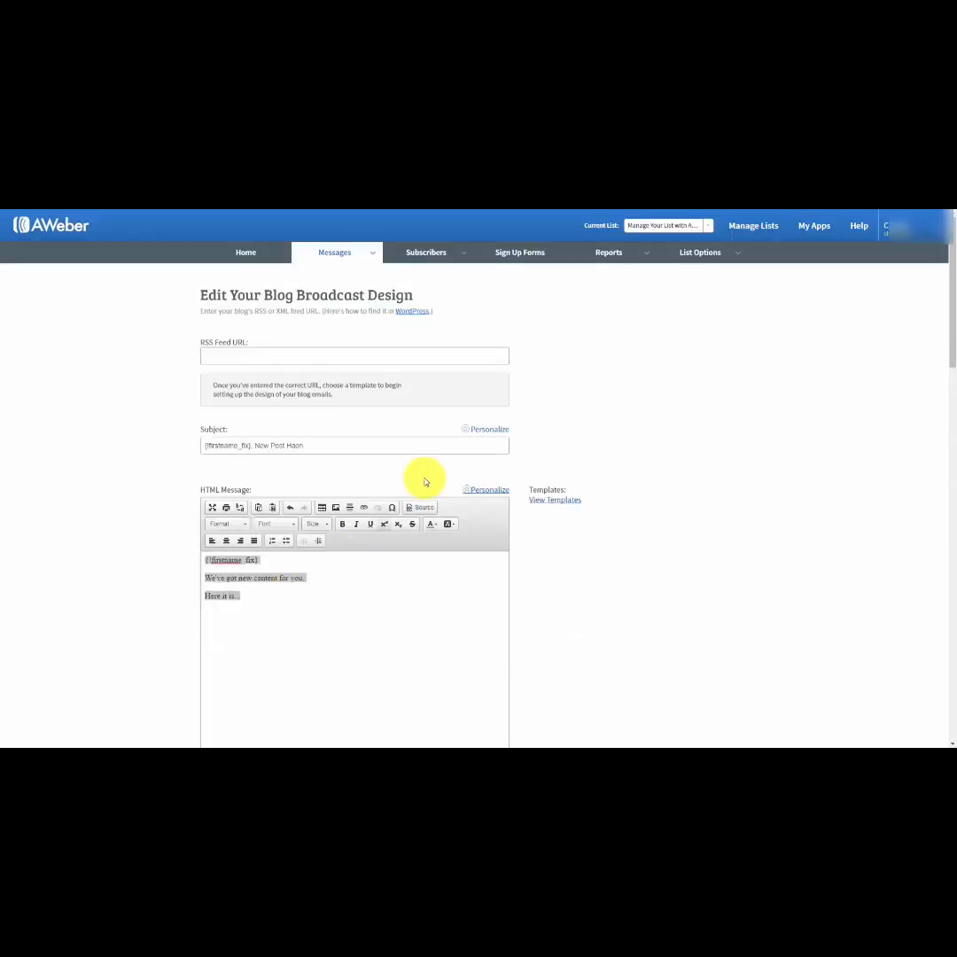
{"action": "left_click", "coordinate": [408, 316]}
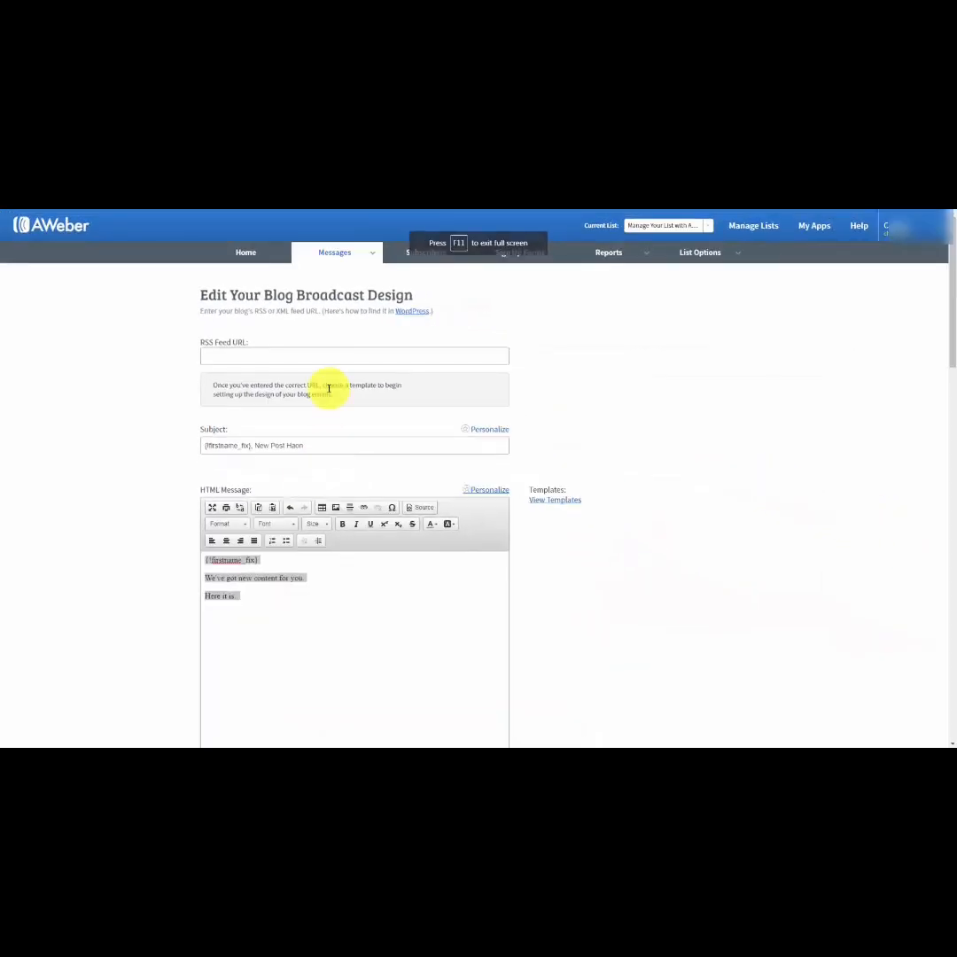
{"action": "left_click", "coordinate": [220, 352]}
{"action": "right_click", "coordinate": [218, 353]}
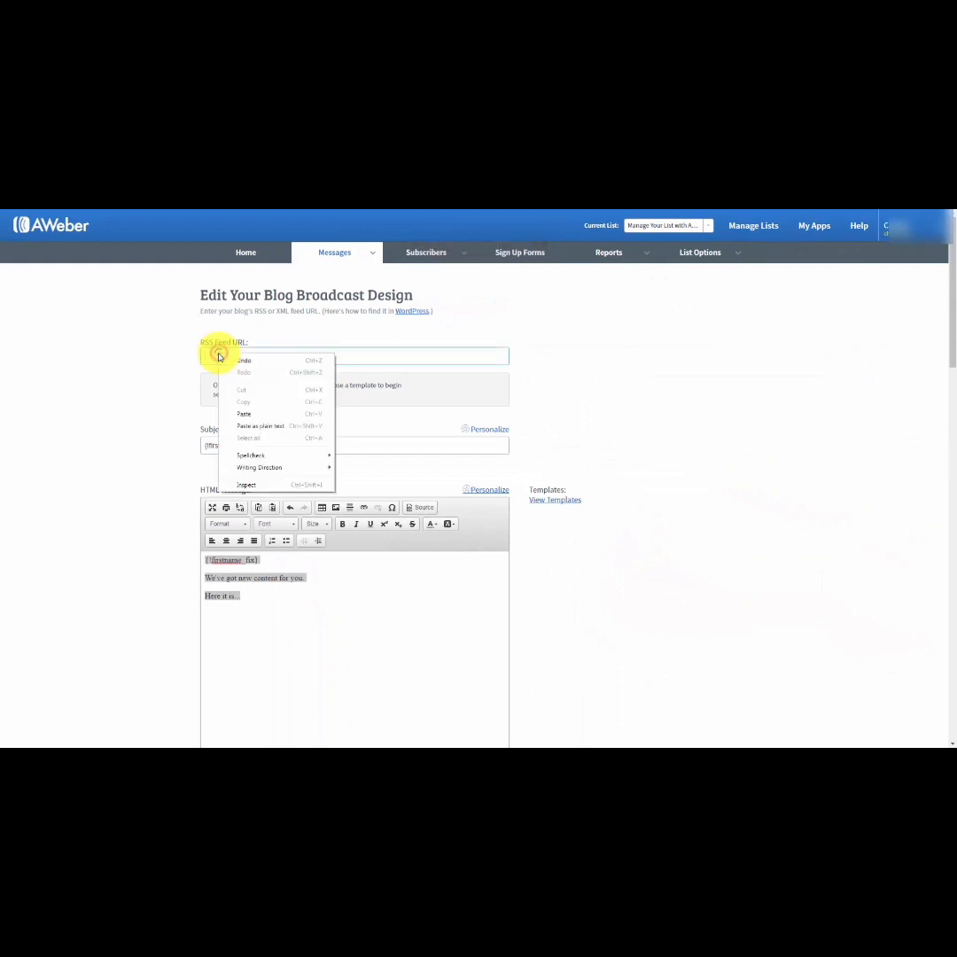
{"action": "left_click", "coordinate": [239, 410]}
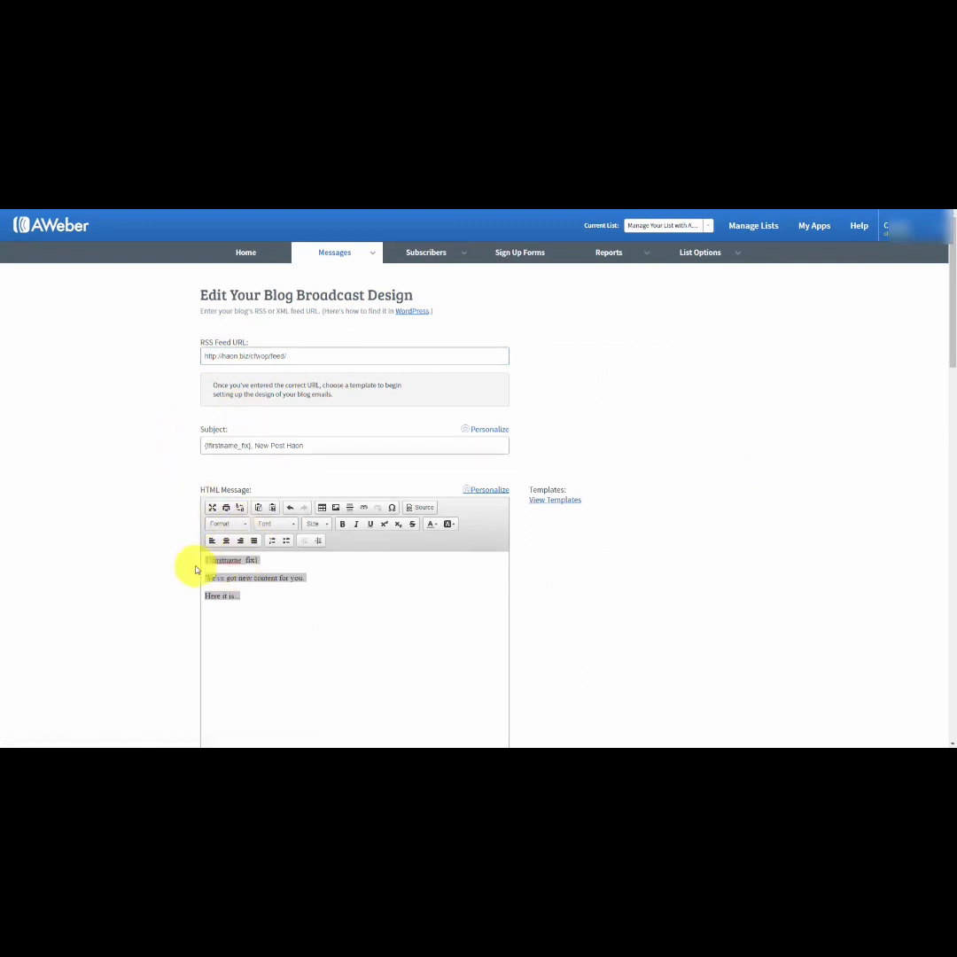
{"action": "left_click", "coordinate": [548, 501]}
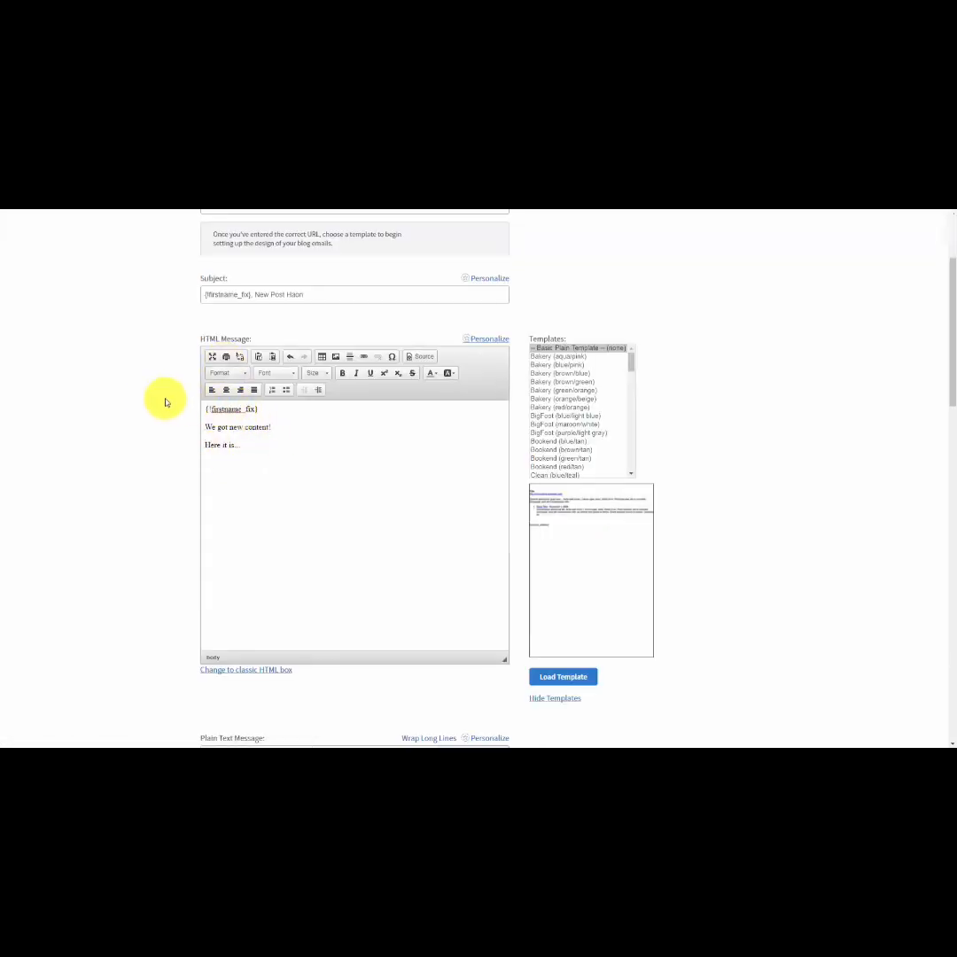
Try sending the blog broadcast every day as a specific-day schedule with Send Automatically enabled.
{"action": "scroll", "coordinate": [164, 401], "scroll_direction": "down", "scroll_amount": 7}
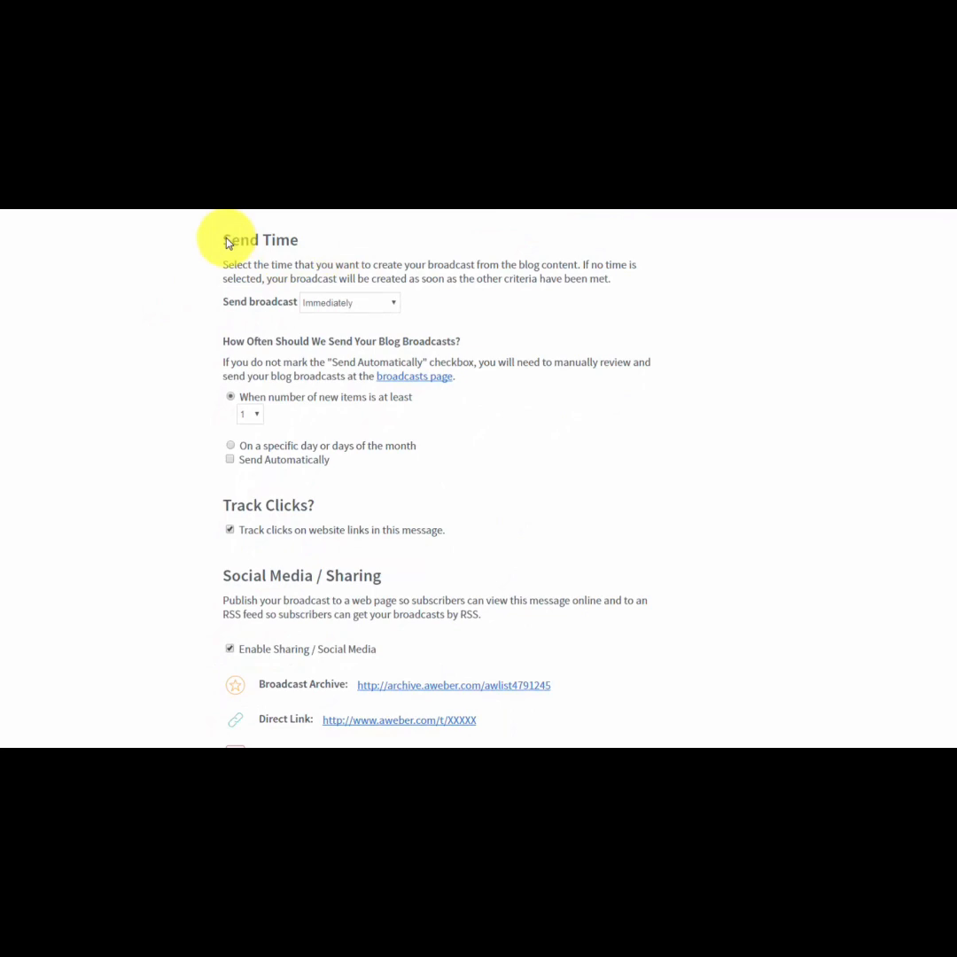
{"action": "left_click", "coordinate": [387, 305]}
{"action": "left_click", "coordinate": [387, 305]}
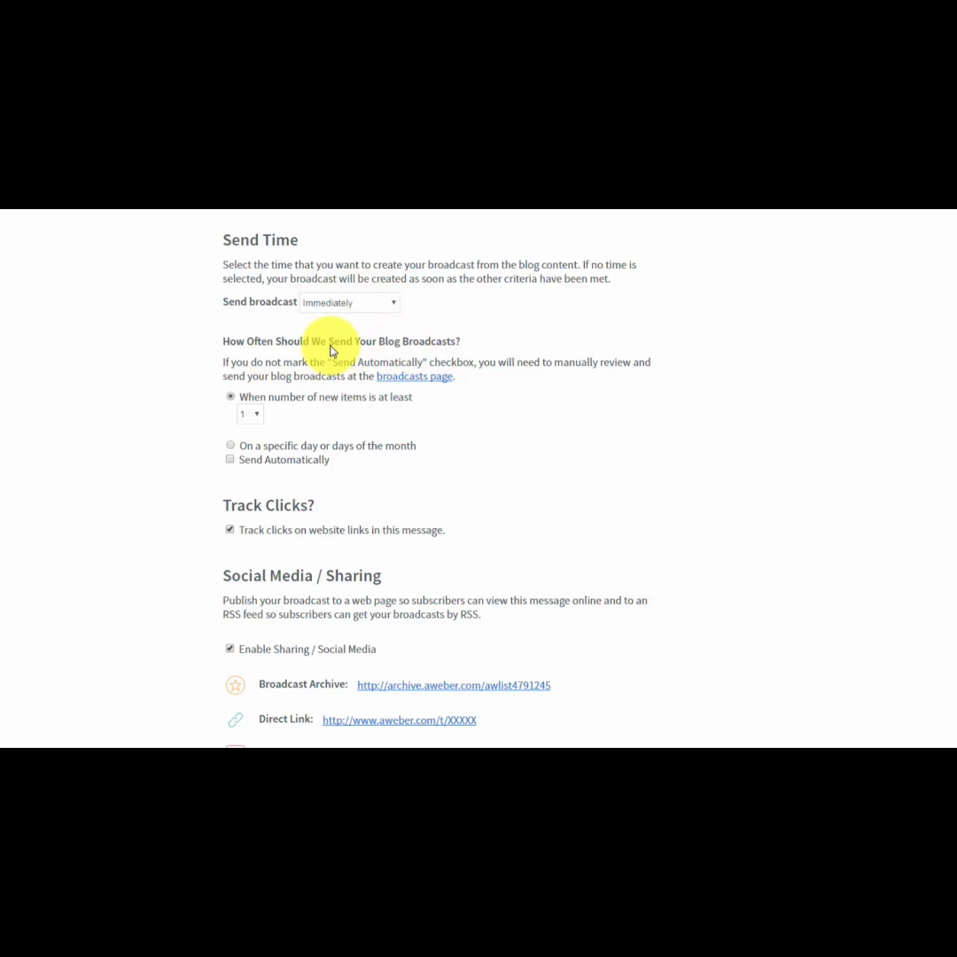
{"action": "left_click", "coordinate": [232, 448]}
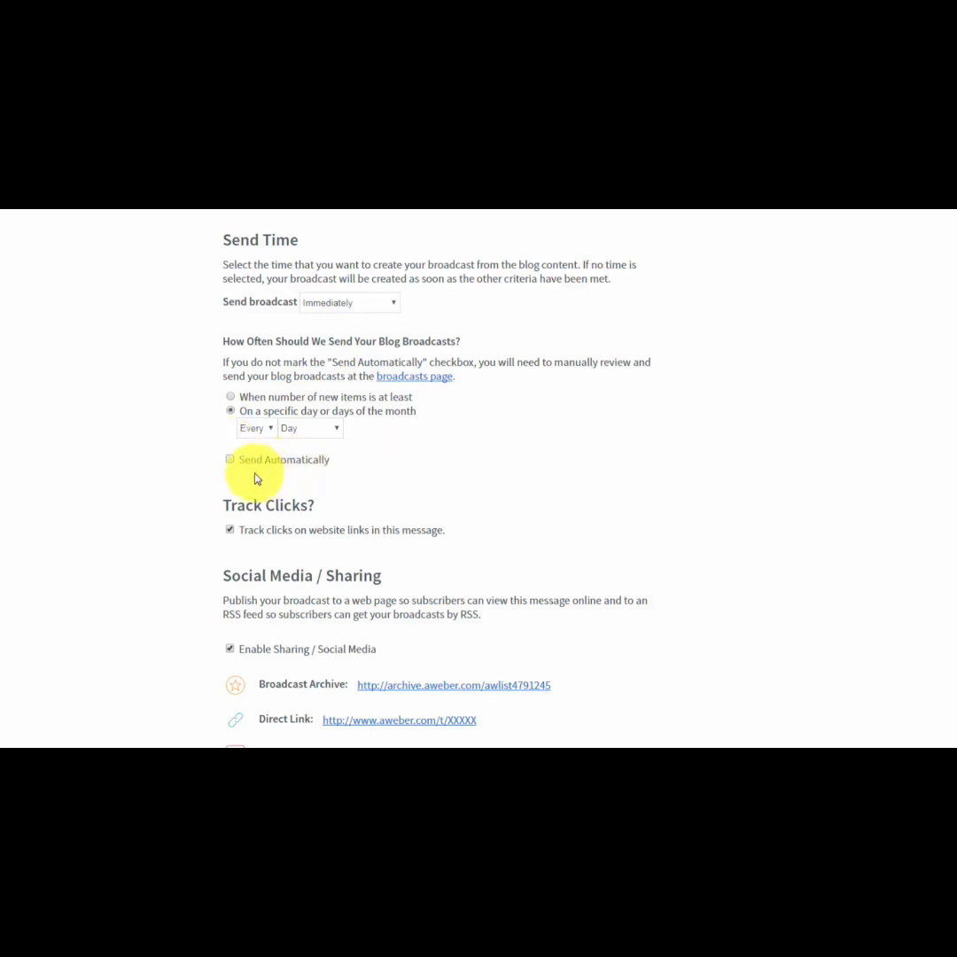
{"action": "left_click", "coordinate": [231, 459]}
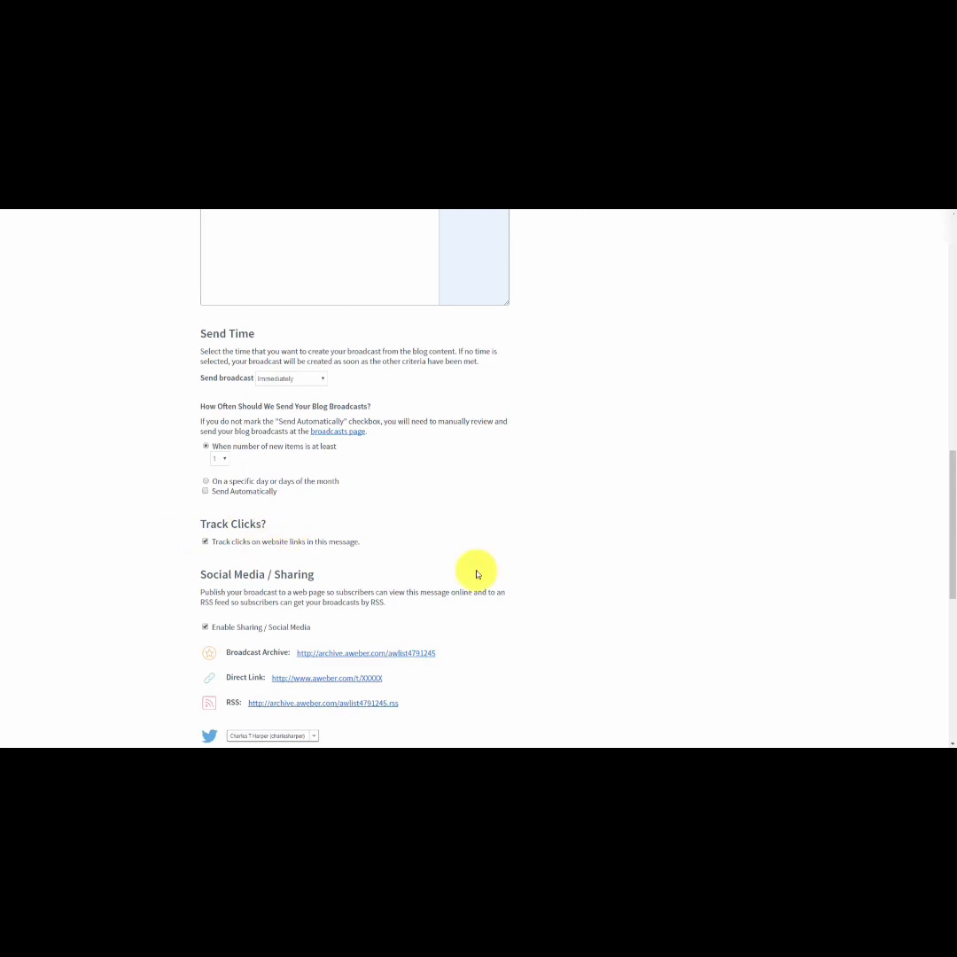
Save the blog broadcast with its sending, click tracking, sharing and QuickStats settings.
{"action": "scroll", "coordinate": [359, 555], "scroll_direction": "down", "scroll_amount": 5}
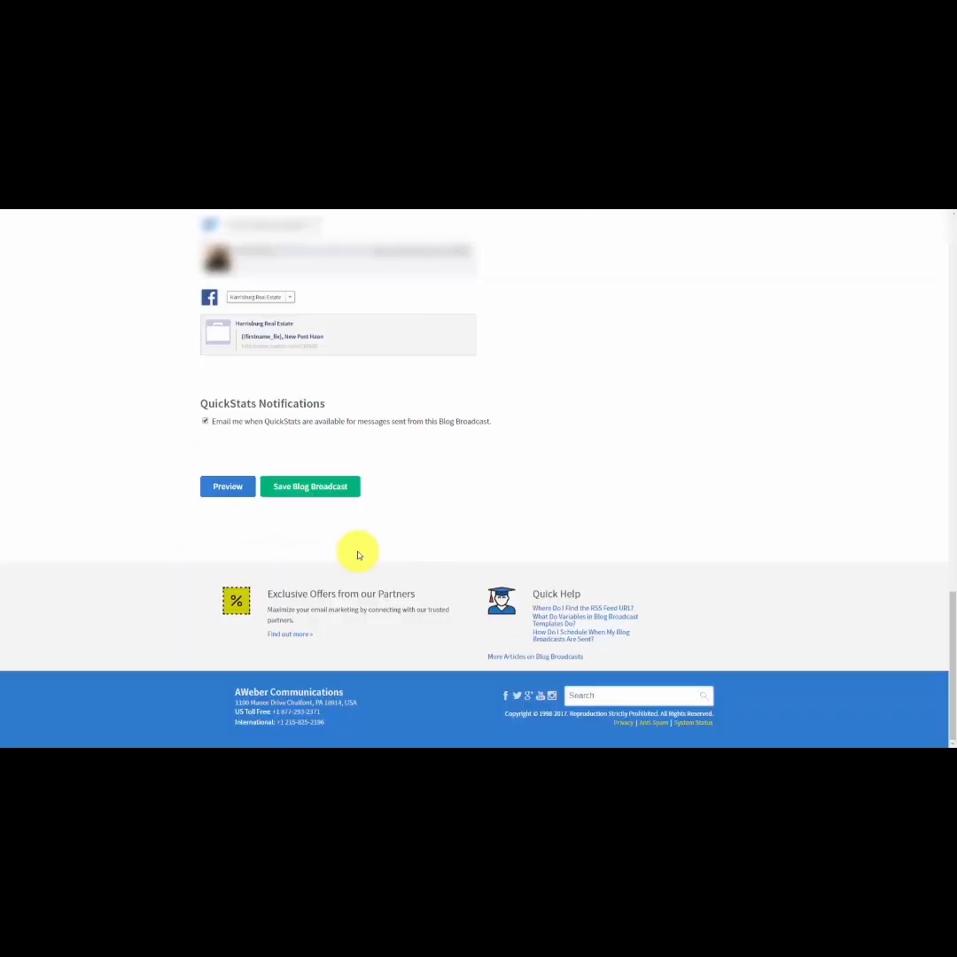
{"action": "left_click", "coordinate": [299, 497]}
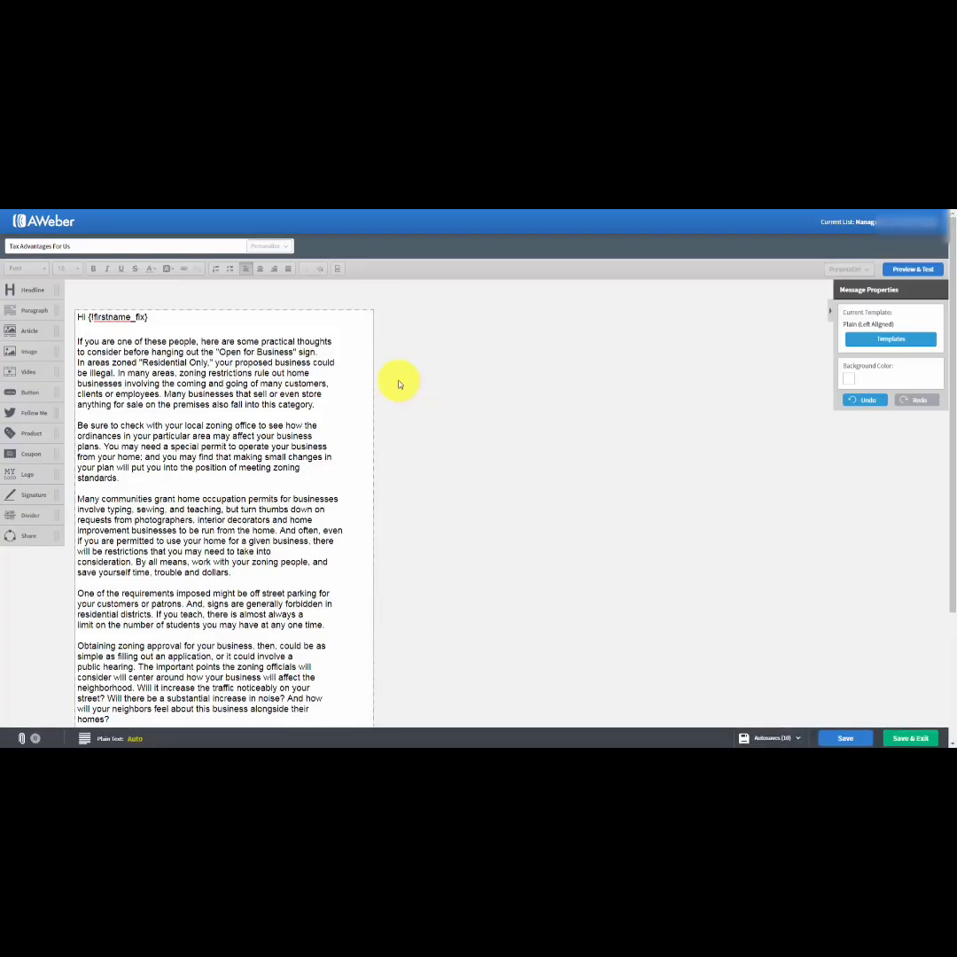
Open the automatic plain text version of the "Tax Advantages For Us" message and review its spacing.
{"action": "scroll", "coordinate": [399, 384], "scroll_direction": "down", "scroll_amount": 1}
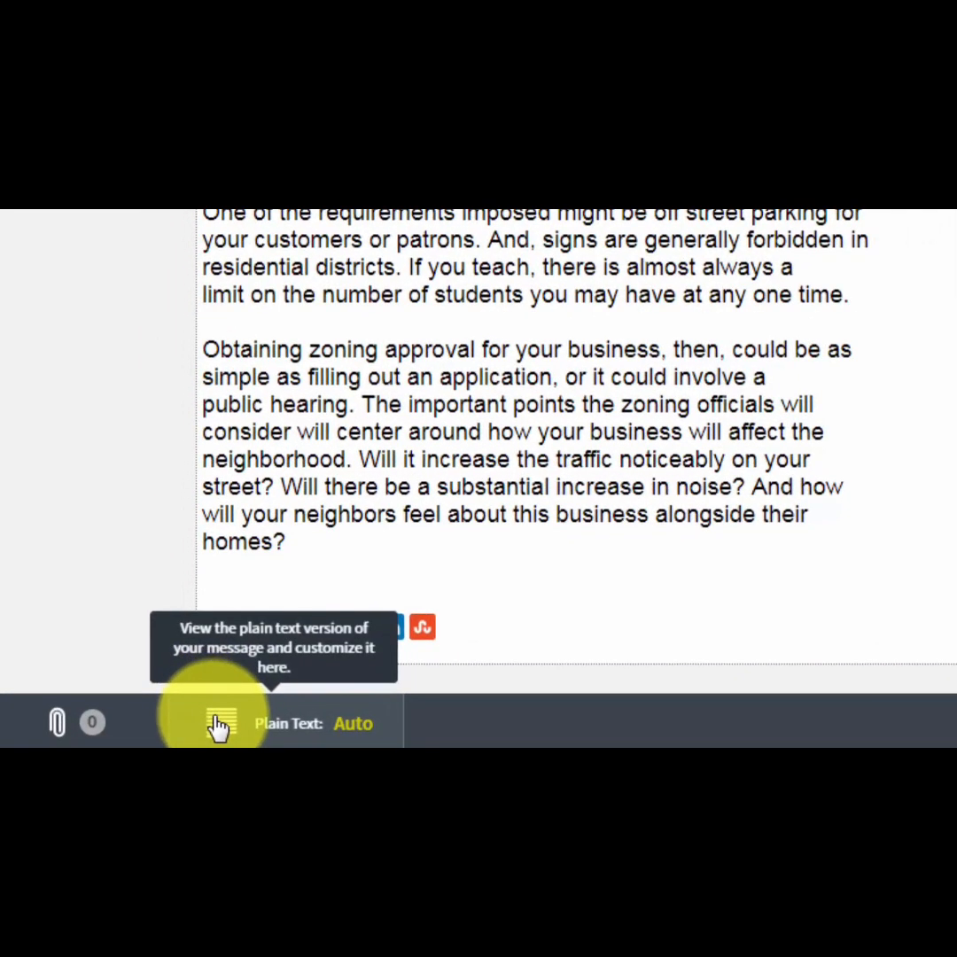
{"action": "left_click", "coordinate": [221, 723]}
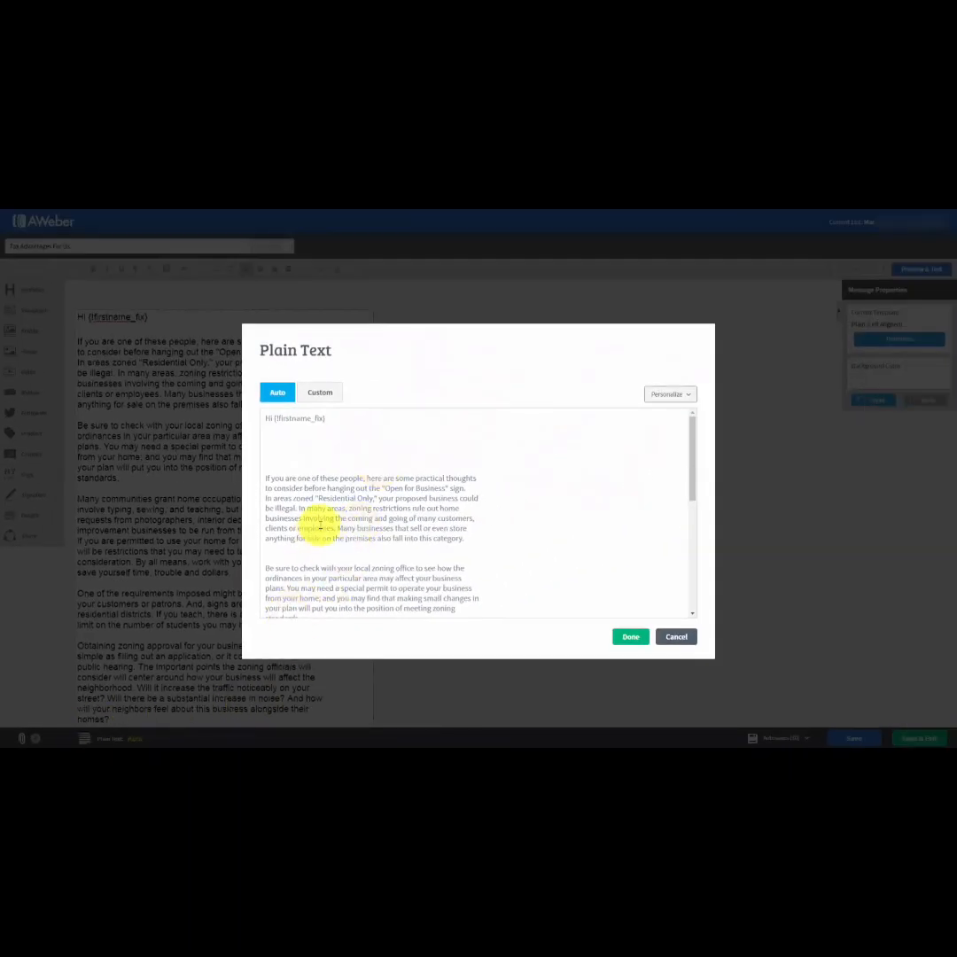
{"action": "scroll", "coordinate": [357, 464], "scroll_direction": "down", "scroll_amount": 6}
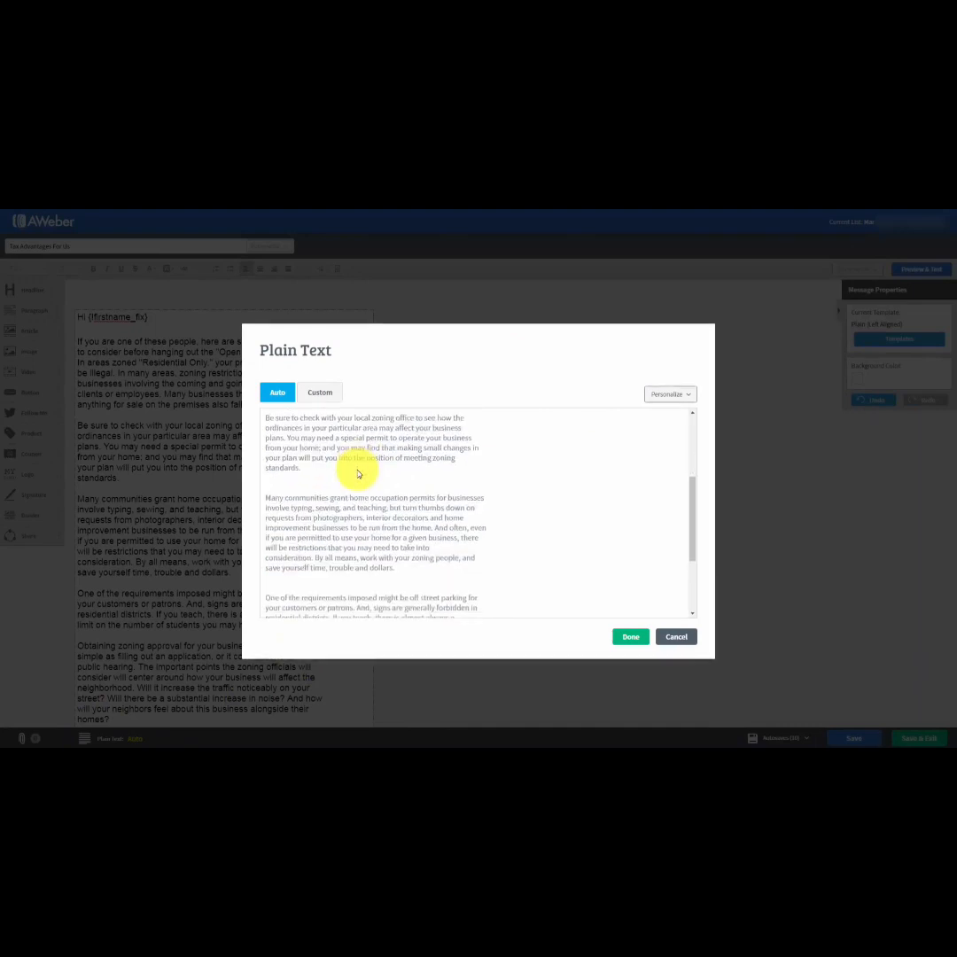
{"action": "scroll", "coordinate": [357, 474], "scroll_direction": "up", "scroll_amount": 3}
{"action": "scroll", "coordinate": [357, 479], "scroll_direction": "up", "scroll_amount": 3}
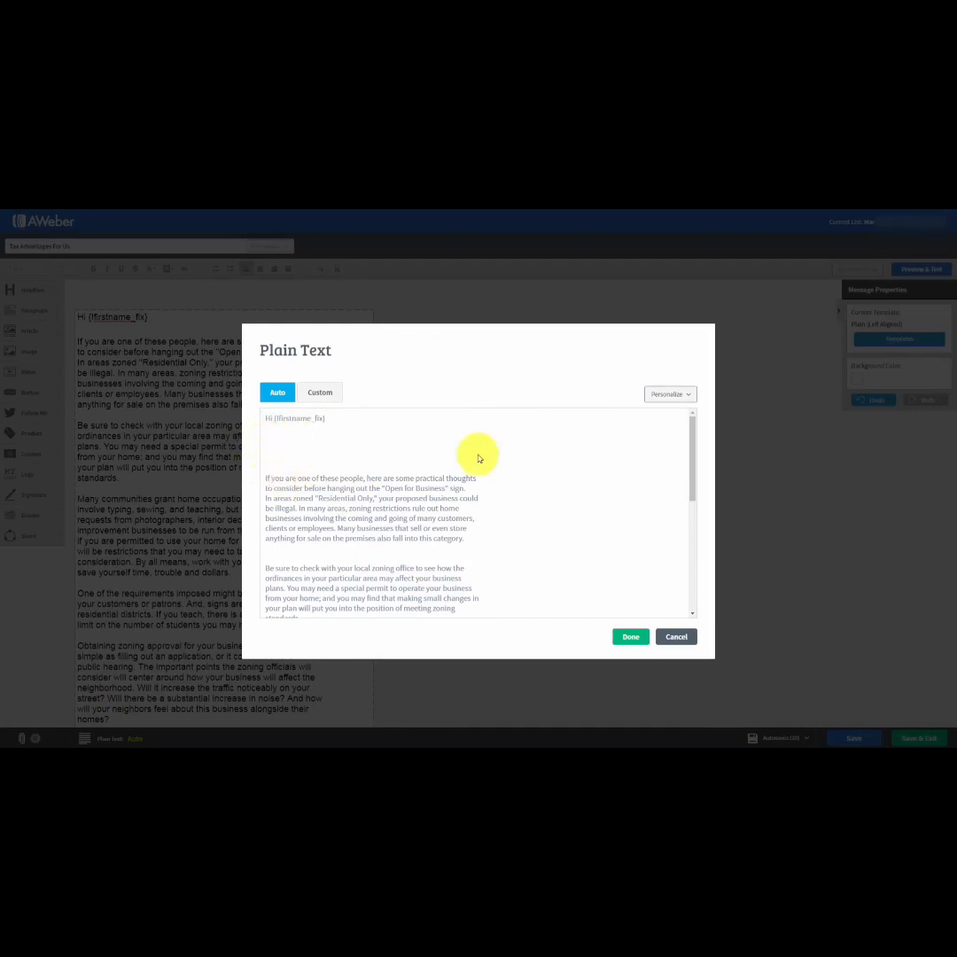
{"action": "left_click", "coordinate": [420, 454]}
{"action": "scroll", "coordinate": [419, 492], "scroll_direction": "down", "scroll_amount": 5}
{"action": "scroll", "coordinate": [418, 495], "scroll_direction": "up", "scroll_amount": 5}
Switch the plain text version to Custom, remove the extra blank lines before the first three paragraphs, and save the message.
{"action": "left_click", "coordinate": [314, 394]}
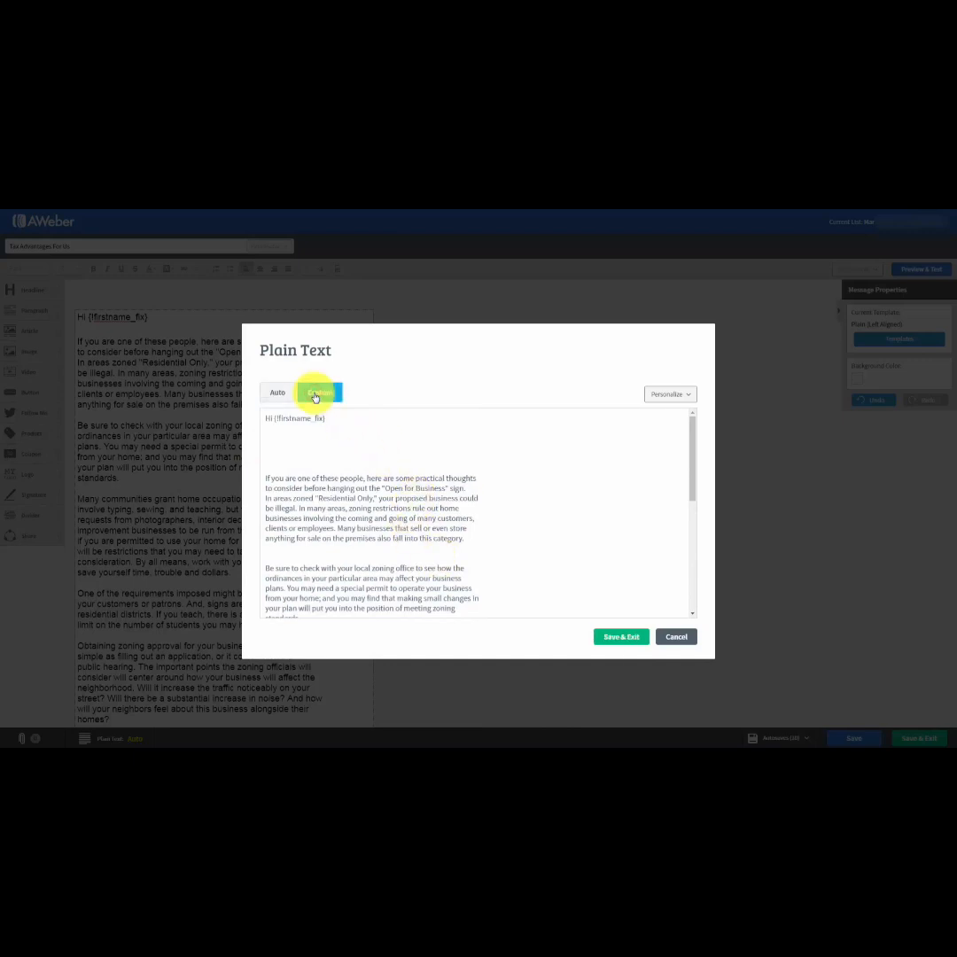
{"action": "left_click", "coordinate": [275, 434]}
{"action": "key", "text": "Delete"}
{"action": "key", "text": "Delete"}
{"action": "key", "text": "Delete"}
{"action": "key", "text": "Delete"}
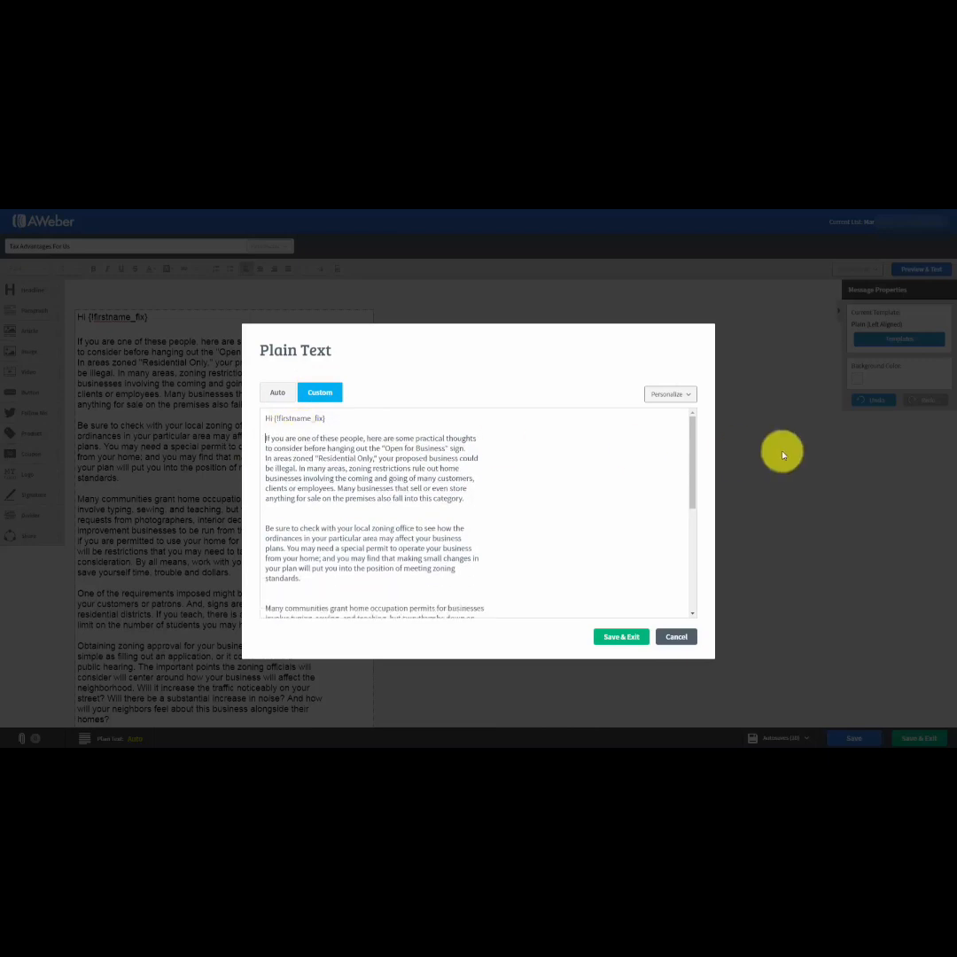
{"action": "left_click", "coordinate": [278, 519]}
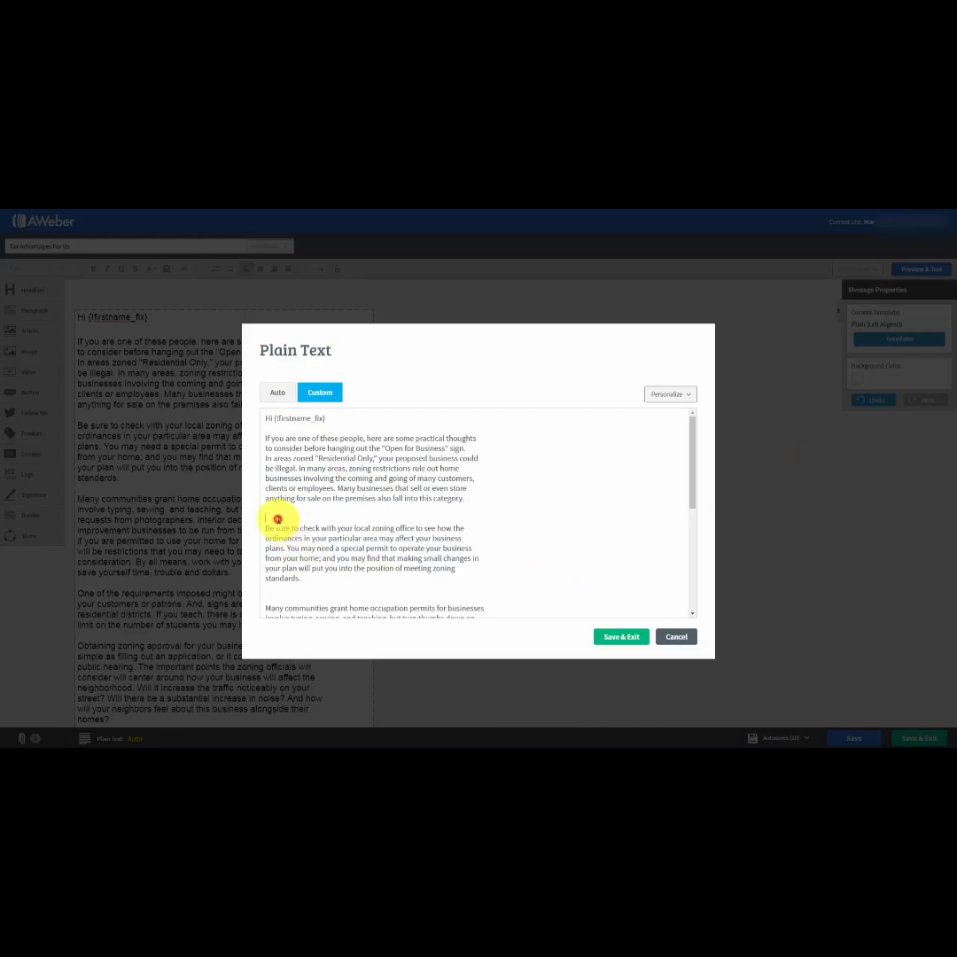
{"action": "key", "text": "Delete"}
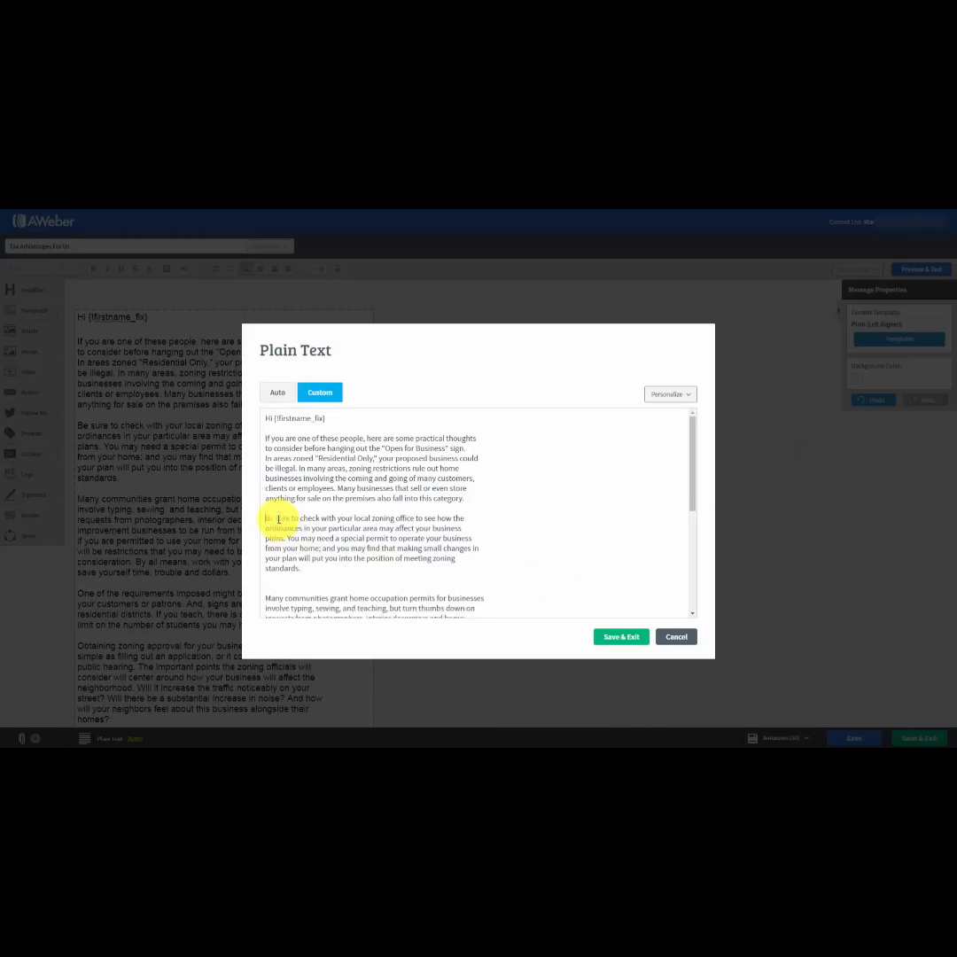
{"action": "left_click", "coordinate": [271, 586]}
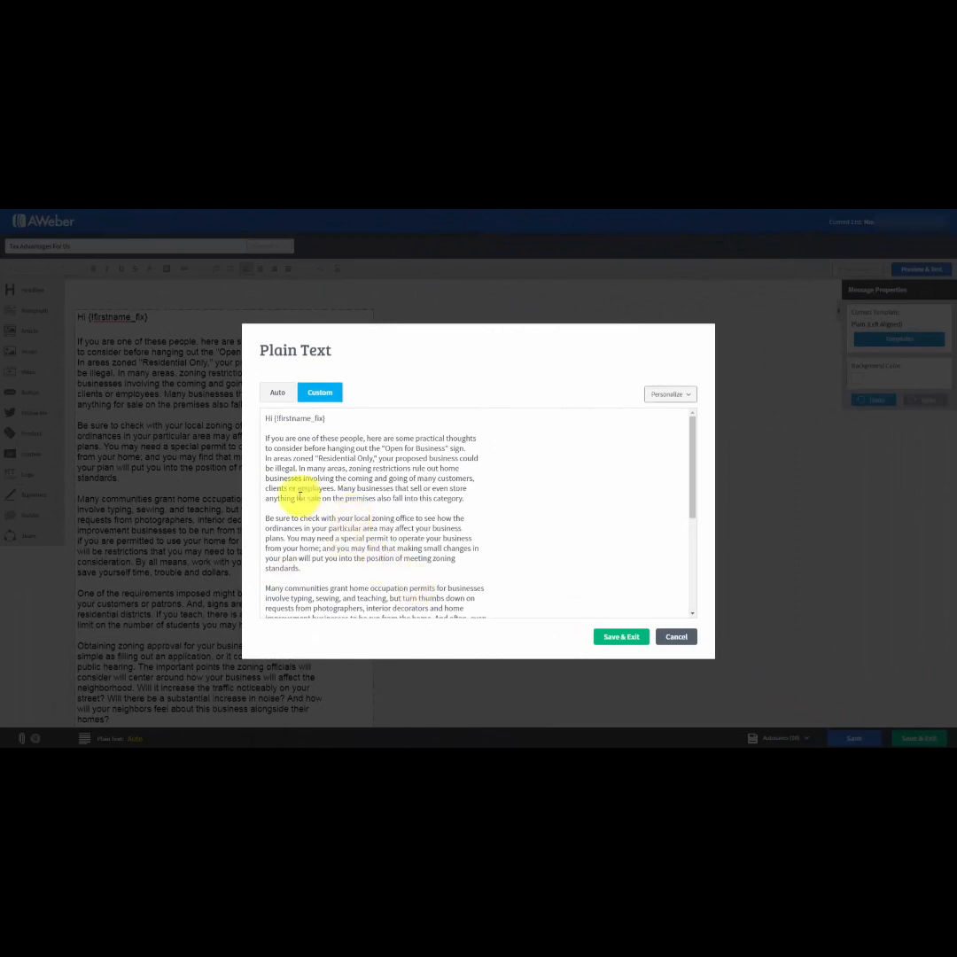
{"action": "left_click", "coordinate": [611, 638]}
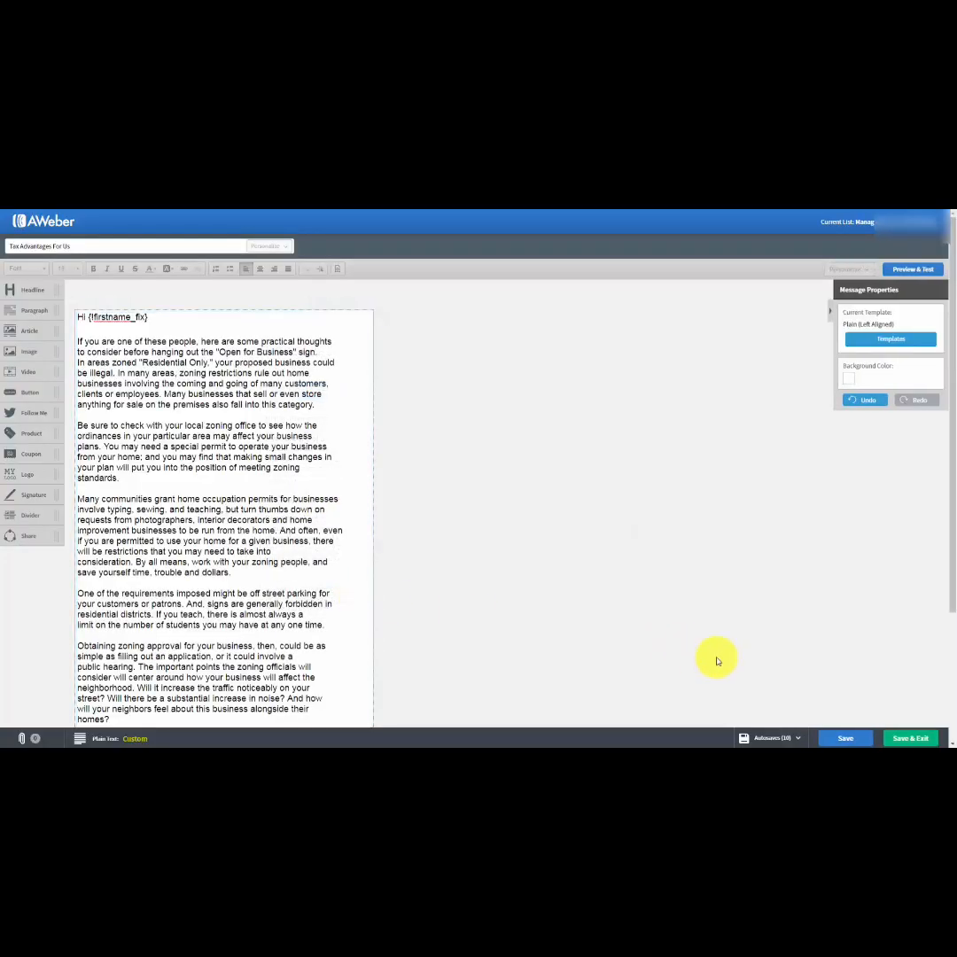
{"action": "left_click", "coordinate": [833, 738]}
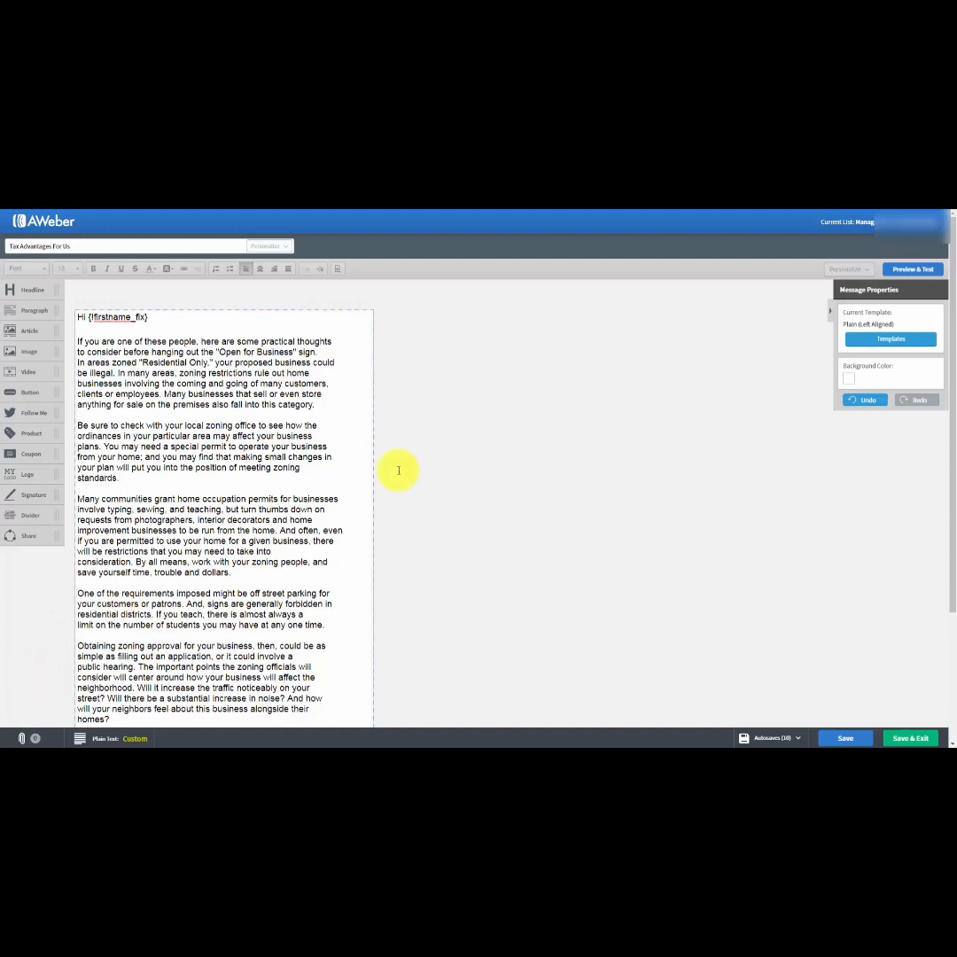
Preview the "Tax Advantages For Us" message down to its footer, and save and exit the message.
{"action": "mouse_move", "coordinate": [249, 320]}
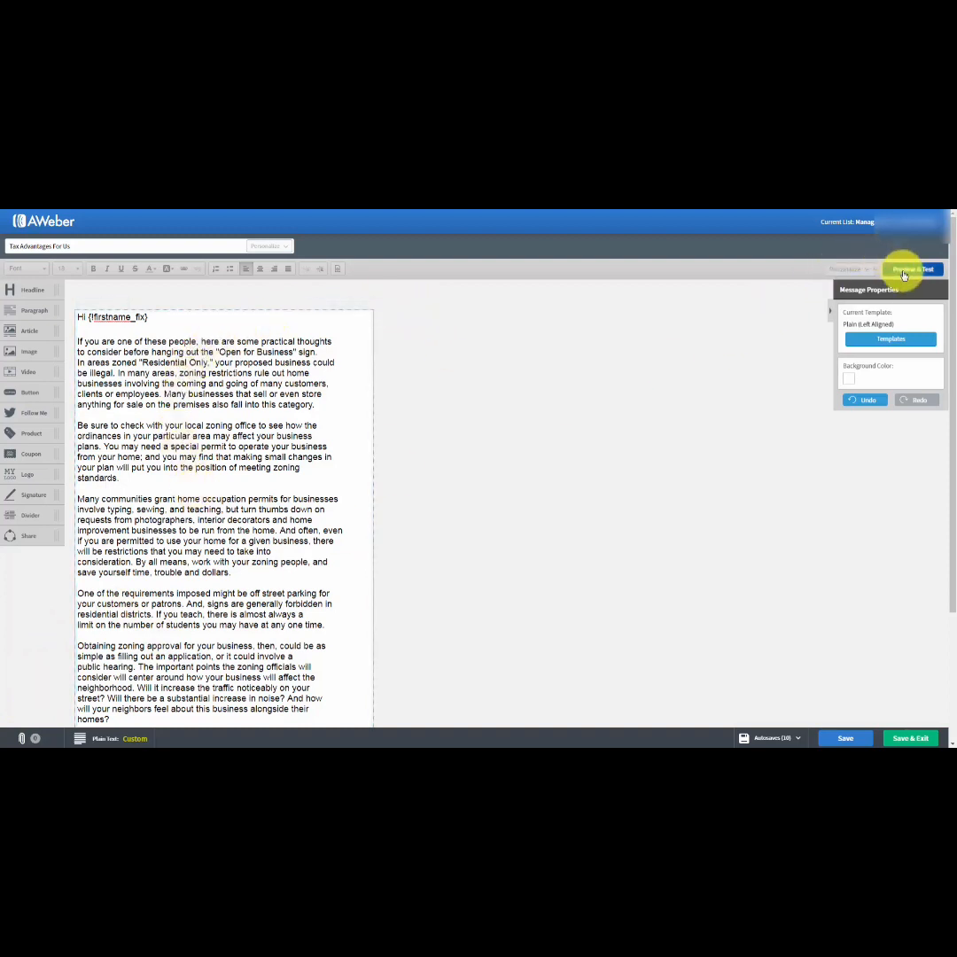
{"action": "left_click", "coordinate": [912, 269]}
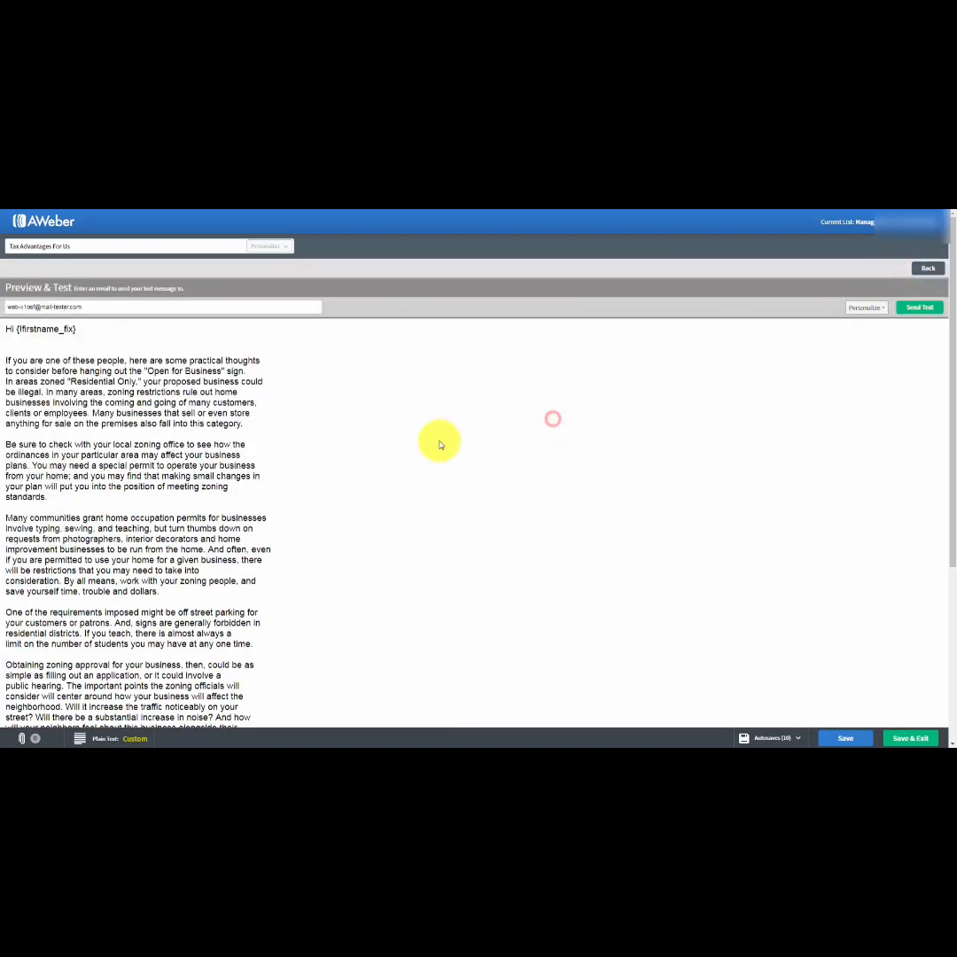
{"action": "scroll", "coordinate": [439, 440], "scroll_direction": "down", "scroll_amount": 3}
{"action": "scroll", "coordinate": [439, 440], "scroll_direction": "down", "scroll_amount": 1}
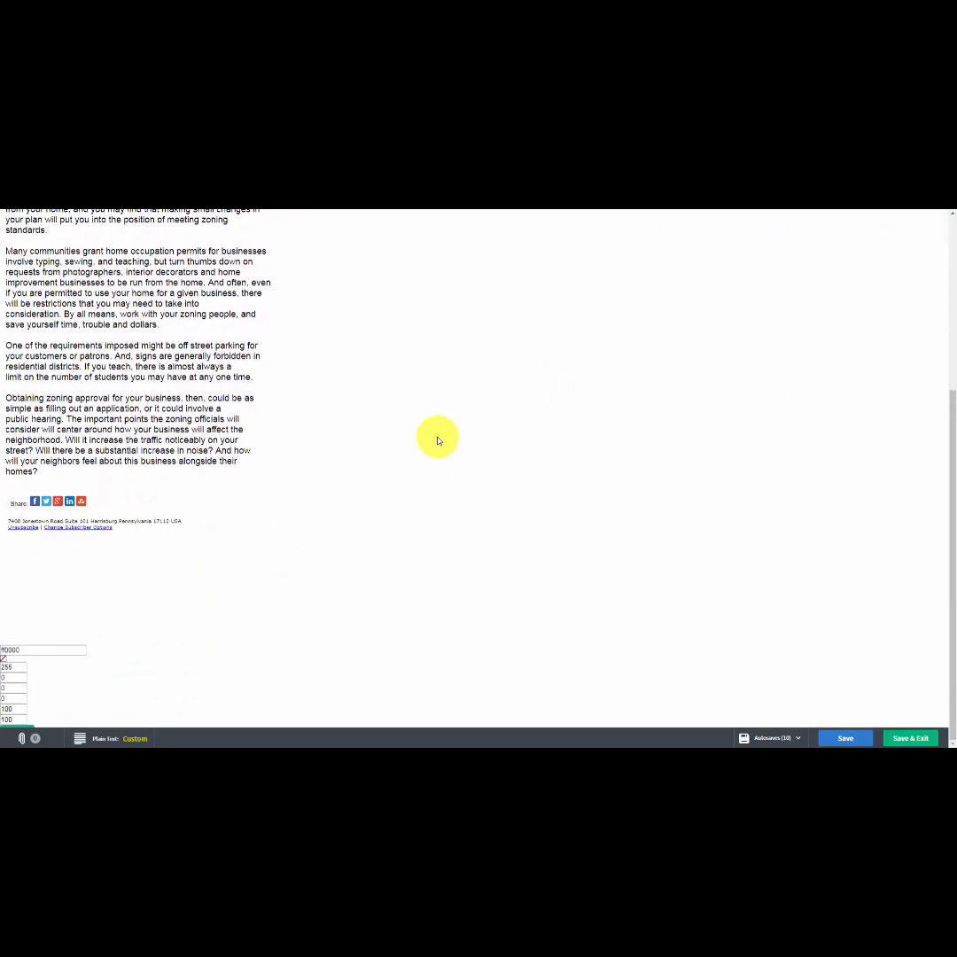
{"action": "scroll", "coordinate": [438, 440], "scroll_direction": "up", "scroll_amount": 4}
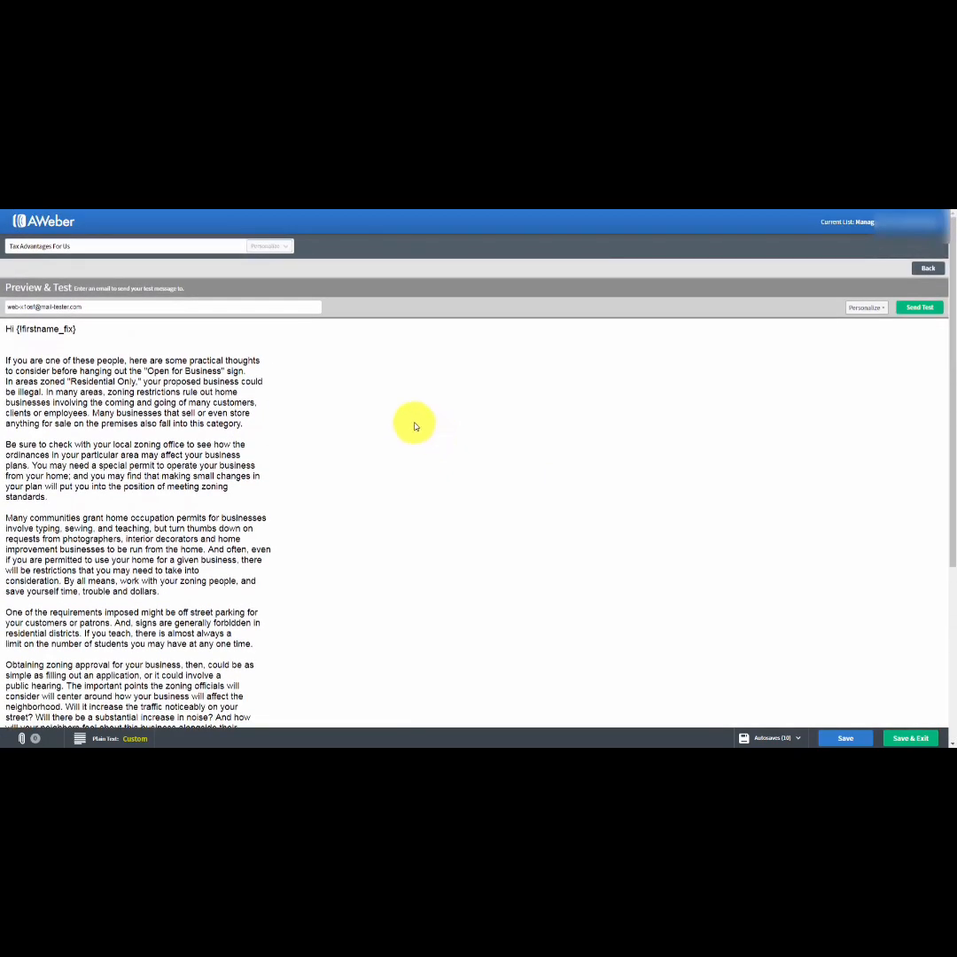
{"action": "left_click", "coordinate": [896, 739]}
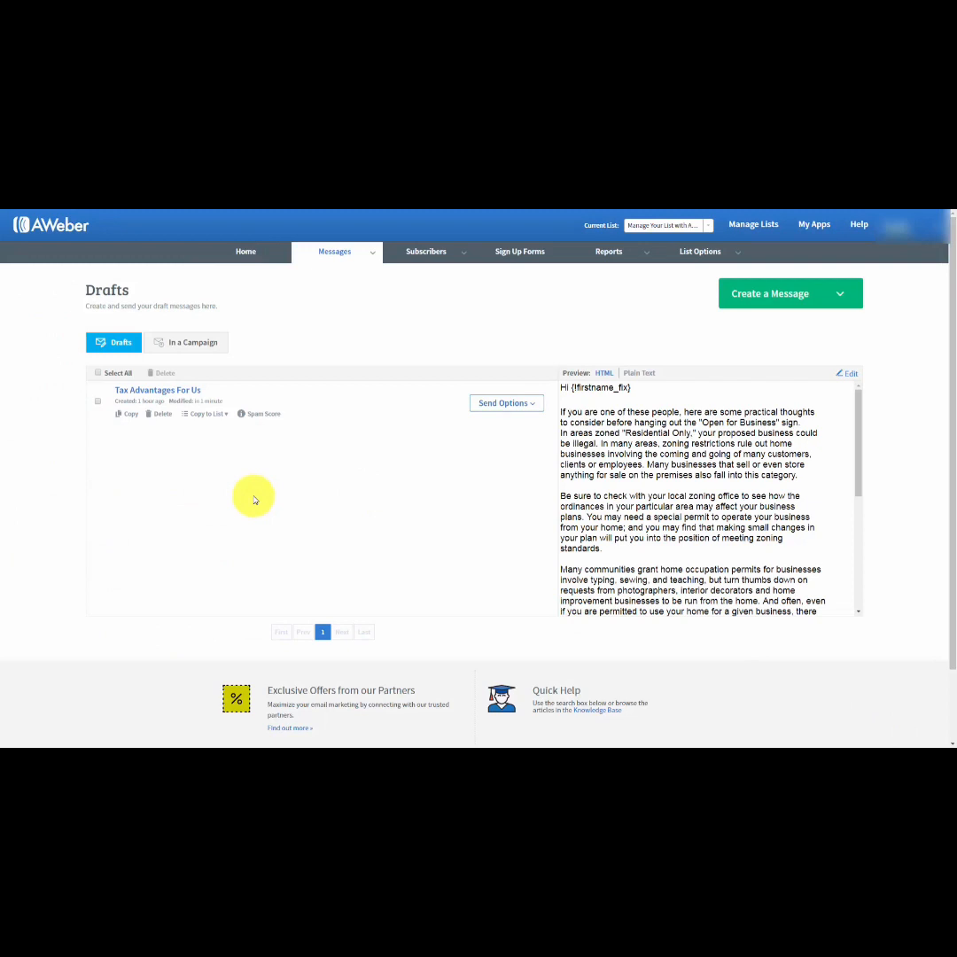
Examine the Copy to List and Send Options choices available for the "Tax Advantages For Us" draft.
{"action": "left_click", "coordinate": [227, 416]}
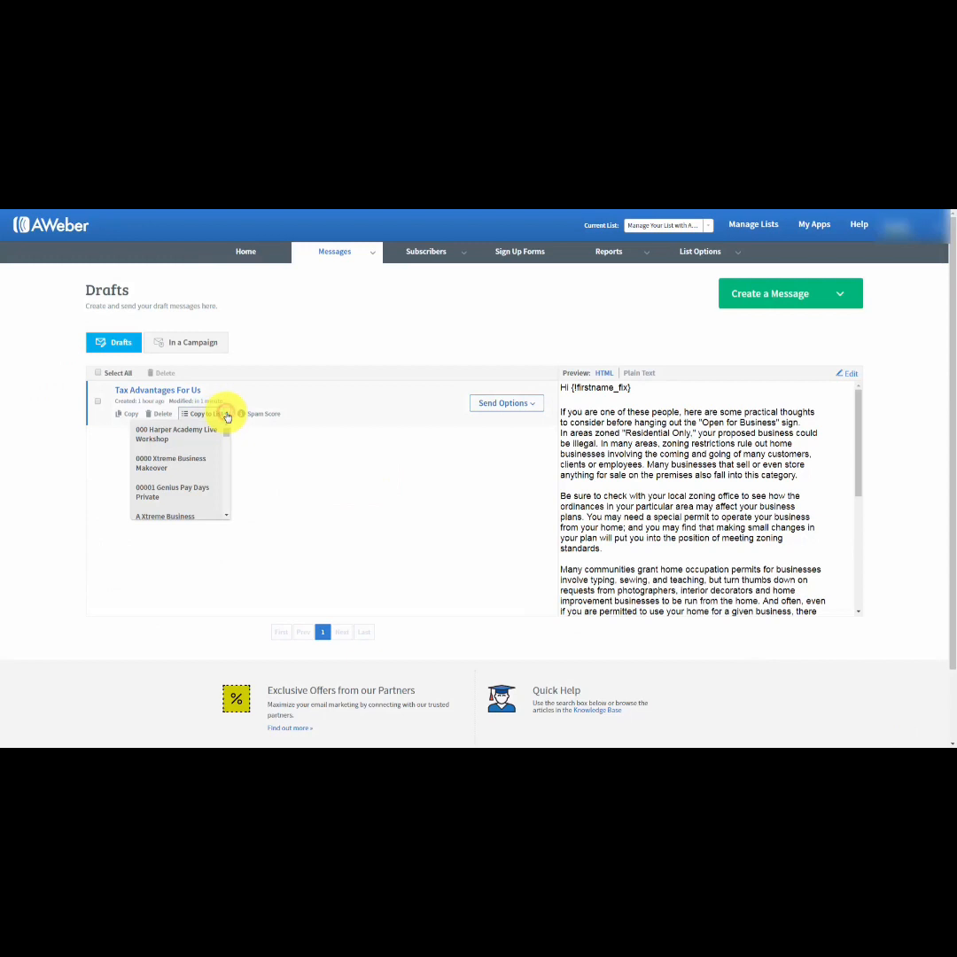
{"action": "left_click", "coordinate": [225, 412]}
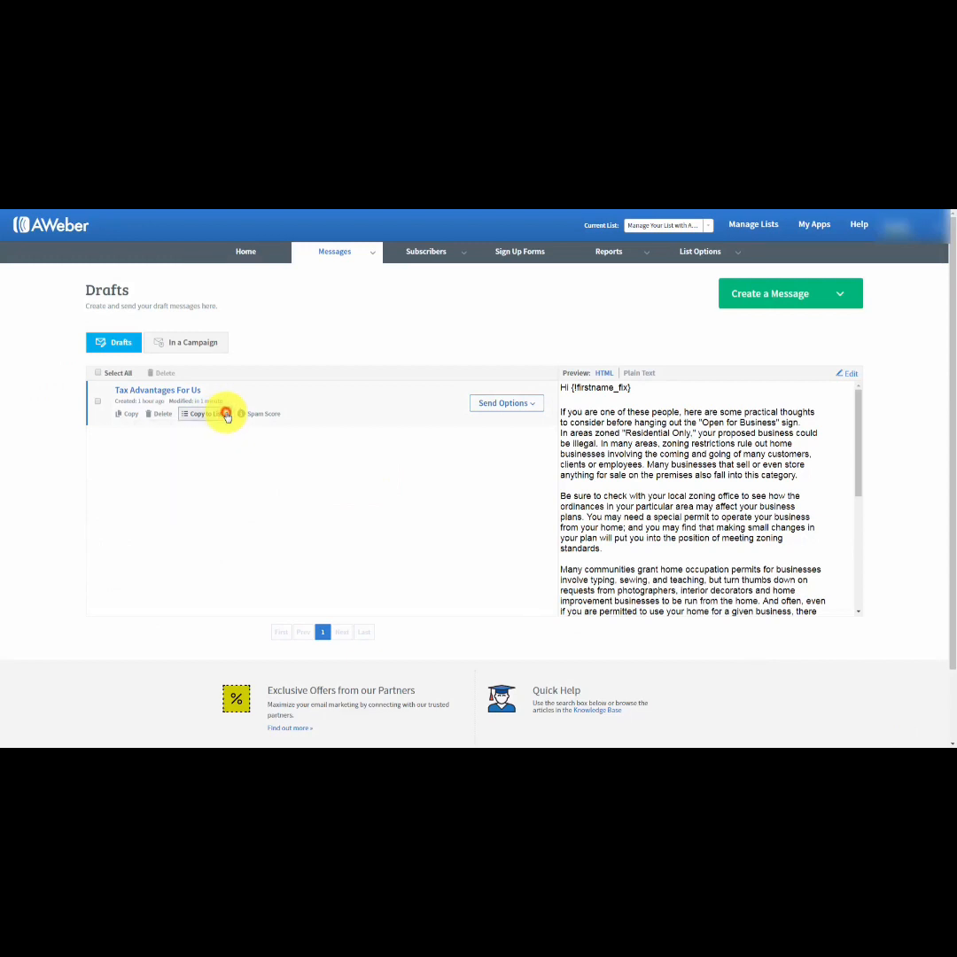
{"action": "left_click", "coordinate": [532, 405]}
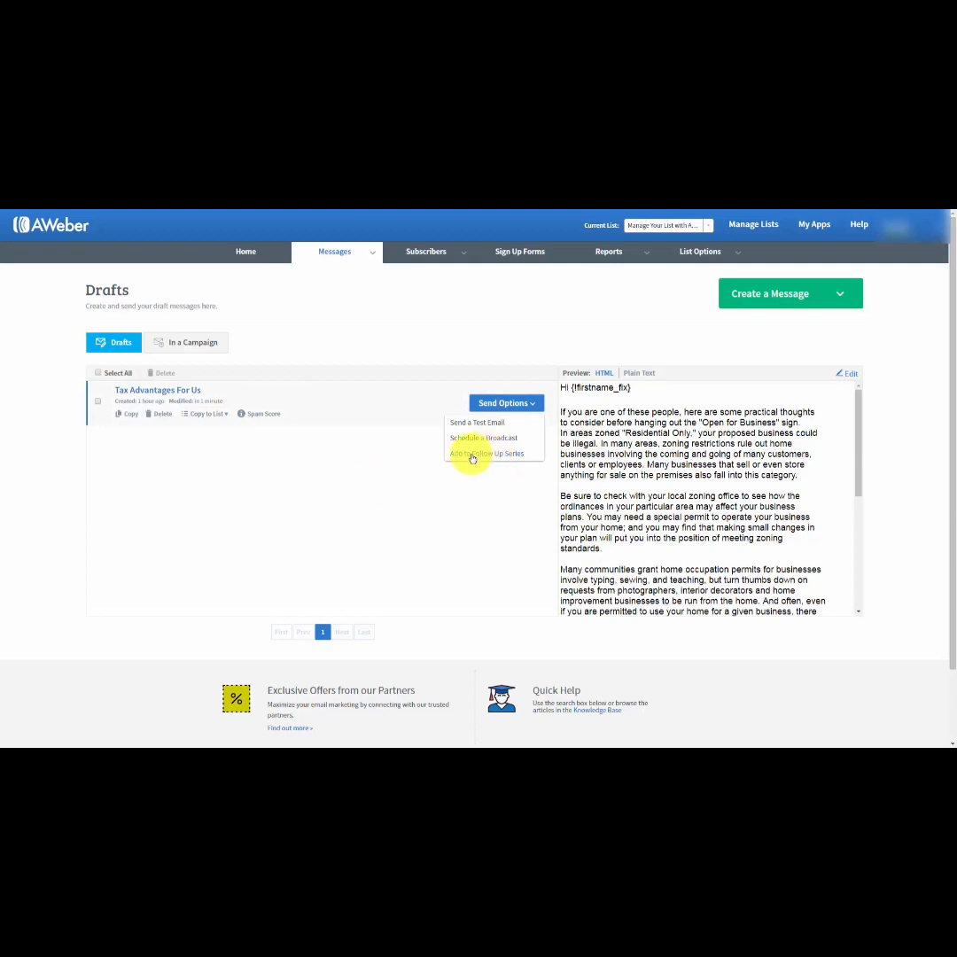
{"action": "left_click", "coordinate": [288, 451]}
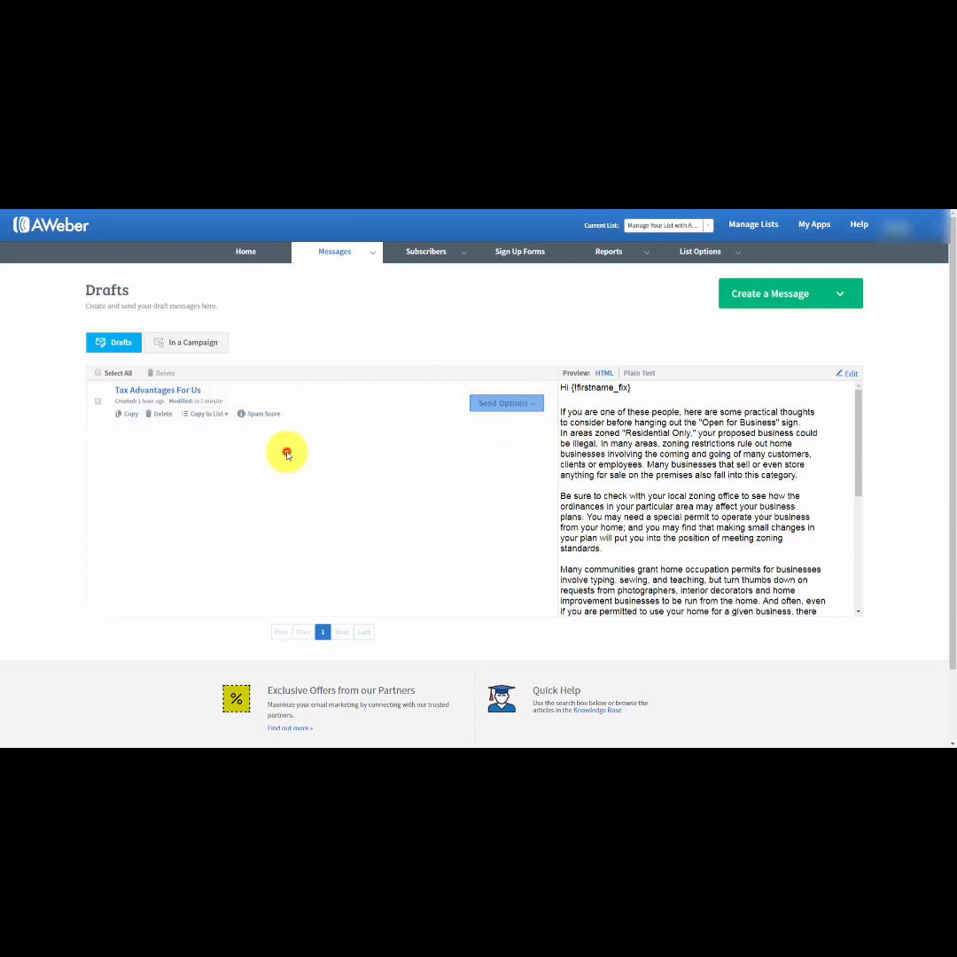
{"action": "left_click", "coordinate": [535, 410]}
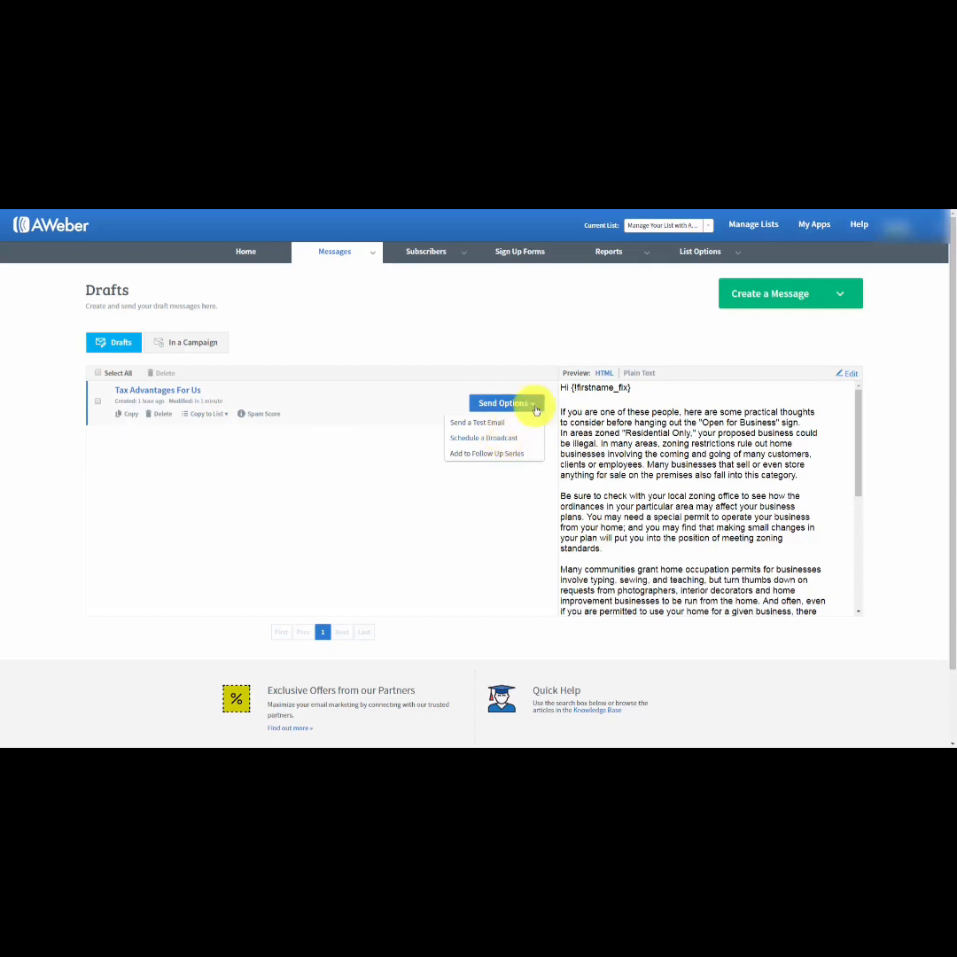
{"action": "left_click", "coordinate": [268, 453]}
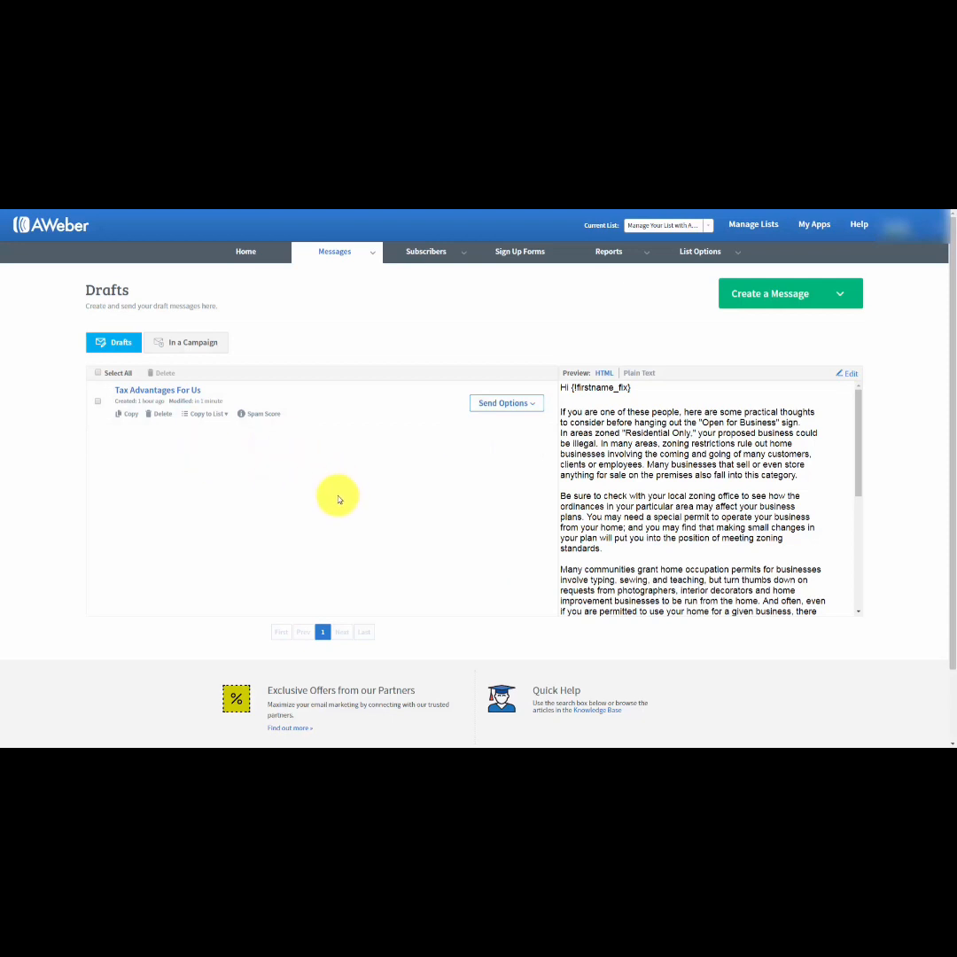
Check the draft's spam score, reviewing the score breakdown and flagged wording in the HTML and plain text versions.
{"action": "left_click", "coordinate": [266, 416]}
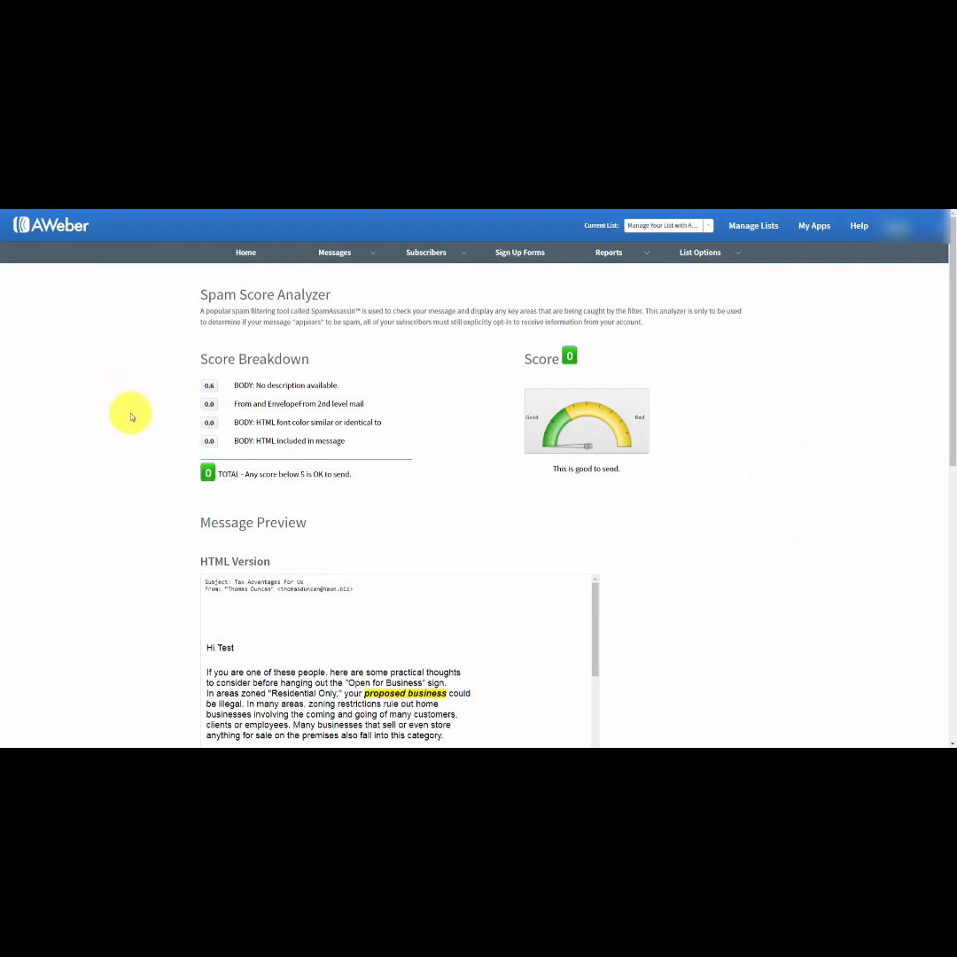
{"action": "scroll", "coordinate": [131, 416], "scroll_direction": "down", "scroll_amount": 5}
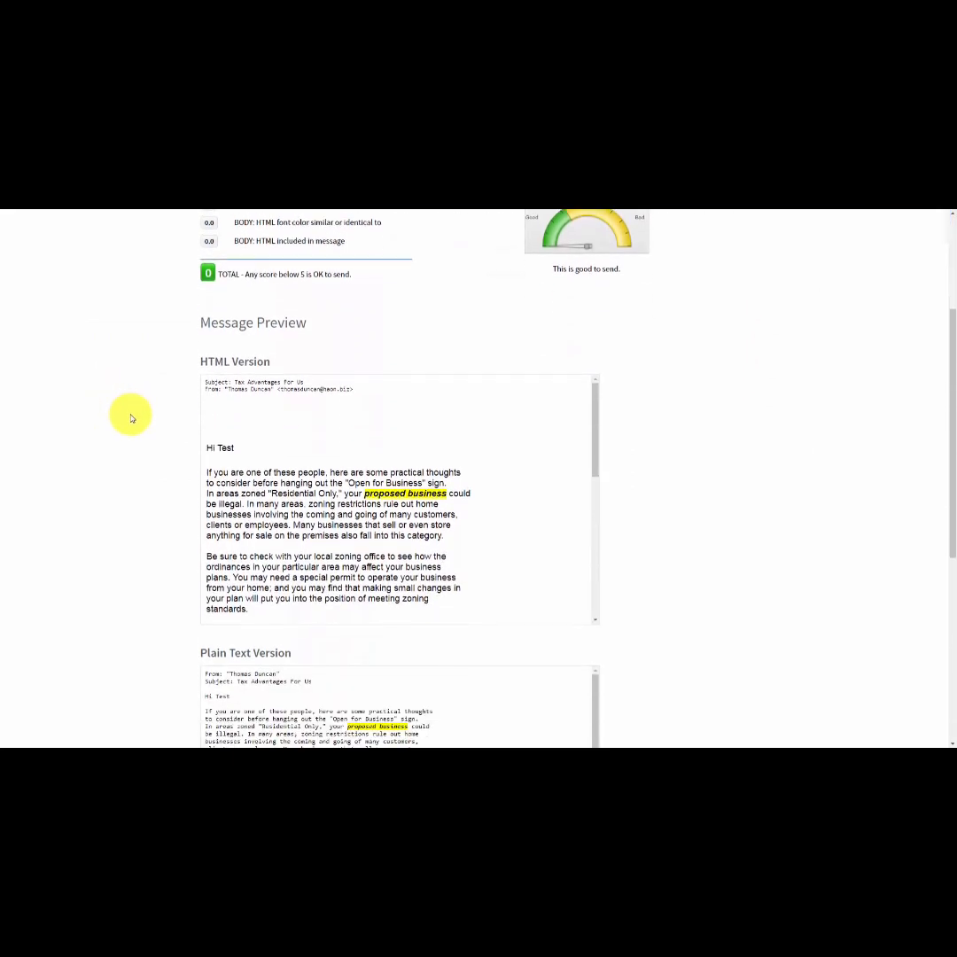
{"action": "scroll", "coordinate": [131, 418], "scroll_direction": "down", "scroll_amount": 2}
{"action": "scroll", "coordinate": [131, 418], "scroll_direction": "up", "scroll_amount": 4}
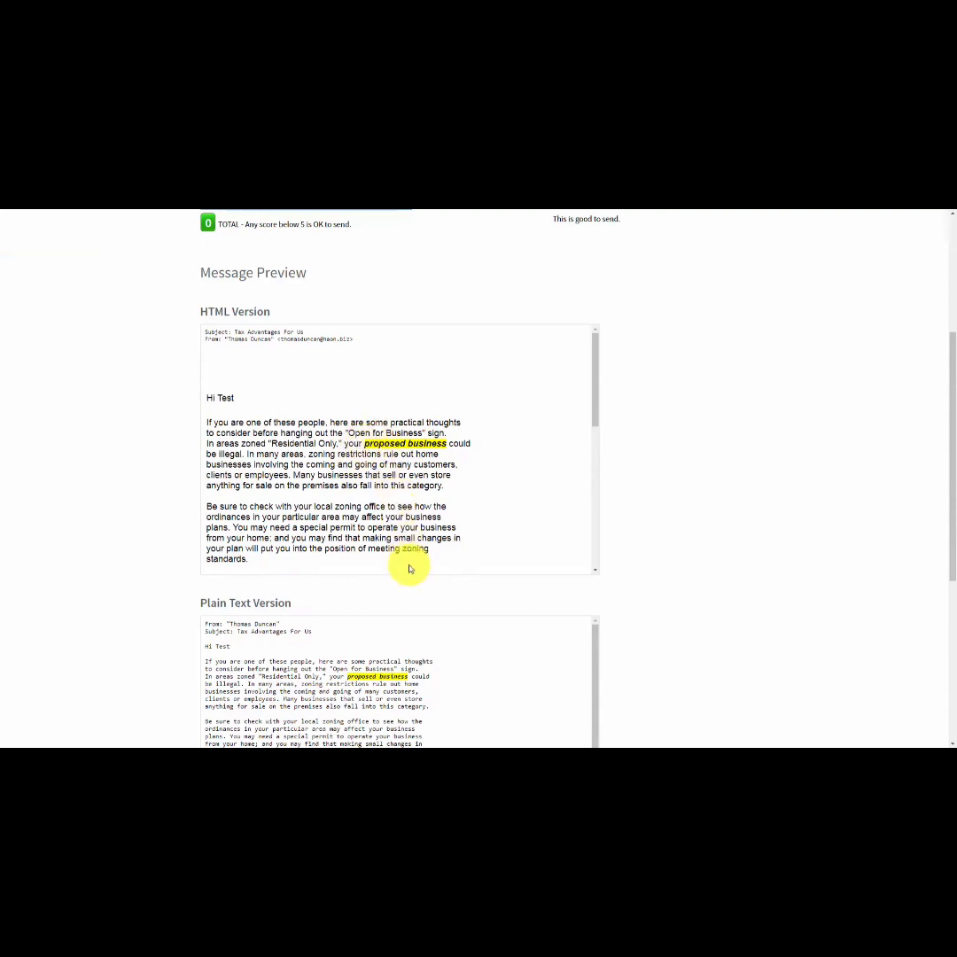
{"action": "left_click_drag", "start_coordinate": [598, 415], "coordinate": [551, 402]}
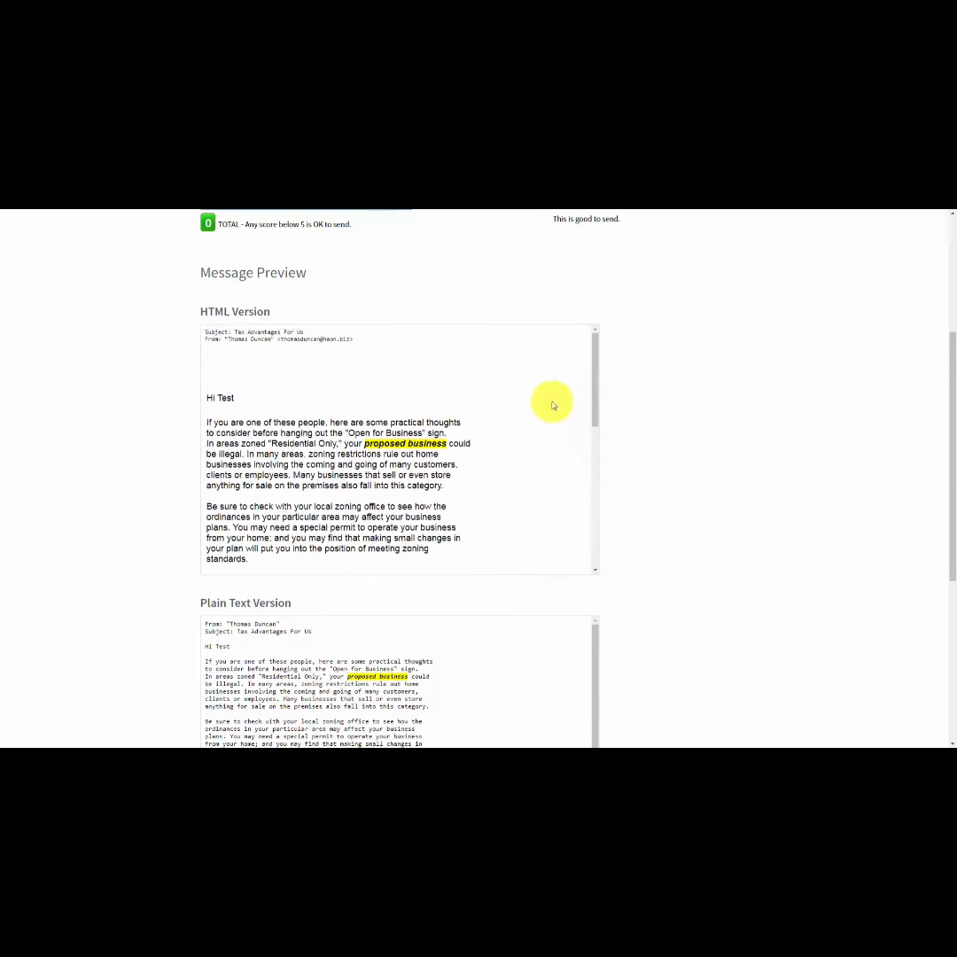
{"action": "scroll", "coordinate": [93, 476], "scroll_direction": "up", "scroll_amount": 3}
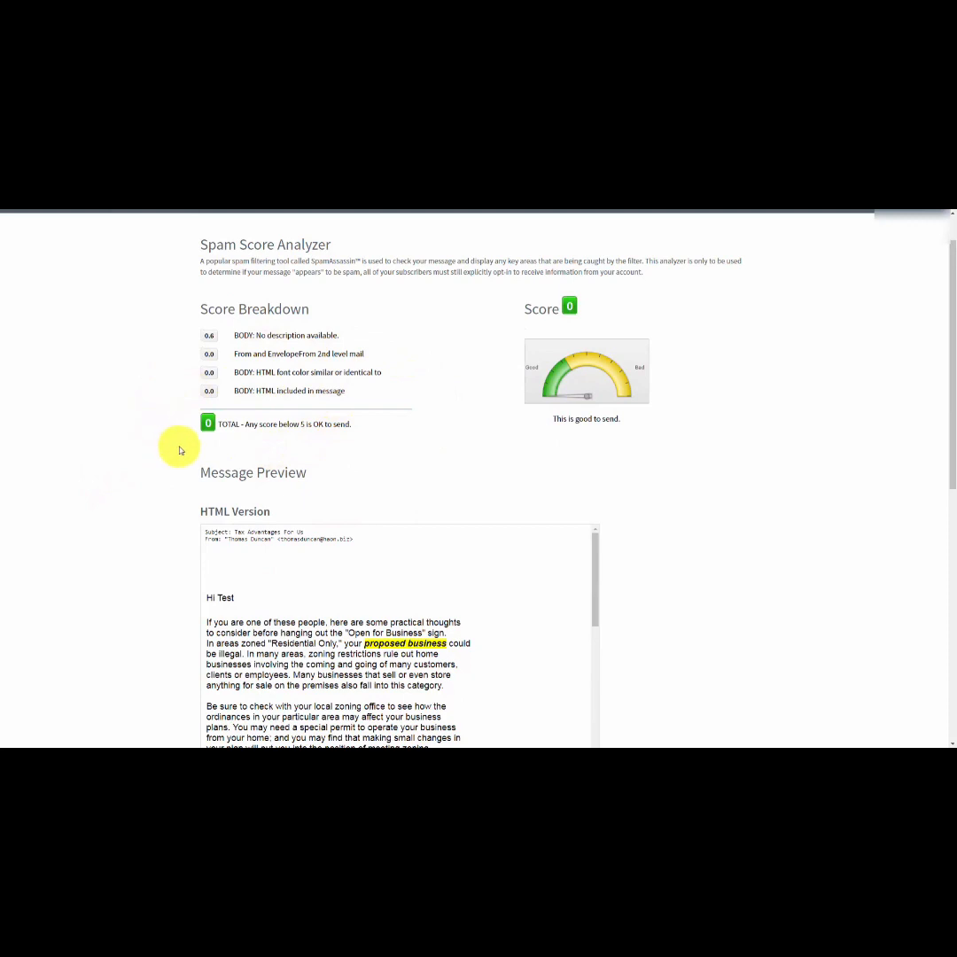
{"action": "scroll", "coordinate": [182, 451], "scroll_direction": "up", "scroll_amount": 1}
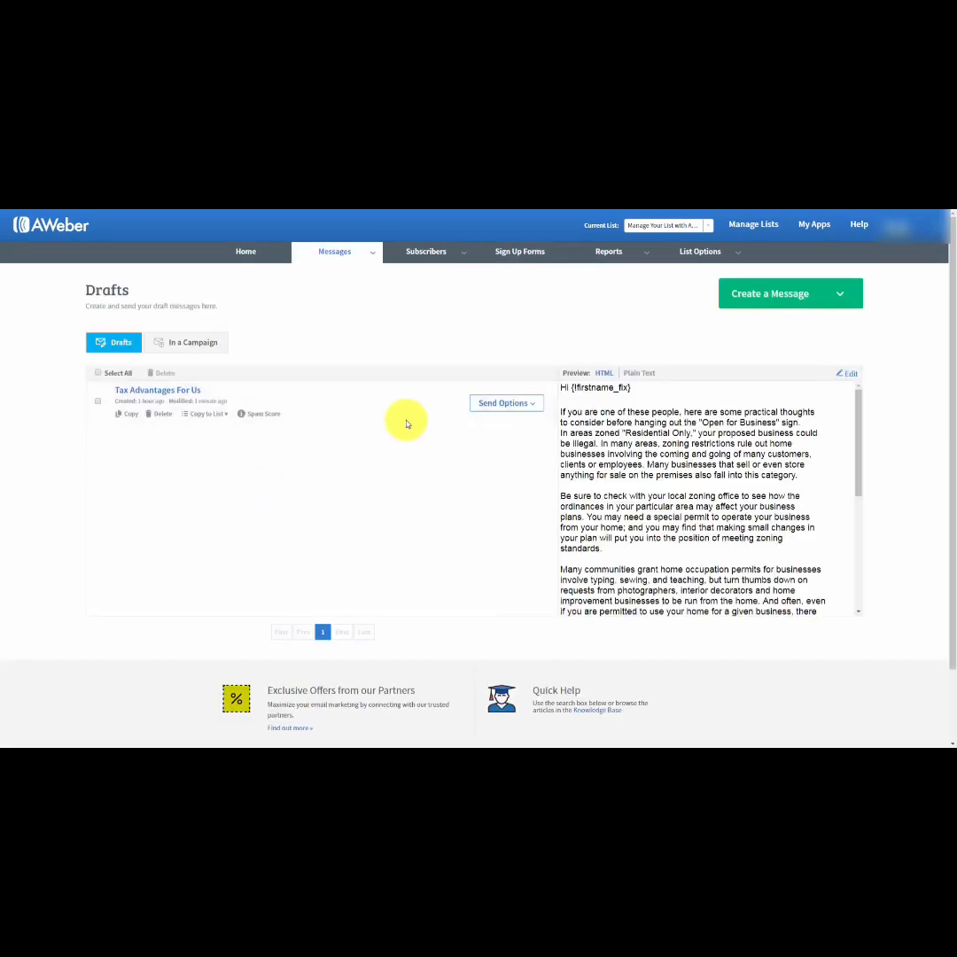
Send a test email of the "Tax Advantages For Us" draft to the tester's e-mail address.
{"action": "left_click", "coordinate": [531, 405]}
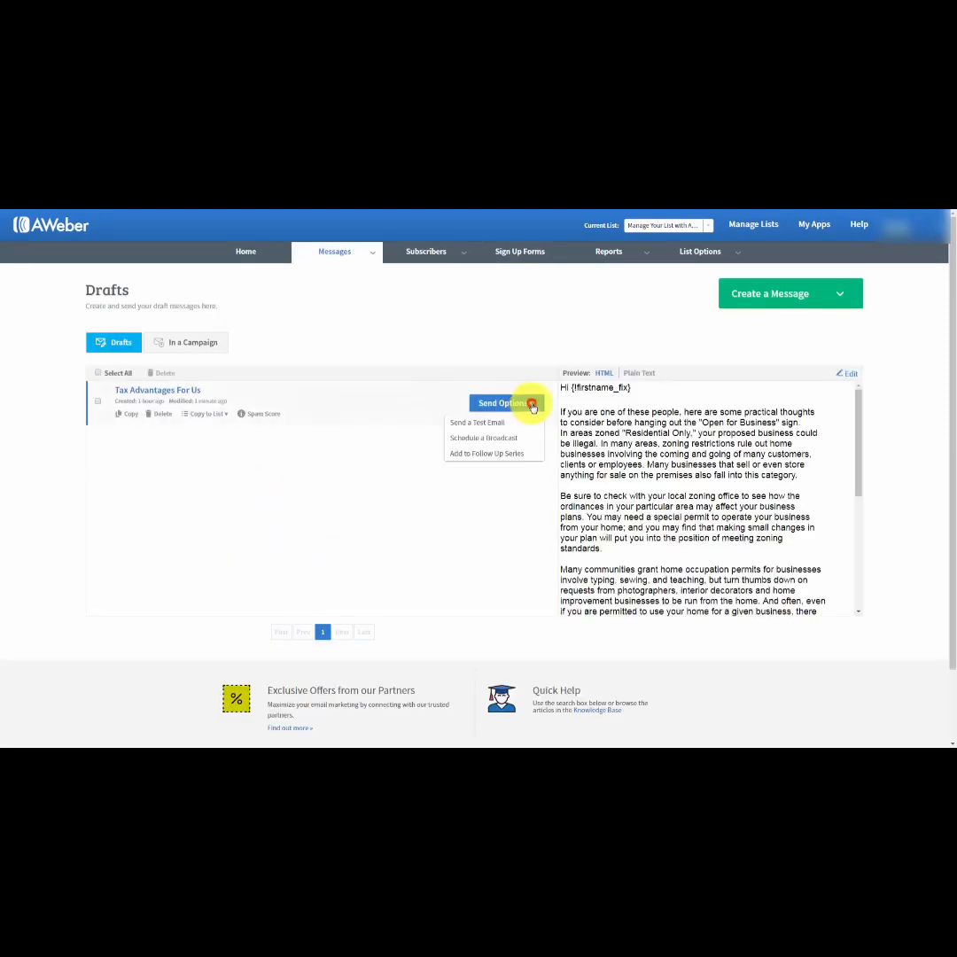
{"action": "left_click", "coordinate": [467, 426]}
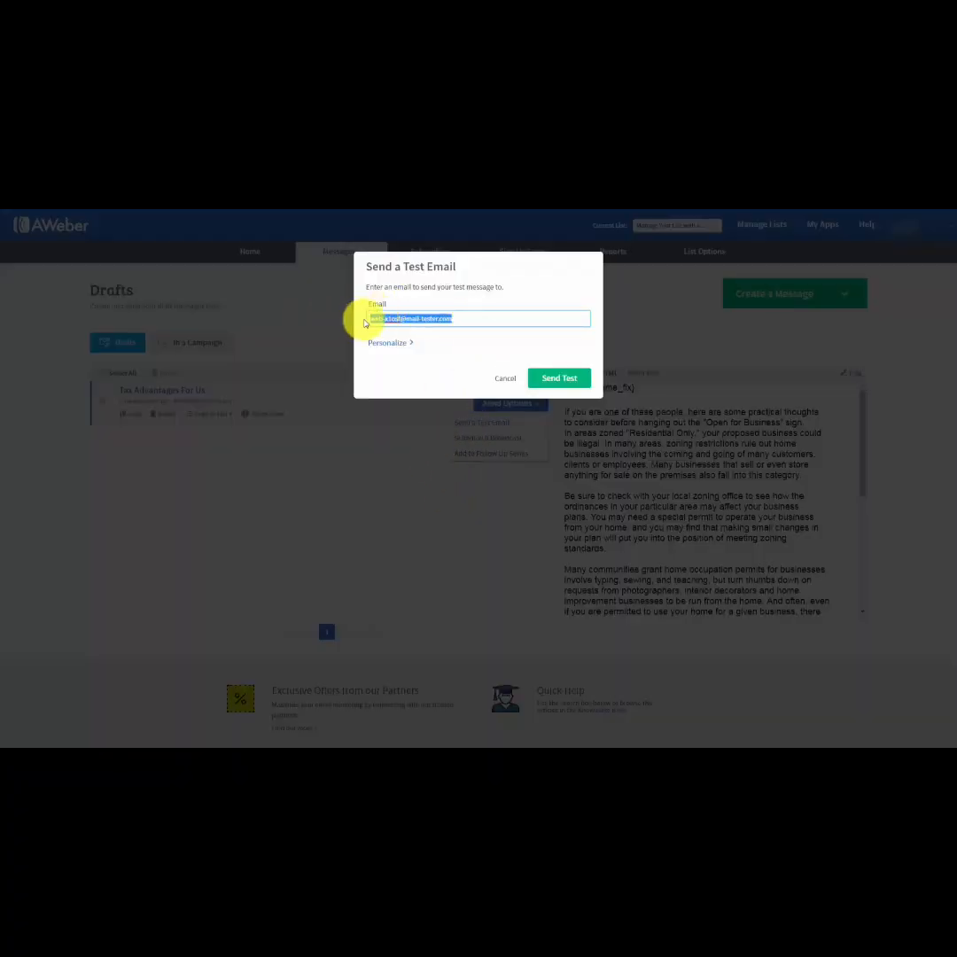
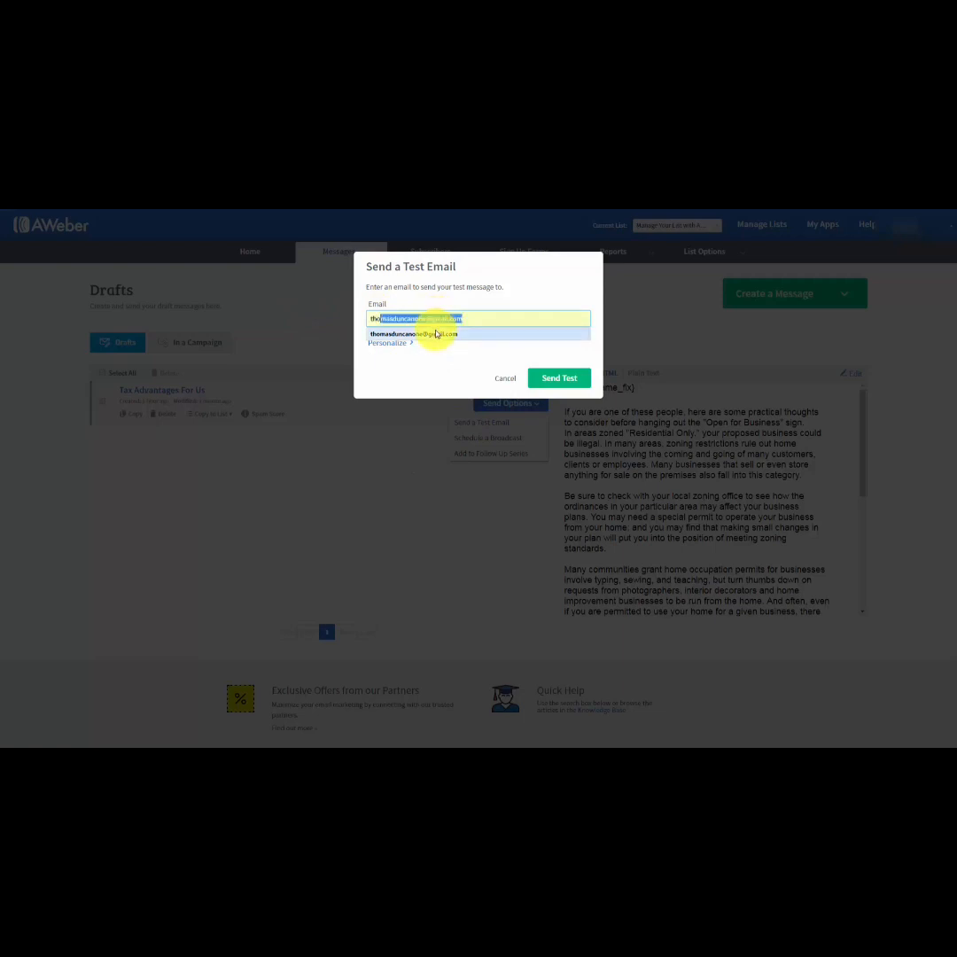
{"action": "left_click", "coordinate": [427, 333]}
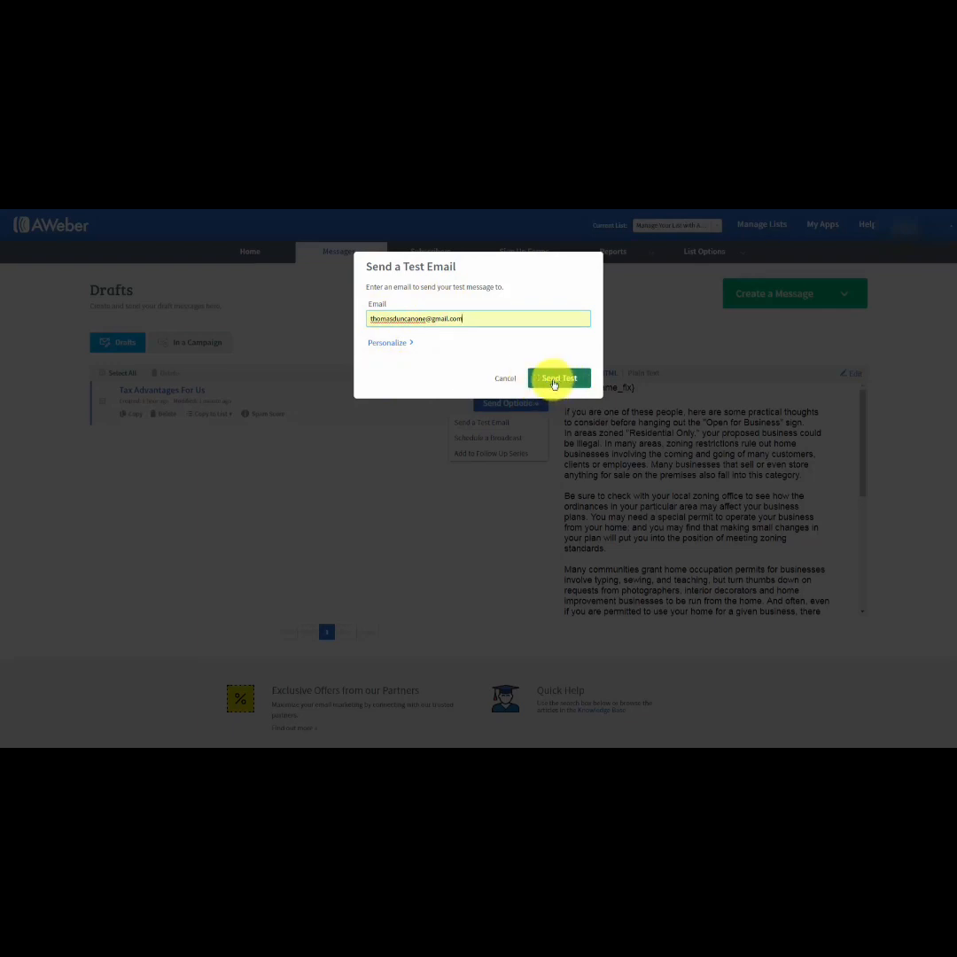
{"action": "left_click", "coordinate": [555, 381]}
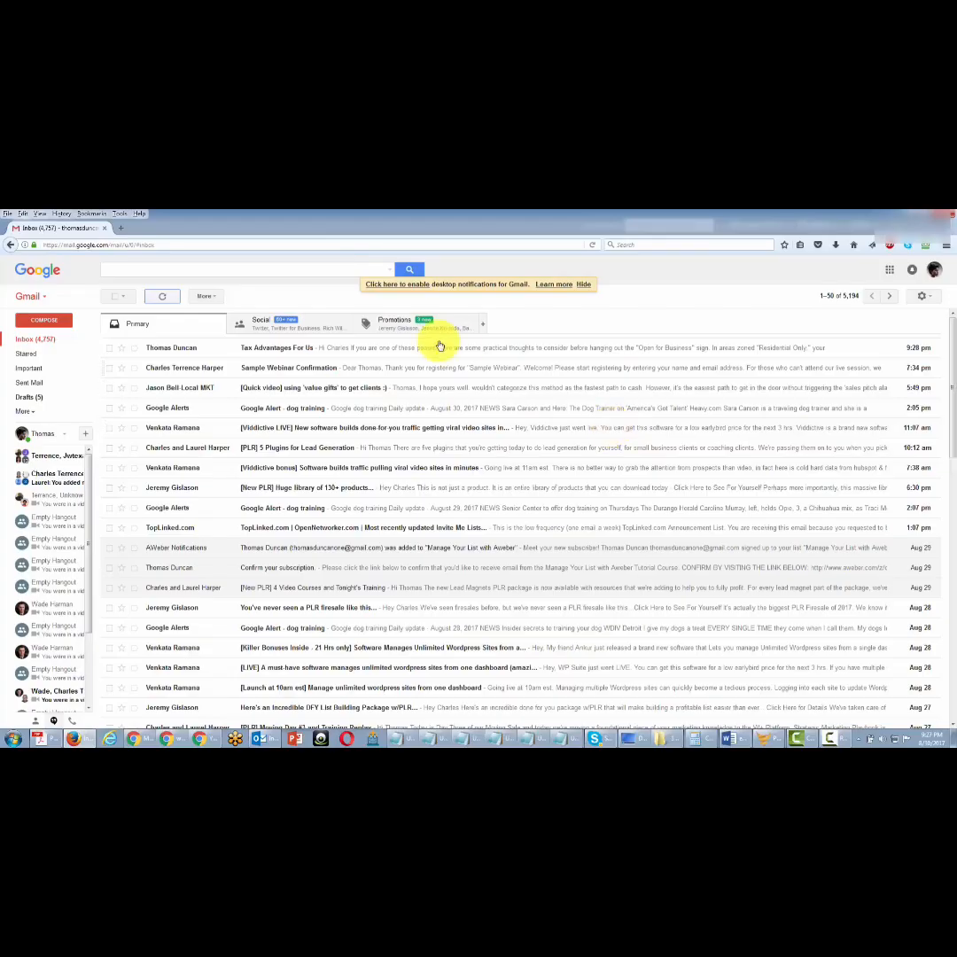